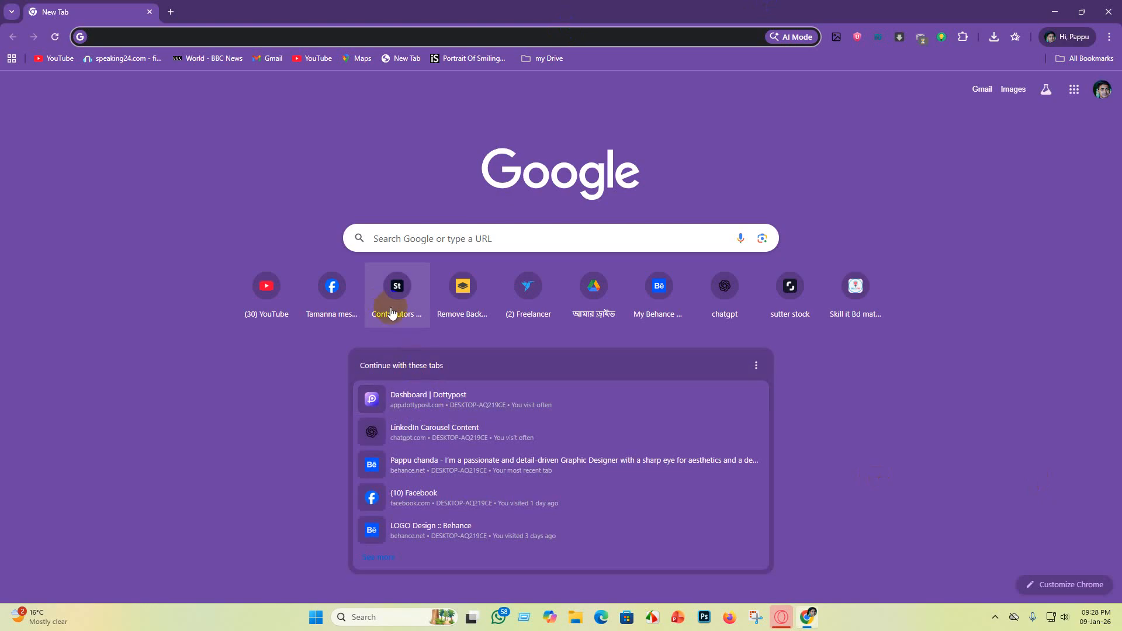
# Step: Open the Adobe Stock contributor dashboard and review the earnings trend chart and portfolio thumbnails
pyautogui.click(398, 290)
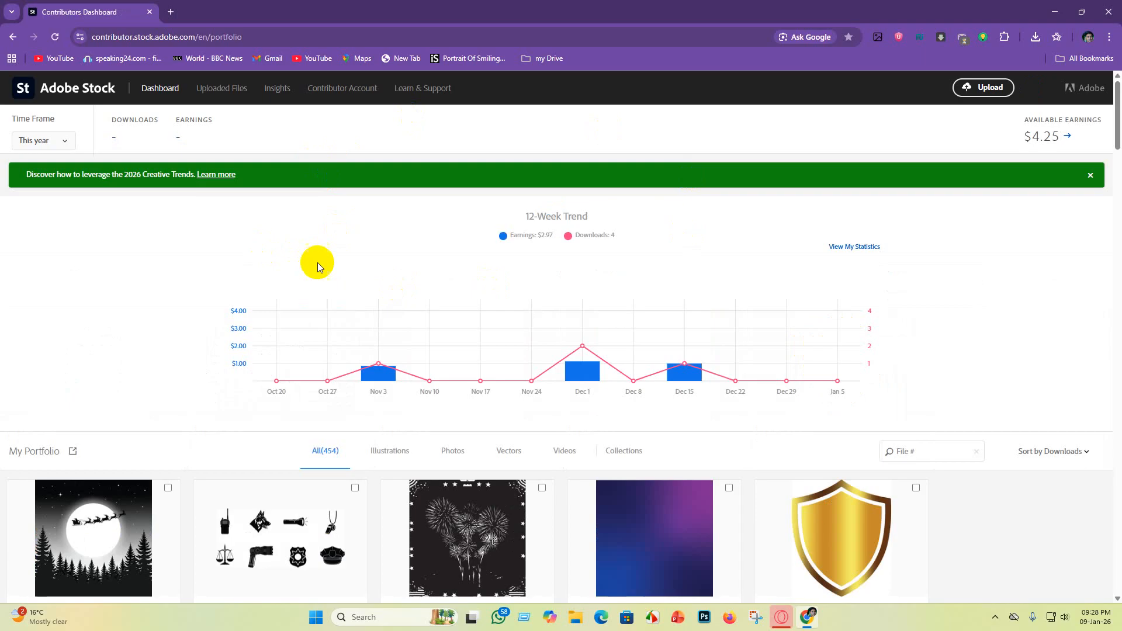
pyautogui.scroll(-4, 398, 392)
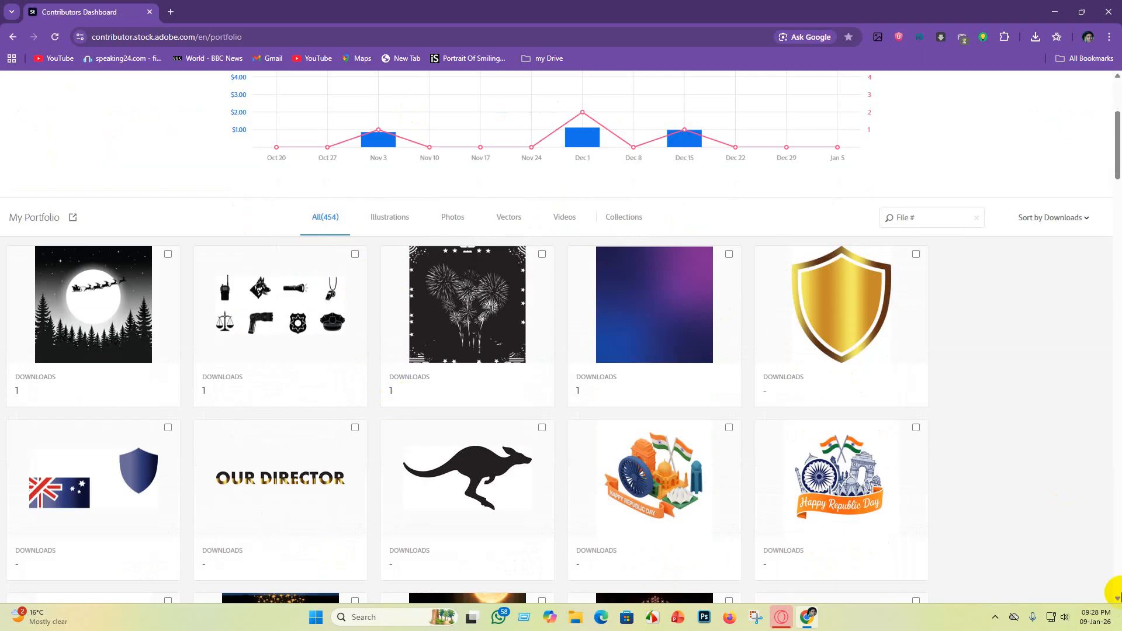
pyautogui.scroll(5, 637, 212)
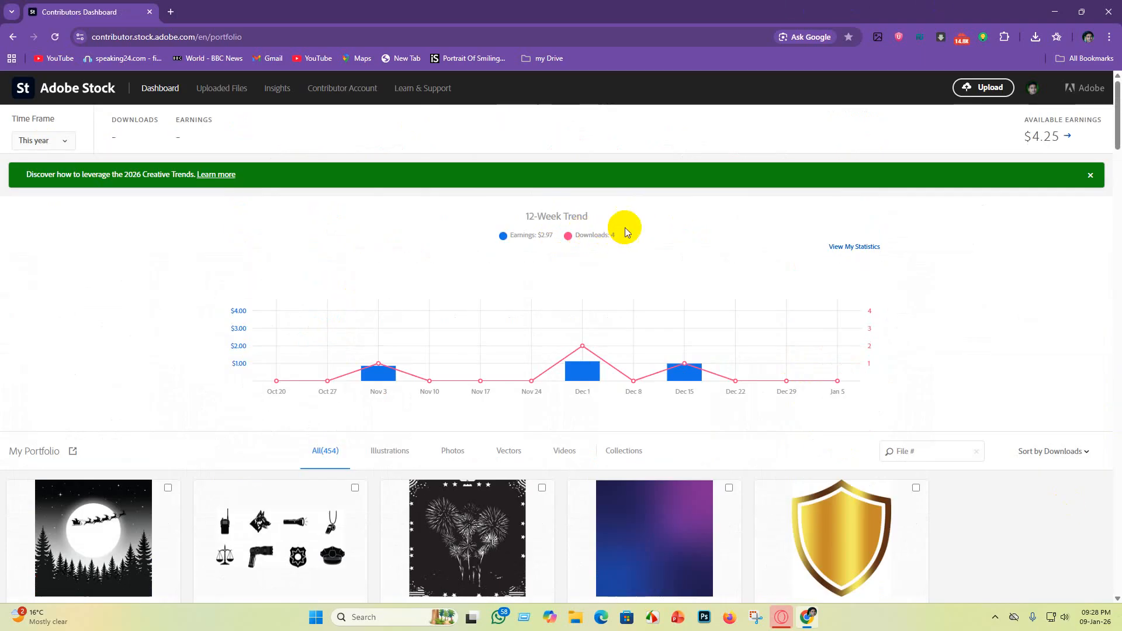
pyautogui.scroll(-12, 997, 368)
pyautogui.scroll(5, 997, 405)
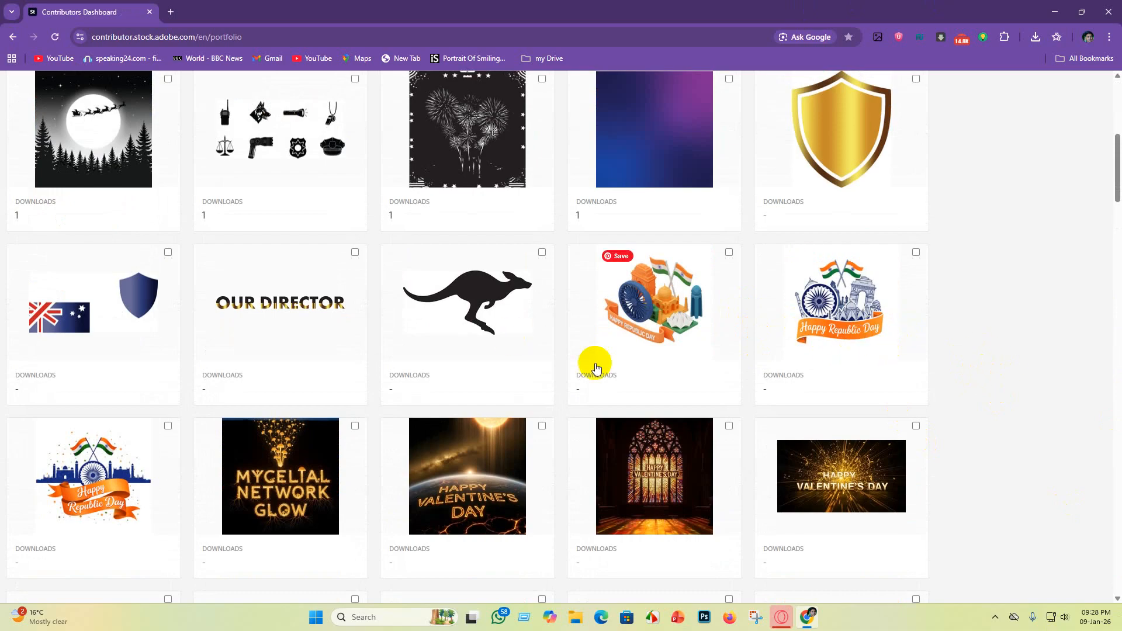
pyautogui.scroll(1, 2, 426)
pyautogui.scroll(-3, 263, 445)
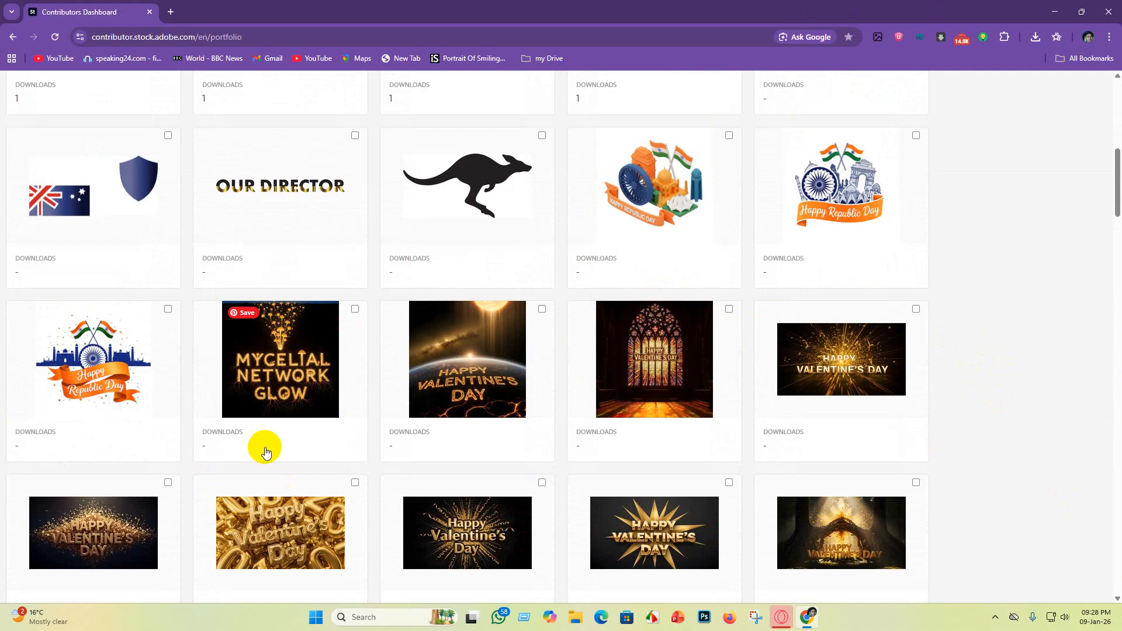
pyautogui.scroll(1, 542, 366)
pyautogui.scroll(6, 542, 366)
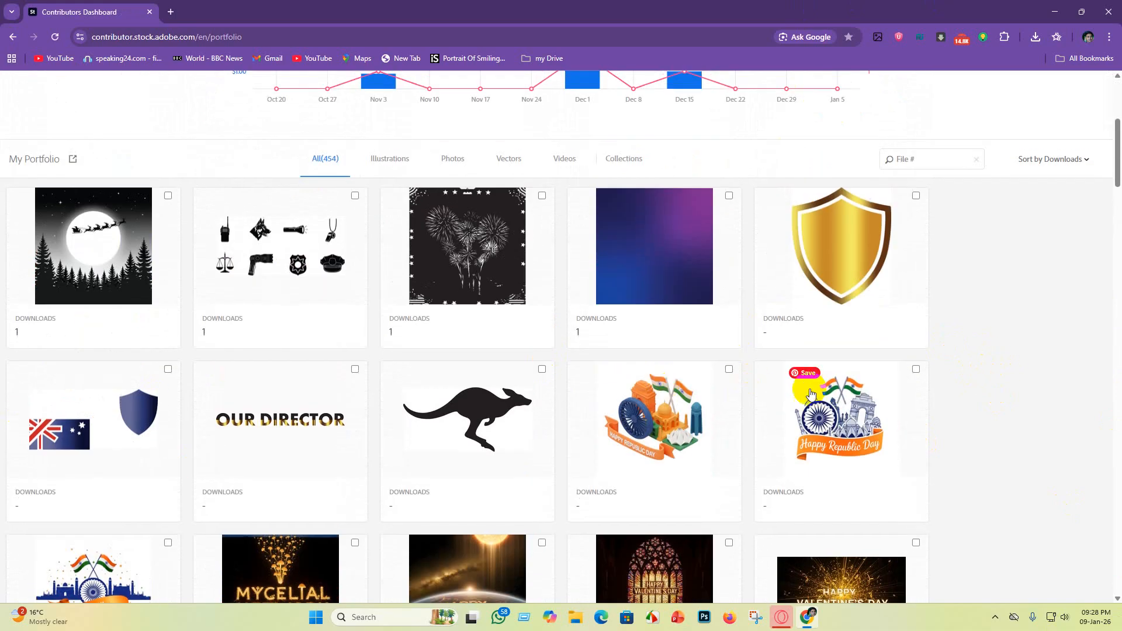
pyautogui.scroll(-11, 165, 348)
pyautogui.scroll(-6, 478, 512)
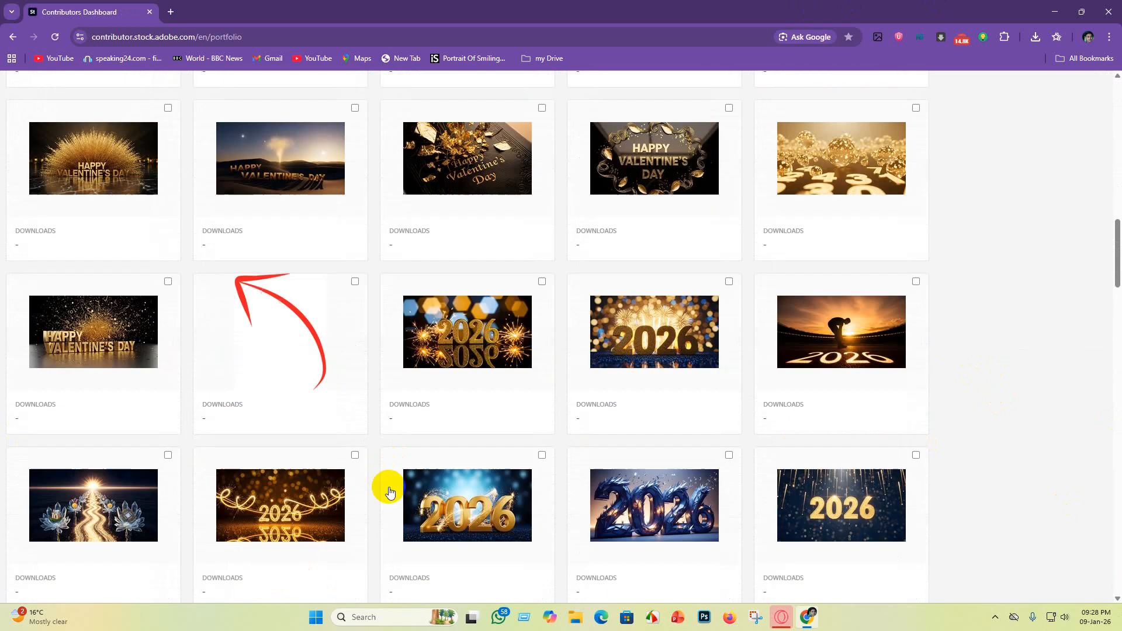
pyautogui.scroll(18, 388, 489)
pyautogui.scroll(1, 128, 316)
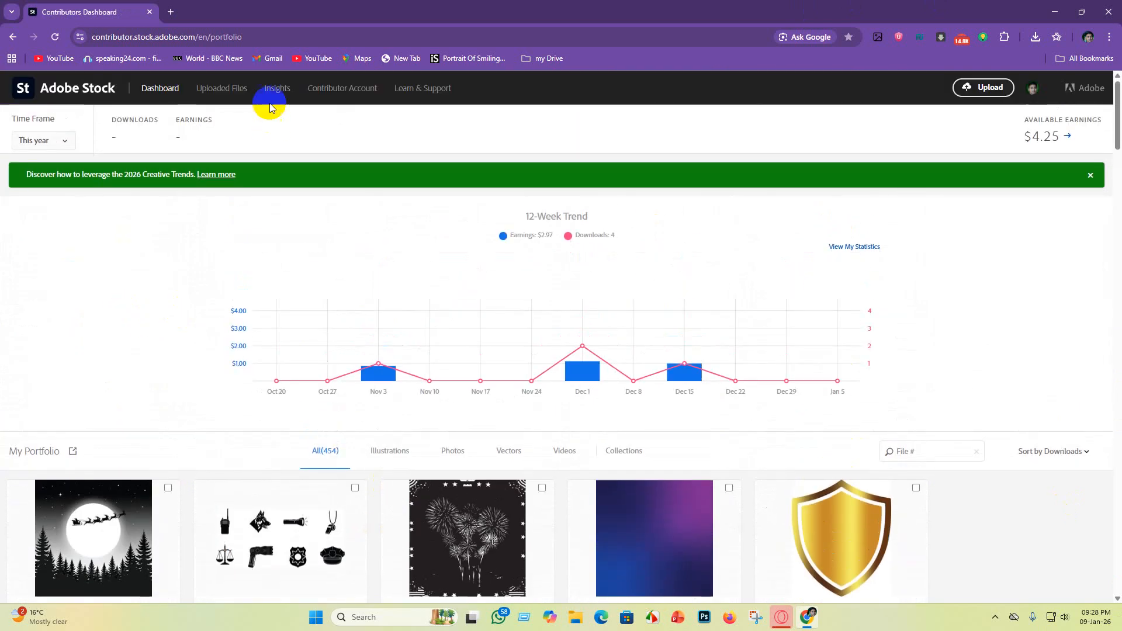
# Step: Open the Uploaded Files page and review the new uploads awaiting submission
pyautogui.click(231, 95)
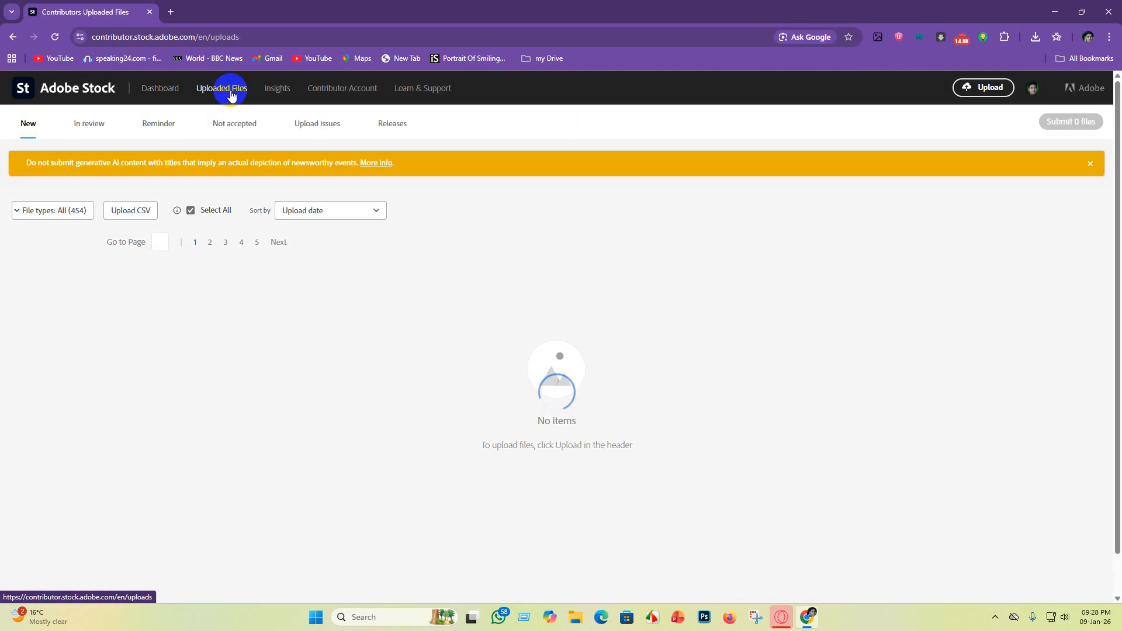
pyautogui.moveTo(568, 385)
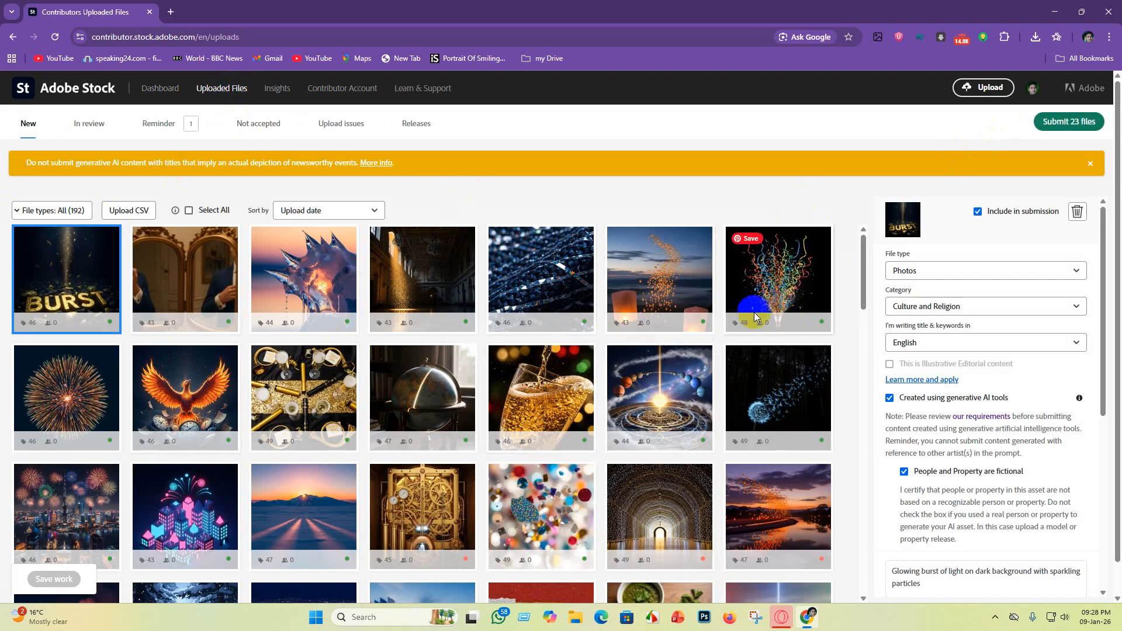
pyautogui.scroll(-4, 460, 447)
pyautogui.scroll(4, 460, 448)
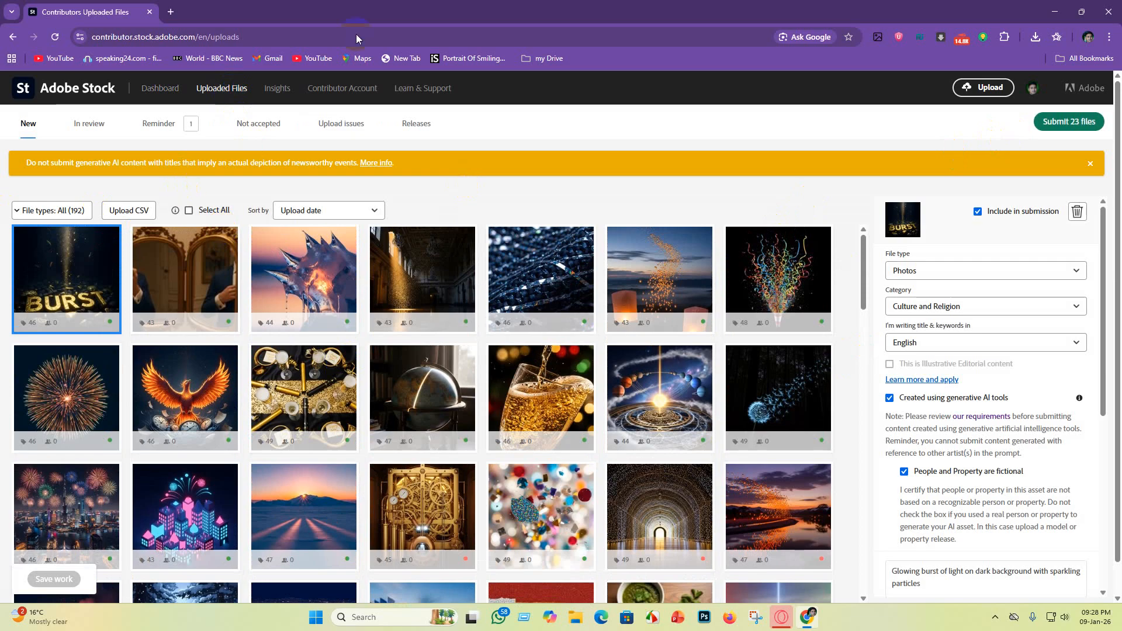
# Step: Open Insights and review the top sellers statistics, chart and earnings per file
pyautogui.click(281, 95)
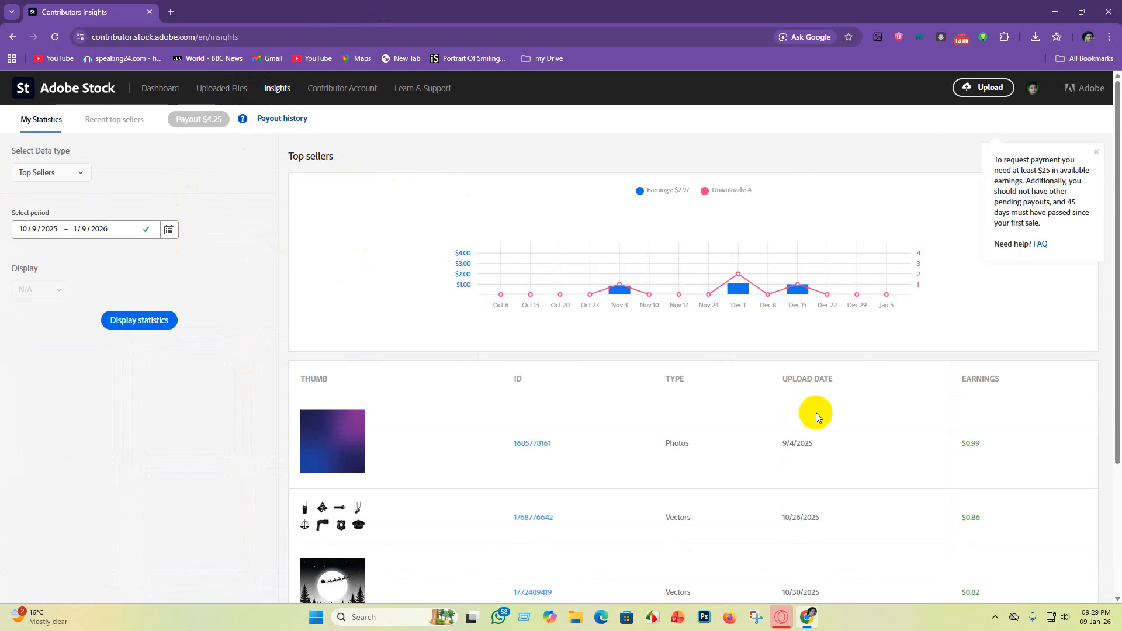
pyautogui.scroll(-3, 815, 412)
pyautogui.scroll(3, 331, 302)
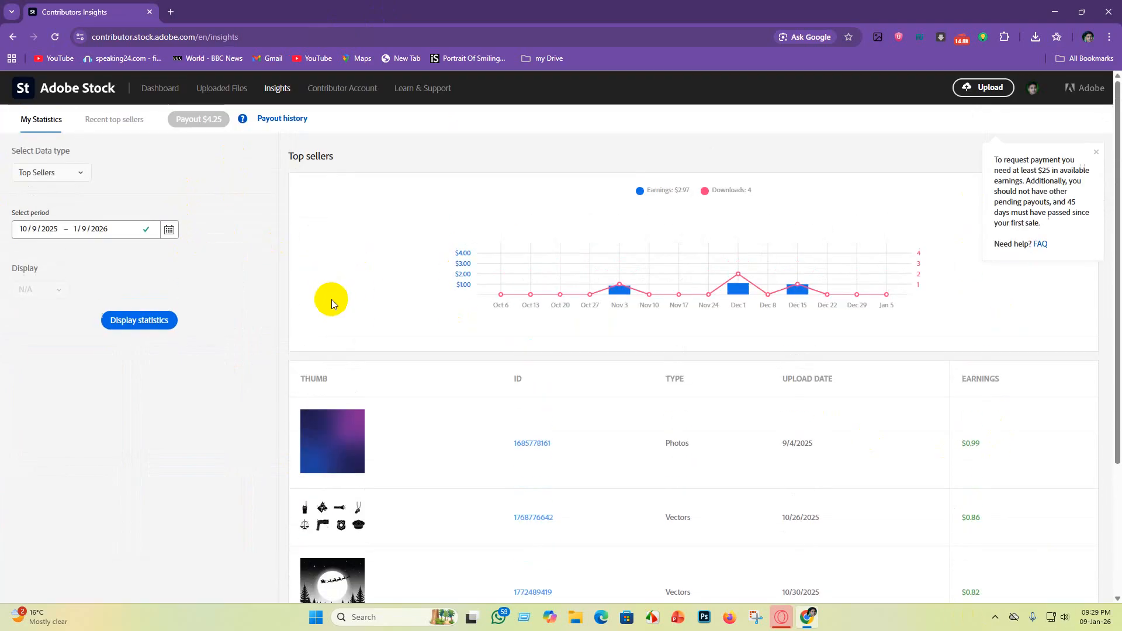
pyautogui.scroll(-3, 818, 409)
pyautogui.scroll(3, 136, 278)
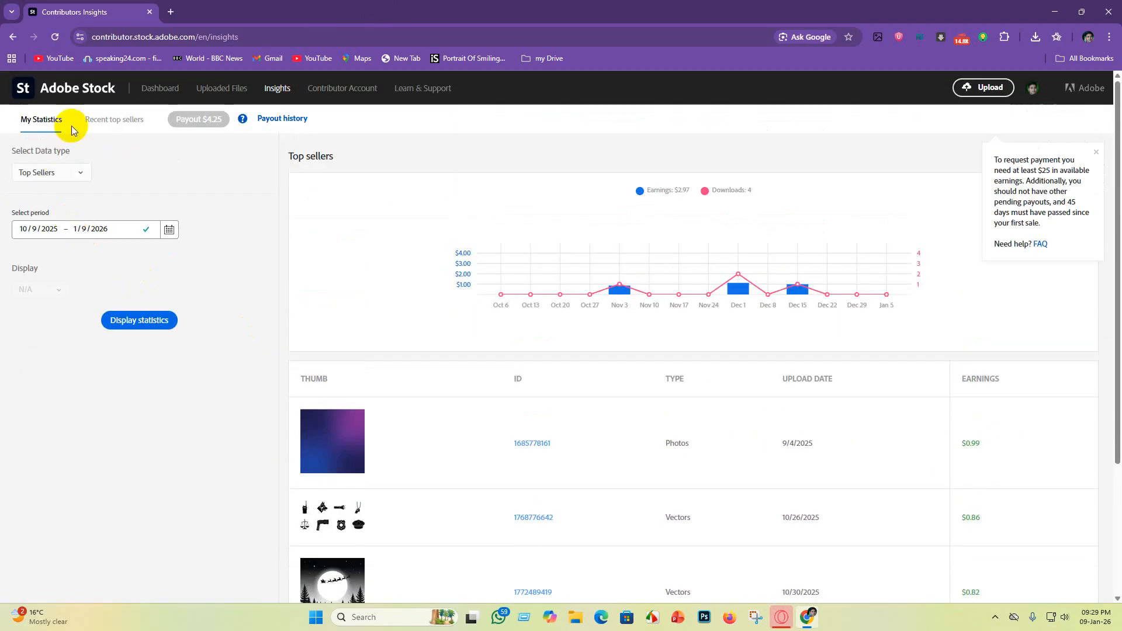
# Step: Open the Recent top sellers page, dismiss the chat notification, and zoom the page to 150%
pyautogui.click(112, 122)
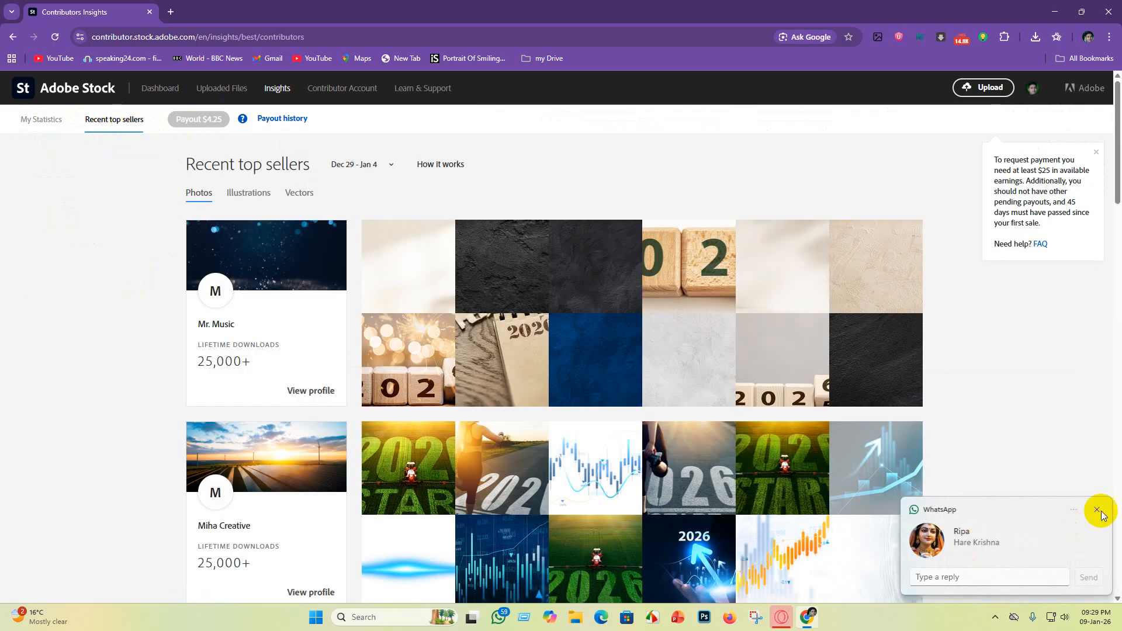
pyautogui.click(1096, 509)
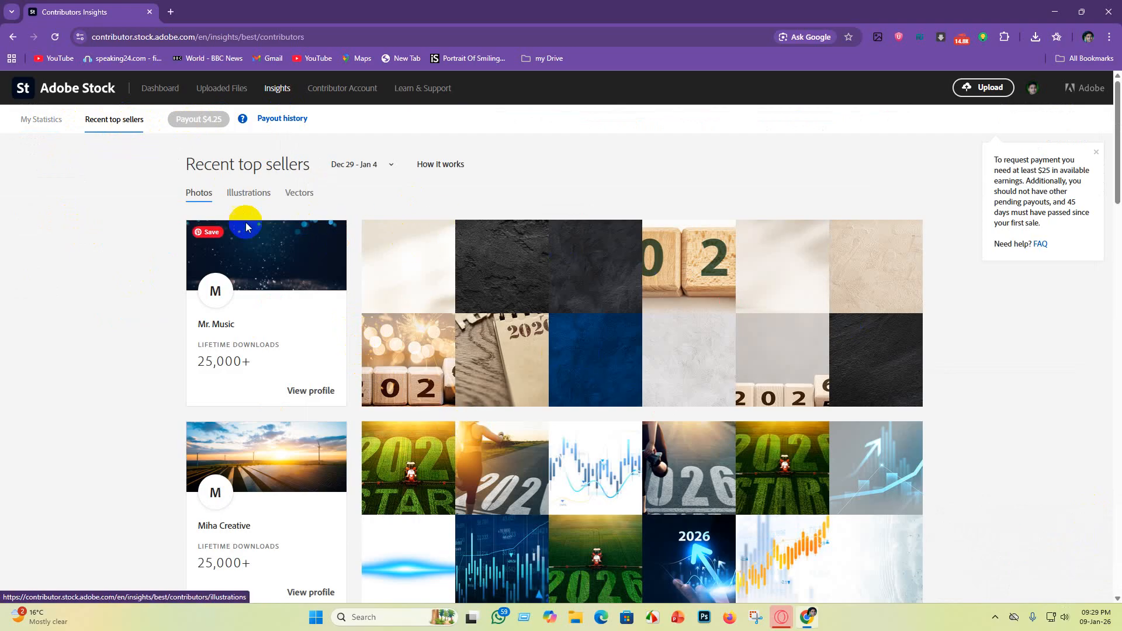
pyautogui.click(329, 211)
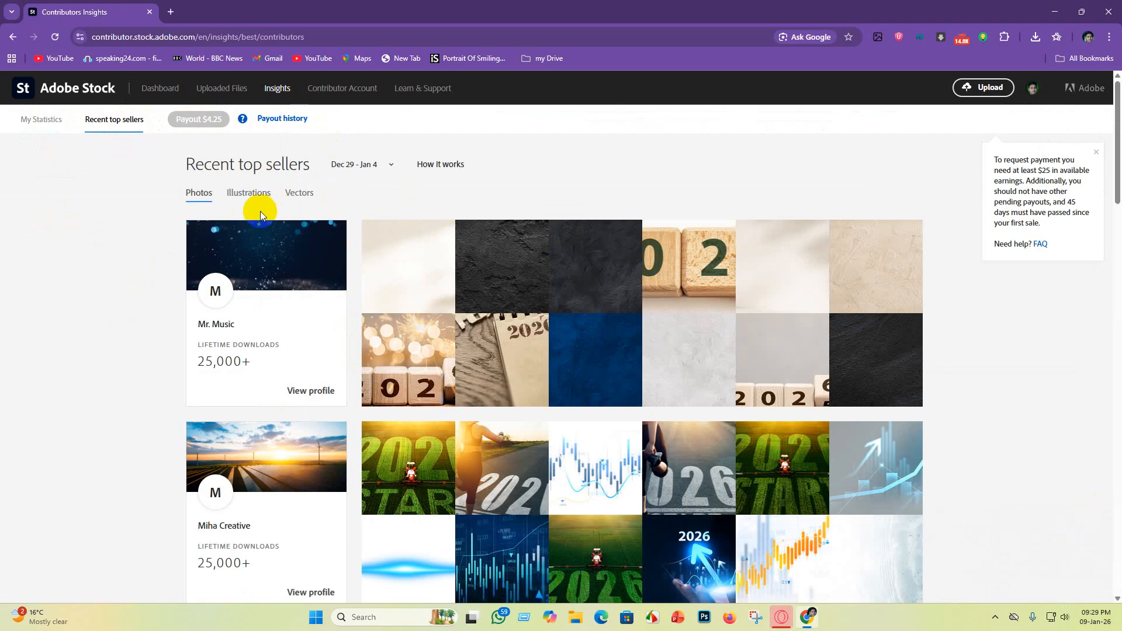
pyautogui.hotkey('ctrl', '+')
pyautogui.hotkey('ctrl', '+')
pyautogui.hotkey('ctrl', '+')
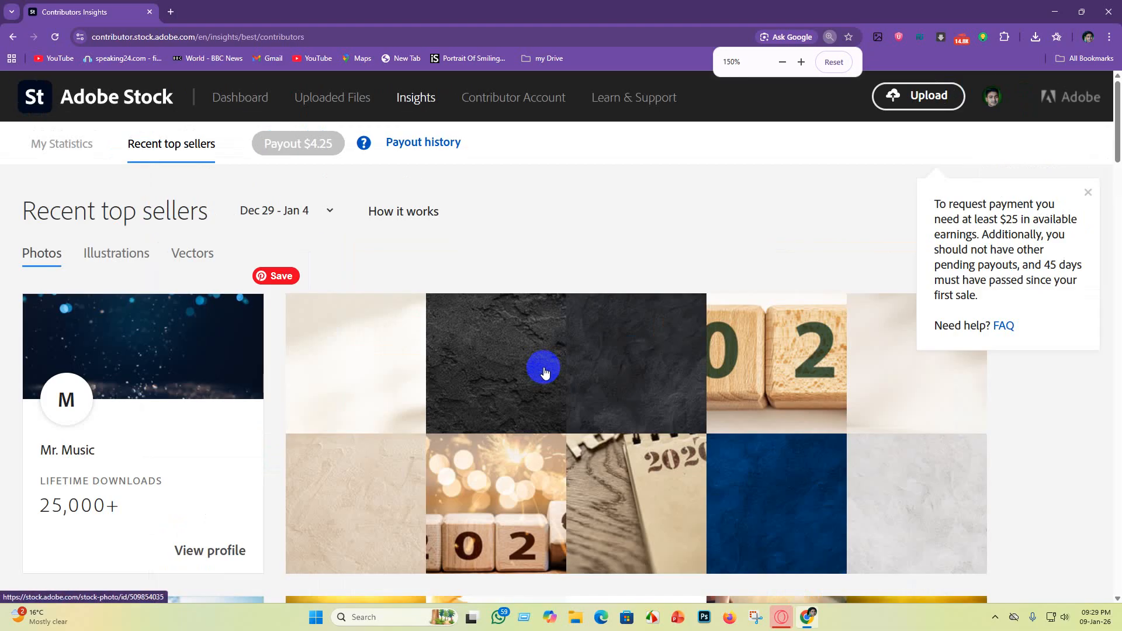
# Step: Browse the recent top sellers' photo collections and lifetime downloads
pyautogui.scroll(-3, 544, 372)
pyautogui.scroll(3, 503, 370)
pyautogui.scroll(-2, 375, 356)
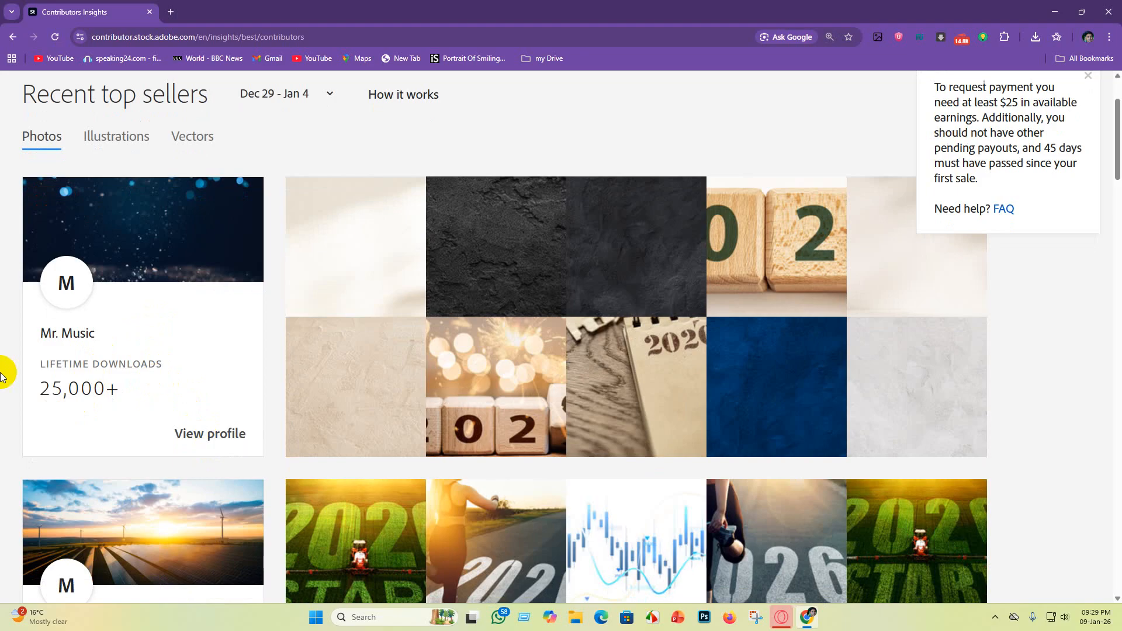
pyautogui.scroll(1, 504, 368)
pyautogui.scroll(-2, 376, 403)
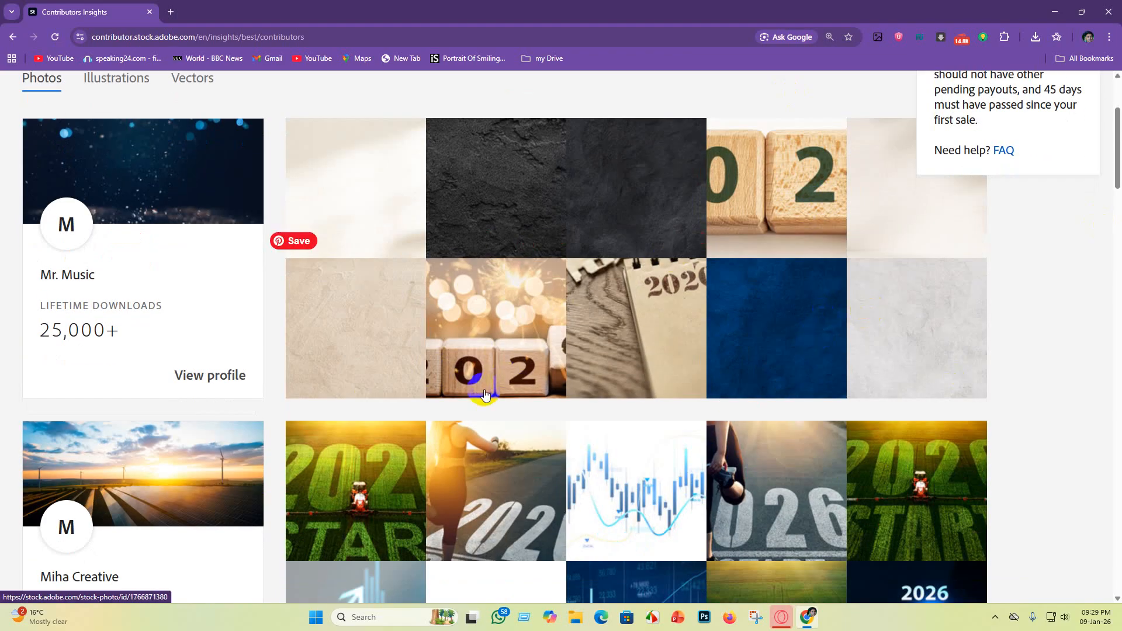
pyautogui.scroll(2, 1019, 317)
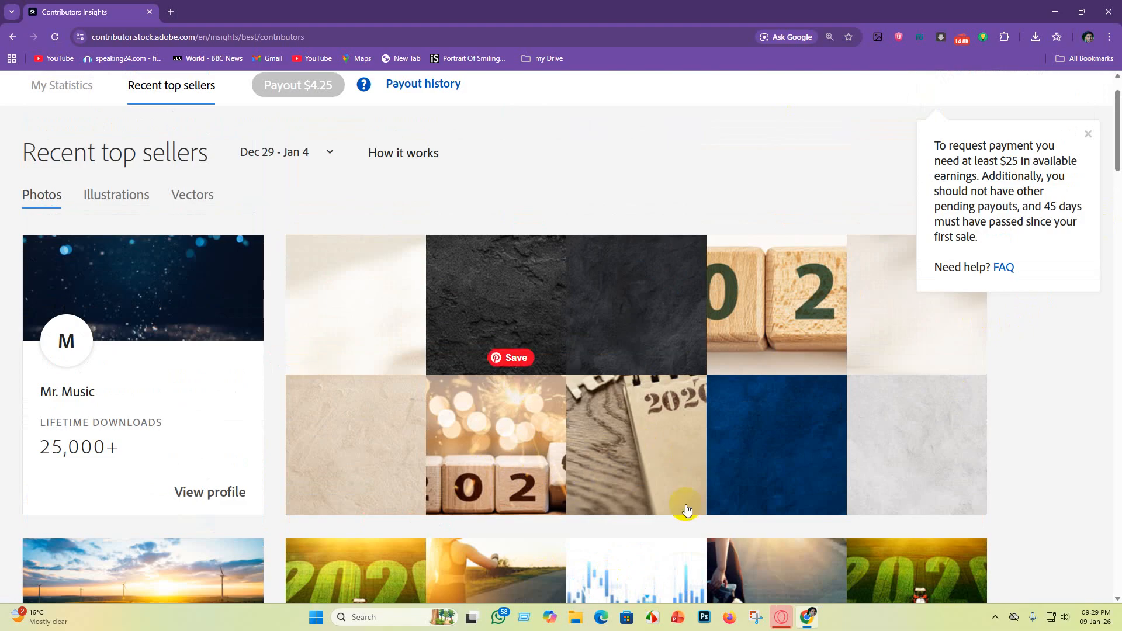
pyautogui.scroll(-4, 780, 467)
pyautogui.scroll(3, 526, 432)
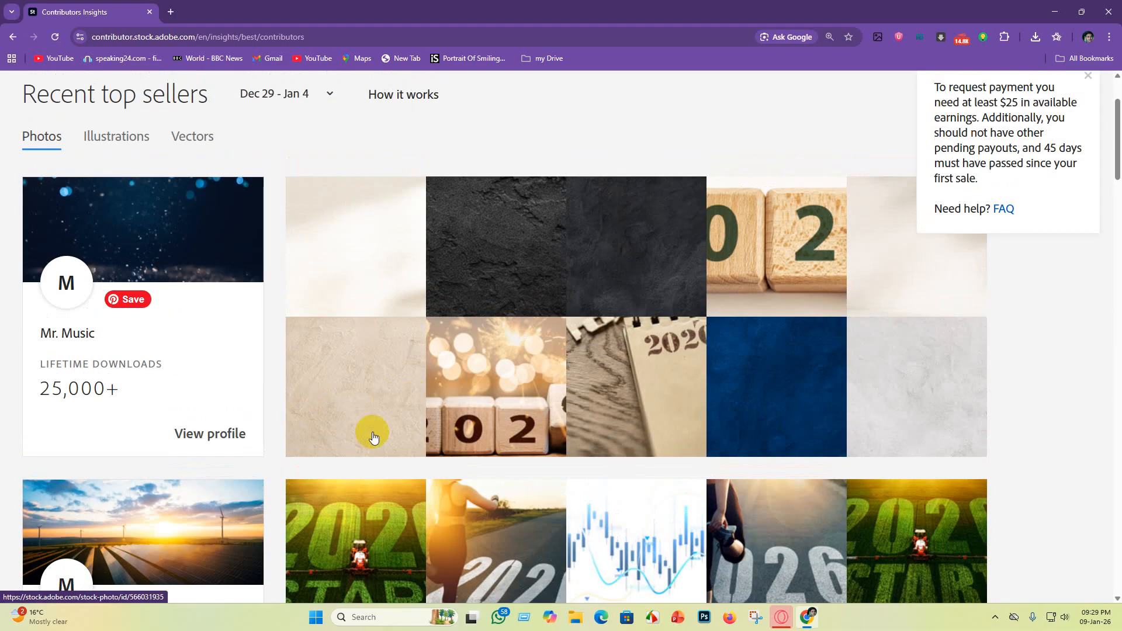
pyautogui.rightClick(926, 534)
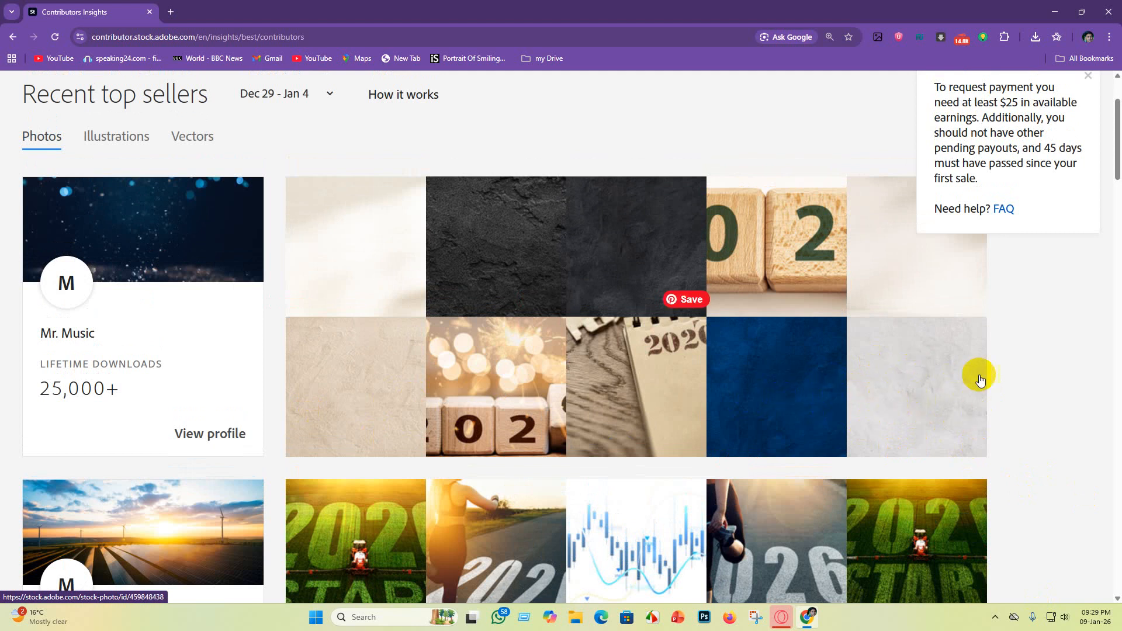
pyautogui.scroll(2, 315, 381)
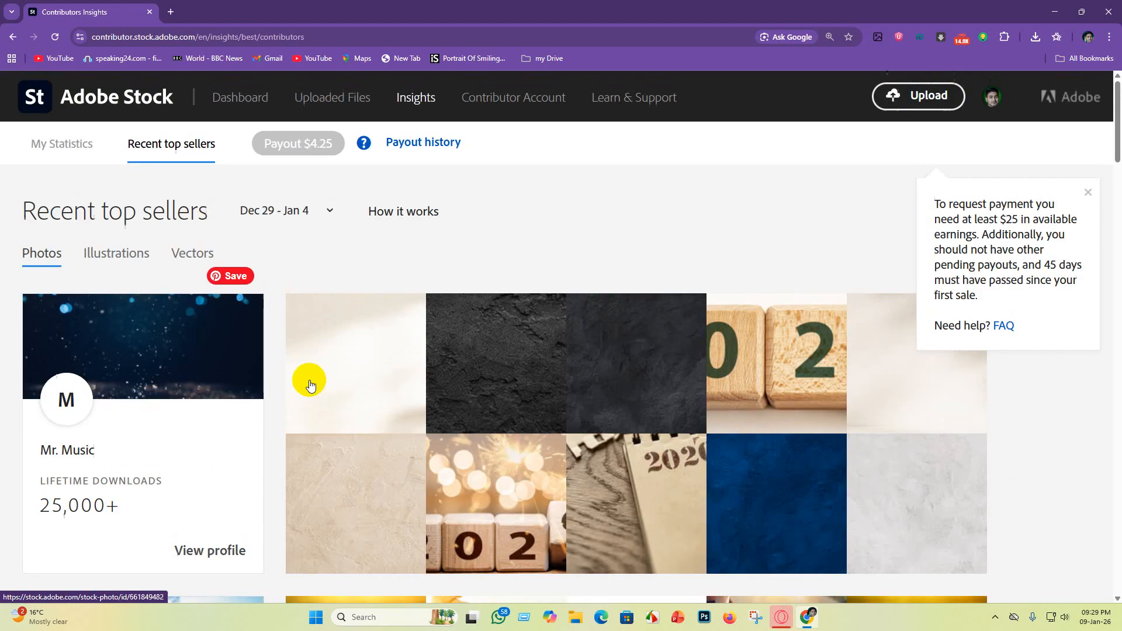
pyautogui.scroll(-1, 292, 468)
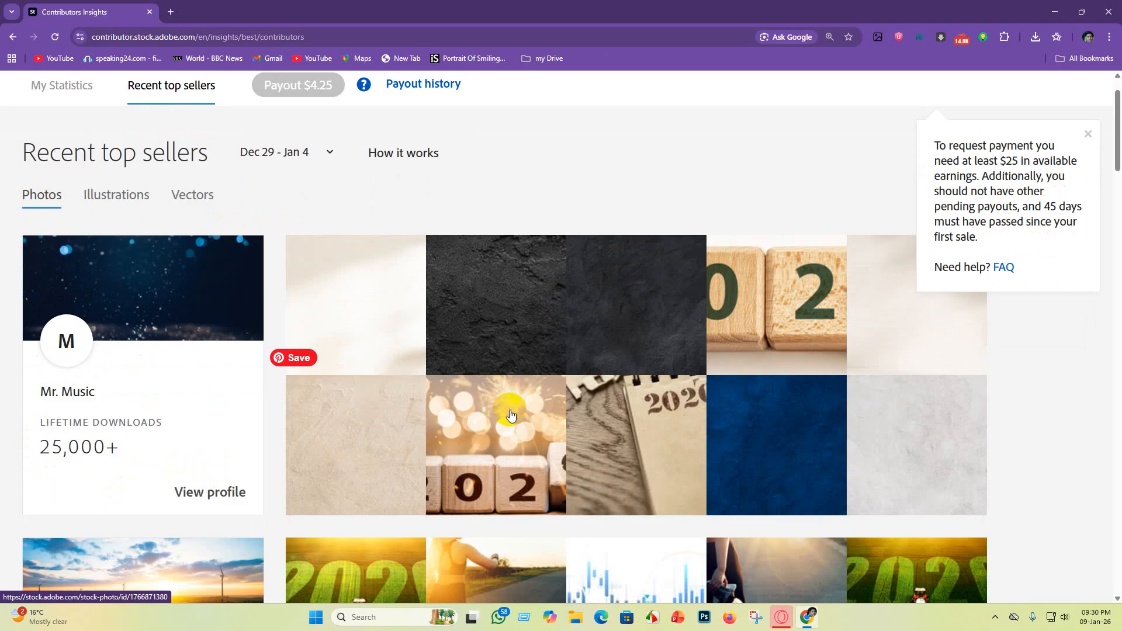
pyautogui.scroll(-5, 373, 448)
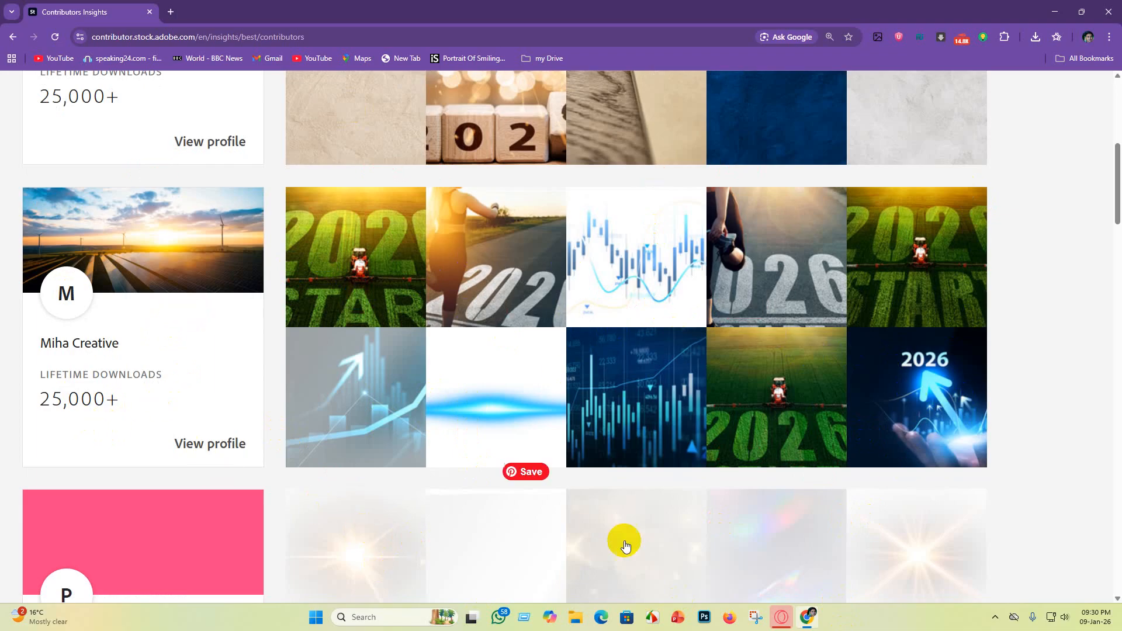
pyautogui.scroll(-5, 931, 403)
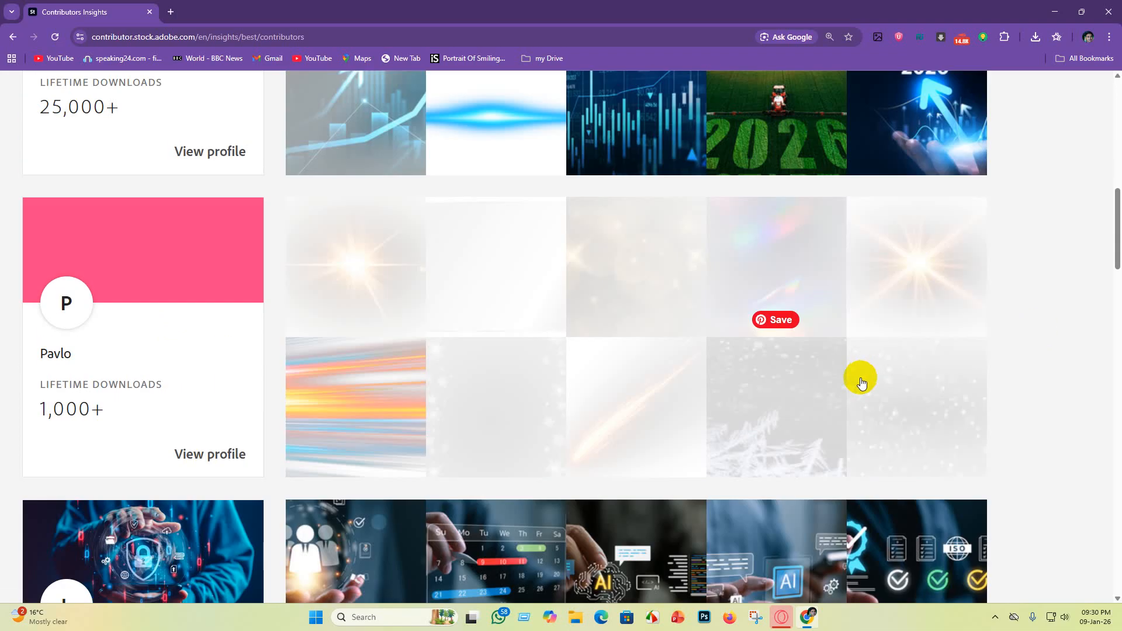
pyautogui.scroll(6, 859, 378)
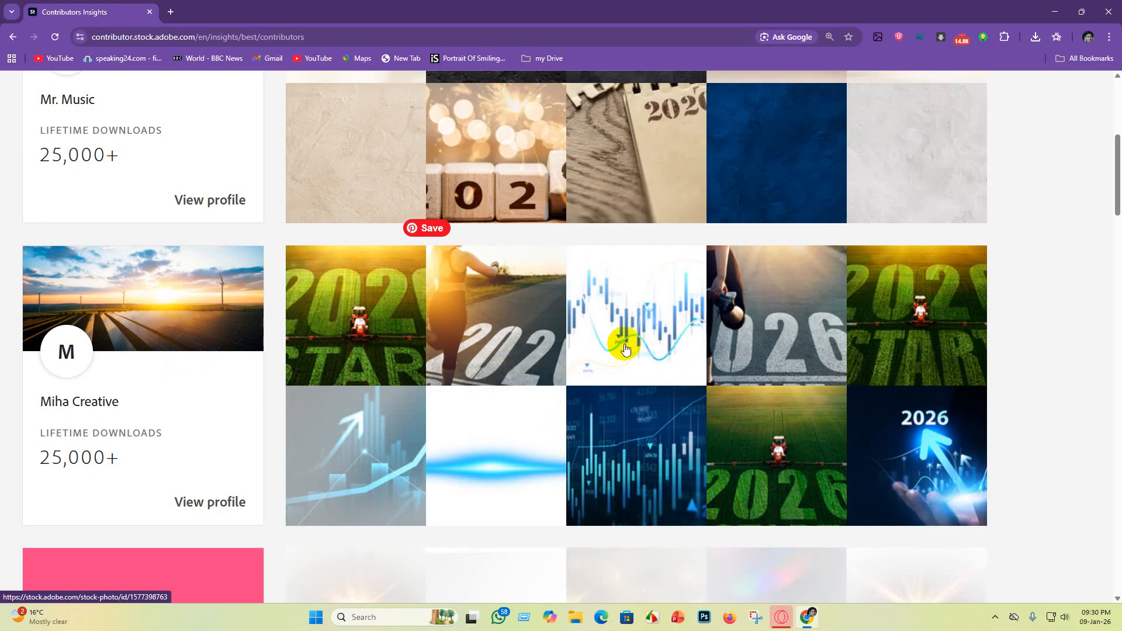
pyautogui.scroll(-2, 664, 368)
pyautogui.scroll(-10, 664, 368)
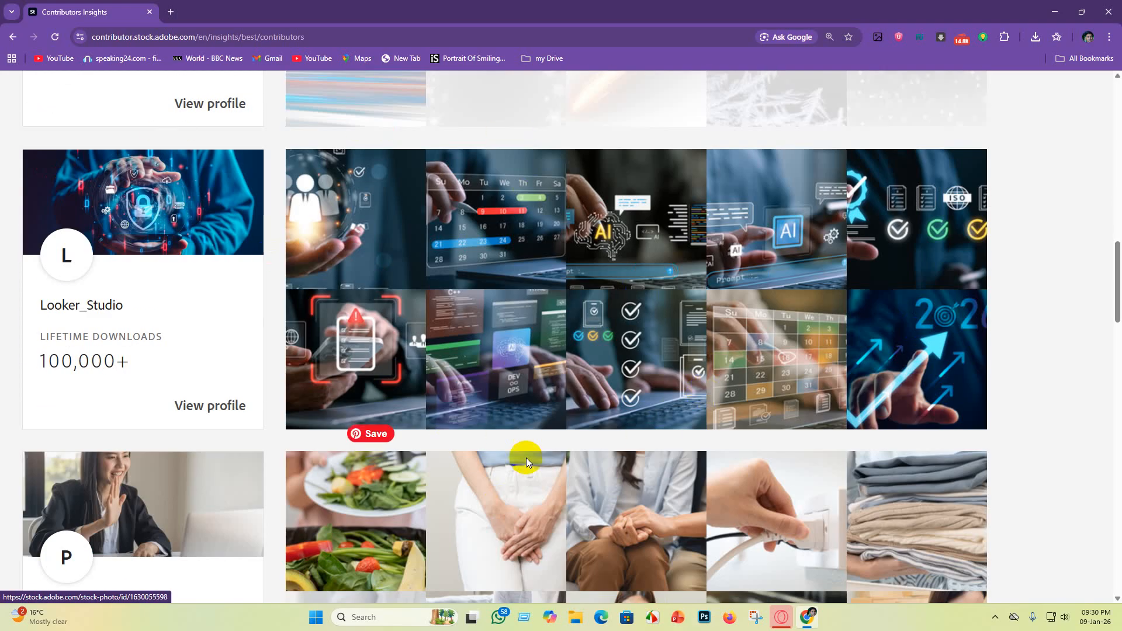
pyautogui.scroll(-1, 514, 514)
pyautogui.scroll(2, 501, 562)
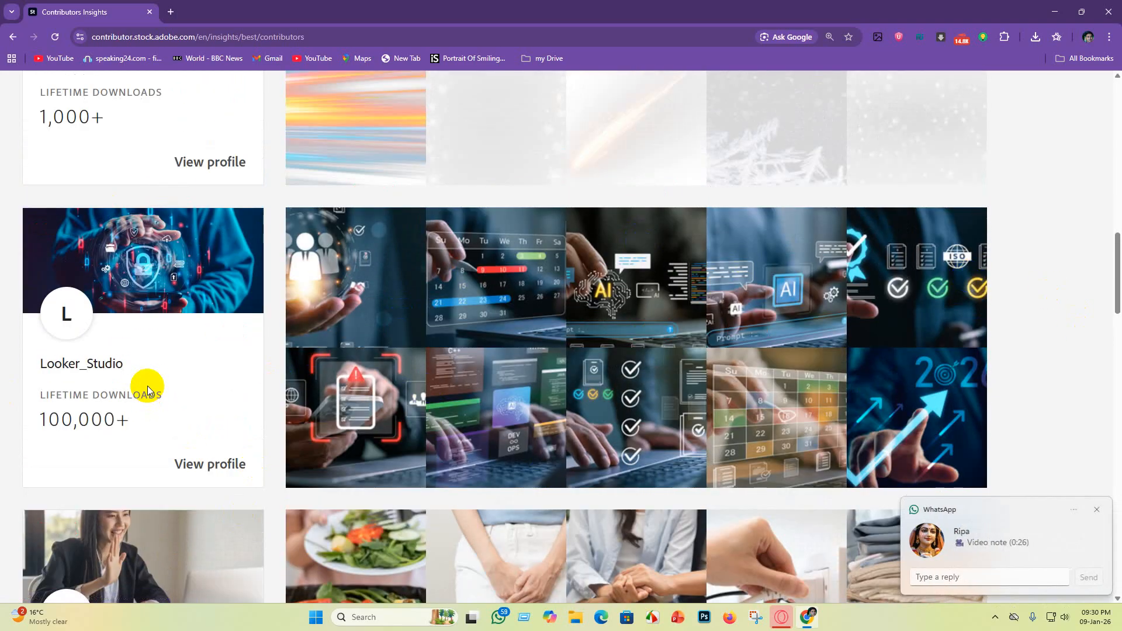
pyautogui.click(1097, 510)
pyautogui.scroll(2, 265, 596)
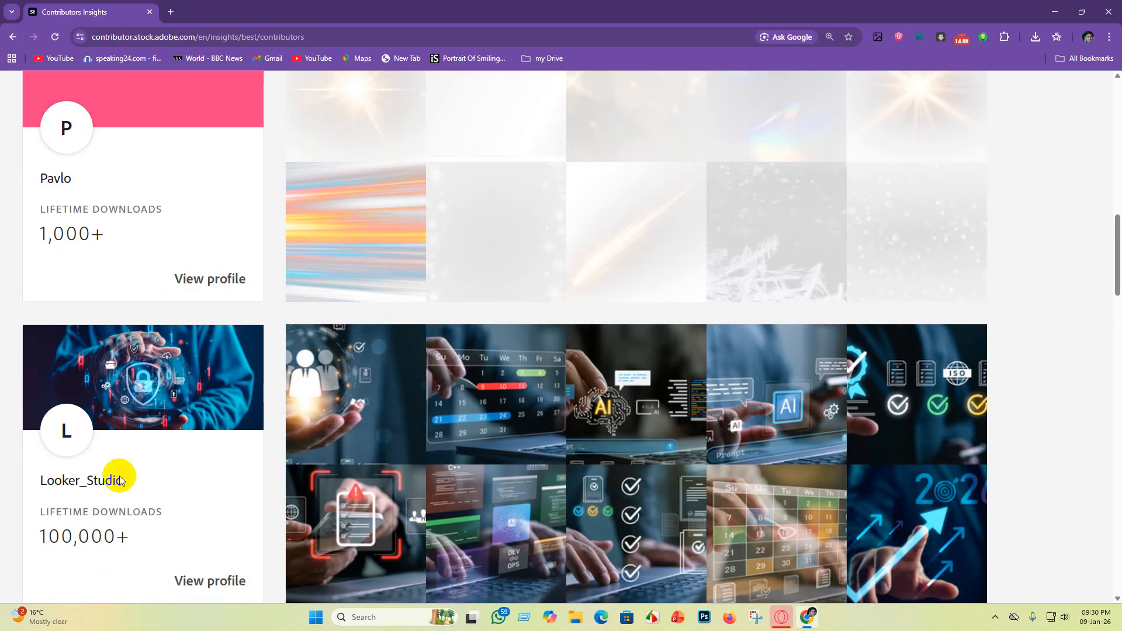
pyautogui.scroll(-2, 120, 480)
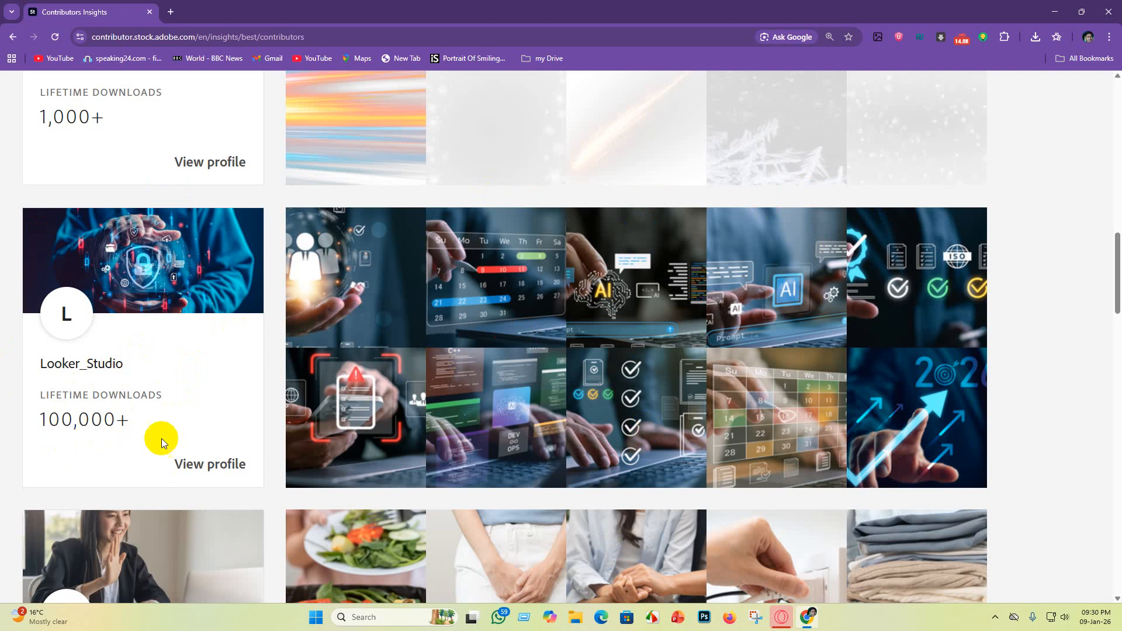
pyautogui.scroll(1, 314, 474)
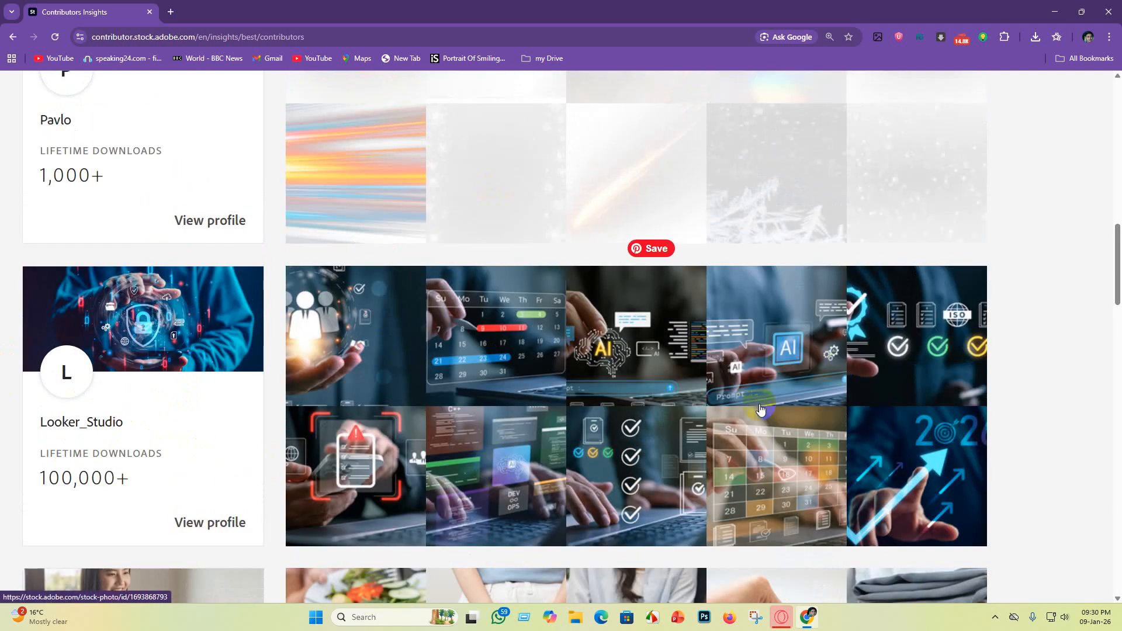
pyautogui.scroll(-6, 18, 503)
pyautogui.scroll(4, 777, 380)
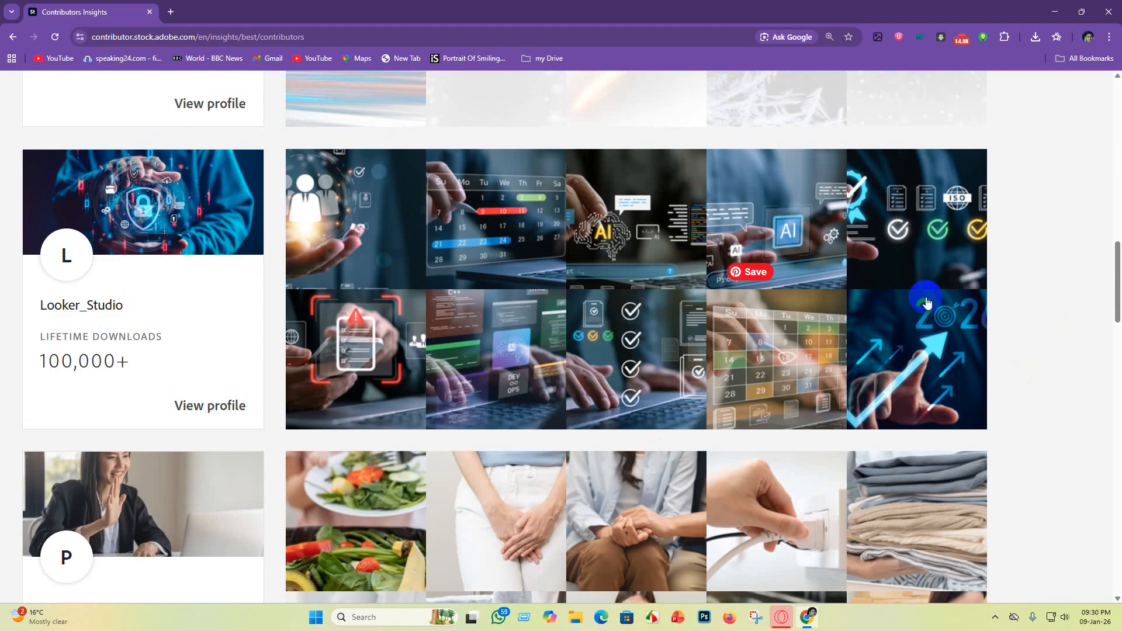
pyautogui.scroll(-3, 759, 351)
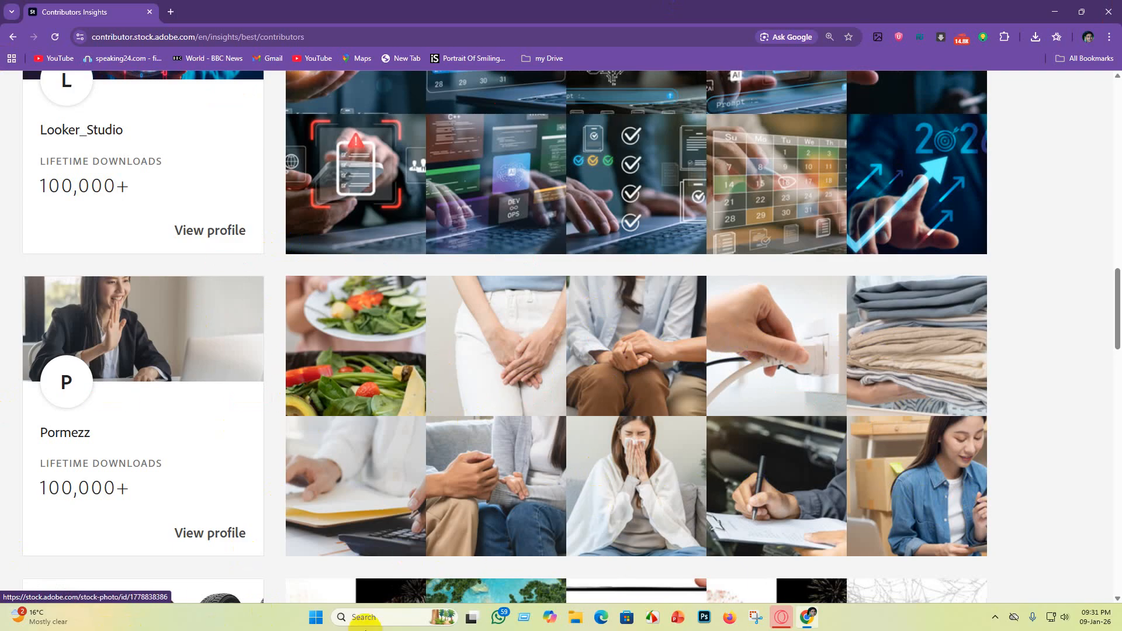
# Step: Scroll on through the top sellers list and dismiss the chat notification popup
pyautogui.scroll(-4, 655, 234)
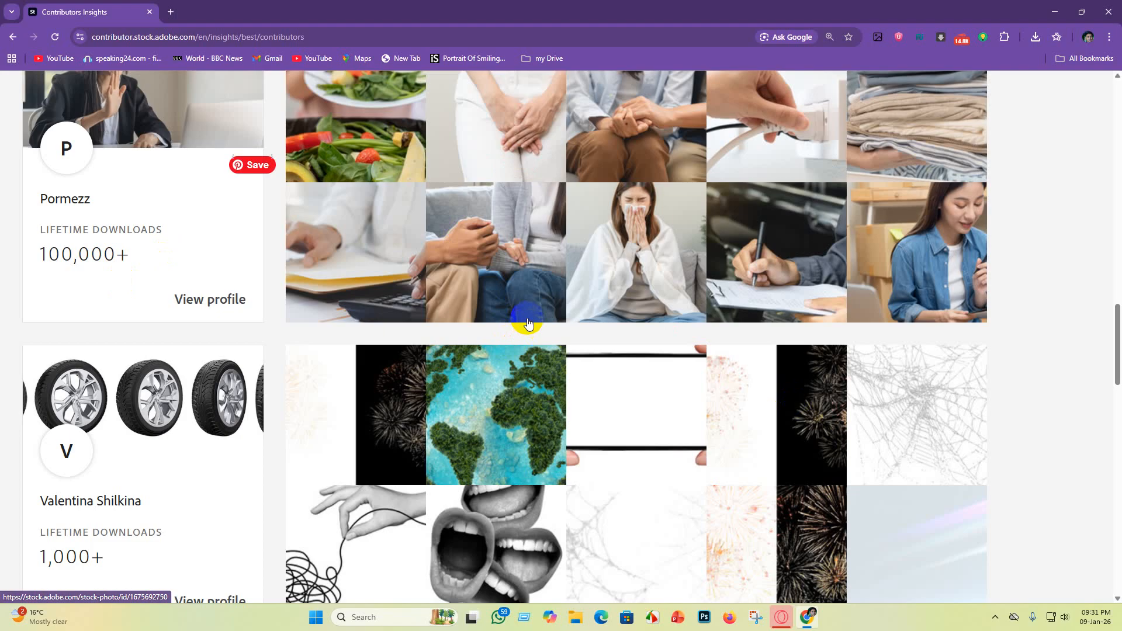
pyautogui.scroll(-5, 510, 321)
pyautogui.scroll(1, 433, 368)
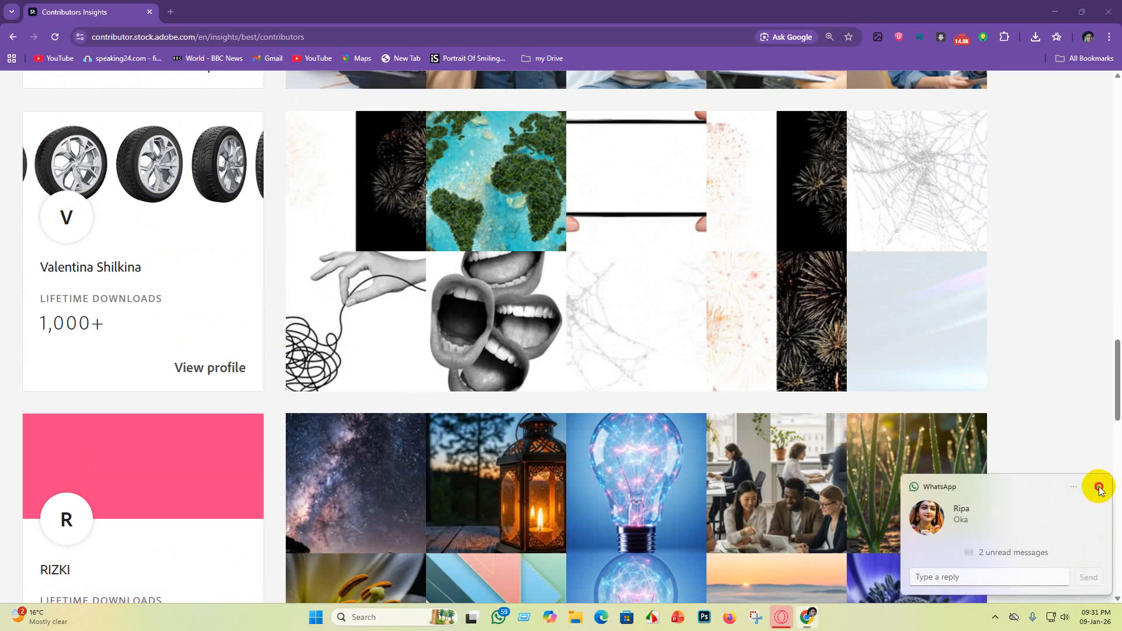
pyautogui.click(1099, 487)
# Step: Examine the remaining top sellers' photo collections and lifetime downloads down to the end of the list
pyautogui.scroll(3, 263, 358)
pyautogui.scroll(-5, 733, 303)
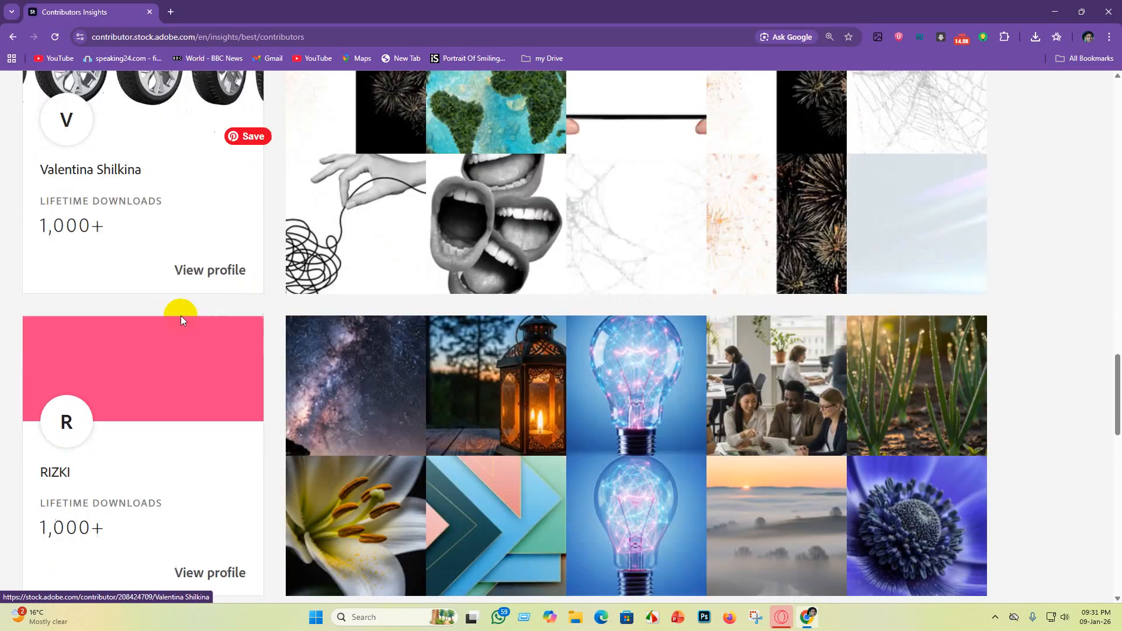
pyautogui.scroll(-3, 312, 320)
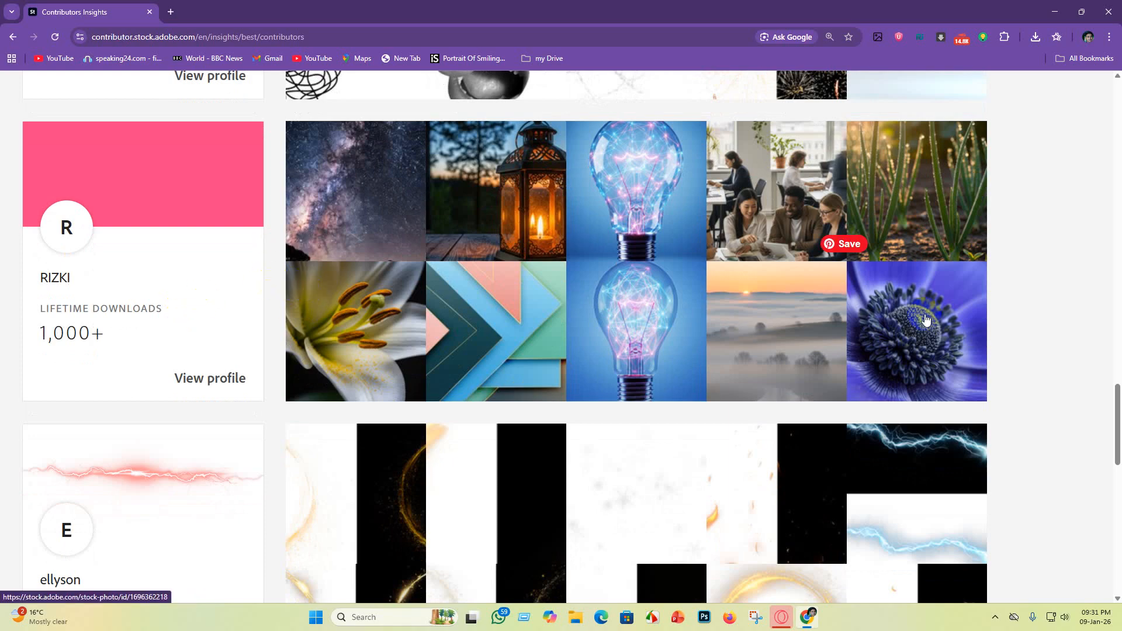
pyautogui.scroll(3, 511, 339)
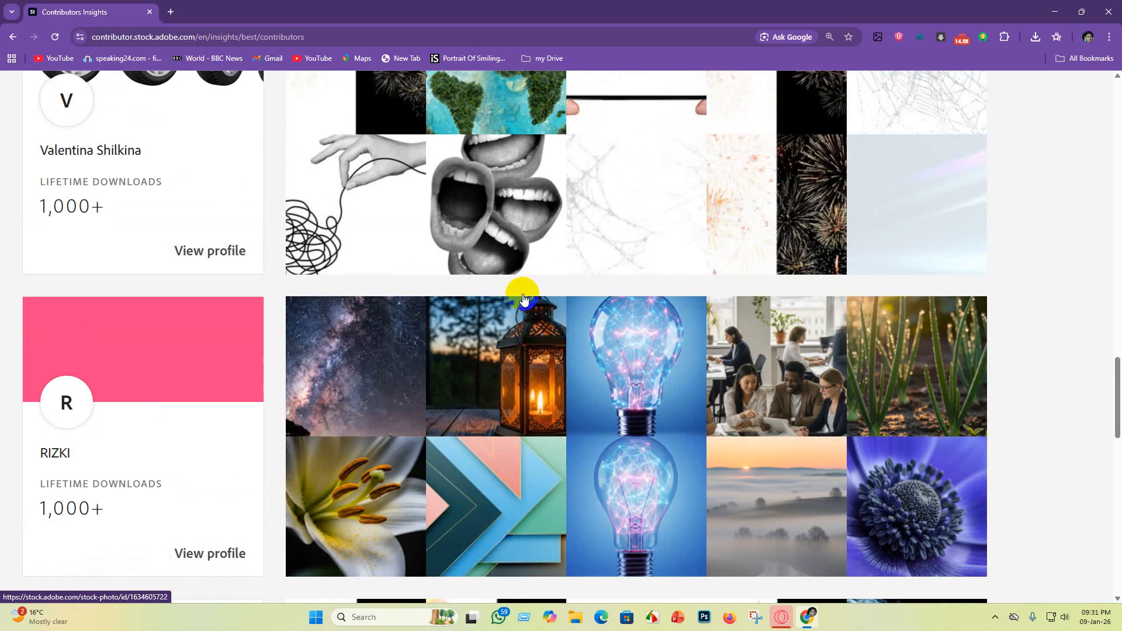
pyautogui.scroll(-11, 518, 327)
pyautogui.scroll(7, 524, 403)
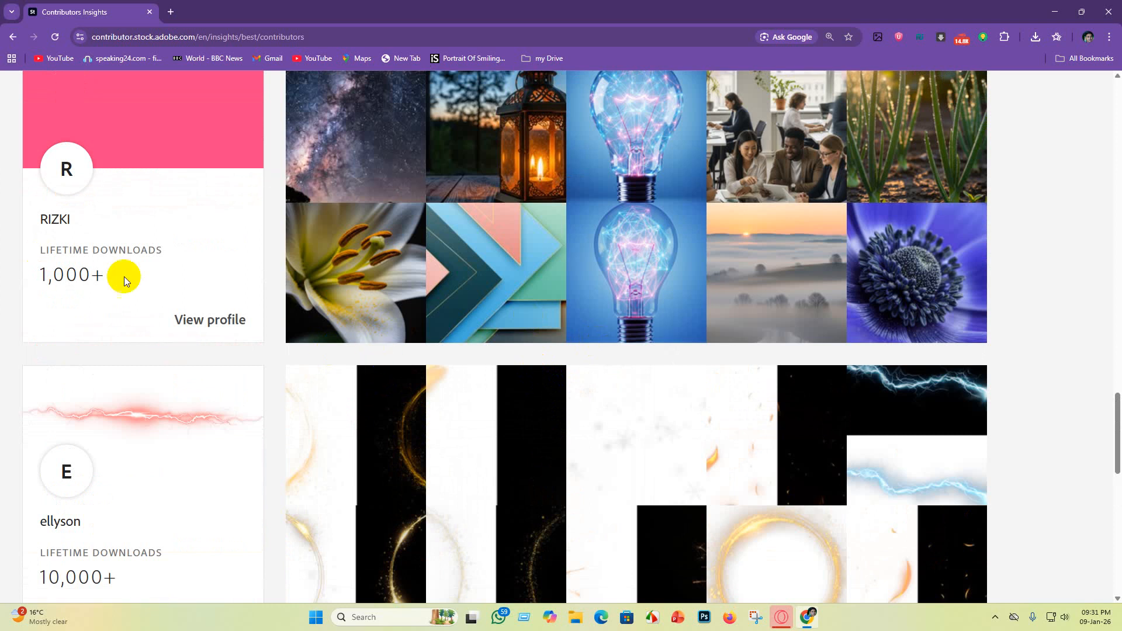
pyautogui.scroll(-7, 564, 324)
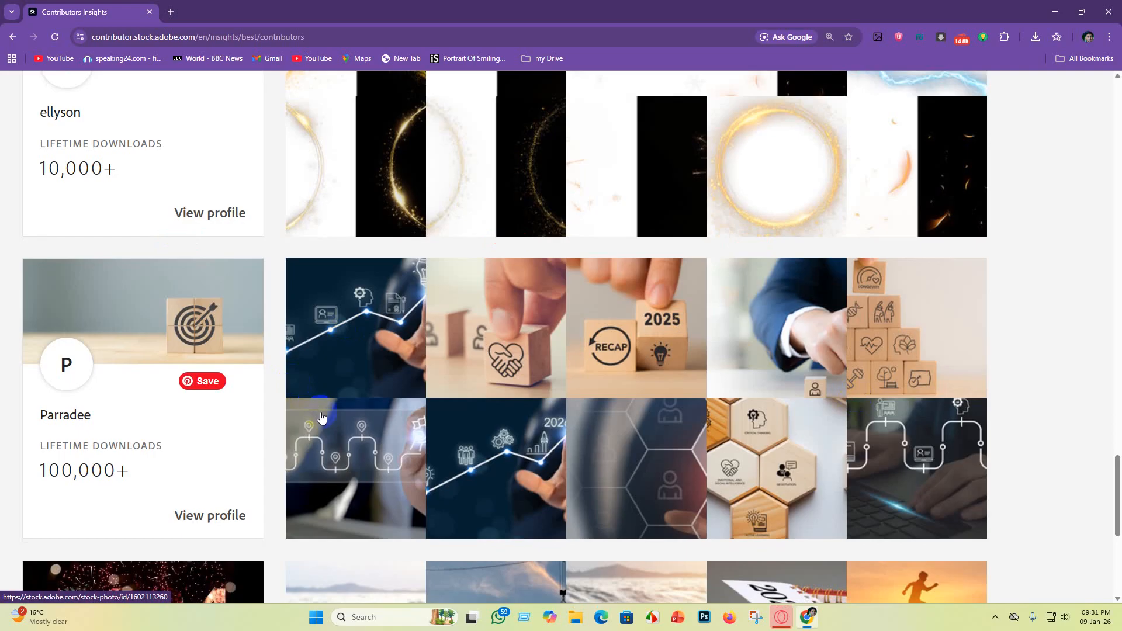
pyautogui.scroll(-1, 321, 417)
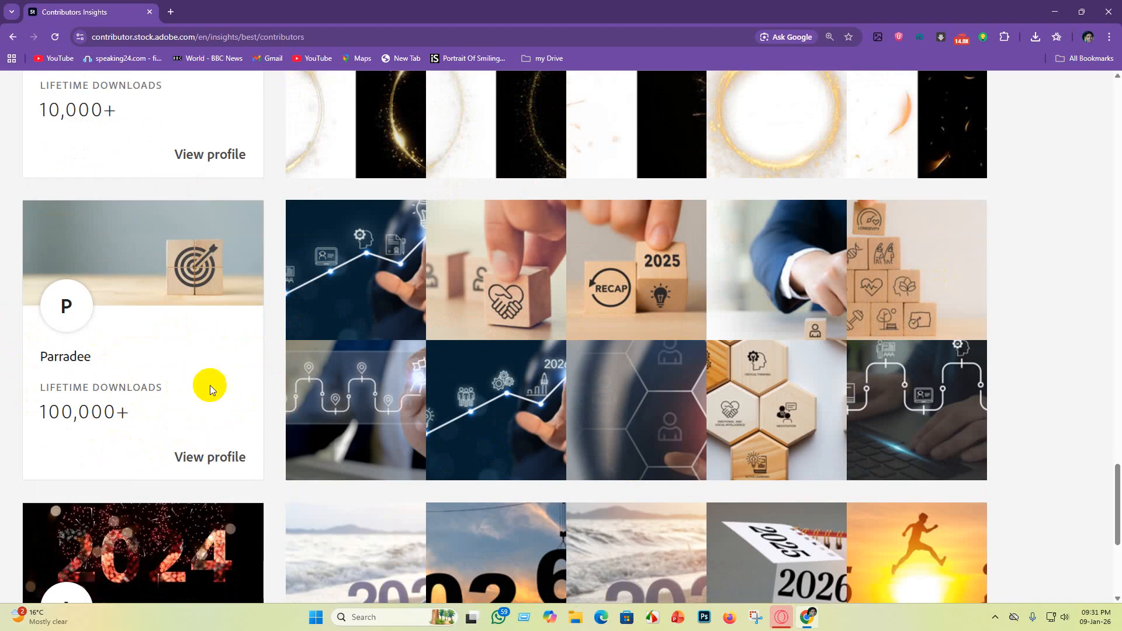
pyautogui.scroll(-5, 133, 311)
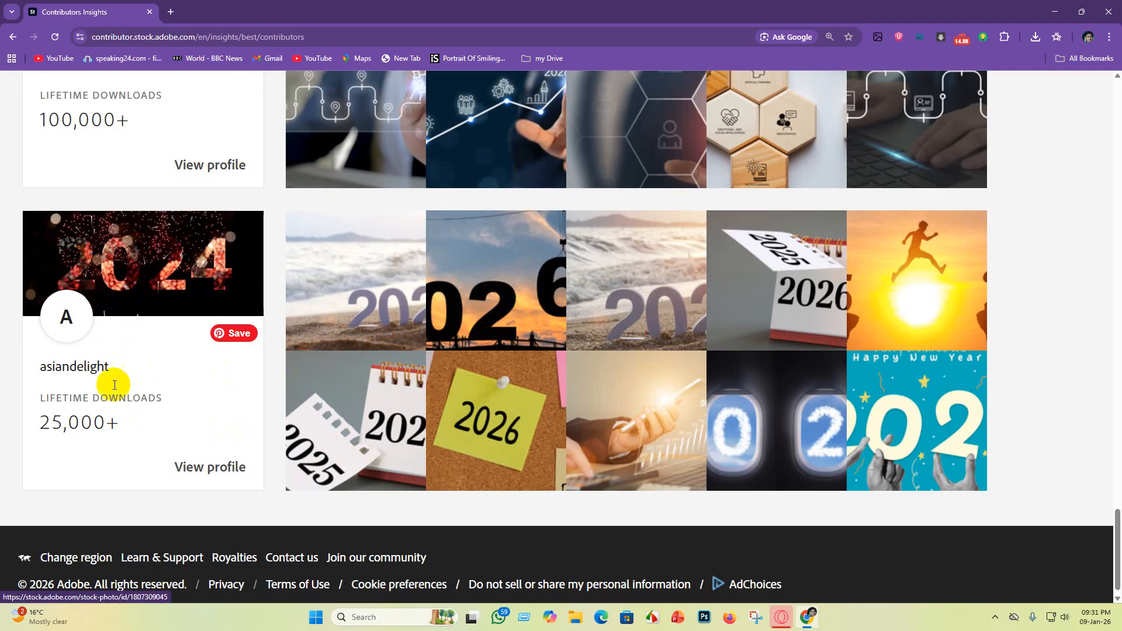
pyautogui.scroll(-1, 339, 478)
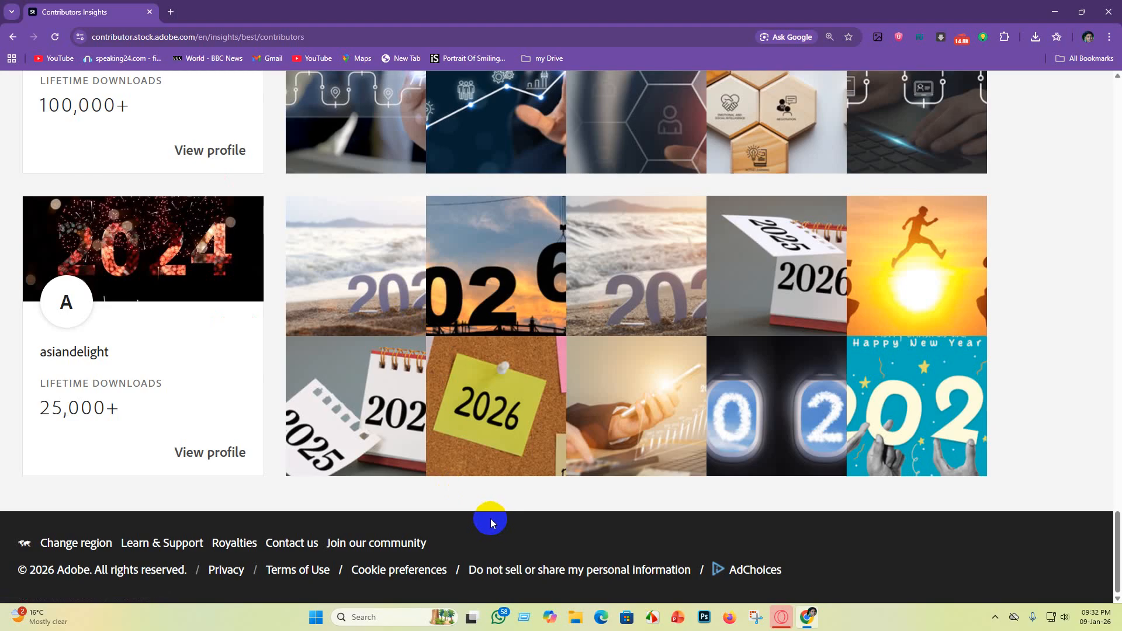
pyautogui.scroll(7, 643, 409)
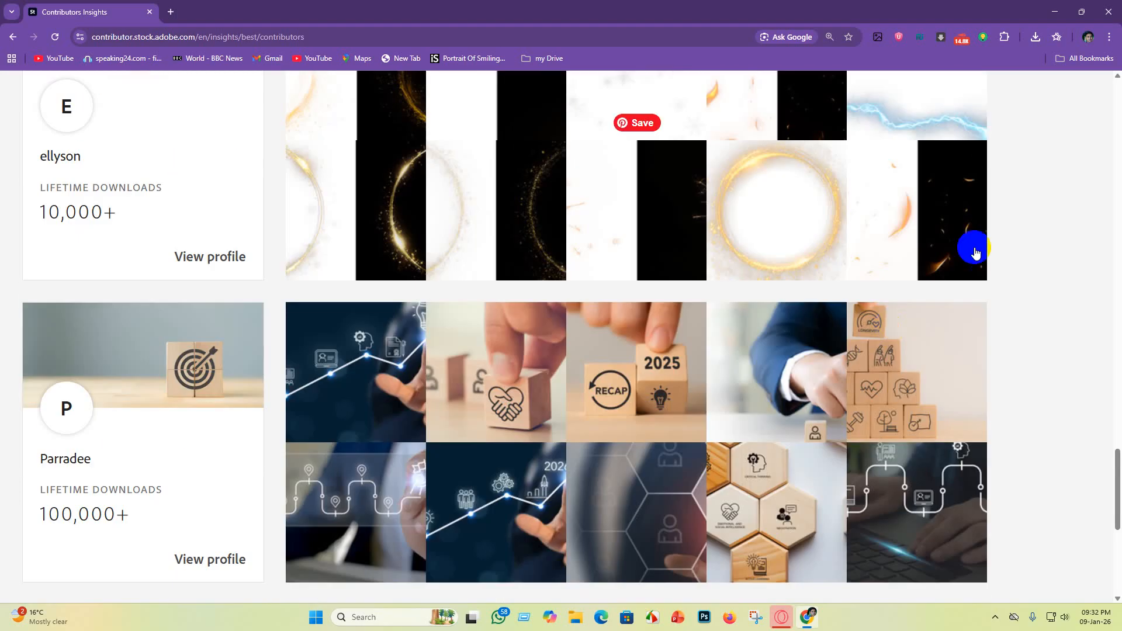
pyautogui.scroll(-6, 927, 280)
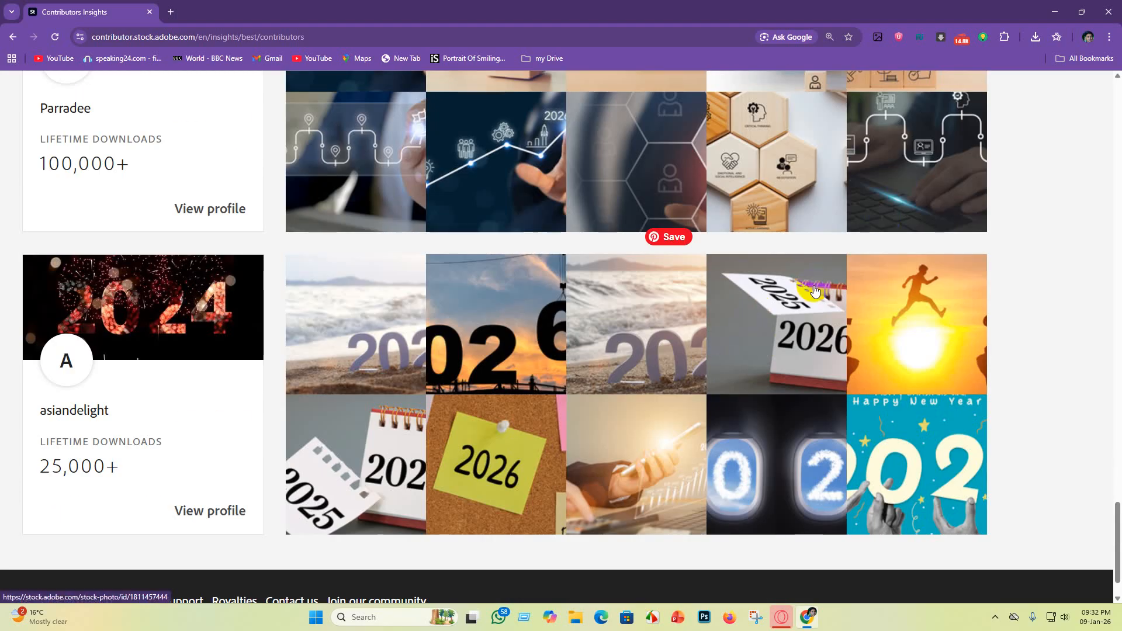
pyautogui.scroll(-1, 771, 316)
pyautogui.scroll(14, 801, 376)
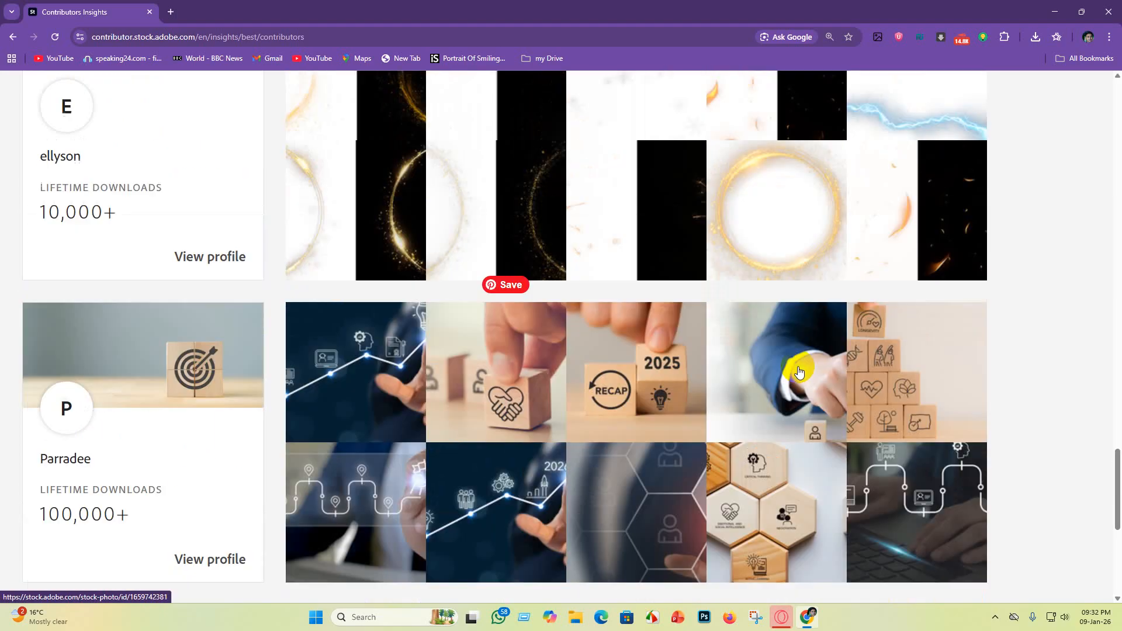
pyautogui.scroll(12, 657, 375)
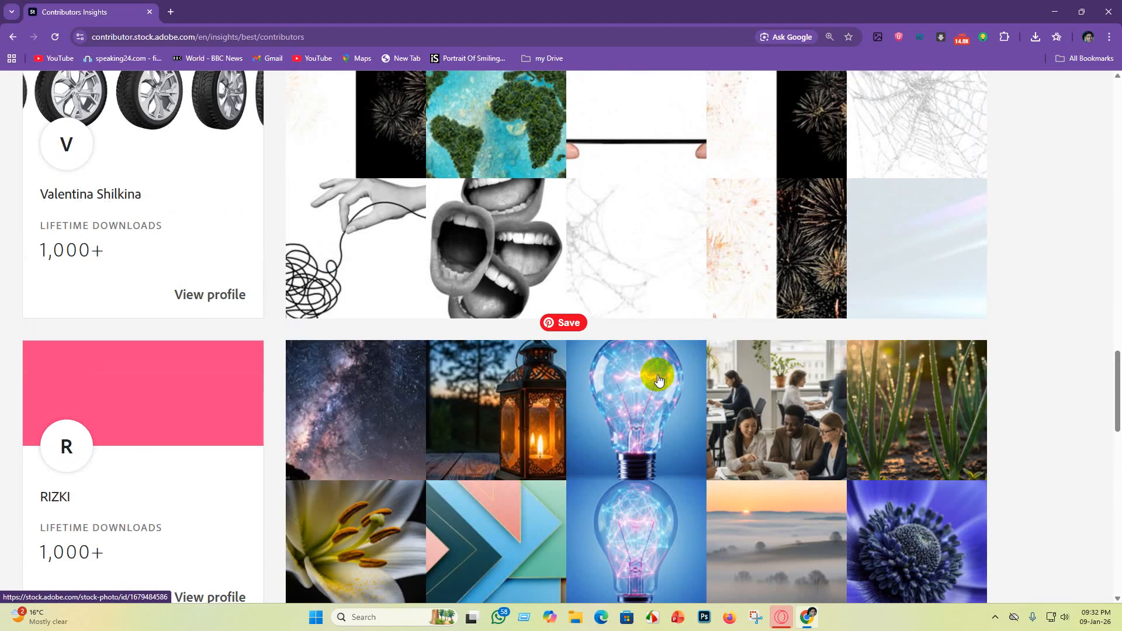
pyautogui.scroll(11, 701, 383)
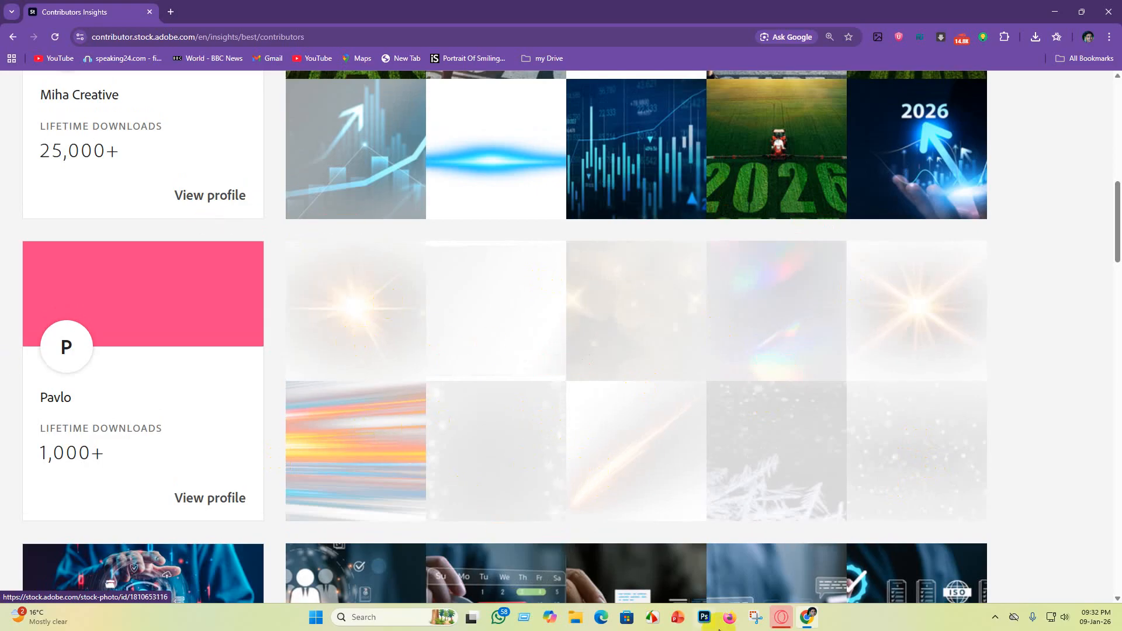
# Step: Go back over the top sellers from the first contributor onward, comparing their photo themes and download counts
pyautogui.scroll(1, 475, 356)
pyautogui.scroll(2, 433, 438)
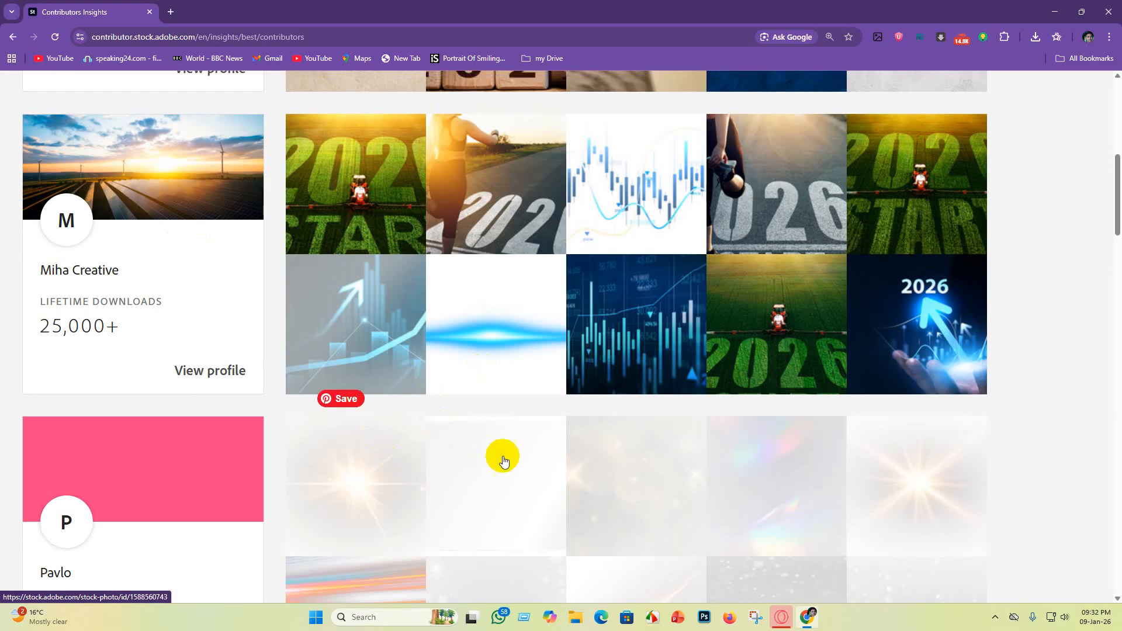
pyautogui.scroll(-4, 501, 456)
pyautogui.scroll(2, 604, 489)
pyautogui.scroll(10, 603, 489)
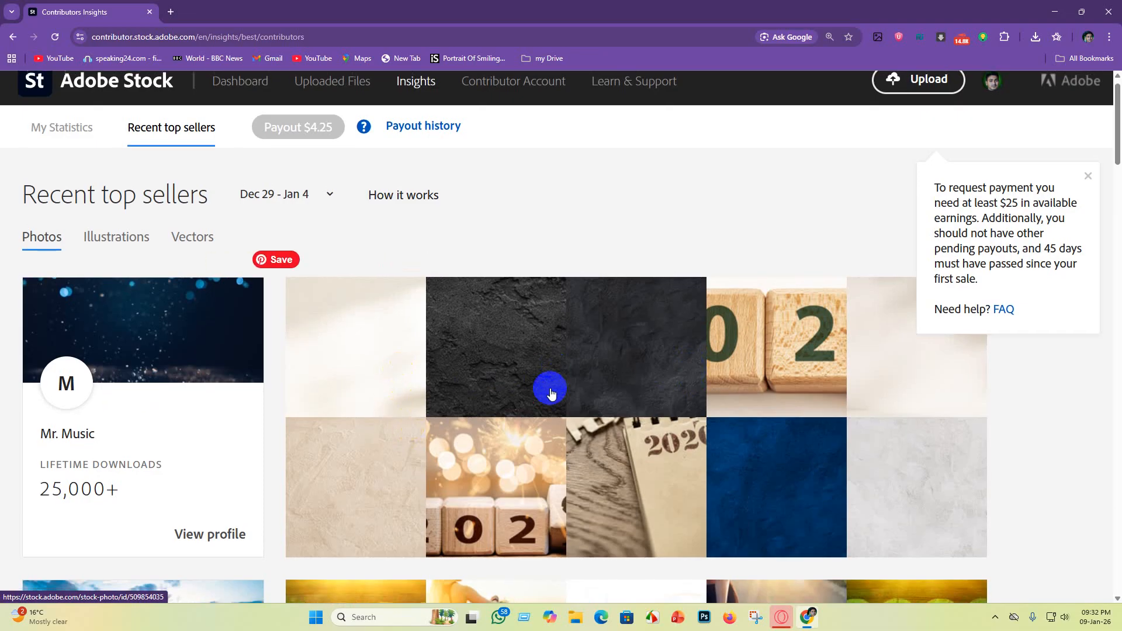
pyautogui.scroll(-6, 549, 397)
pyautogui.scroll(6, 555, 409)
pyautogui.scroll(-6, 596, 445)
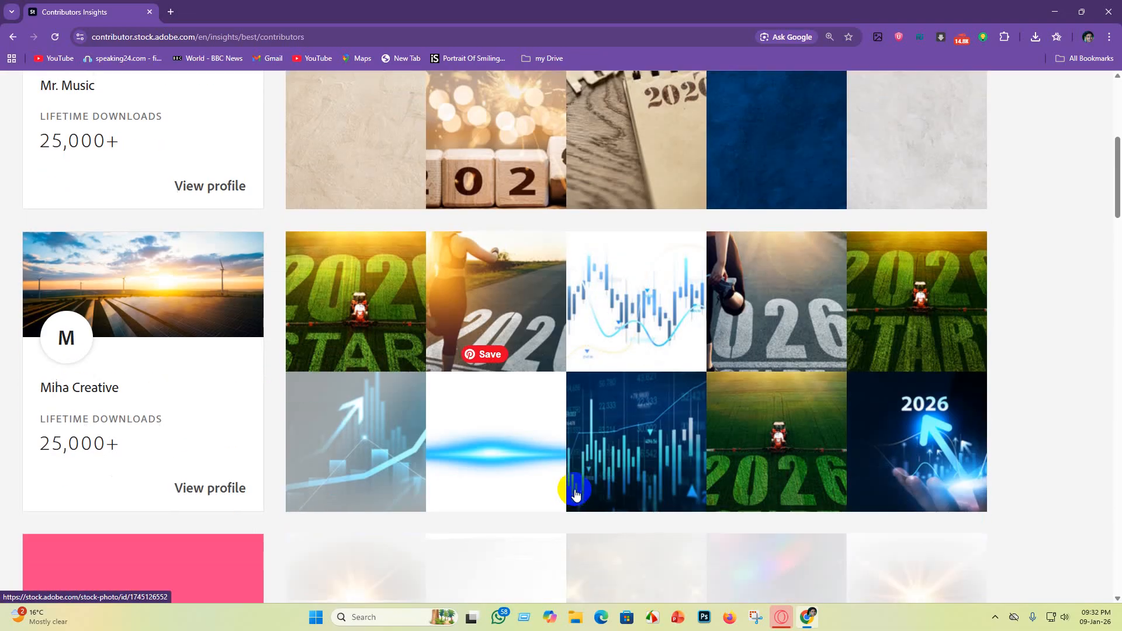
pyautogui.scroll(6, 566, 488)
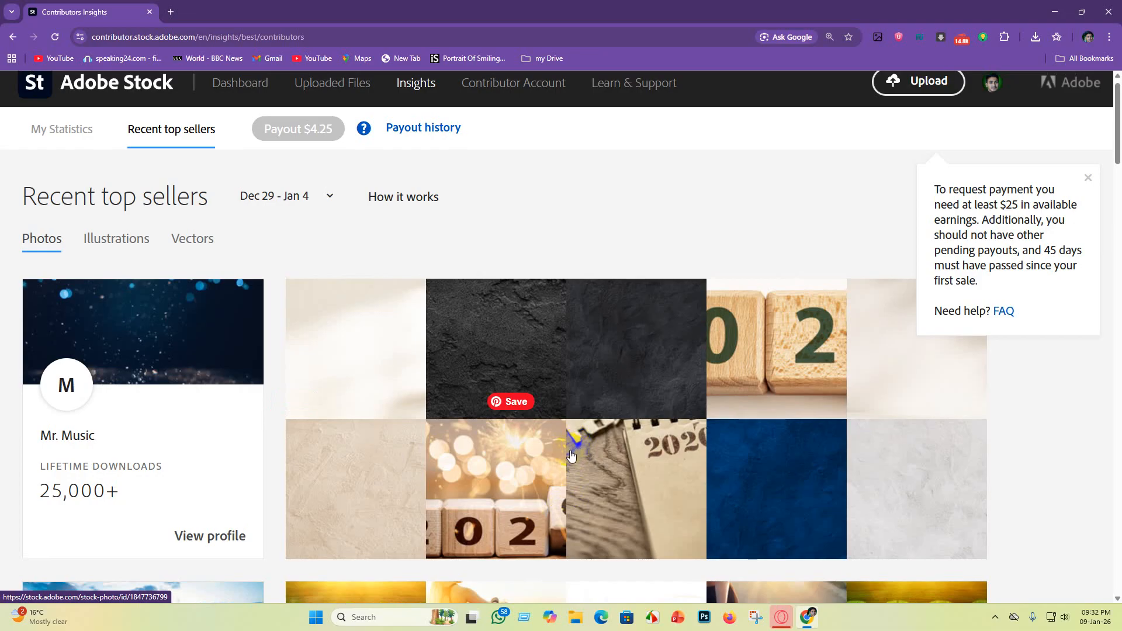
pyautogui.scroll(-5, 646, 296)
pyautogui.scroll(5, 542, 361)
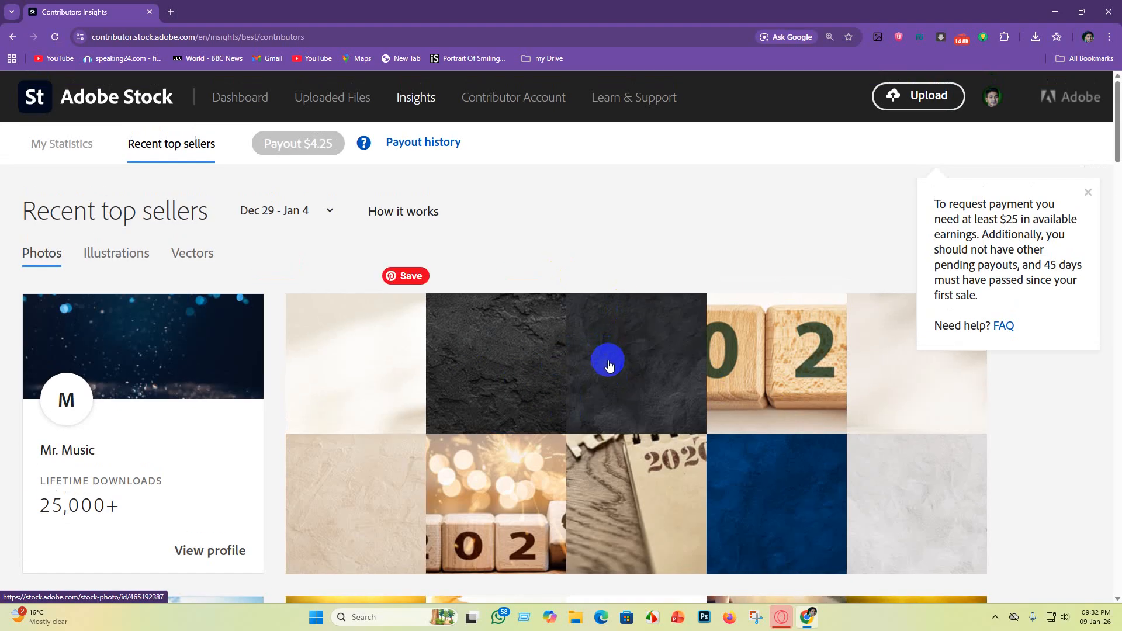
pyautogui.scroll(-3, 624, 408)
pyautogui.scroll(3, 593, 396)
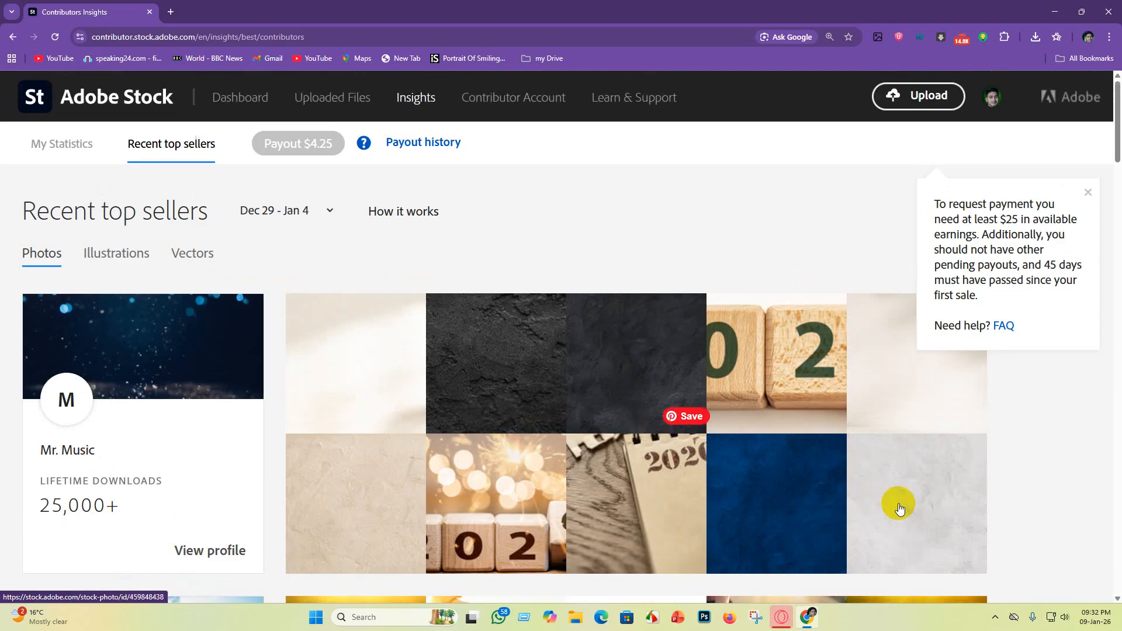
pyautogui.scroll(-2, 899, 508)
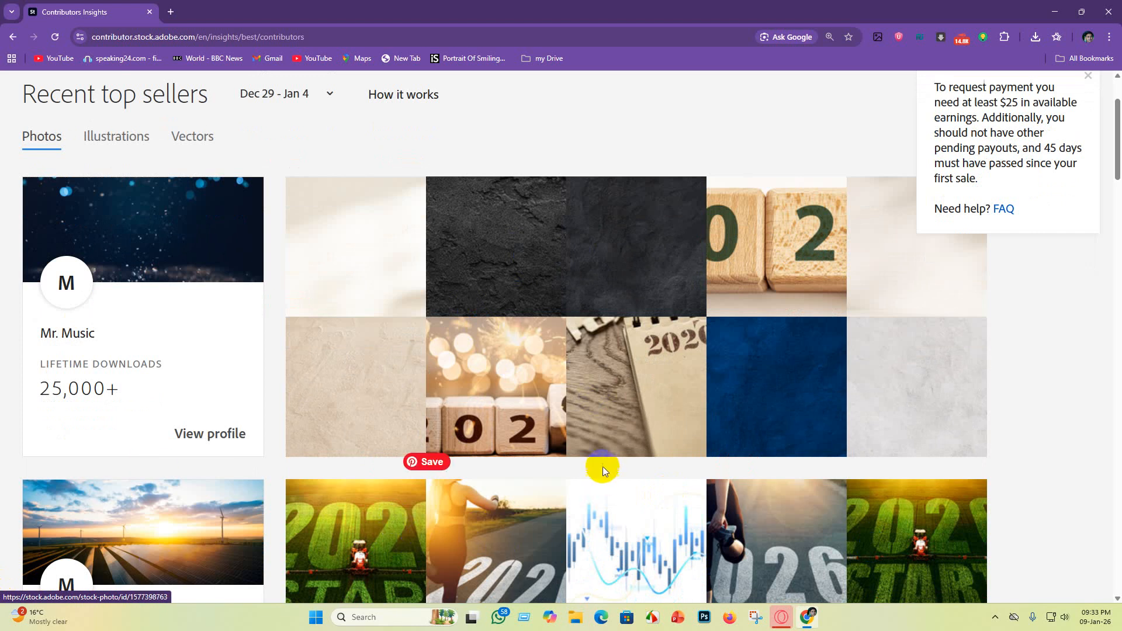
pyautogui.scroll(-15, 602, 460)
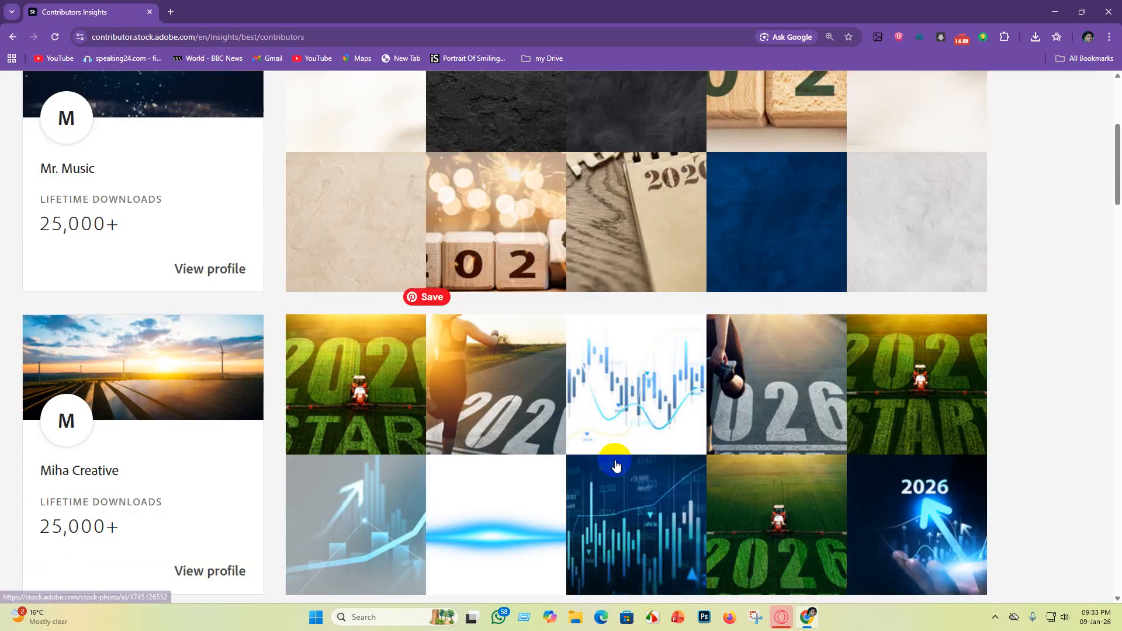
pyautogui.scroll(-16, 576, 515)
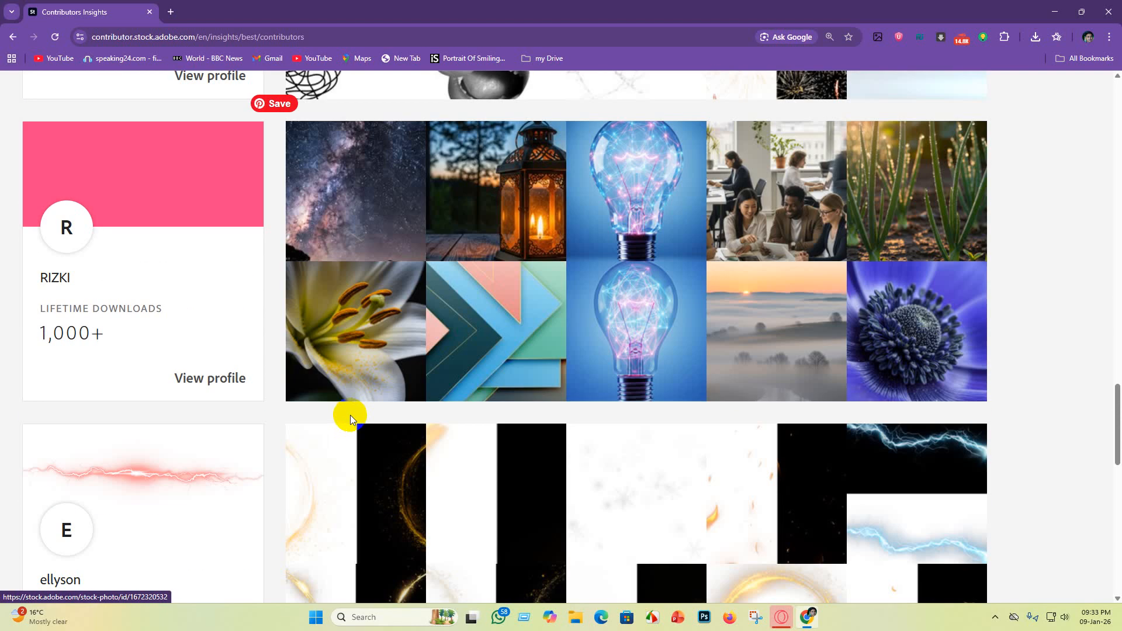
pyautogui.scroll(-5, 301, 374)
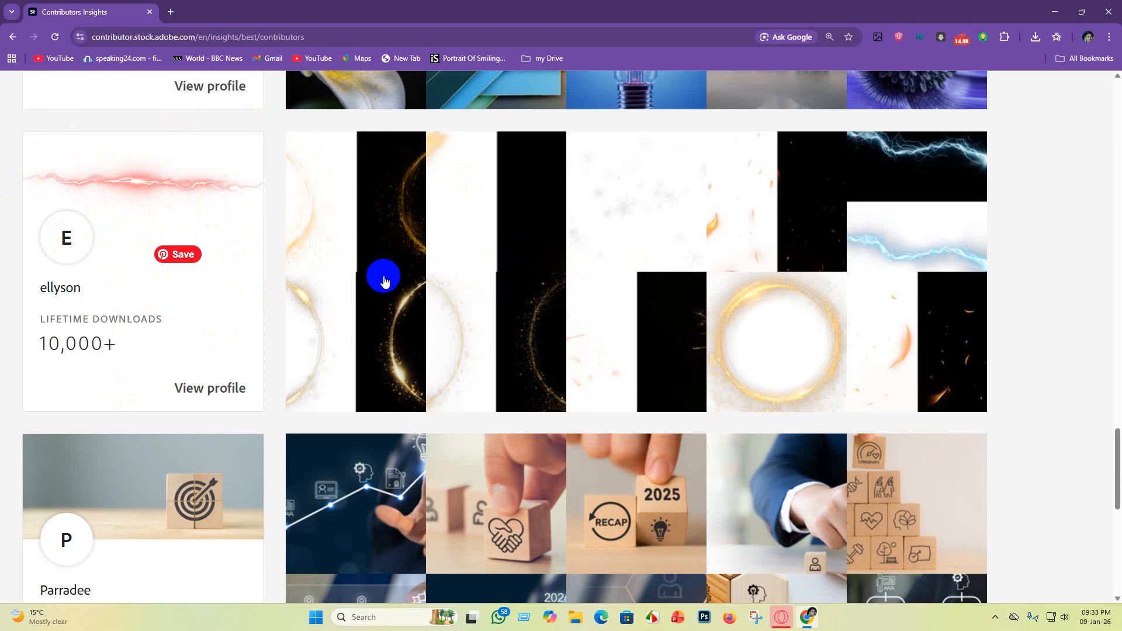
pyautogui.scroll(-2, 228, 427)
pyautogui.scroll(-2, 228, 427)
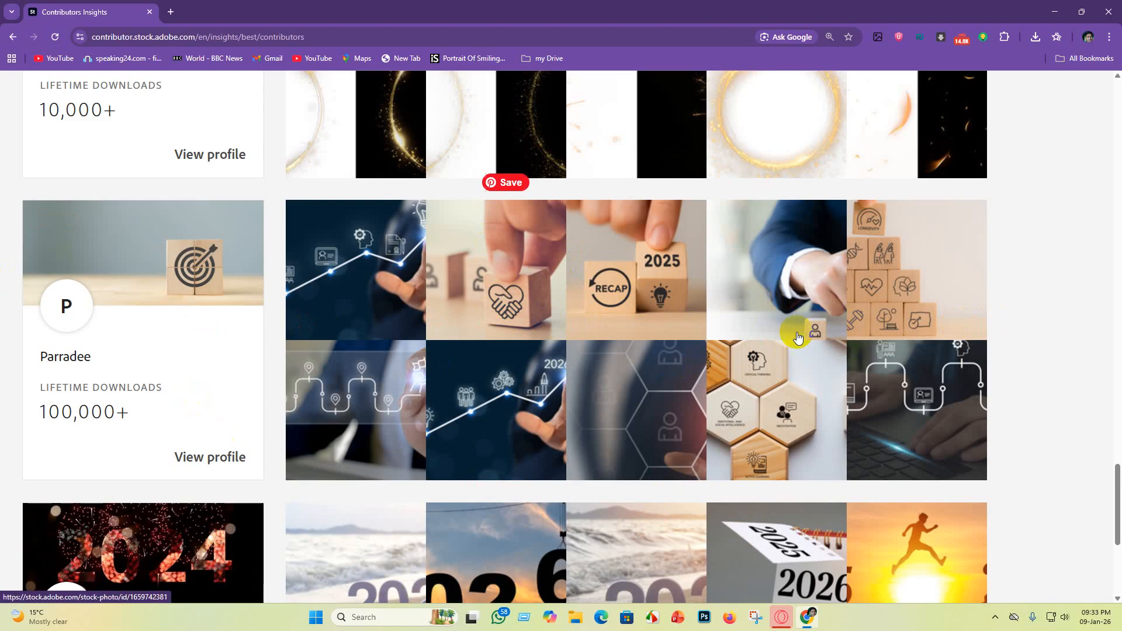
pyautogui.scroll(-4, 174, 381)
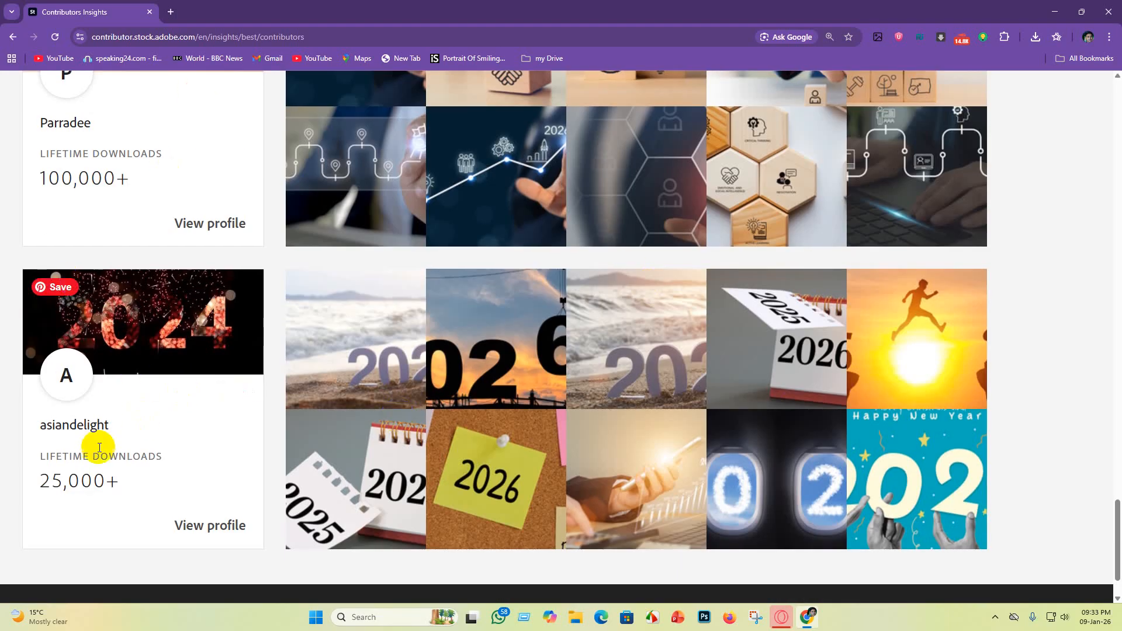
pyautogui.scroll(-2, 89, 431)
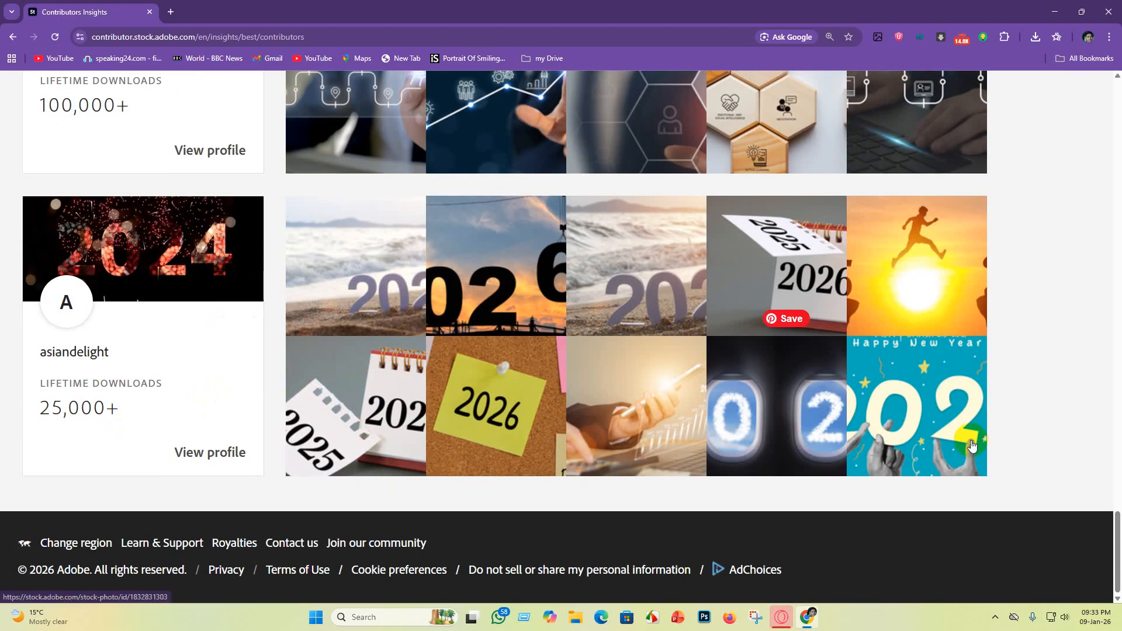
pyautogui.scroll(16, 608, 328)
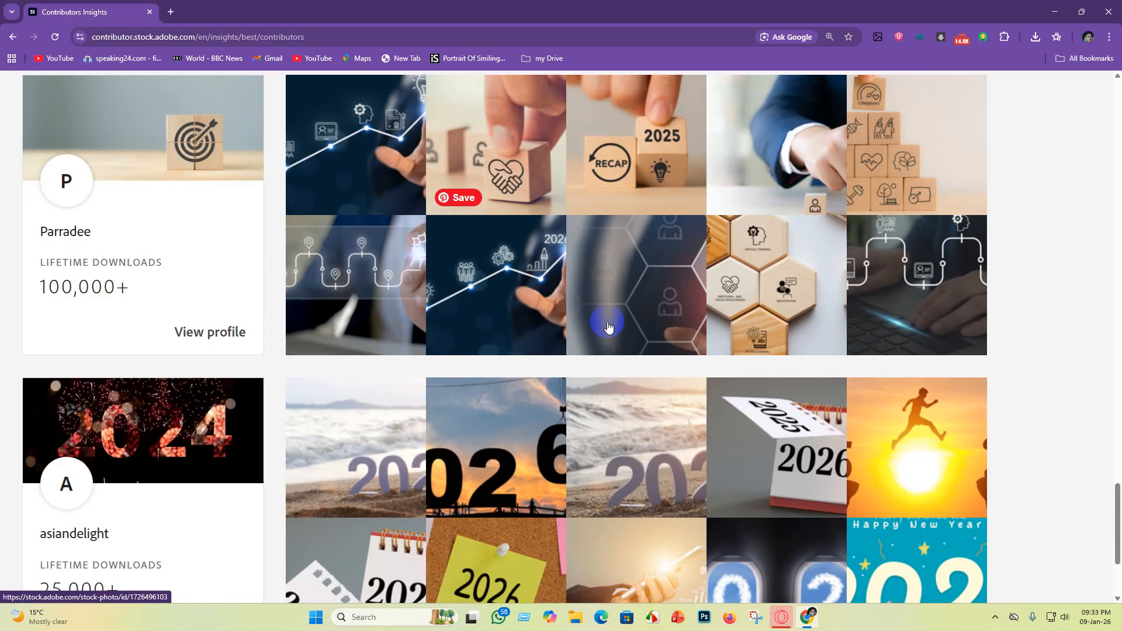
pyautogui.scroll(20, 496, 346)
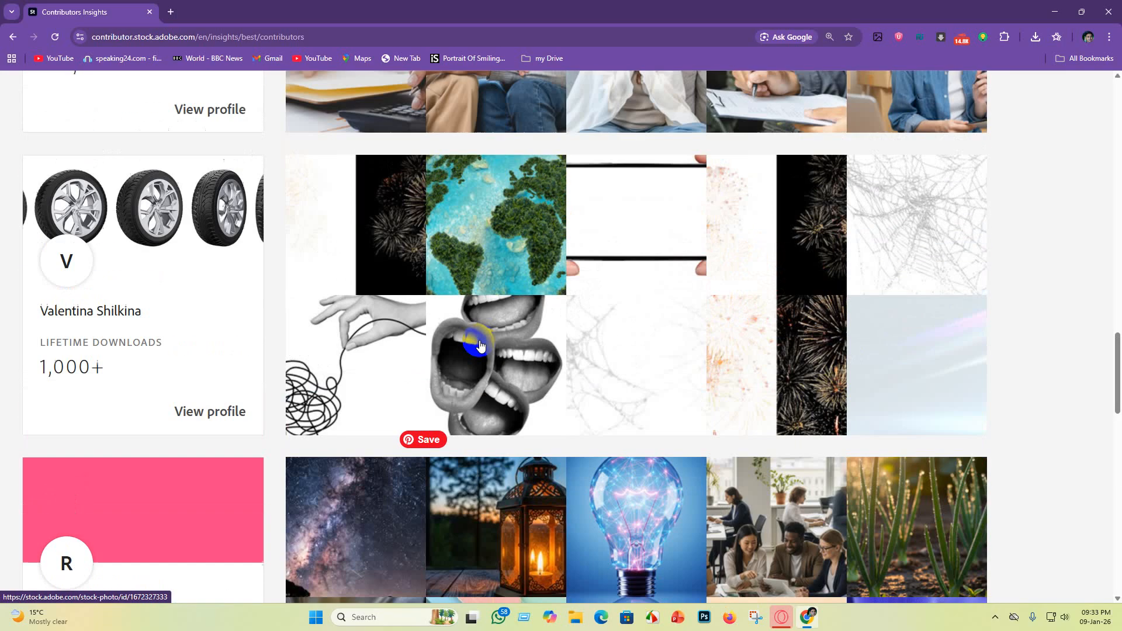
pyautogui.scroll(12, 372, 349)
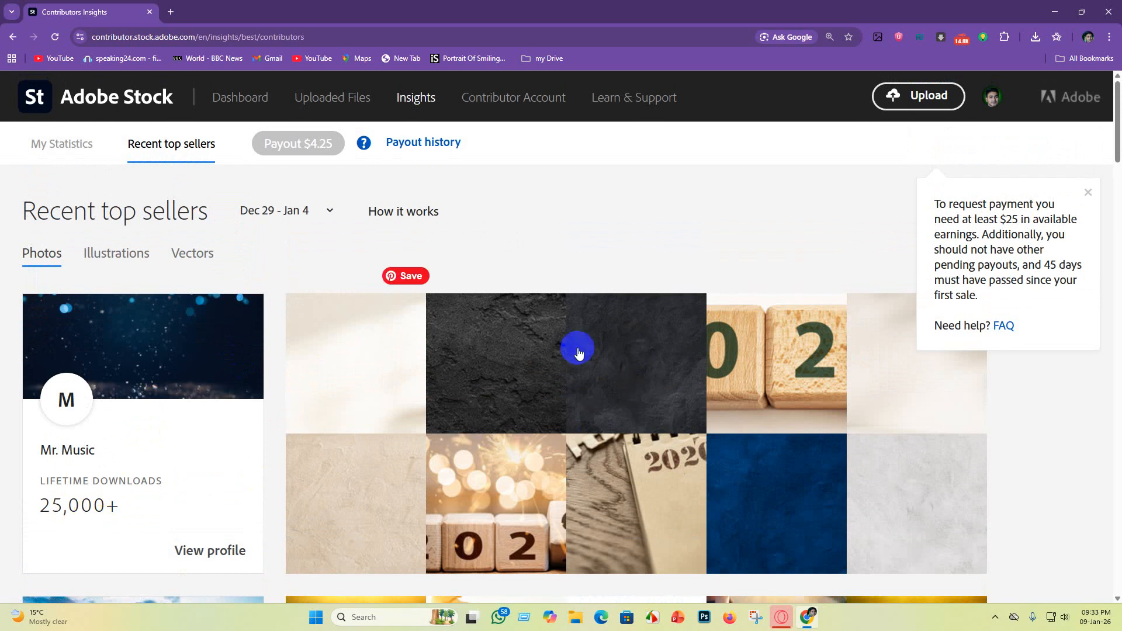
pyautogui.scroll(-16, 576, 351)
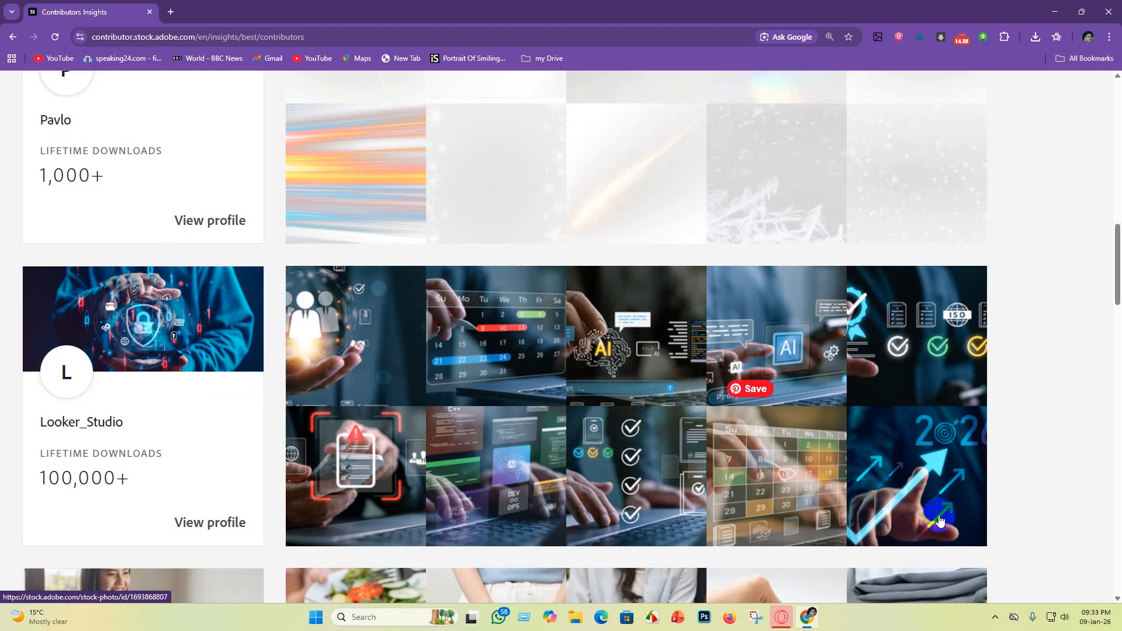
pyautogui.scroll(15, 463, 438)
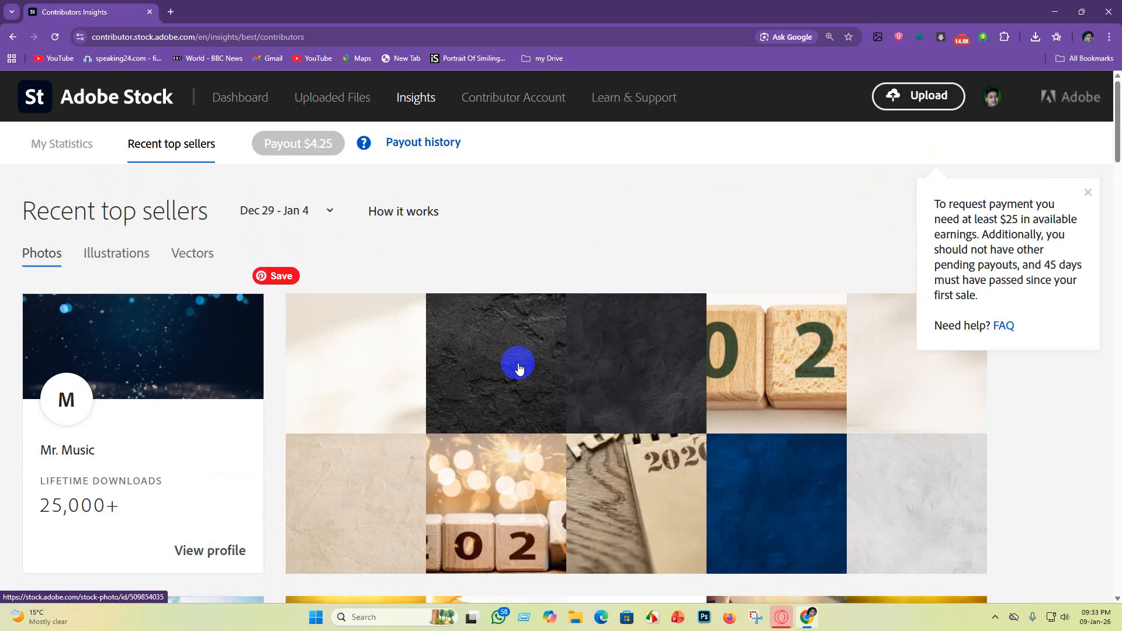
# Step: Open the first contributor's dark stone texture photo and select its title text
pyautogui.click(513, 395)
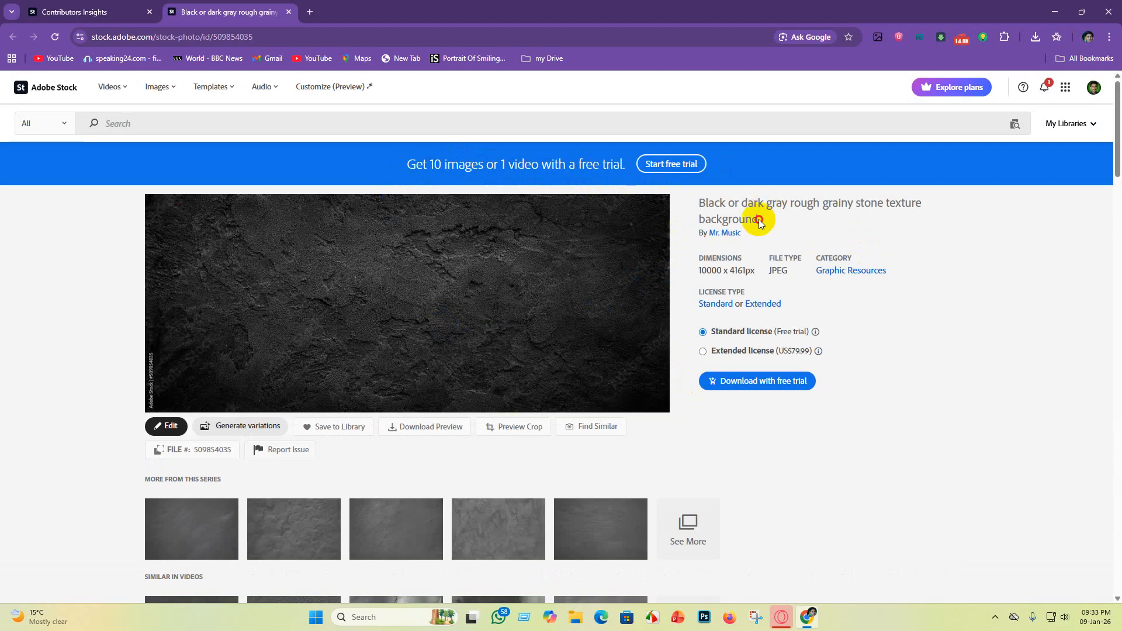
pyautogui.moveTo(758, 220); pyautogui.dragTo(695, 194)
pyautogui.hotkey('ctrl', 'c')
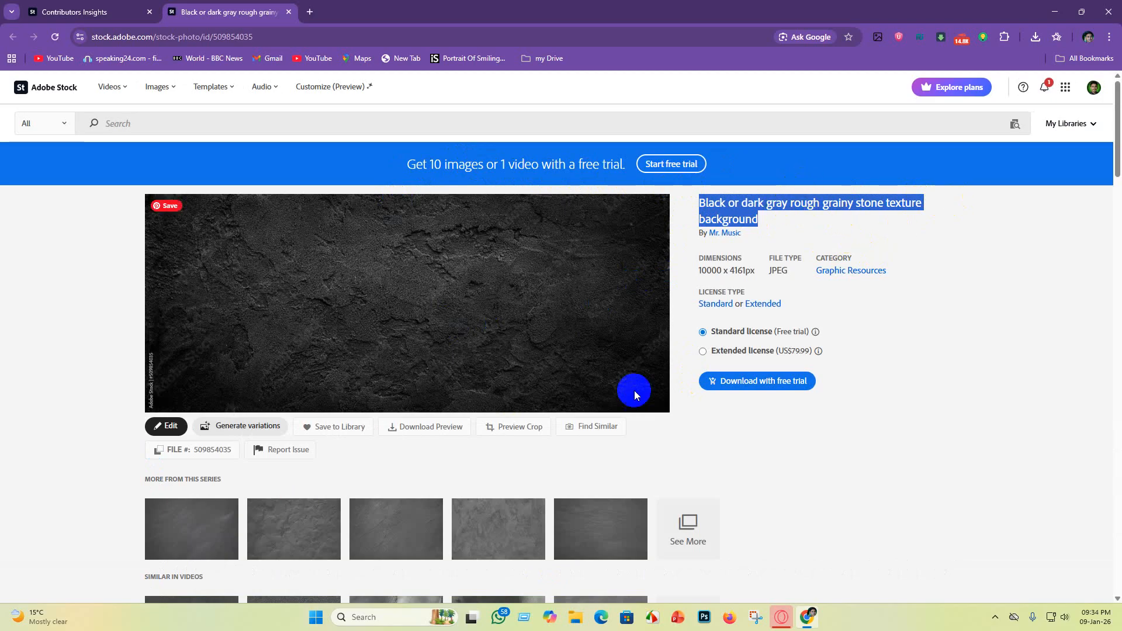
# Step: Close the Adobe Stock tabs and relaunch Chrome, choosing another user profile
pyautogui.click(150, 12)
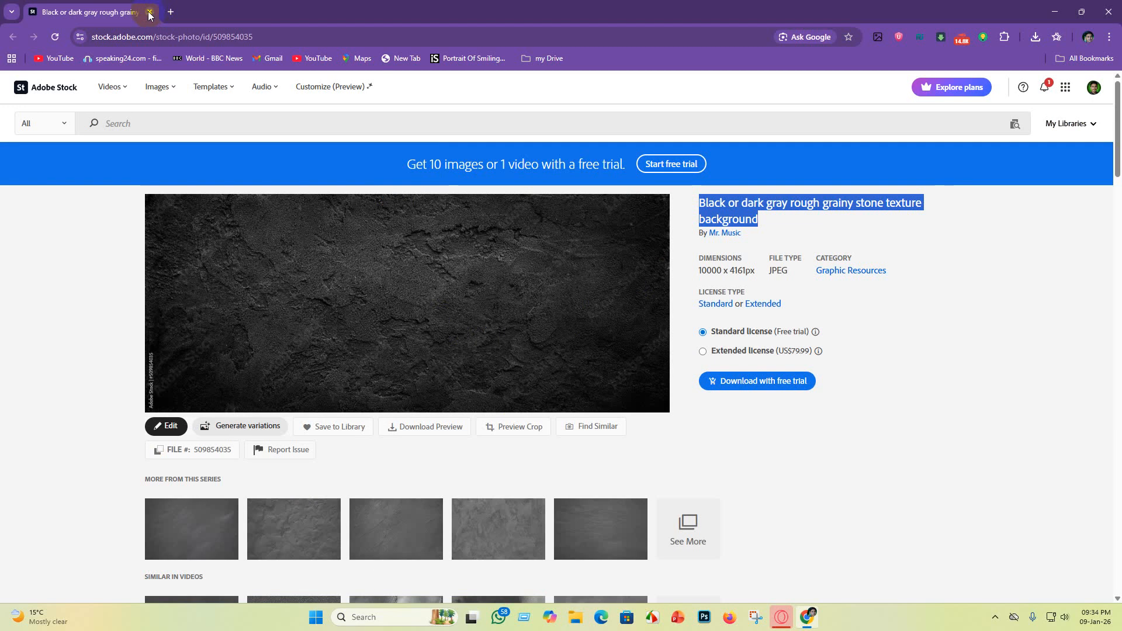
pyautogui.click(150, 12)
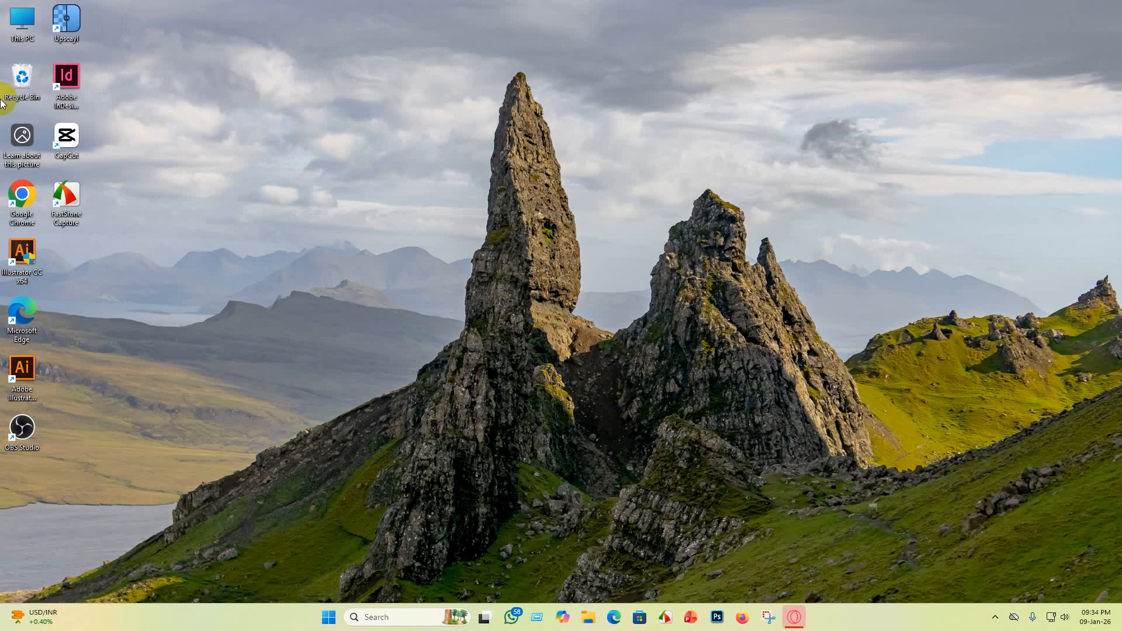
pyautogui.doubleClick(21, 193)
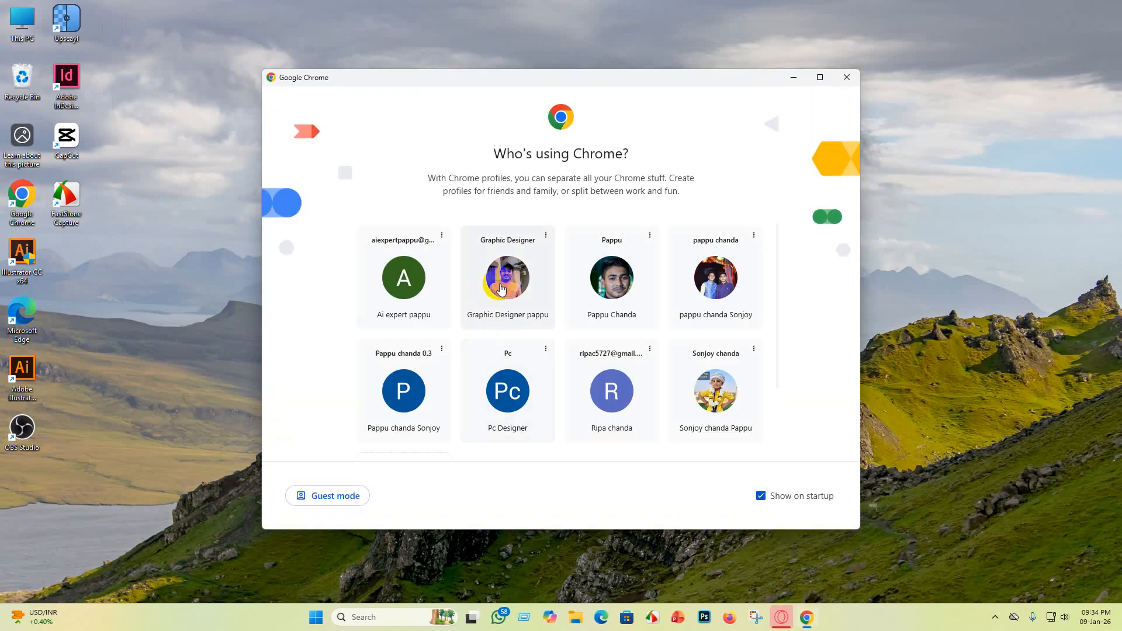
pyautogui.click(621, 281)
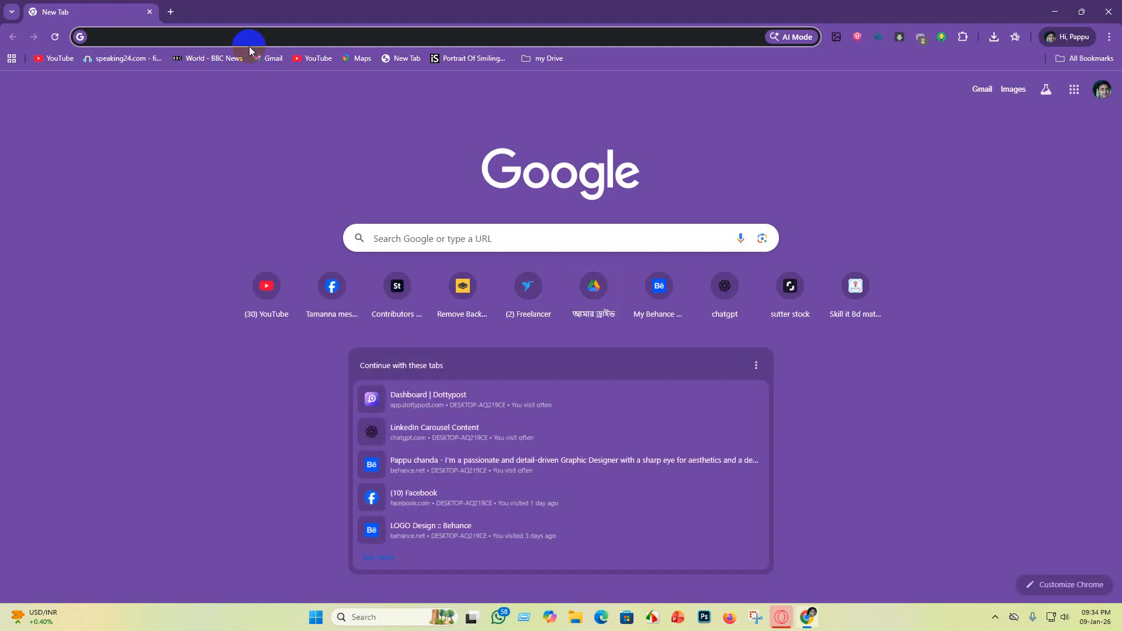
# Step: Open the DeepSeek chat site from the bookmarks' deepseek ai folder
pyautogui.click(1097, 54)
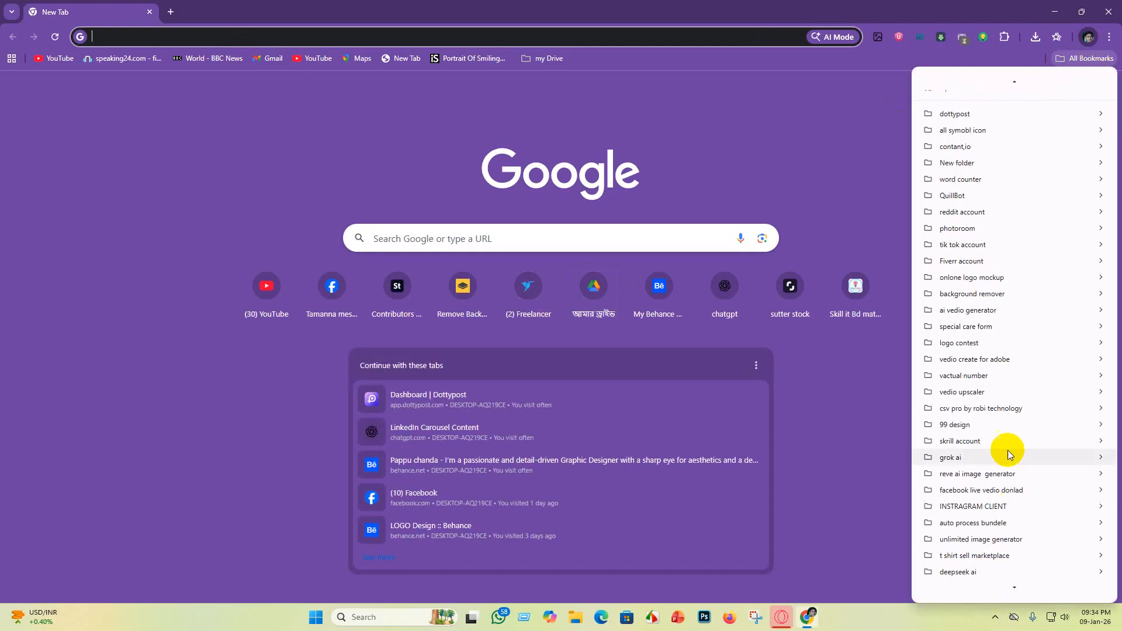
pyautogui.moveTo(998, 458)
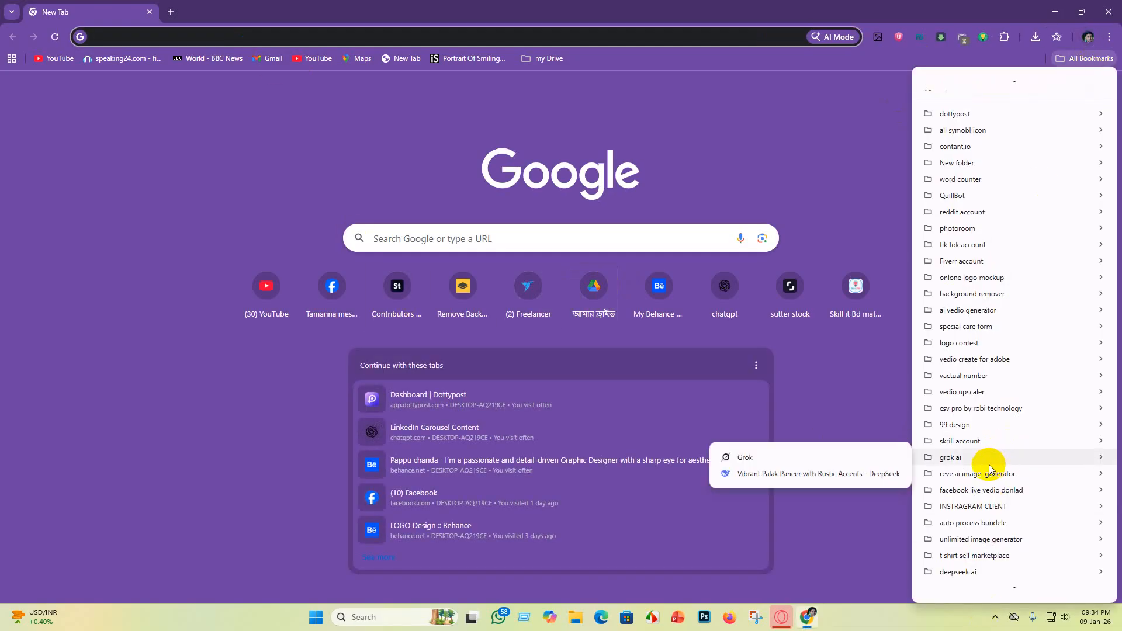
pyautogui.scroll(-1, 970, 438)
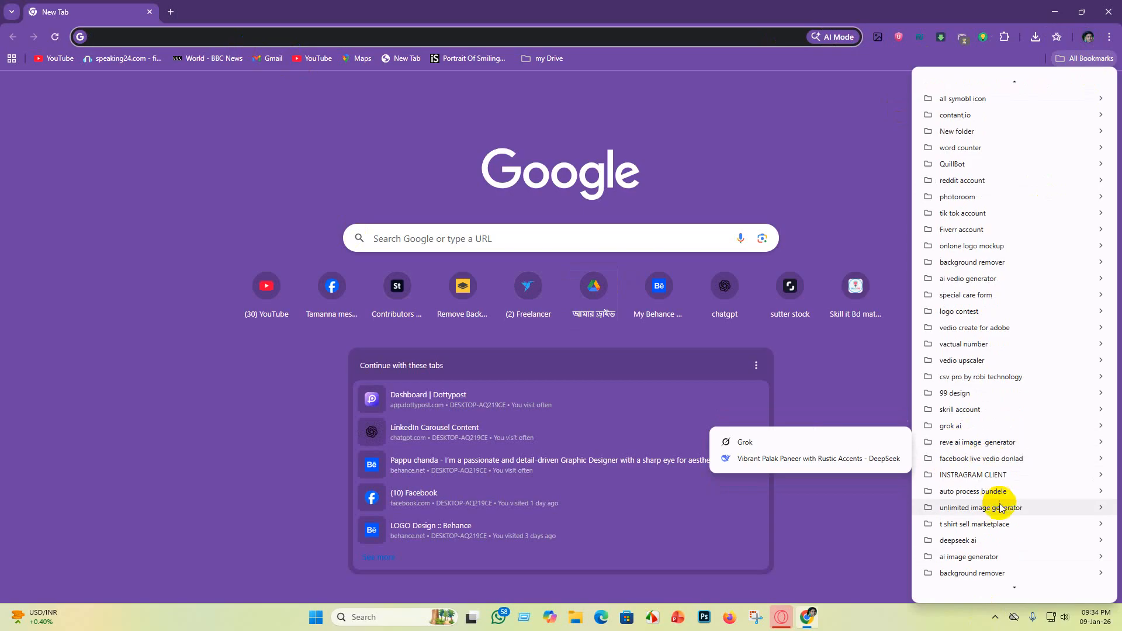
pyautogui.moveTo(982, 540)
pyautogui.click(851, 542)
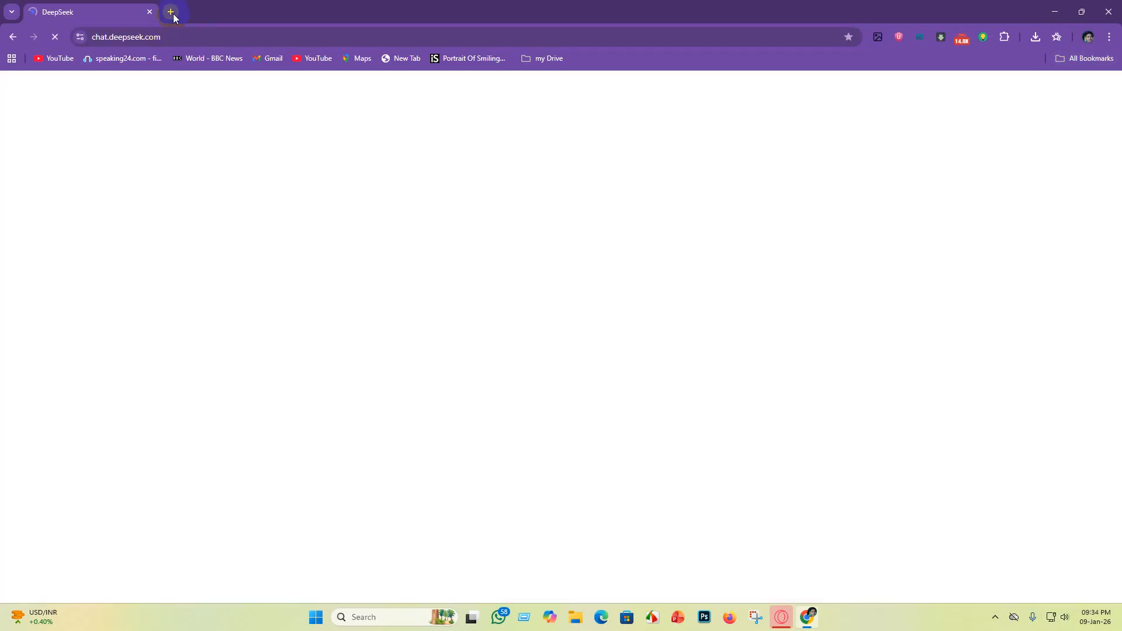
# Step: Open Google Whisk from the bookmarks' ai image generator folder in a new tab and expand its image panel
pyautogui.click(173, 15)
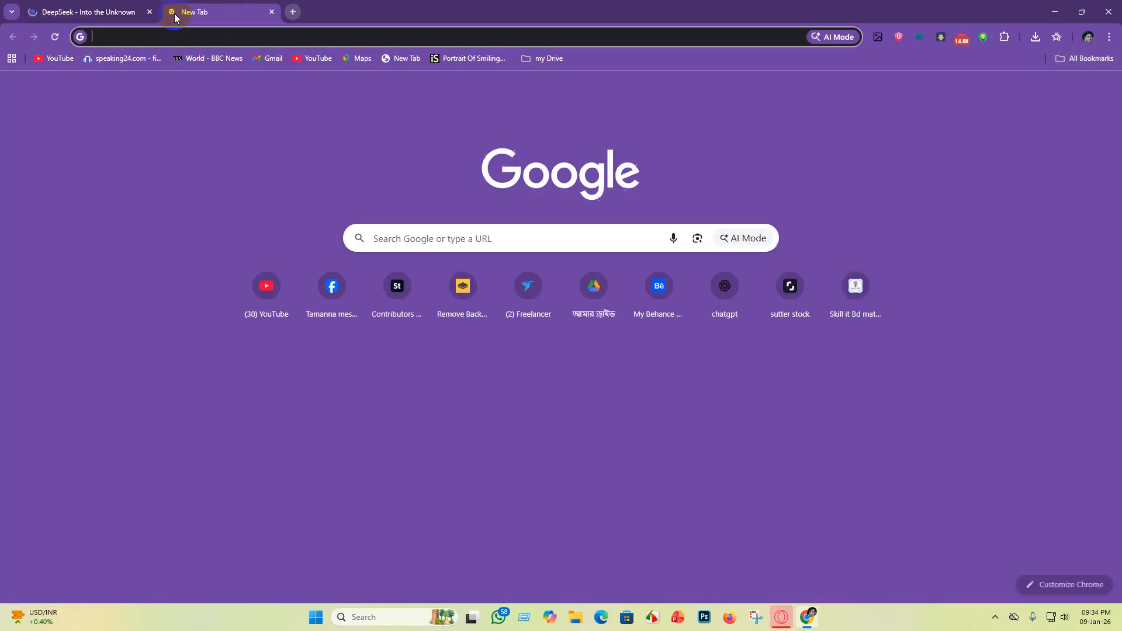
pyautogui.click(1101, 61)
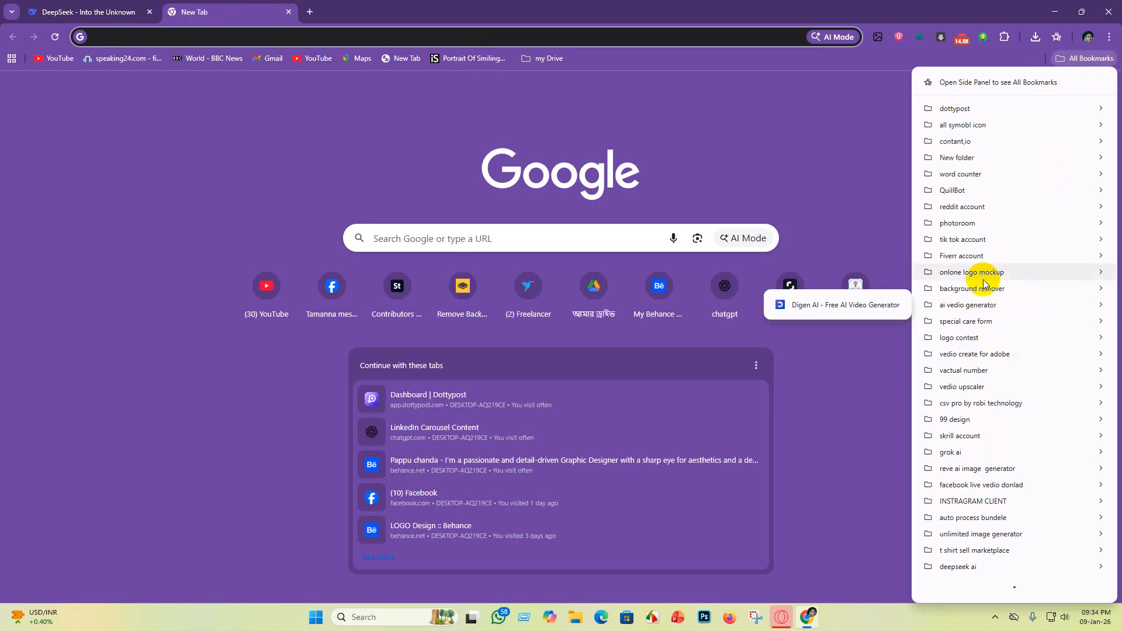
pyautogui.scroll(-5, 978, 461)
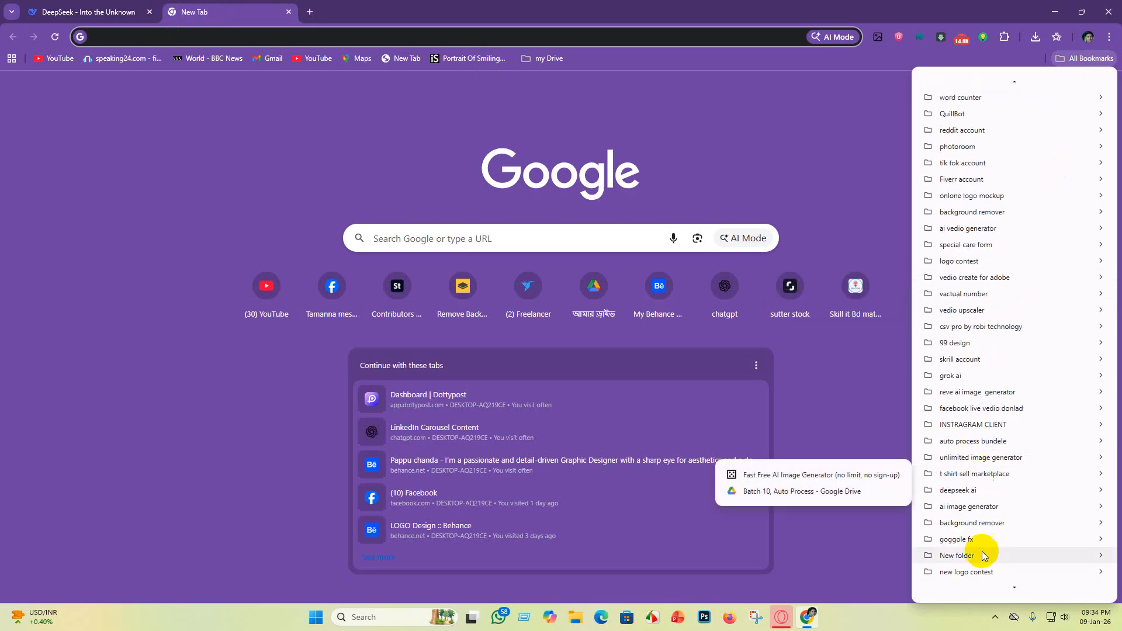
pyautogui.moveTo(966, 509)
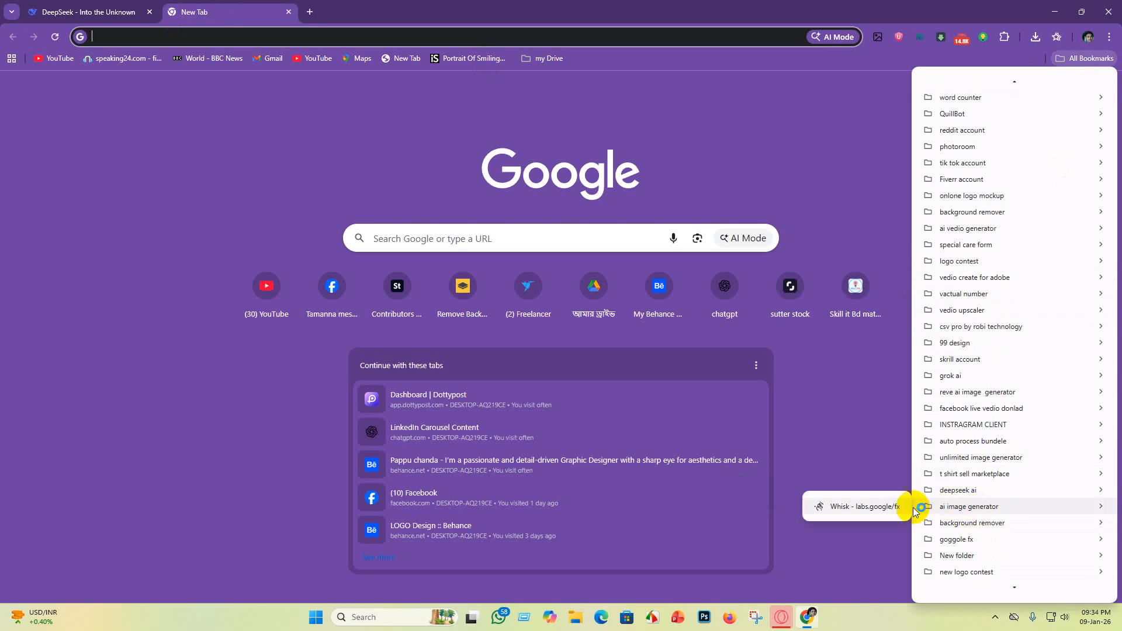
pyautogui.click(850, 507)
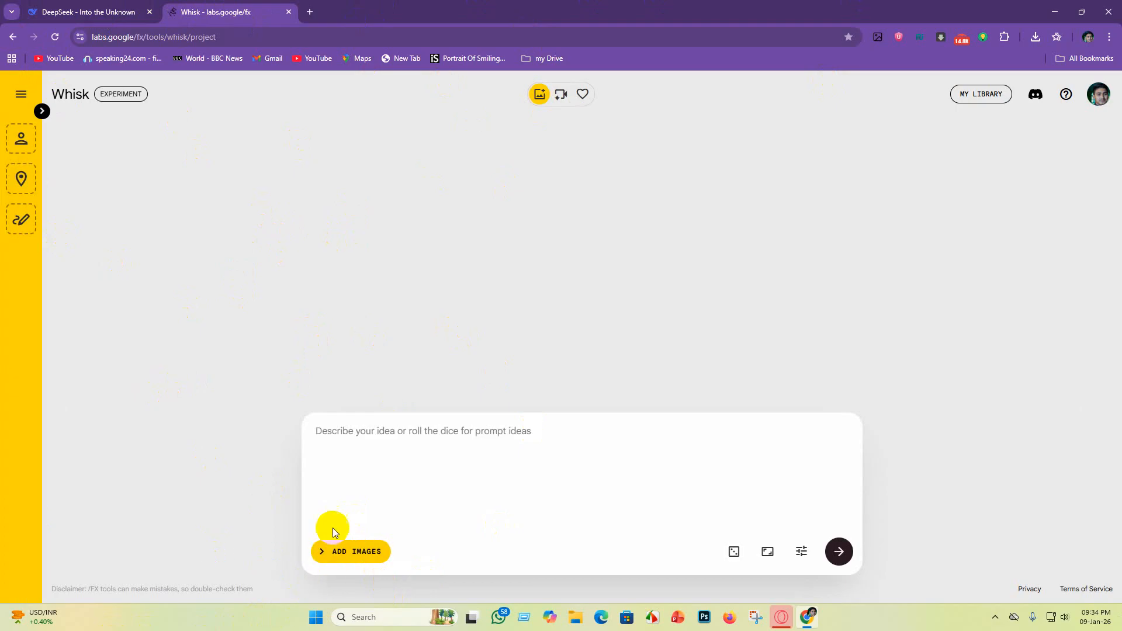
pyautogui.click(339, 553)
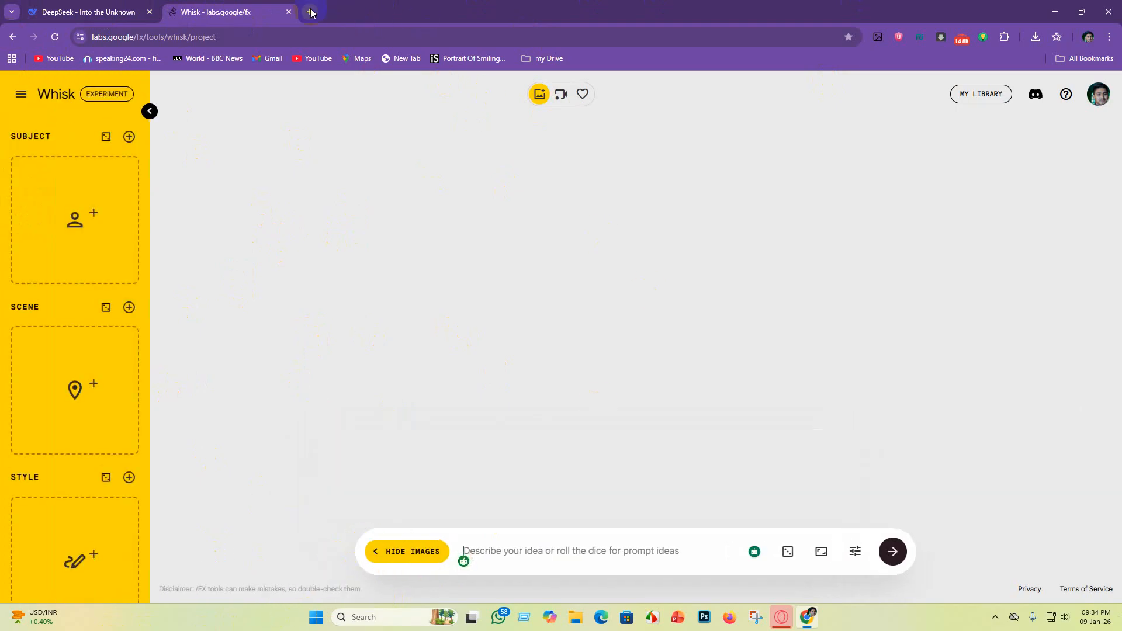
# Step: Ask DeepSeek for 10 prompts for a black or dark gray rough grainy stone texture background with different colors, fixing the spelling
pyautogui.click(91, 14)
pyautogui.click(460, 333)
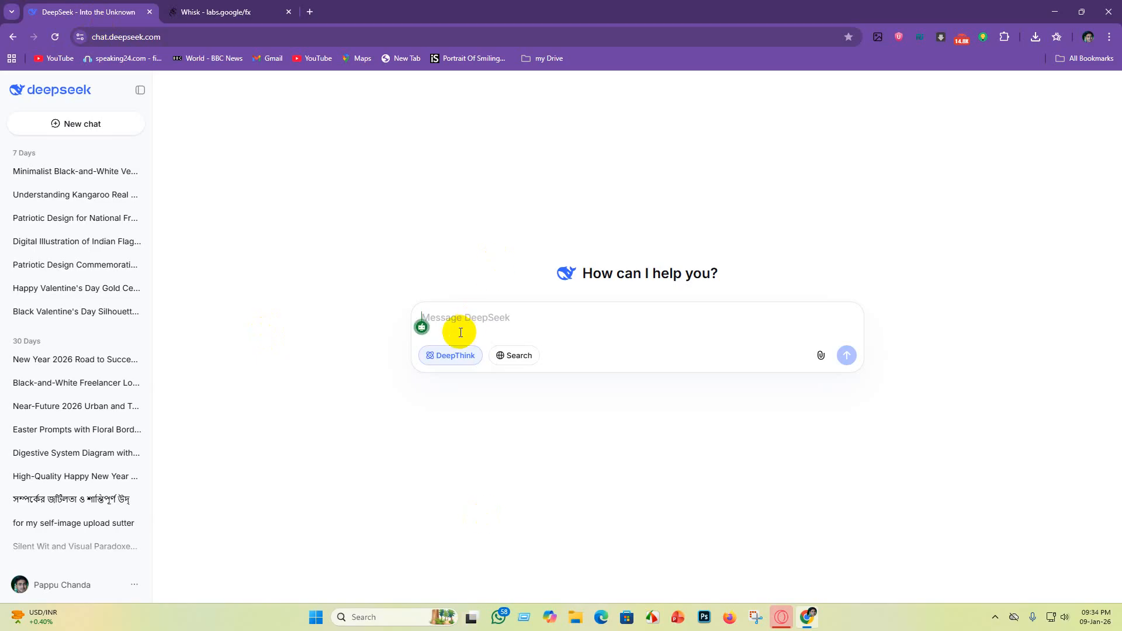
pyautogui.hotkey('ctrl', 'v')
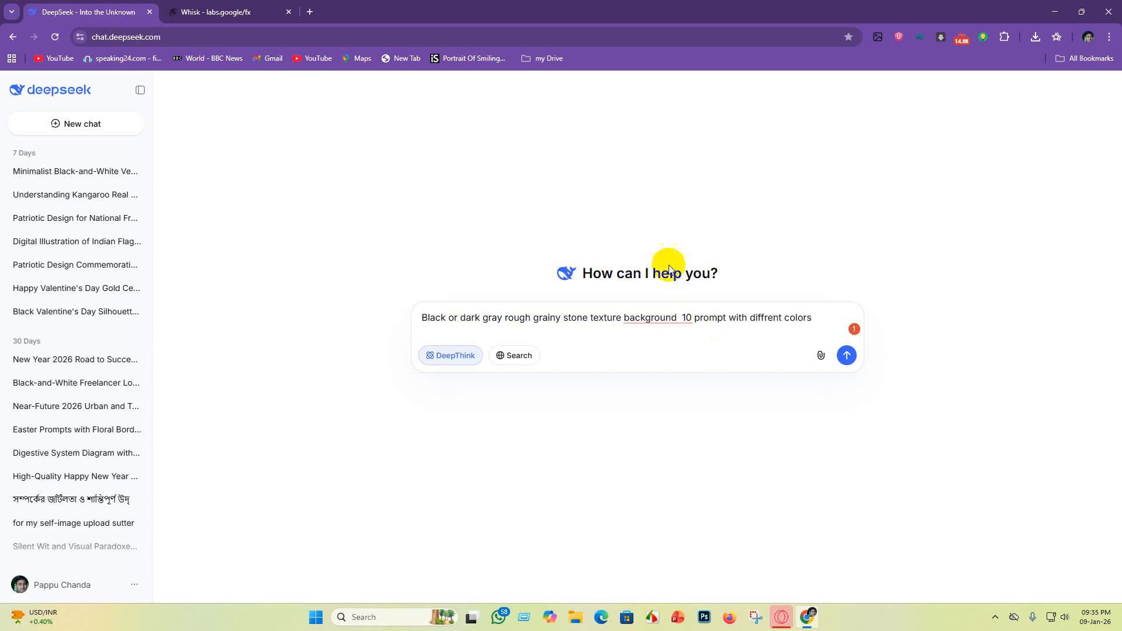
pyautogui.click(670, 322)
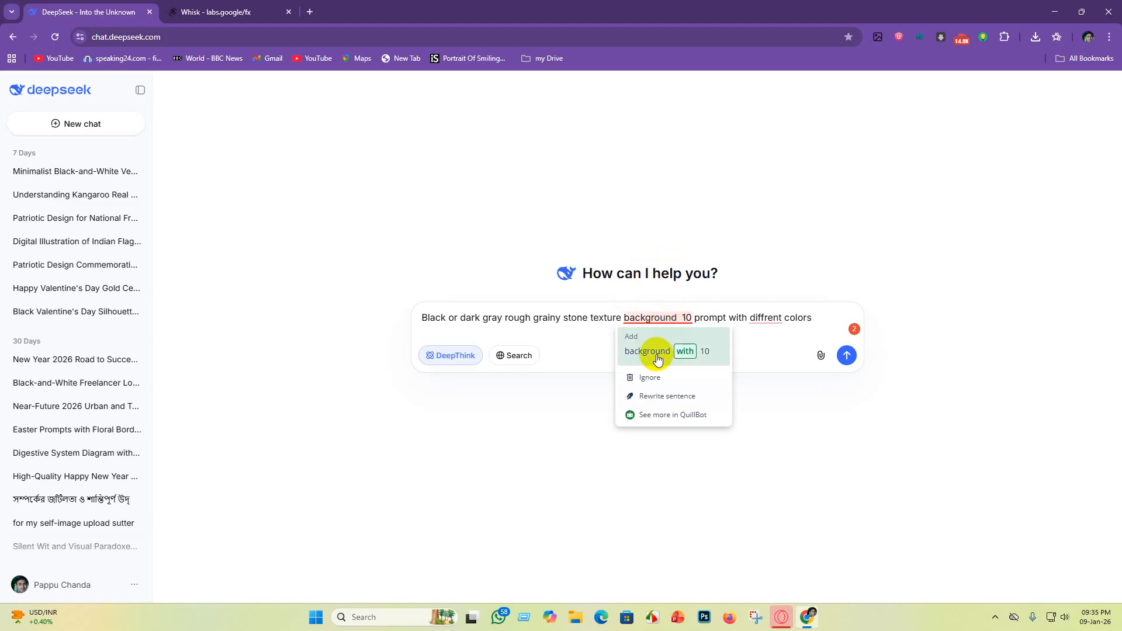
pyautogui.click(652, 351)
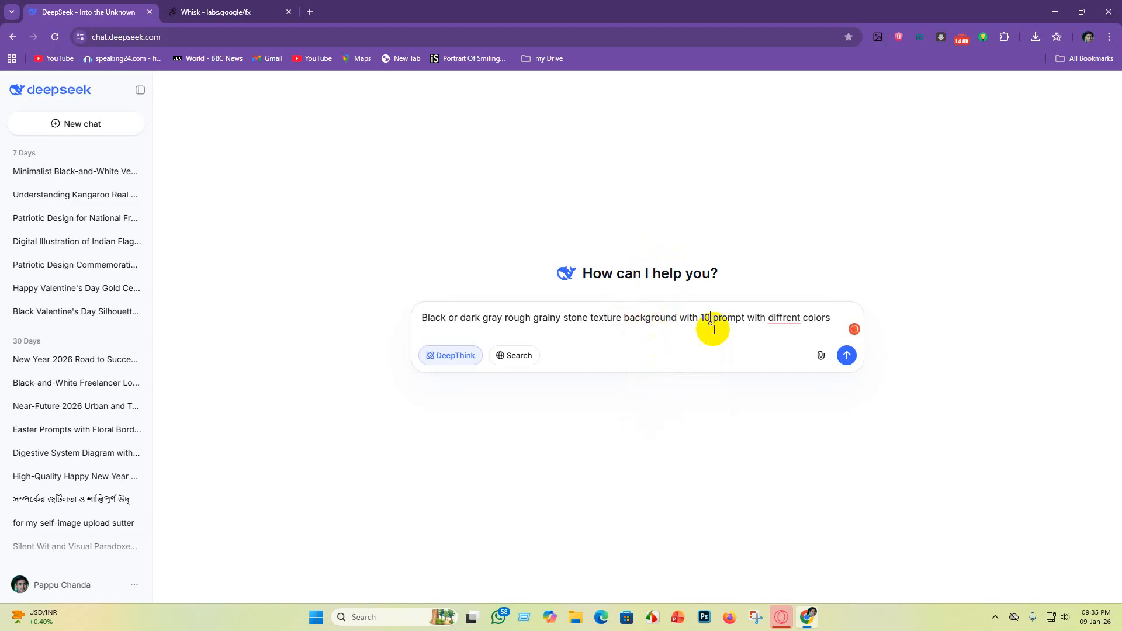
pyautogui.click(795, 318)
pyautogui.click(790, 349)
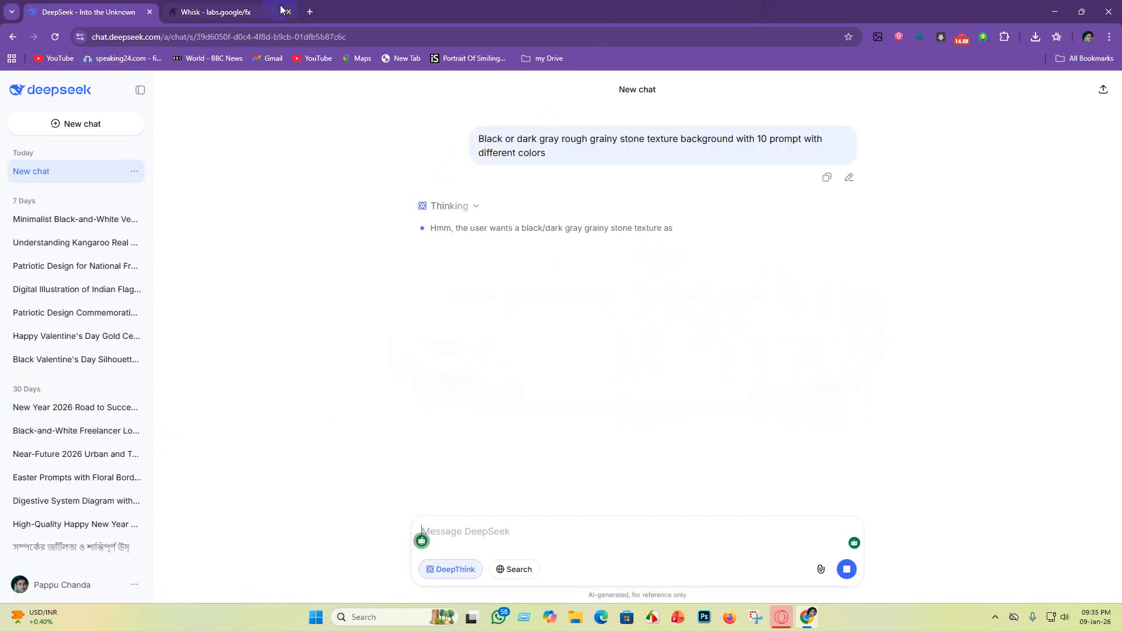
# Step: Set Whisk's aspect ratio to Square 1:1
pyautogui.click(231, 10)
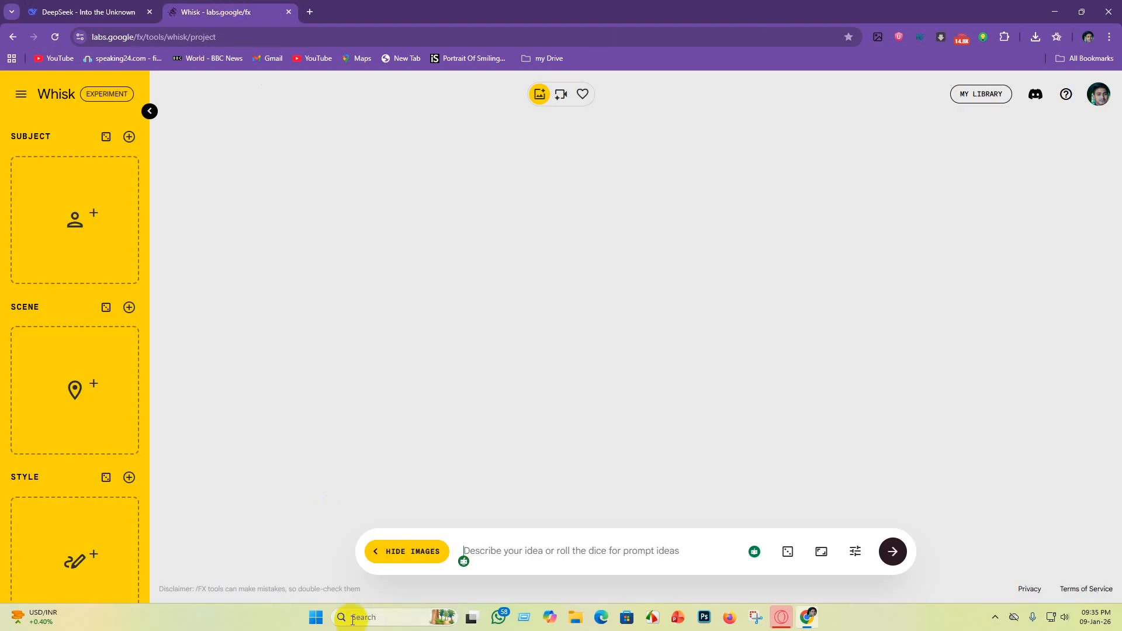
pyautogui.click(820, 554)
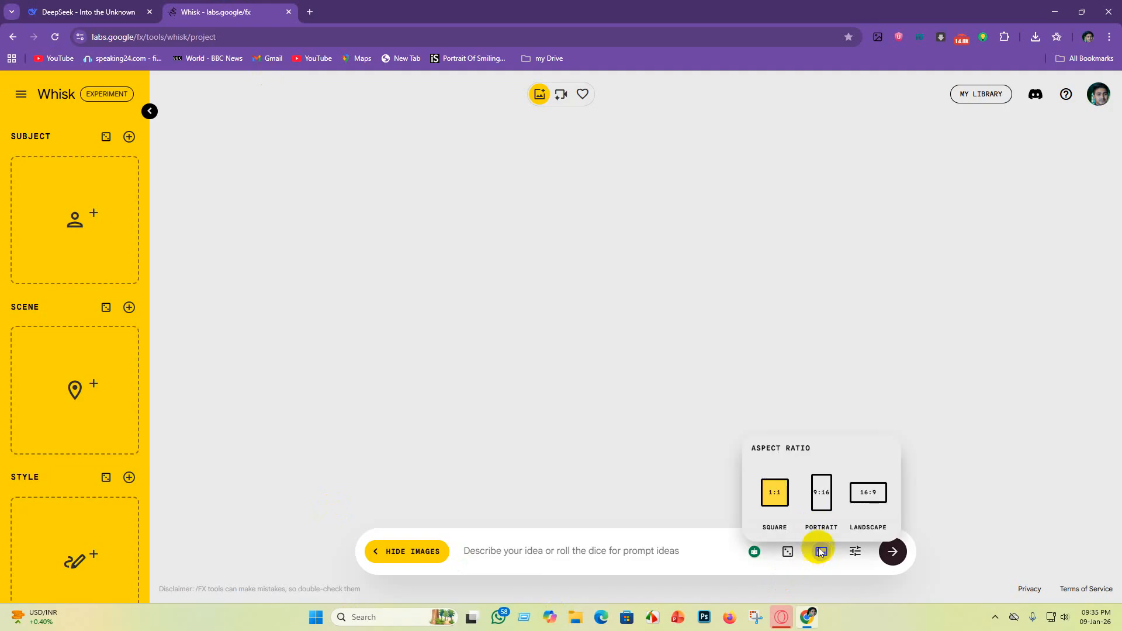
pyautogui.click(778, 498)
# Step: Copy the Emerald Veined prompt from DeepSeek's answer and generate images with it in Whisk
pyautogui.click(63, 7)
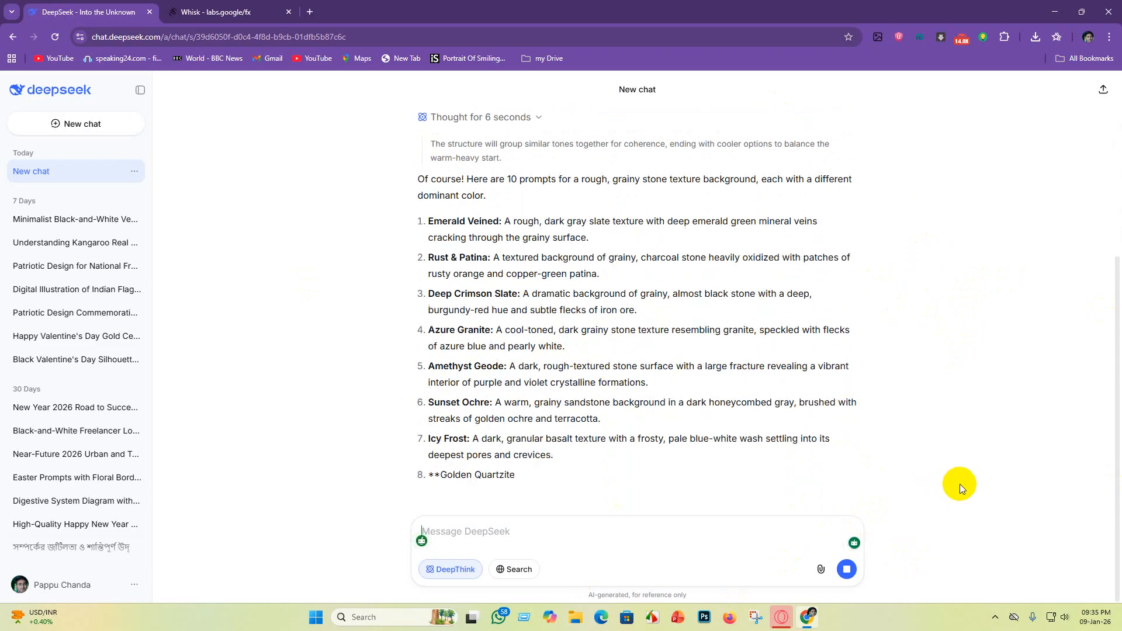
pyautogui.scroll(3, 609, 362)
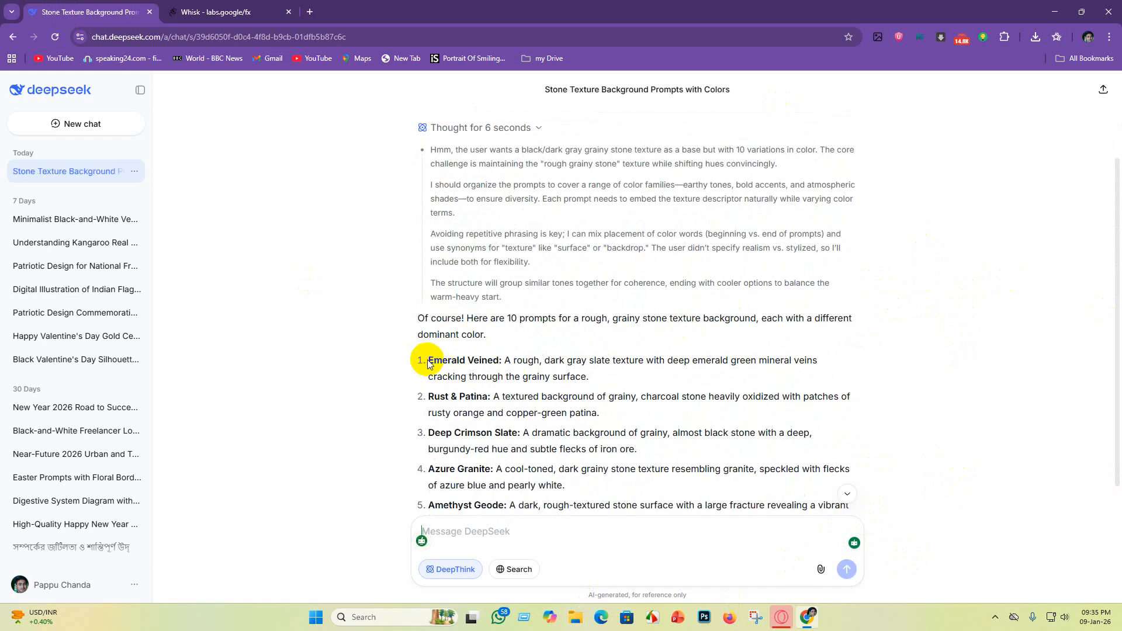
pyautogui.moveTo(429, 360); pyautogui.dragTo(606, 379)
pyautogui.hotkey('ctrl', 'c')
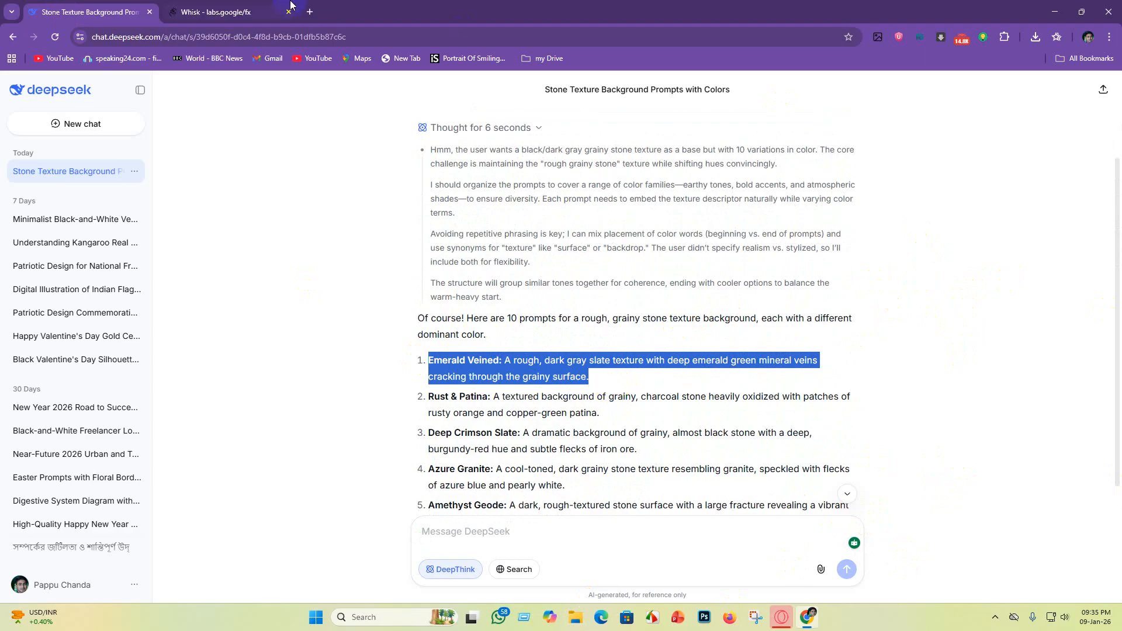
pyautogui.click(243, 11)
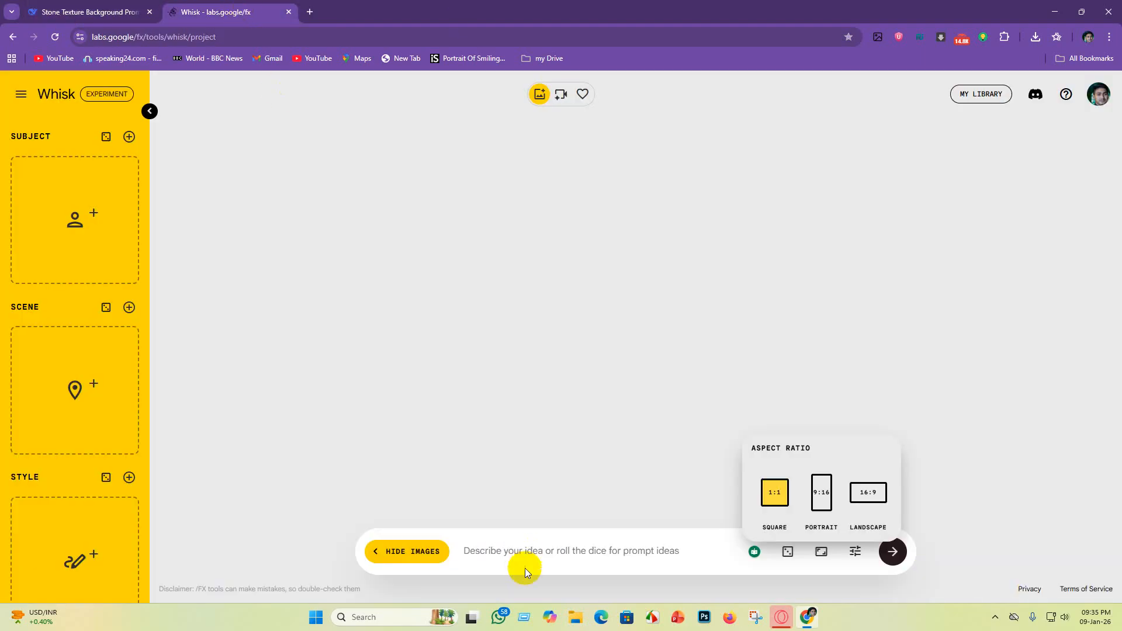
pyautogui.click(495, 560)
pyautogui.hotkey('ctrl', 'v')
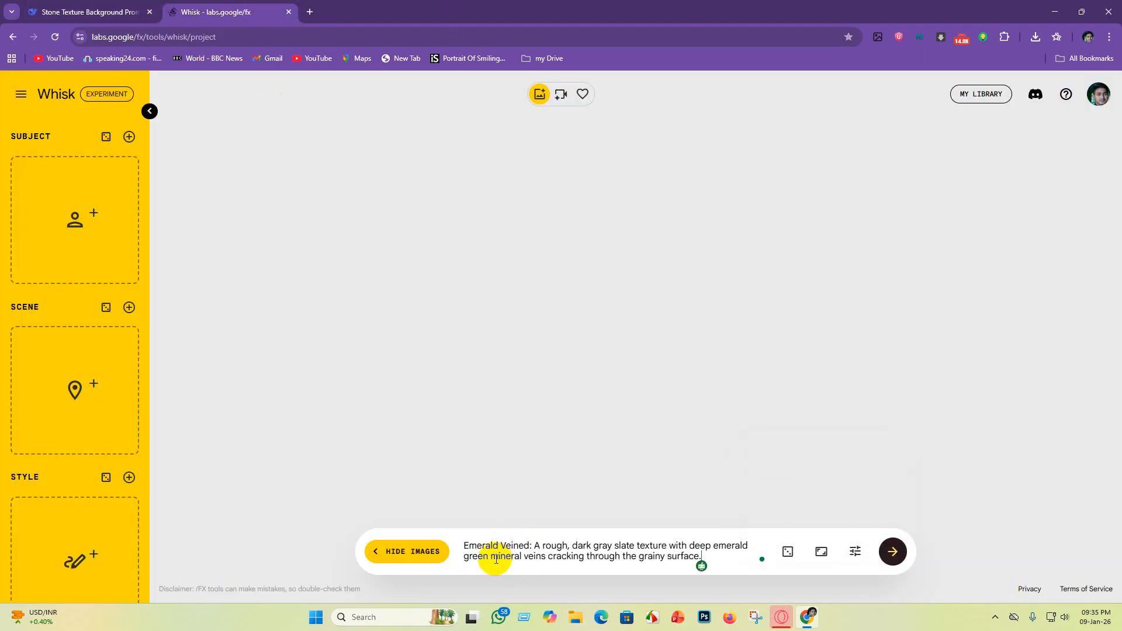
pyautogui.press('Return')
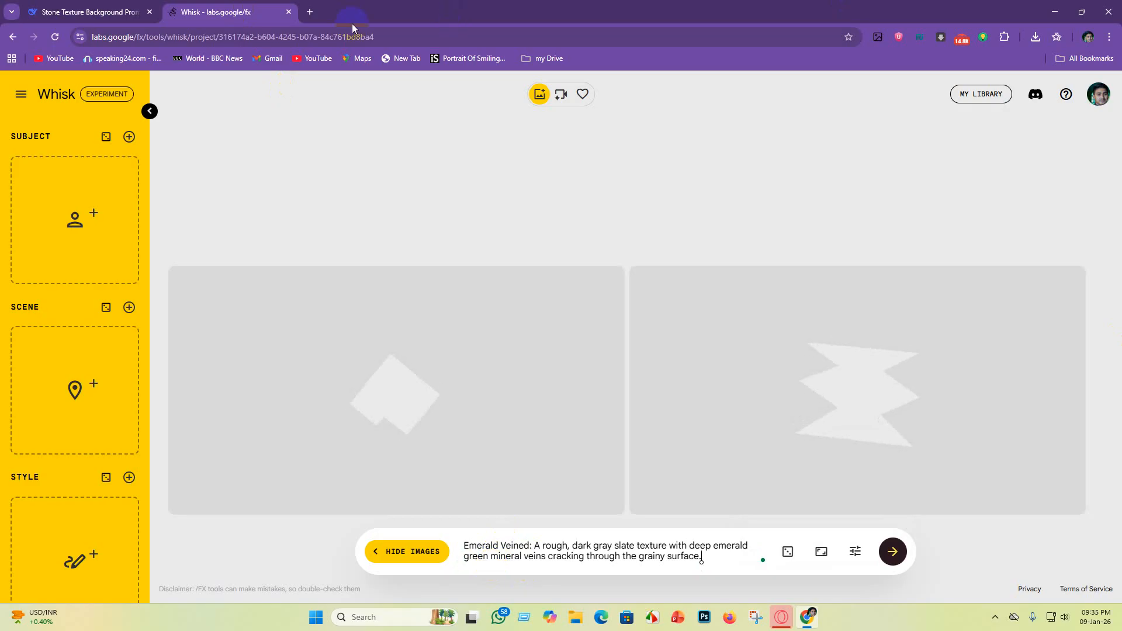
# Step: Replace the Whisk prompt with DeepSeek's Rust & Patina prompt and generate images
pyautogui.click(88, 11)
pyautogui.scroll(-1, 487, 411)
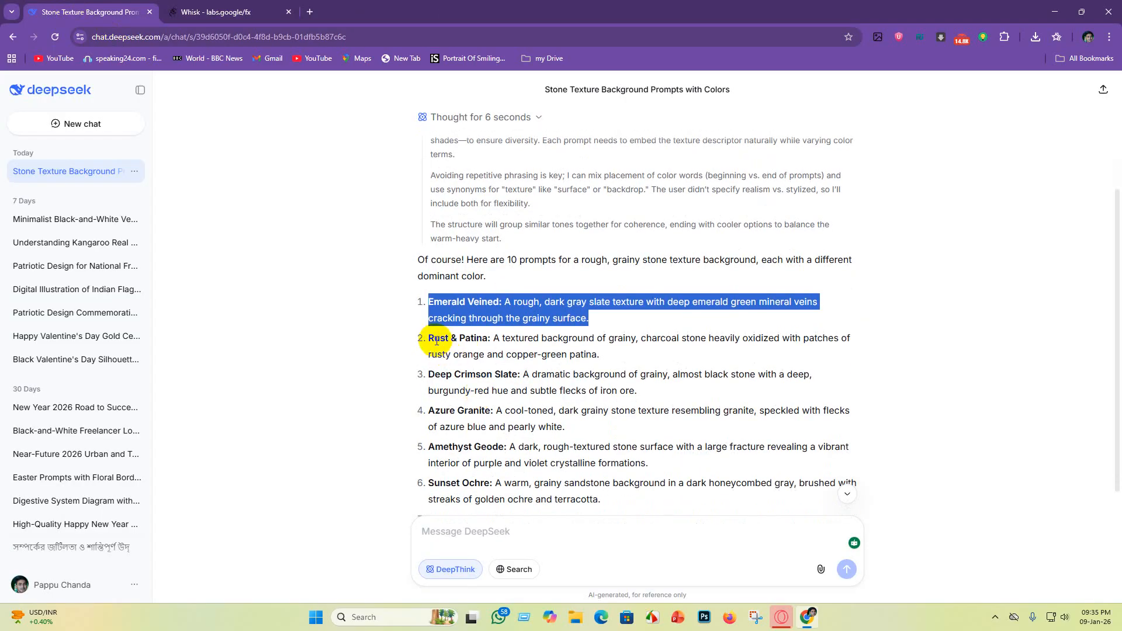
pyautogui.moveTo(430, 337); pyautogui.dragTo(621, 357)
pyautogui.hotkey('ctrl', 'c')
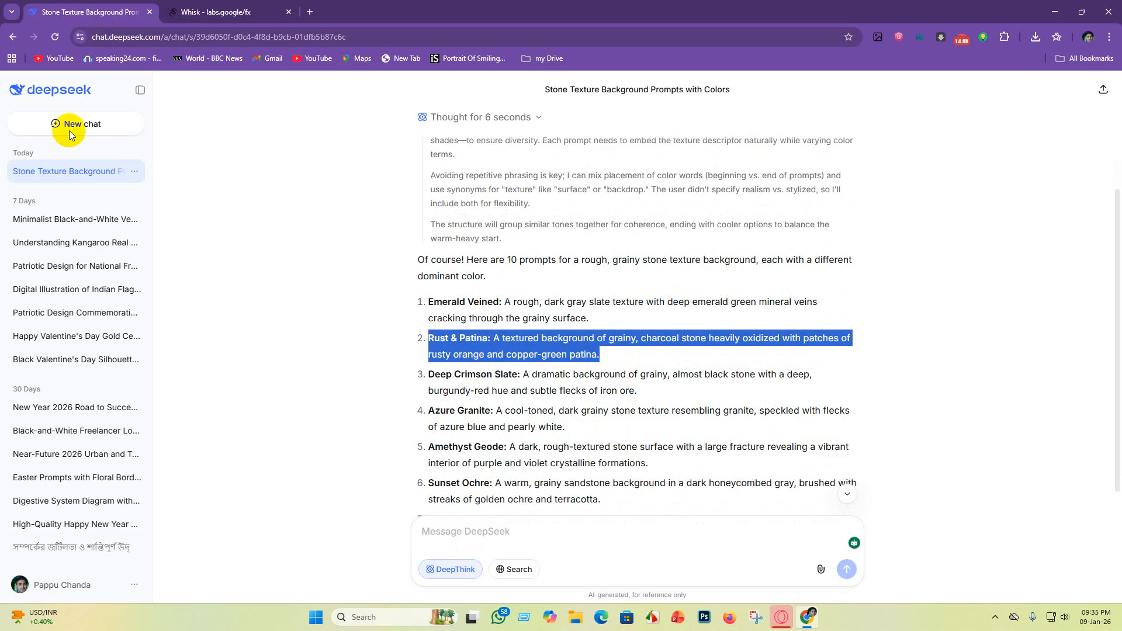
pyautogui.click(239, 12)
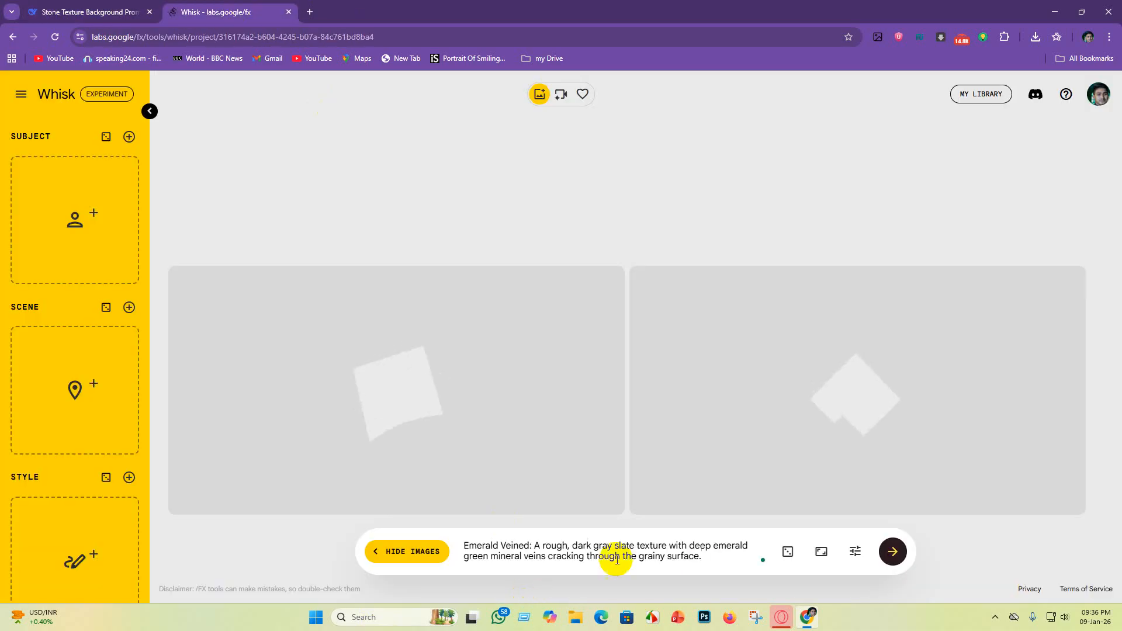
pyautogui.hotkey('ctrl', 'a')
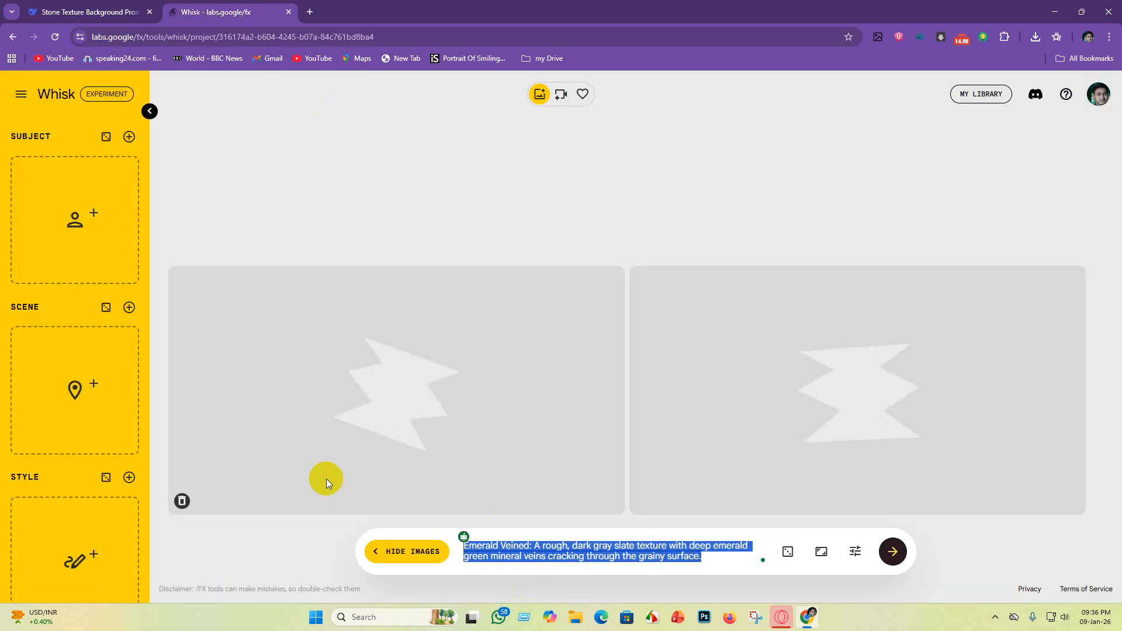
pyautogui.press('BackSpace')
pyautogui.hotkey('ctrl', 'v')
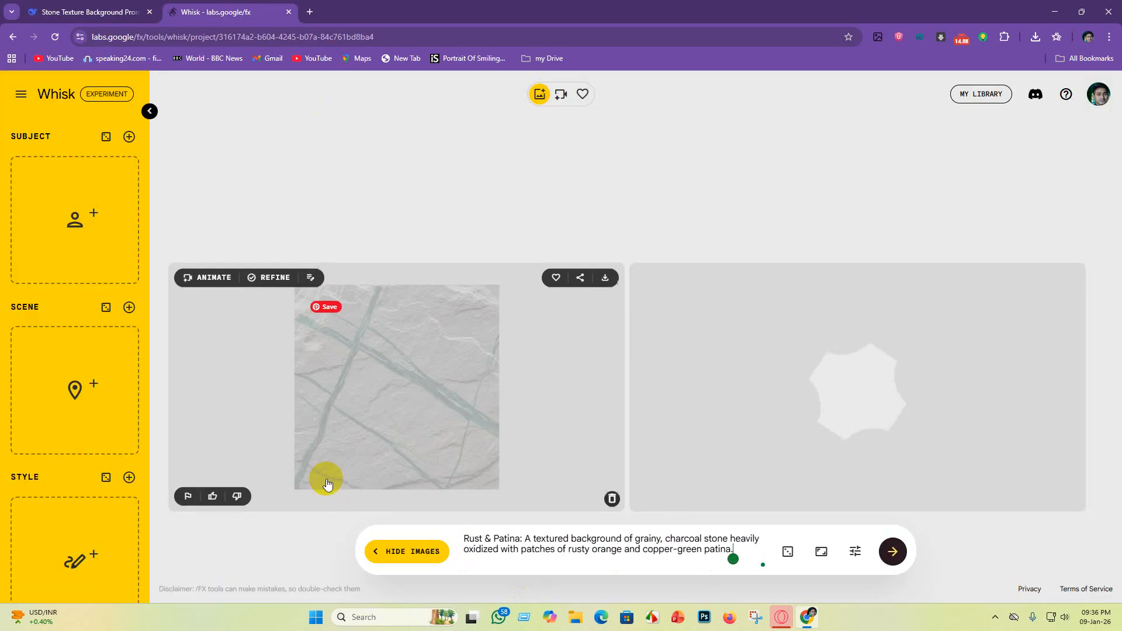
pyautogui.press('Return')
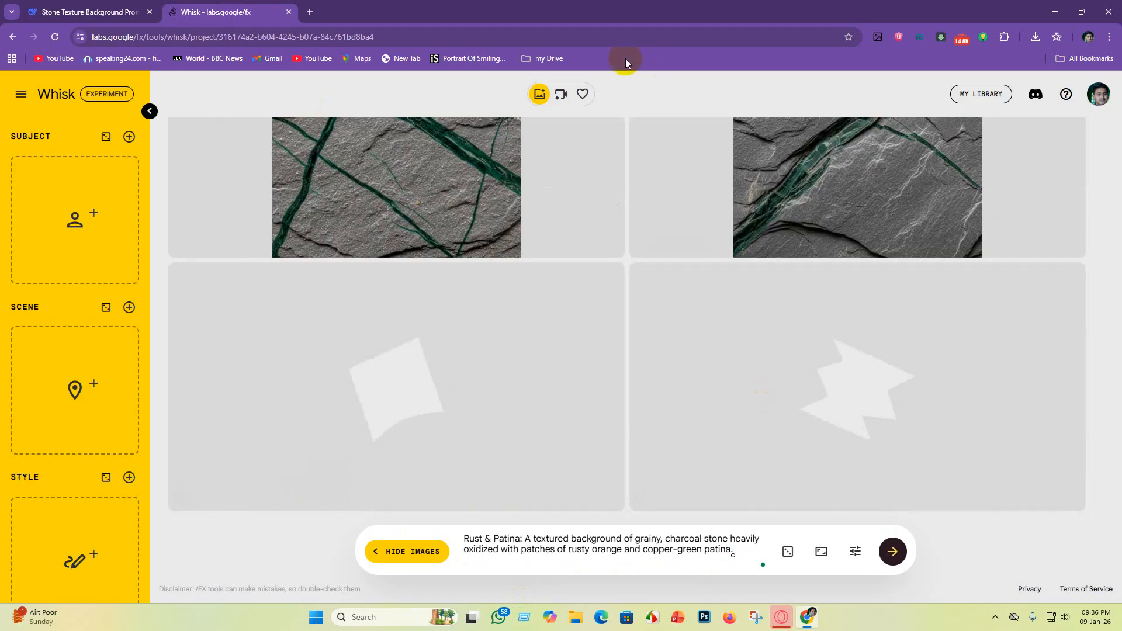
# Step: Copy the Deep Crimson Slate prompt from DeepSeek's list, replace the Whisk prompt with it, and generate images
pyautogui.click(125, 17)
pyautogui.scroll(-1, 430, 337)
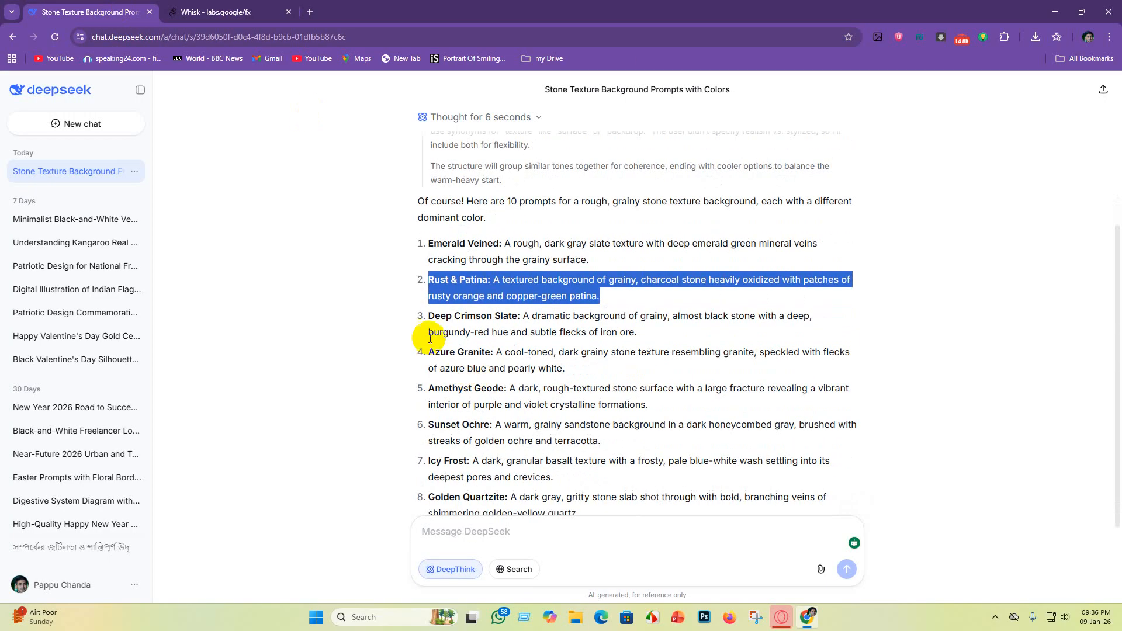
pyautogui.moveTo(430, 320); pyautogui.dragTo(641, 342)
pyautogui.hotkey('ctrl', 'c')
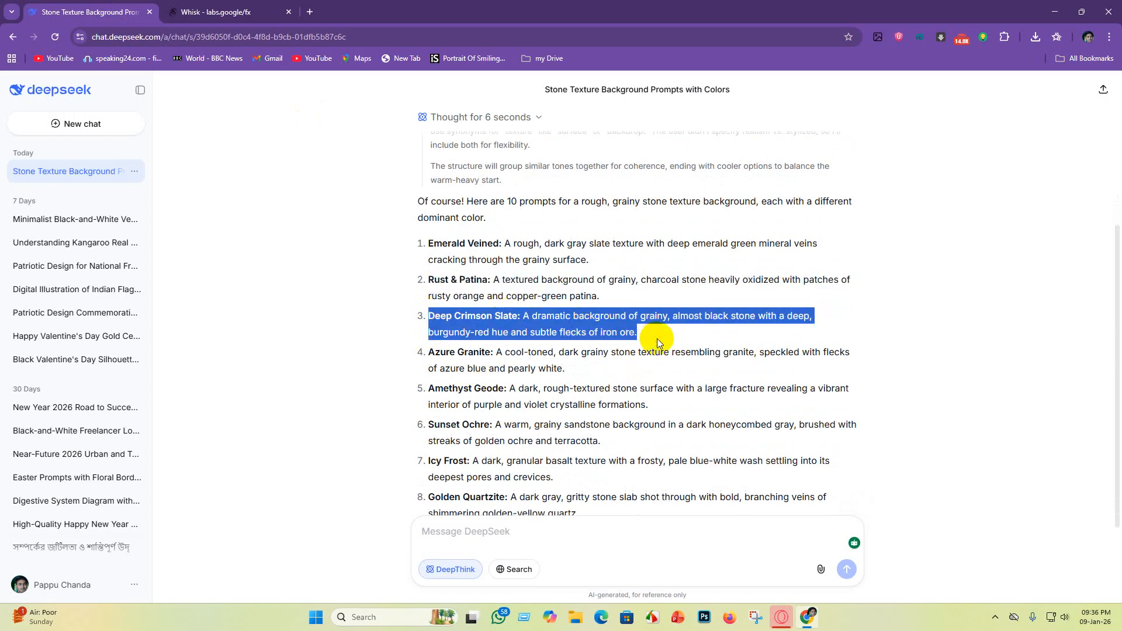
pyautogui.click(216, 12)
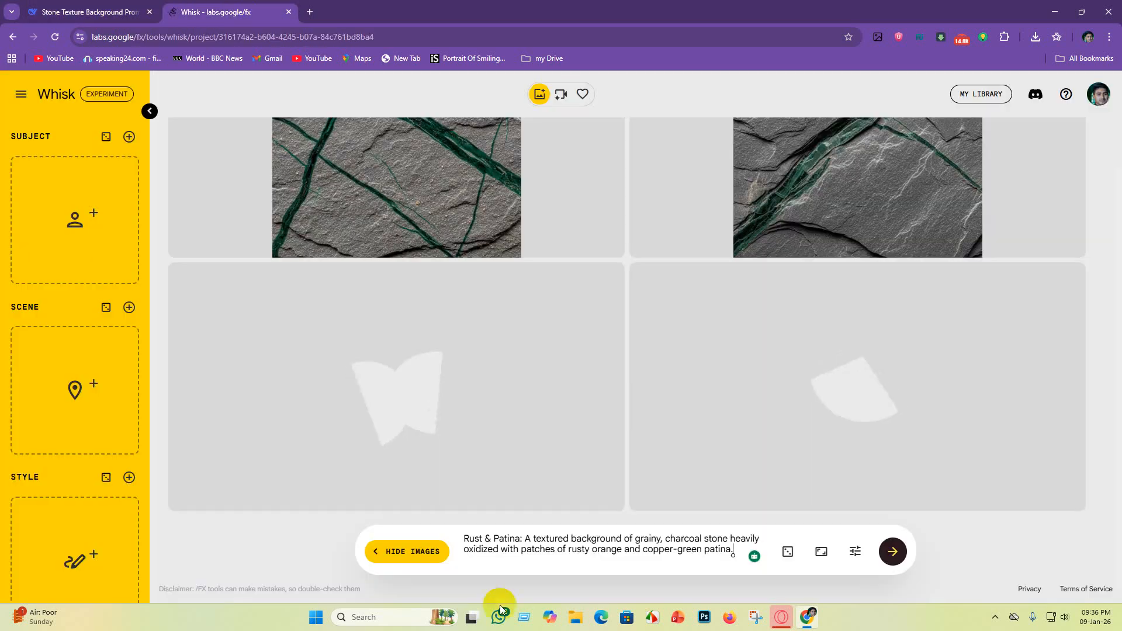
pyautogui.moveTo(731, 548); pyautogui.dragTo(553, 528)
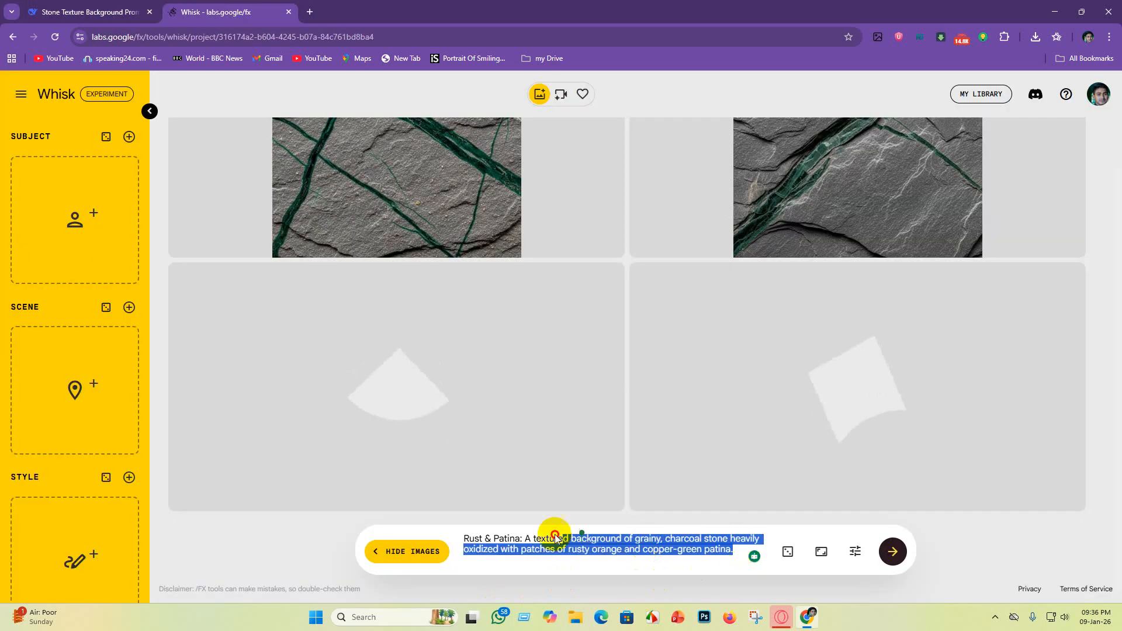
pyautogui.press('BackSpace')
pyautogui.hotkey('ctrl', 'v')
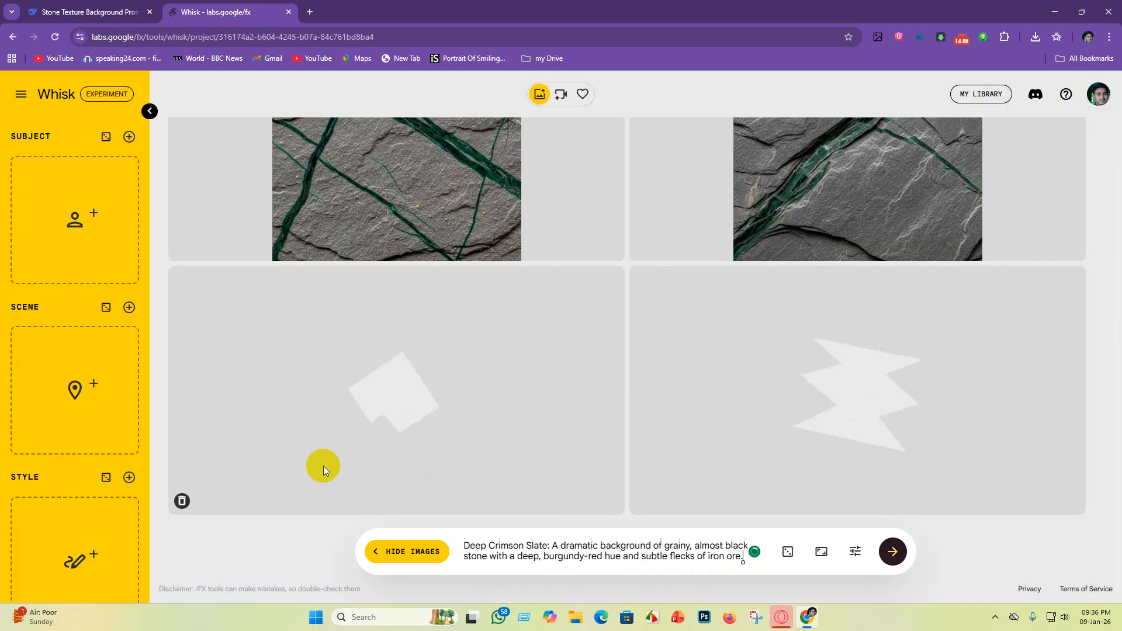
pyautogui.press('Return')
# Step: Copy the Azure Granite prompt from DeepSeek, replace the Whisk prompt with it, and generate images
pyautogui.hotkey('ctrl', 'Tab')
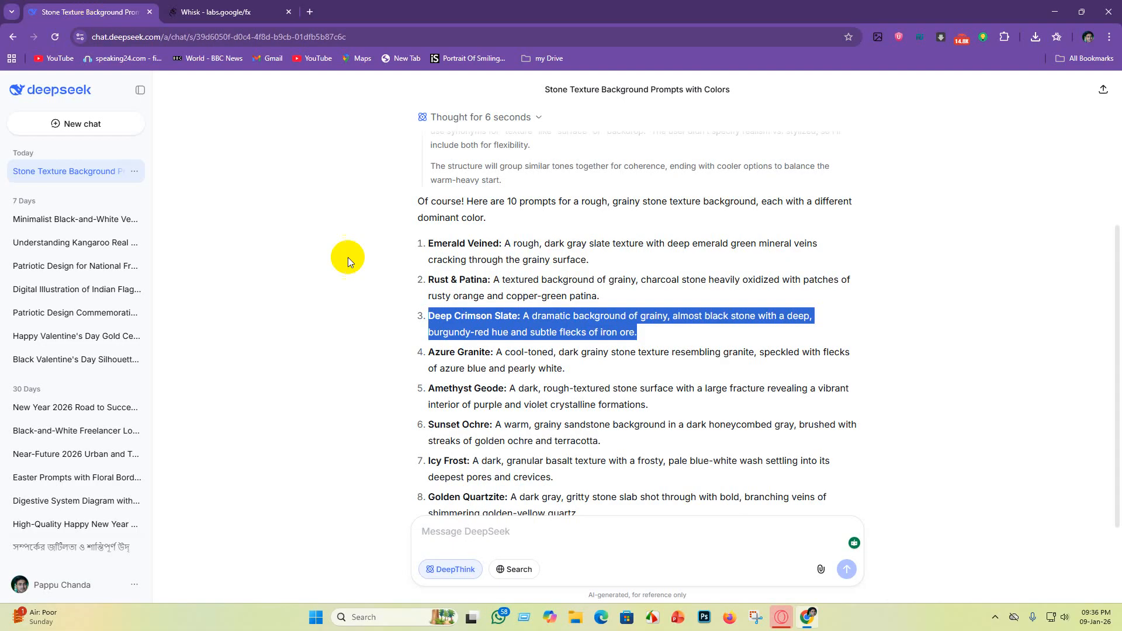
pyautogui.scroll(-2, 348, 258)
pyautogui.moveTo(426, 236); pyautogui.dragTo(576, 255)
pyautogui.hotkey('ctrl', 'c')
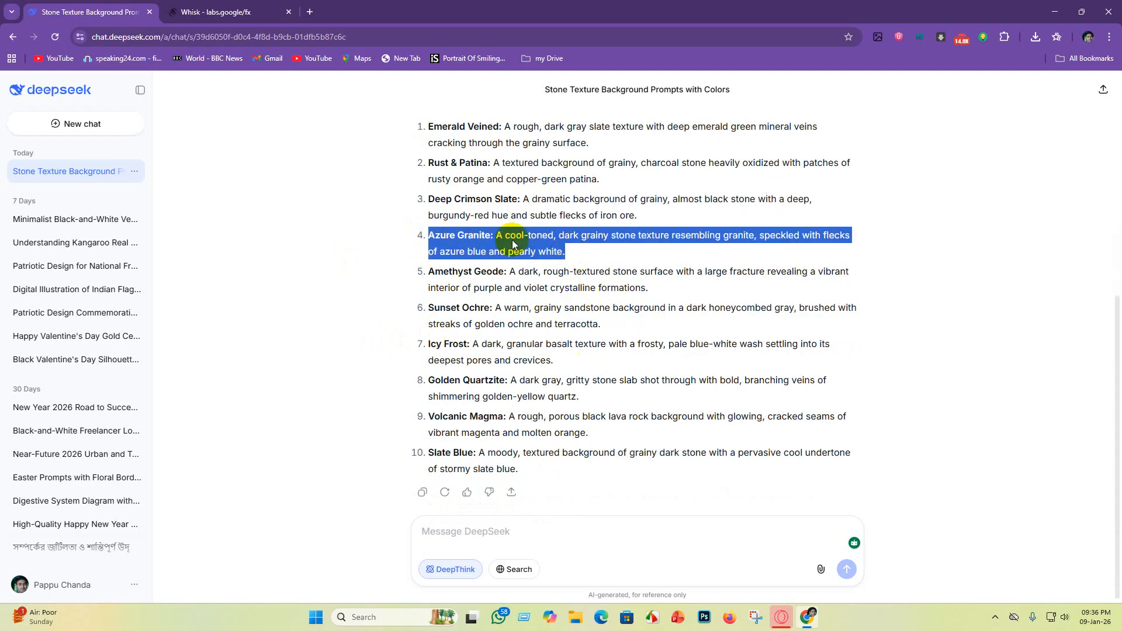
pyautogui.click(214, 12)
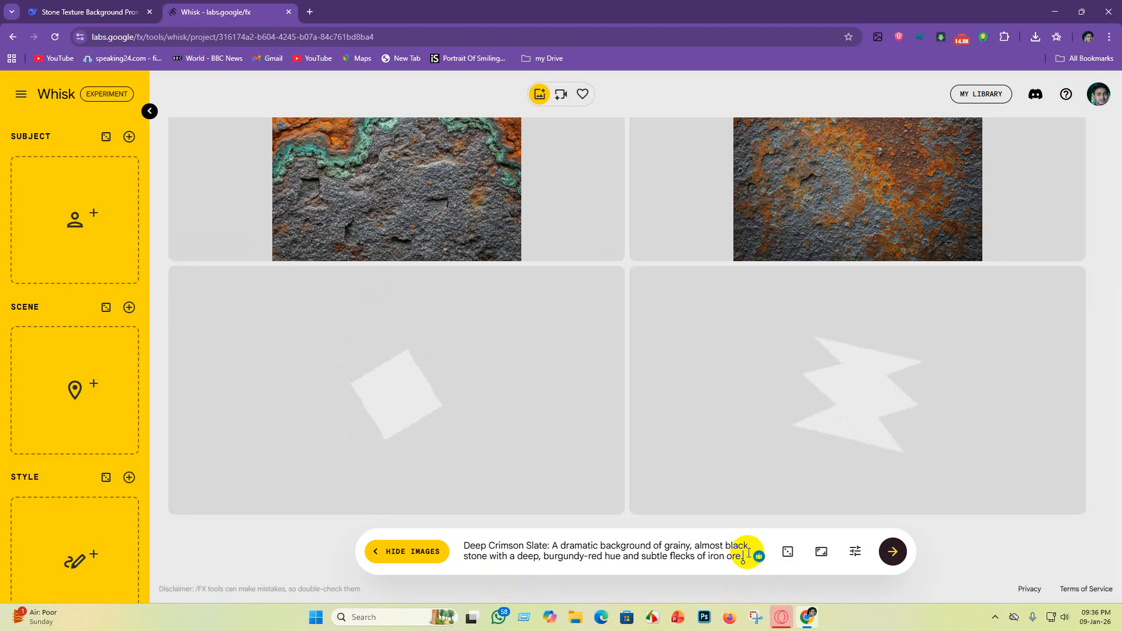
pyautogui.moveTo(759, 556); pyautogui.dragTo(392, 530)
pyautogui.press('BackSpace')
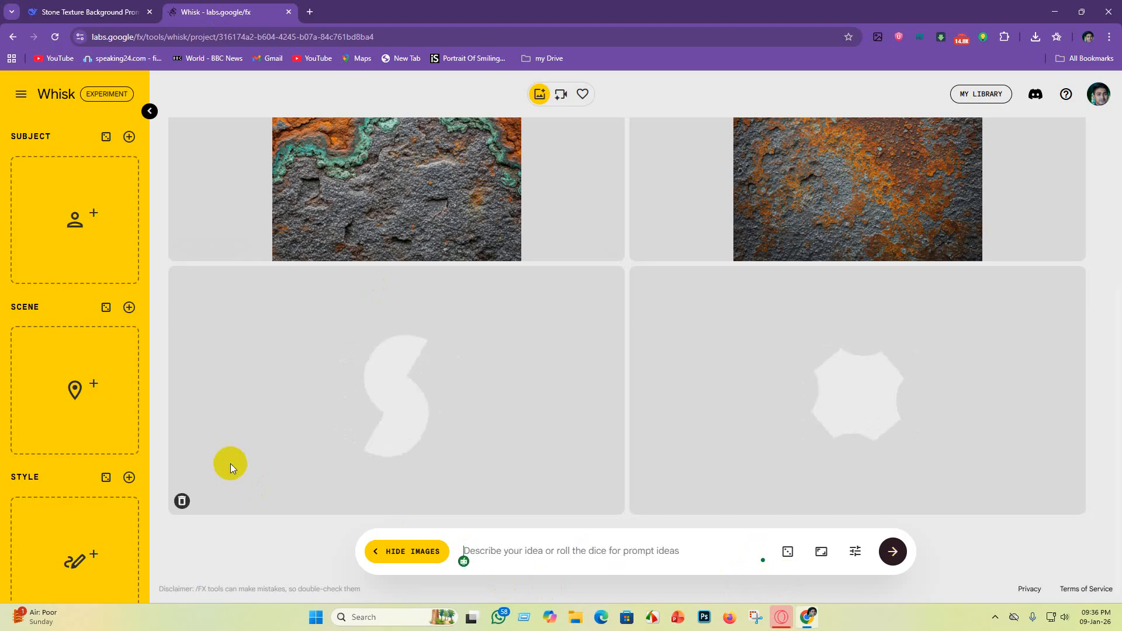
pyautogui.hotkey('ctrl', 'v')
pyautogui.press('Return')
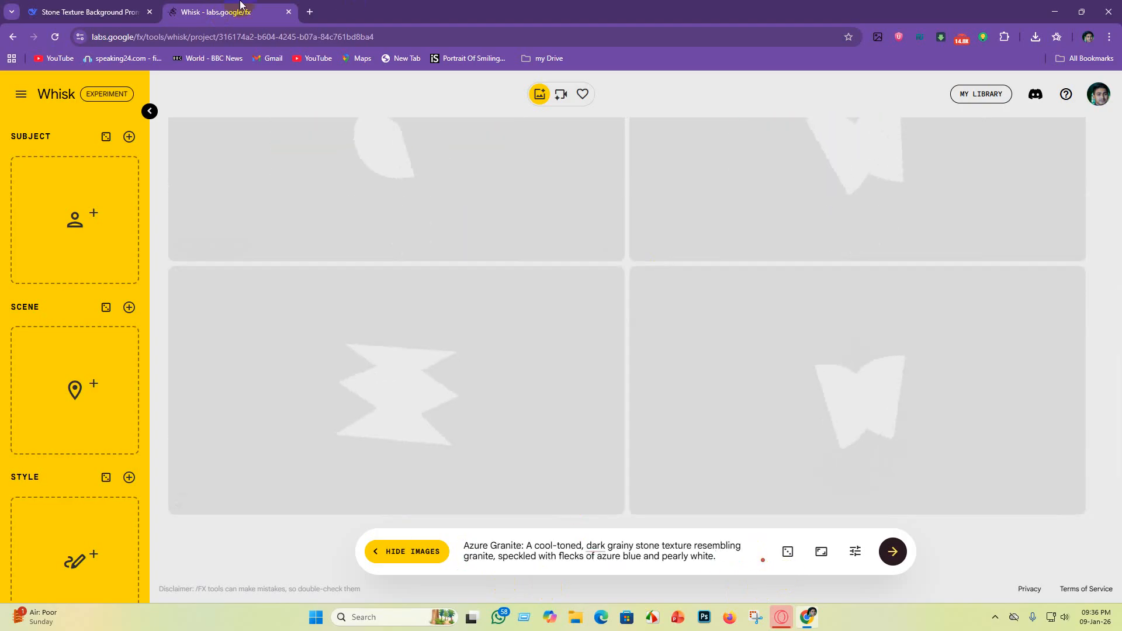
# Step: Copy the Amethyst Geode prompt from DeepSeek and paste it in place of the Whisk prompt to generate images
pyautogui.click(93, 12)
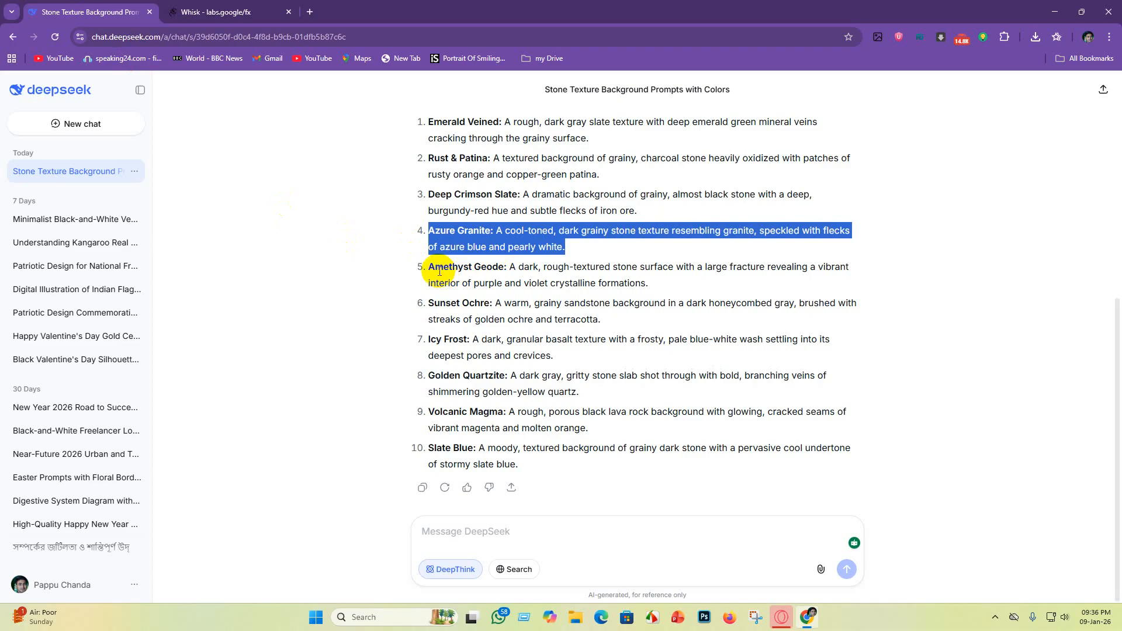
pyautogui.moveTo(429, 266); pyautogui.dragTo(649, 309)
pyautogui.hotkey('ctrl', 'c')
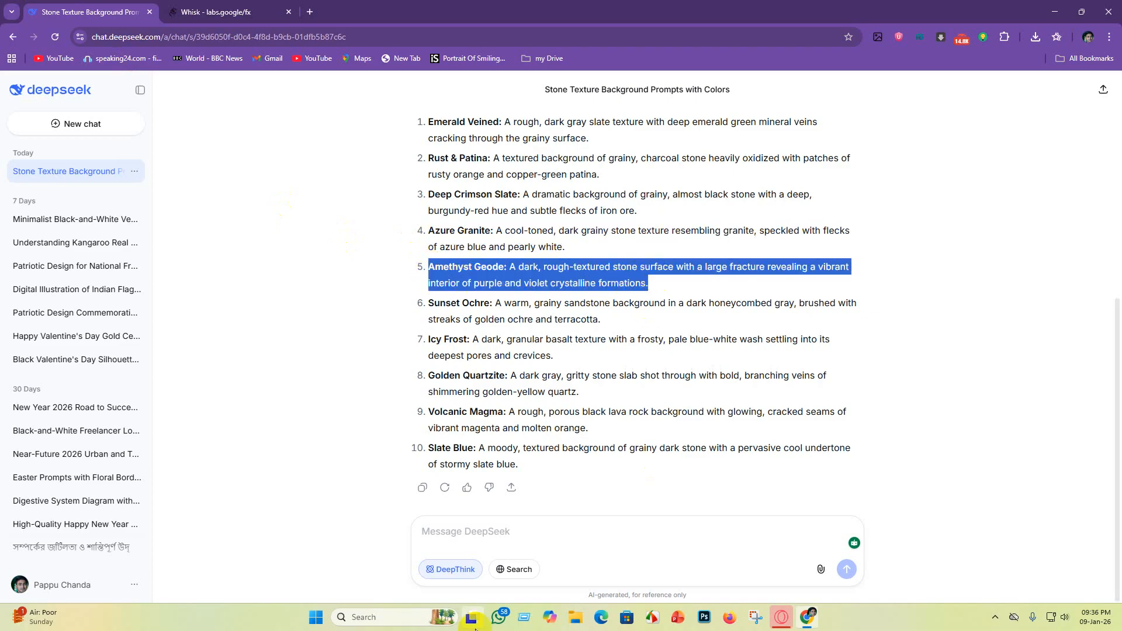
pyautogui.click(233, 13)
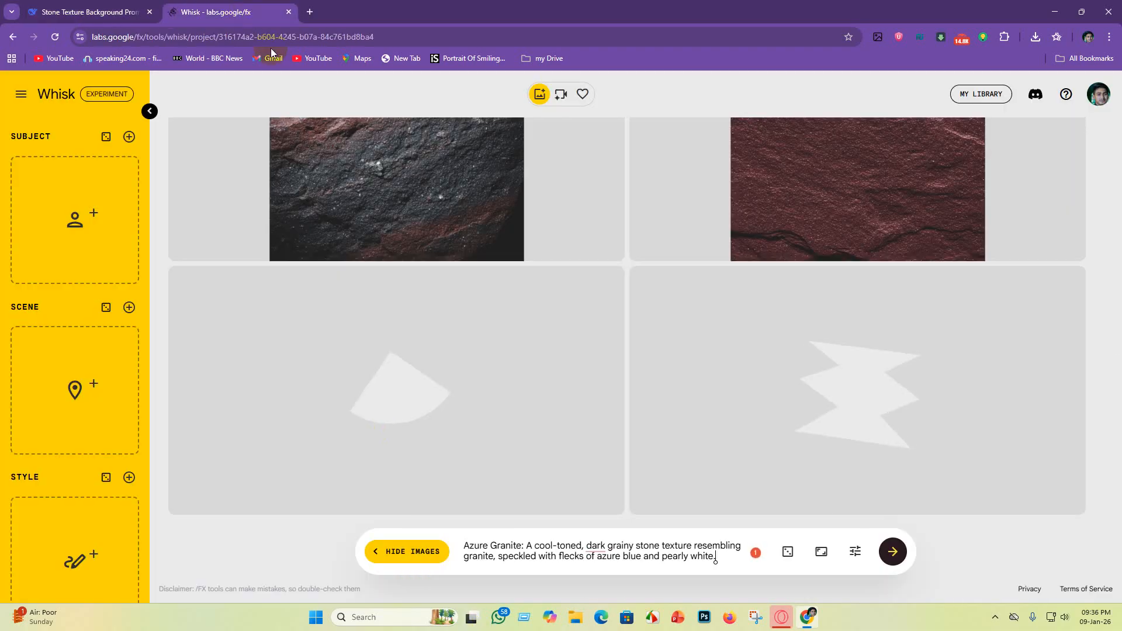
pyautogui.moveTo(714, 561); pyautogui.dragTo(333, 503)
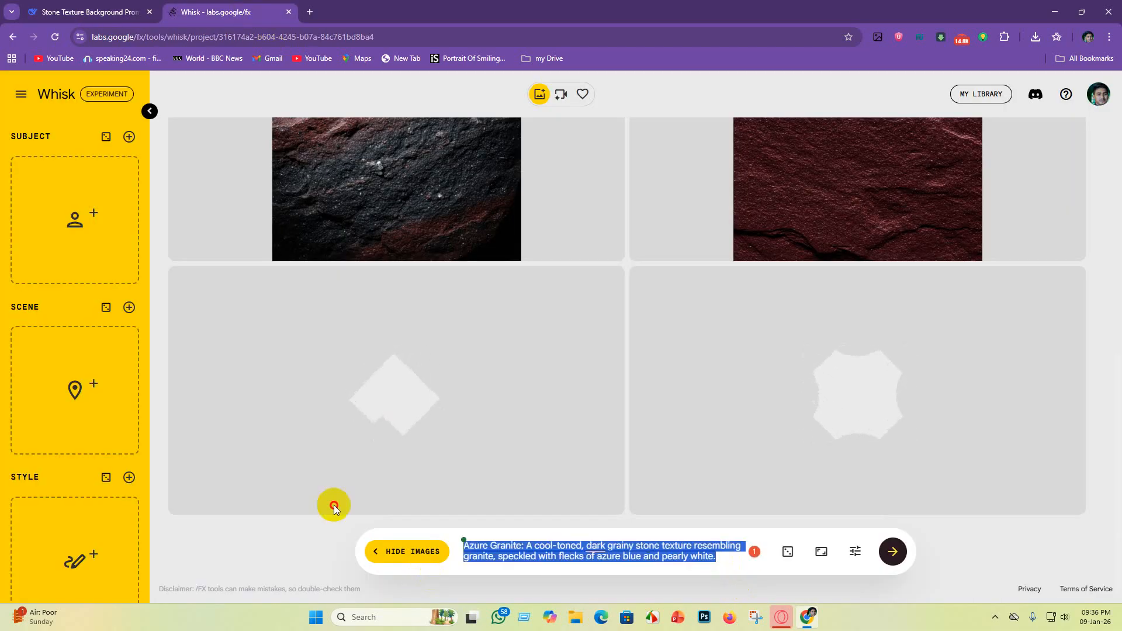
pyautogui.moveTo(135, 401)
pyautogui.press('BackSpace')
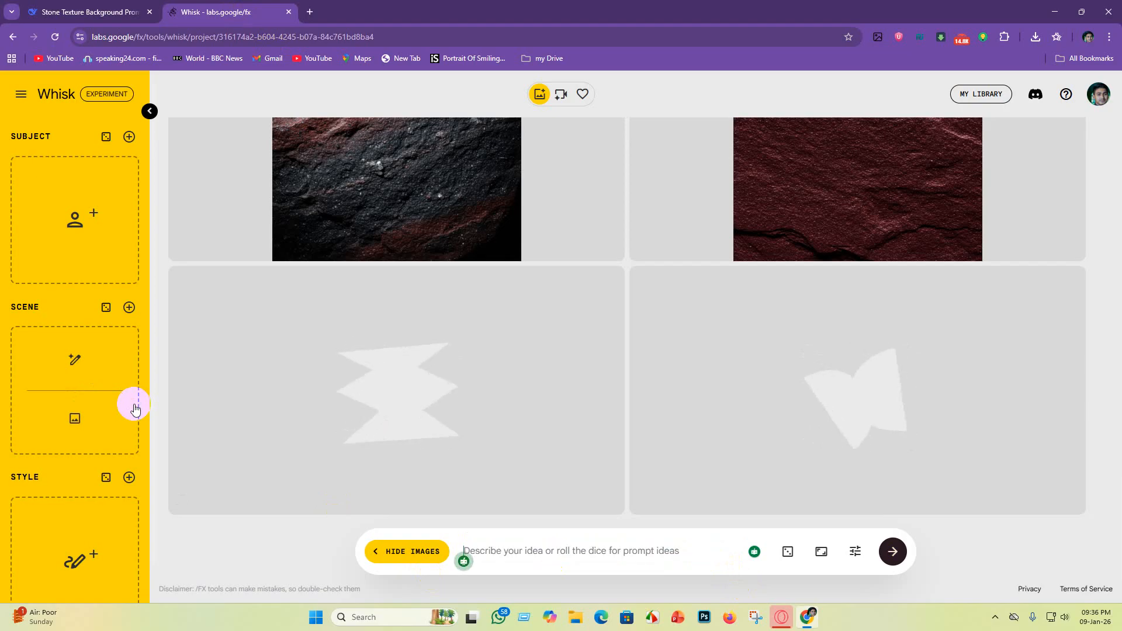
pyautogui.hotkey('ctrl', 'v')
# Step: Copy the Sunset Ochre prompt from DeepSeek, replace the Whisk prompt with it, and generate images
pyautogui.click(115, 13)
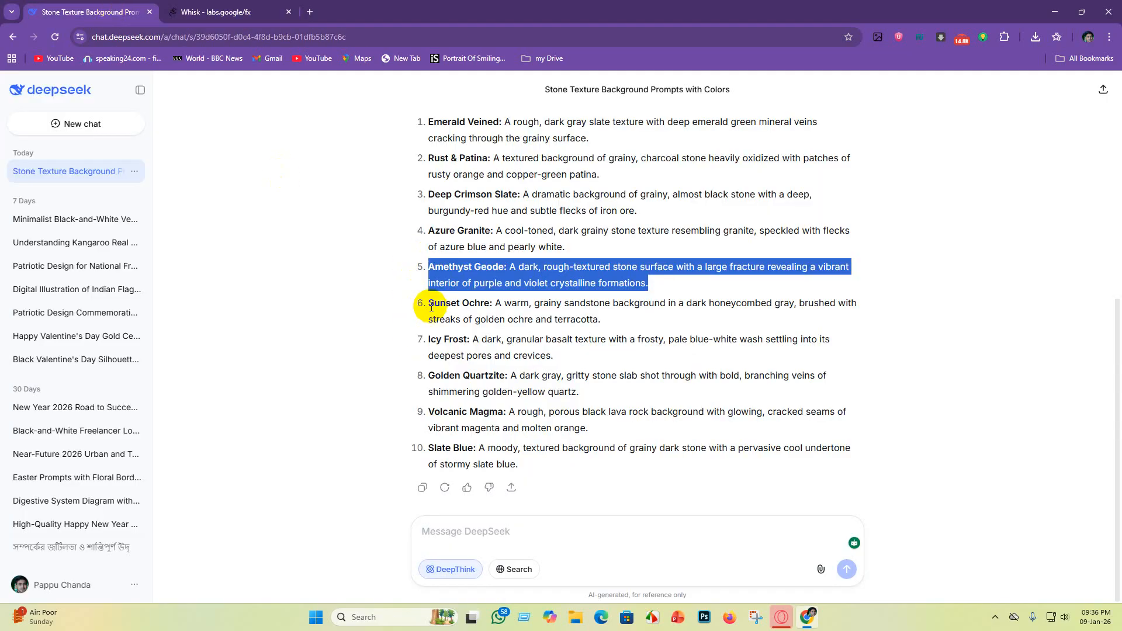
pyautogui.moveTo(430, 304); pyautogui.dragTo(602, 319)
pyautogui.hotkey('ctrl', 'c')
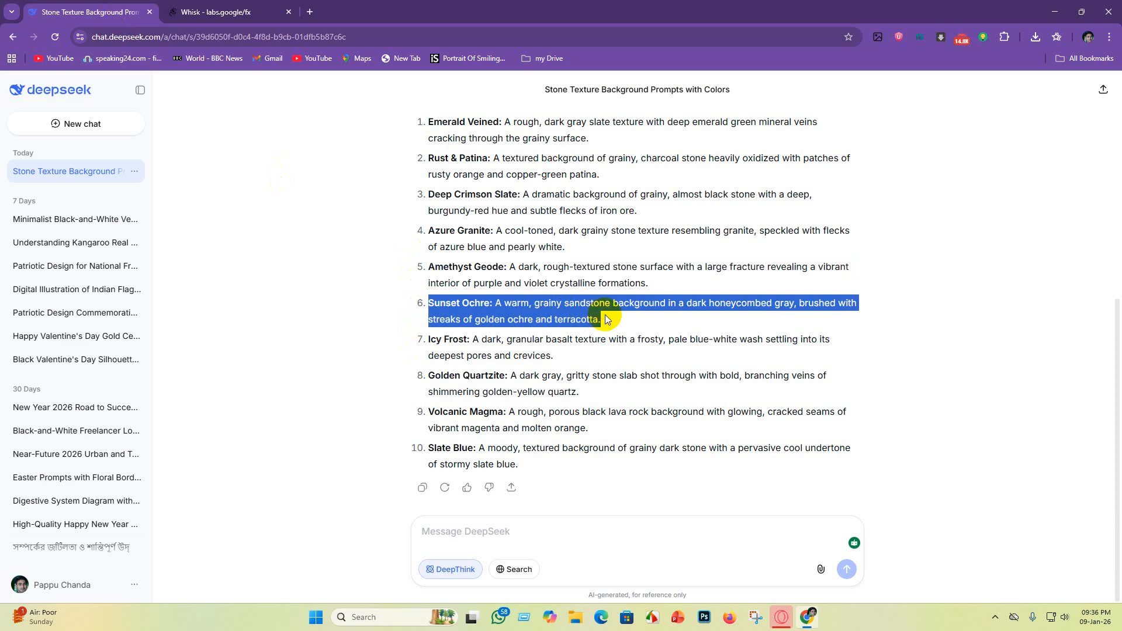
pyautogui.click(215, 12)
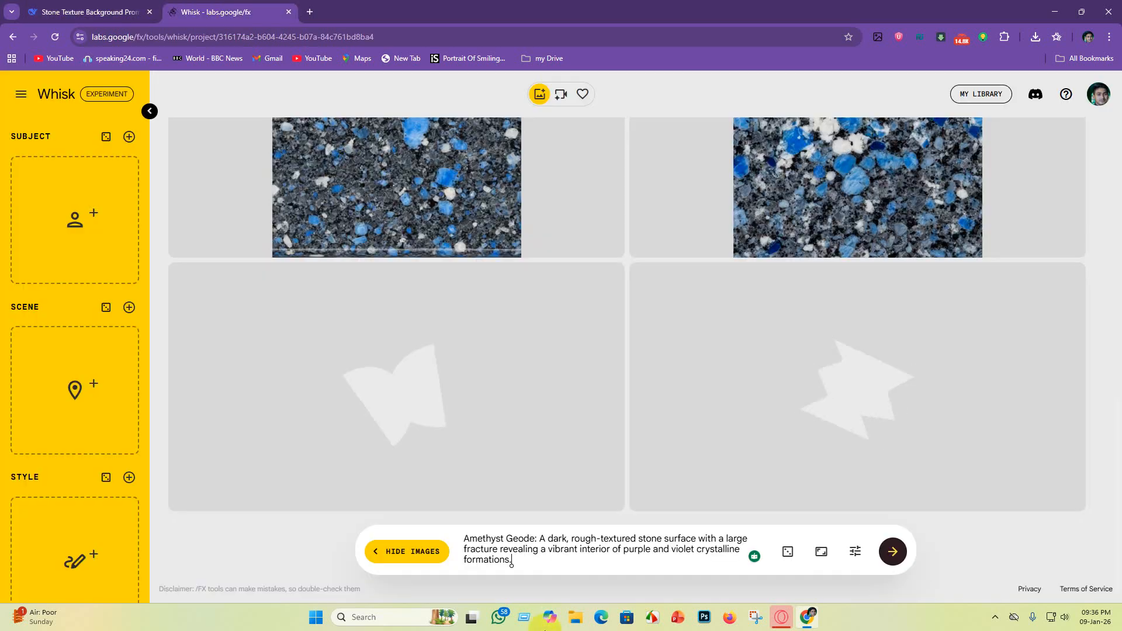
pyautogui.hotkey('ctrl', 'a')
pyautogui.press('BackSpace')
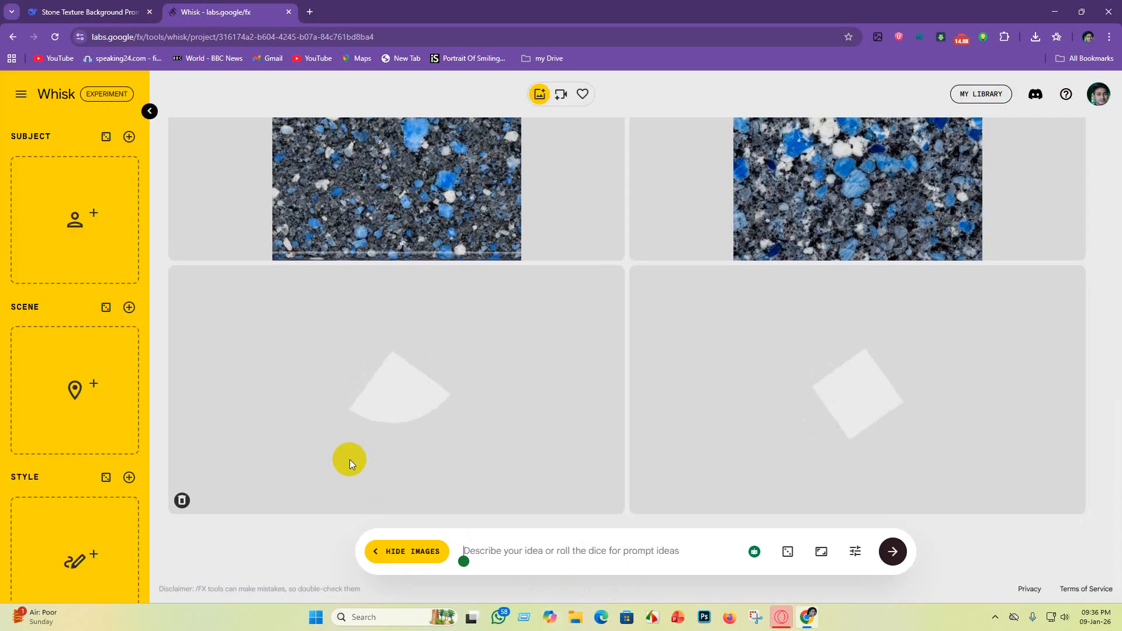
pyautogui.hotkey('ctrl', 'v')
pyautogui.press('Return')
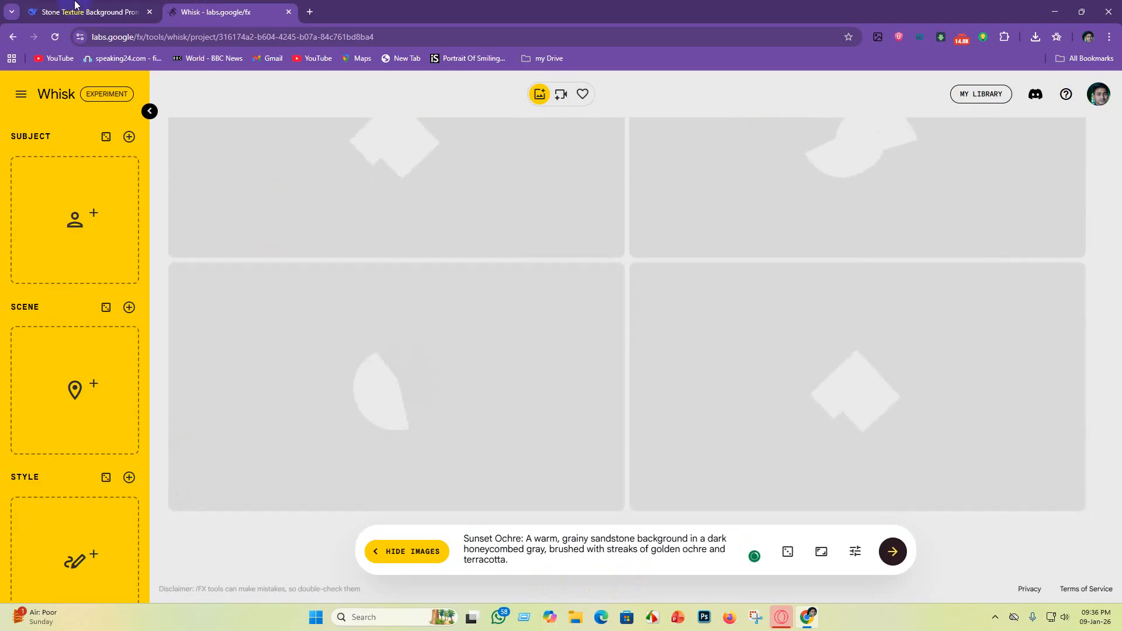
# Step: Copy the Icy Frost prompt from DeepSeek and paste it in place of the Whisk prompt to generate images
pyautogui.click(68, 10)
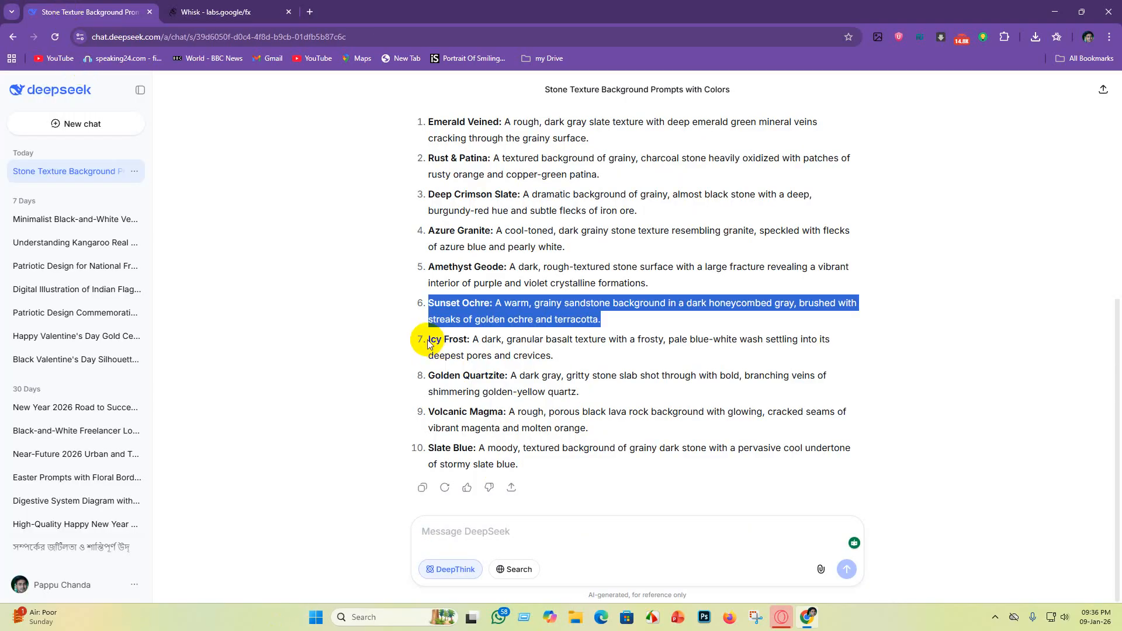
pyautogui.moveTo(429, 343); pyautogui.dragTo(554, 356)
pyautogui.hotkey('ctrl', 'c')
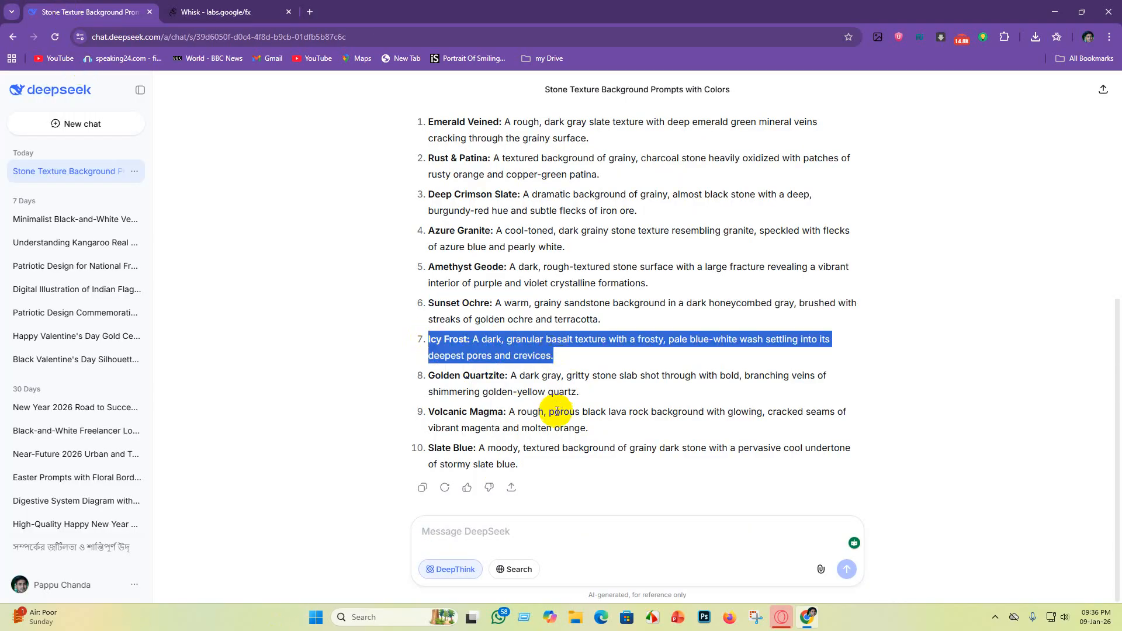
pyautogui.click(228, 12)
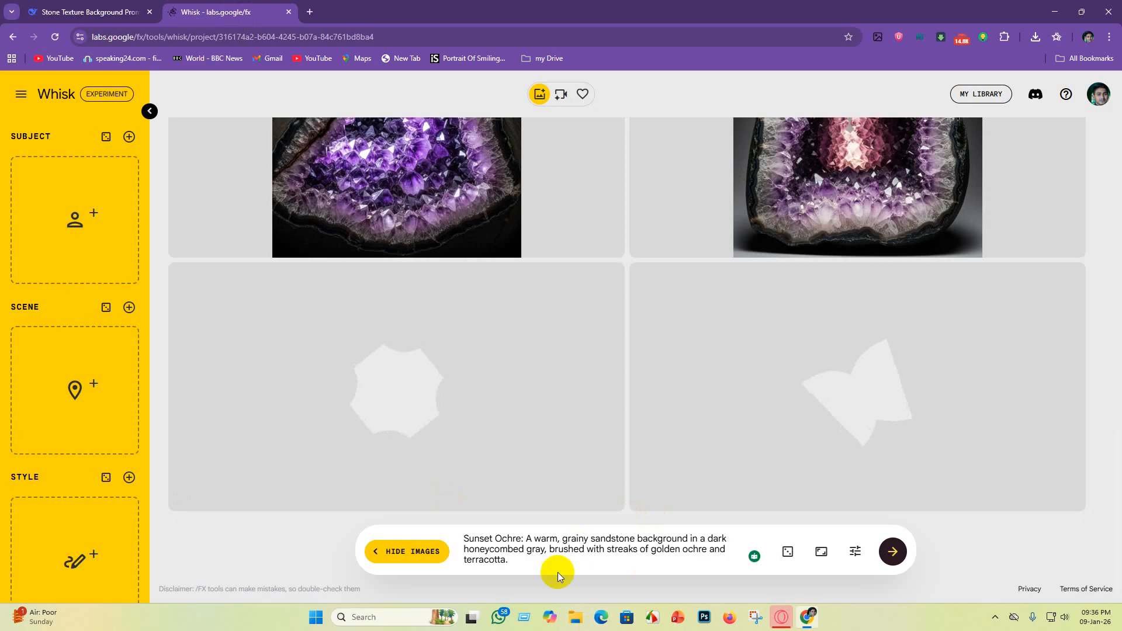
pyautogui.moveTo(557, 573); pyautogui.dragTo(331, 482)
pyautogui.press('BackSpace')
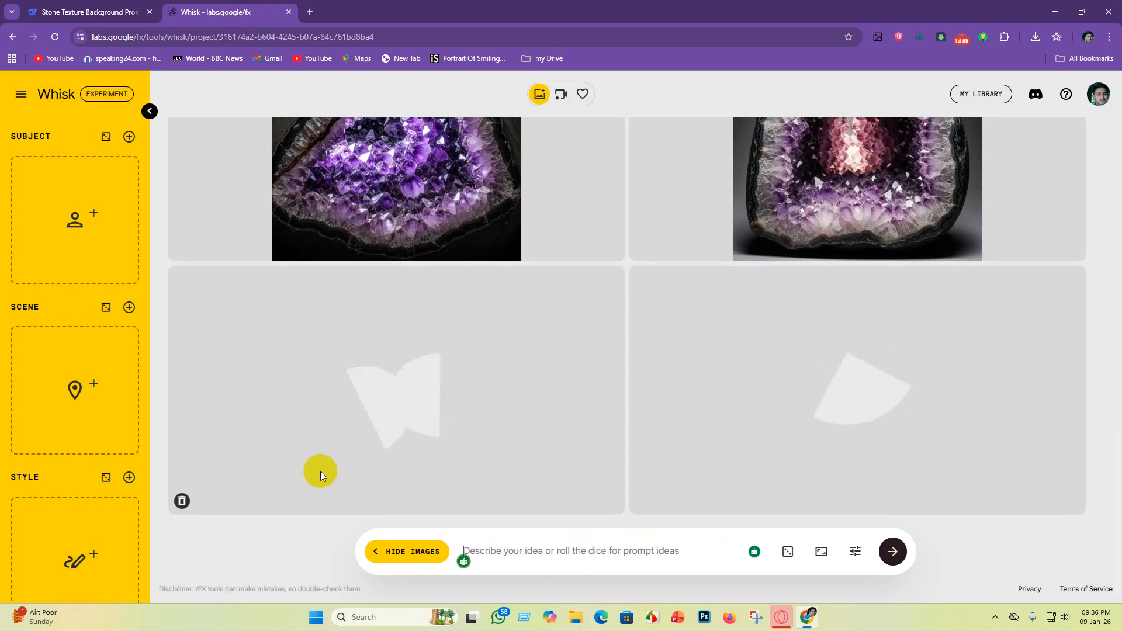
pyautogui.hotkey('ctrl', 'v')
# Step: Copy the Golden Quartzite prompt from DeepSeek, replace the Whisk prompt with it, and generate images
pyautogui.click(93, 13)
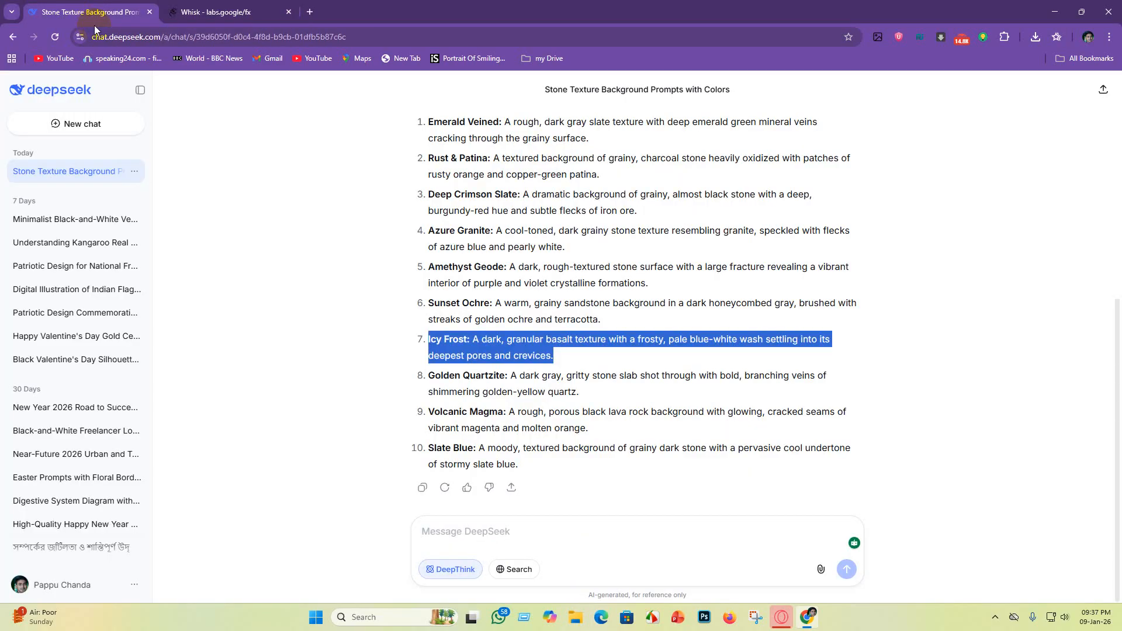
pyautogui.moveTo(429, 374); pyautogui.dragTo(591, 394)
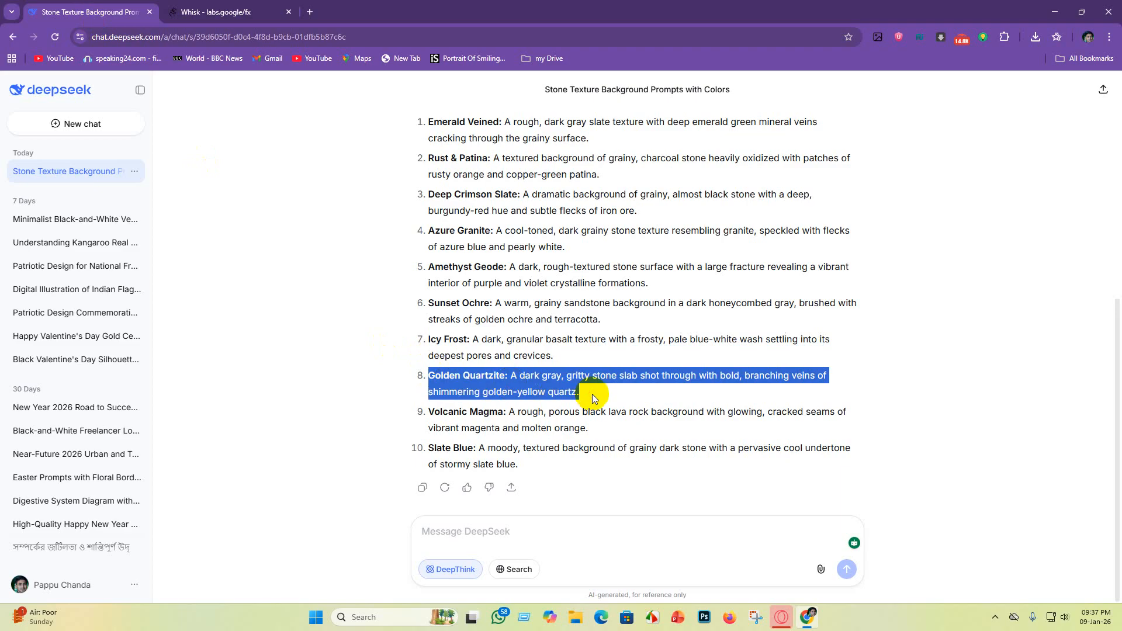
pyautogui.click(211, 11)
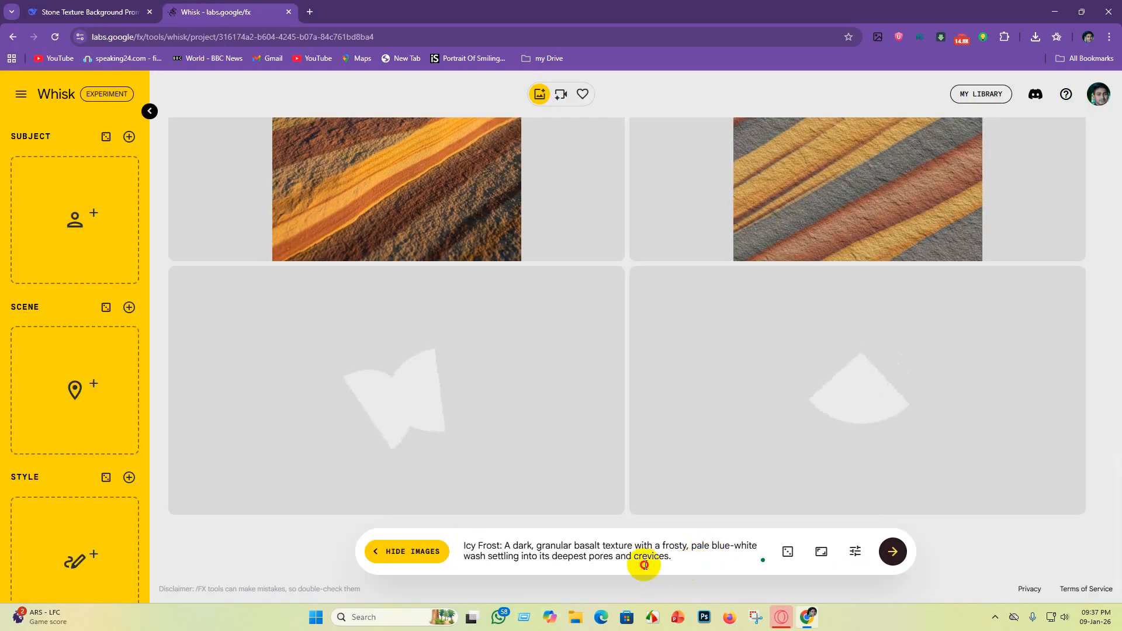
pyautogui.moveTo(673, 559); pyautogui.dragTo(307, 470)
pyautogui.click(324, 545)
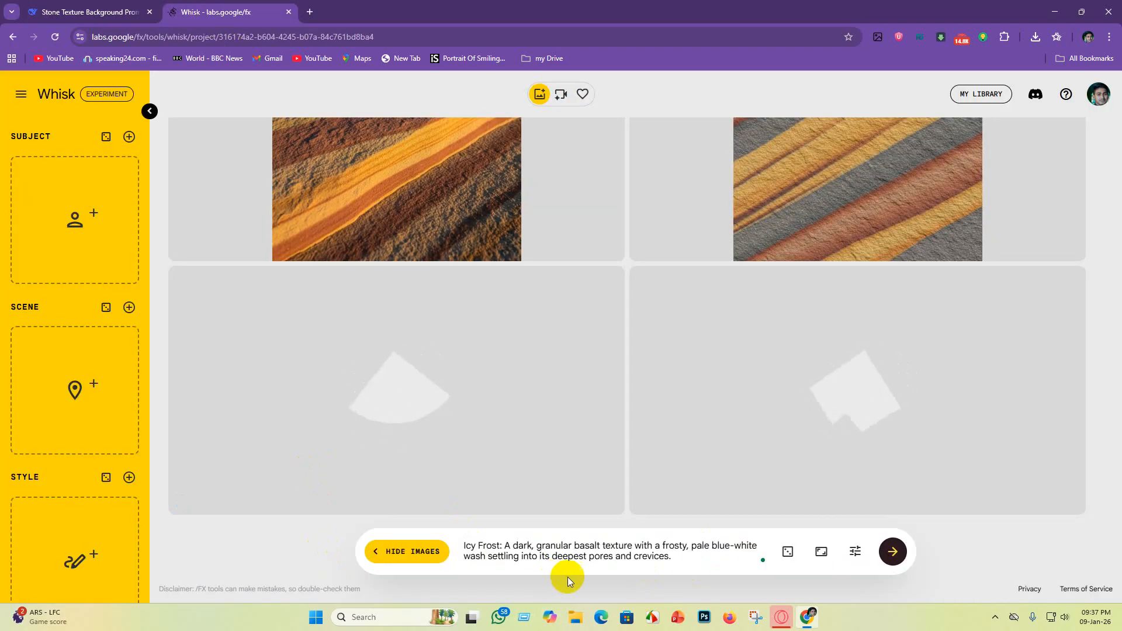
pyautogui.moveTo(671, 559); pyautogui.dragTo(473, 520)
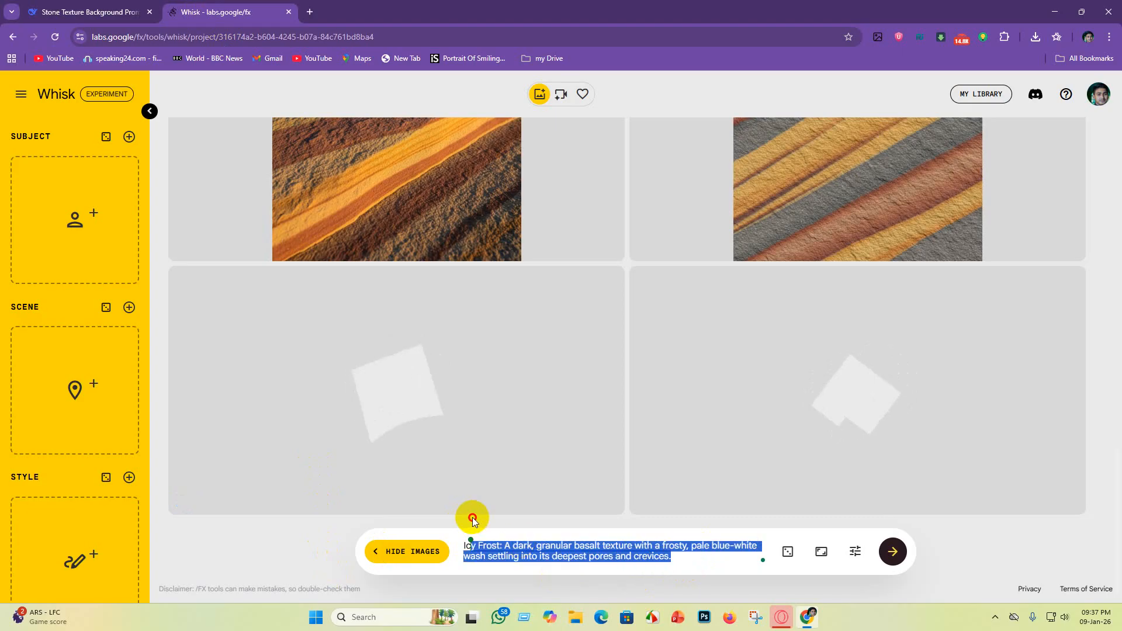
pyautogui.click(702, 562)
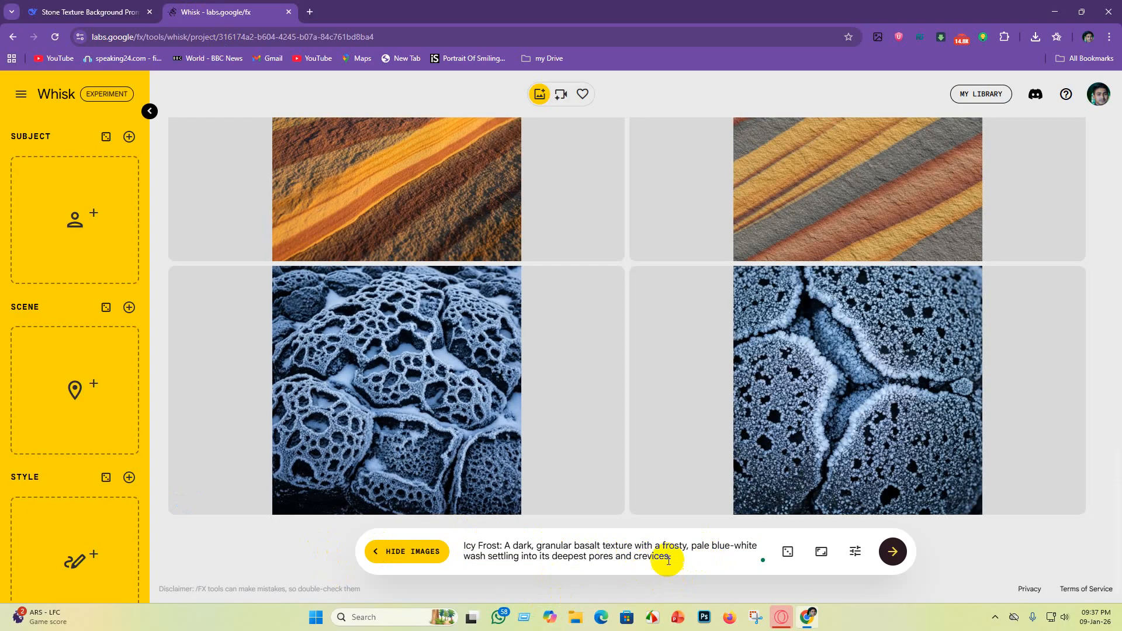
pyautogui.moveTo(680, 561); pyautogui.dragTo(419, 518)
pyautogui.press('BackSpace')
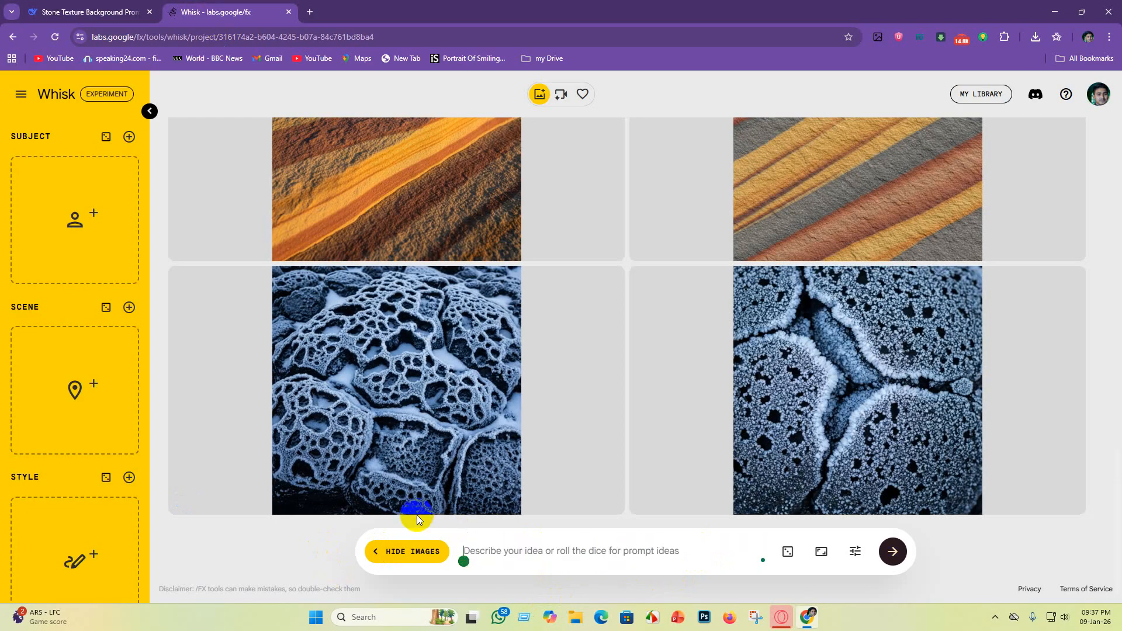
pyautogui.write('Golden Quartzite: A dark gray, gritty stone slab shot through with bold, branching veins of shimmering golden-yellow quartz.')
pyautogui.press('Return')
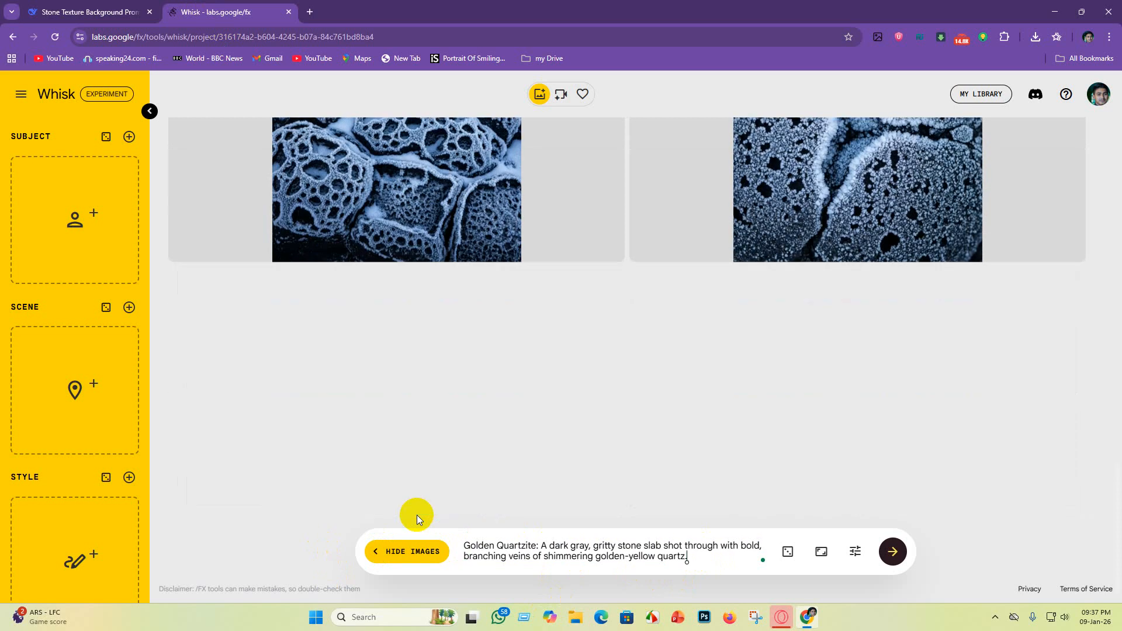
# Step: Copy the Volcanic Magma prompt from DeepSeek and paste it in place of the Whisk prompt
pyautogui.click(105, 7)
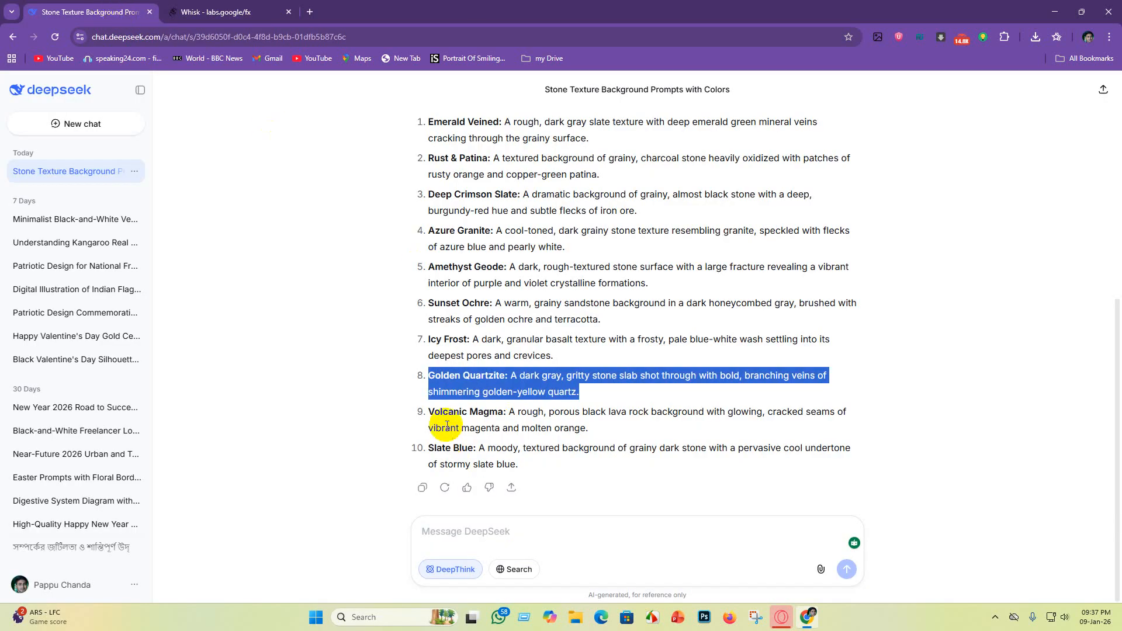
pyautogui.moveTo(429, 412); pyautogui.dragTo(603, 436)
pyautogui.hotkey('ctrl', 'c')
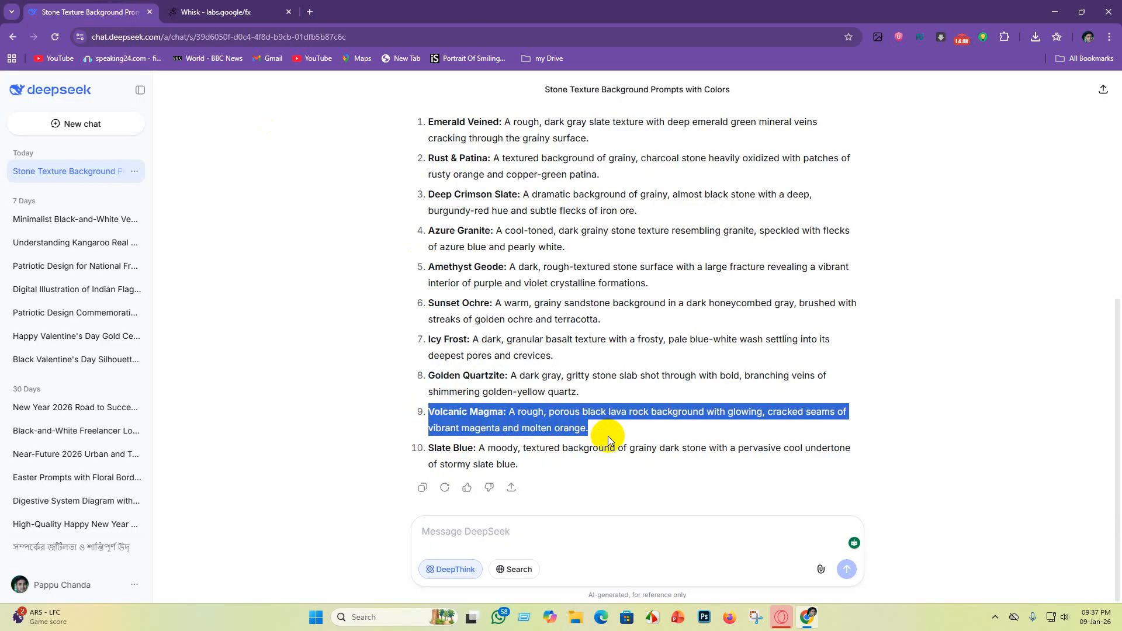
pyautogui.click(294, 12)
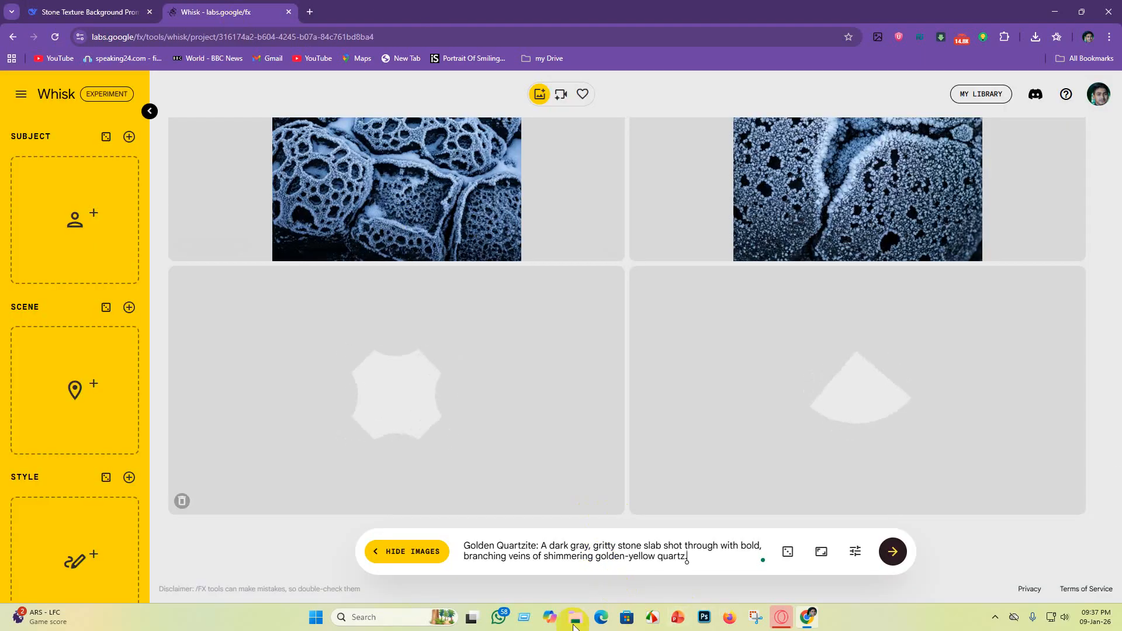
pyautogui.moveTo(699, 556); pyautogui.dragTo(354, 402)
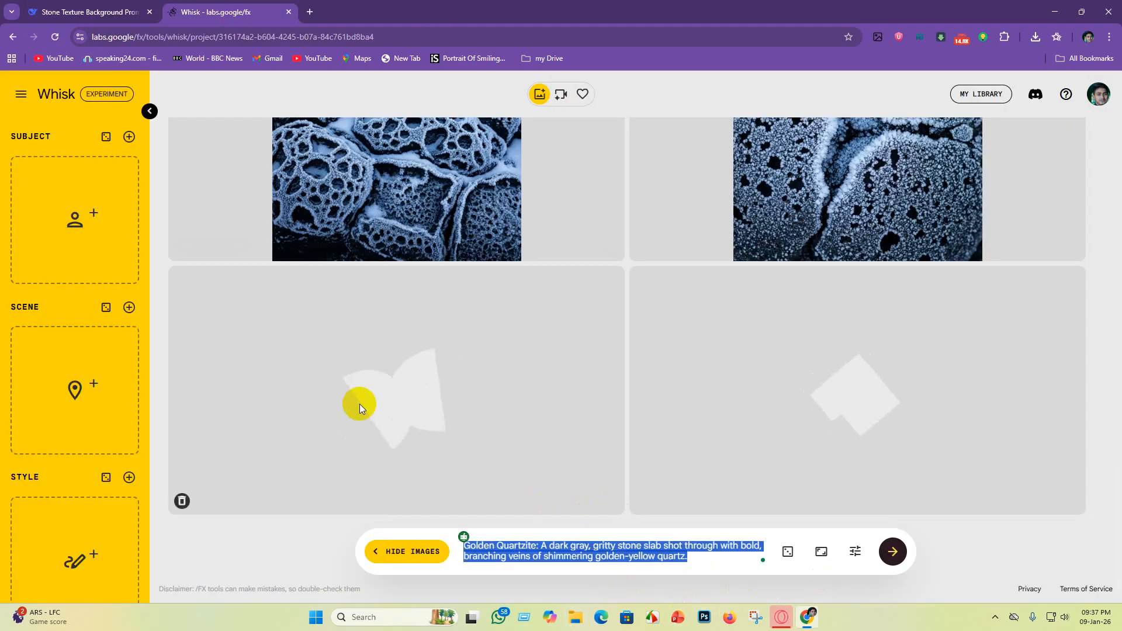
pyautogui.press('BackSpace')
pyautogui.hotkey('ctrl', 'v')
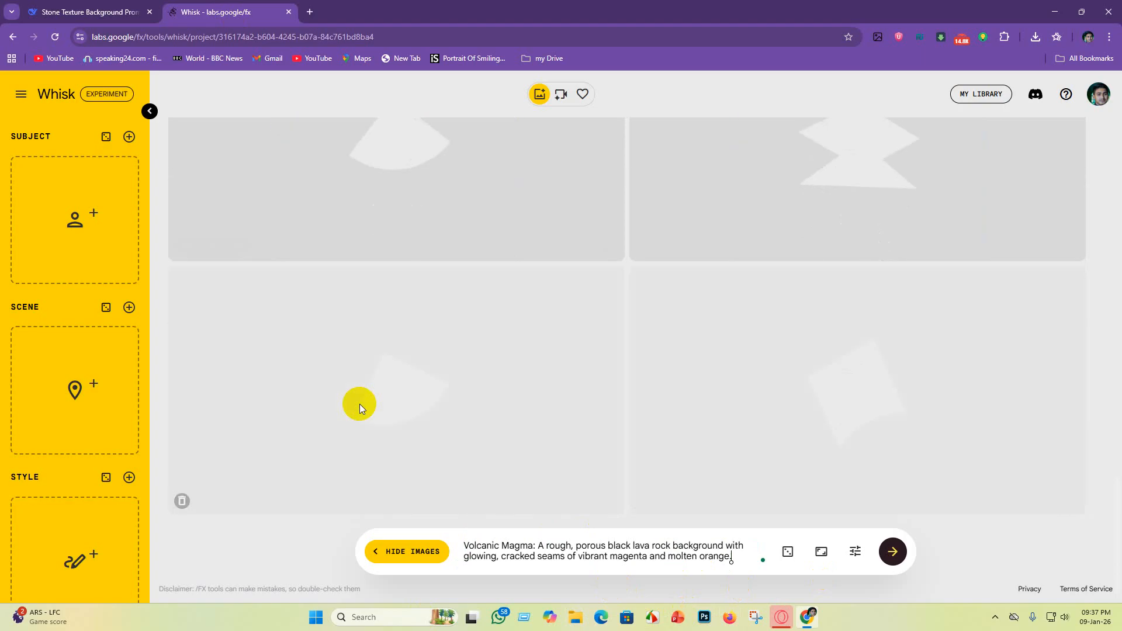
# Step: Copy the Slate Blue prompt from DeepSeek, replace the Whisk prompt with it, and generate images
pyautogui.hotkey('ctrl', 'shift', 'Tab')
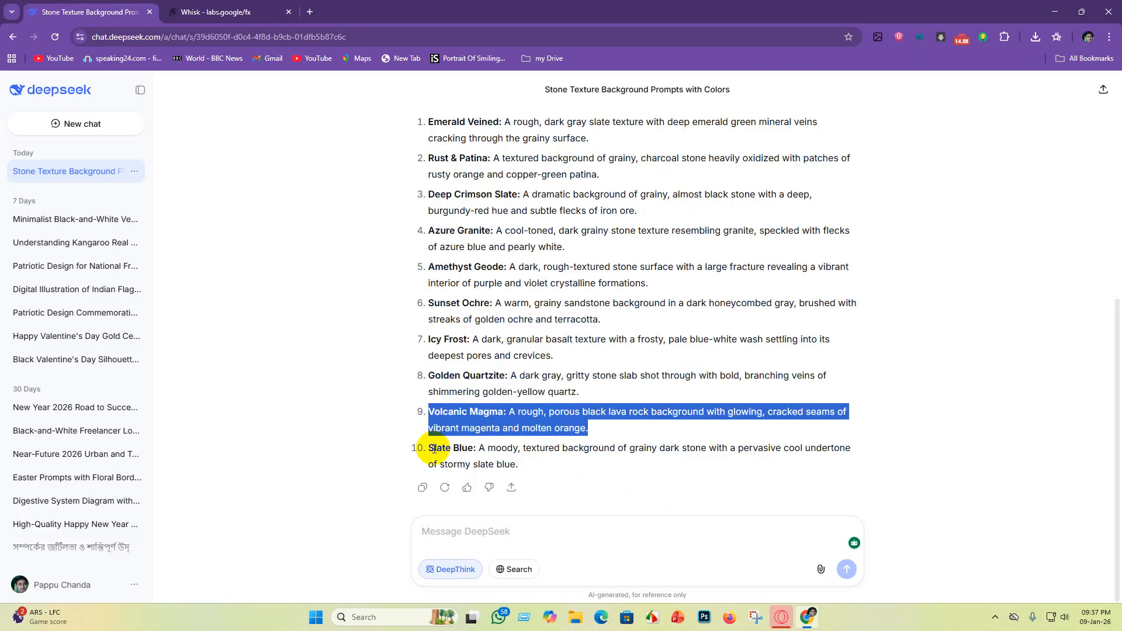
pyautogui.moveTo(430, 452); pyautogui.dragTo(538, 461)
pyautogui.hotkey('ctrl', 'c')
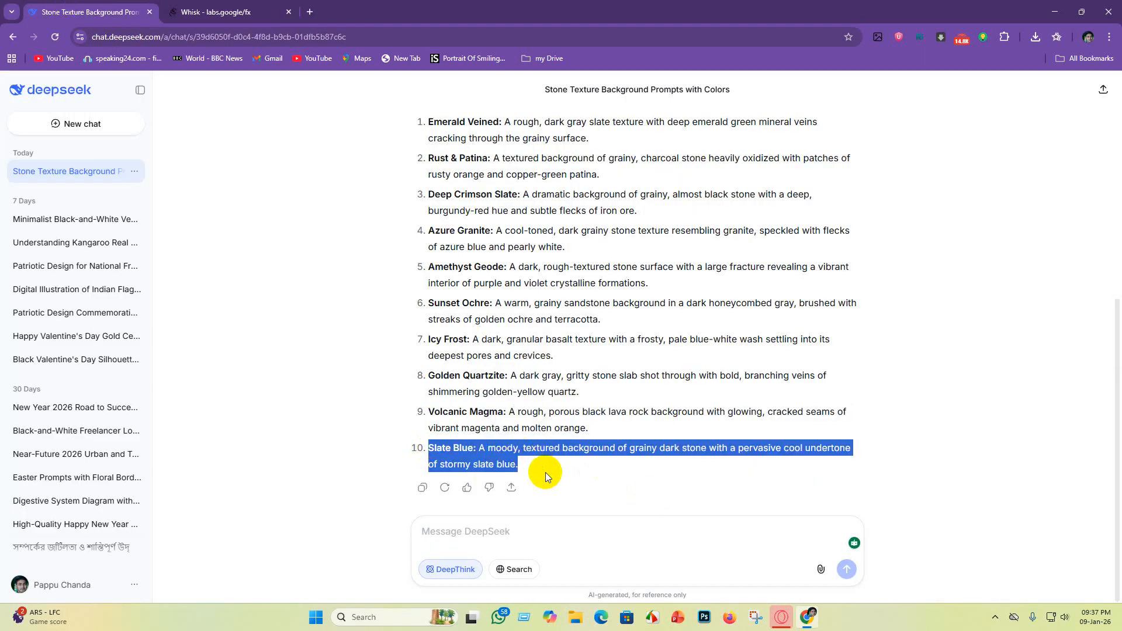
pyautogui.hotkey('ctrl', 'Tab')
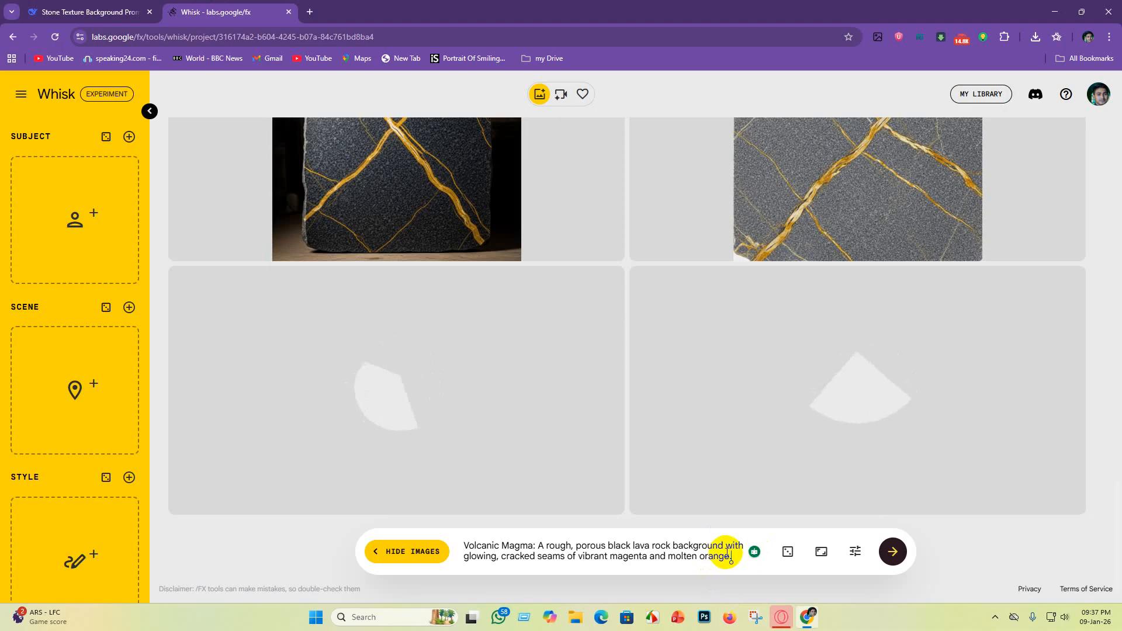
pyautogui.moveTo(729, 555); pyautogui.dragTo(514, 498)
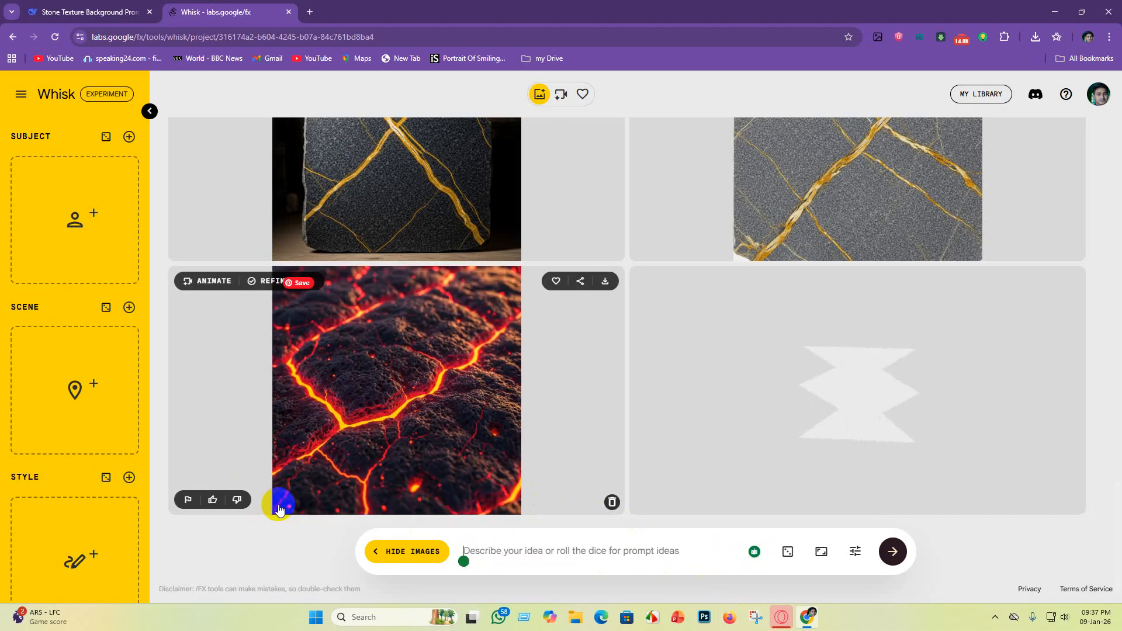
pyautogui.hotkey('ctrl', 'v')
pyautogui.press('Return')
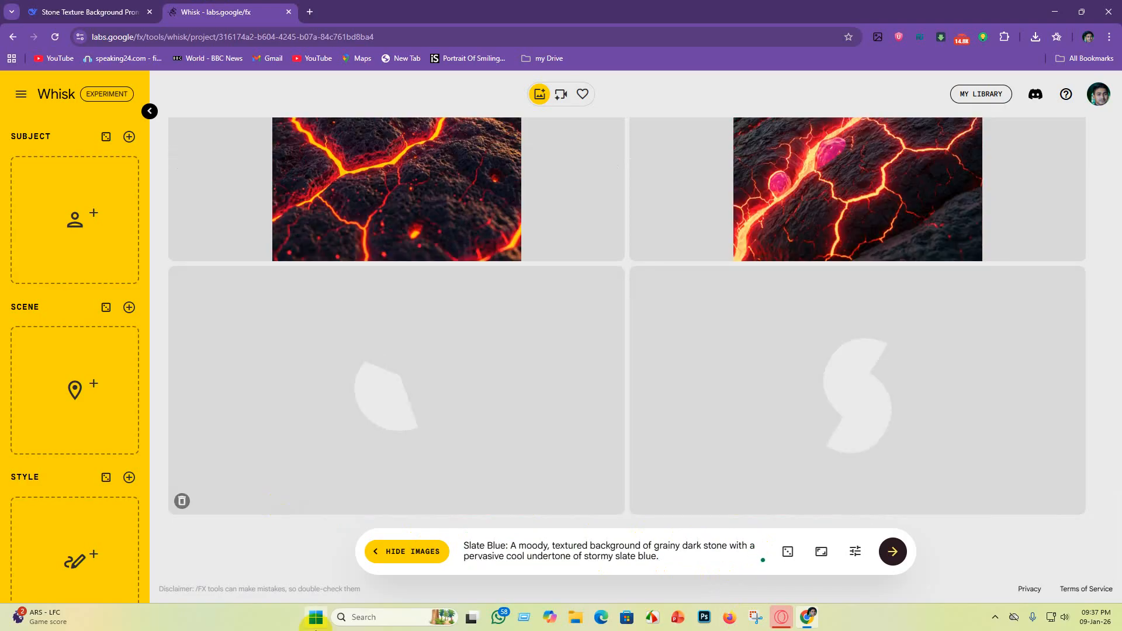
# Step: Scroll through the generated texture images to review the results
pyautogui.rightClick(500, 107)
pyautogui.click(792, 429)
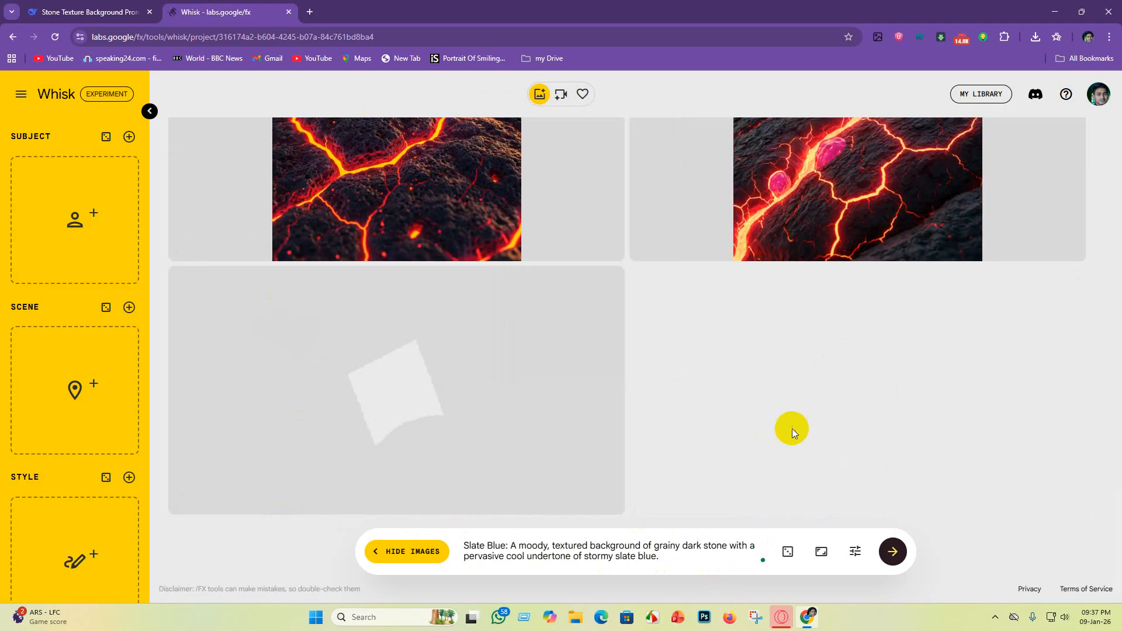
pyautogui.scroll(4, 453, 216)
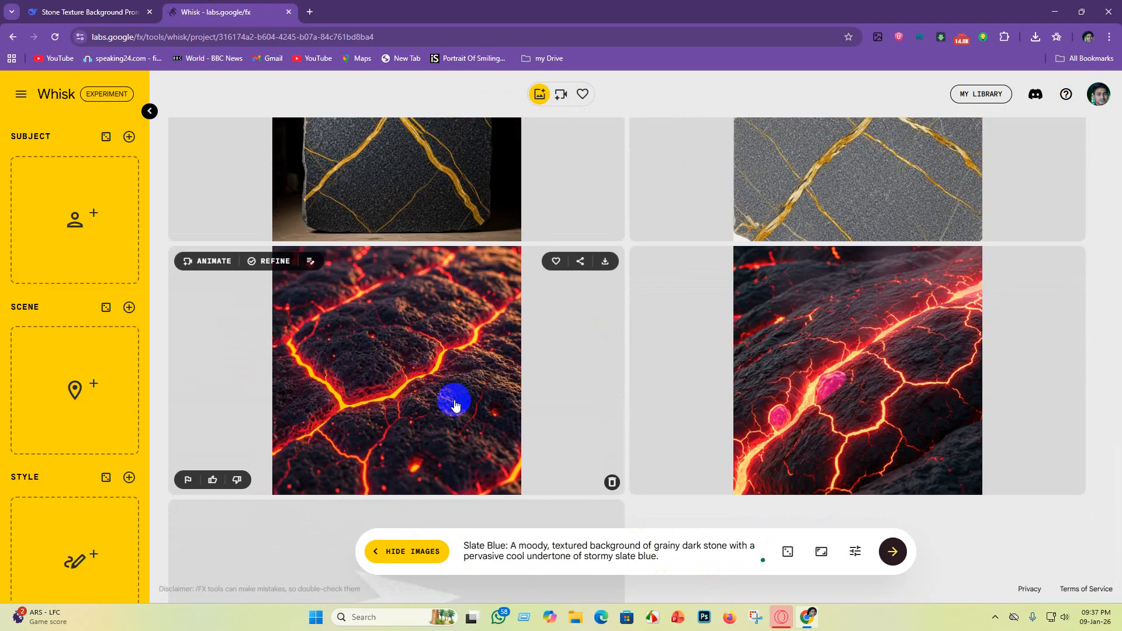
pyautogui.scroll(-3, 355, 368)
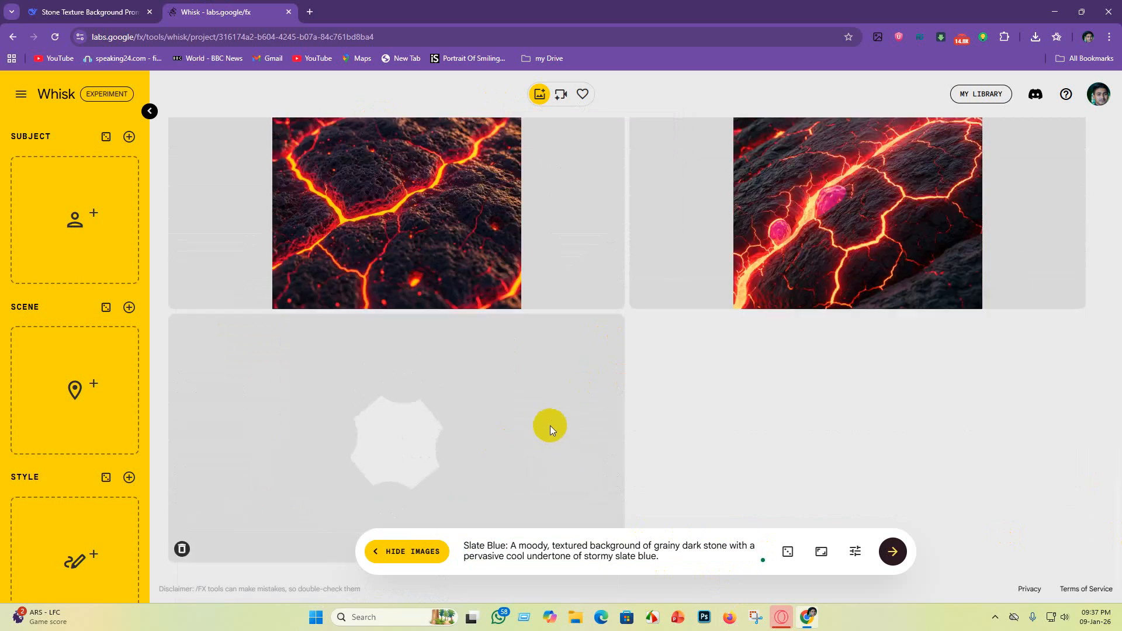
pyautogui.scroll(5, 549, 425)
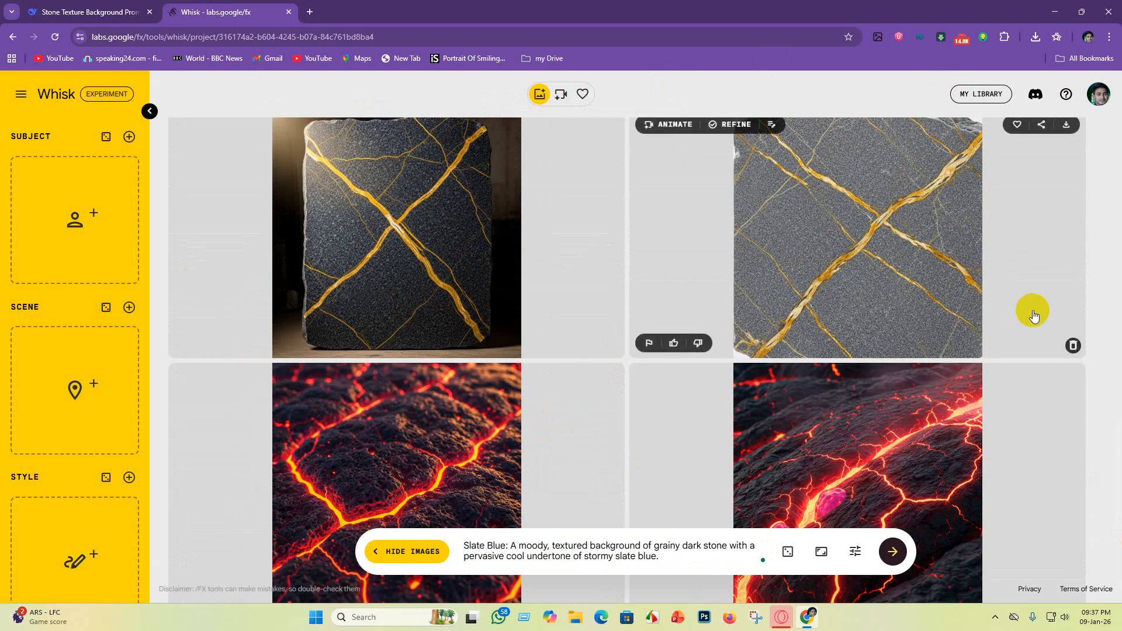
pyautogui.scroll(2, 1011, 314)
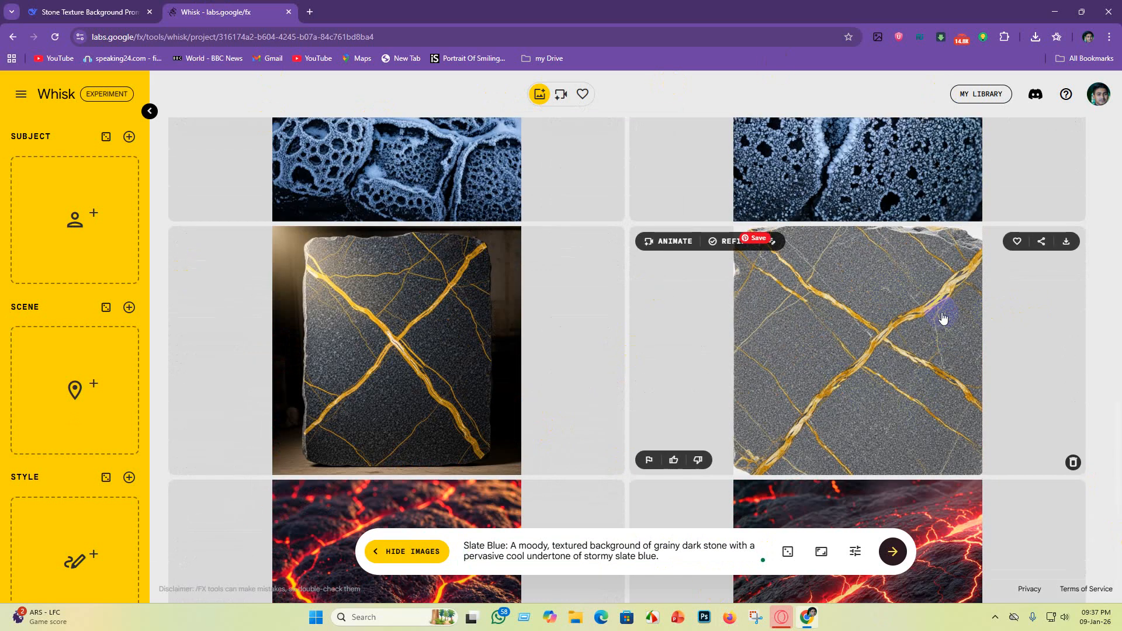
pyautogui.scroll(2, 879, 295)
pyautogui.scroll(-3, 409, 415)
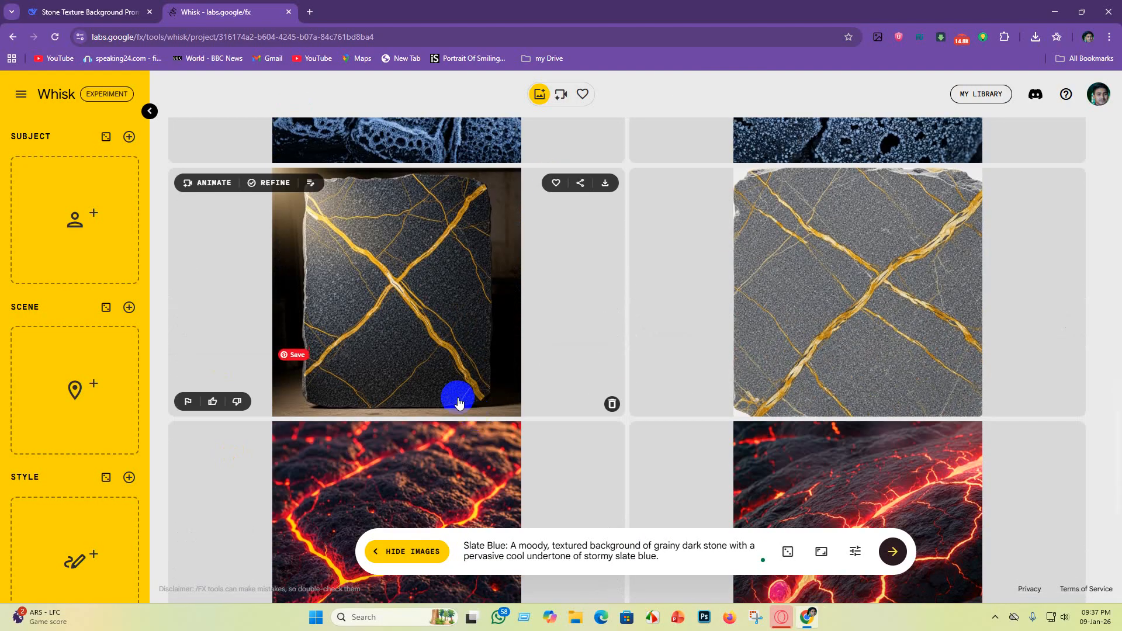
pyautogui.scroll(12, 401, 326)
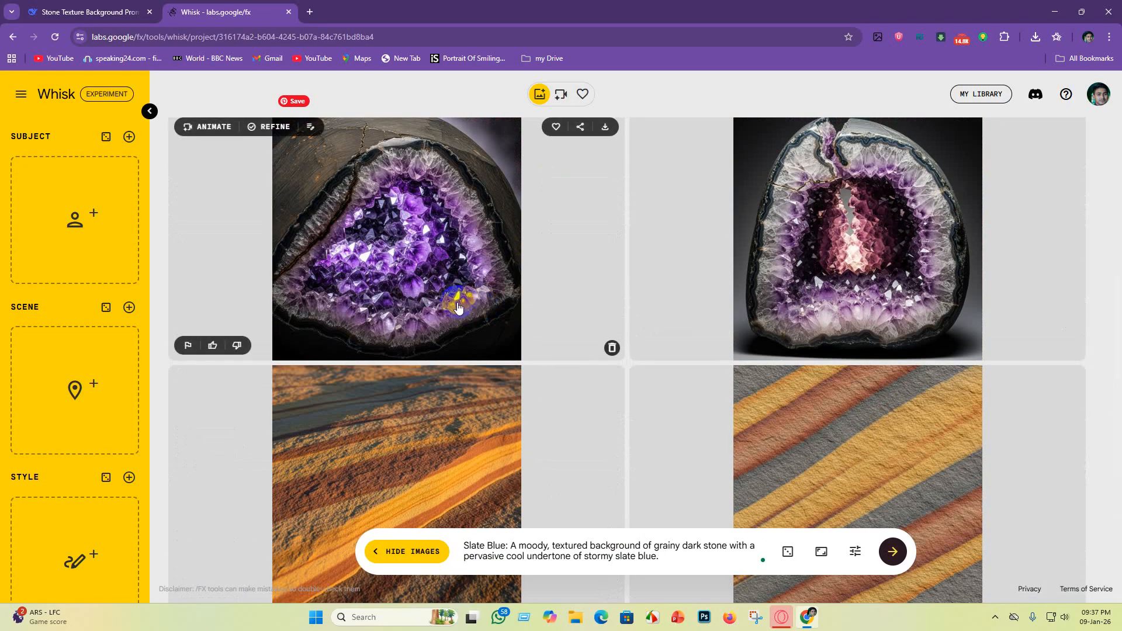
pyautogui.scroll(20, 458, 308)
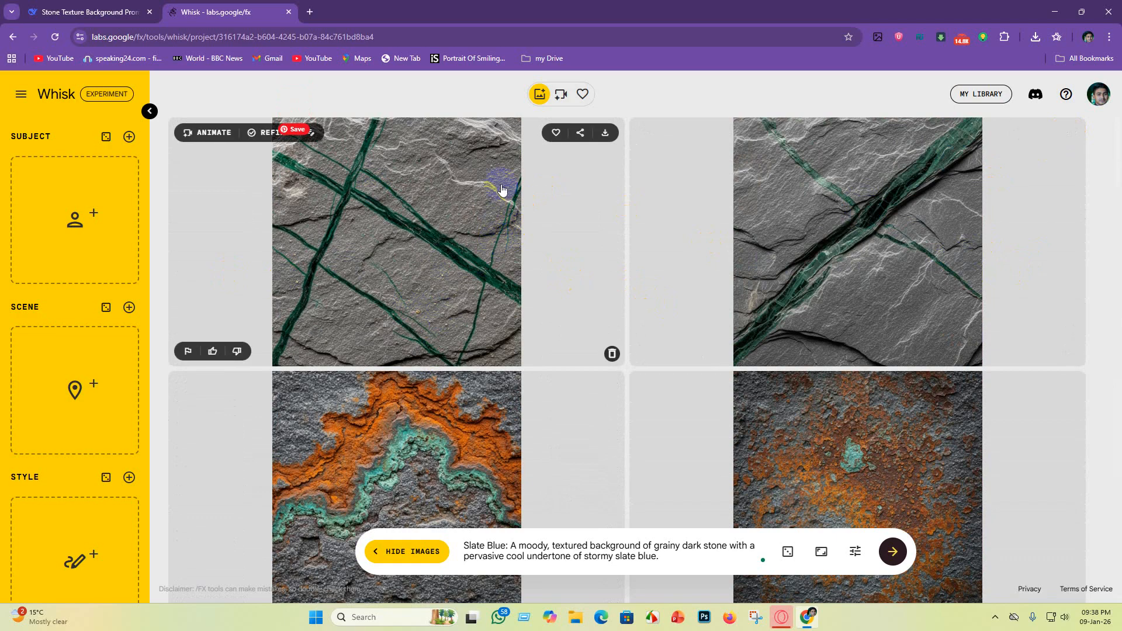
# Step: Download the first Emerald Veined image, saving it into a new folder named texture background on New Volume (D:)
pyautogui.click(606, 134)
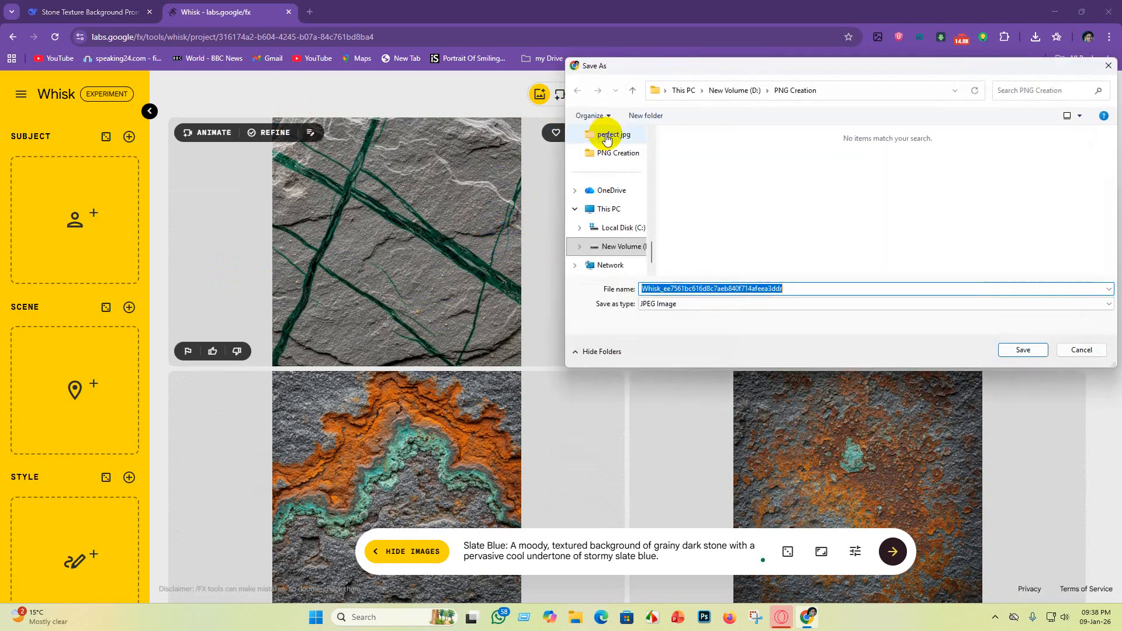
pyautogui.click(589, 206)
pyautogui.click(844, 165)
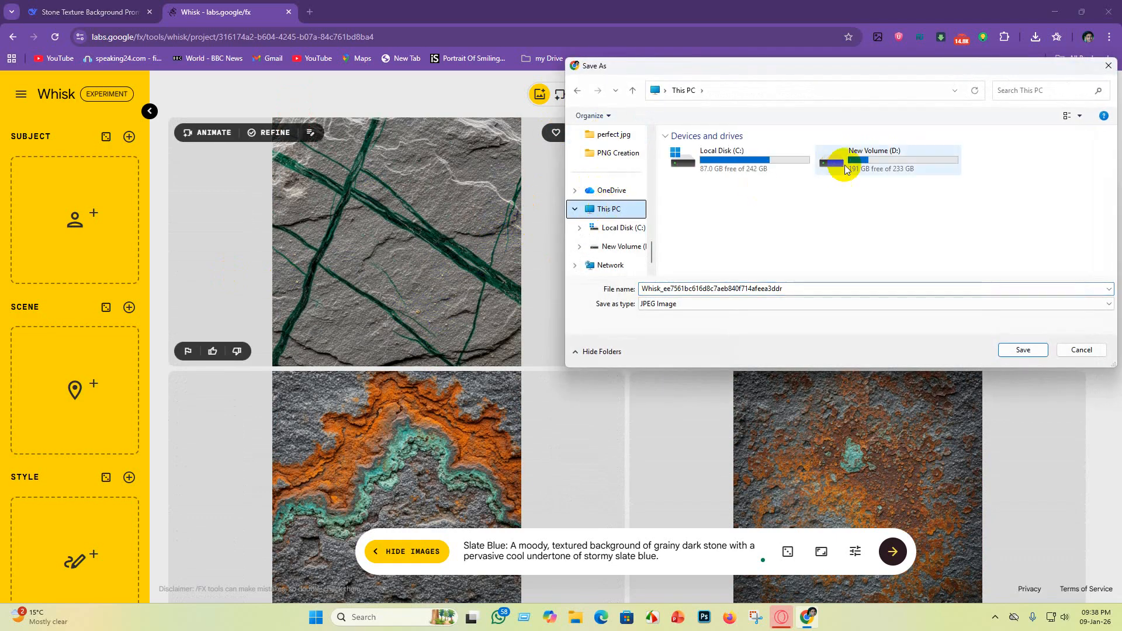
pyautogui.doubleClick(898, 157)
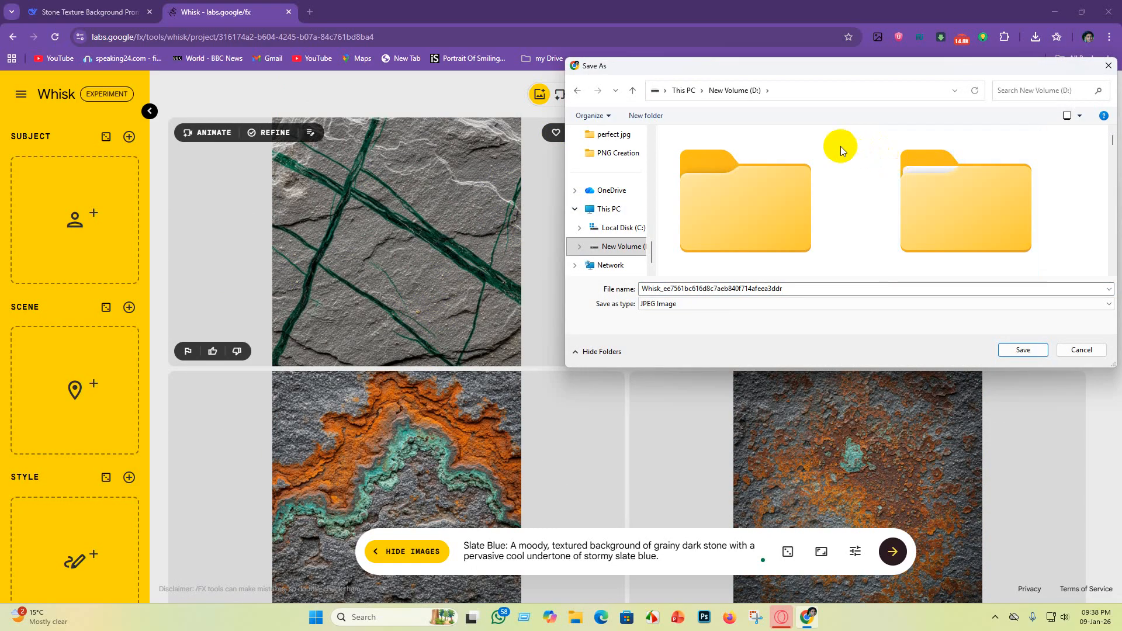
pyautogui.rightClick(840, 146)
pyautogui.moveTo(869, 248)
pyautogui.click(991, 253)
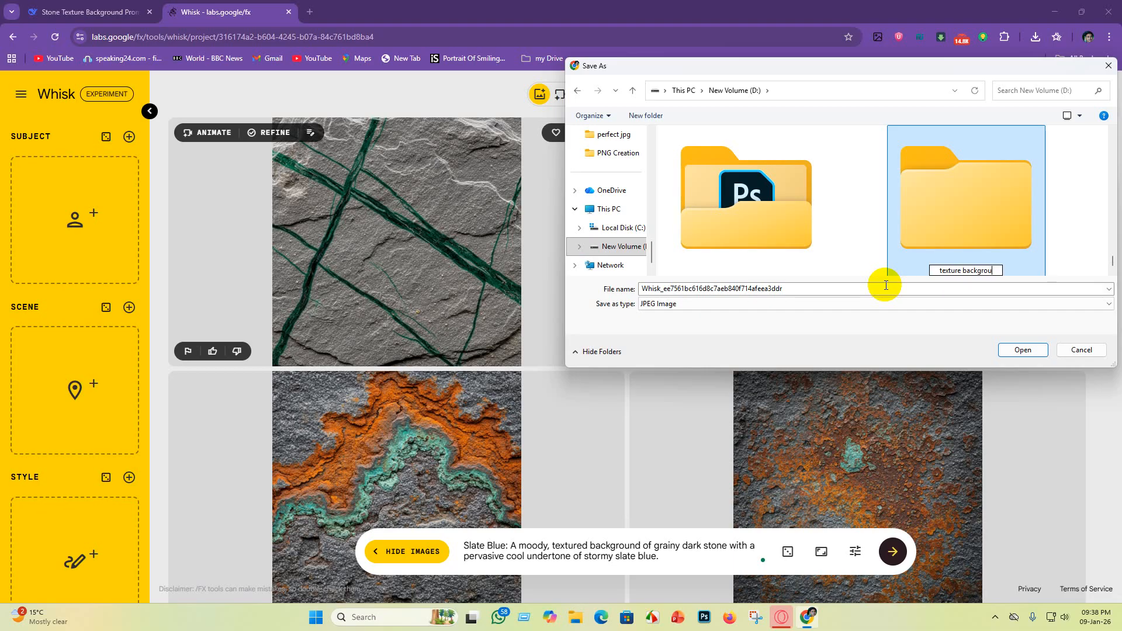
pyautogui.press('Return')
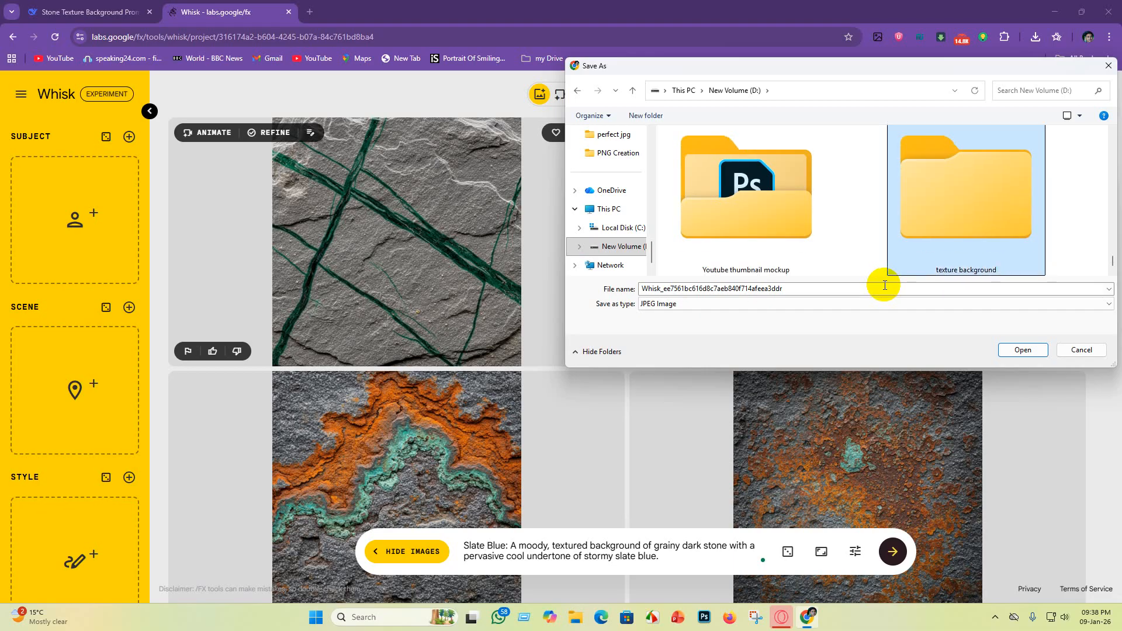
pyautogui.doubleClick(1000, 192)
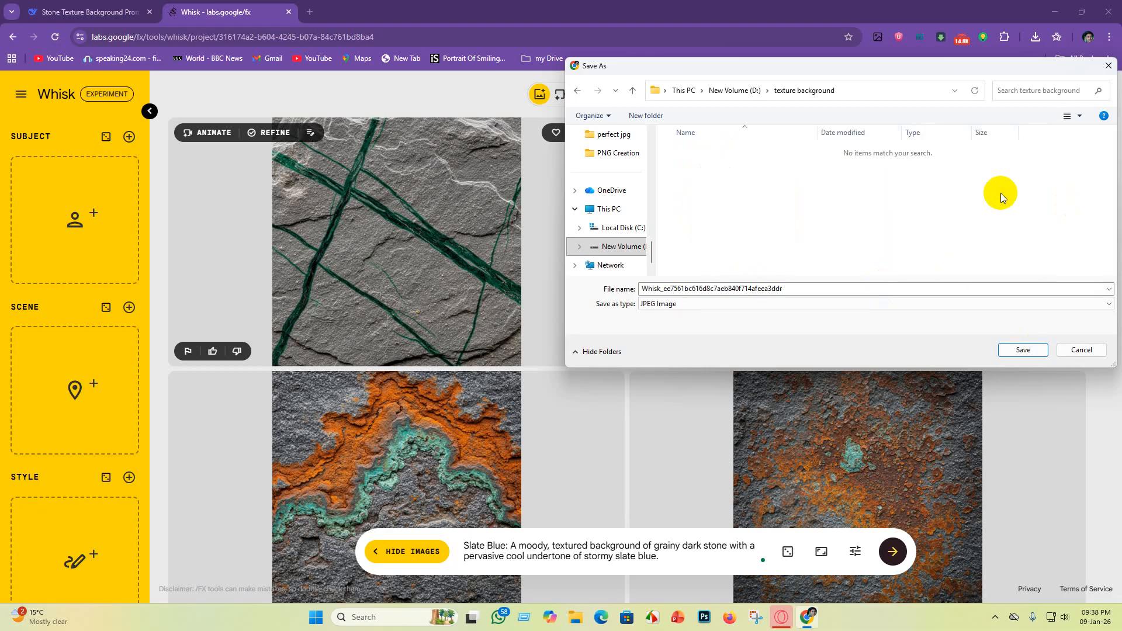
pyautogui.click(1023, 350)
# Step: Download the second Rust & Patina image and the second Deep Crimson Slate image into the texture background folder
pyautogui.scroll(-3, 631, 368)
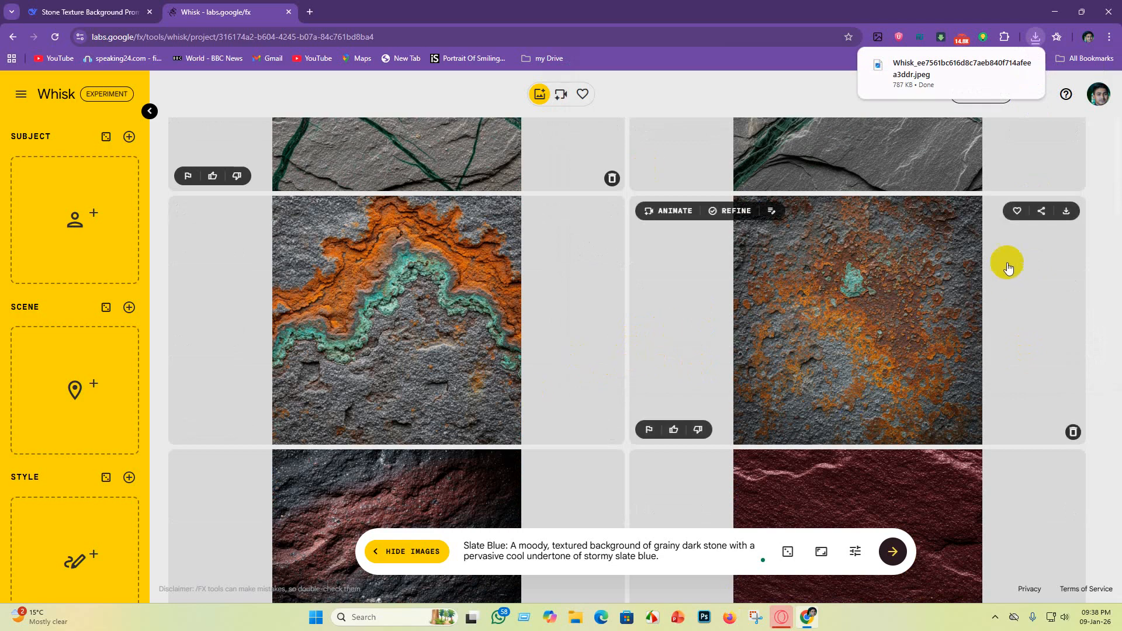
pyautogui.click(1076, 209)
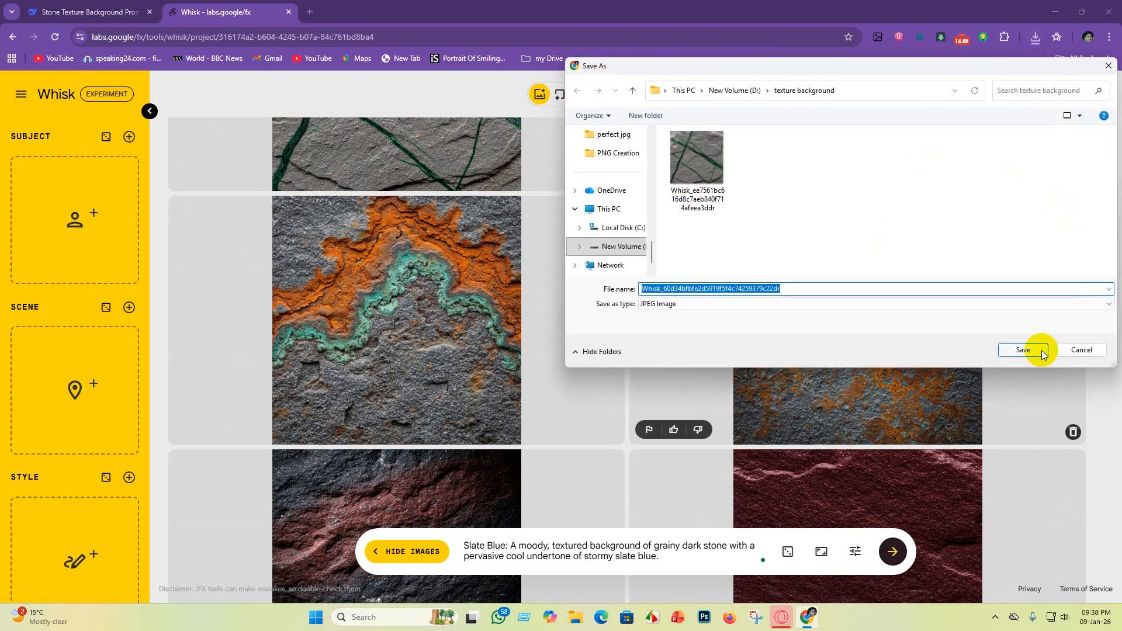
pyautogui.click(1043, 351)
pyautogui.scroll(-5, 929, 374)
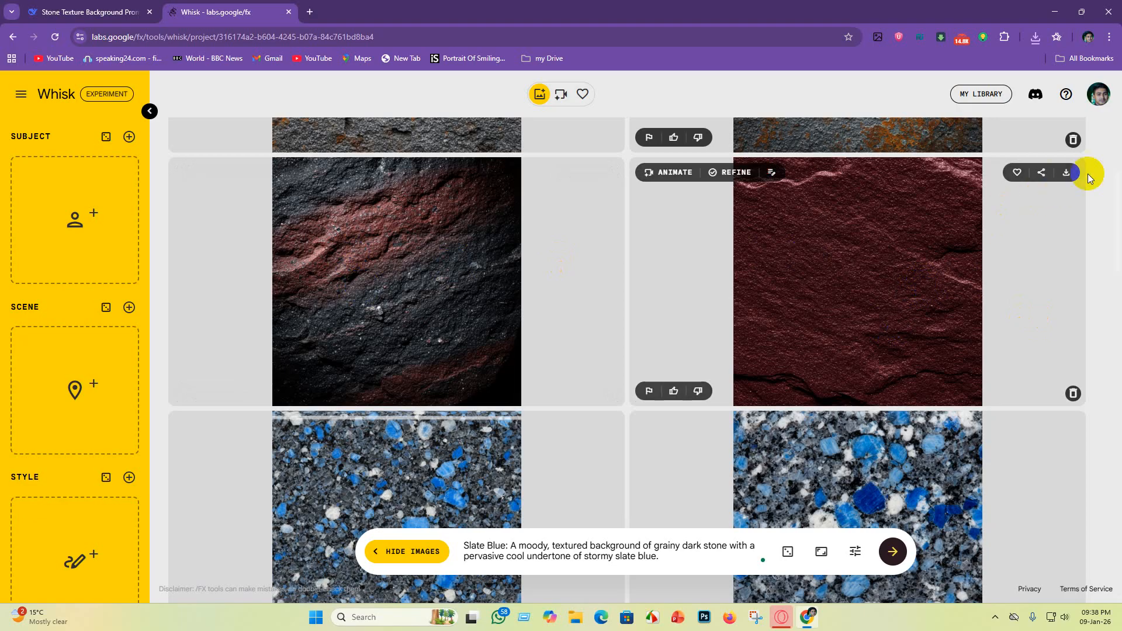
pyautogui.click(1065, 174)
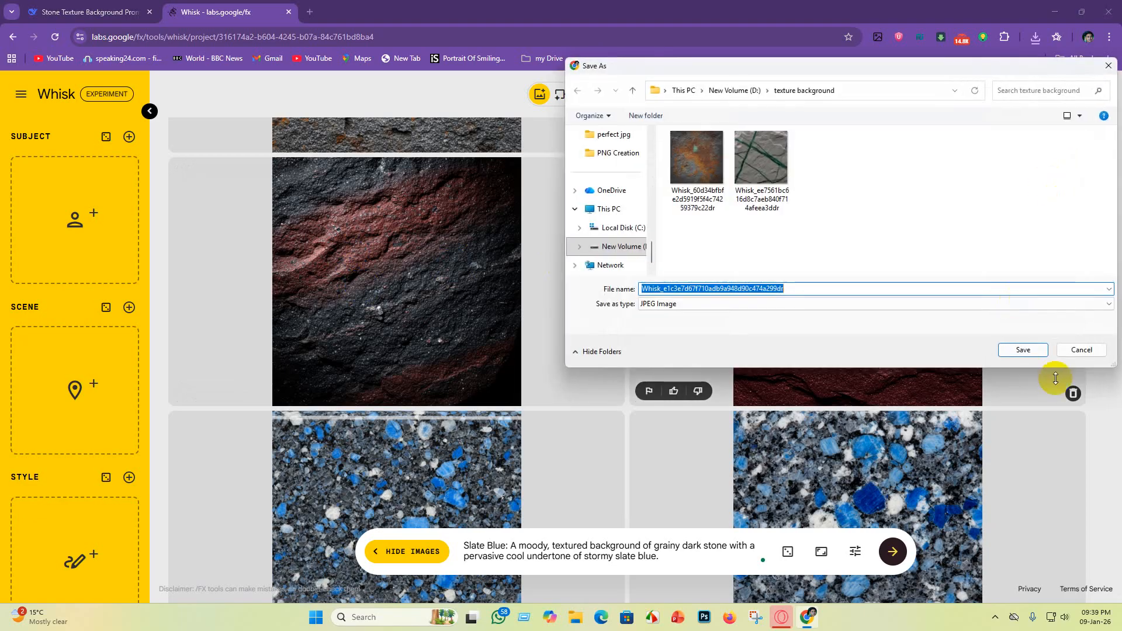
pyautogui.click(1028, 350)
# Step: Download the first Azure Granite image and the second Sunset Ochre image into the texture background folder
pyautogui.scroll(-4, 1015, 358)
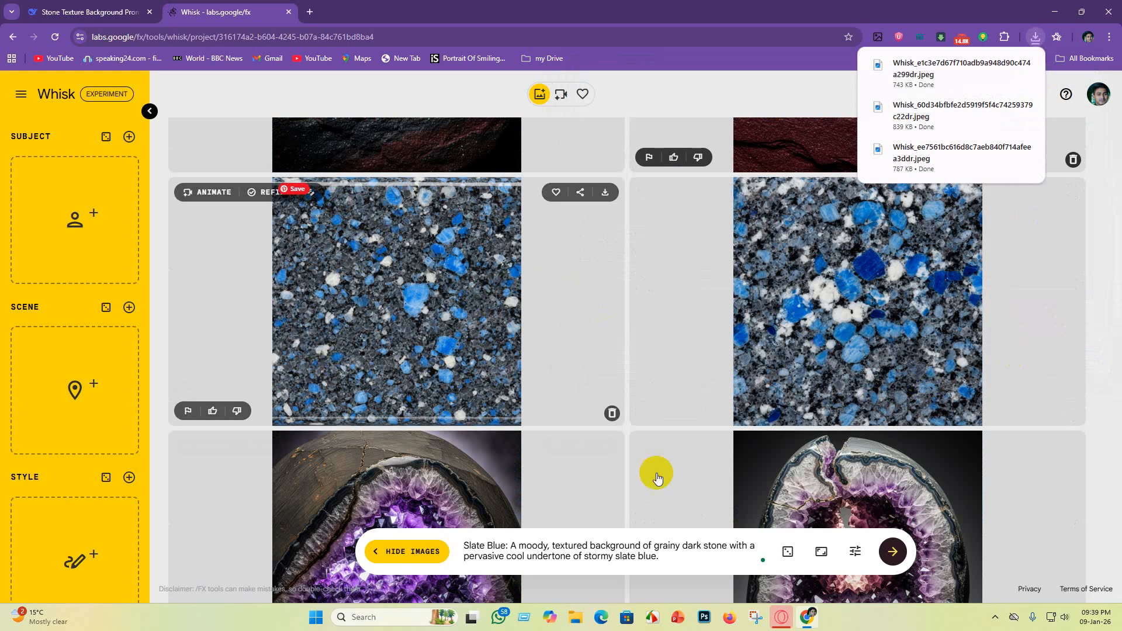
pyautogui.click(607, 193)
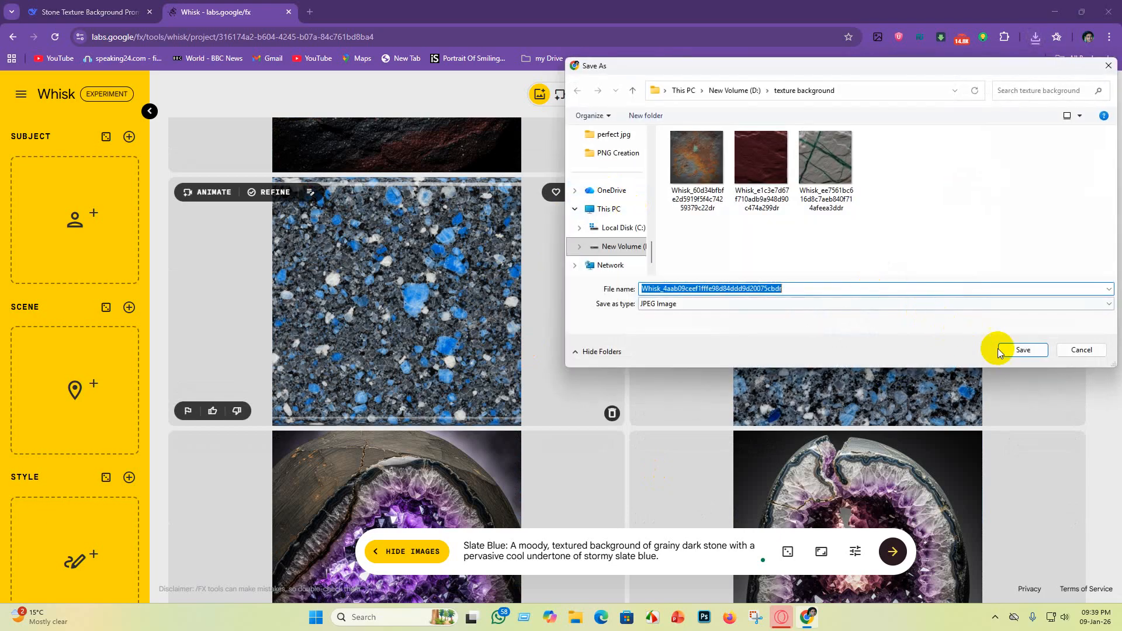
pyautogui.click(1009, 352)
pyautogui.scroll(-5, 1032, 167)
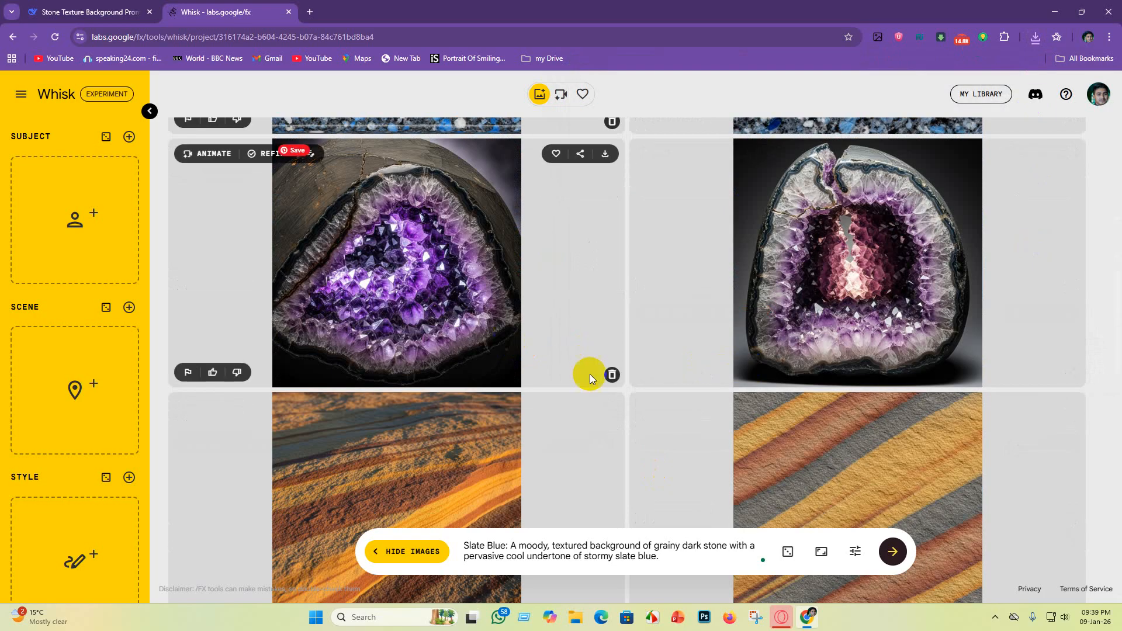
pyautogui.scroll(2, 438, 310)
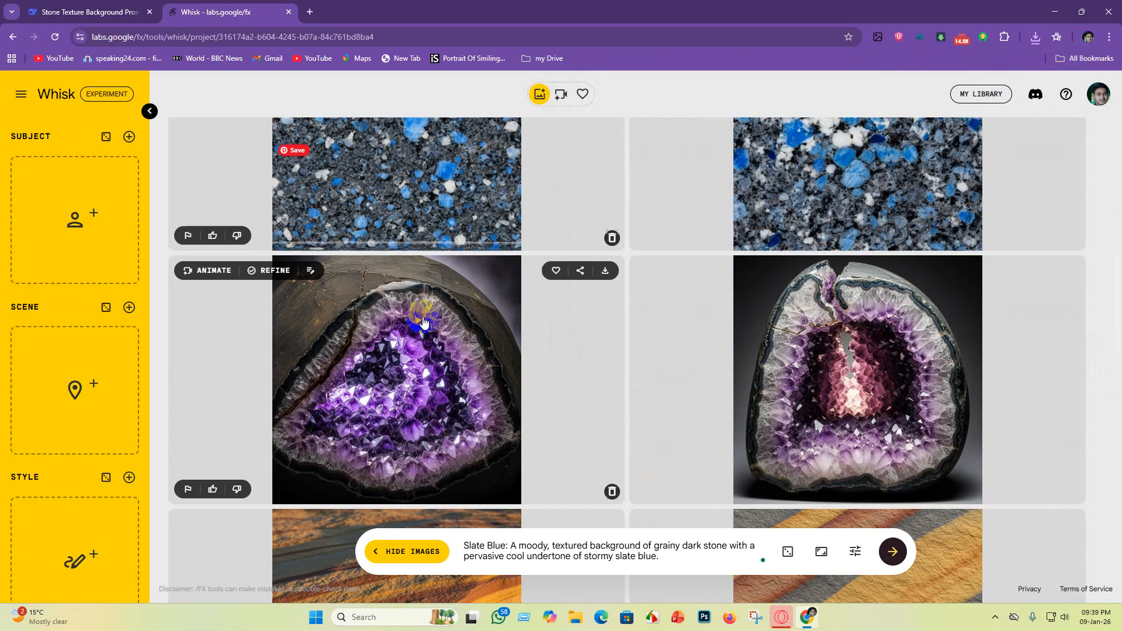
pyautogui.scroll(-6, 444, 374)
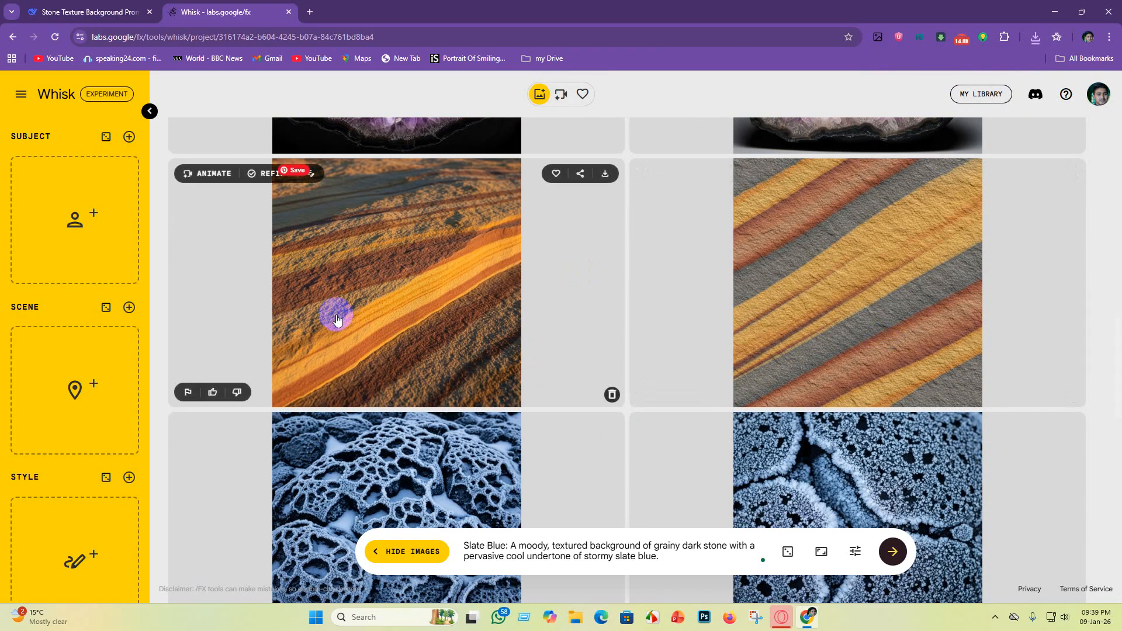
pyautogui.click(1075, 174)
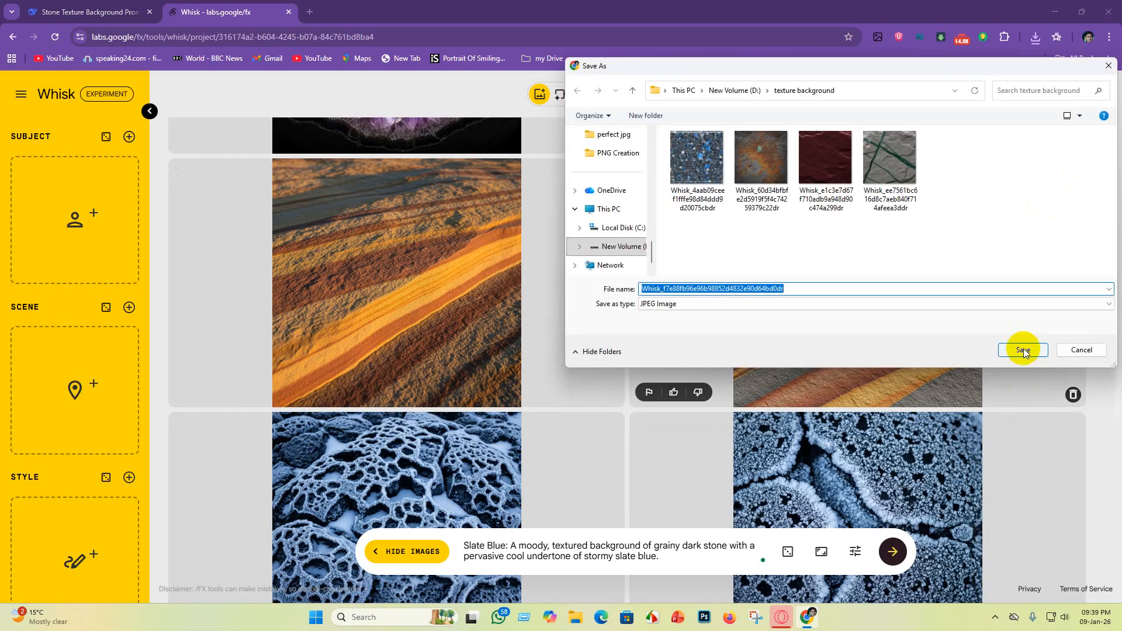
pyautogui.click(1023, 349)
pyautogui.scroll(-4, 1014, 350)
pyautogui.scroll(2, 964, 376)
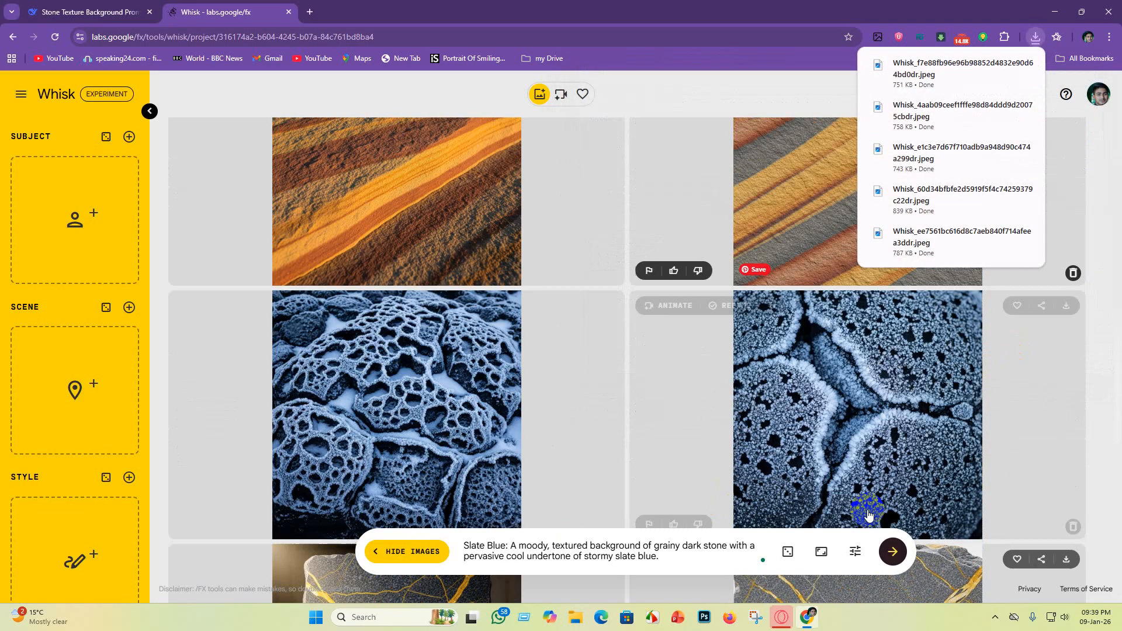
# Step: Download the second Golden Quartzite image into the texture background folder
pyautogui.scroll(-2, 613, 401)
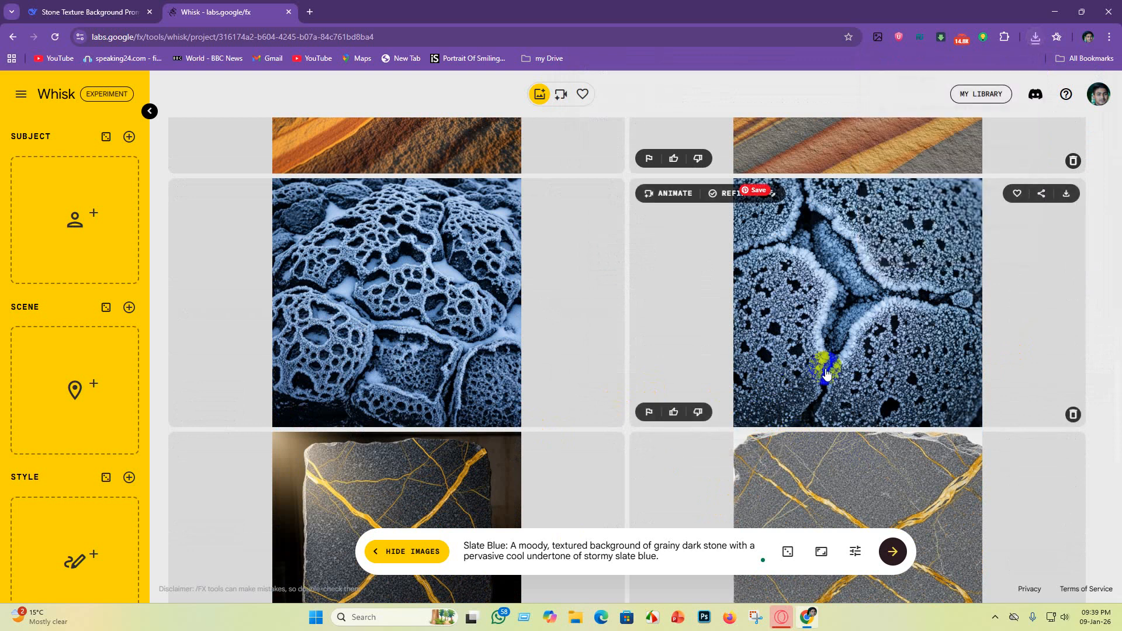
pyautogui.scroll(-4, 829, 374)
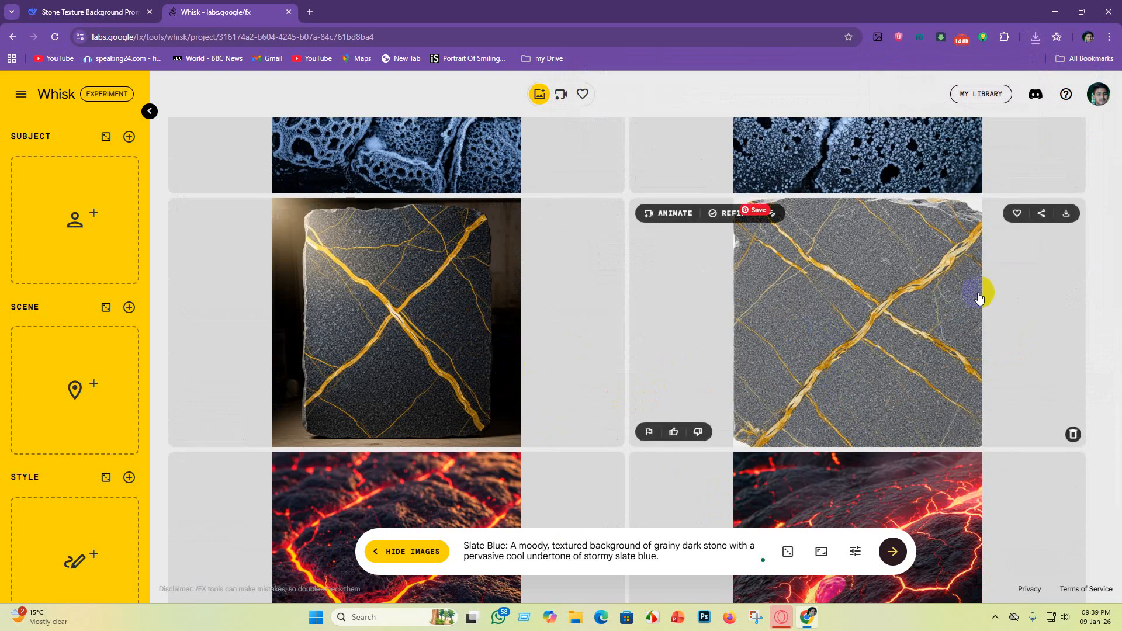
pyautogui.click(1067, 214)
pyautogui.click(1022, 351)
# Step: Download the first Volcanic Magma image into the texture background folder
pyautogui.scroll(-3, 839, 395)
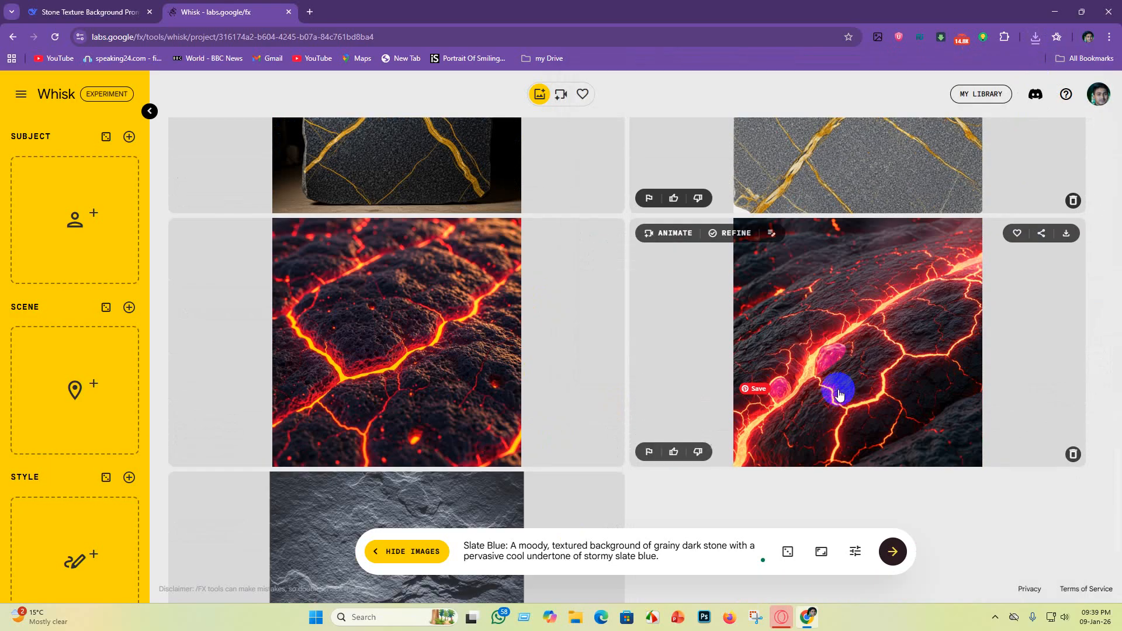
pyautogui.click(608, 234)
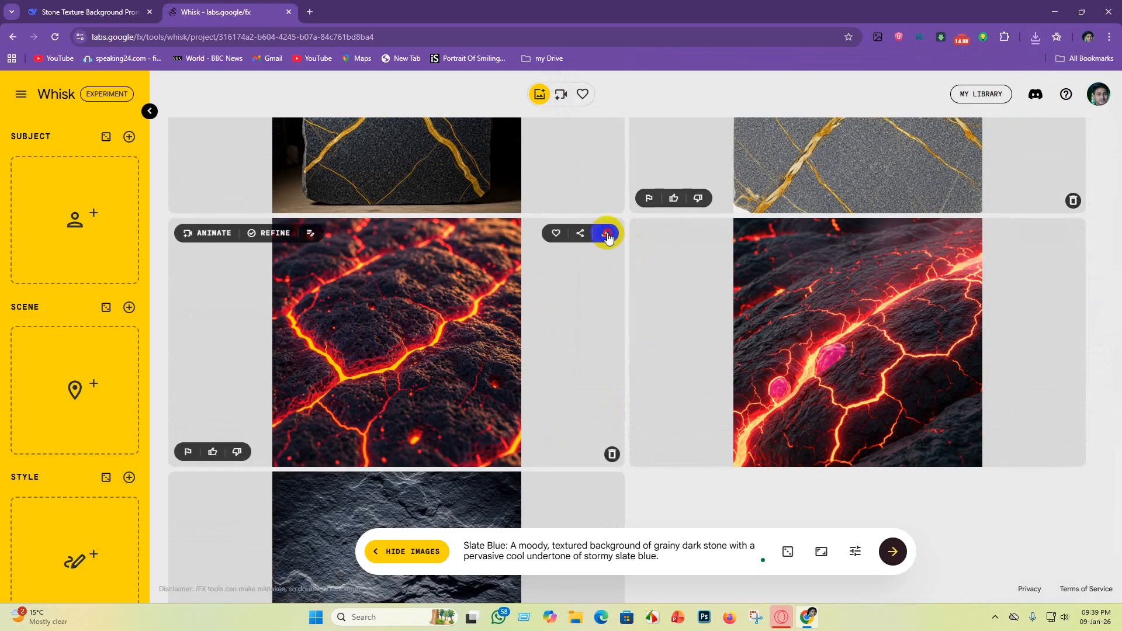
pyautogui.click(1016, 349)
# Step: Download the Slate Blue image into the texture background folder
pyautogui.scroll(-1, 582, 362)
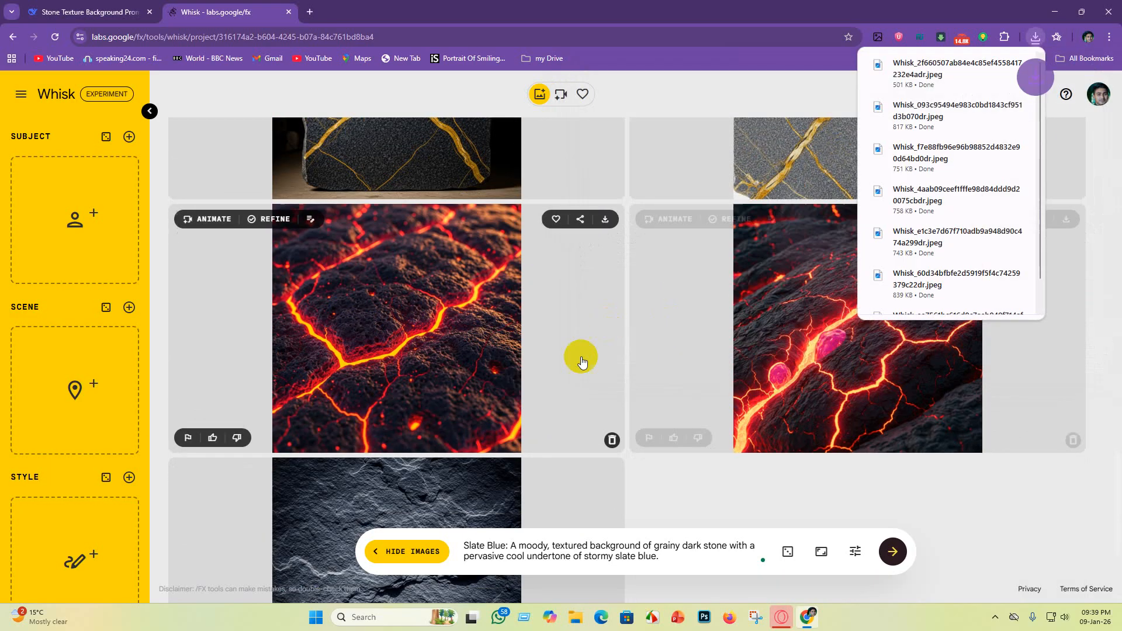
pyautogui.scroll(-3, 582, 363)
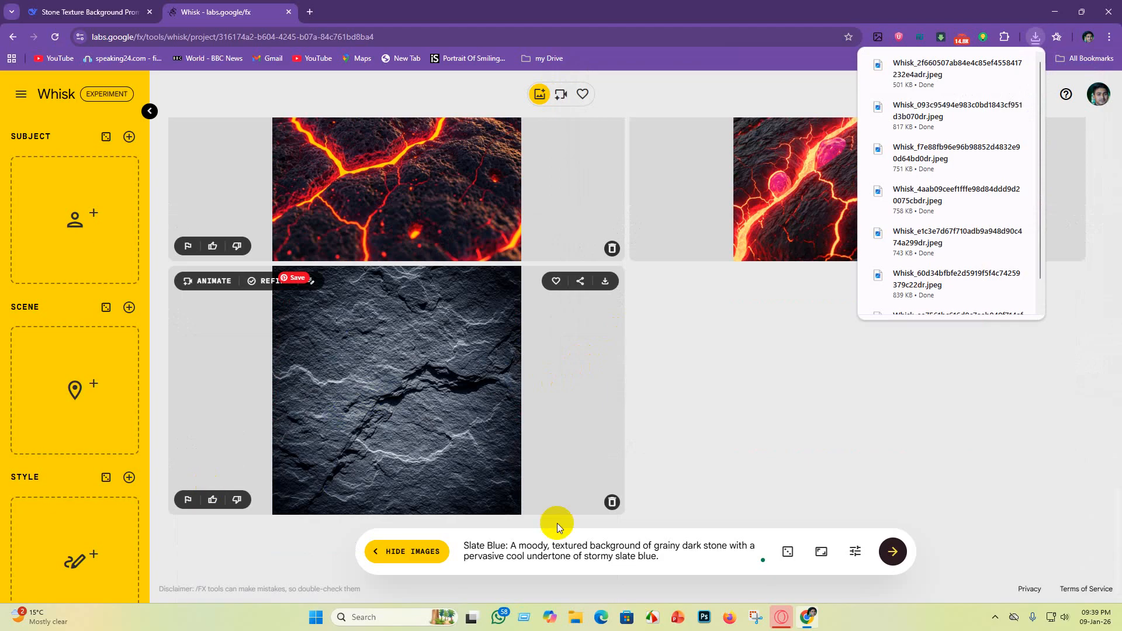
pyautogui.click(604, 281)
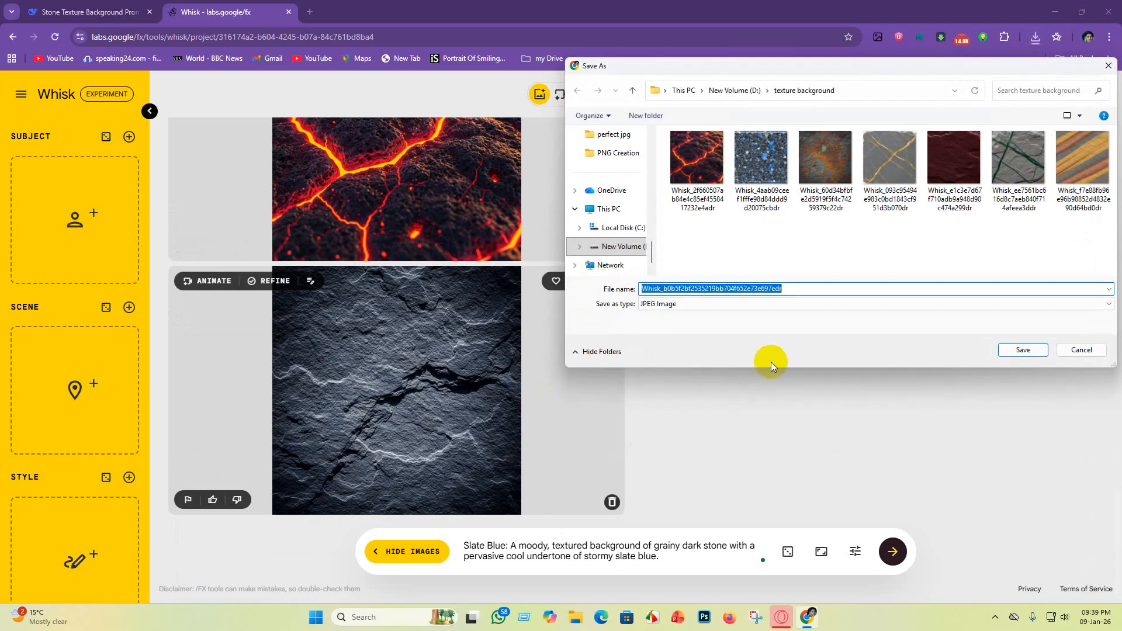
pyautogui.click(1021, 349)
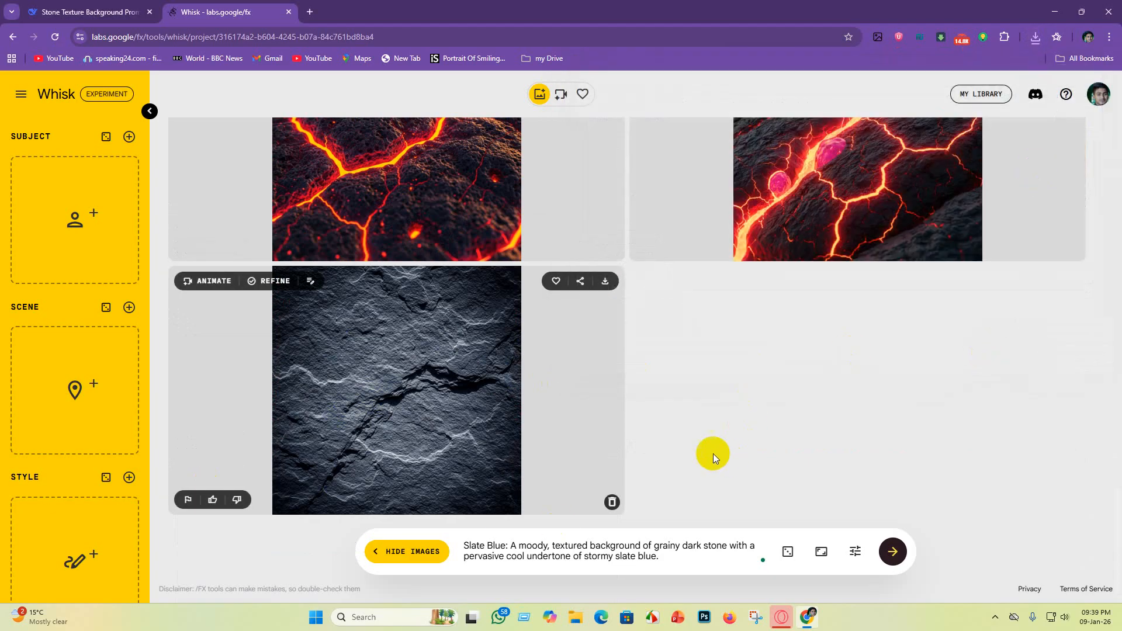
# Step: Ask DeepSeek for simpler prompts by sending the message "with simple and high qualitfull 10"
pyautogui.scroll(8, 699, 441)
pyautogui.click(87, 12)
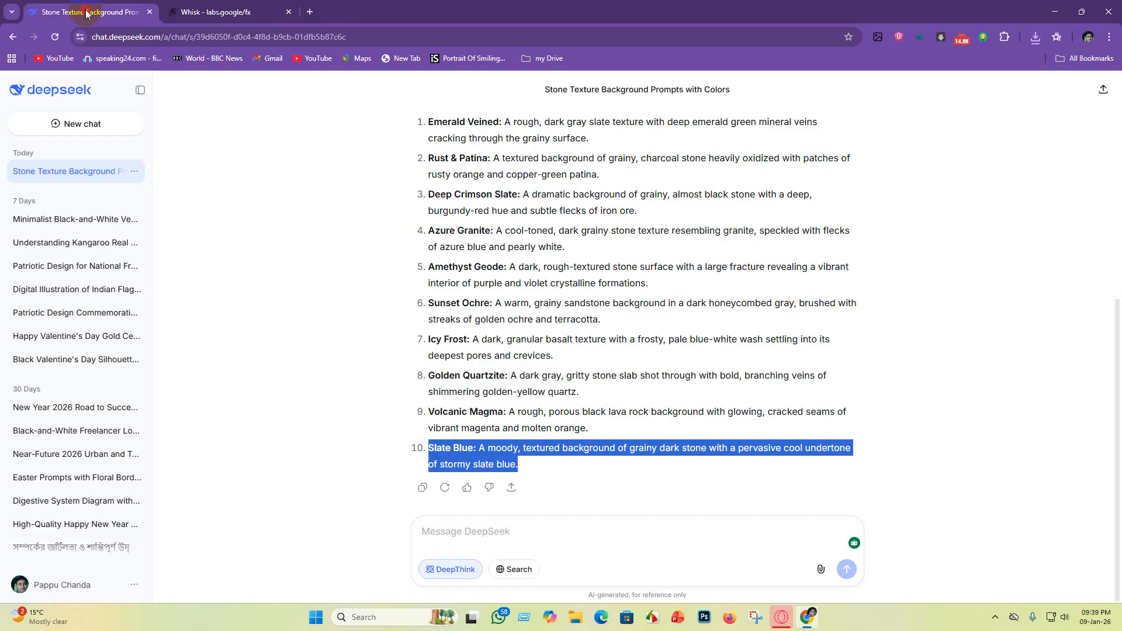
pyautogui.click(503, 532)
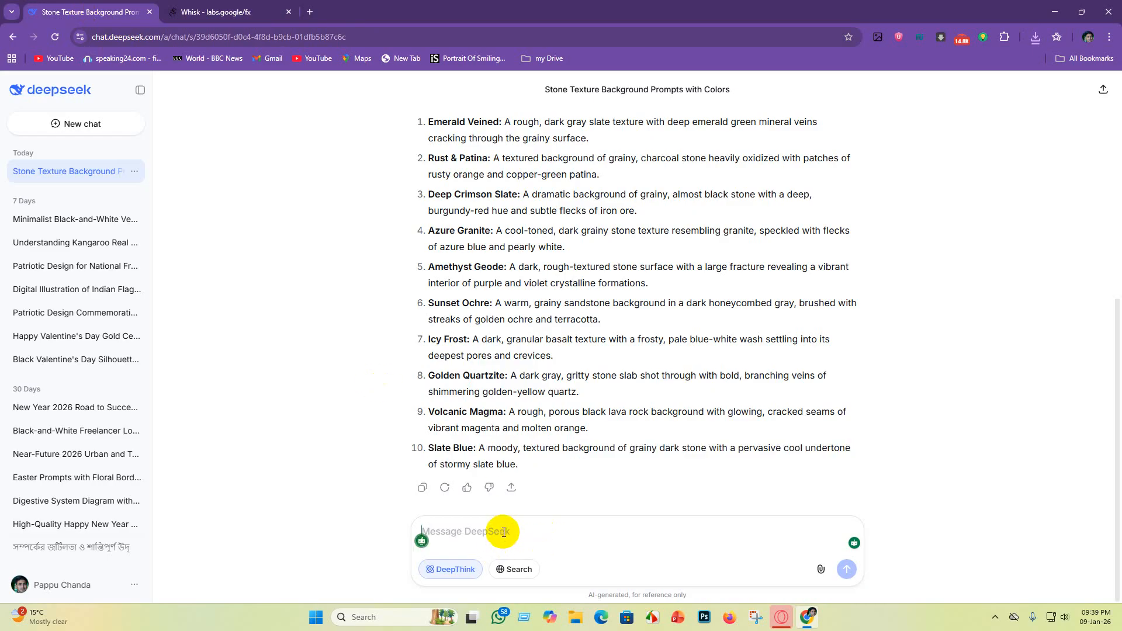
pyautogui.write('w')
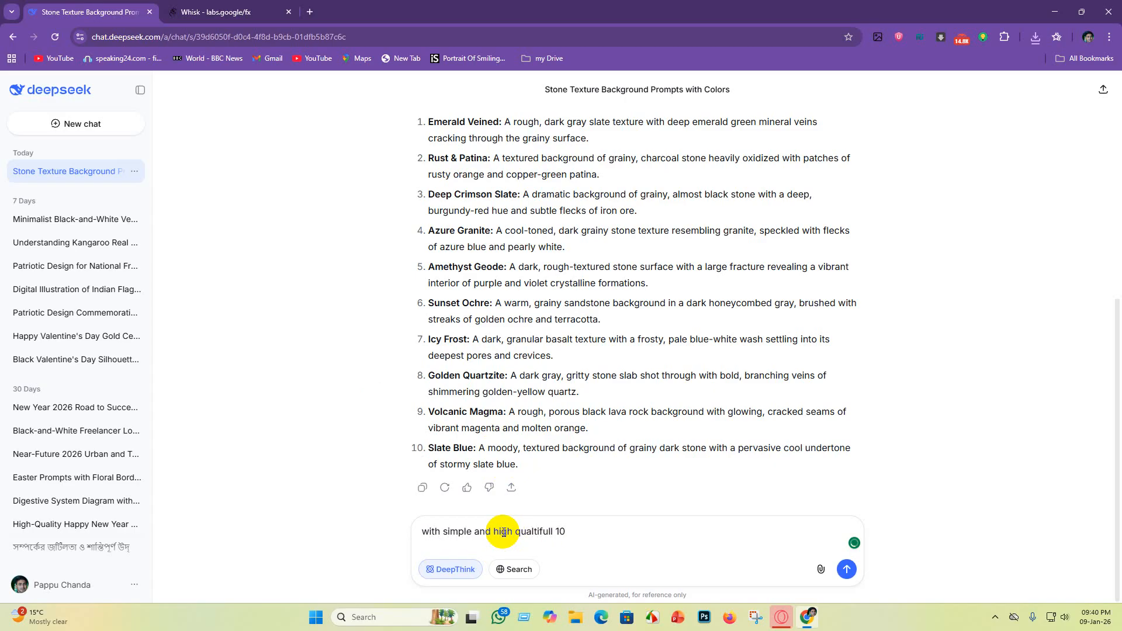
pyautogui.press('Return')
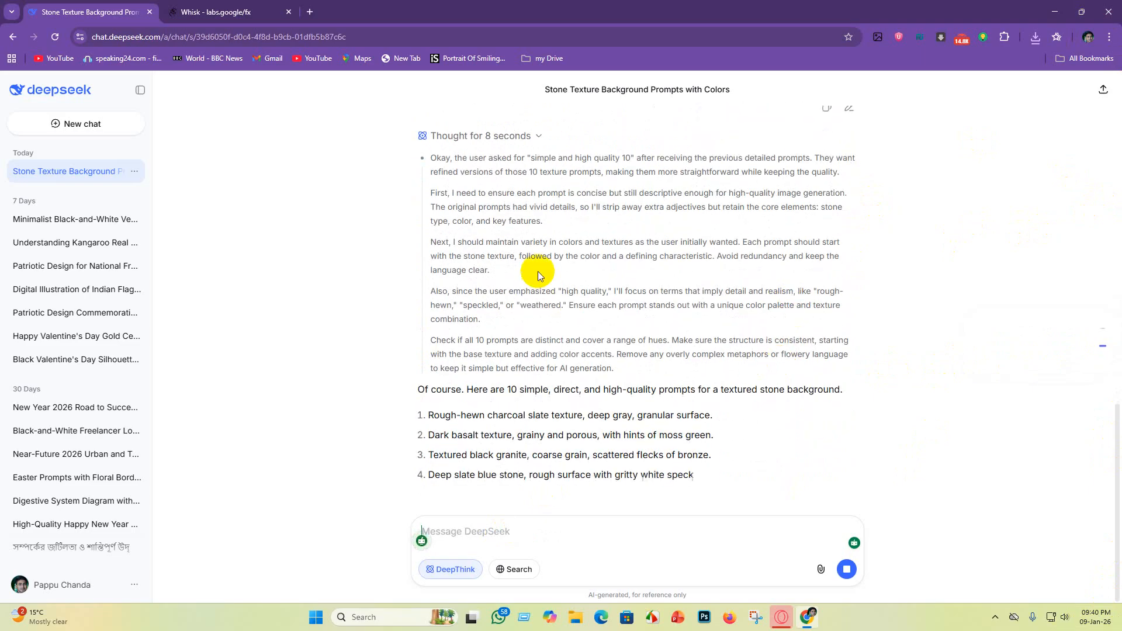
# Step: Generate images in Whisk from the first simple prompt, "Rough-hewn charcoal slate texture, deep gray, granular surface.", replacing the previous prompt
pyautogui.scroll(1, 689, 287)
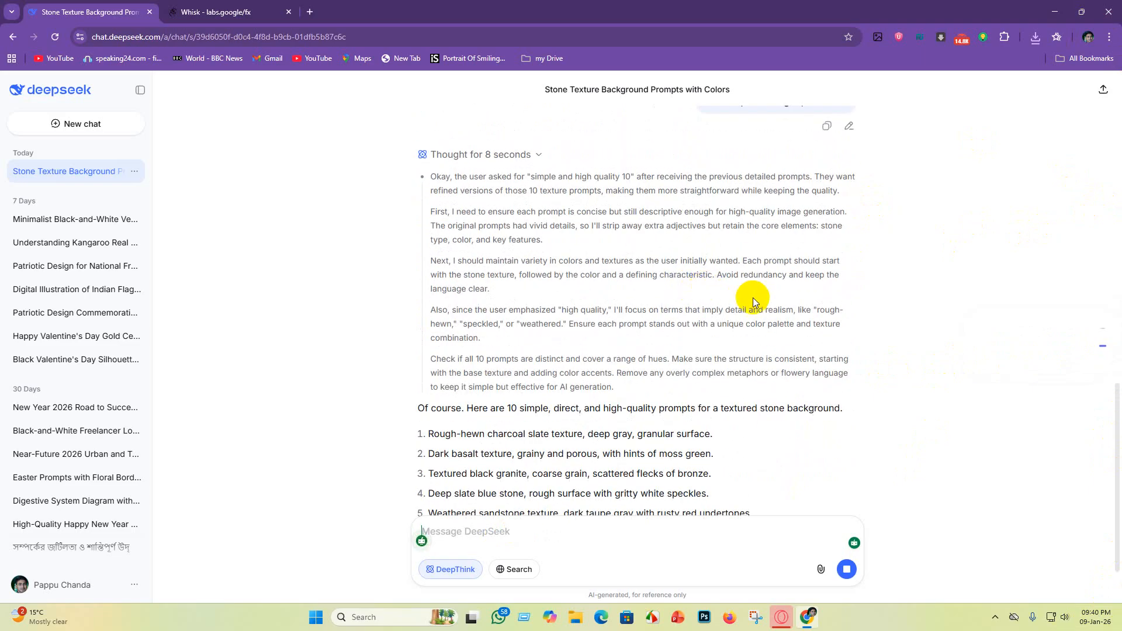
pyautogui.scroll(-3, 731, 328)
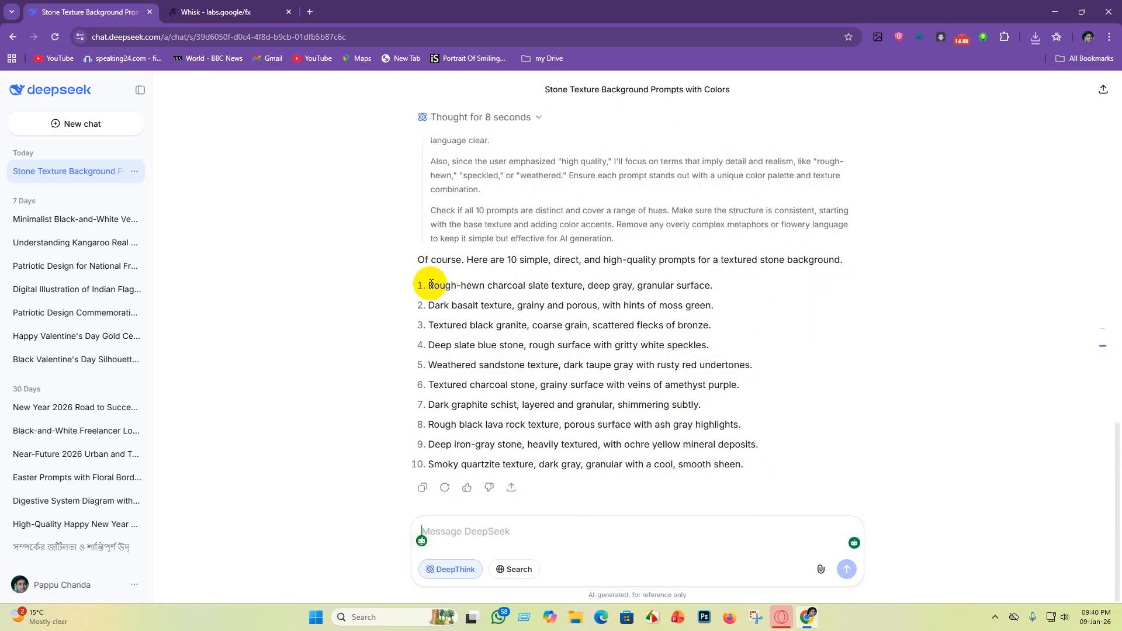
pyautogui.moveTo(428, 286); pyautogui.dragTo(707, 286)
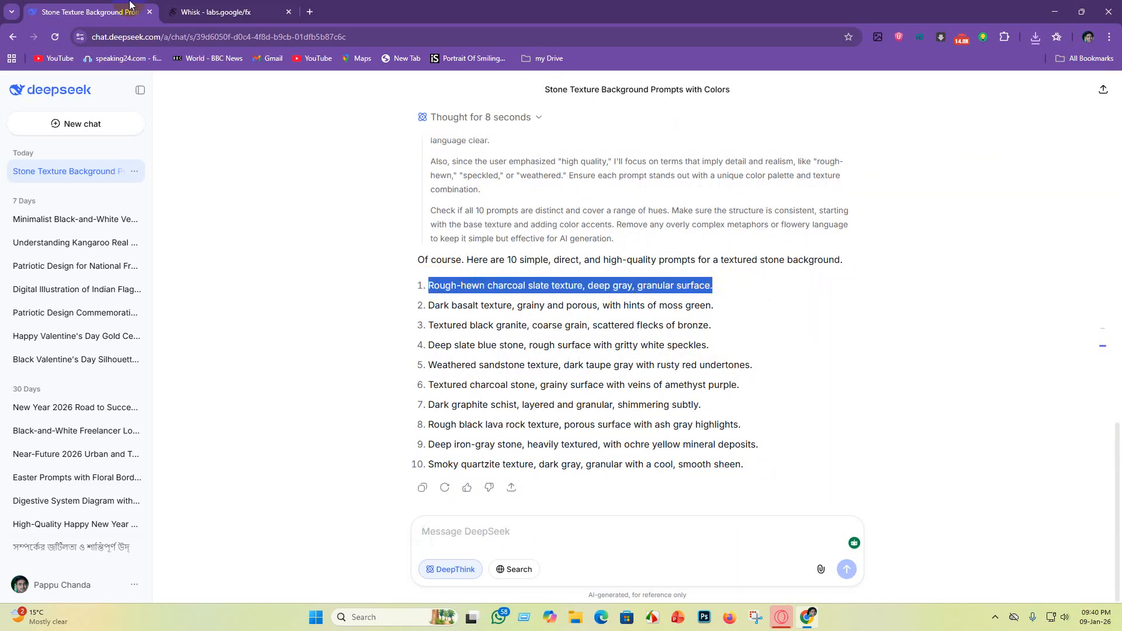
pyautogui.click(166, 13)
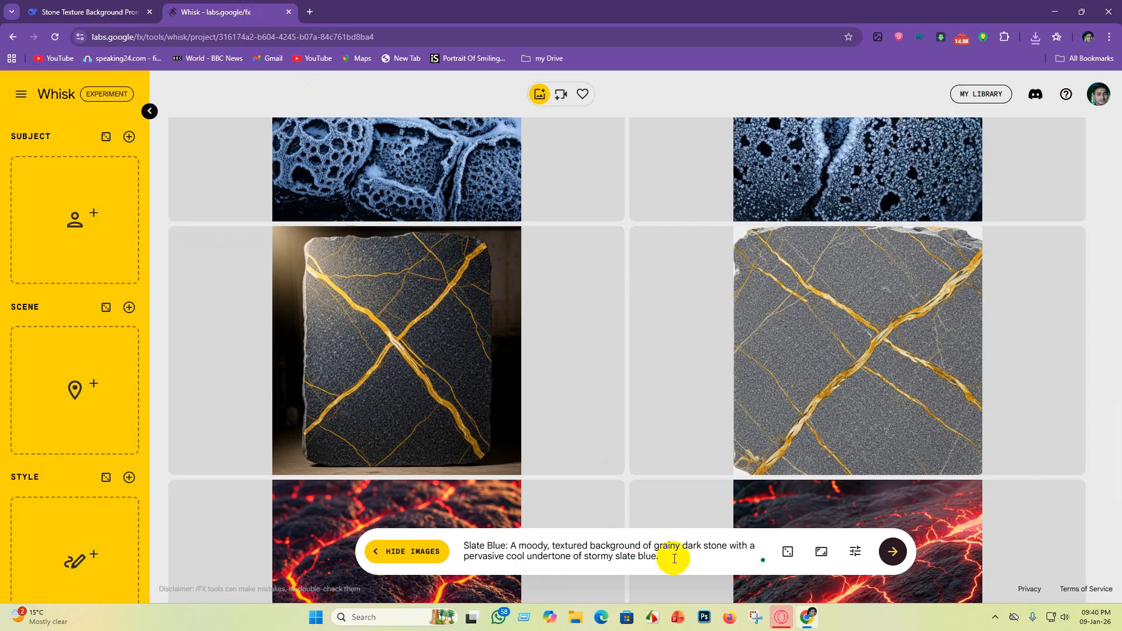
pyautogui.moveTo(676, 556); pyautogui.dragTo(330, 493)
pyautogui.press('BackSpace')
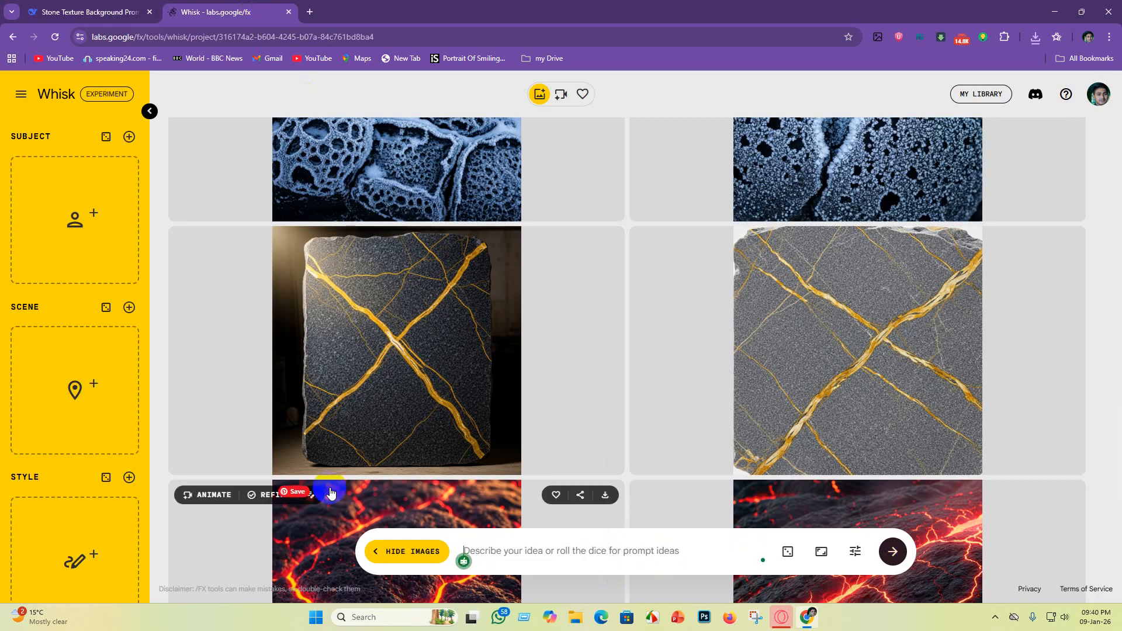
pyautogui.write('Rough-hewn charcoal slate texture, deep gray, granular surface.')
pyautogui.press('Return')
# Step: Replace the Whisk prompt with the second prompt, "Dark basalt texture, grainy and porous, with hints of moss green.", to generate images
pyautogui.click(107, 10)
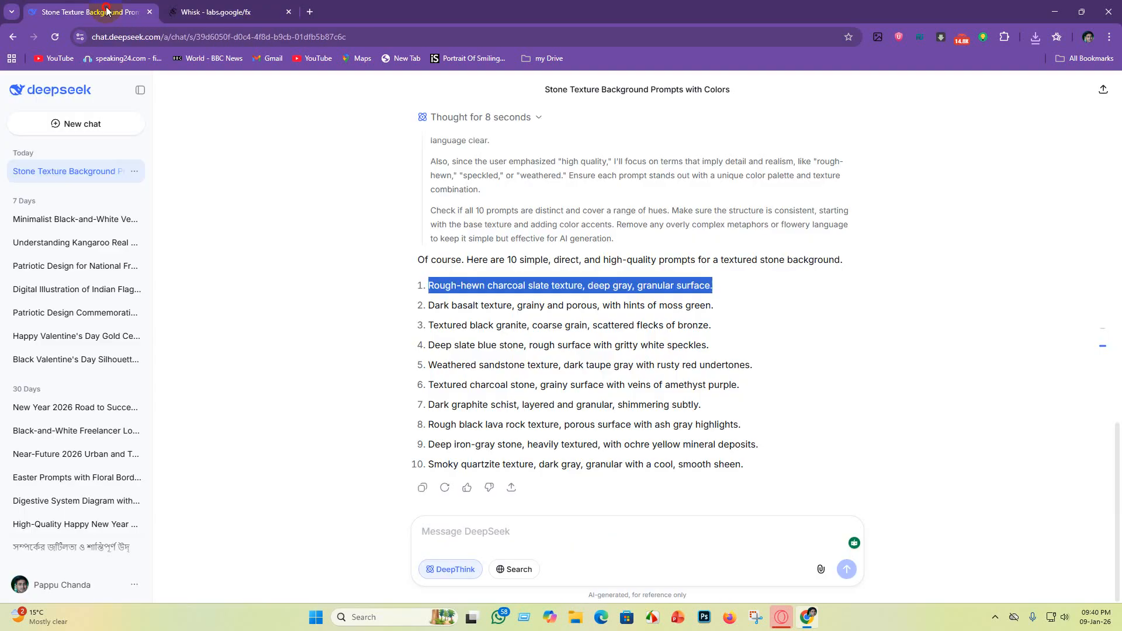
pyautogui.moveTo(429, 309); pyautogui.dragTo(735, 307)
pyautogui.hotkey('ctrl', 'c')
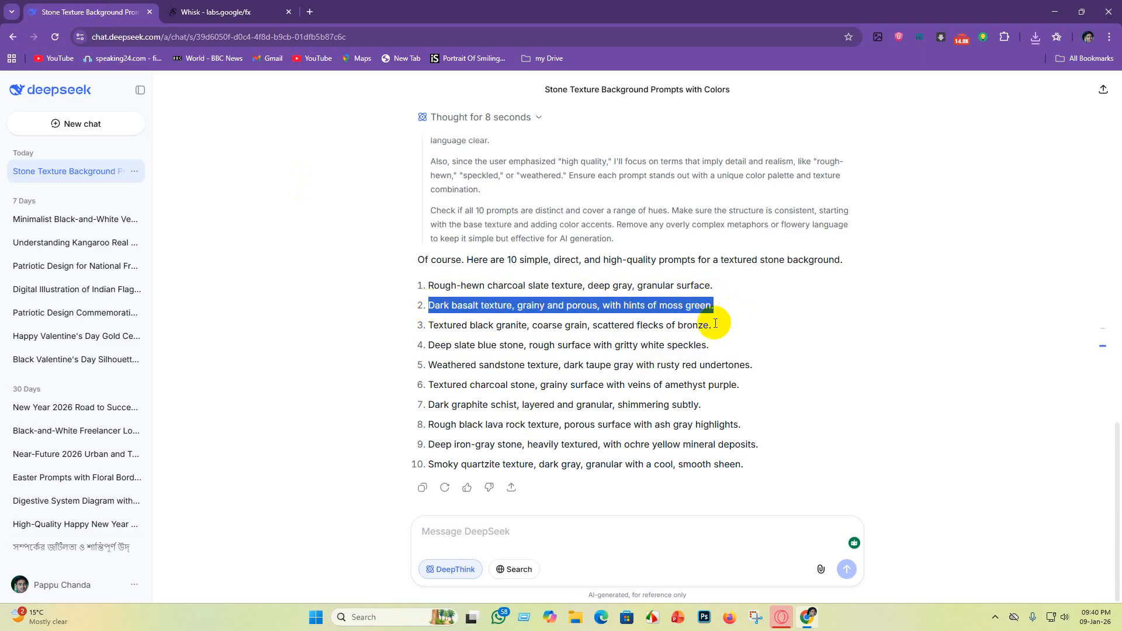
pyautogui.click(222, 12)
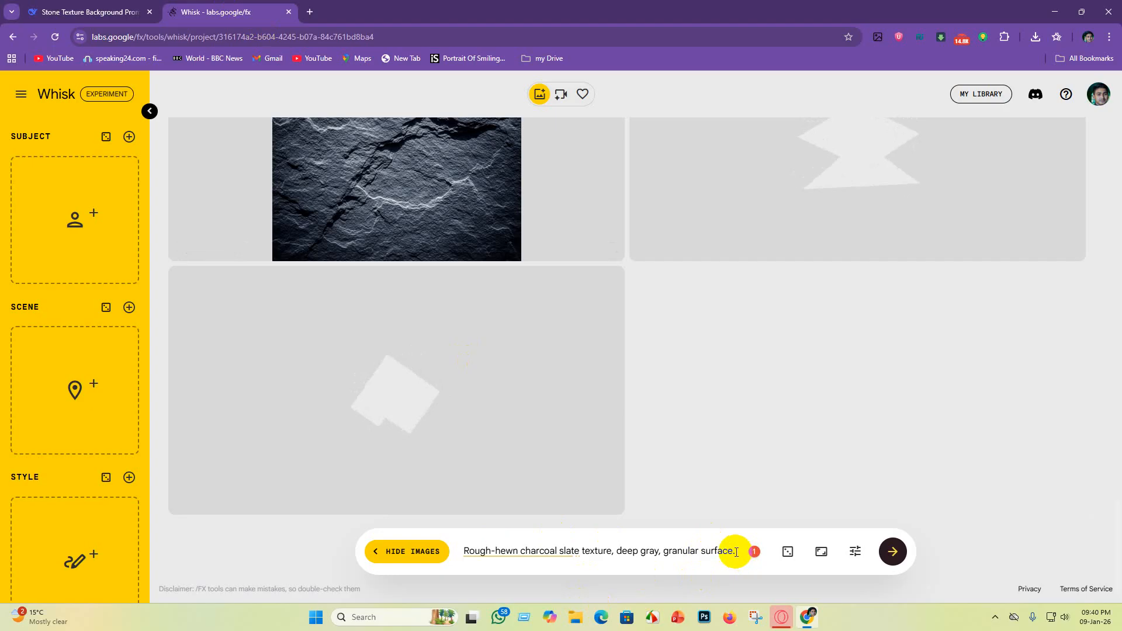
pyautogui.moveTo(736, 552); pyautogui.dragTo(447, 552)
pyautogui.press('BackSpace')
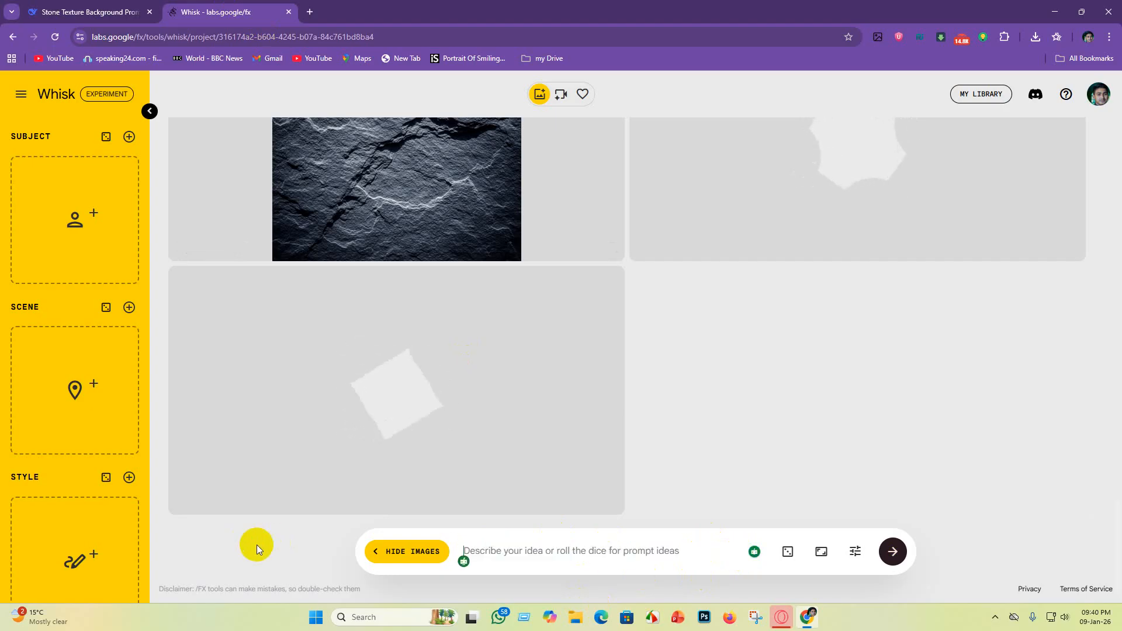
pyautogui.hotkey('ctrl', 'v')
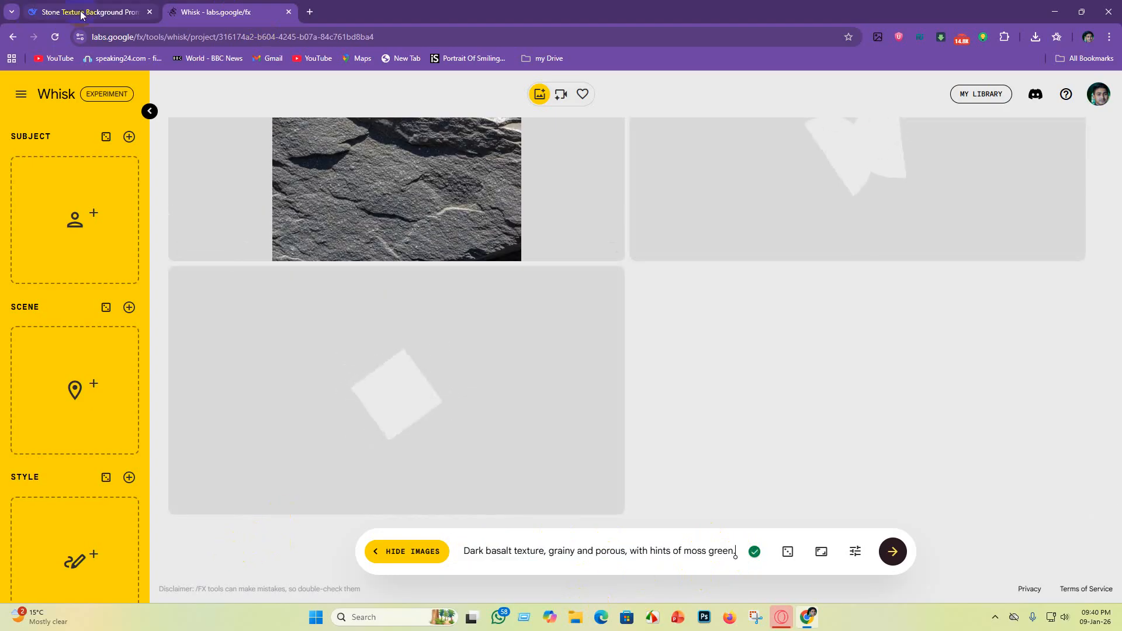
# Step: Replace the Whisk prompt with the third prompt, "Textured black granite, coarse grain, scattered flecks of bronze.", to generate images
pyautogui.click(56, 19)
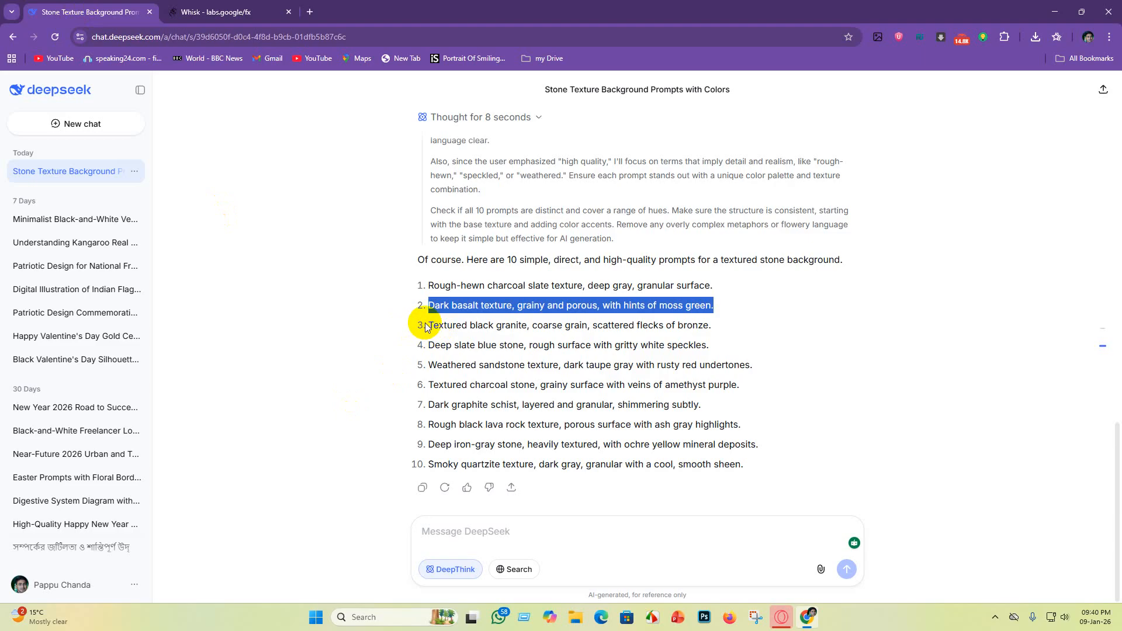
pyautogui.moveTo(426, 326); pyautogui.dragTo(742, 328)
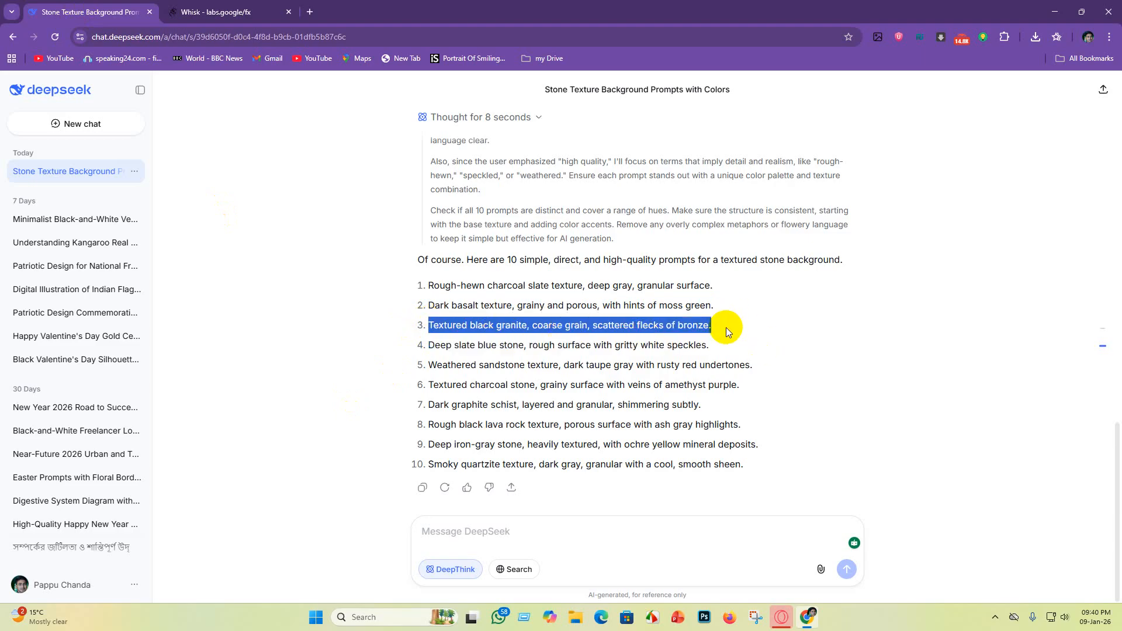
pyautogui.click(237, 13)
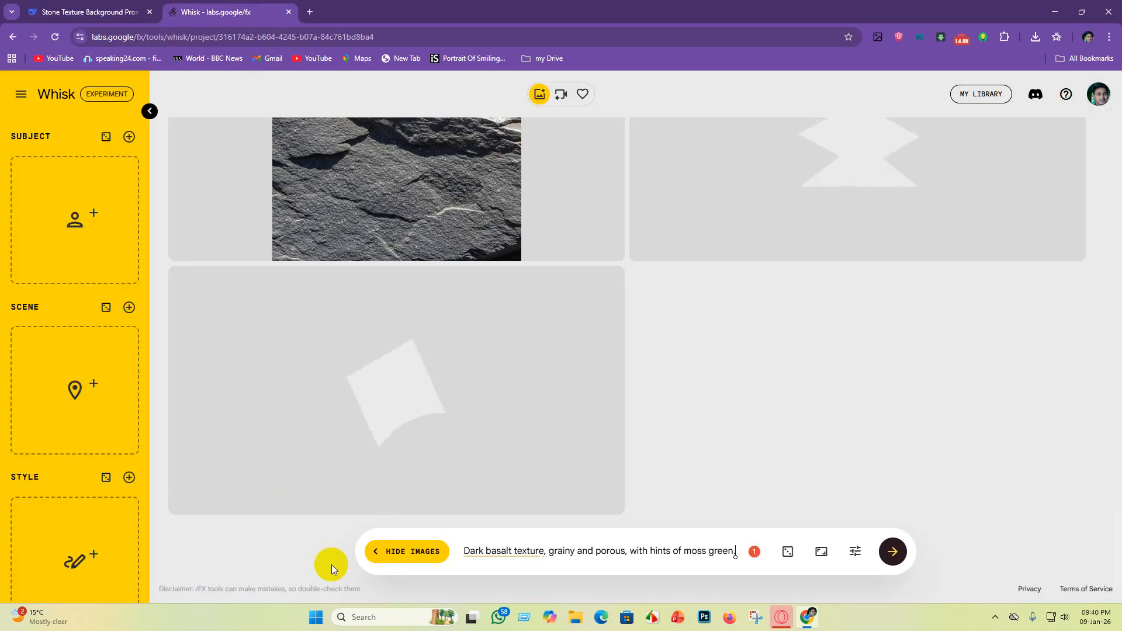
pyautogui.moveTo(741, 551); pyautogui.dragTo(318, 524)
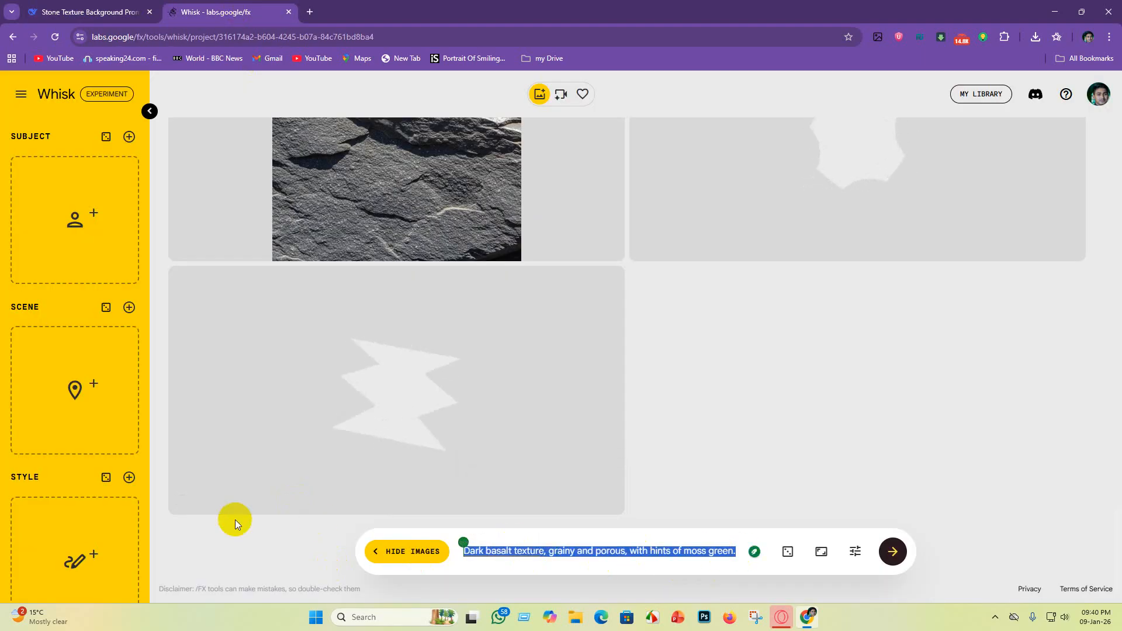
pyautogui.press('BackSpace')
pyautogui.hotkey('ctrl', 'v')
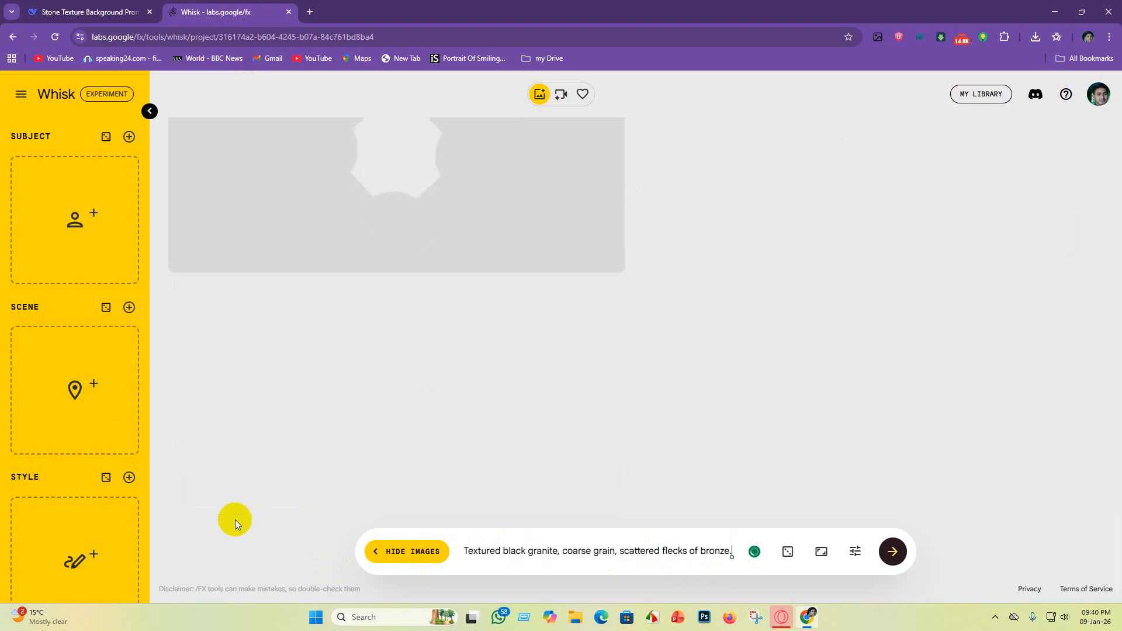
# Step: Replace the Whisk prompt with the fourth prompt, "Deep slate blue stone, rough surface with gritty white speckles.", to generate images
pyautogui.click(70, 12)
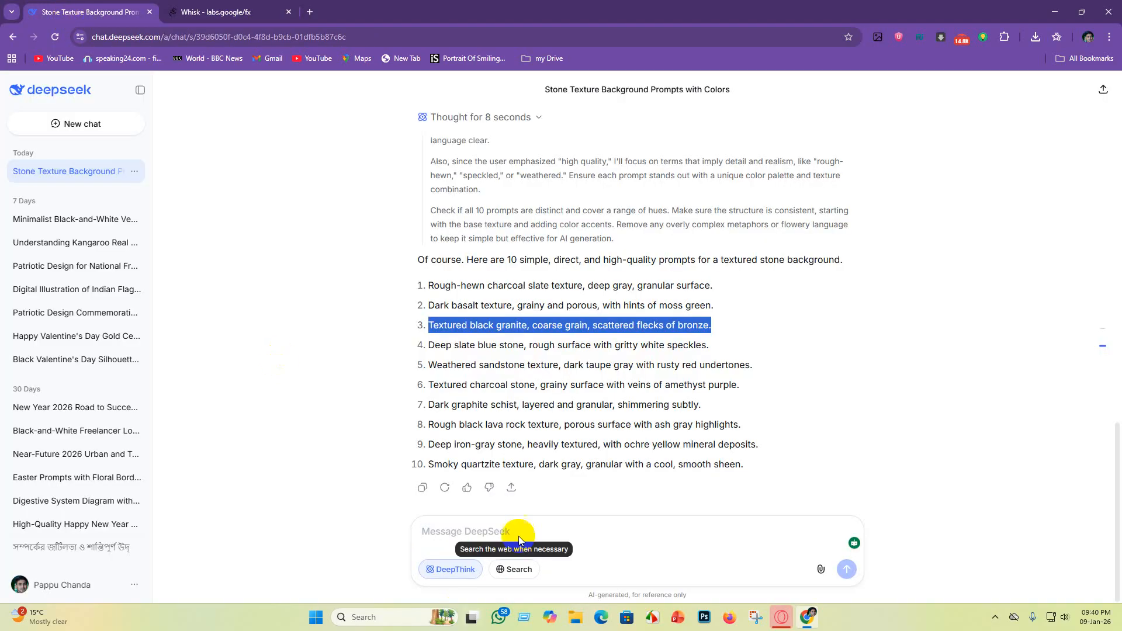
pyautogui.moveTo(427, 345); pyautogui.dragTo(732, 353)
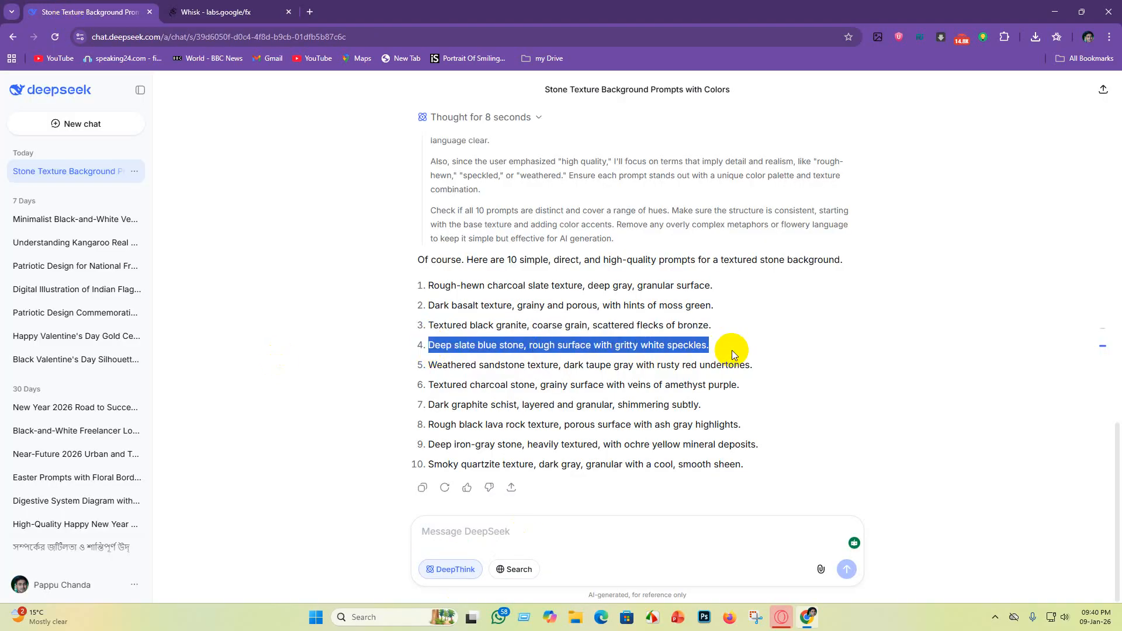
pyautogui.click(222, 12)
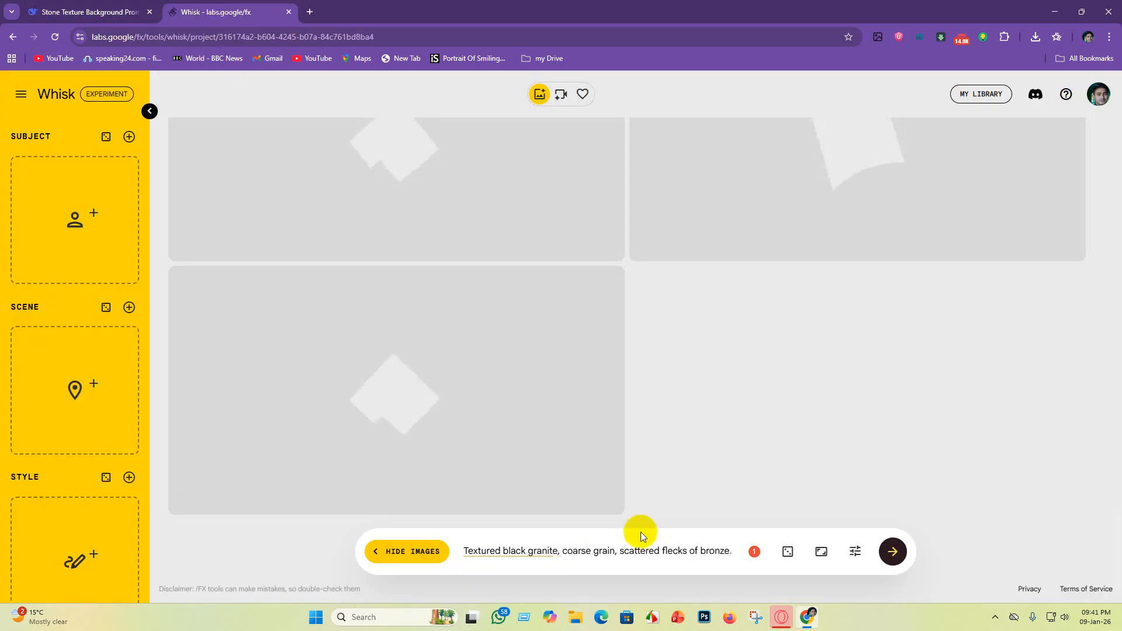
pyautogui.moveTo(730, 551); pyautogui.dragTo(225, 545)
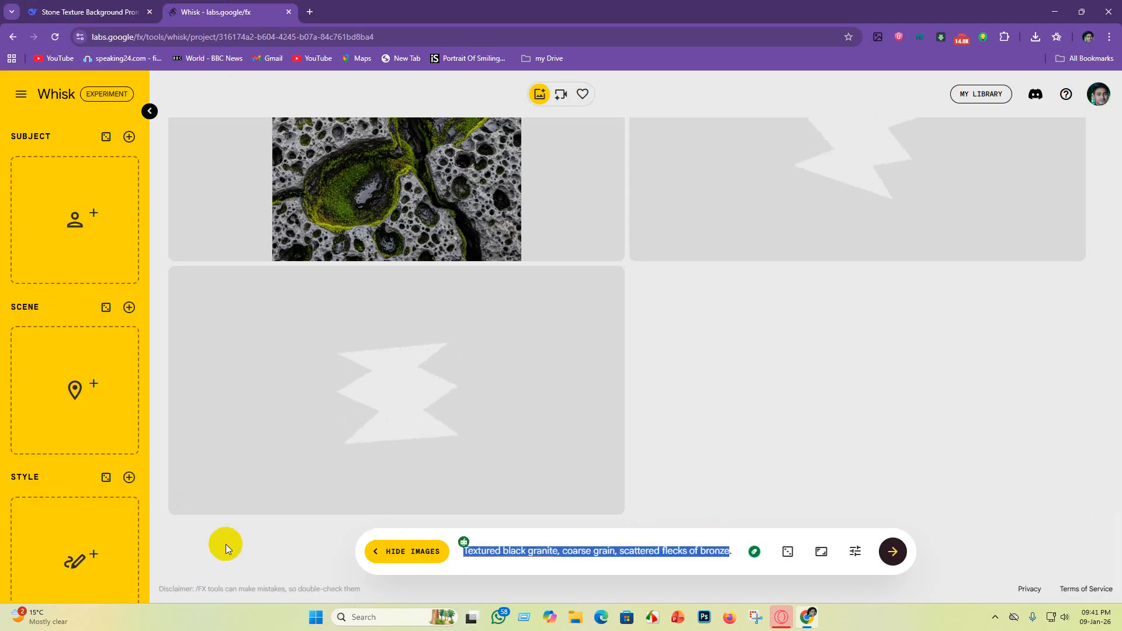
pyautogui.press('BackSpace')
pyautogui.hotkey('ctrl', 'v')
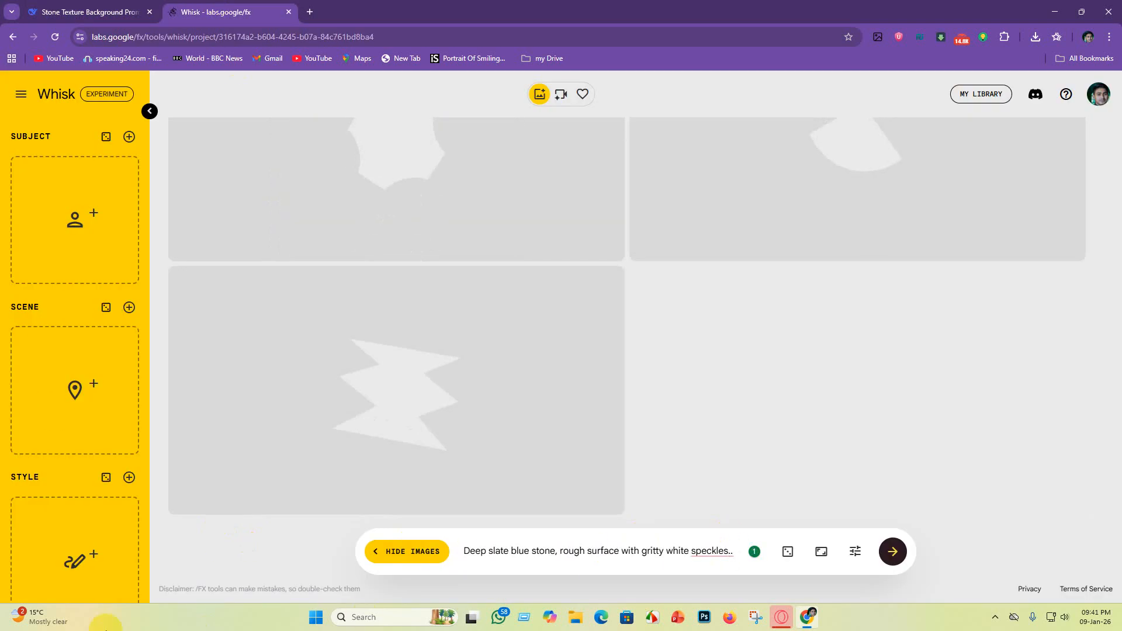
# Step: Replace the Whisk prompt with the fifth prompt, "Weathered sandstone texture, dark taupe gray with rusty red undertones.", to generate images
pyautogui.click(110, 6)
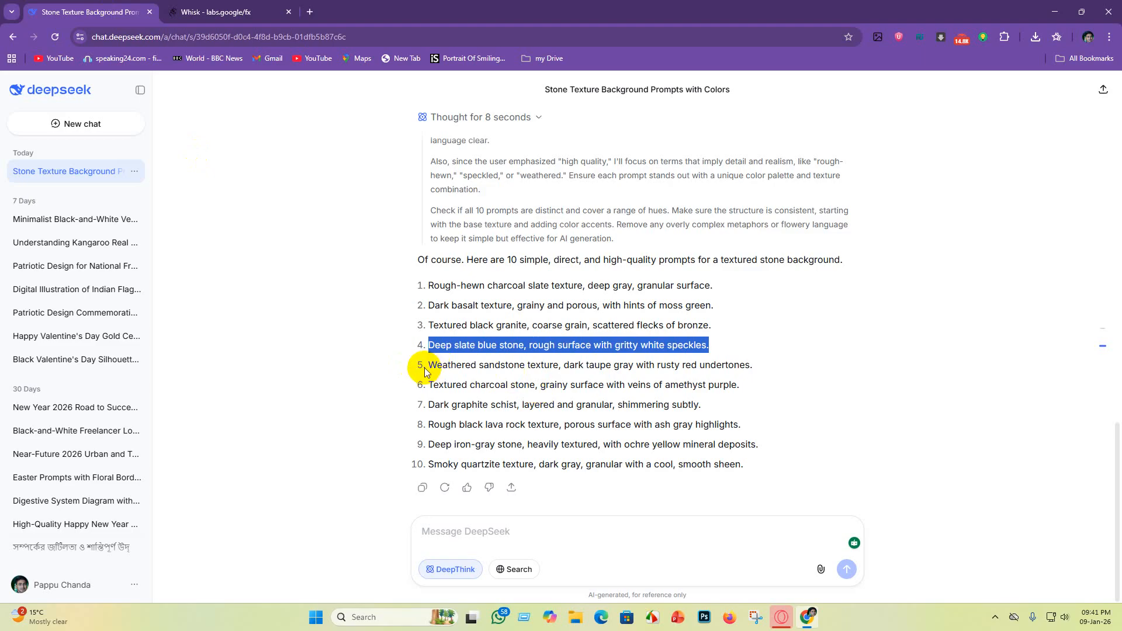
pyautogui.moveTo(427, 366); pyautogui.dragTo(776, 366)
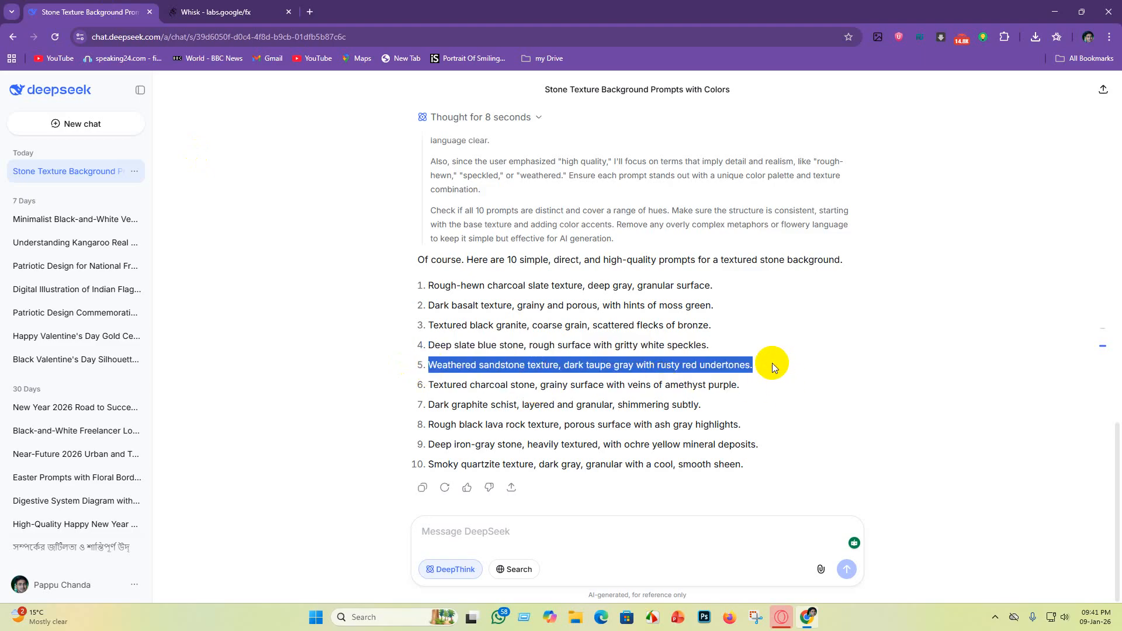
pyautogui.click(213, 12)
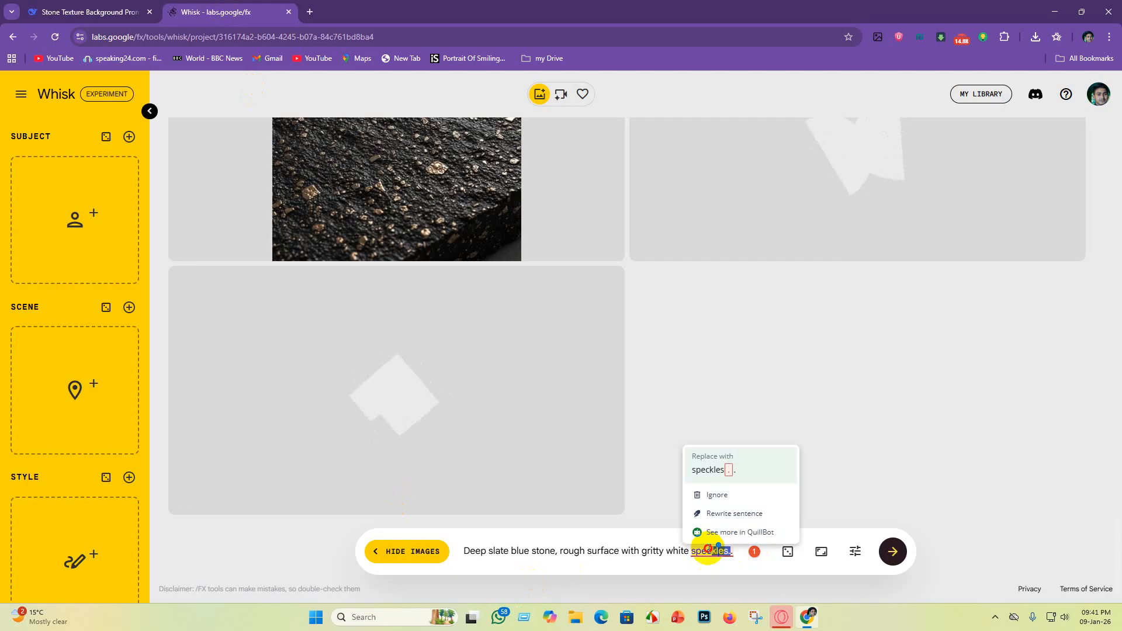
pyautogui.moveTo(731, 551); pyautogui.dragTo(293, 528)
pyautogui.press('BackSpace')
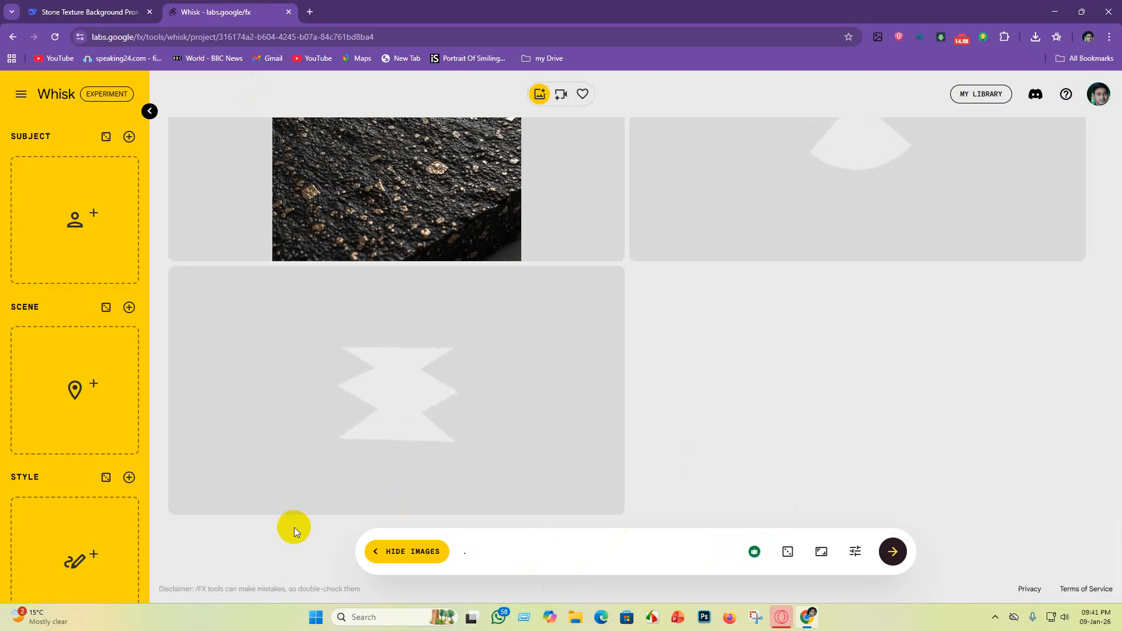
pyautogui.hotkey('ctrl', 'v')
# Step: Replace the Whisk prompt with the sixth prompt, "Textured charcoal stone, grainy surface with veins of amethyst purple.", to generate images
pyautogui.click(88, 11)
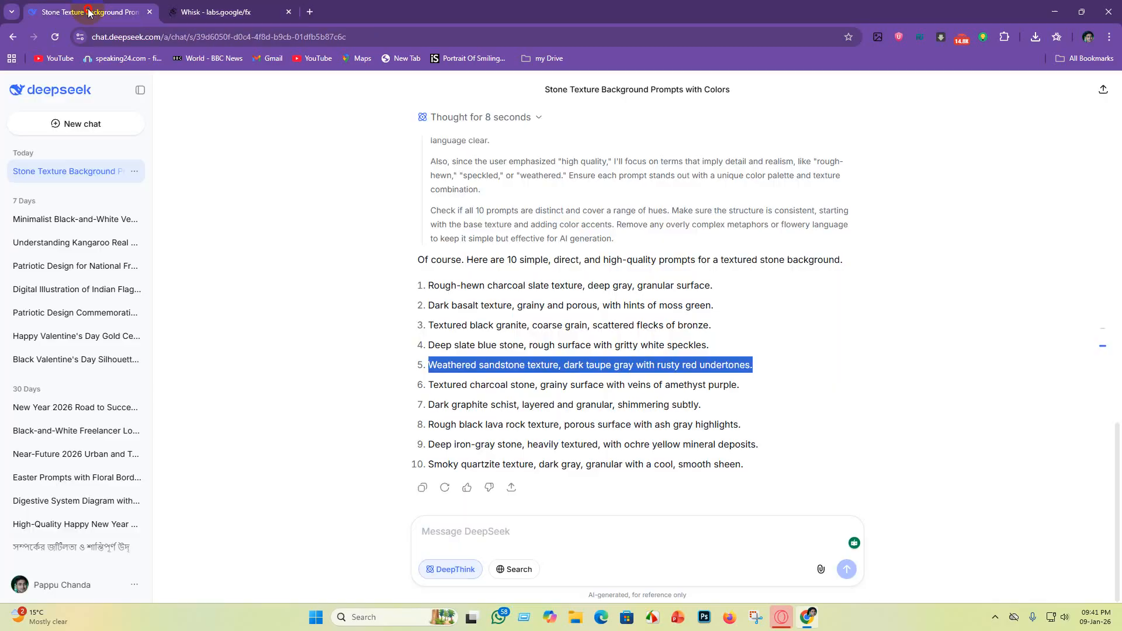
pyautogui.moveTo(428, 384); pyautogui.dragTo(763, 383)
pyautogui.hotkey('ctrl', 'c')
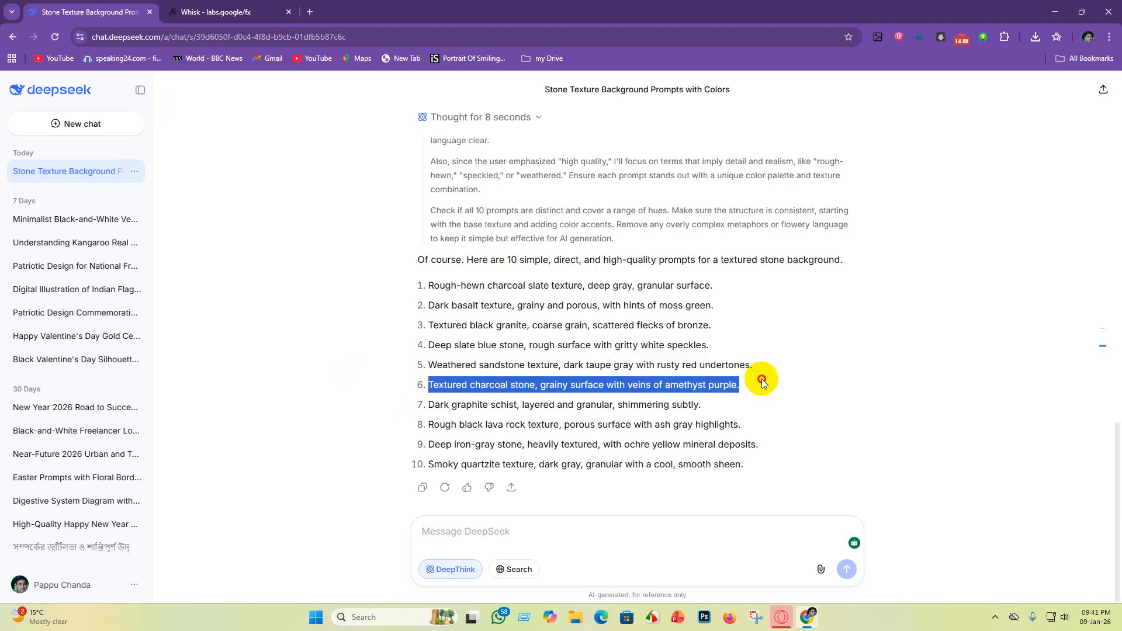
pyautogui.click(216, 11)
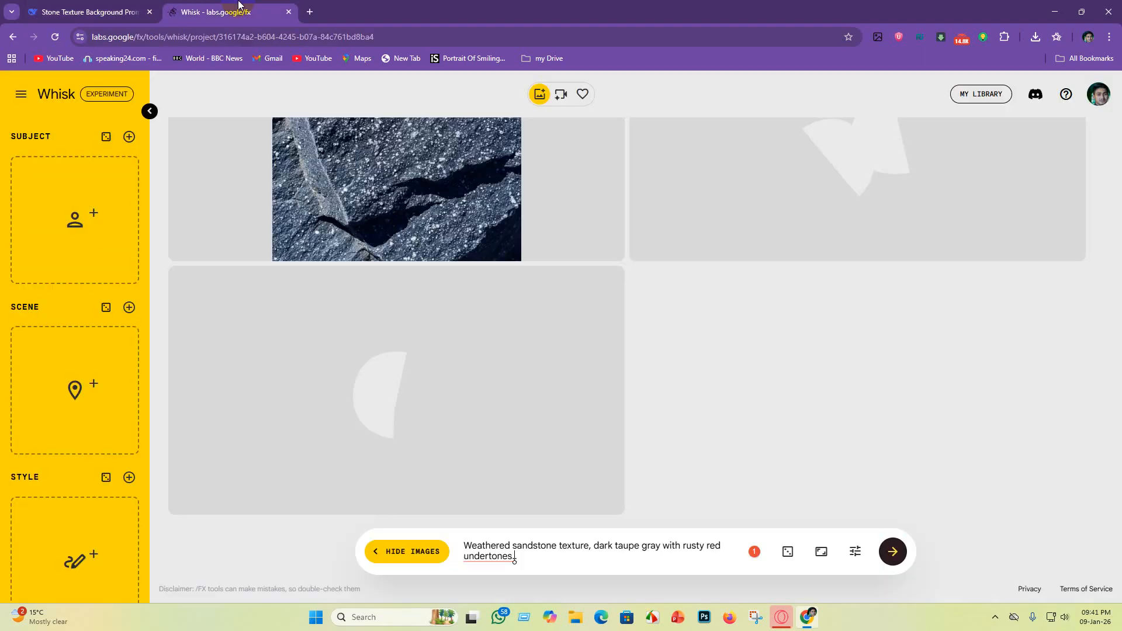
pyautogui.moveTo(566, 558); pyautogui.dragTo(345, 519)
pyautogui.press('BackSpace')
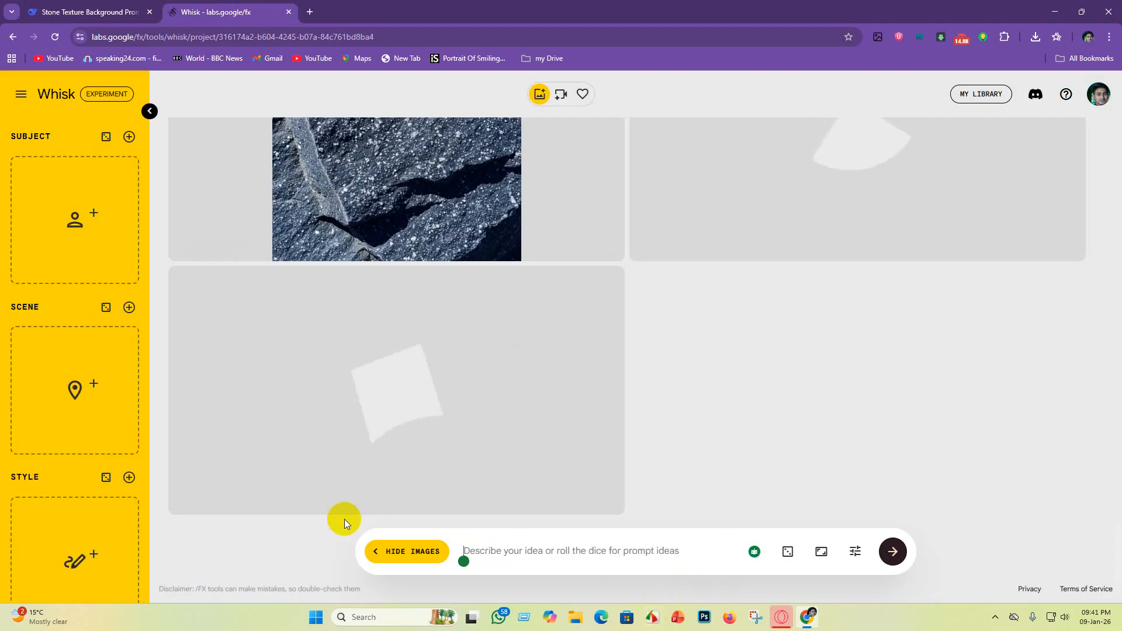
pyautogui.hotkey('ctrl', 'v')
pyautogui.press('Return')
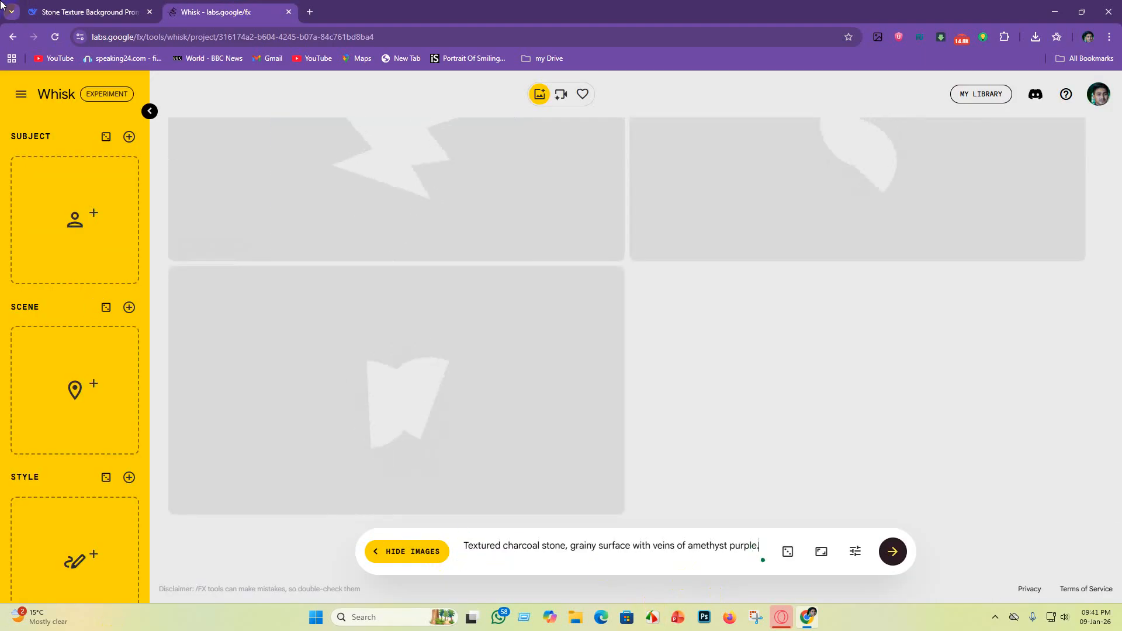
# Step: Replace the Whisk prompt with the seventh prompt, "Dark graphite schist, layered and granular, shimmering subtly.", to generate images
pyautogui.click(66, 7)
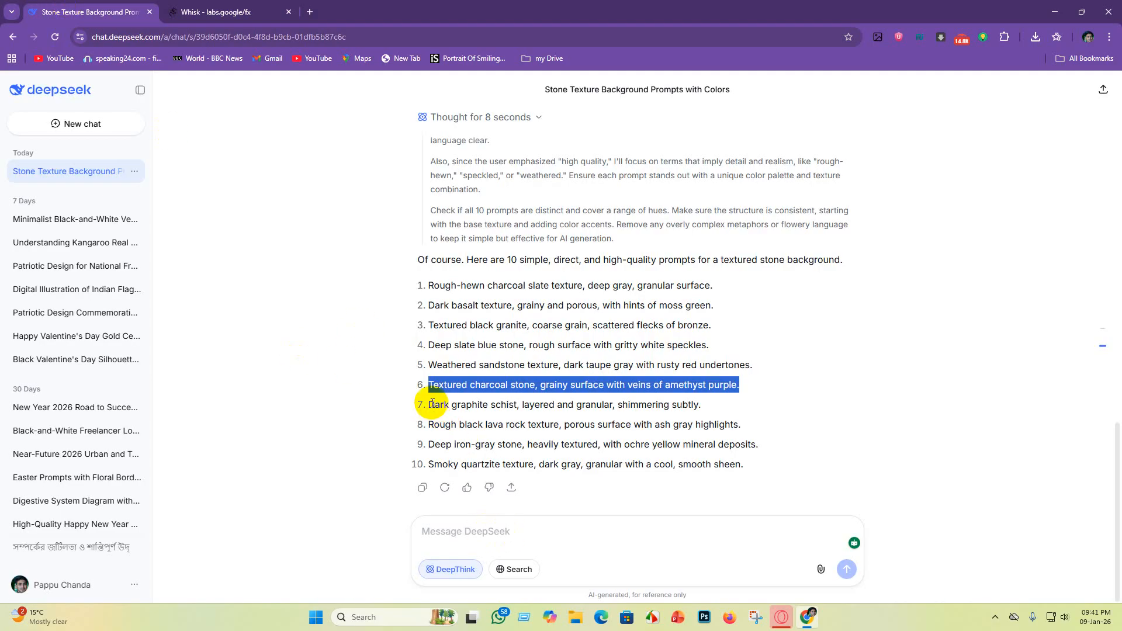
pyautogui.moveTo(431, 404); pyautogui.dragTo(713, 410)
pyautogui.hotkey('ctrl', 'c')
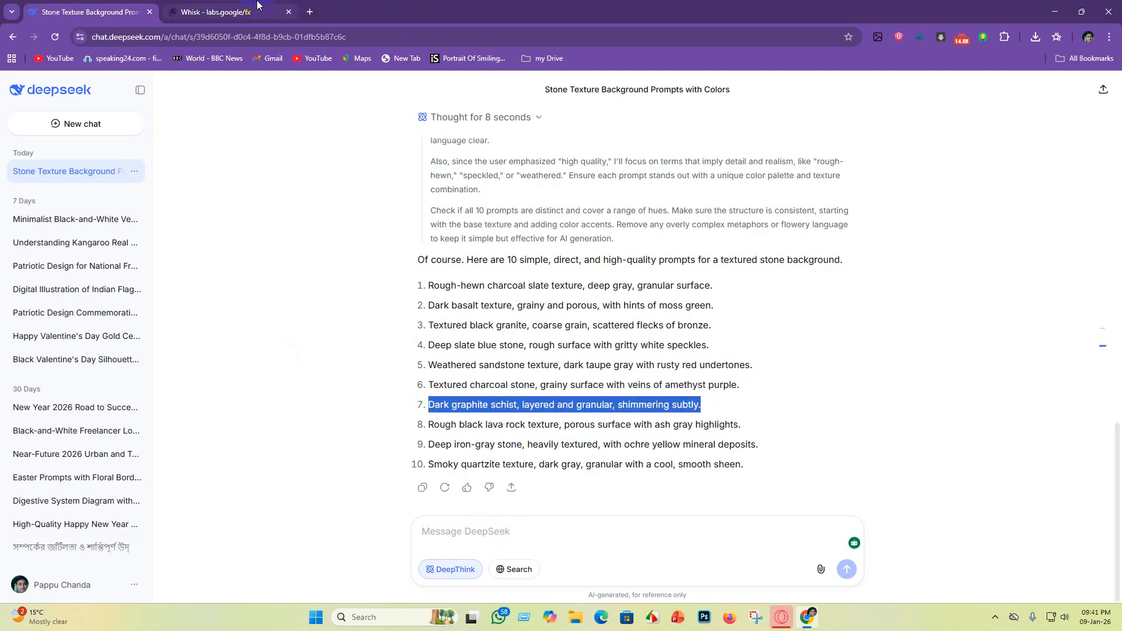
pyautogui.click(228, 12)
pyautogui.moveTo(762, 546); pyautogui.dragTo(188, 547)
pyautogui.press('BackSpace')
pyautogui.hotkey('ctrl', 'v')
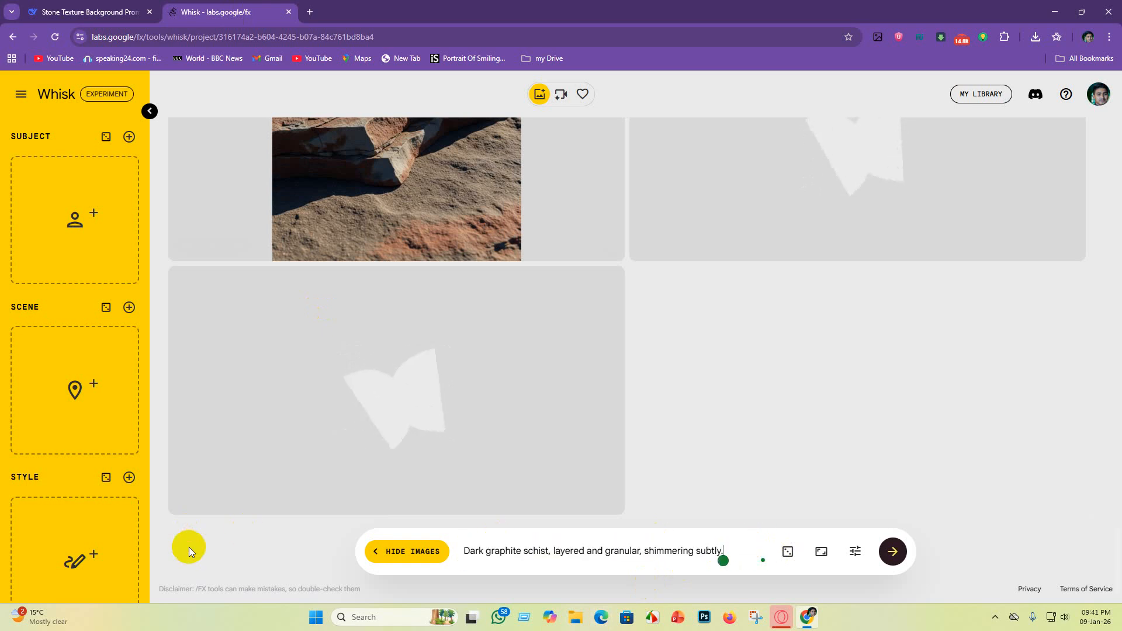
# Step: Replace the Whisk prompt with the eighth prompt, "Rough black lava rock texture, porous surface with ash gray highlights.", to generate images
pyautogui.click(88, 11)
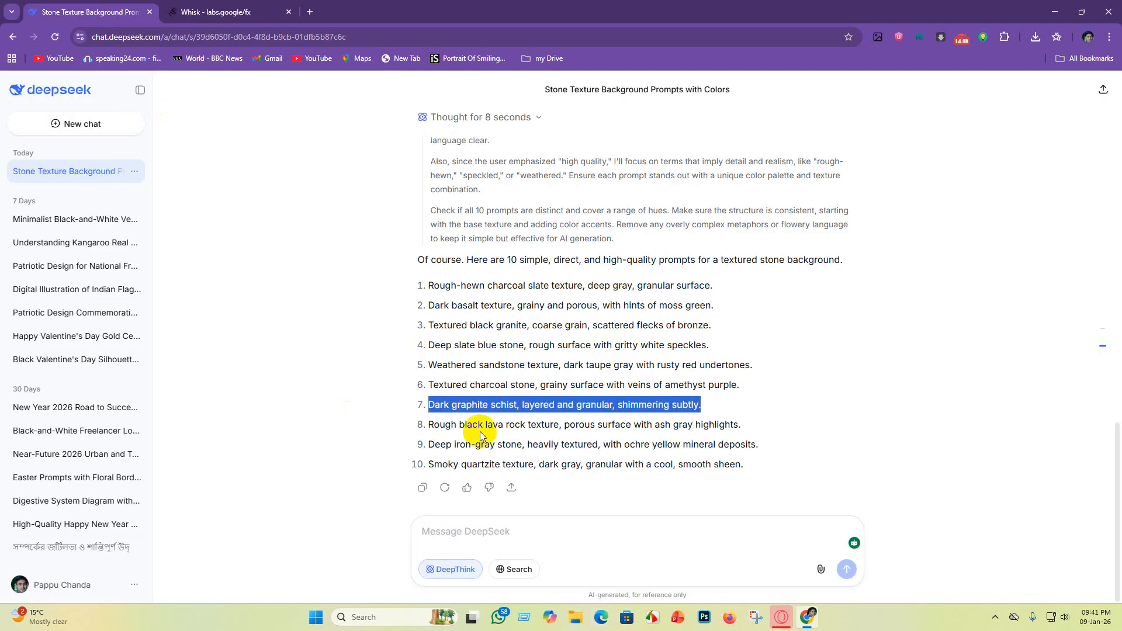
pyautogui.moveTo(428, 425); pyautogui.dragTo(782, 429)
pyautogui.hotkey('ctrl', 'c')
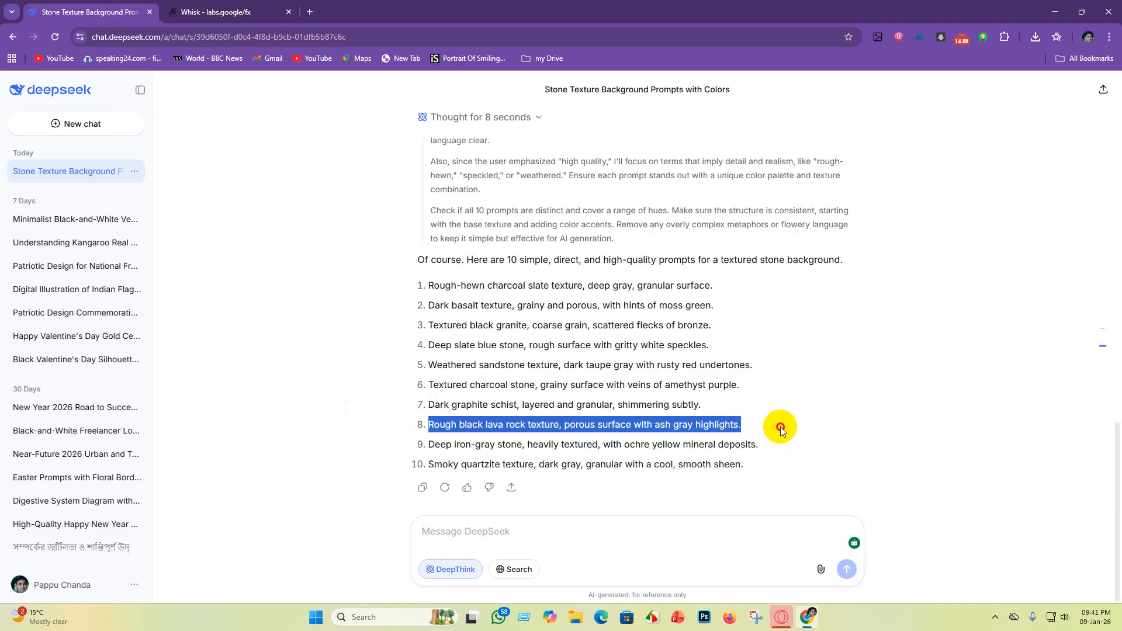
pyautogui.click(216, 11)
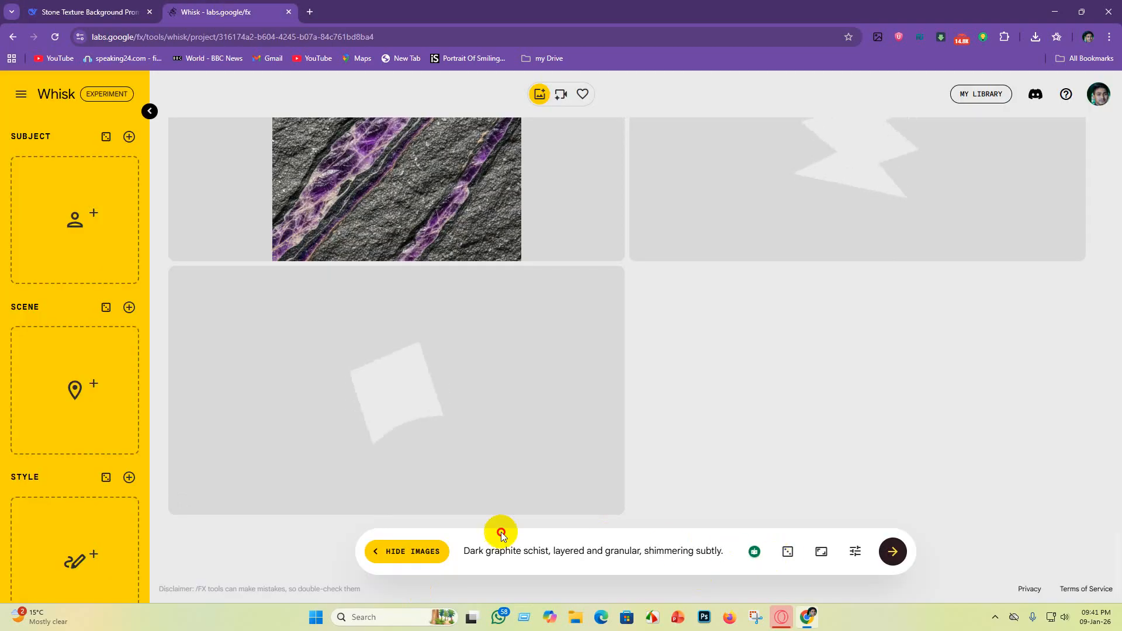
pyautogui.moveTo(724, 551); pyautogui.dragTo(702, 553)
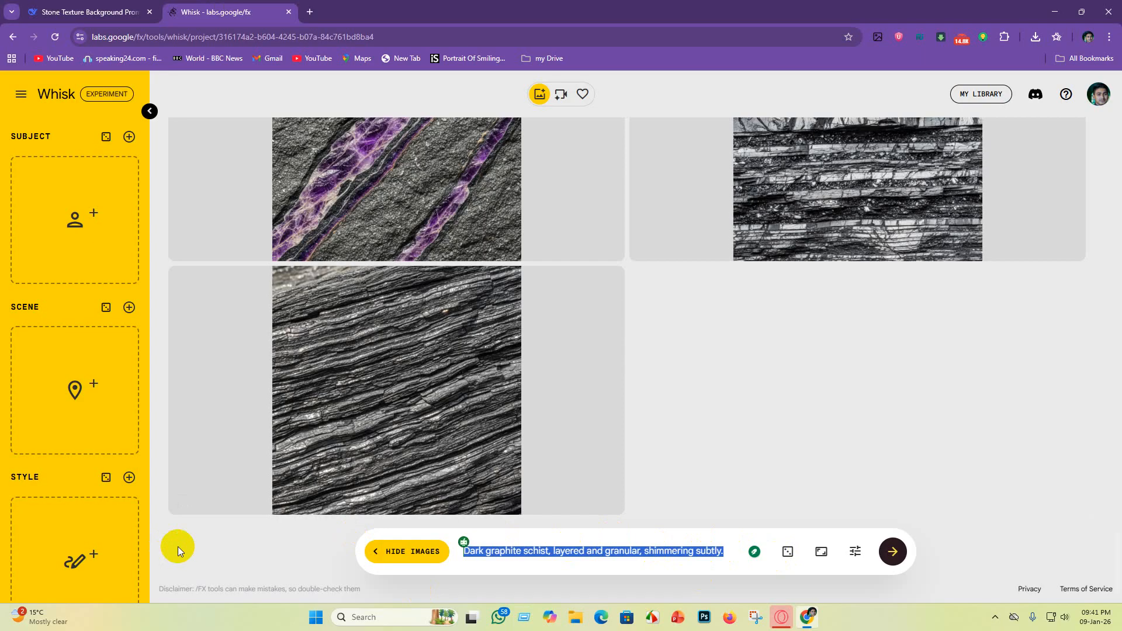
pyautogui.press('BackSpace')
pyautogui.hotkey('ctrl', 'v')
pyautogui.press('Return')
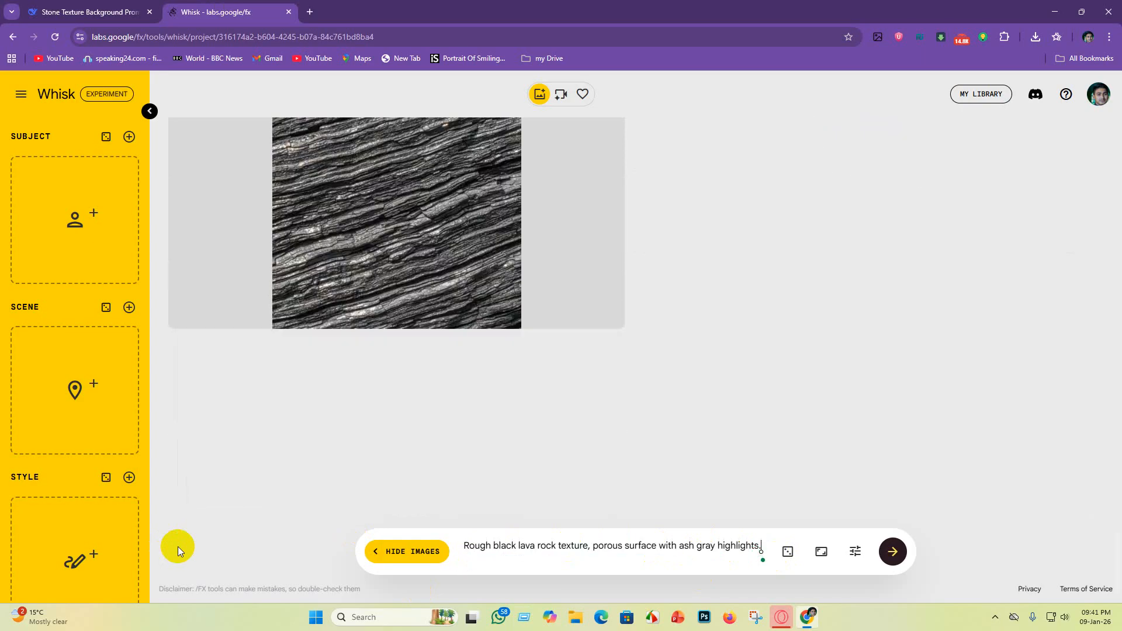
# Step: Replace the Whisk prompt with the ninth prompt, "Deep iron-gray stone, heavily textured, with ochre yellow mineral deposits.", to generate images
pyautogui.click(81, 11)
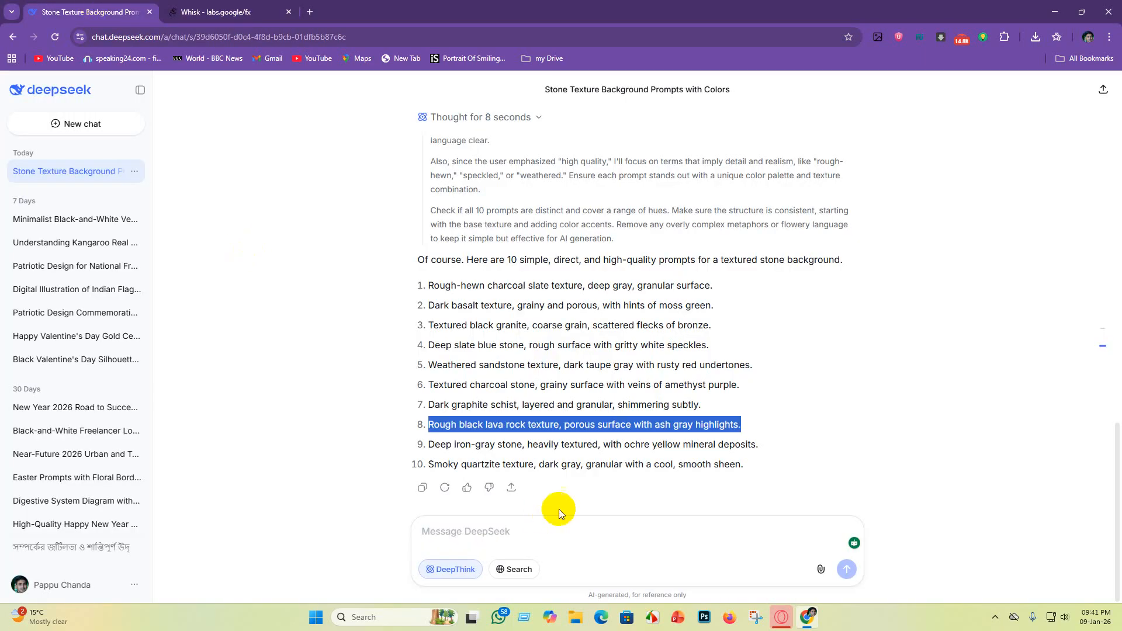
pyautogui.moveTo(430, 447); pyautogui.dragTo(773, 450)
pyautogui.hotkey('ctrl', 'c')
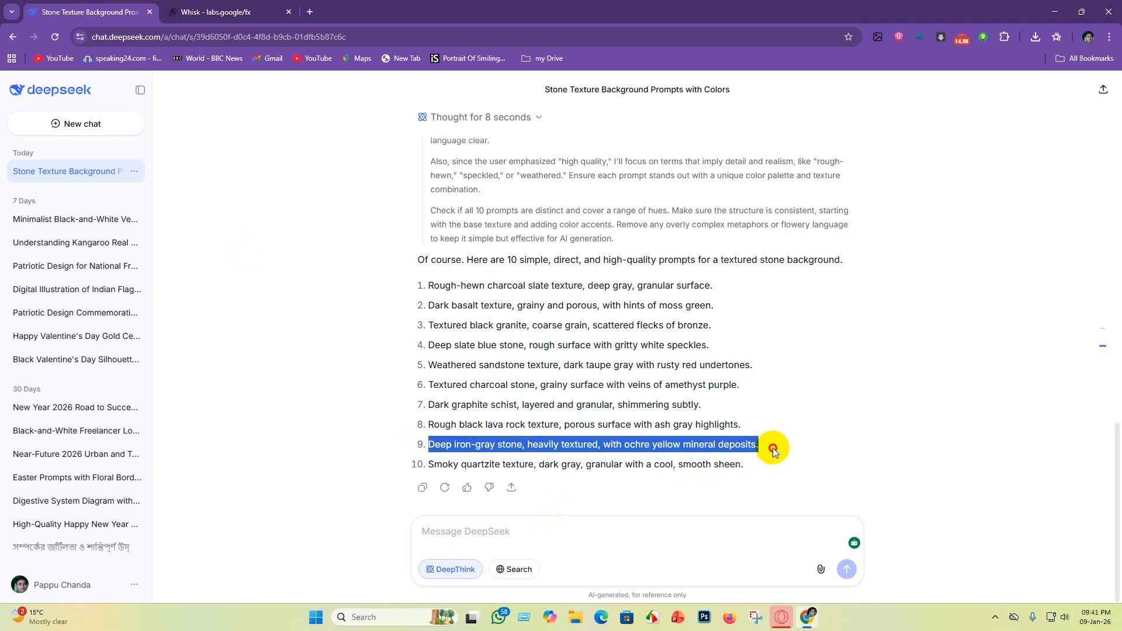
pyautogui.click(225, 11)
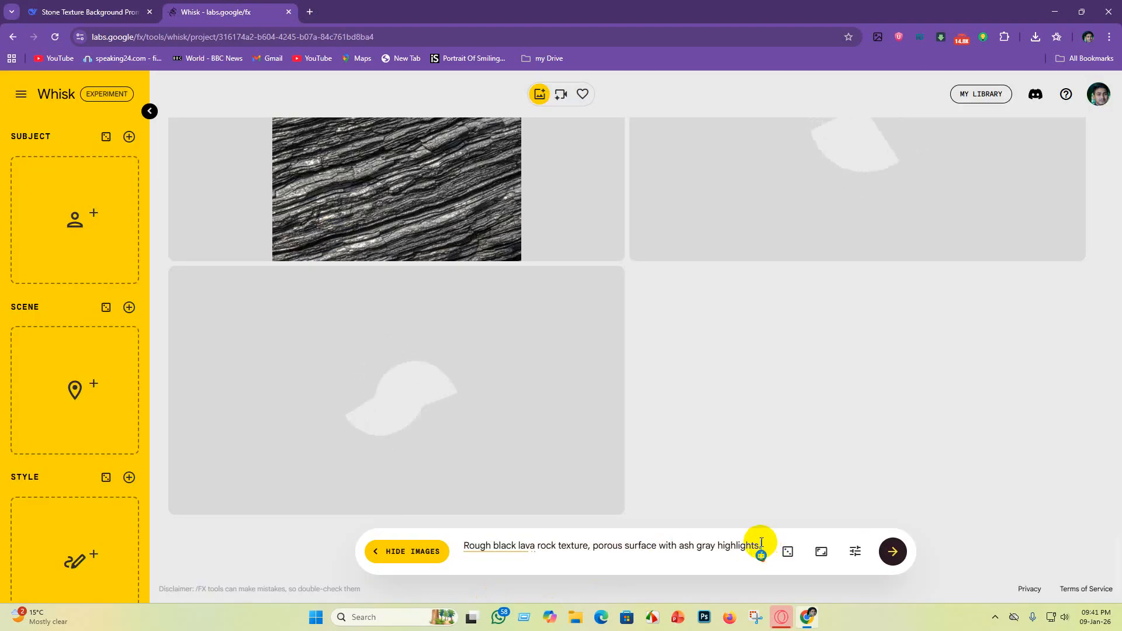
pyautogui.moveTo(762, 547); pyautogui.dragTo(171, 522)
pyautogui.press('BackSpace')
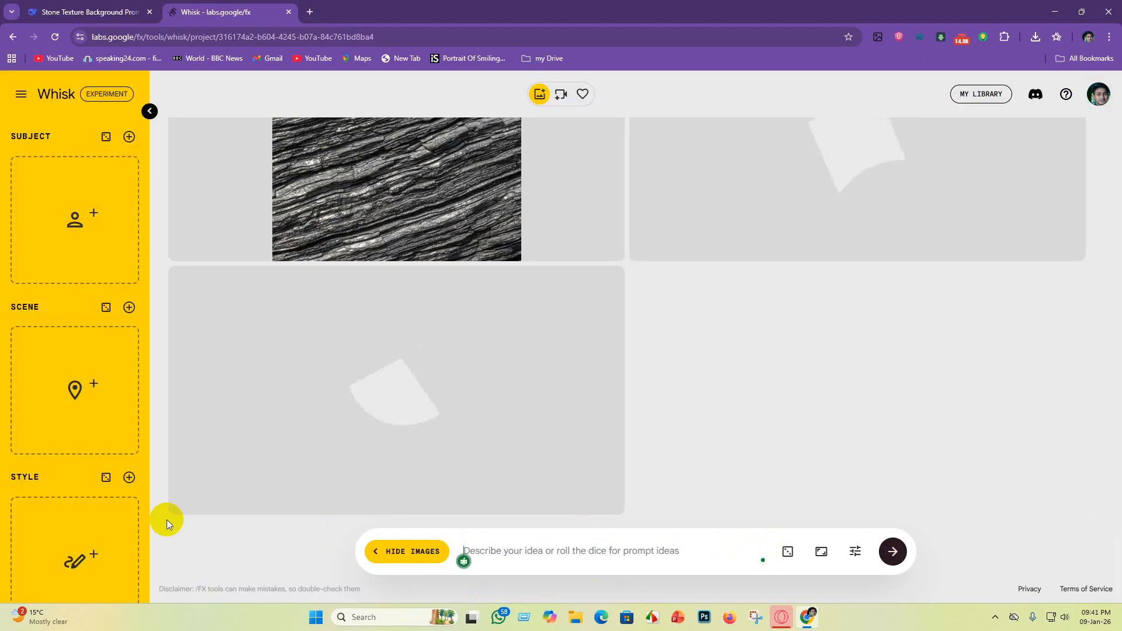
pyautogui.hotkey('ctrl', 'v')
# Step: Replace the Whisk prompt with the tenth prompt, "Smoky quartzite texture, dark gray, granular with a cool, smooth sheen.", to generate images
pyautogui.click(88, 12)
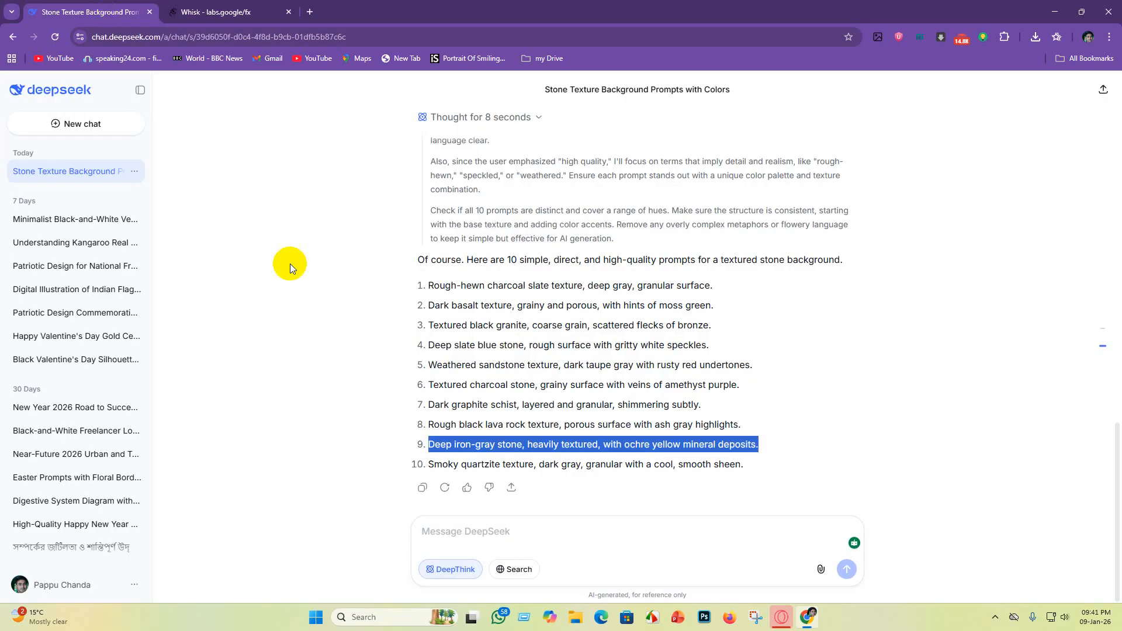
pyautogui.moveTo(431, 465); pyautogui.dragTo(772, 478)
pyautogui.hotkey('ctrl', 'c')
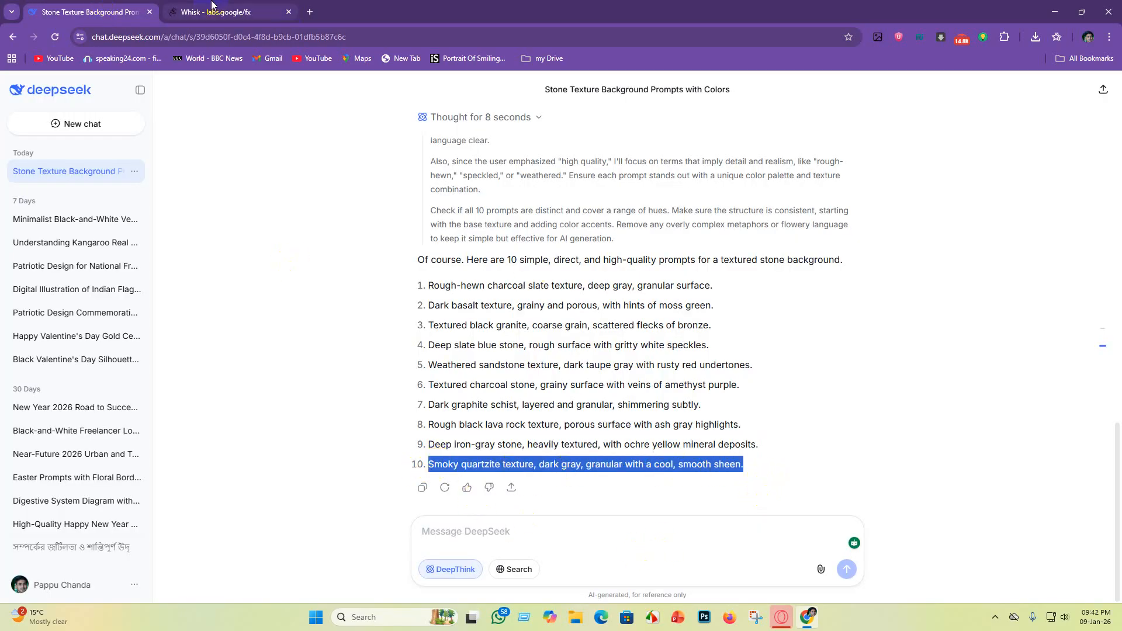
pyautogui.click(230, 12)
pyautogui.hotkey('ctrl', 'a')
pyautogui.press('BackSpace')
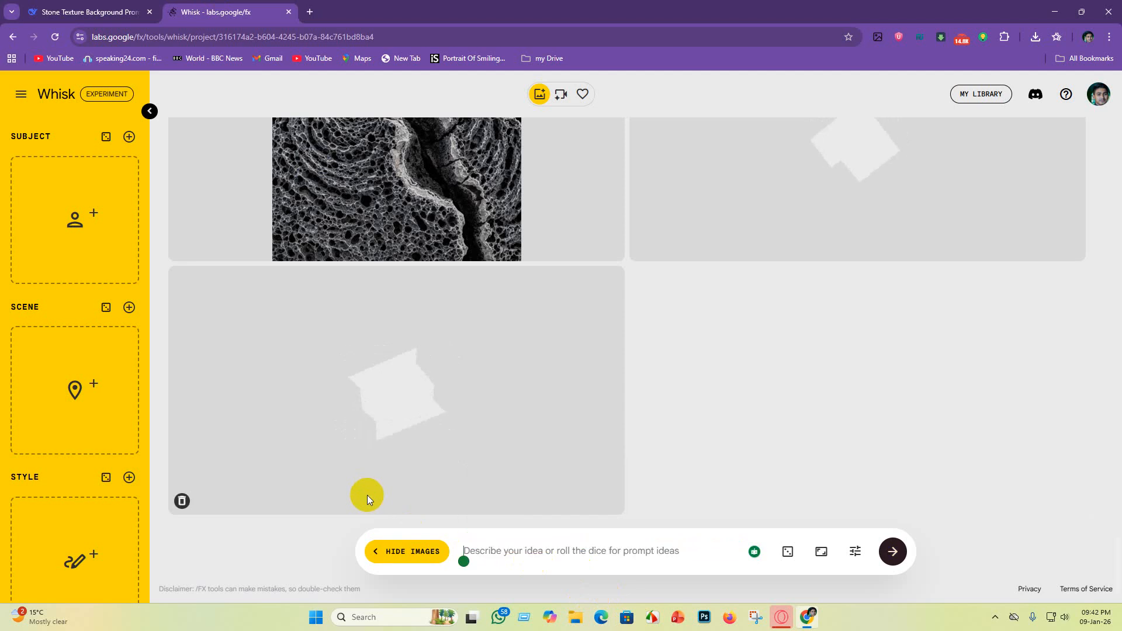
pyautogui.hotkey('ctrl', 'v')
pyautogui.press('Return')
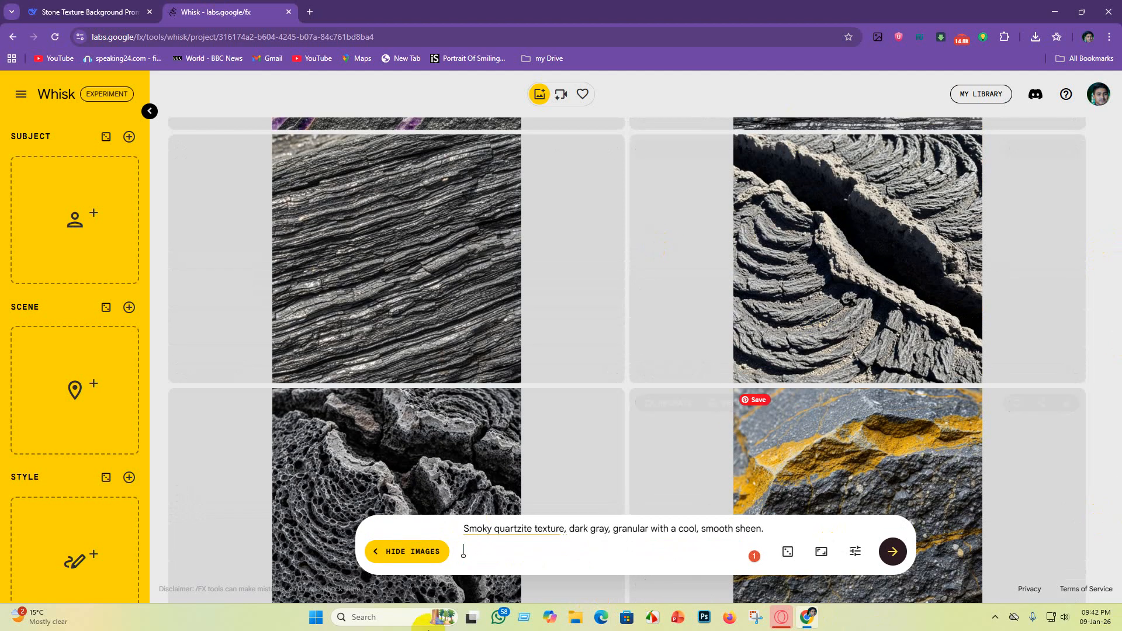
# Step: Try to download the layered graphite schist image, cancelling the save
pyautogui.scroll(-9, 454, 310)
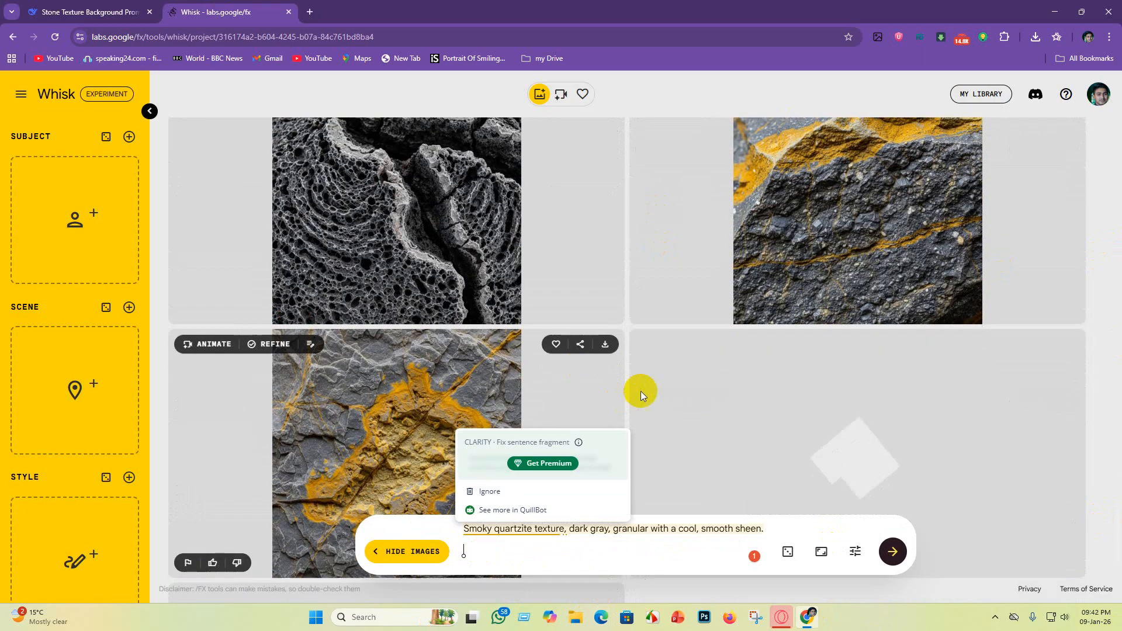
pyautogui.scroll(-2, 708, 449)
pyautogui.scroll(12, 674, 369)
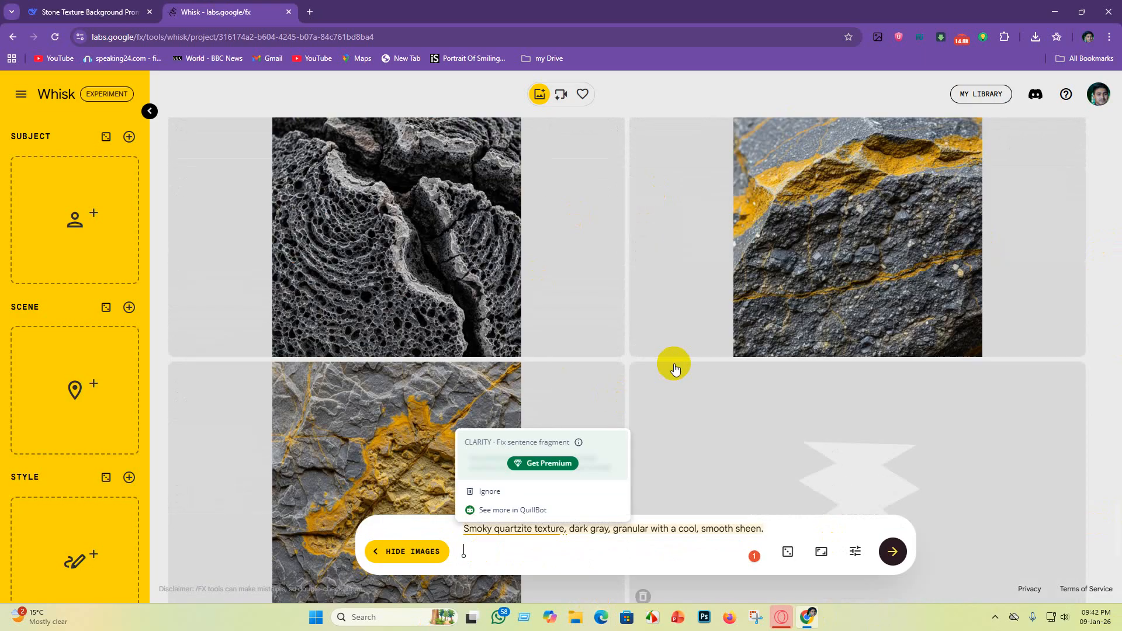
pyautogui.scroll(1, 569, 302)
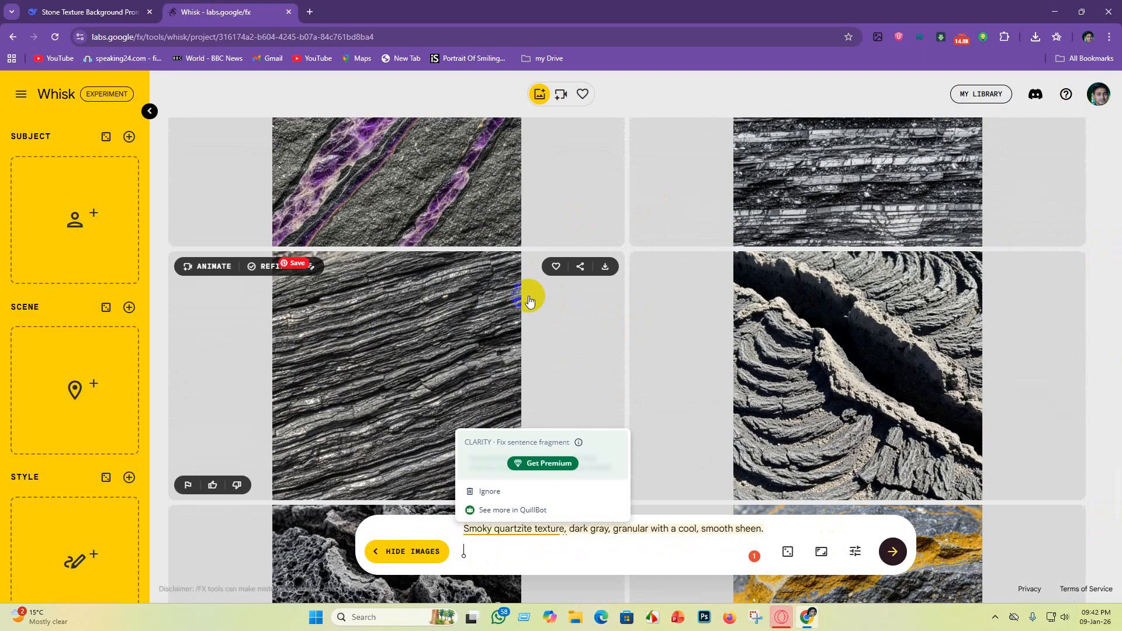
pyautogui.click(605, 267)
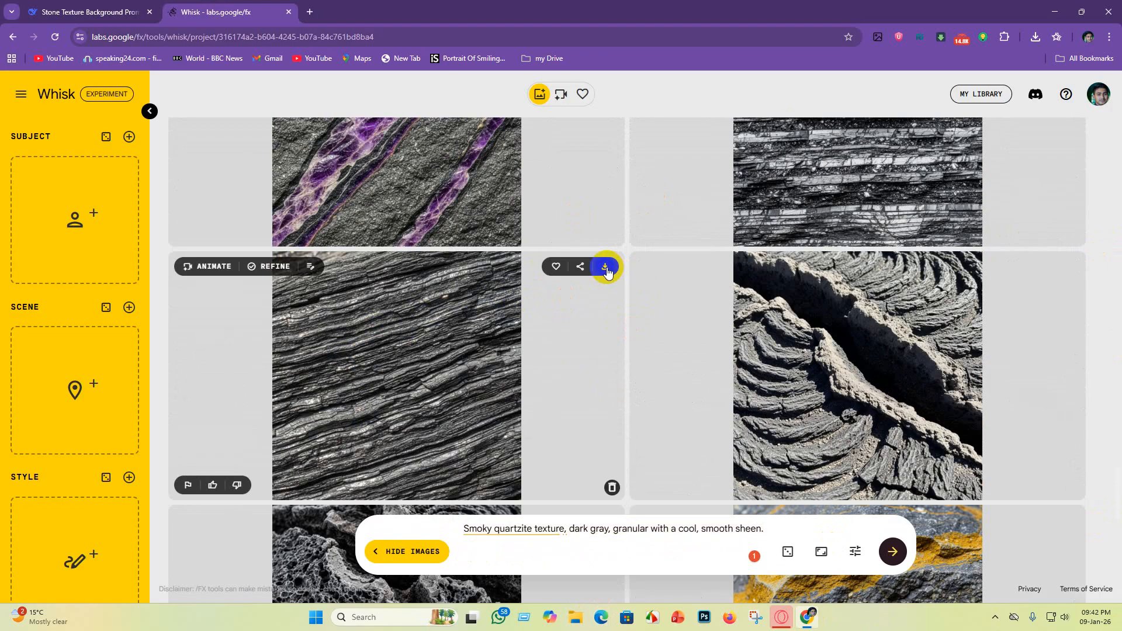
pyautogui.scroll(1, 351, 353)
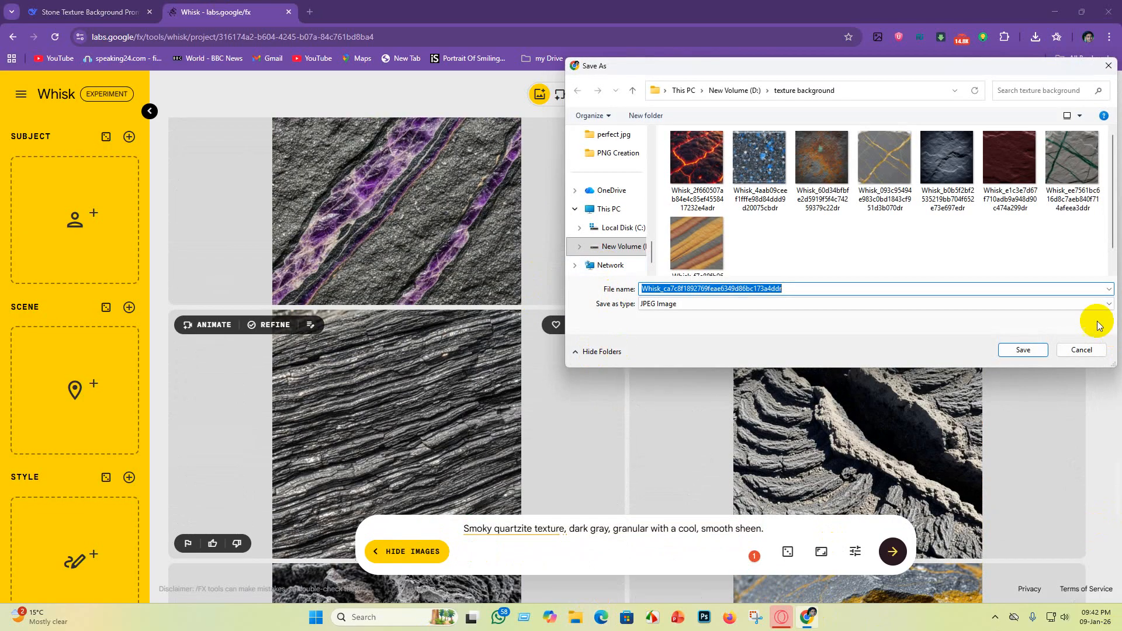
pyautogui.click(1081, 349)
# Step: Download the gray slate image with white streaks to the texture background folder
pyautogui.scroll(2, 457, 305)
pyautogui.scroll(10, 458, 305)
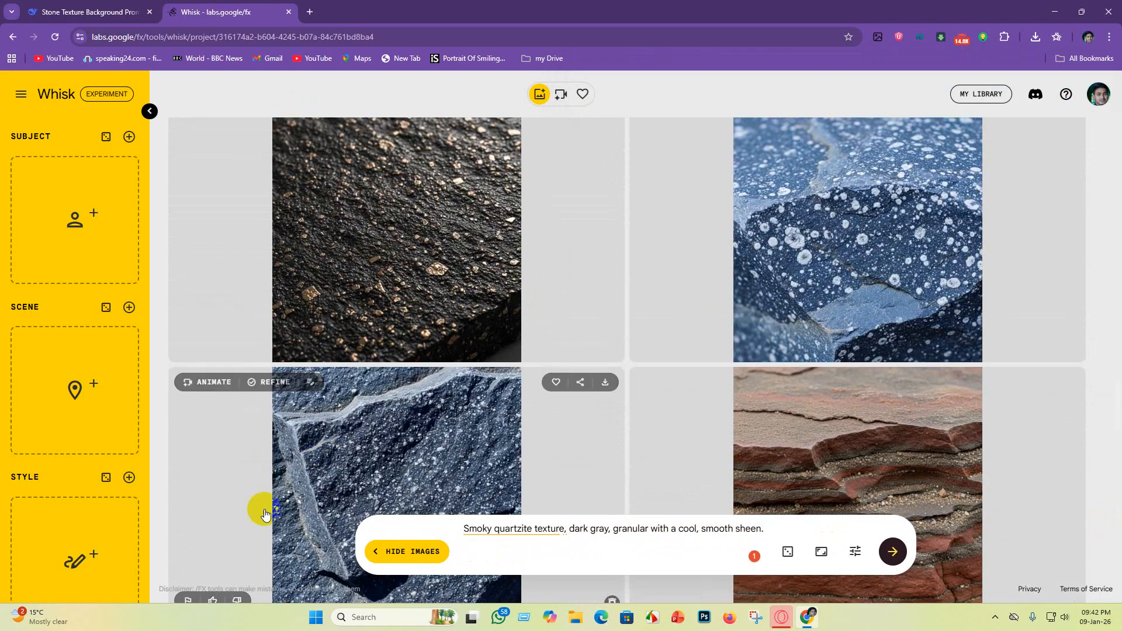
pyautogui.scroll(10, 640, 292)
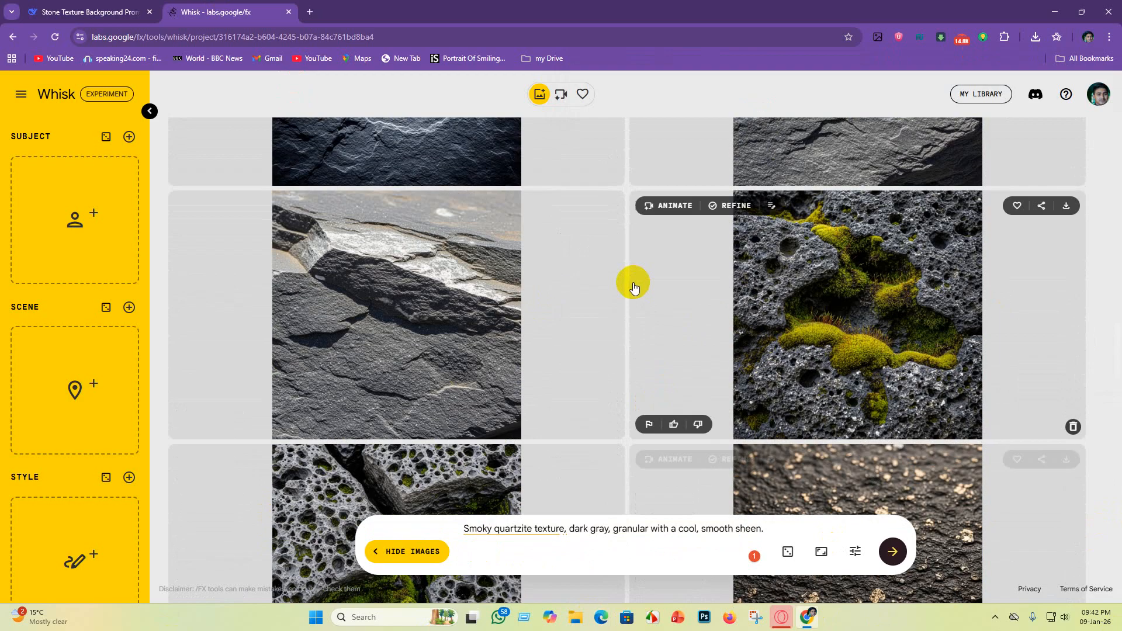
pyautogui.scroll(3, 635, 294)
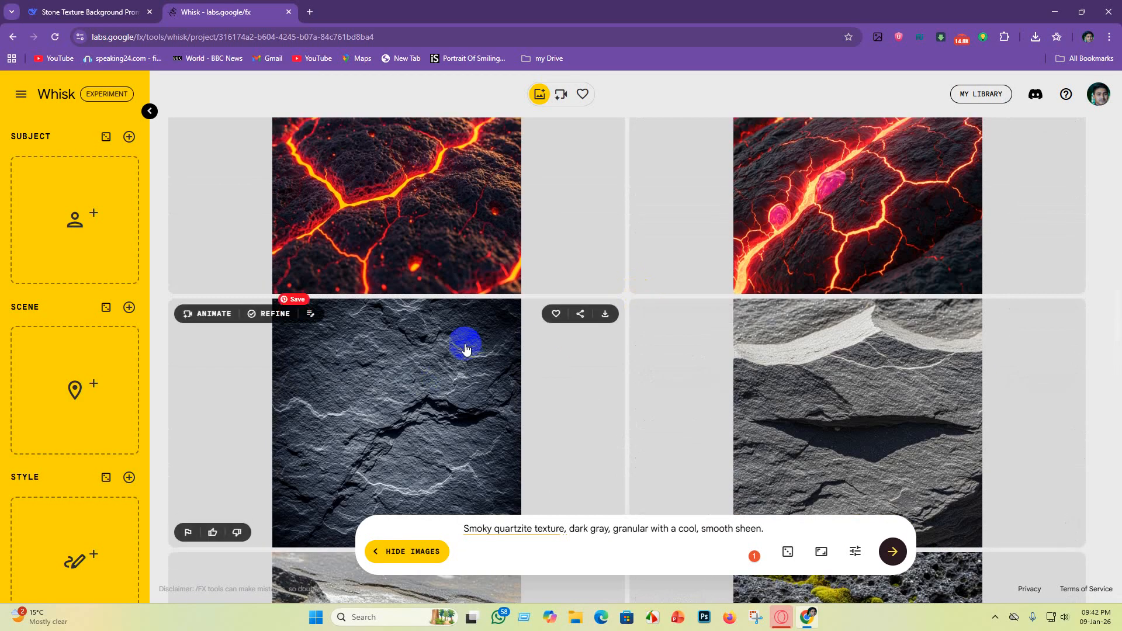
pyautogui.scroll(-2, 857, 417)
pyautogui.scroll(-4, 857, 417)
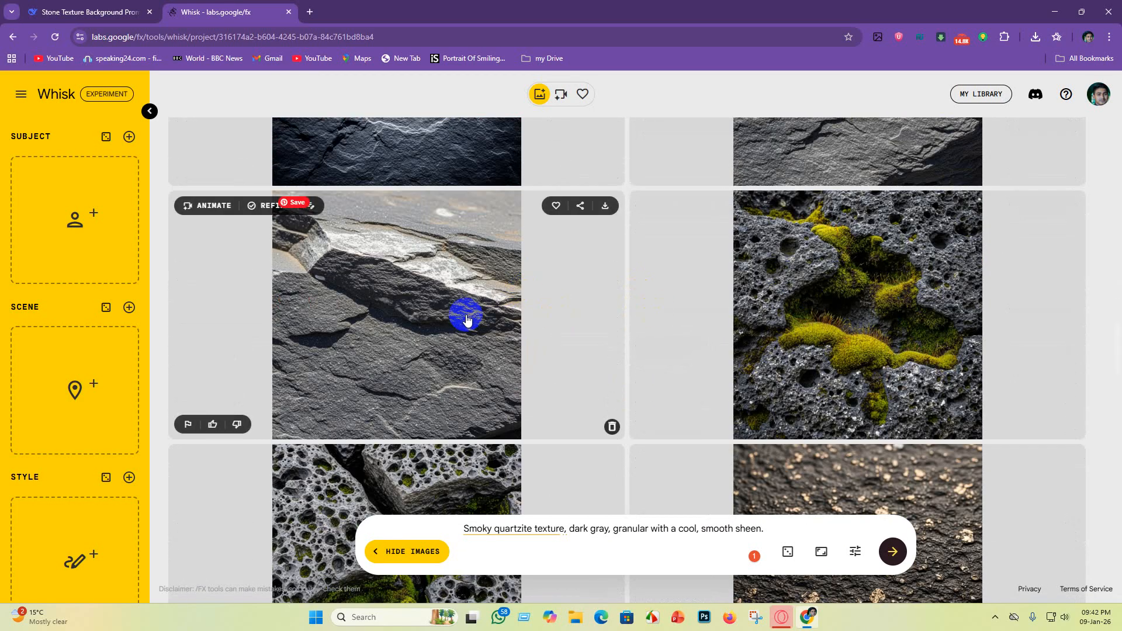
pyautogui.click(604, 207)
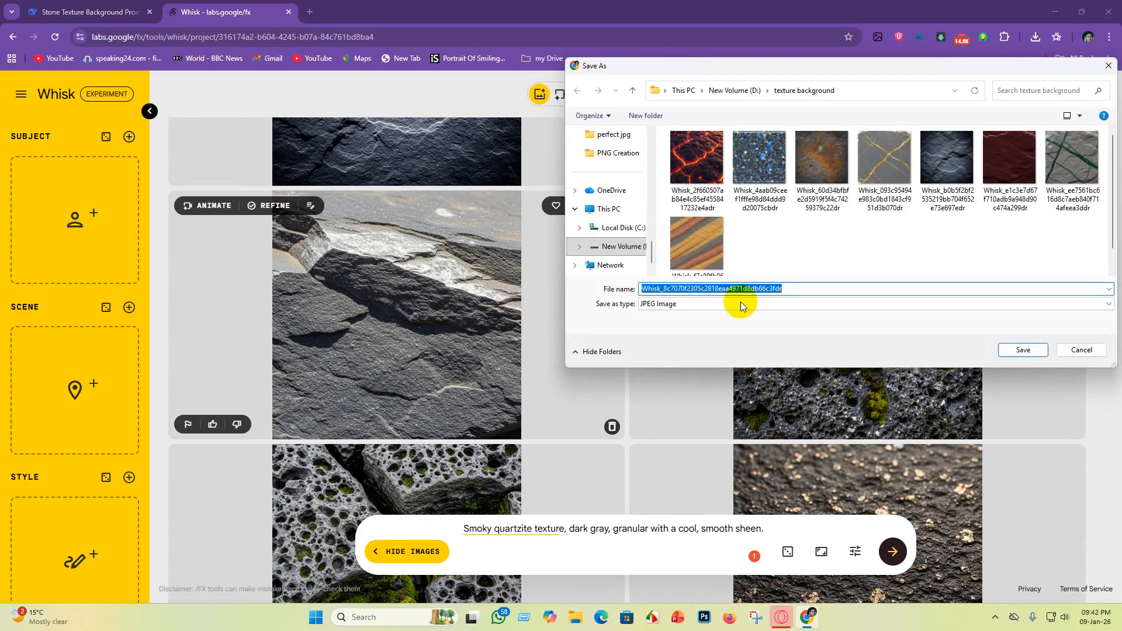
pyautogui.click(1035, 354)
# Step: Download the black stone image with gold flecks from the right column
pyautogui.scroll(-4, 556, 350)
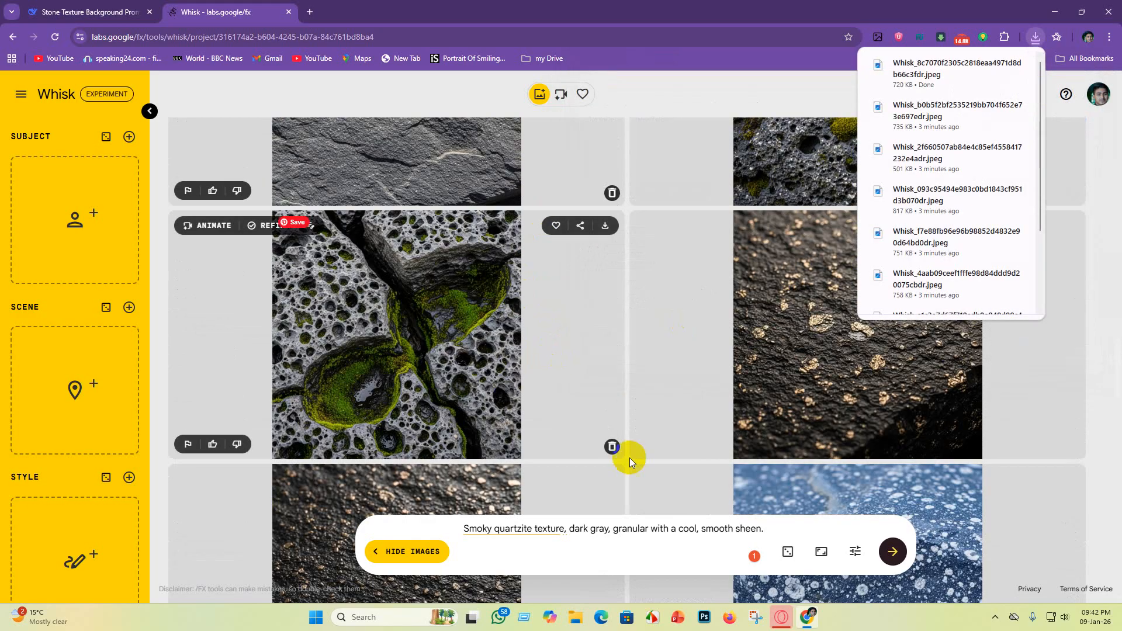
pyautogui.scroll(2, 973, 457)
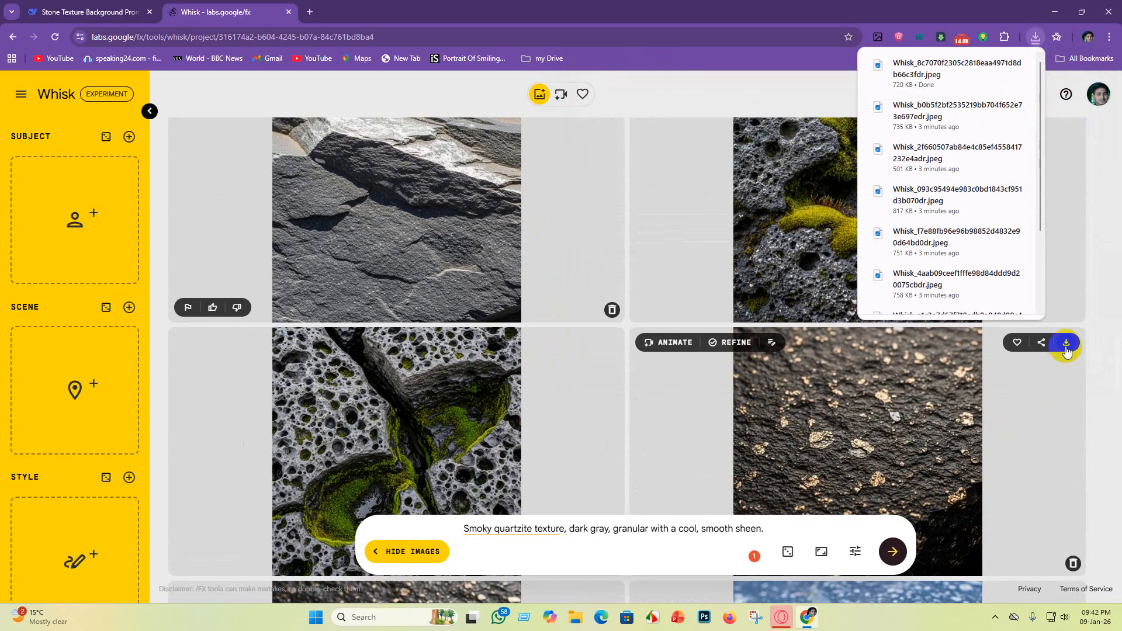
pyautogui.click(1065, 346)
pyautogui.click(1024, 350)
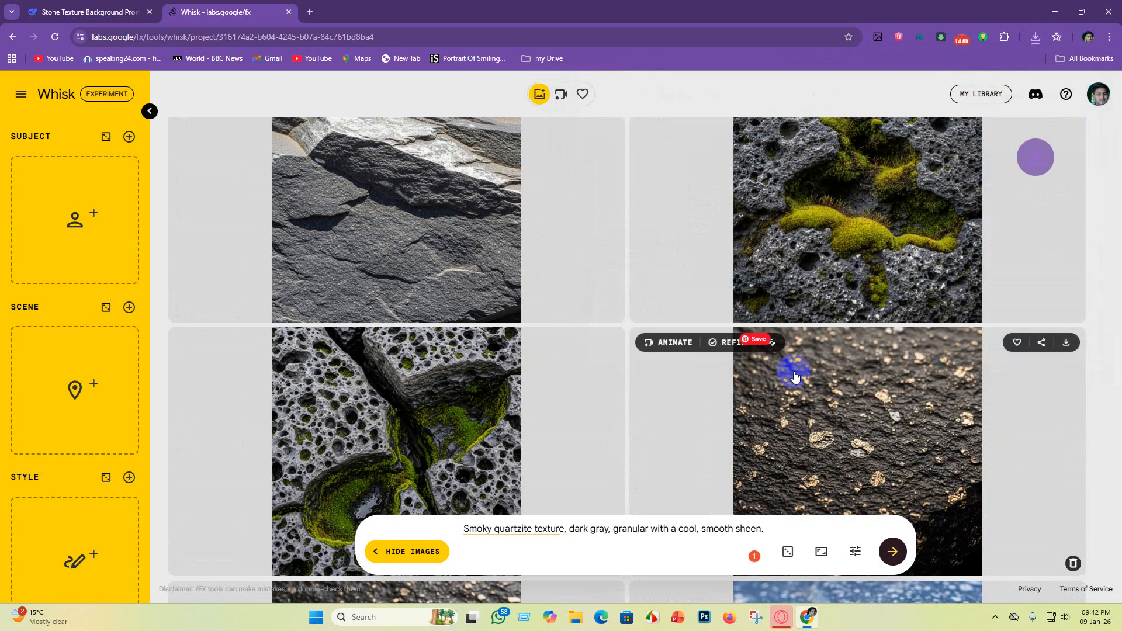
# Step: Download the black stone image with gold flecks from the left column
pyautogui.scroll(-4, 791, 371)
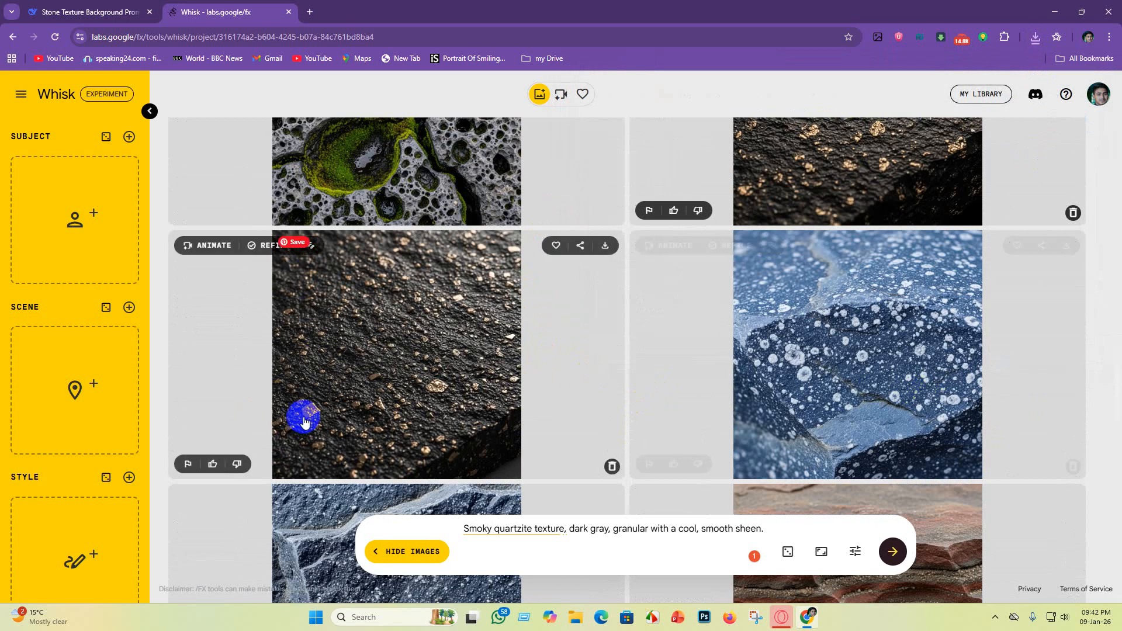
pyautogui.click(607, 249)
pyautogui.scroll(2, 624, 316)
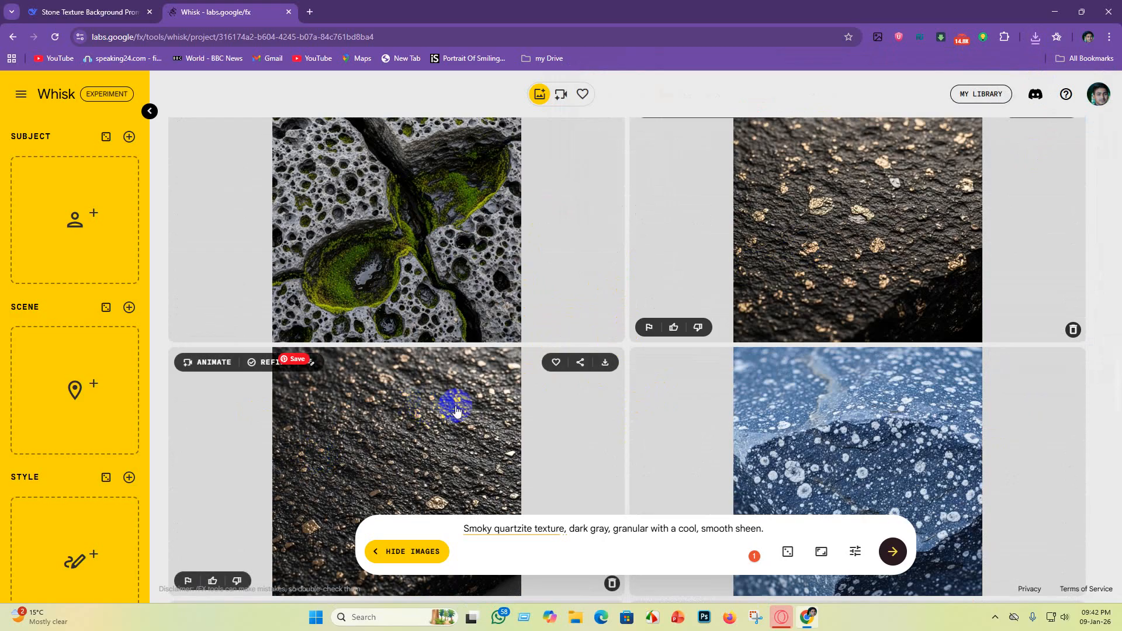
pyautogui.scroll(2, 819, 251)
pyautogui.scroll(-2, 783, 339)
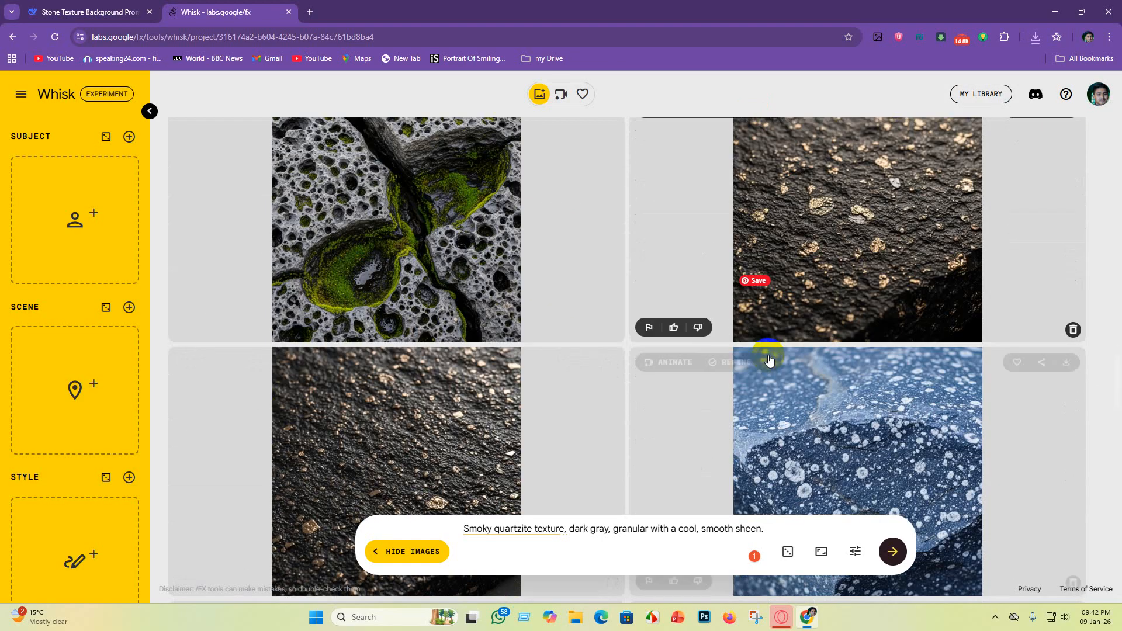
pyautogui.scroll(-3, 851, 388)
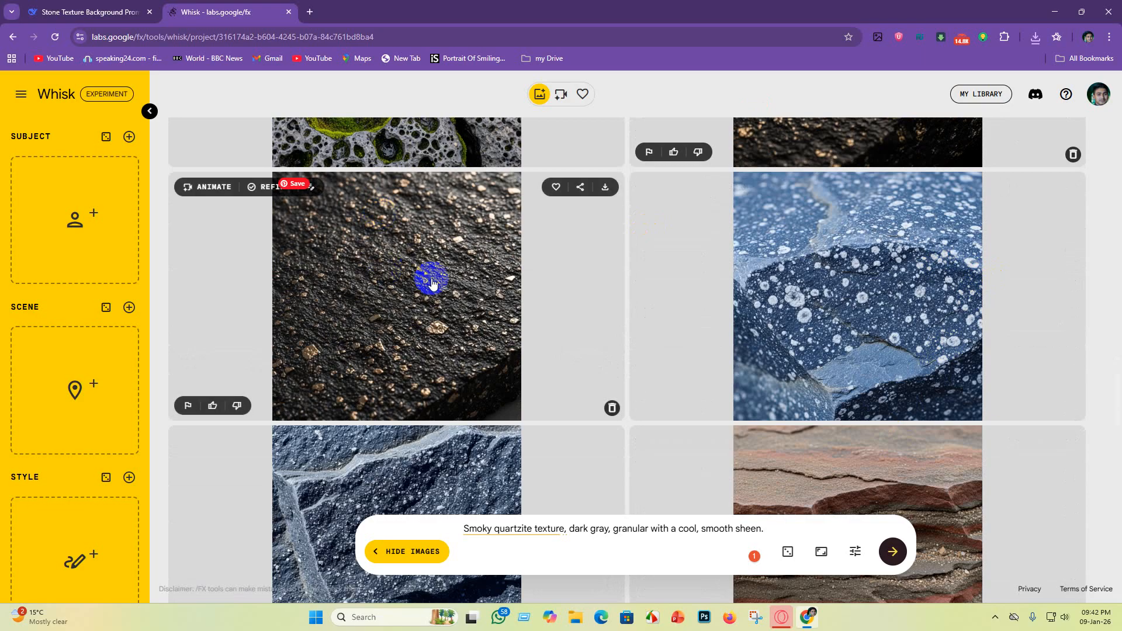
pyautogui.click(607, 188)
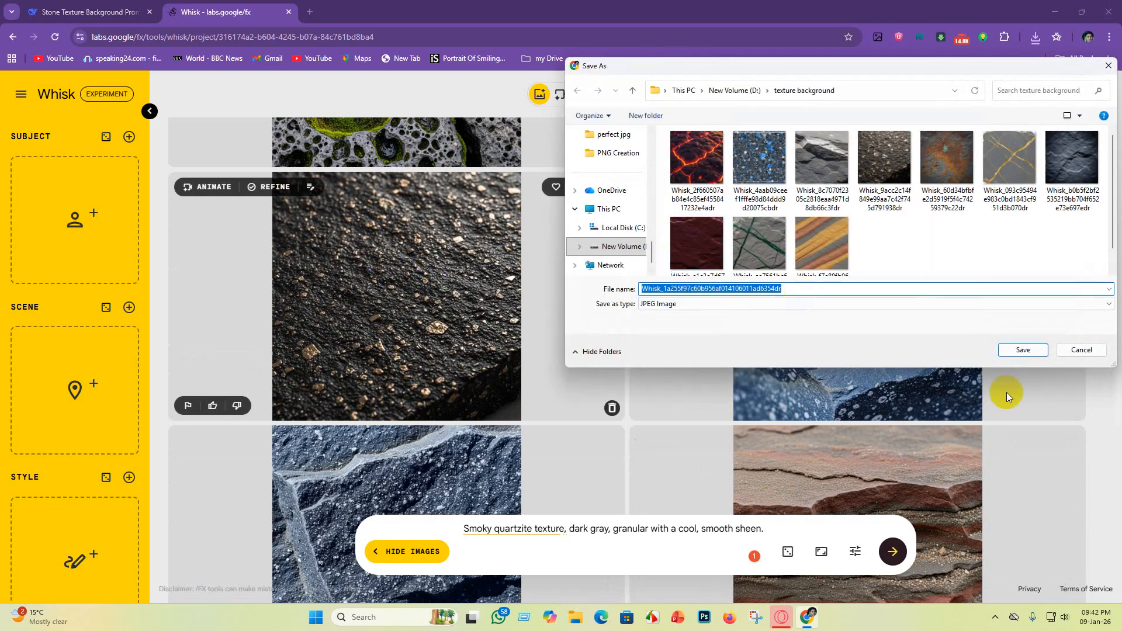
pyautogui.click(1023, 350)
# Step: Open the texture background download folder from the browser's downloads list
pyautogui.scroll(-5, 640, 364)
pyautogui.scroll(3, 639, 364)
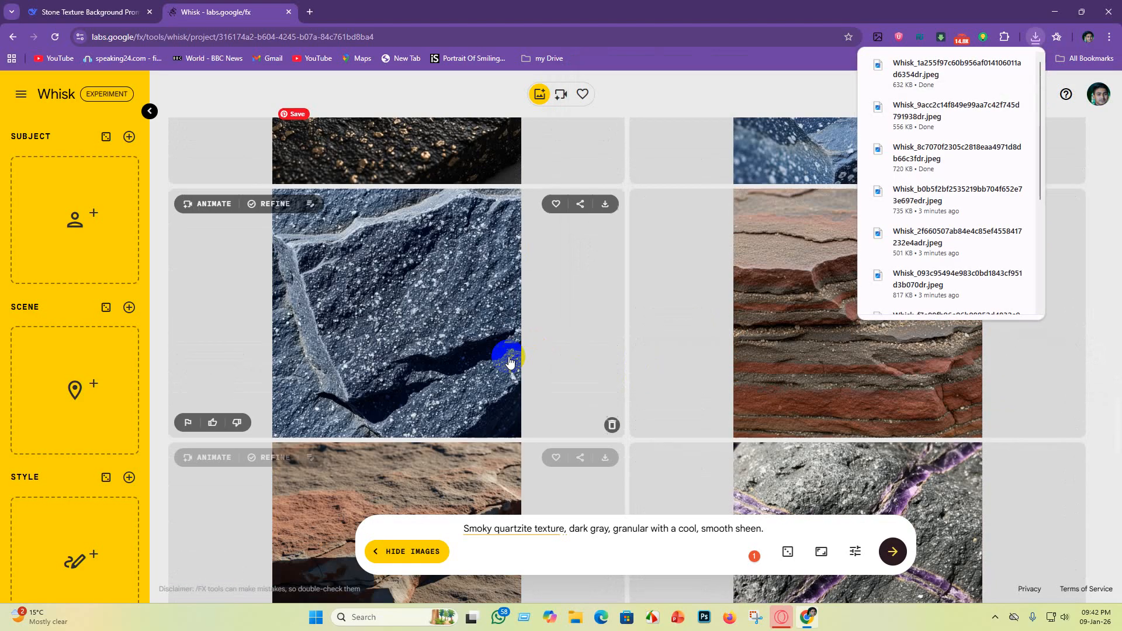
pyautogui.scroll(6, 626, 432)
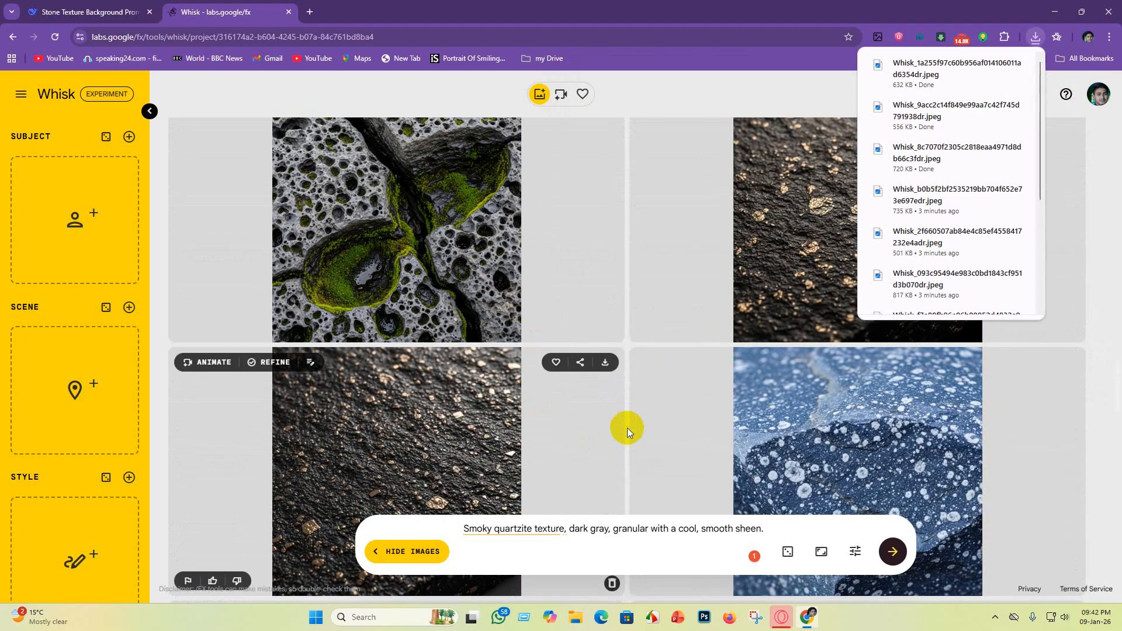
pyautogui.scroll(-3, 704, 363)
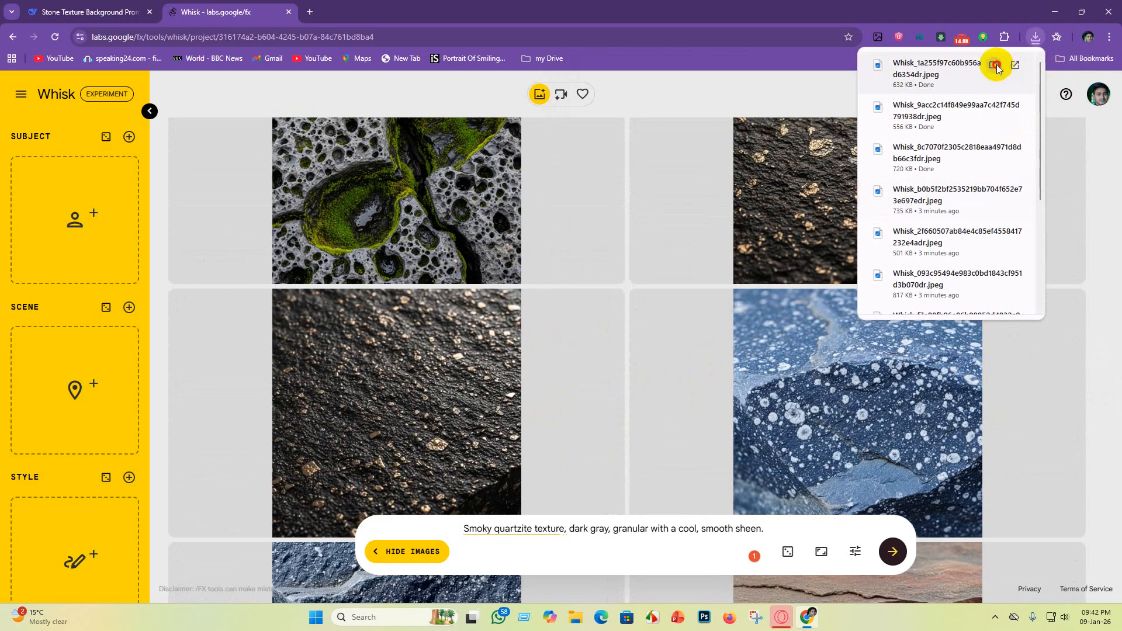
pyautogui.click(995, 65)
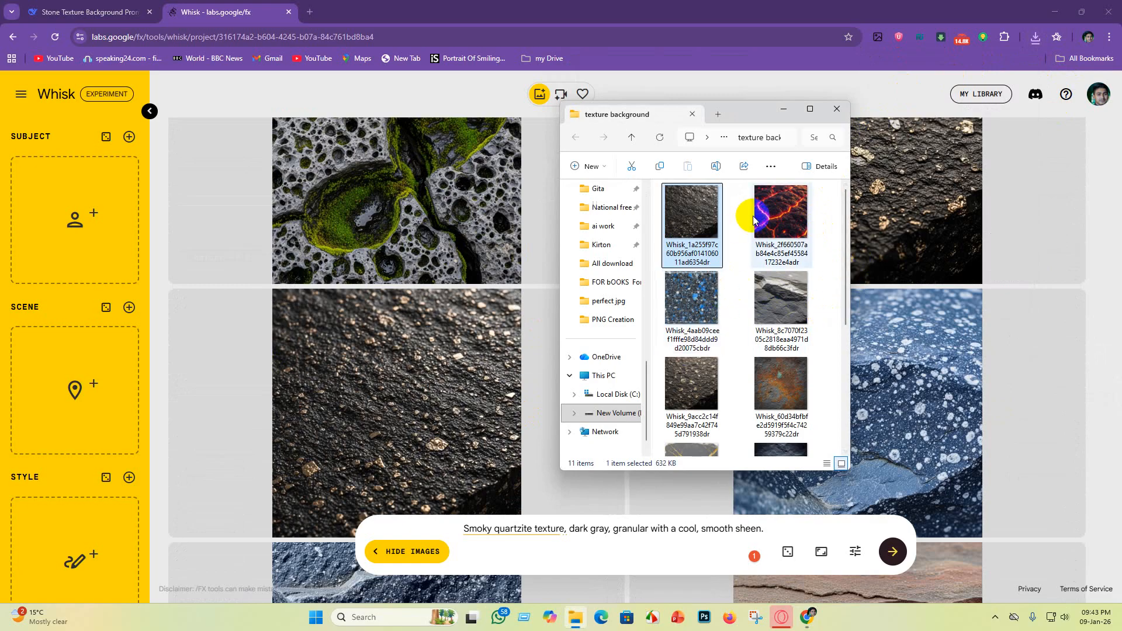
# Step: Delete the Whisk_9acc2c14f black gold-fleck image from the texture background folder and move the window aside
pyautogui.click(699, 405)
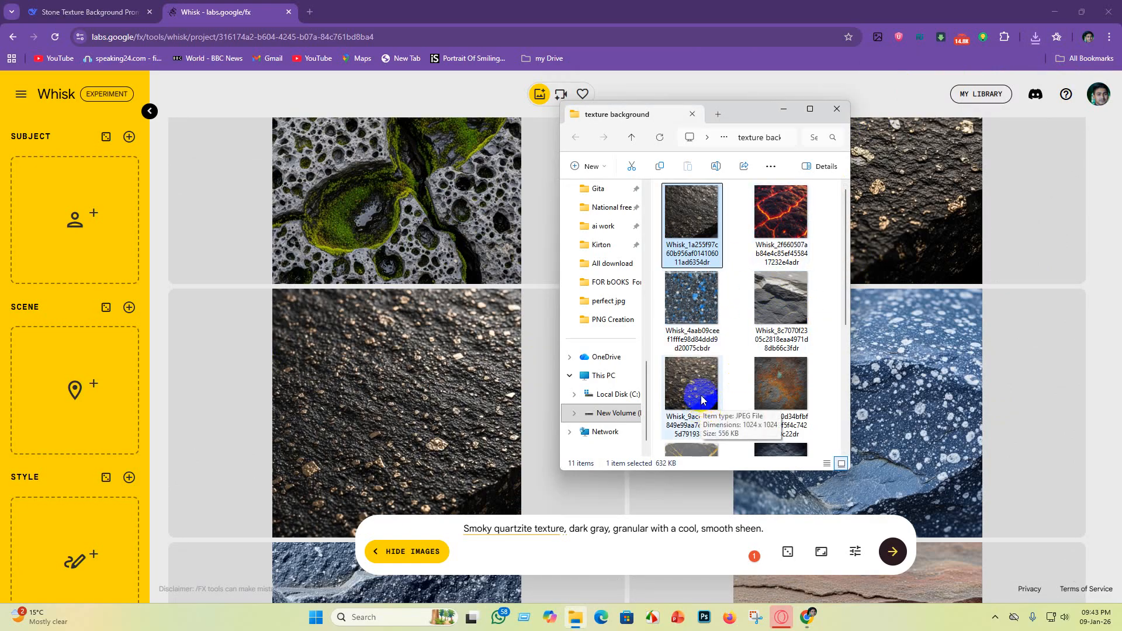
pyautogui.click(687, 208)
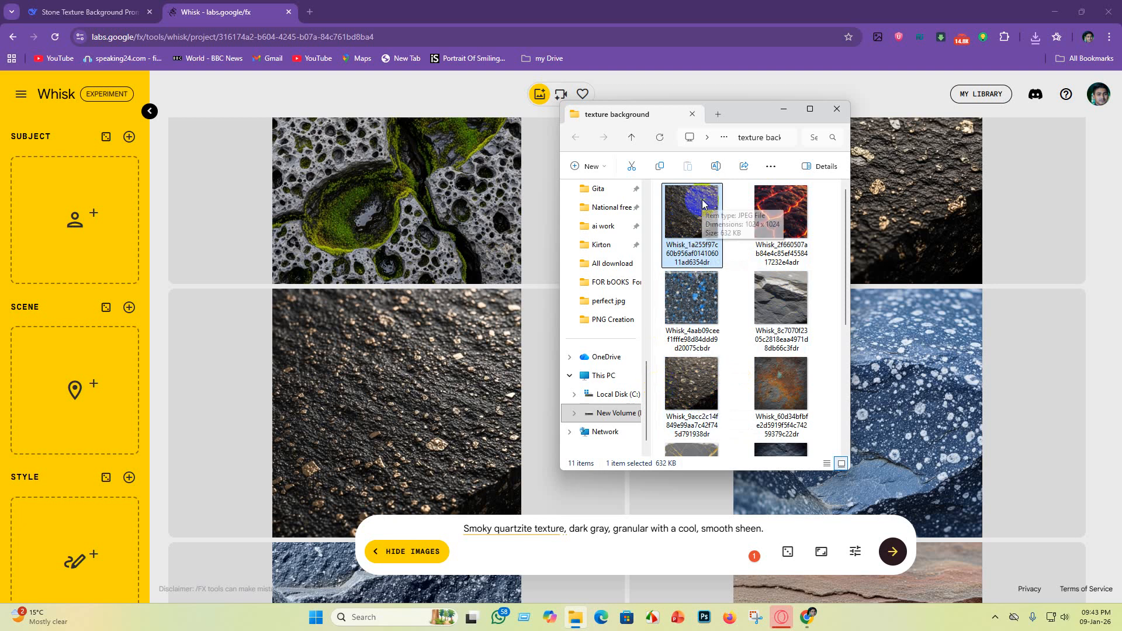
pyautogui.click(702, 396)
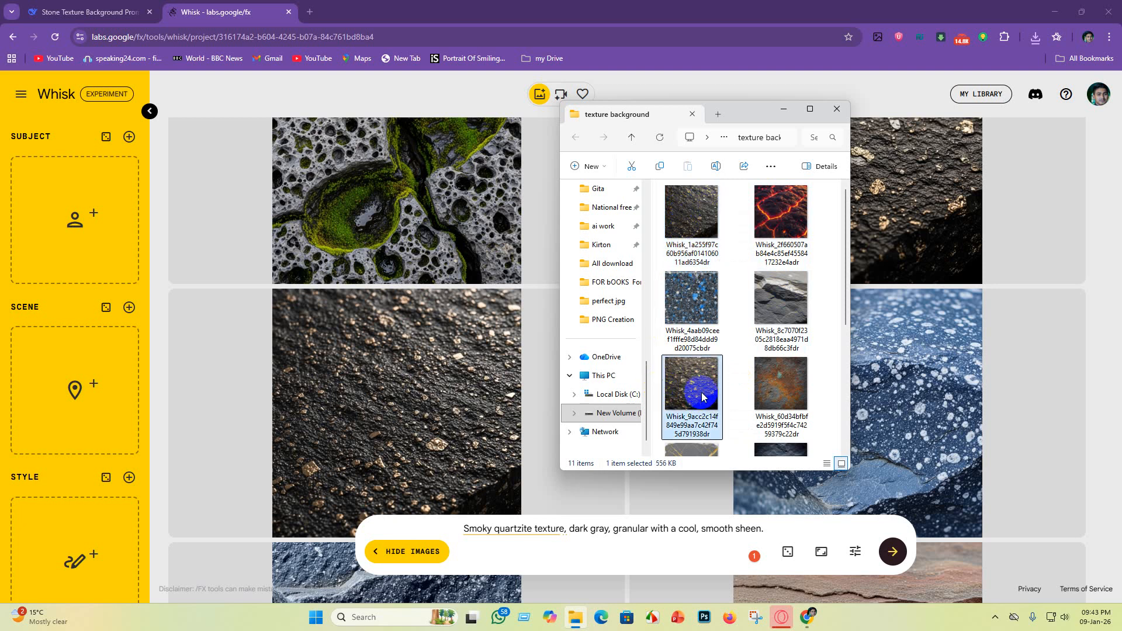
pyautogui.rightClick(702, 396)
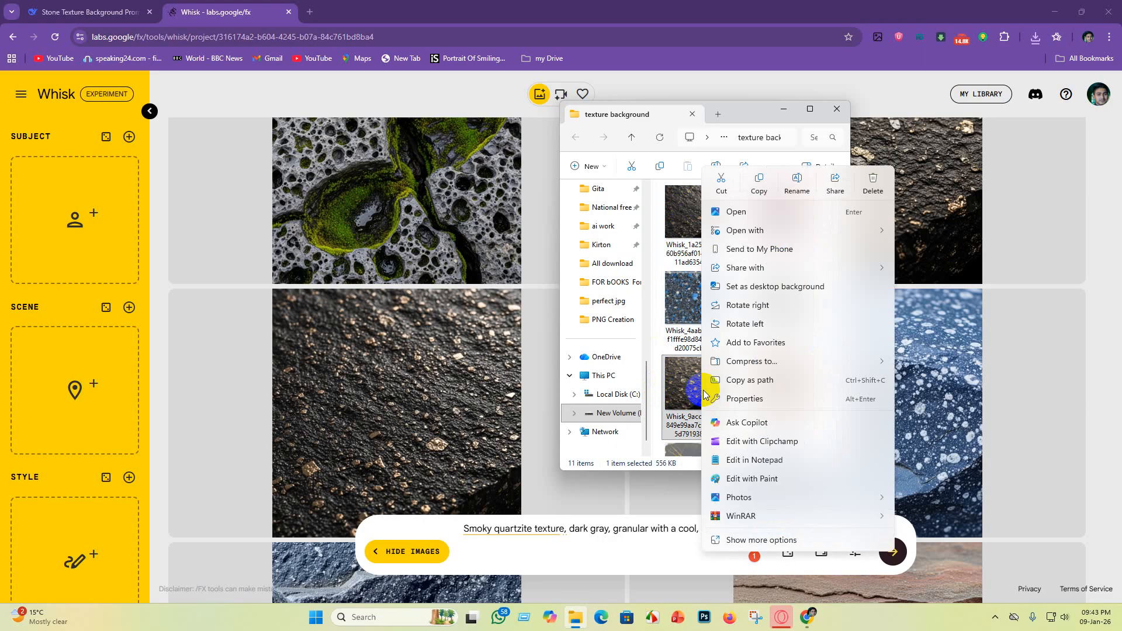
pyautogui.click(874, 182)
pyautogui.moveTo(793, 110); pyautogui.dragTo(789, 120)
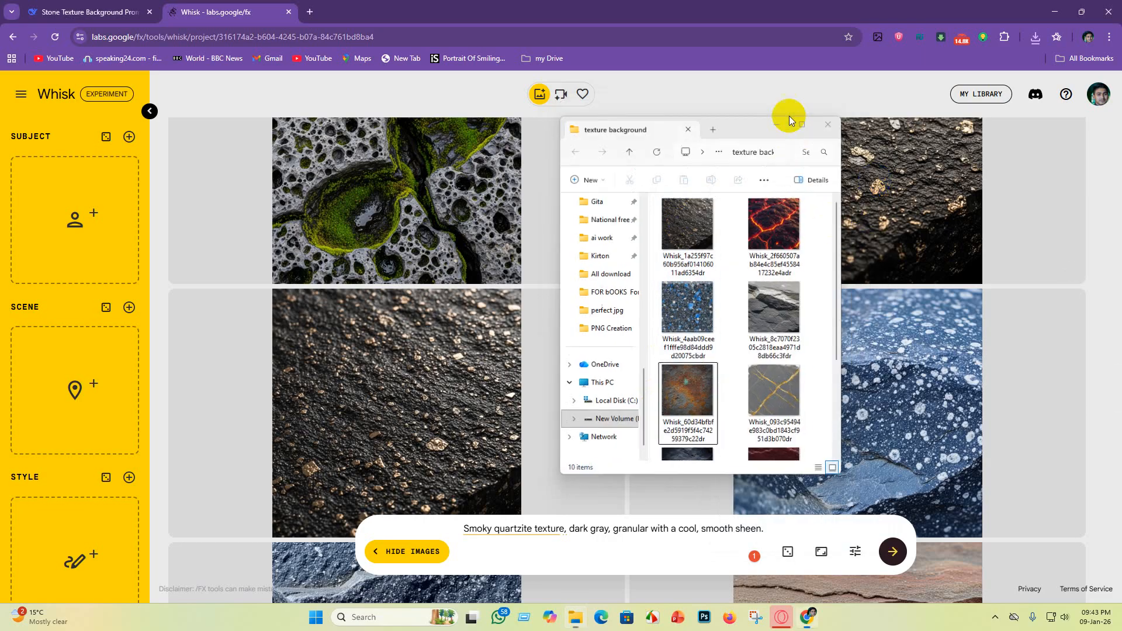
pyautogui.click(783, 121)
# Step: Download the blue-gray stone image with white speckles and a pale vein
pyautogui.scroll(-5, 927, 375)
pyautogui.scroll(3, 939, 292)
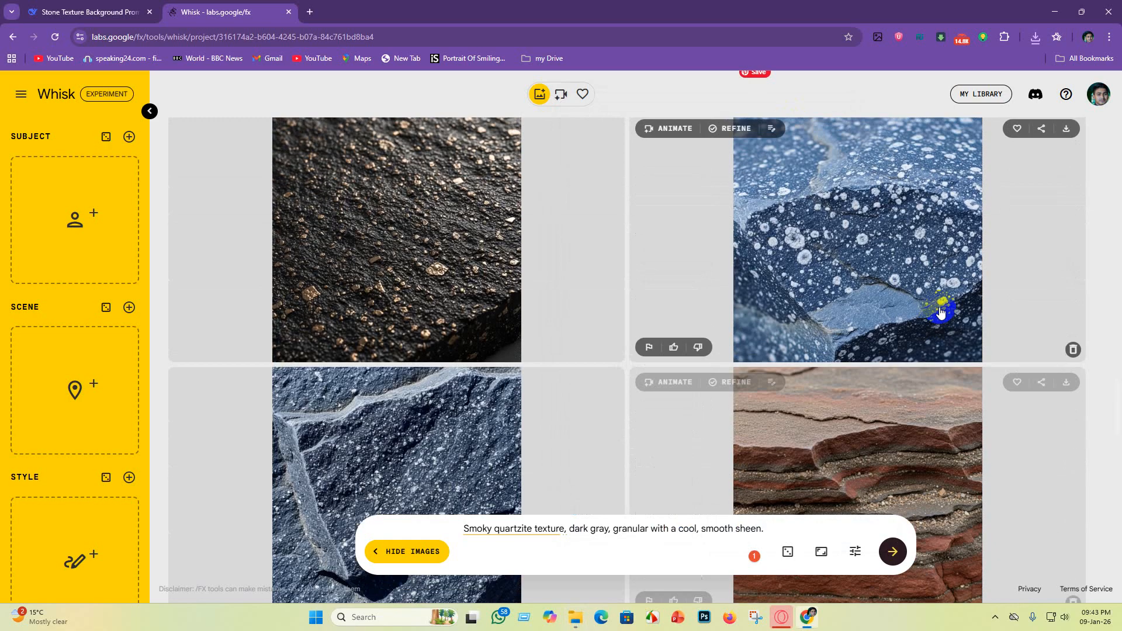
pyautogui.scroll(4, 899, 404)
pyautogui.scroll(-4, 907, 414)
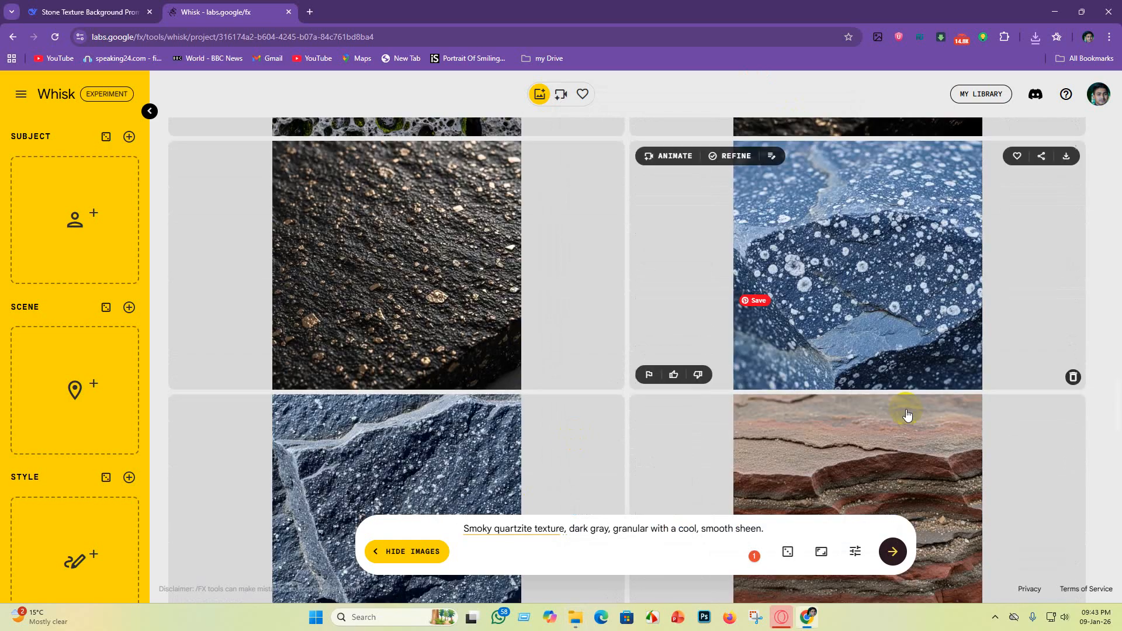
pyautogui.scroll(-3, 907, 413)
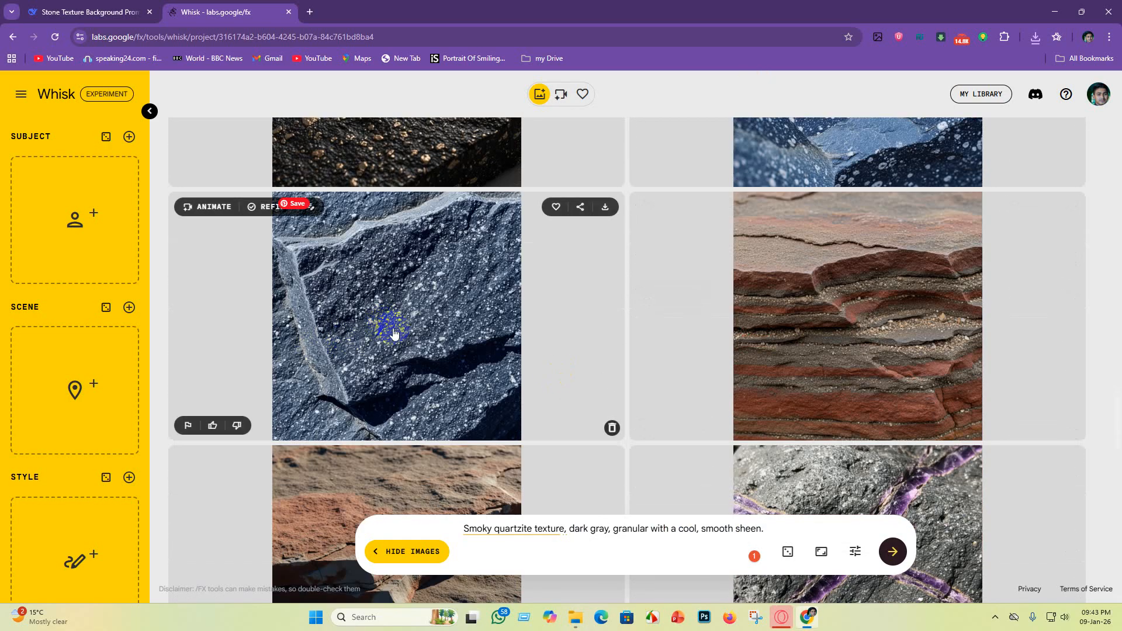
pyautogui.scroll(4, 508, 370)
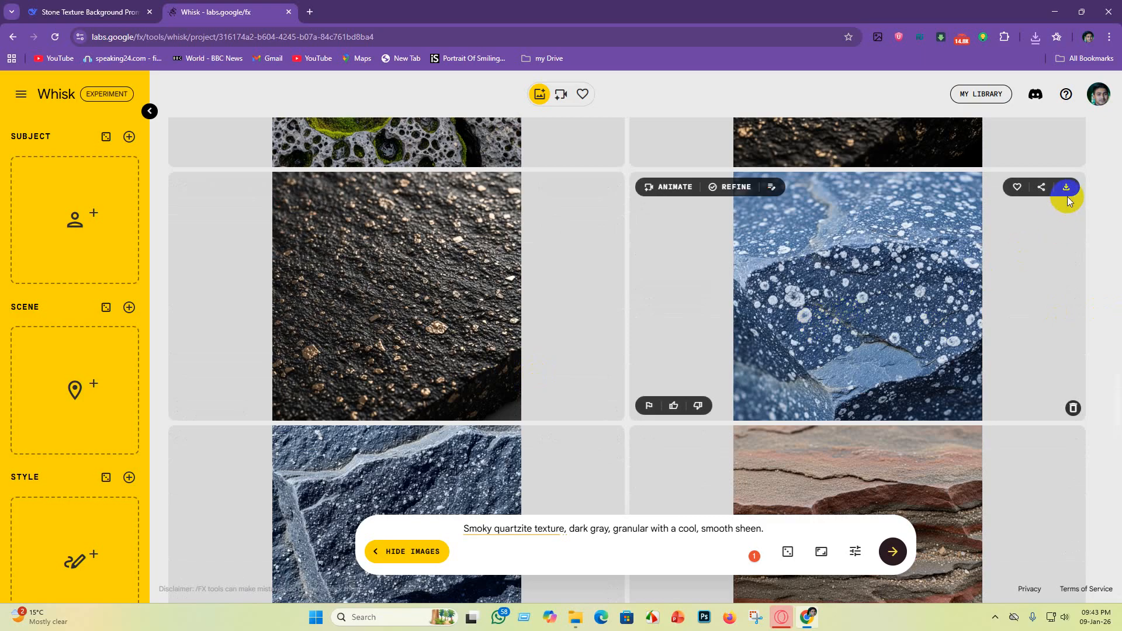
pyautogui.scroll(-3, 677, 363)
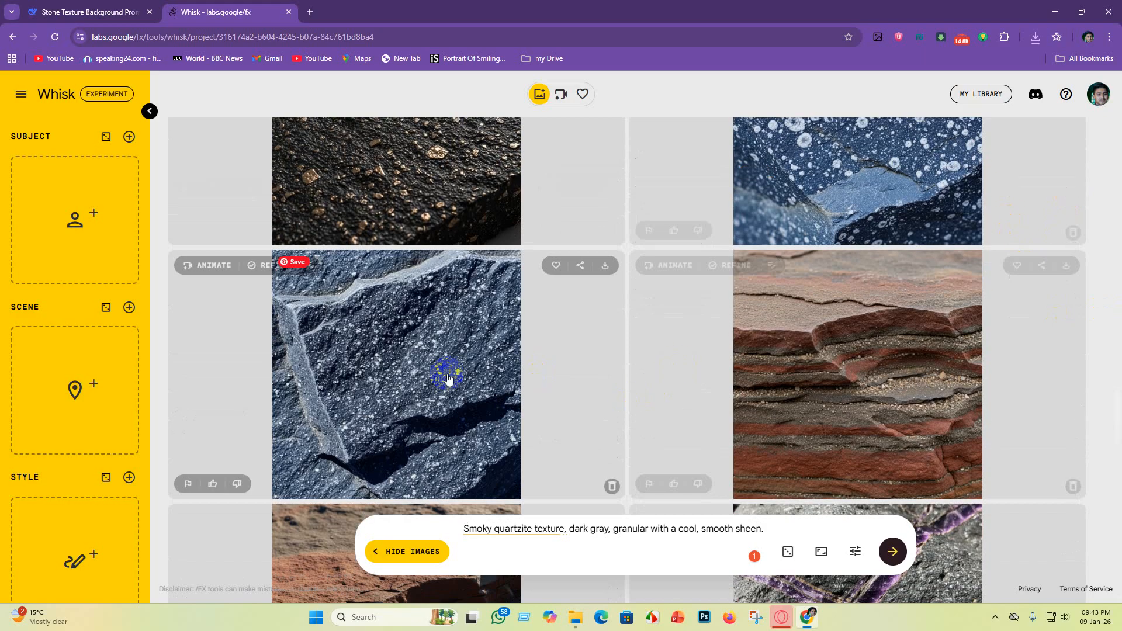
pyautogui.click(608, 269)
pyautogui.click(1032, 351)
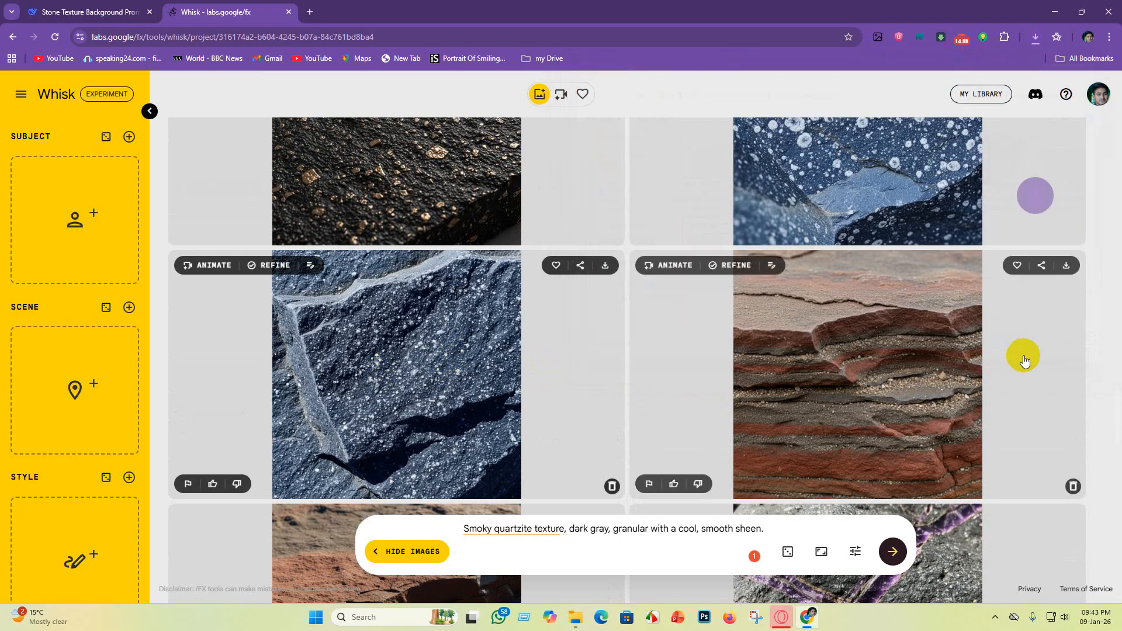
# Step: Download the layered red and gray sandstone image
pyautogui.scroll(-4, 1014, 374)
pyautogui.scroll(2, 752, 280)
pyautogui.scroll(-2, 882, 431)
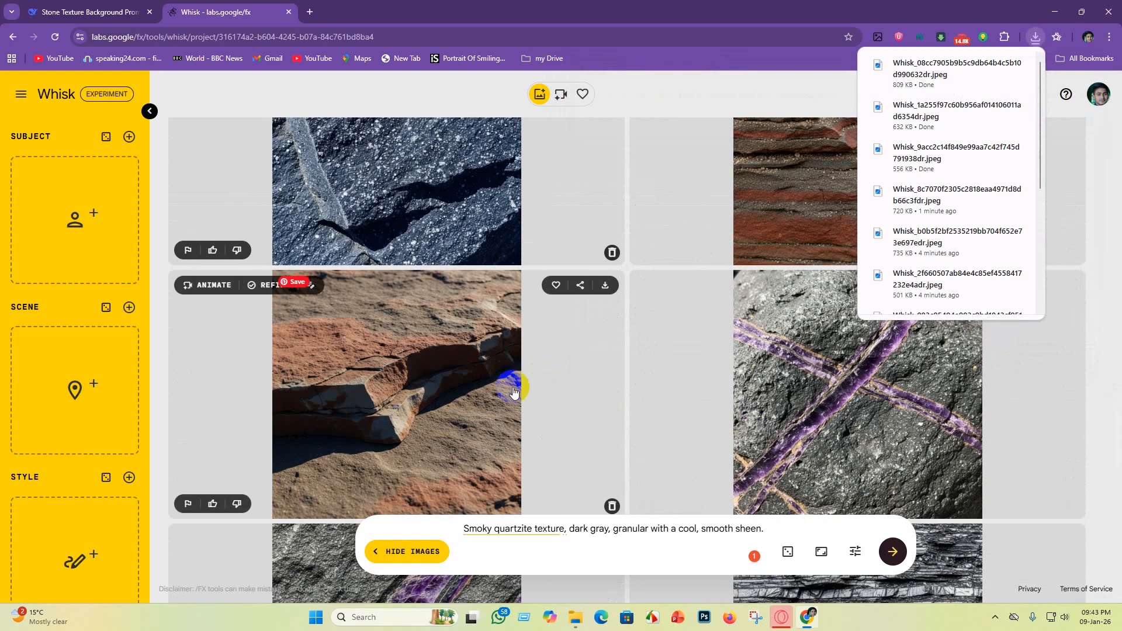
pyautogui.scroll(4, 661, 417)
pyautogui.scroll(3, 923, 445)
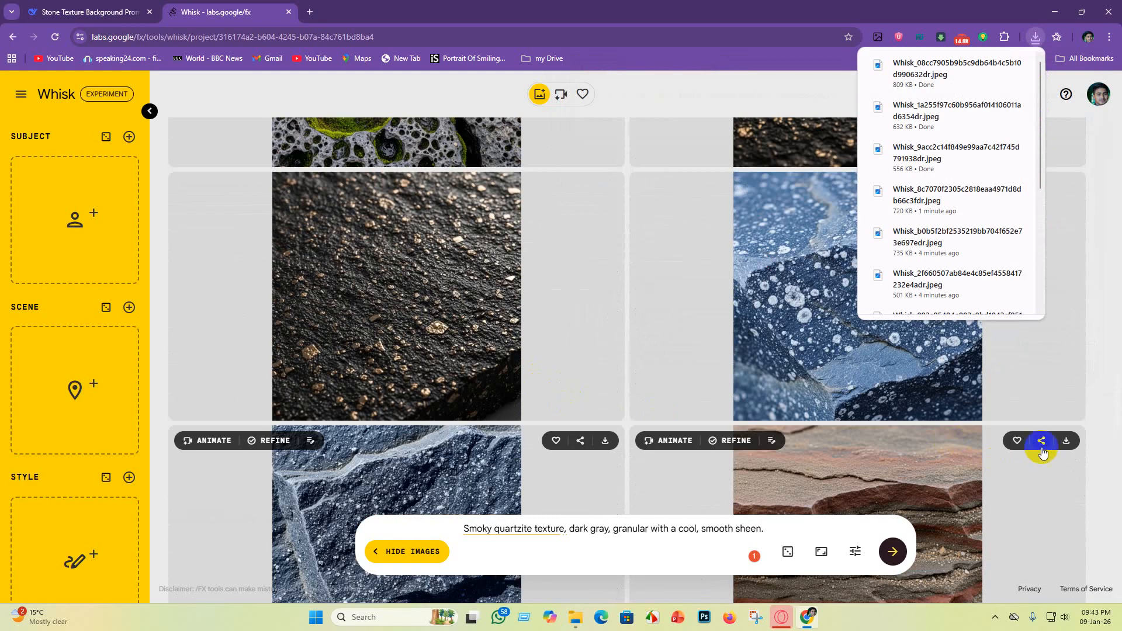
pyautogui.click(1069, 441)
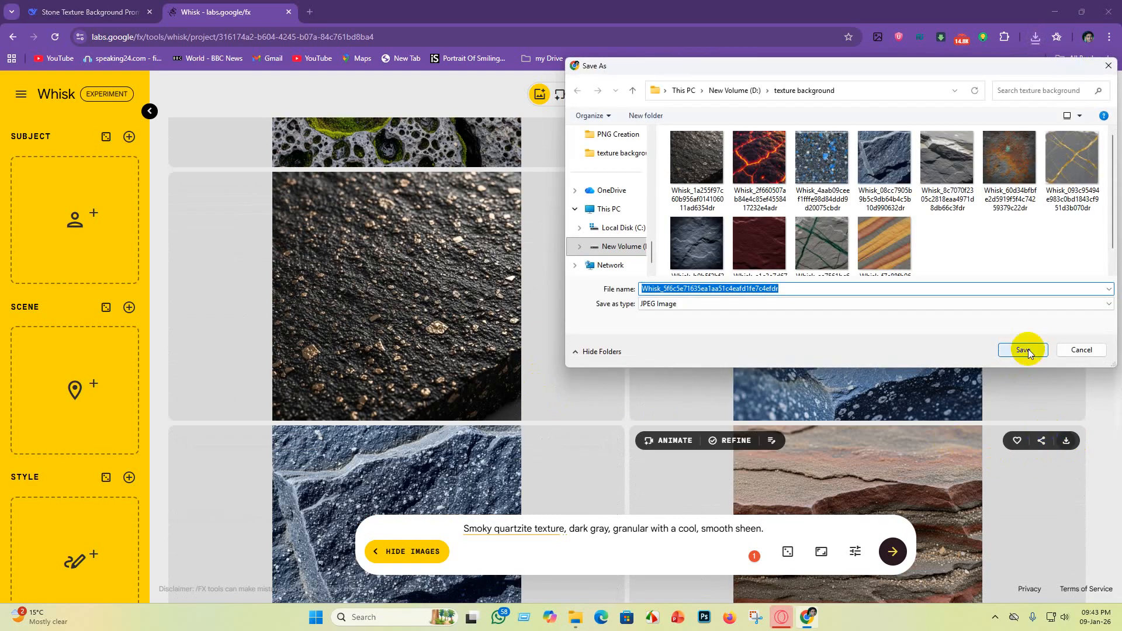
pyautogui.click(1027, 352)
# Step: Download the gray stone image with purple amethyst veins
pyautogui.scroll(-10, 993, 461)
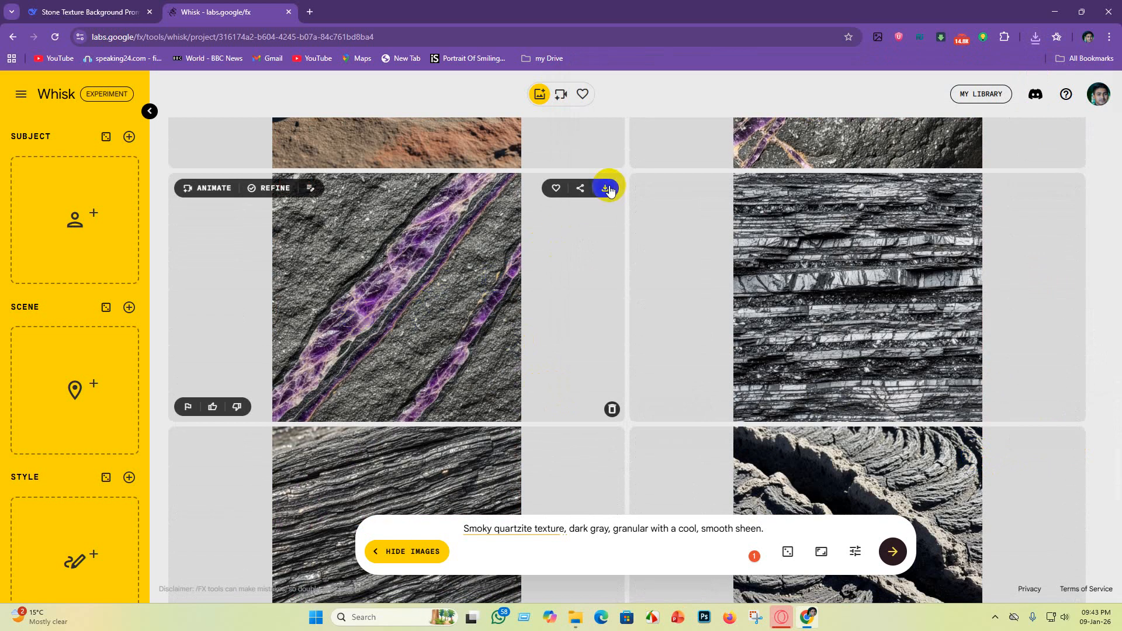
pyautogui.click(607, 189)
pyautogui.click(1029, 352)
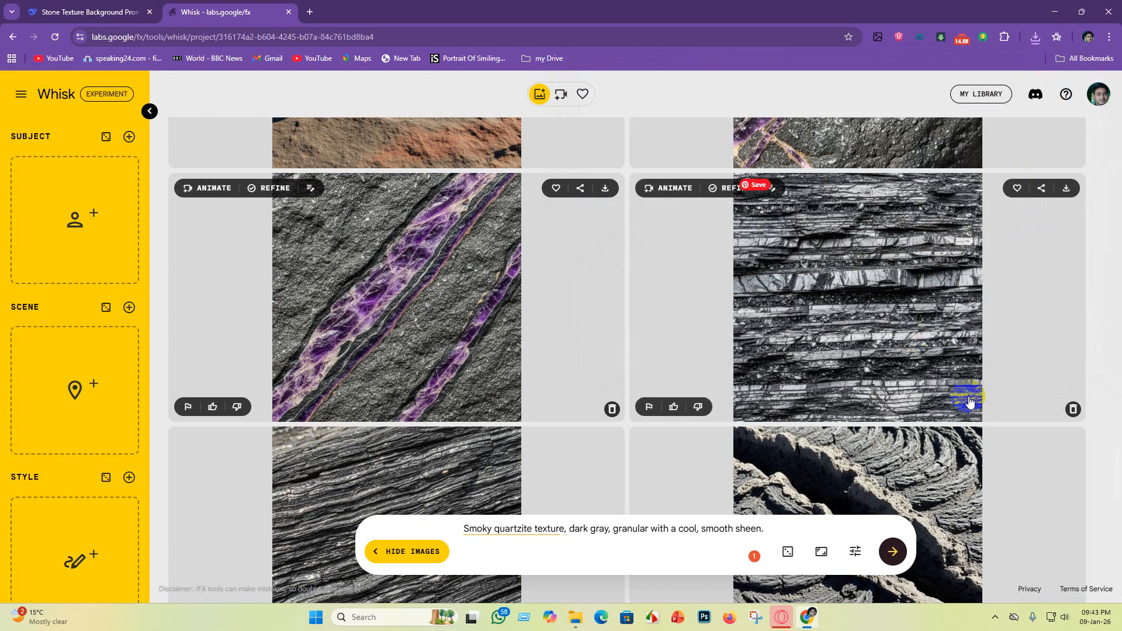
# Step: Download the layered dark gray striated stone image into the texture folder
pyautogui.scroll(-3, 401, 430)
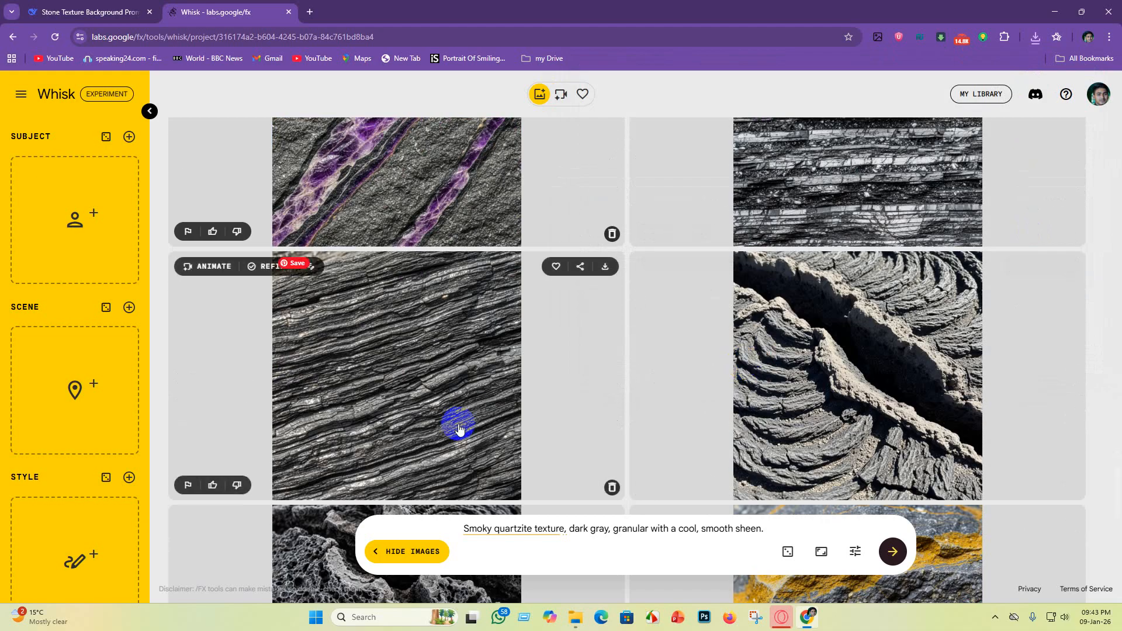
pyautogui.click(622, 264)
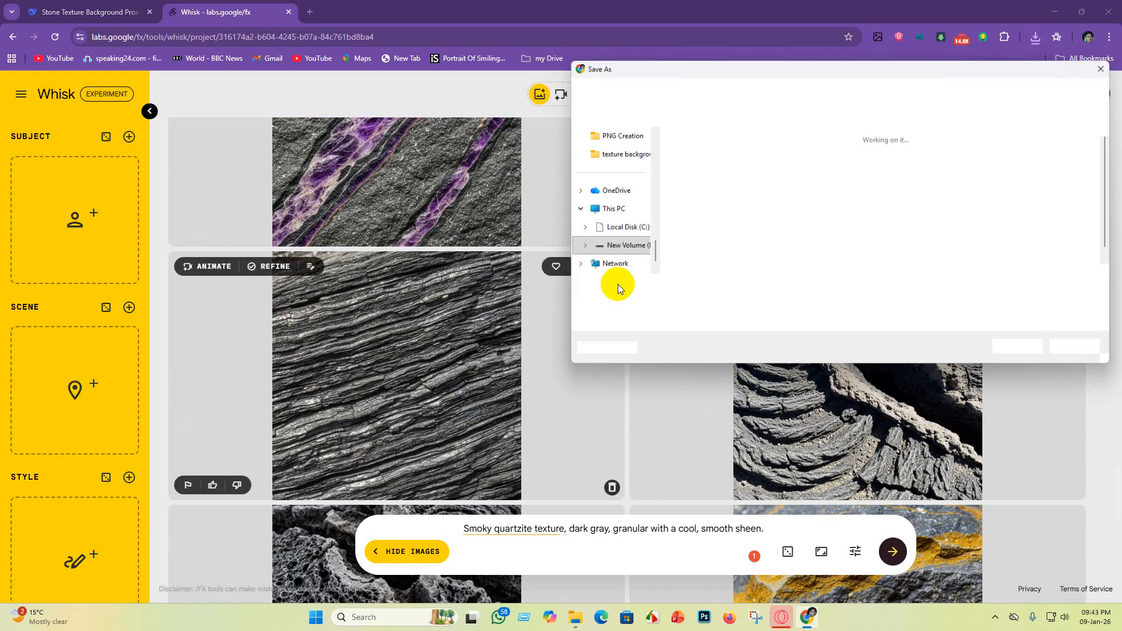
pyautogui.click(1022, 348)
# Step: Download the dark gray stone image with ochre yellow mineral veins
pyautogui.scroll(-7, 818, 392)
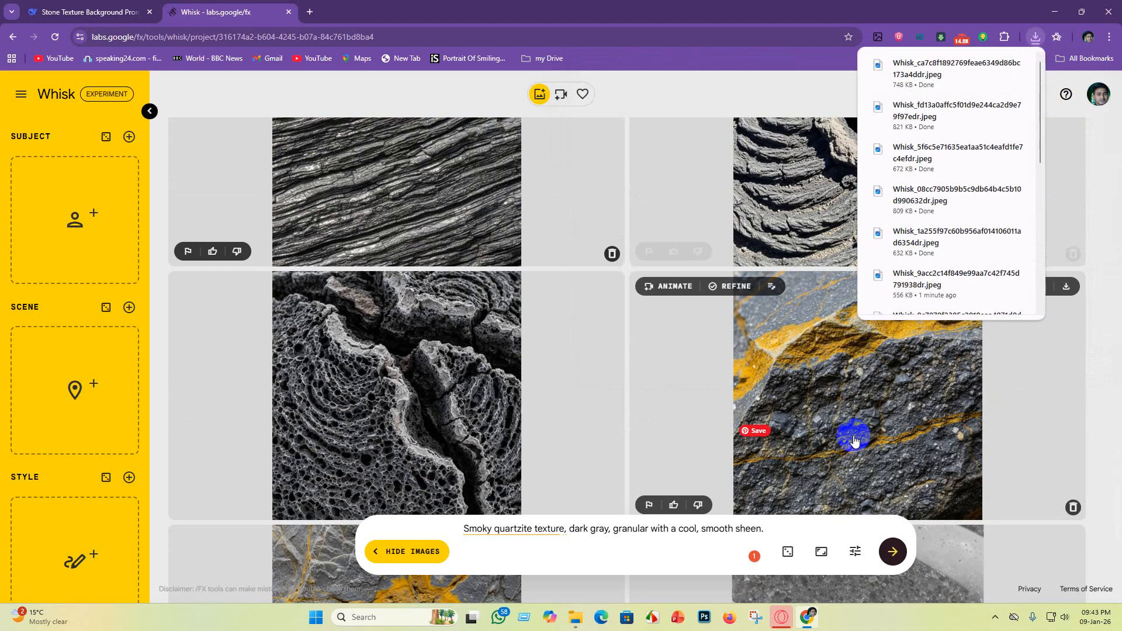
pyautogui.scroll(3, 902, 431)
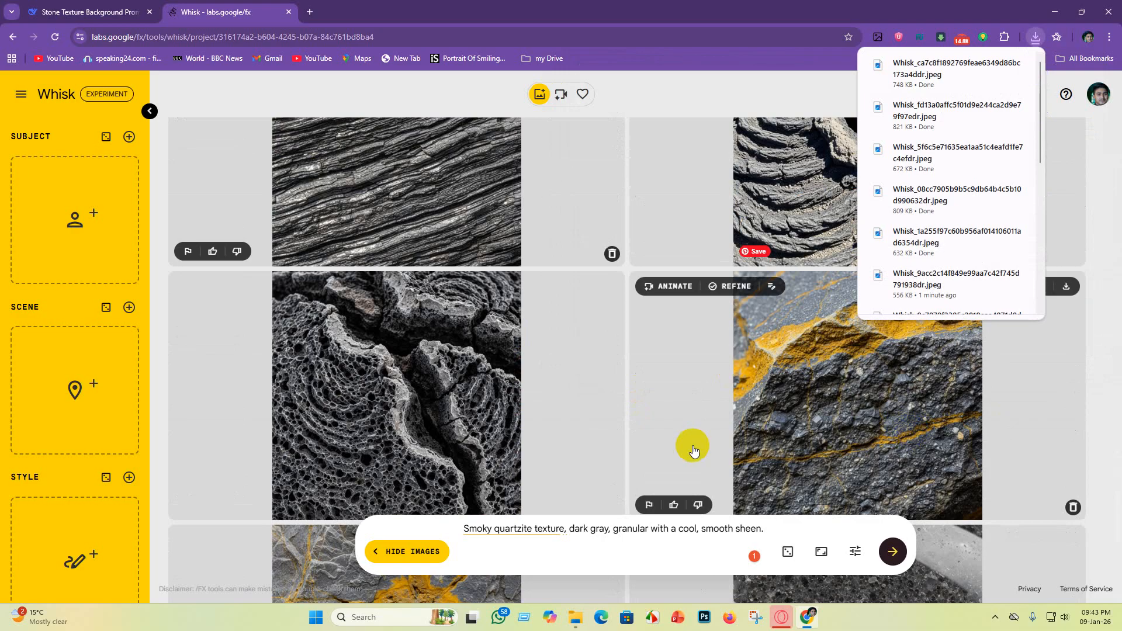
pyautogui.scroll(-4, 293, 371)
pyautogui.scroll(4, 852, 484)
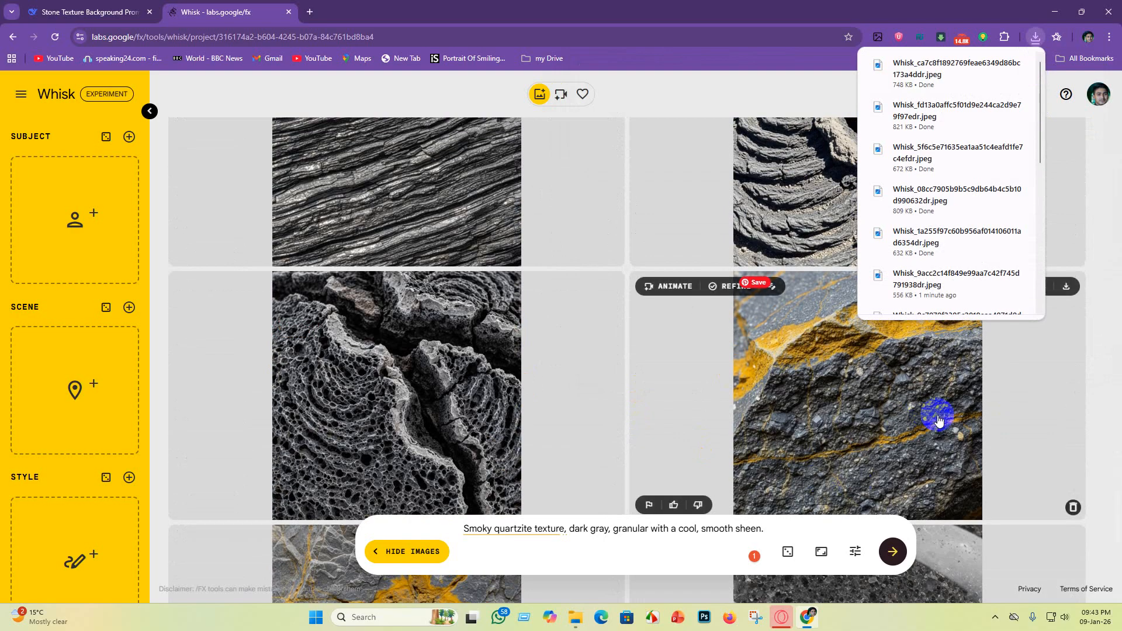
pyautogui.scroll(2, 938, 419)
pyautogui.scroll(-3, 944, 466)
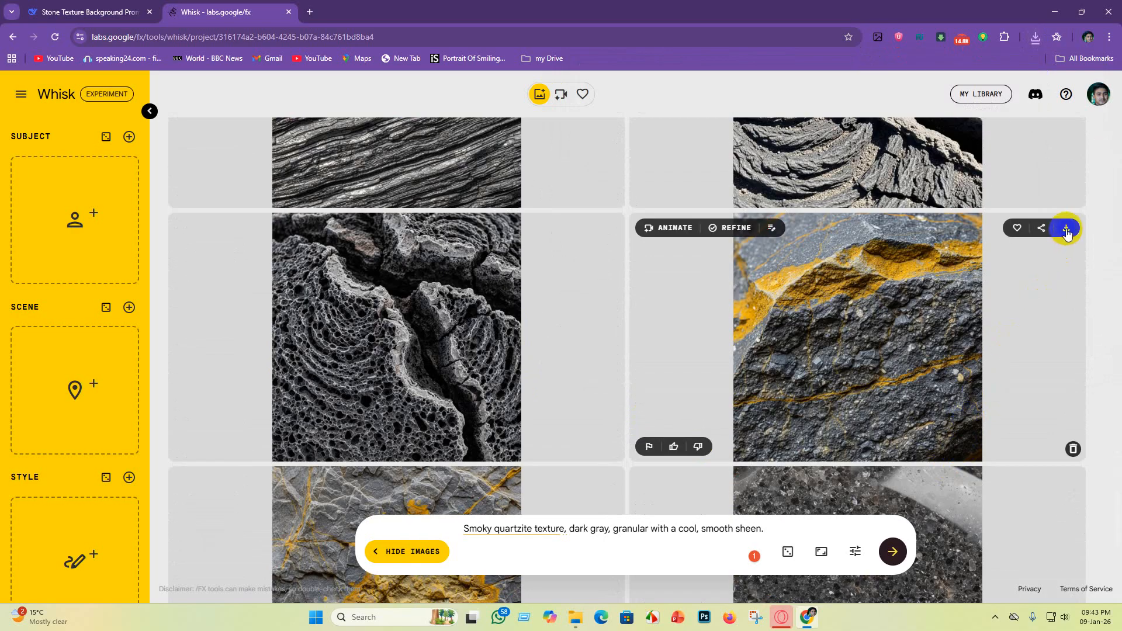
pyautogui.click(1066, 229)
pyautogui.click(1022, 348)
# Step: Download the dark gray granular speckled stone image
pyautogui.scroll(-1, 909, 414)
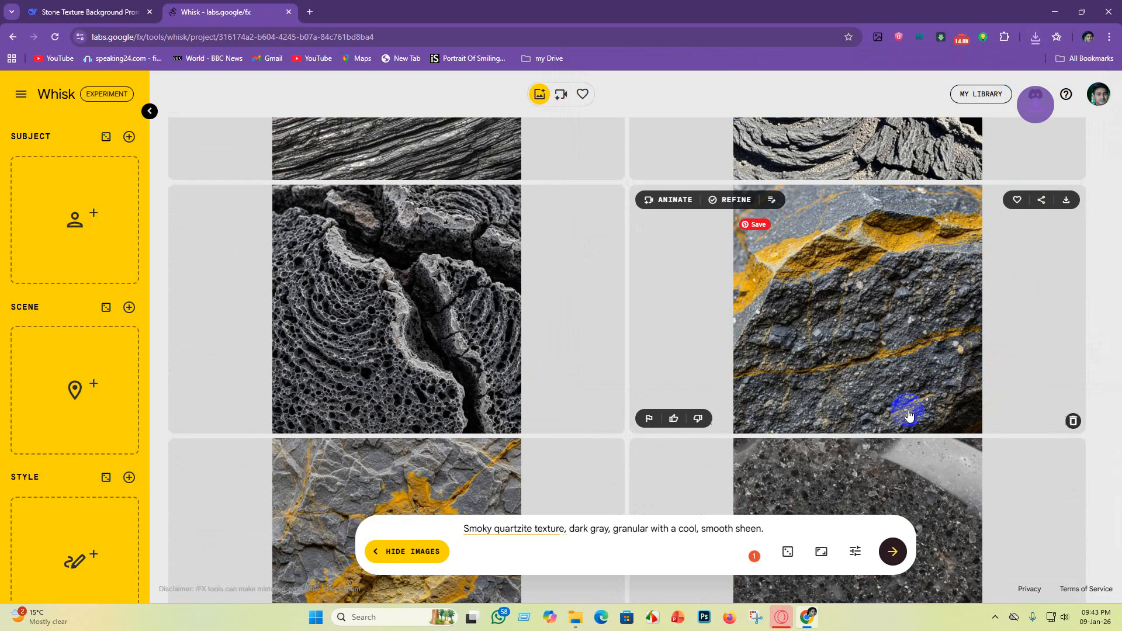
pyautogui.scroll(-7, 909, 414)
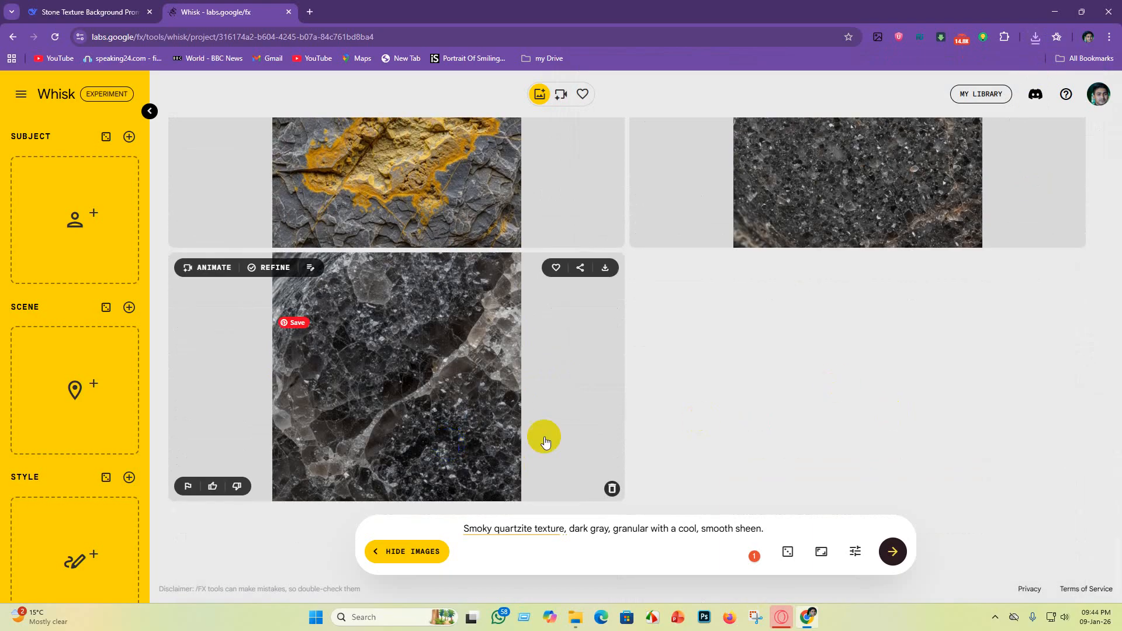
pyautogui.scroll(1, 896, 421)
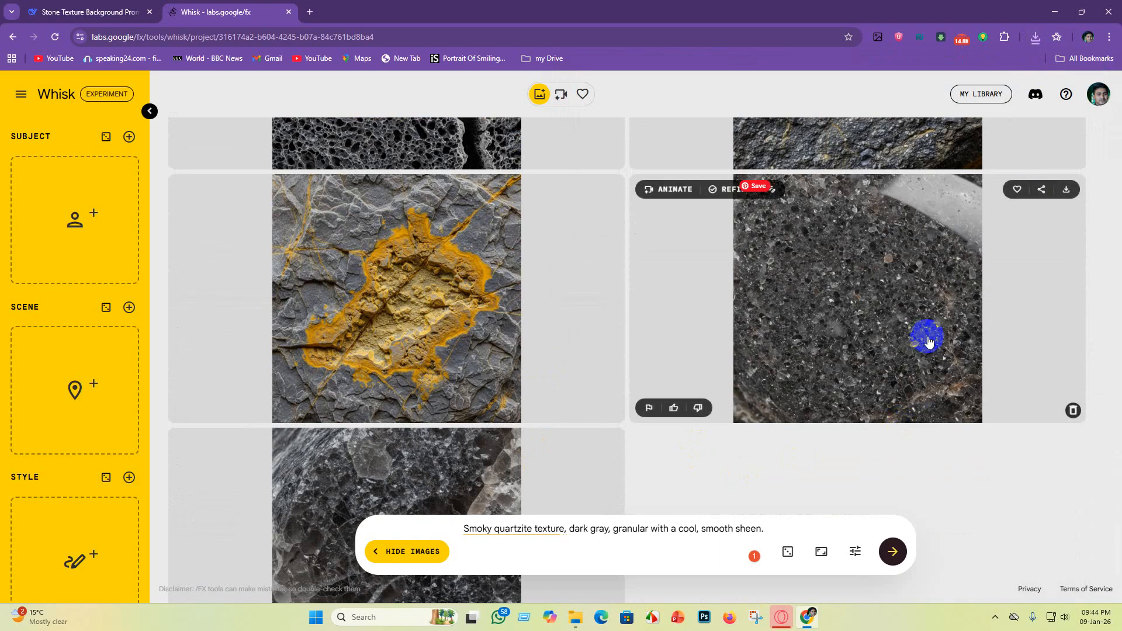
pyautogui.scroll(-3, 928, 338)
pyautogui.scroll(4, 928, 337)
pyautogui.click(1066, 249)
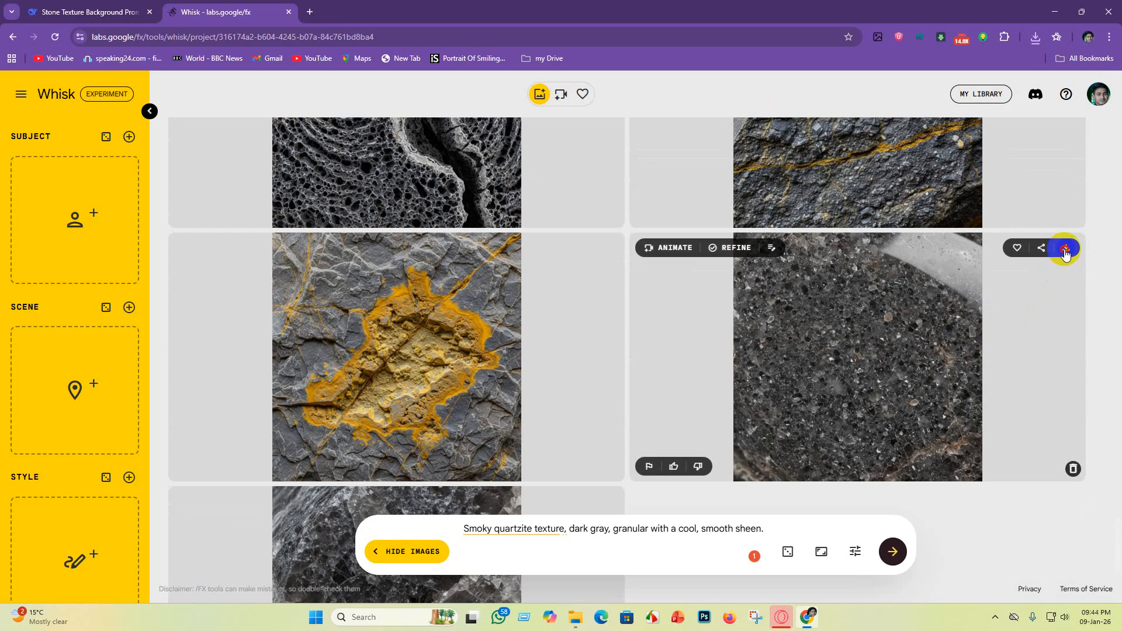
pyautogui.click(1024, 348)
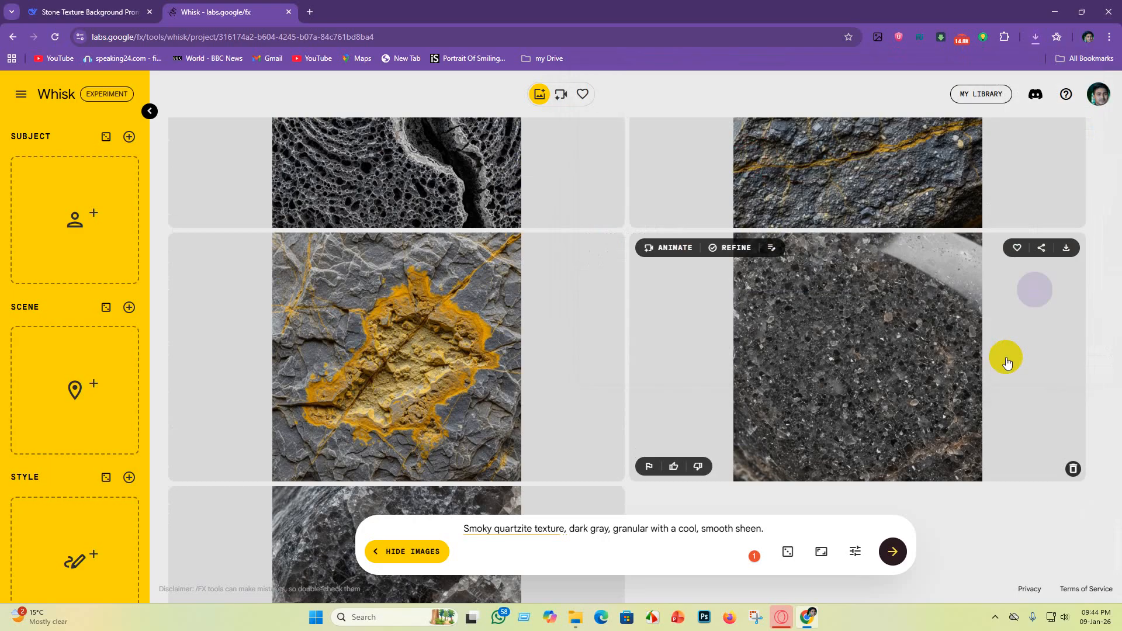
# Step: Switch to the DeepSeek chat and start a new message in the prompt box
pyautogui.click(68, 13)
pyautogui.click(488, 551)
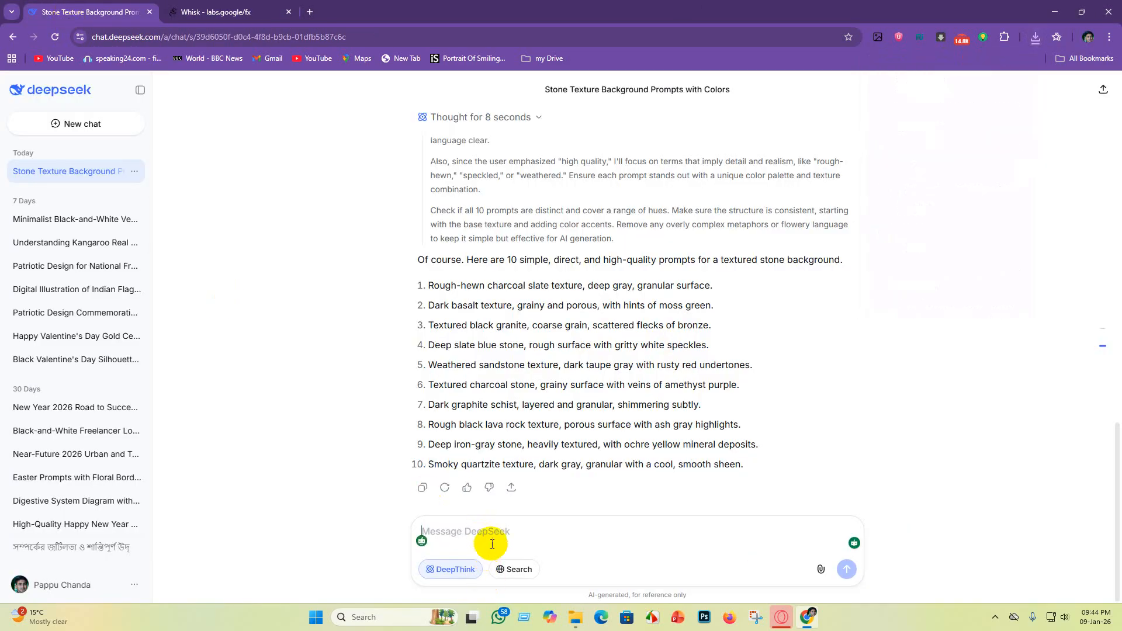
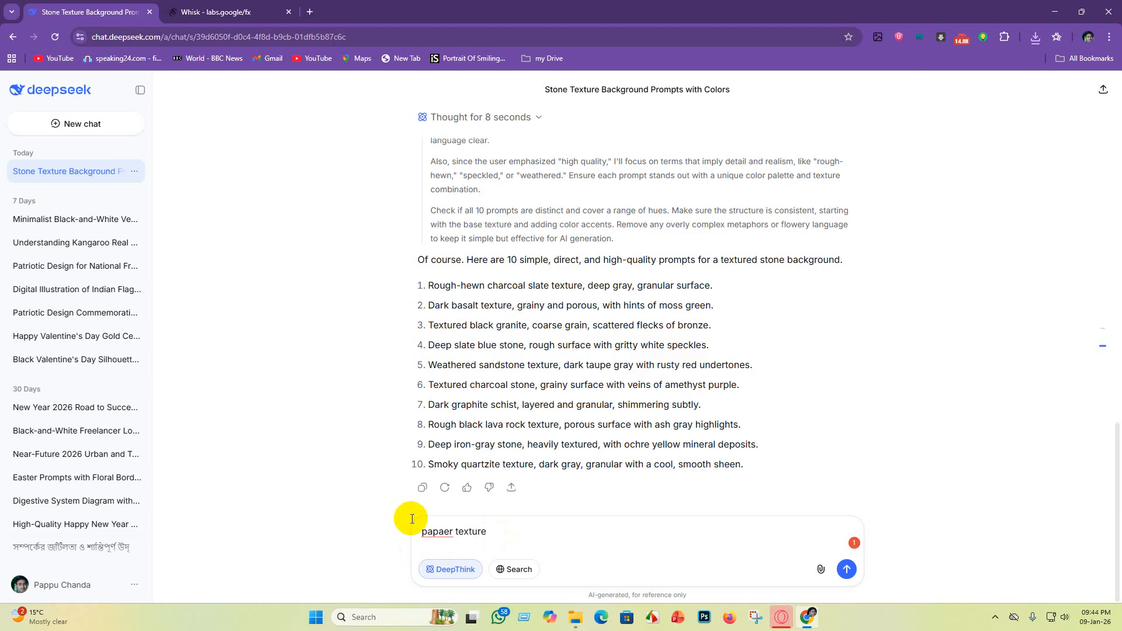
# Step: Correct the misspelled "papaer" in the DeepSeek message and send "paper texture 10" as the request
pyautogui.moveTo(448, 532)
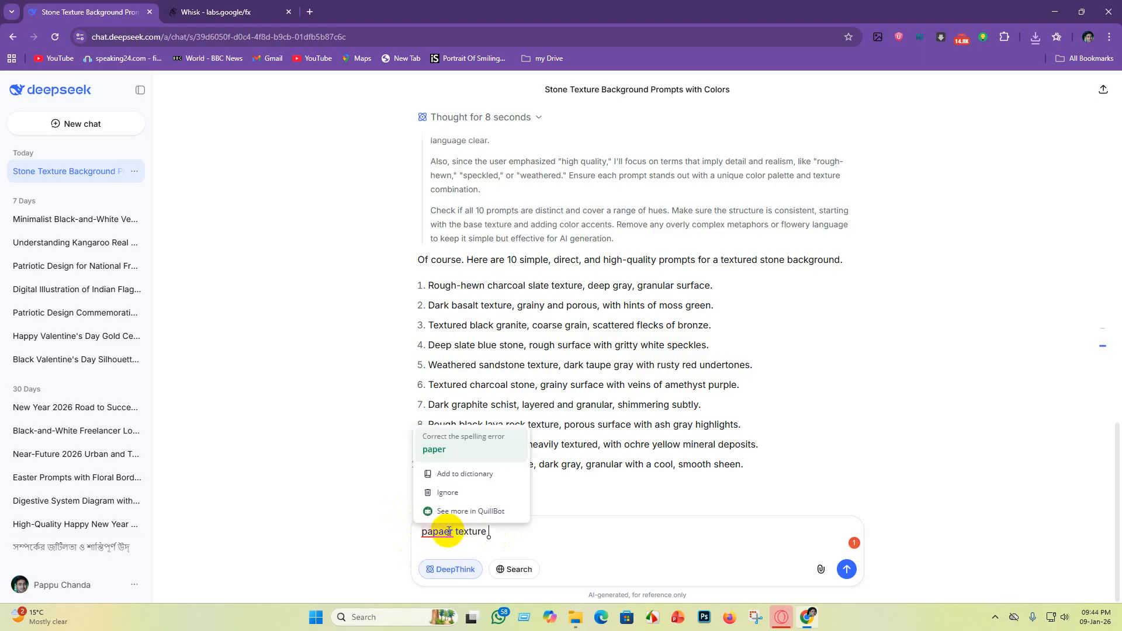
pyautogui.click(434, 449)
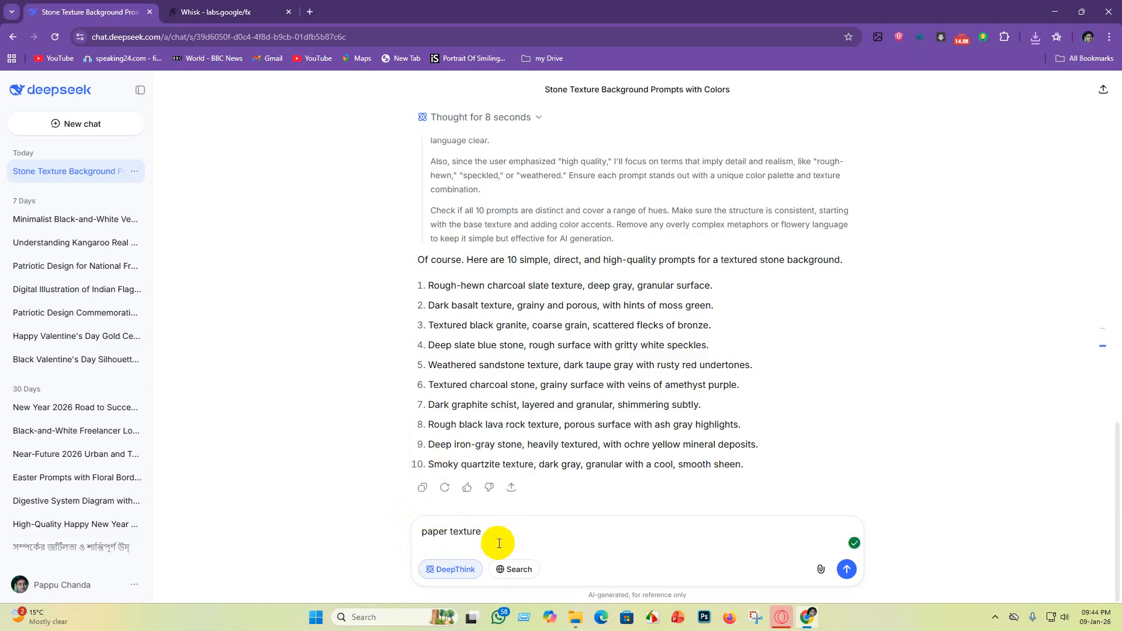
pyautogui.press('Return')
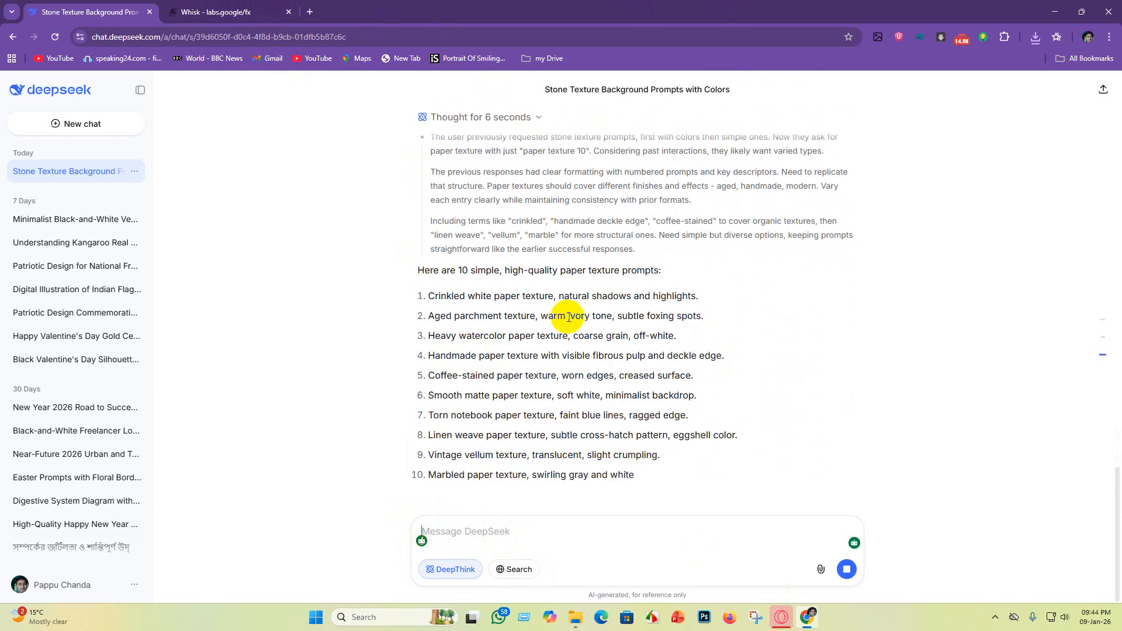
# Step: Copy the prompt "Crinkled white paper texture, natural shadows and highlights." from the DeepSeek list and switch to Whisk
pyautogui.scroll(1, 494, 305)
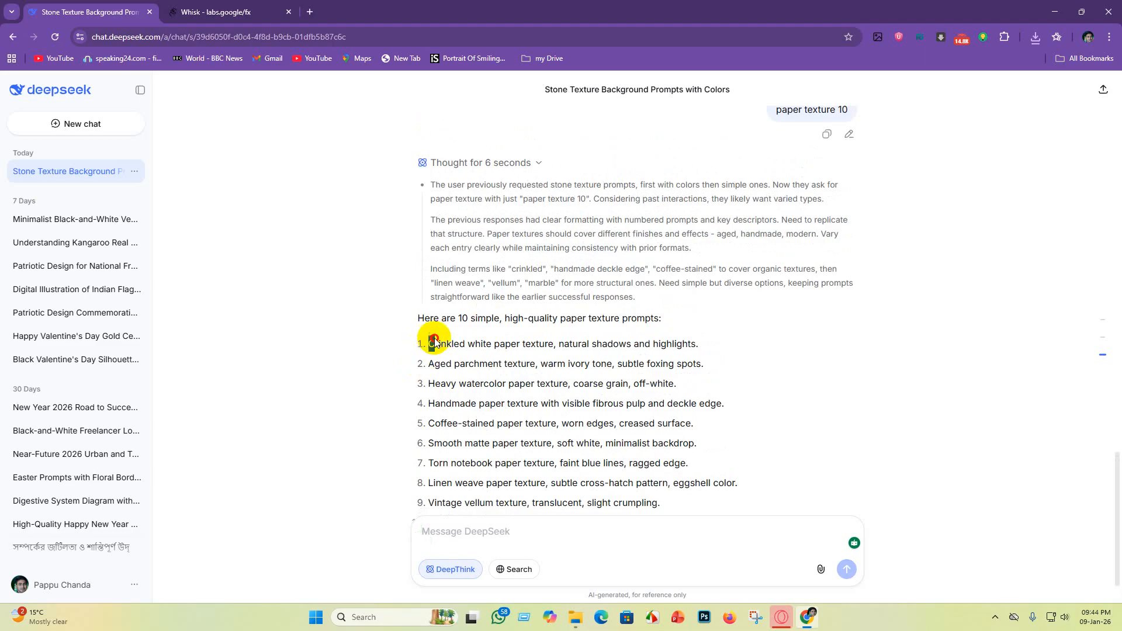
pyautogui.moveTo(434, 342); pyautogui.dragTo(712, 346)
pyautogui.hotkey('ctrl', 'c')
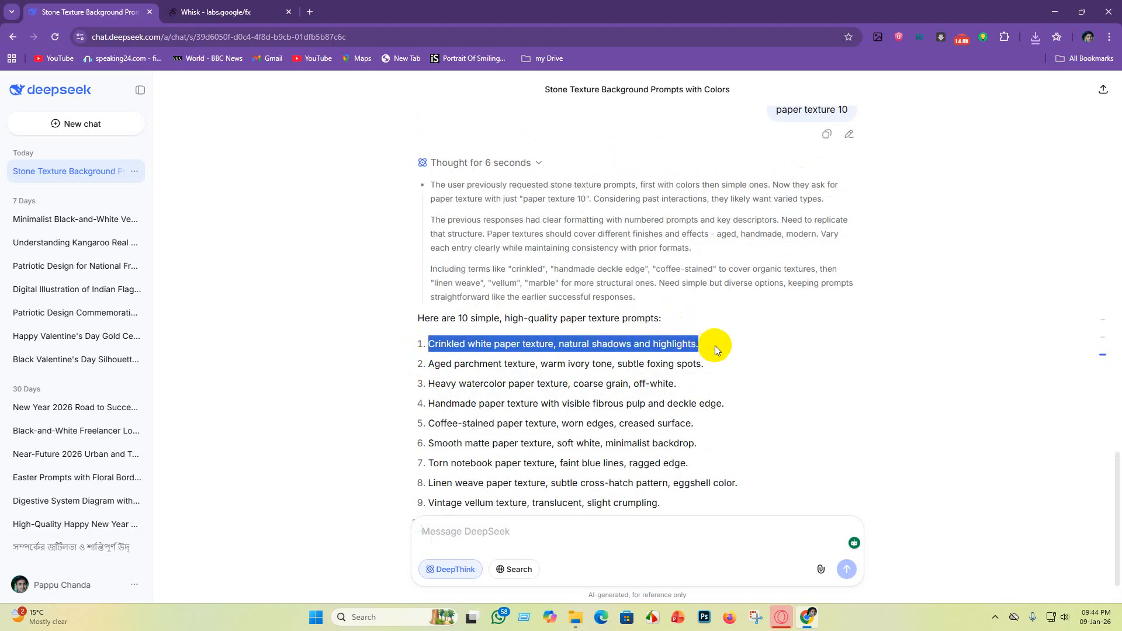
pyautogui.click(214, 12)
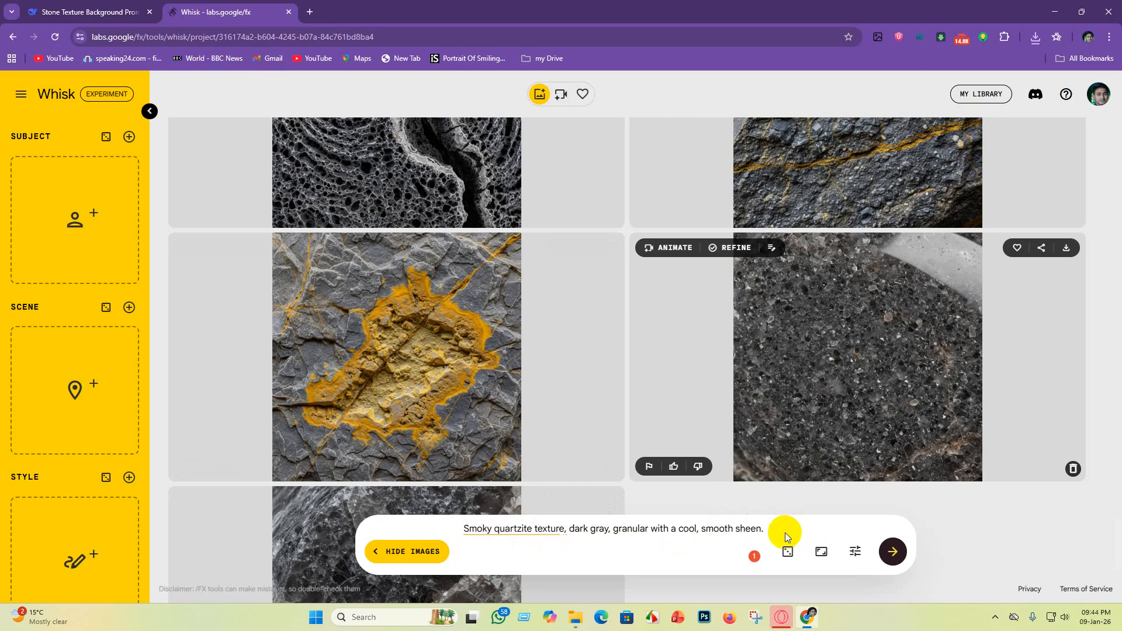
# Step: Replace the smoky quartzite prompt in Whisk with the copied crinkled white paper prompt and generate the images
pyautogui.moveTo(785, 533); pyautogui.dragTo(282, 529)
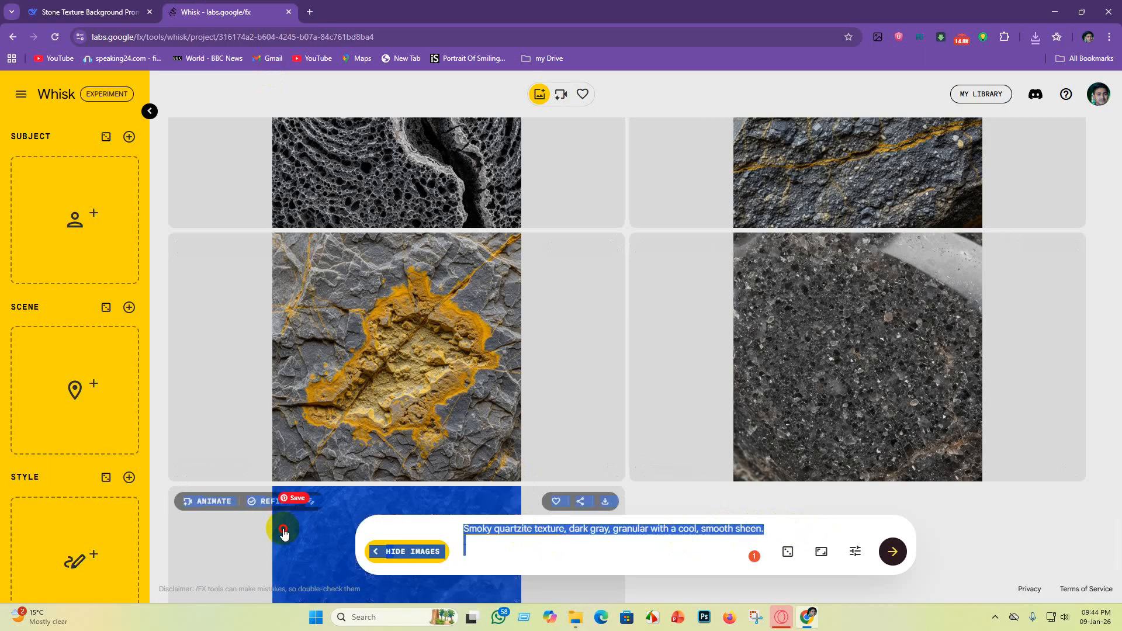
pyautogui.click(434, 555)
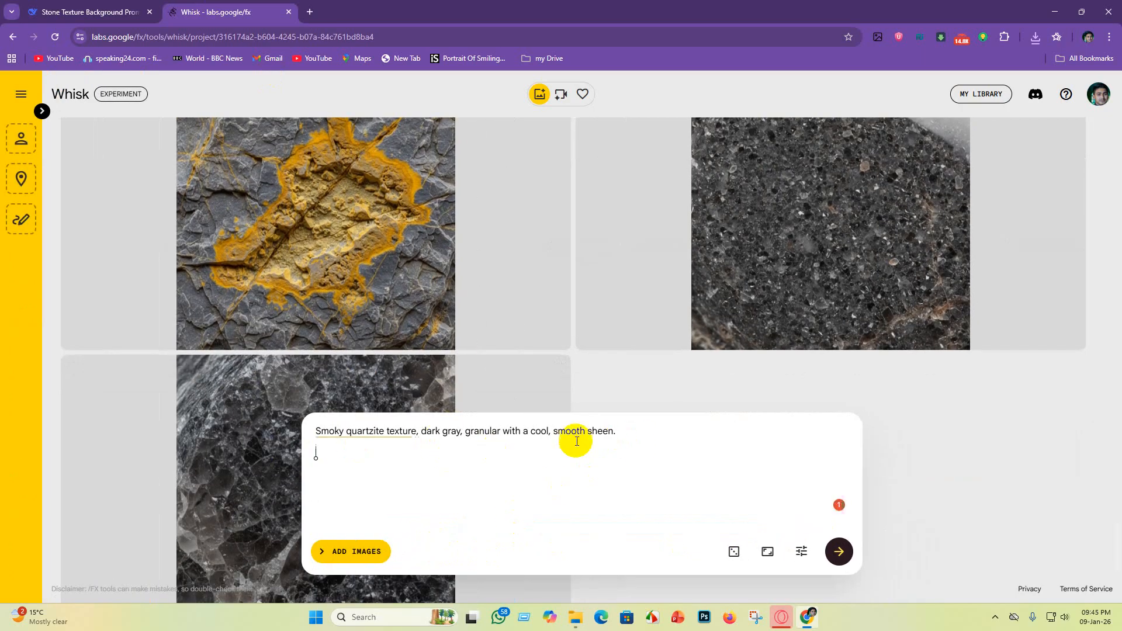
pyautogui.moveTo(597, 432); pyautogui.dragTo(639, 434)
pyautogui.click(691, 459)
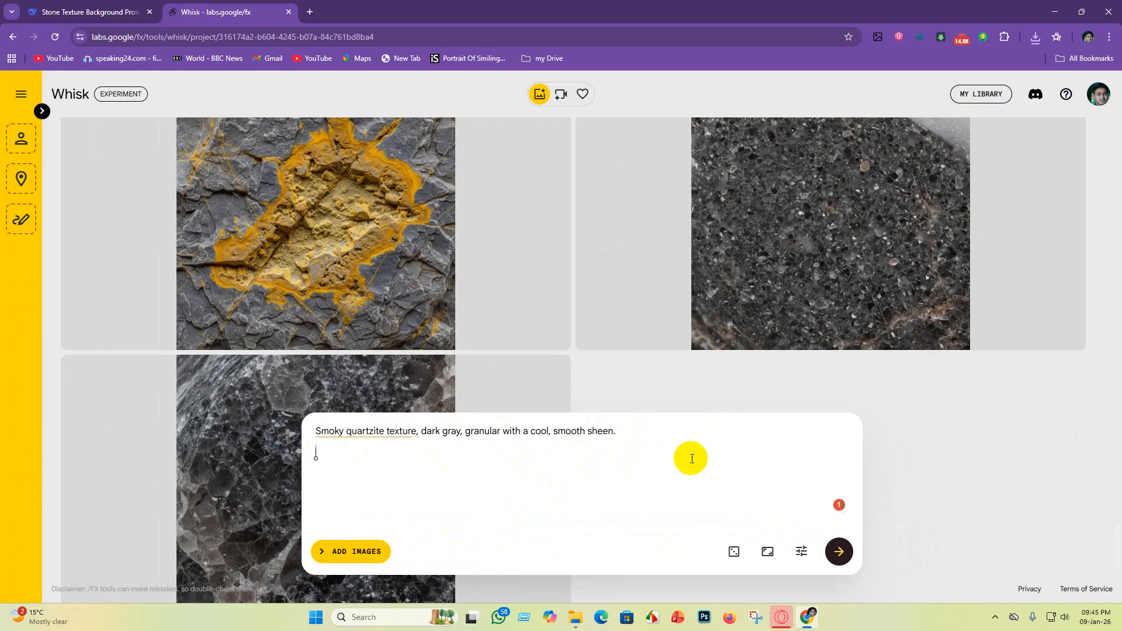
pyautogui.moveTo(690, 459); pyautogui.dragTo(614, 457)
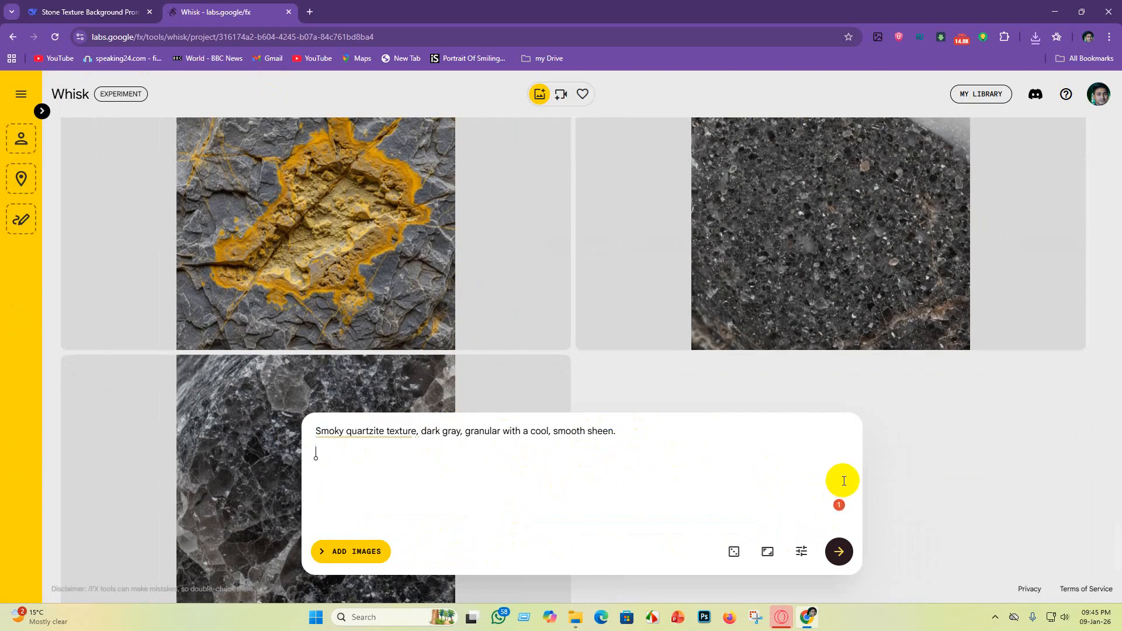
pyautogui.click(589, 448)
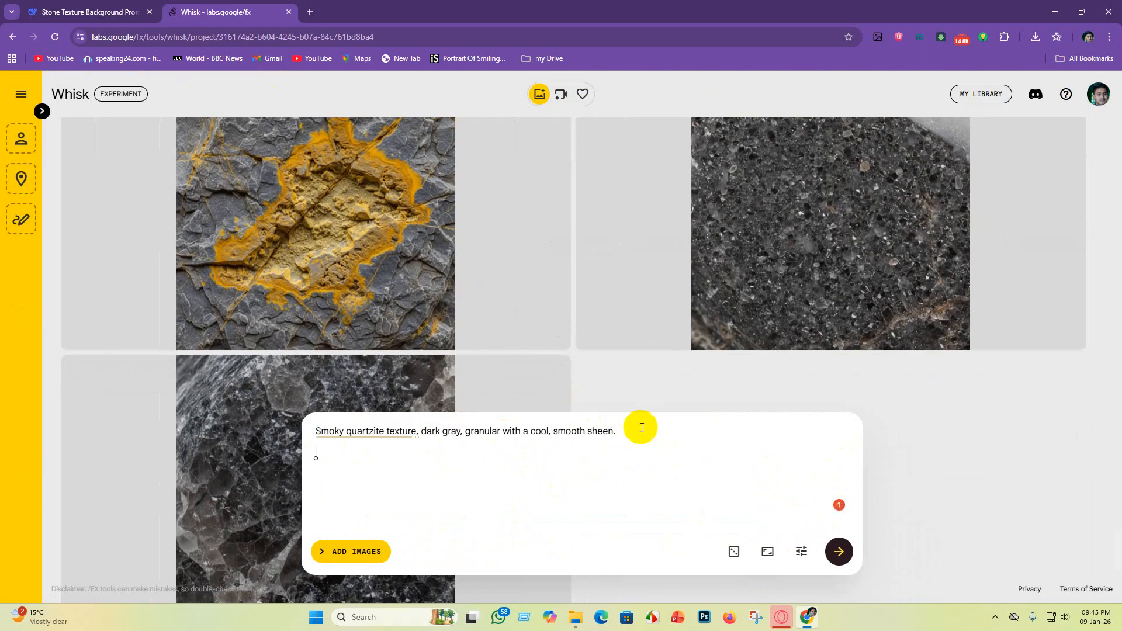
pyautogui.moveTo(631, 430); pyautogui.dragTo(193, 403)
pyautogui.press('BackSpace')
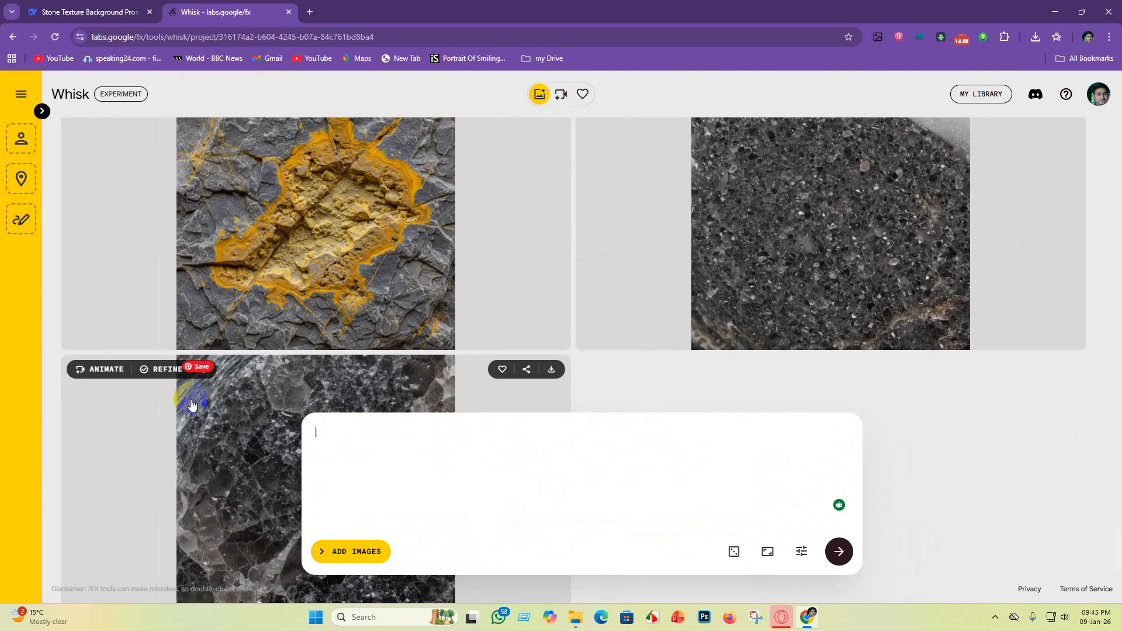
pyautogui.hotkey('ctrl', 'v')
pyautogui.press('Return')
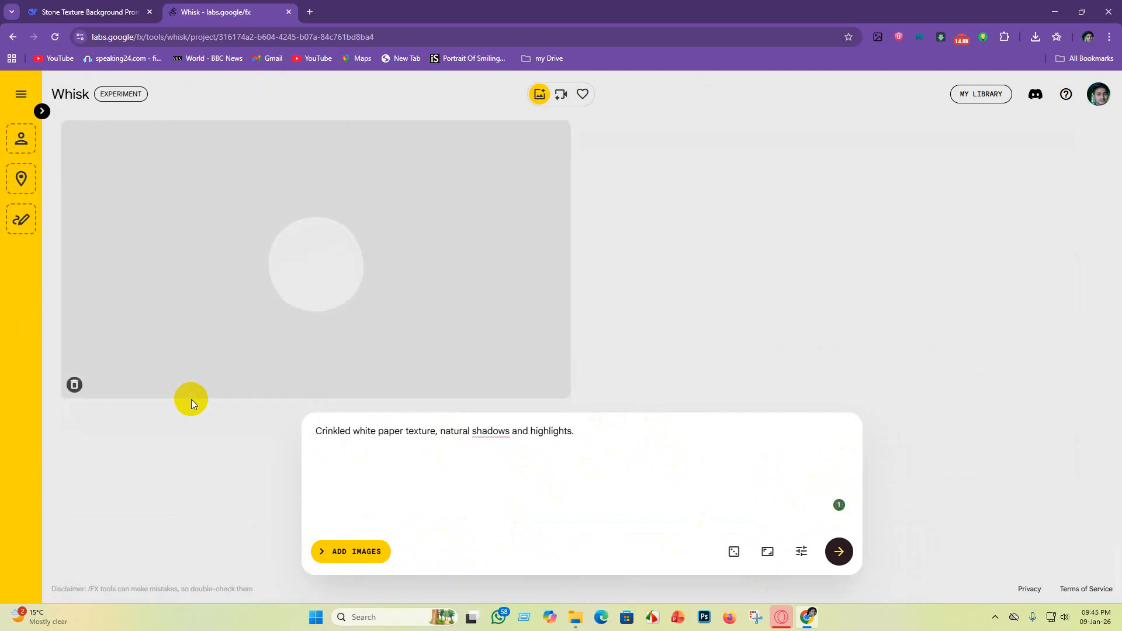
# Step: Copy DeepSeek's prompt "Aged parchment texture, warm ivory tone, subtle foxing spots." and generate it in Whisk in place of the crinkled paper prompt
pyautogui.click(64, 11)
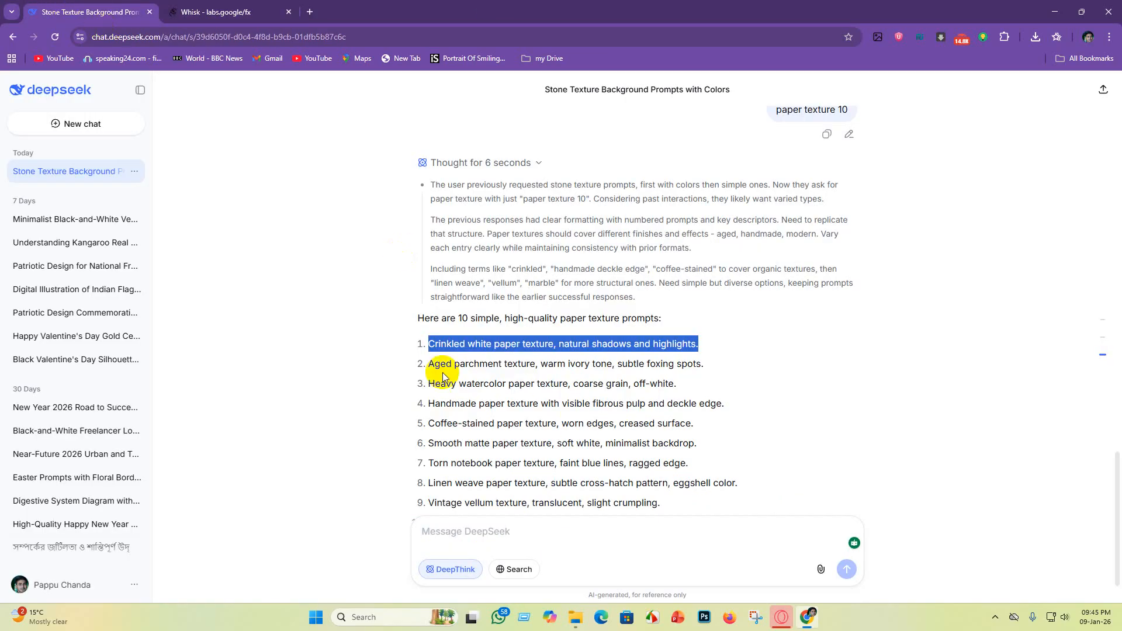
pyautogui.moveTo(427, 362); pyautogui.dragTo(712, 370)
pyautogui.hotkey('ctrl', 'c')
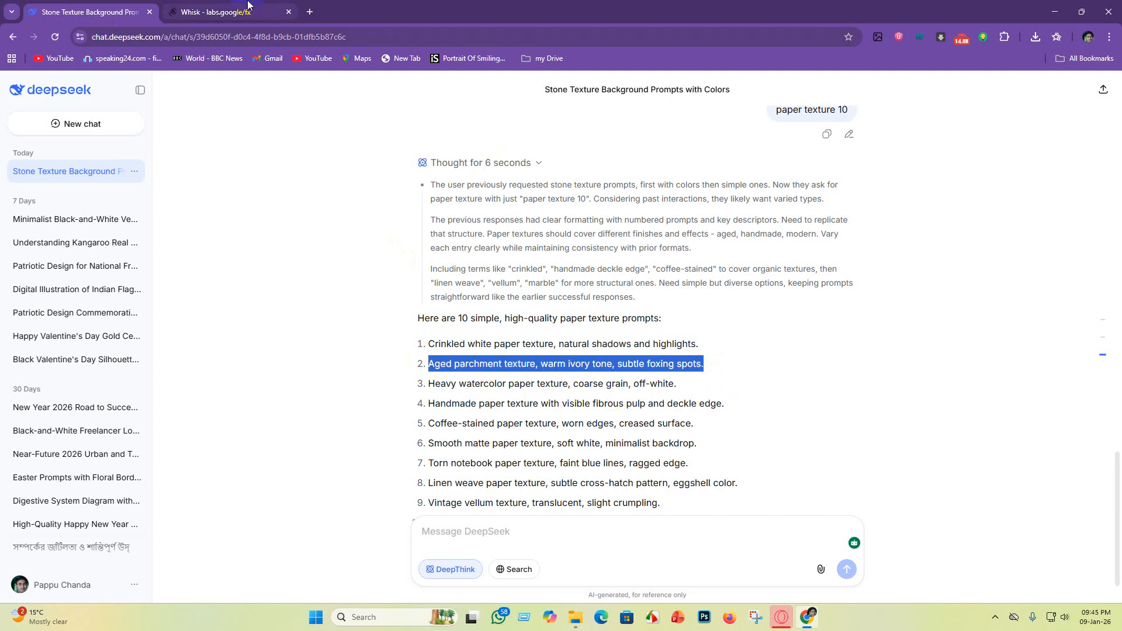
pyautogui.click(248, 5)
pyautogui.moveTo(583, 433); pyautogui.dragTo(187, 430)
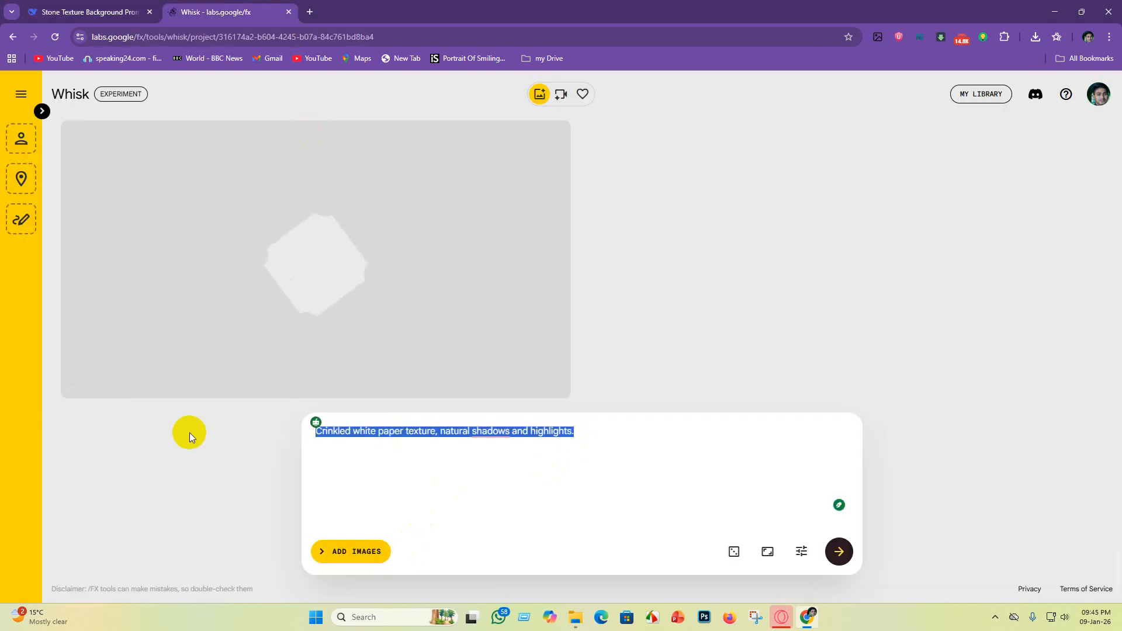
pyautogui.press('BackSpace')
pyautogui.hotkey('ctrl', 'v')
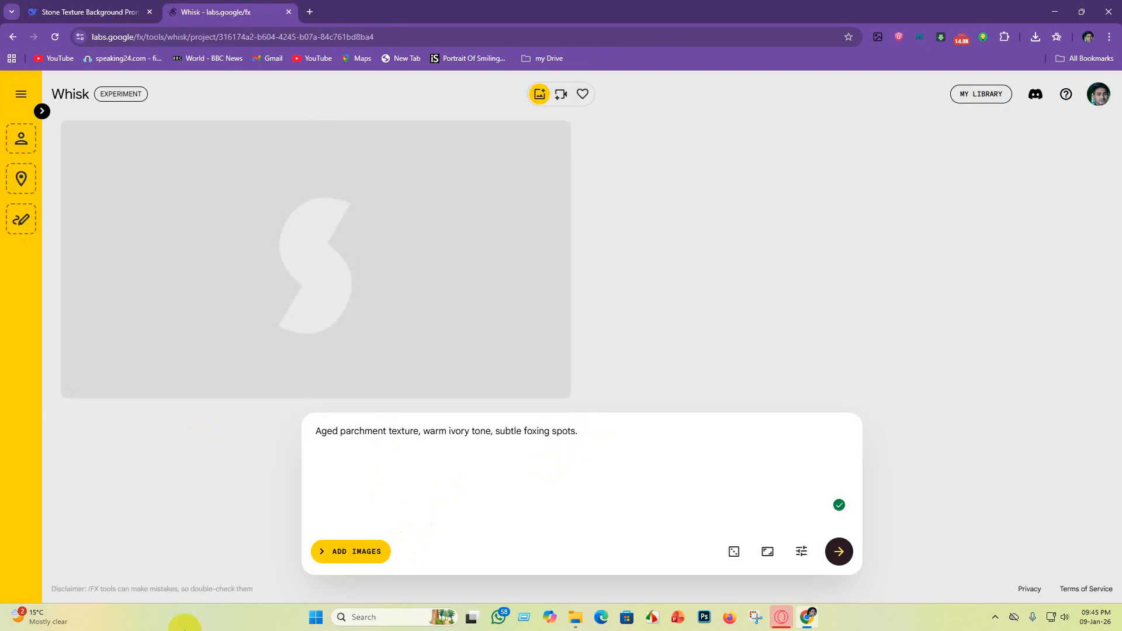
# Step: Copy DeepSeek's prompt "Heavy watercolor paper texture, coarse grain, off-white." and generate it in Whisk in place of the parchment prompt
pyautogui.click(103, 11)
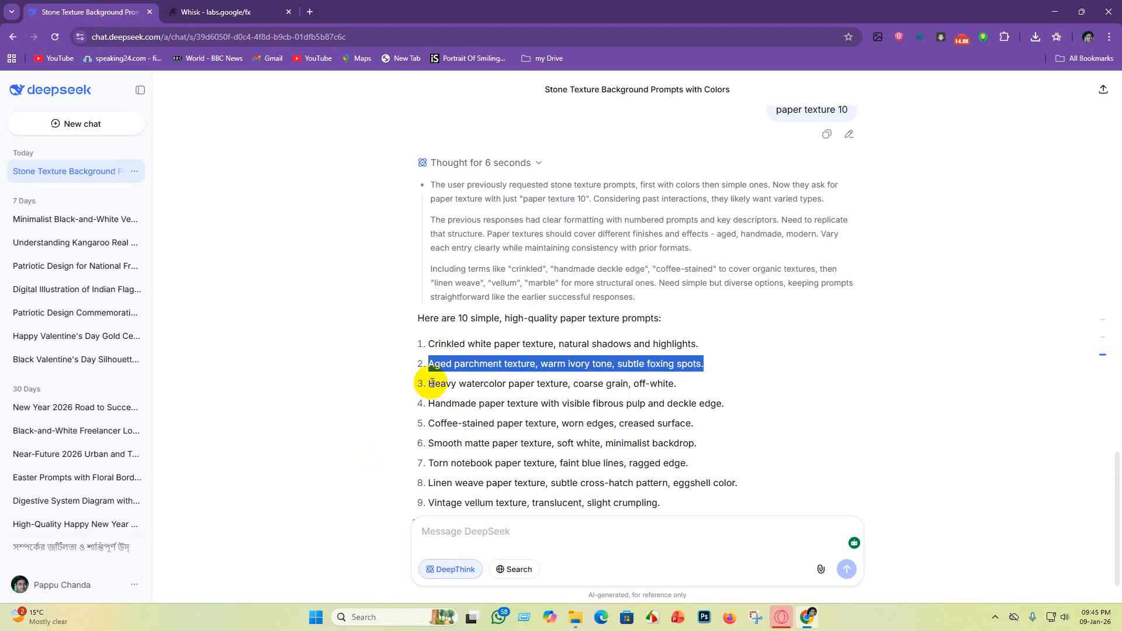
pyautogui.moveTo(430, 386); pyautogui.dragTo(717, 381)
pyautogui.hotkey('ctrl', 'c')
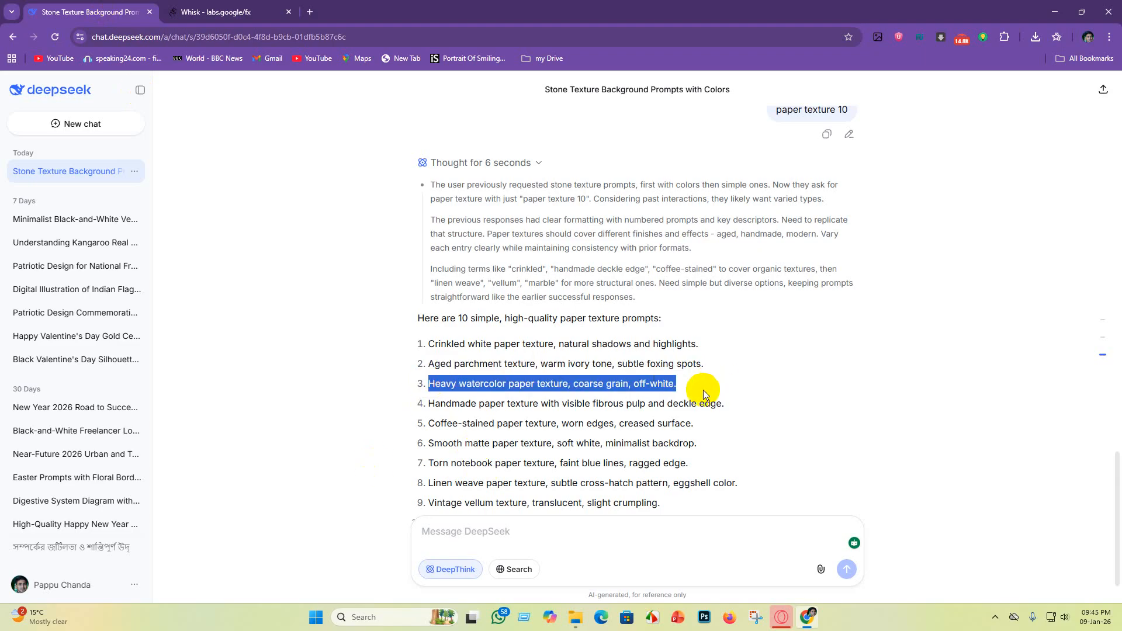
pyautogui.click(216, 12)
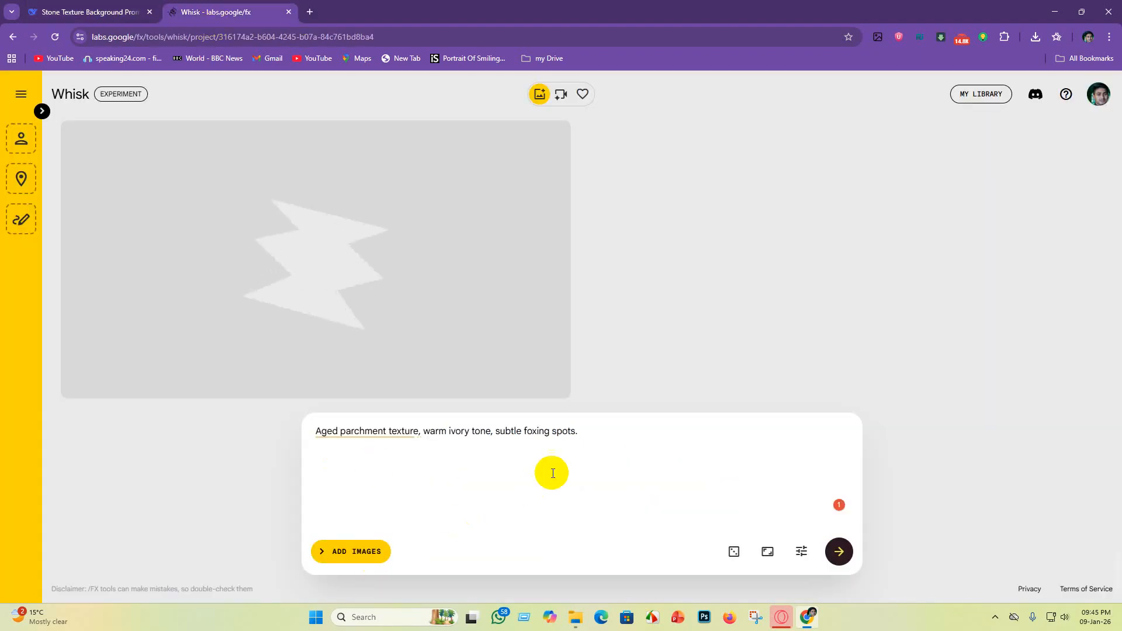
pyautogui.click(554, 448)
pyautogui.hotkey('ctrl', 'a')
pyautogui.press('BackSpace')
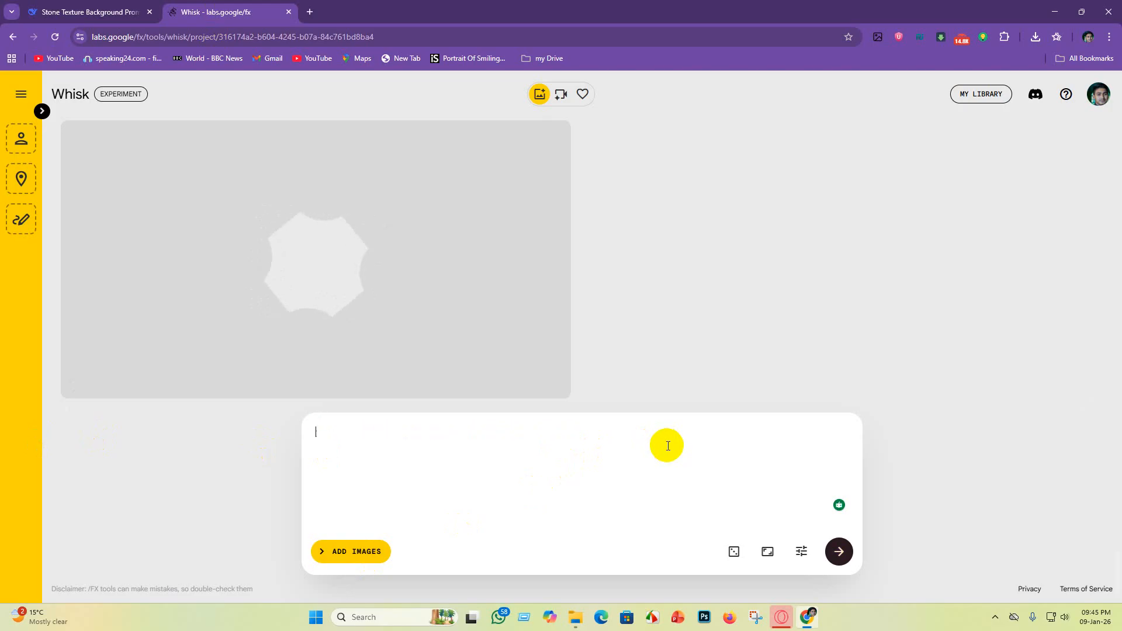
pyautogui.hotkey('ctrl', 'v')
pyautogui.press('Return')
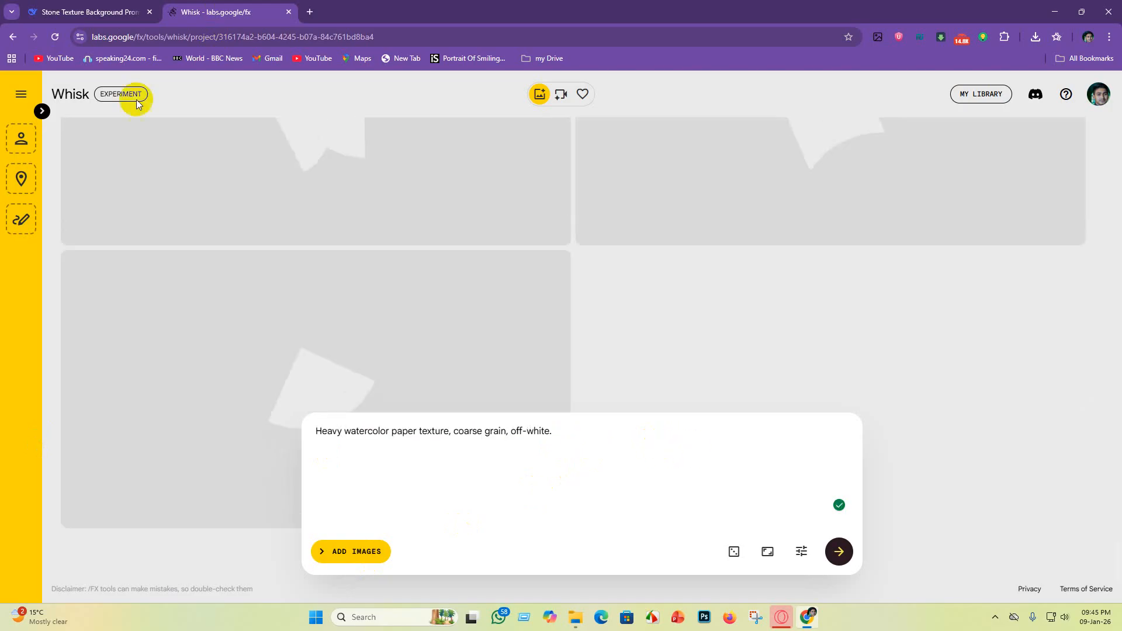
# Step: Copy DeepSeek's prompt "Handmade paper texture with visible fibrous pulp and deckle edge." and generate it in Whisk in place of the watercolor prompt
pyautogui.click(114, 8)
pyautogui.scroll(-1, 500, 464)
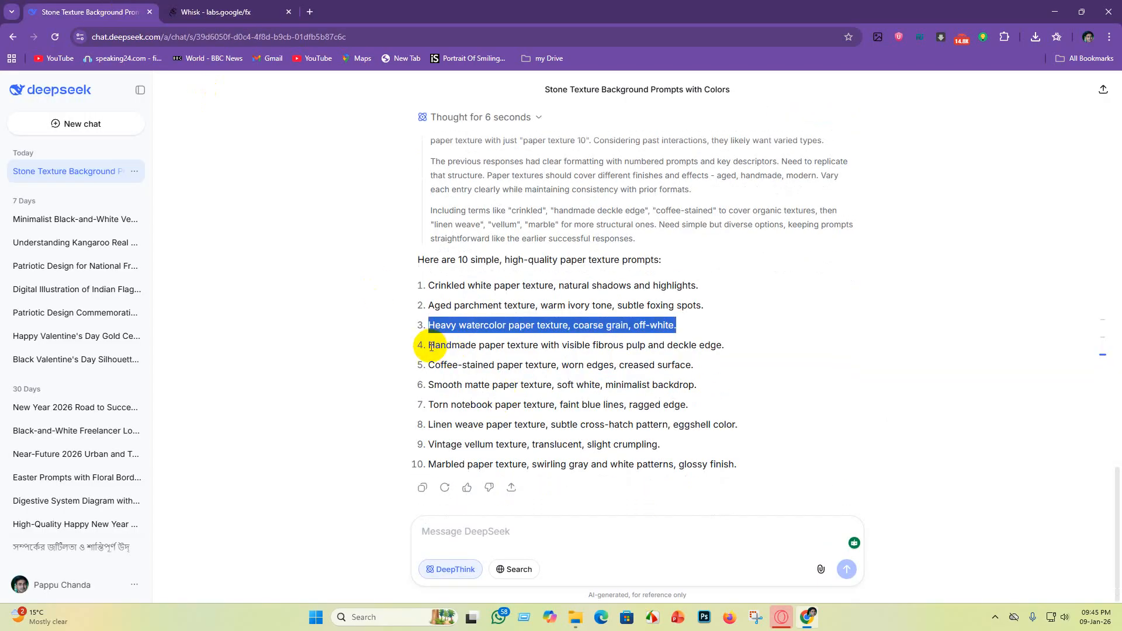
pyautogui.click(431, 346)
pyautogui.moveTo(428, 348); pyautogui.dragTo(717, 342)
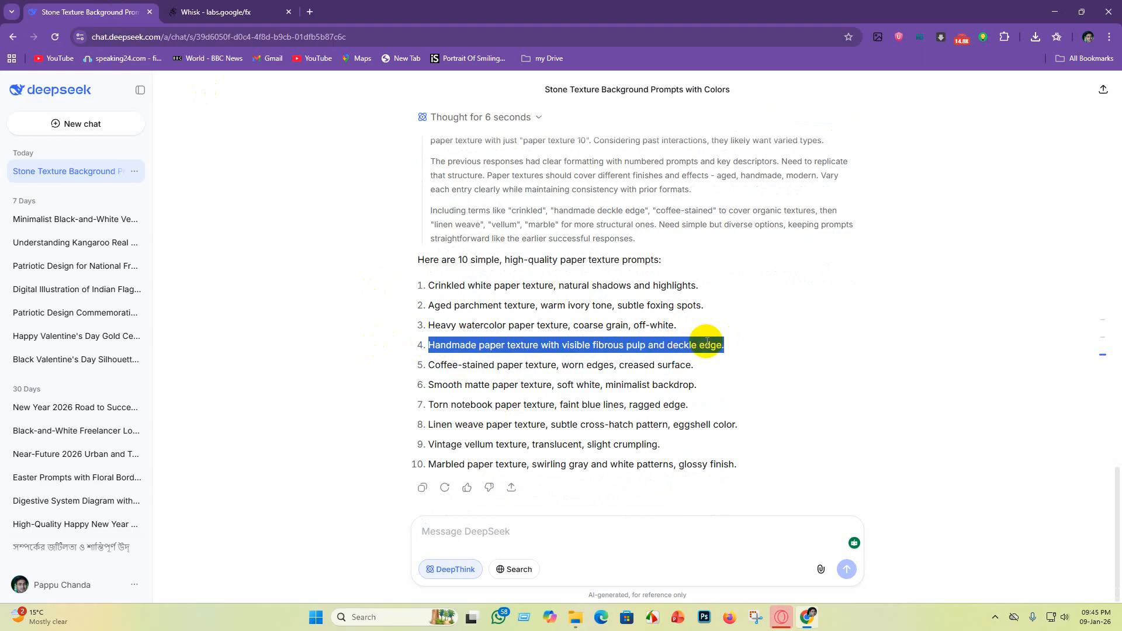
pyautogui.click(213, 12)
pyautogui.hotkey('ctrl', 'a')
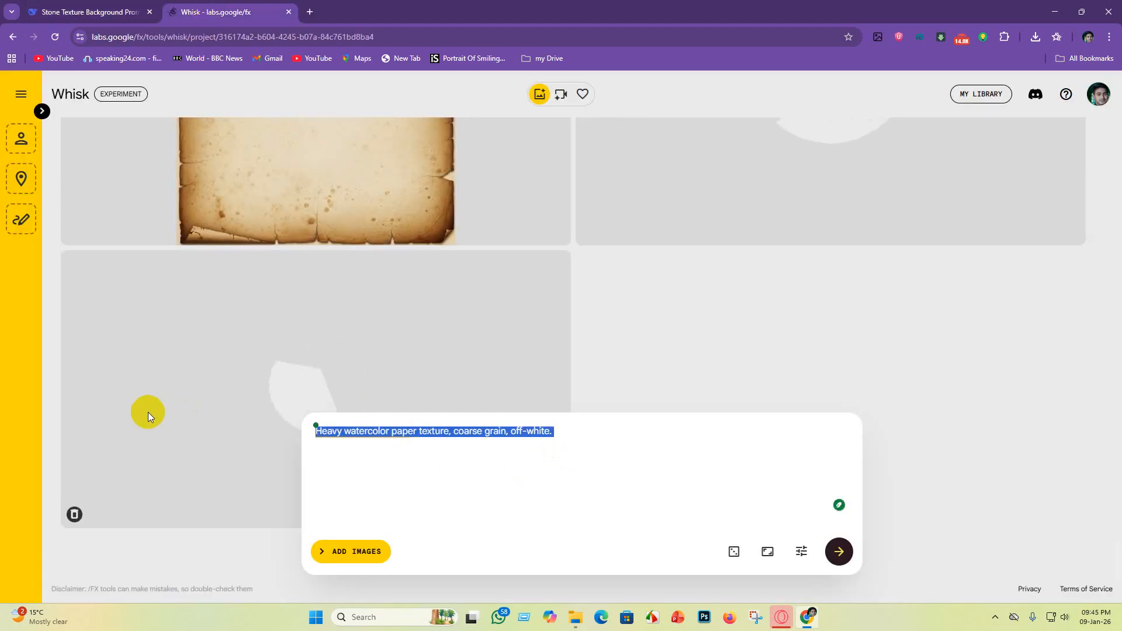
pyautogui.press('BackSpace')
pyautogui.write('Handmade paper texture with visible fibrous pulp and deckle edge.')
pyautogui.press('Return')
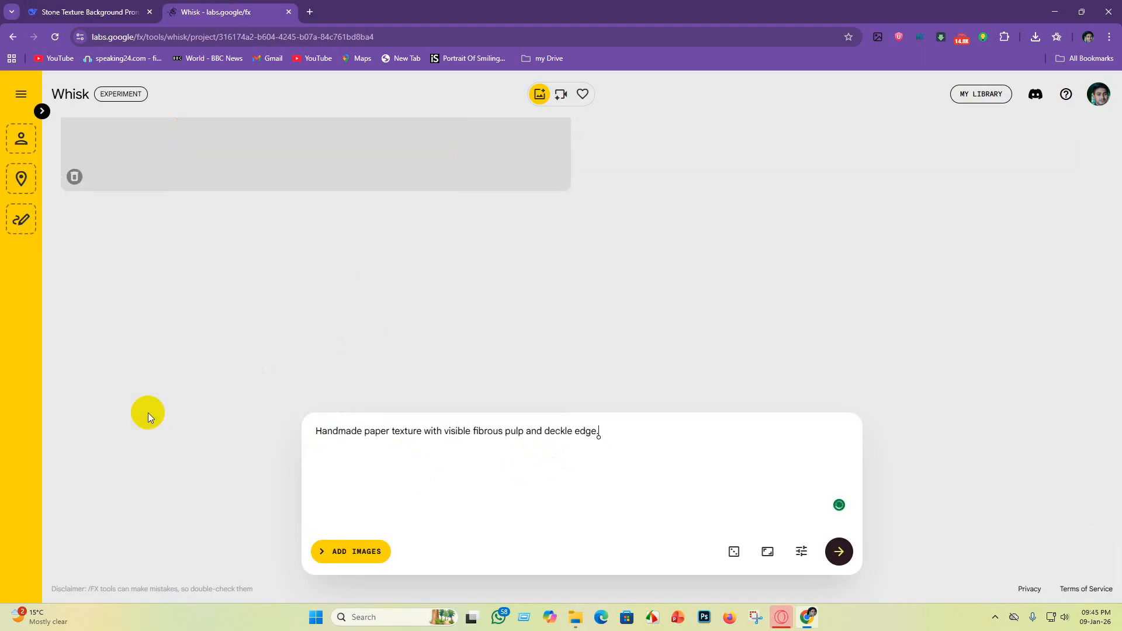
# Step: Copy DeepSeek's prompt "Coffee-stained paper texture, worn edges, creased surface." and generate it in Whisk in place of the handmade paper prompt
pyautogui.click(74, 14)
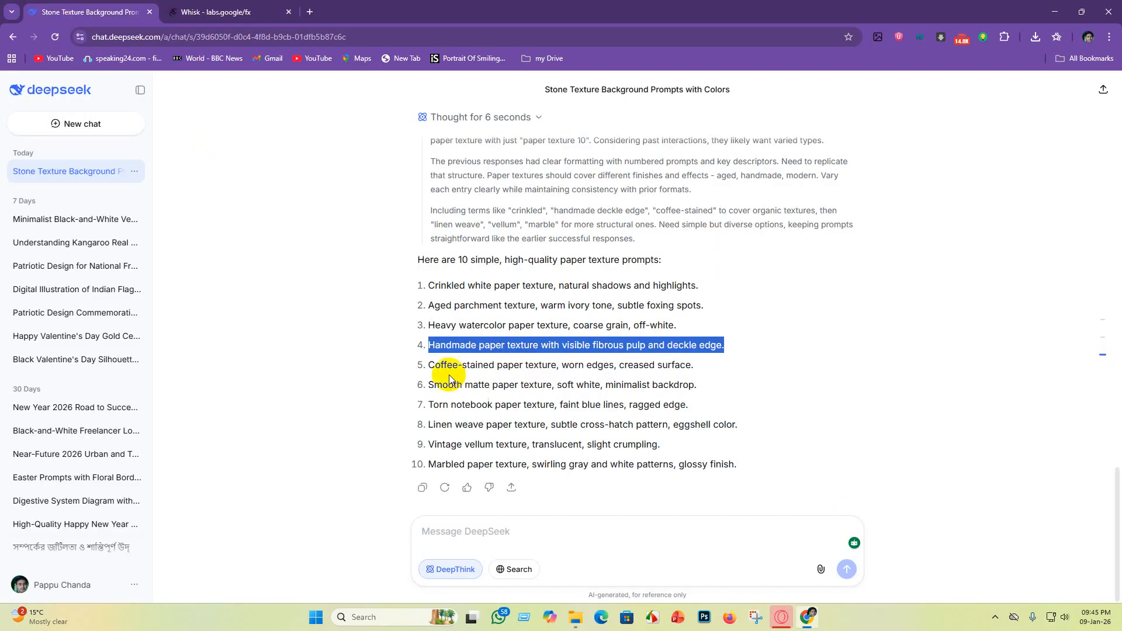
pyautogui.moveTo(428, 368); pyautogui.dragTo(701, 363)
pyautogui.hotkey('ctrl', 'c')
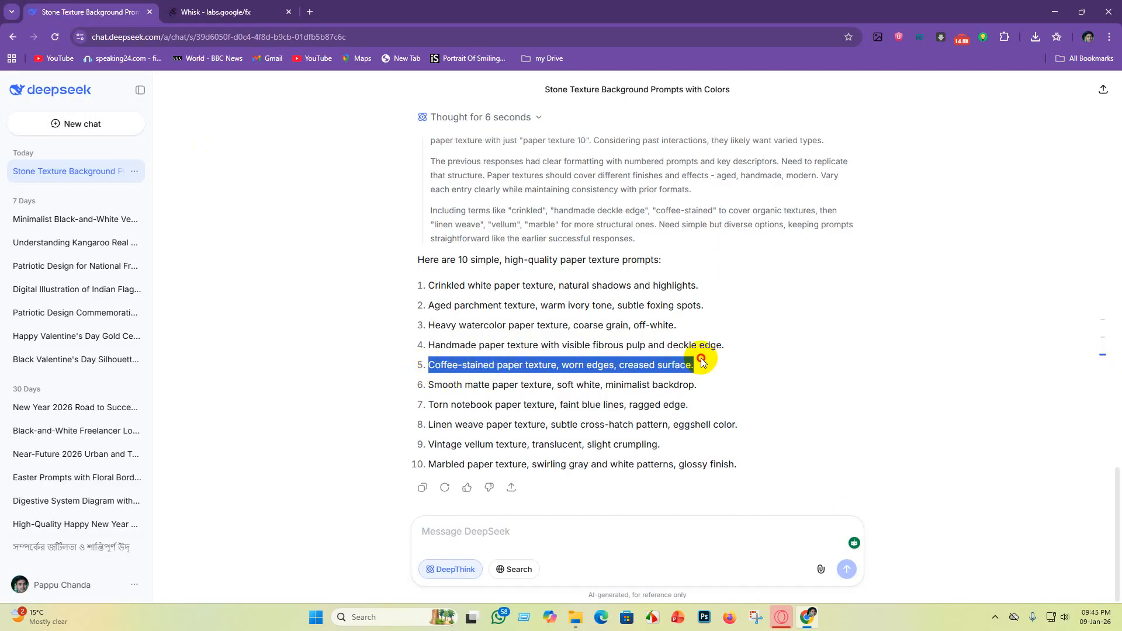
pyautogui.click(222, 11)
pyautogui.moveTo(624, 439); pyautogui.dragTo(212, 469)
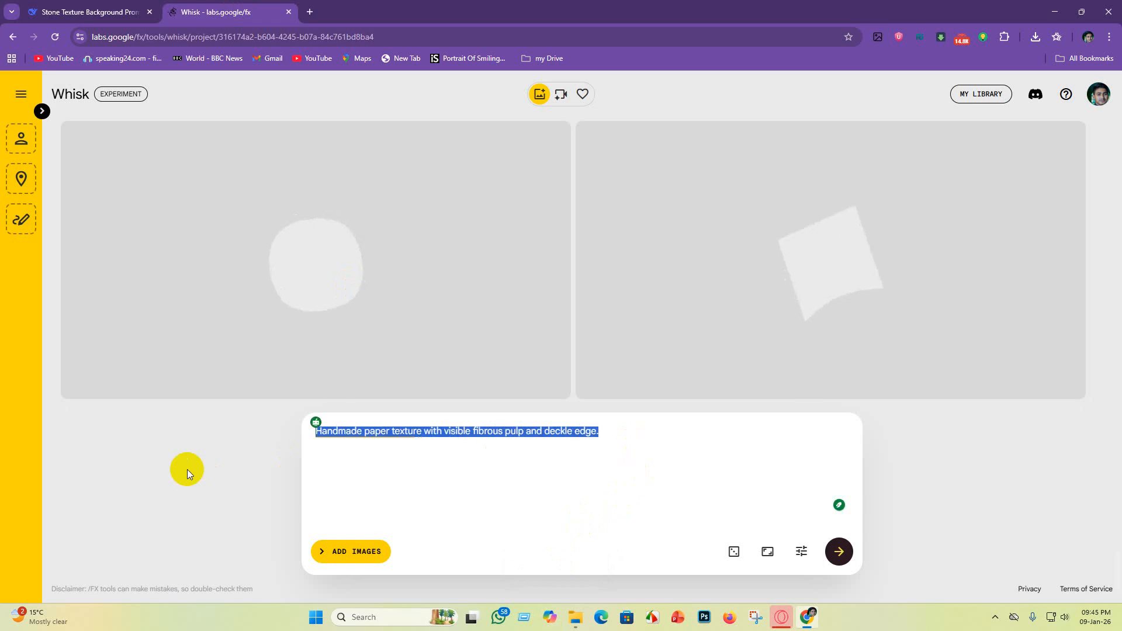
pyautogui.press('BackSpace')
pyautogui.hotkey('ctrl', 'v')
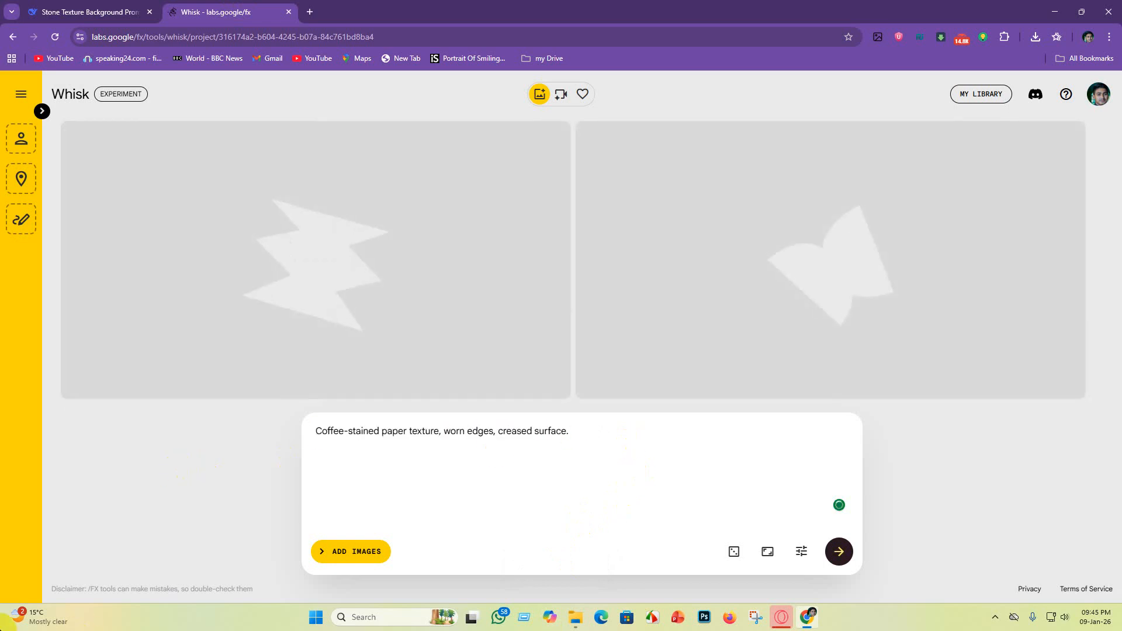
# Step: Copy DeepSeek's prompt "Smooth matte paper texture, soft white, minimalist backdrop." and generate it in Whisk in place of the coffee-stained prompt
pyautogui.click(126, 11)
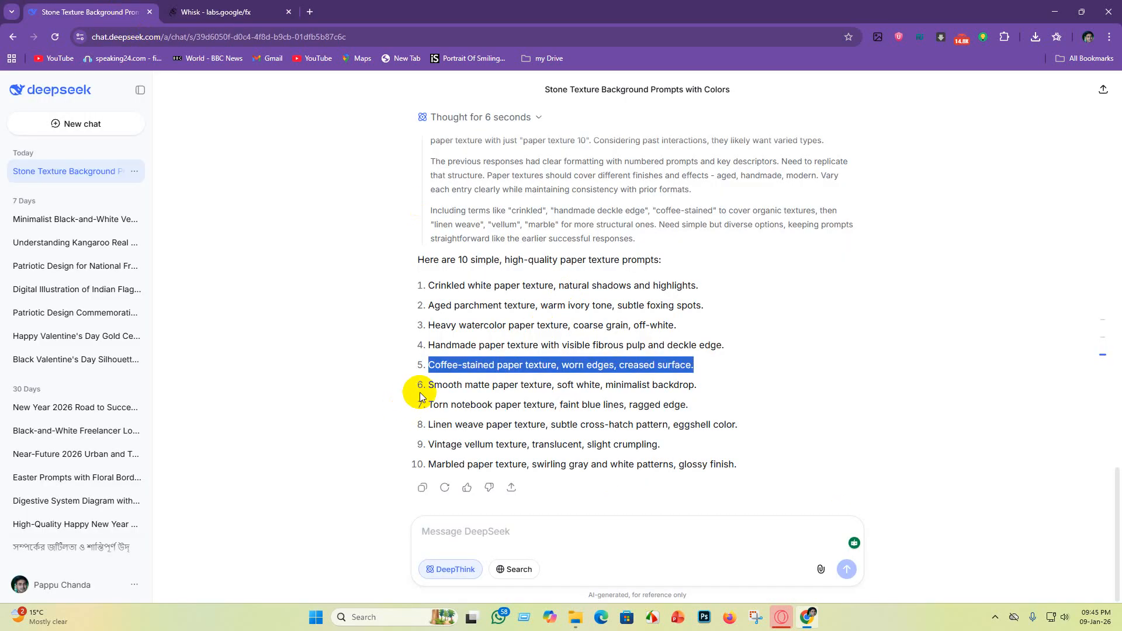
pyautogui.moveTo(432, 387); pyautogui.dragTo(675, 383)
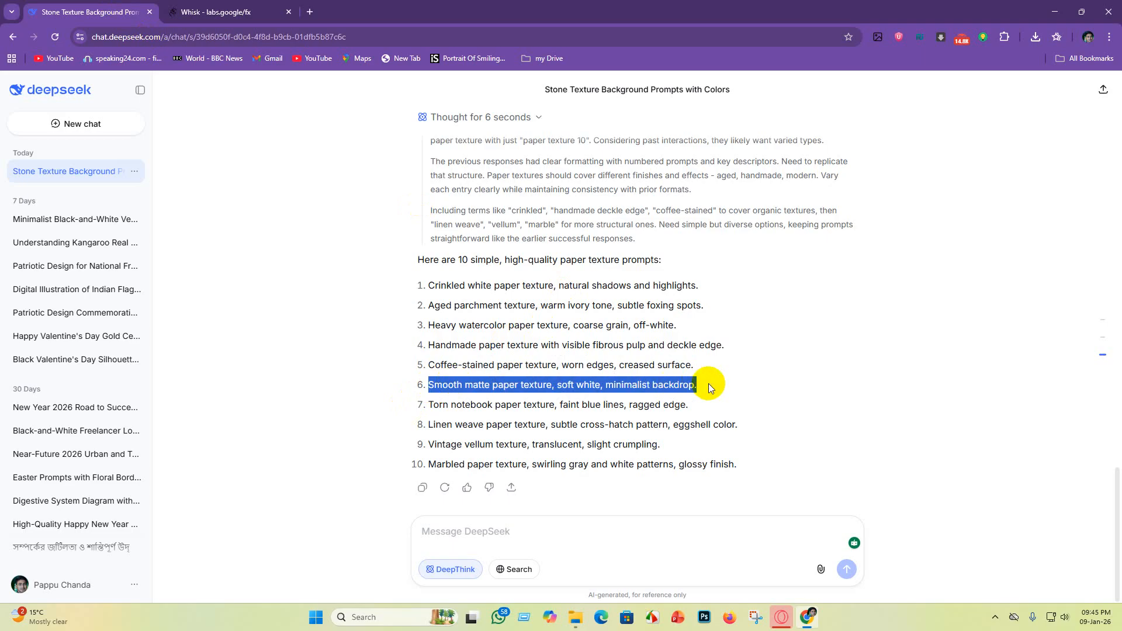
pyautogui.click(204, 11)
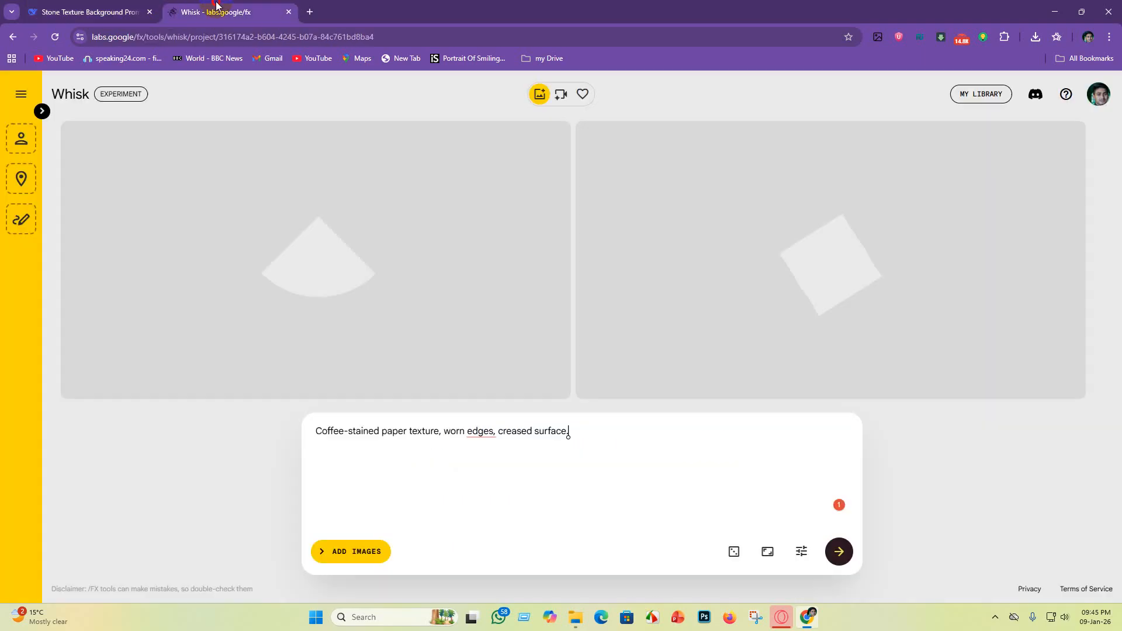
pyautogui.moveTo(498, 432); pyautogui.dragTo(345, 432)
pyautogui.moveTo(759, 448); pyautogui.dragTo(210, 431)
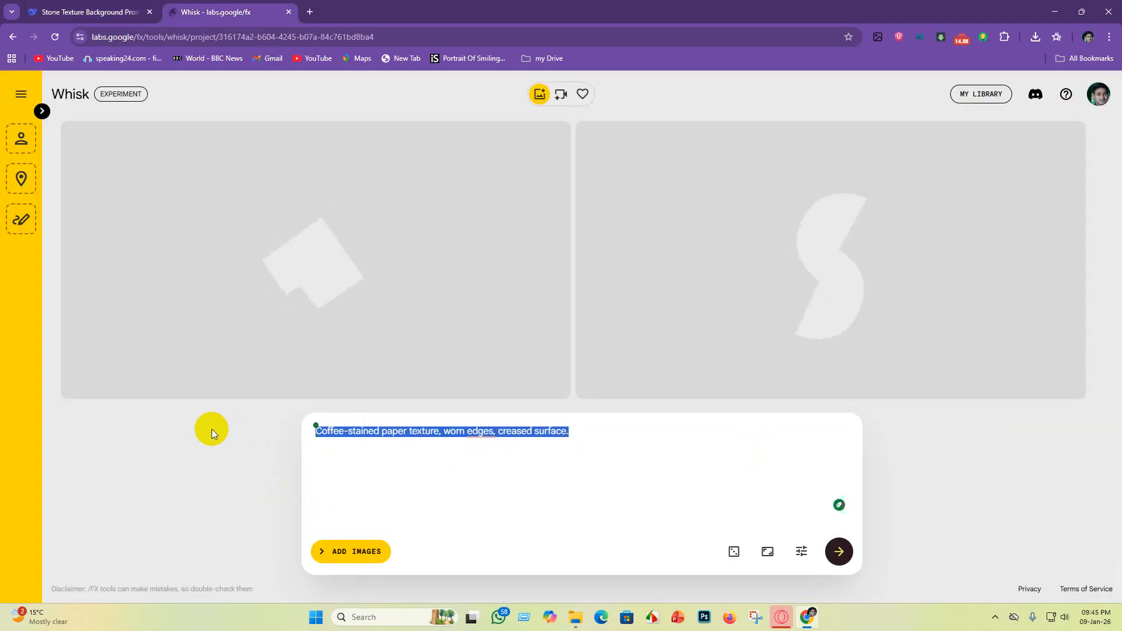
pyautogui.press('BackSpace')
pyautogui.write('Smooth matte paper texture, soft white, minimalist backdrop.')
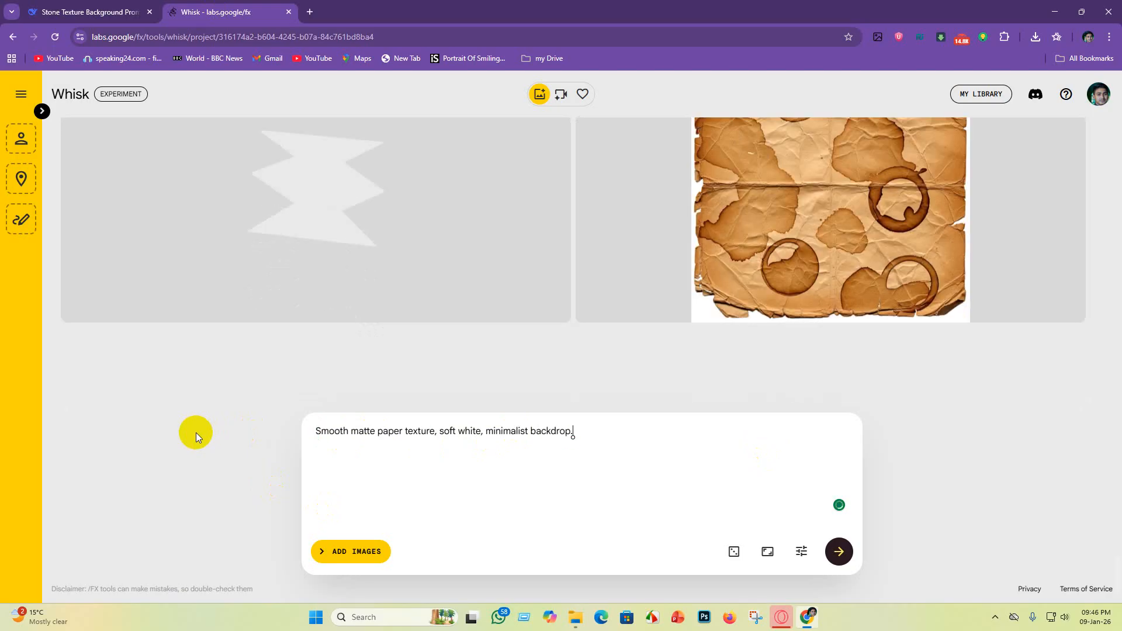
# Step: Detach the DeepSeek chat into its own maximized browser window and switch back to Whisk
pyautogui.moveTo(100, 16); pyautogui.dragTo(320, 285)
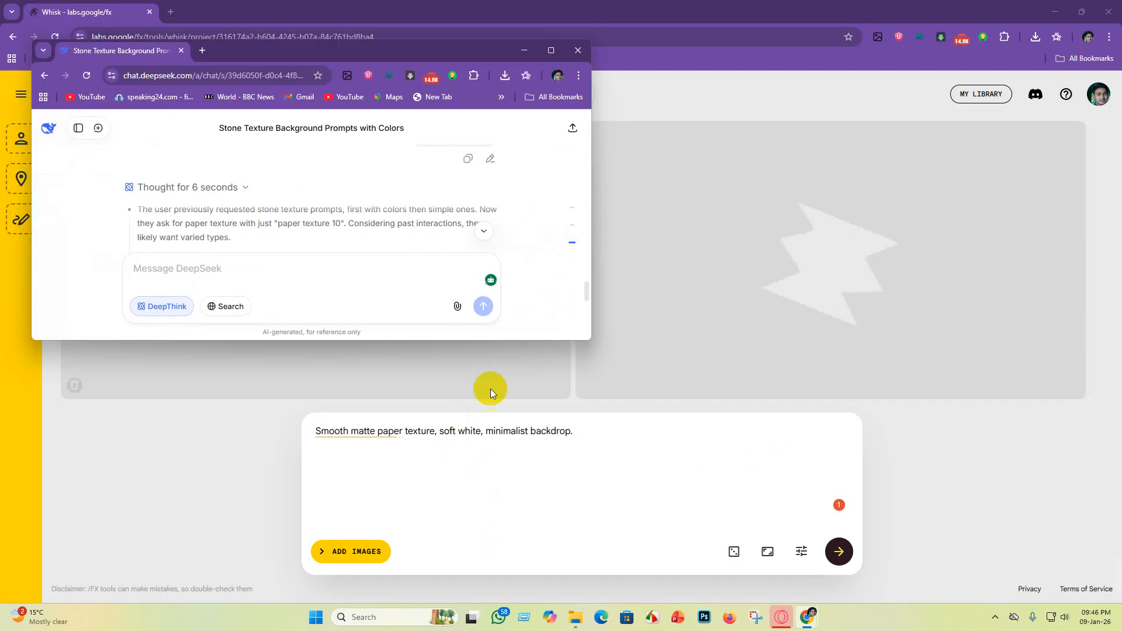
pyautogui.moveTo(393, 54); pyautogui.dragTo(522, 7)
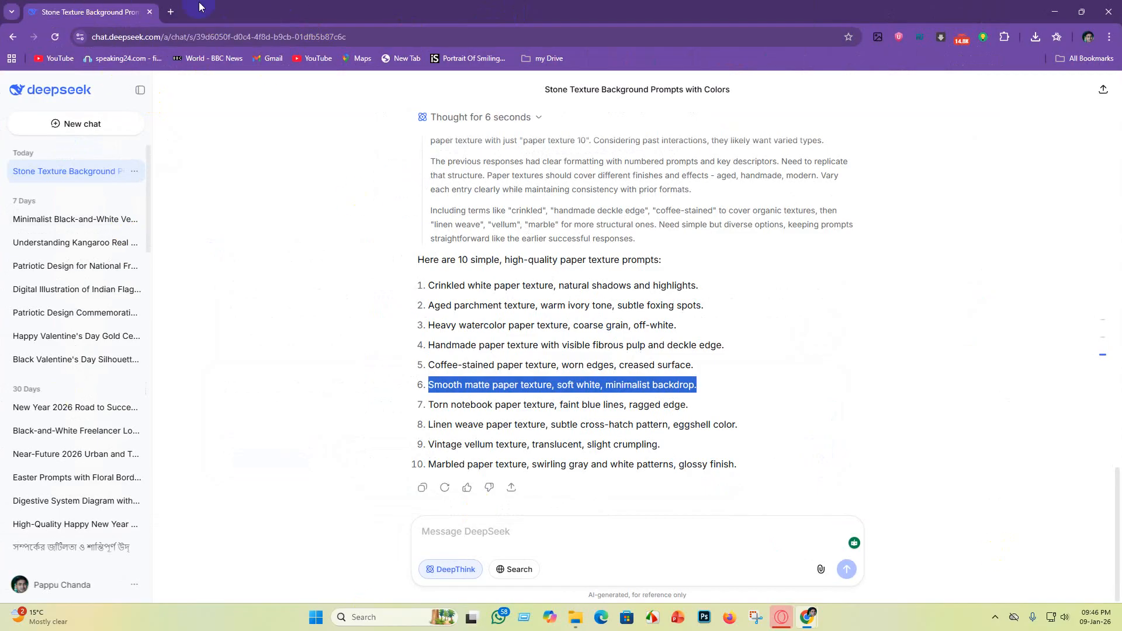
pyautogui.click(10, 13)
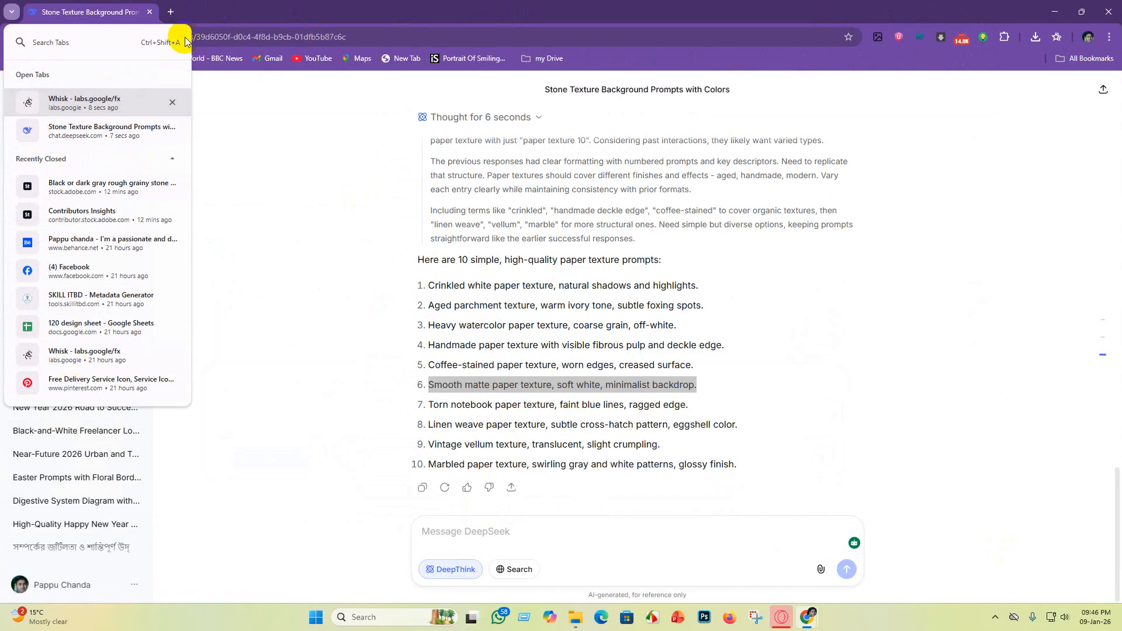
pyautogui.click(73, 109)
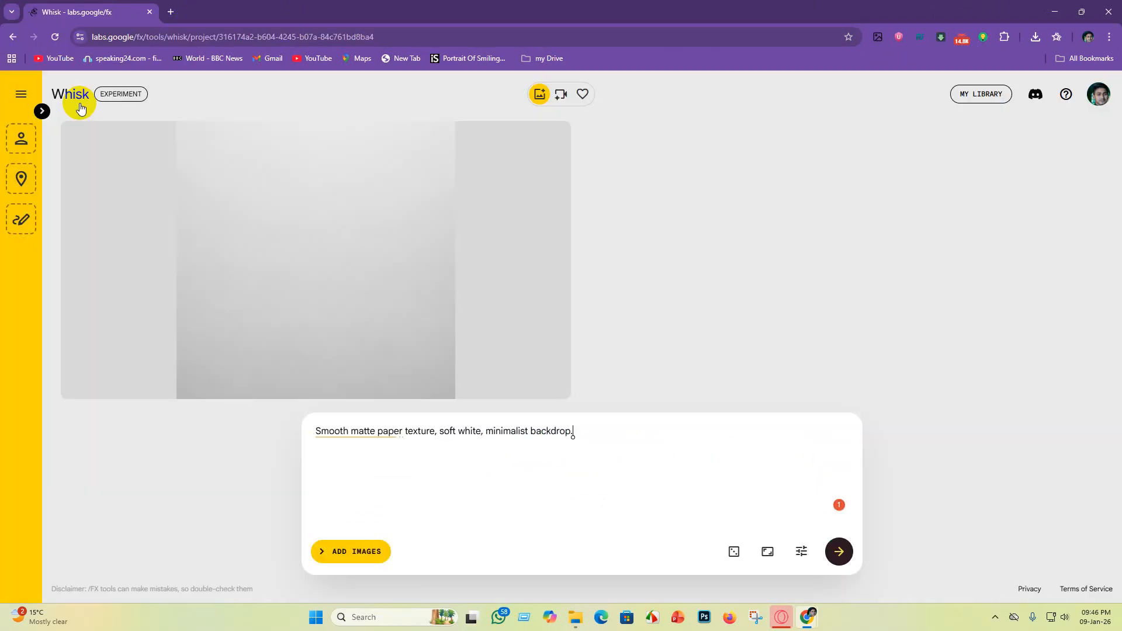
# Step: Download the smooth matte soft-white paper image as a JPEG into the "texture background" folder
pyautogui.scroll(5, 472, 349)
pyautogui.scroll(-5, 653, 314)
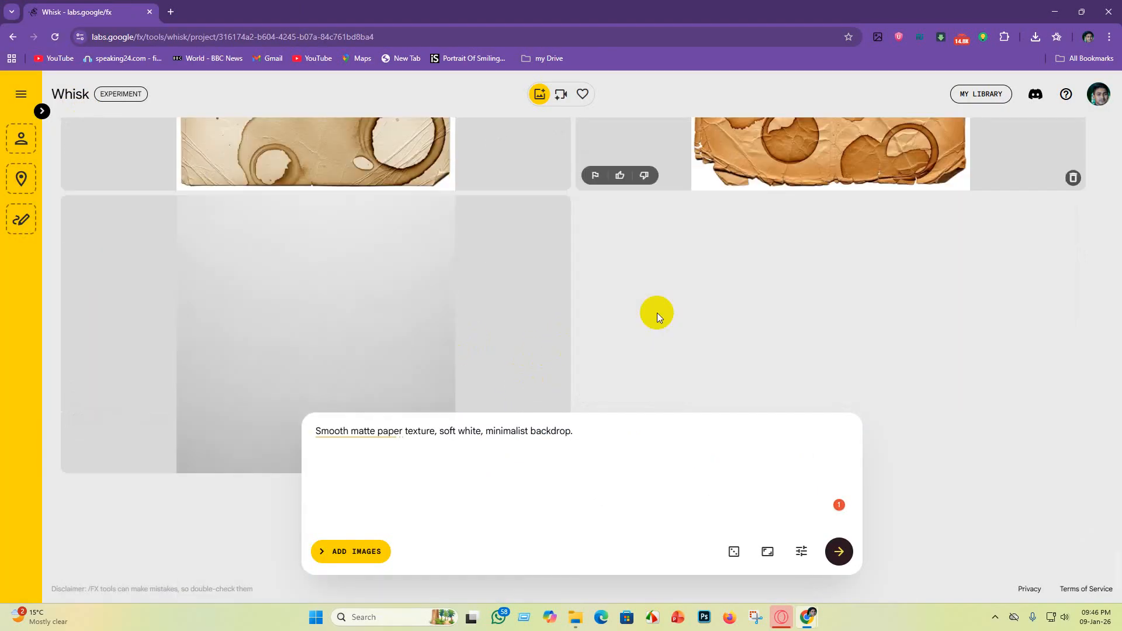
pyautogui.scroll(2, 387, 298)
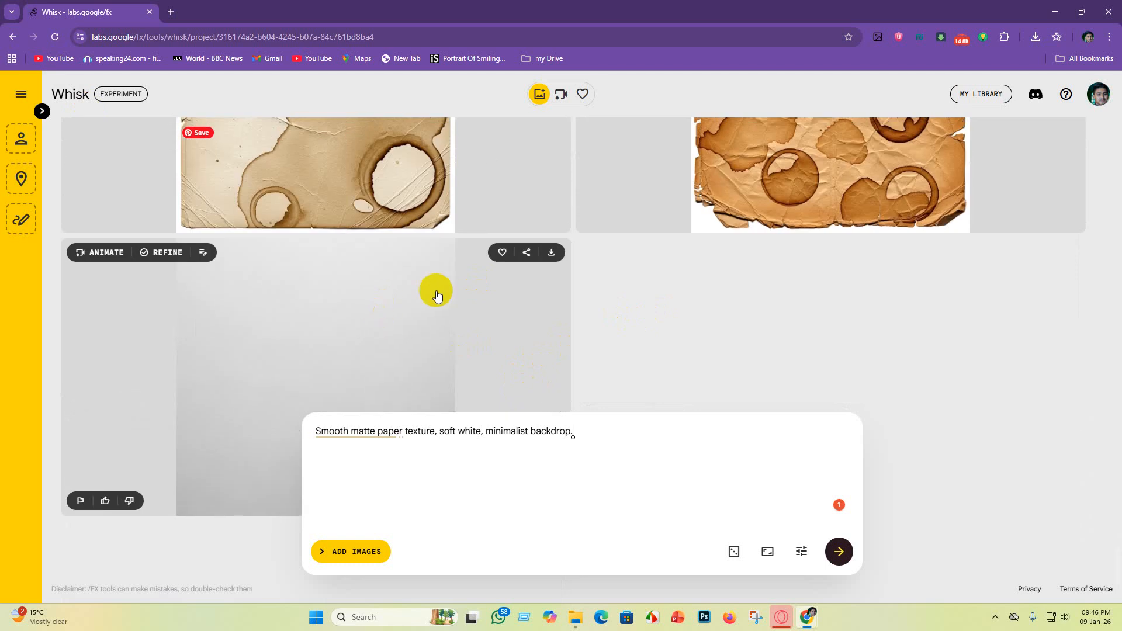
pyautogui.click(552, 256)
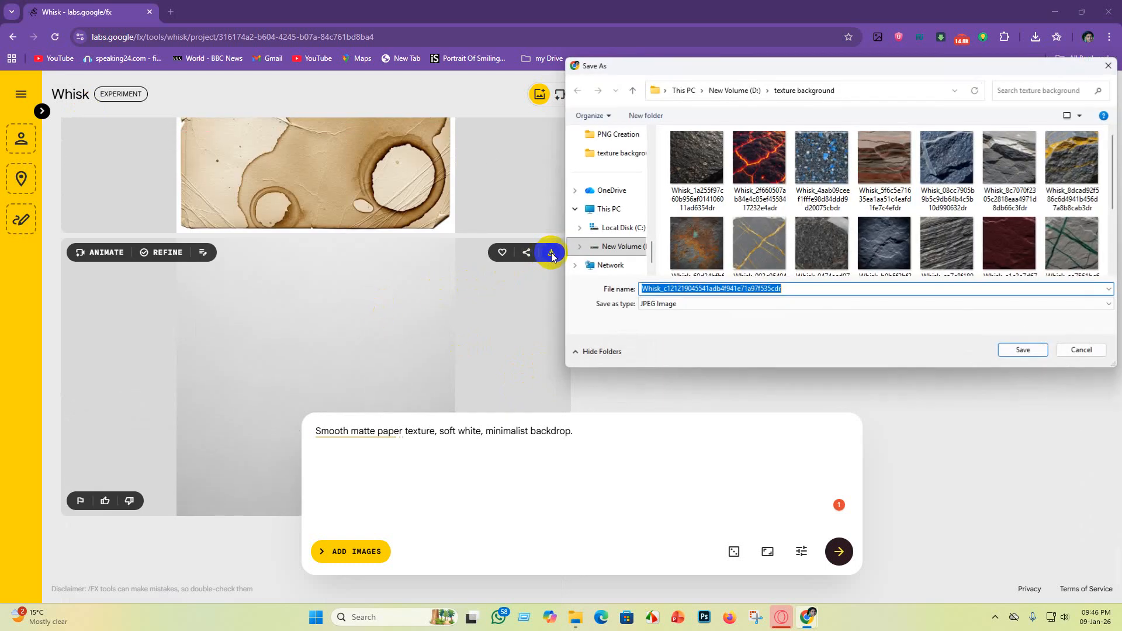
pyautogui.click(1017, 350)
# Step: Download the beige handmade paper image with the deckle edge into the "texture background" folder
pyautogui.scroll(3, 701, 363)
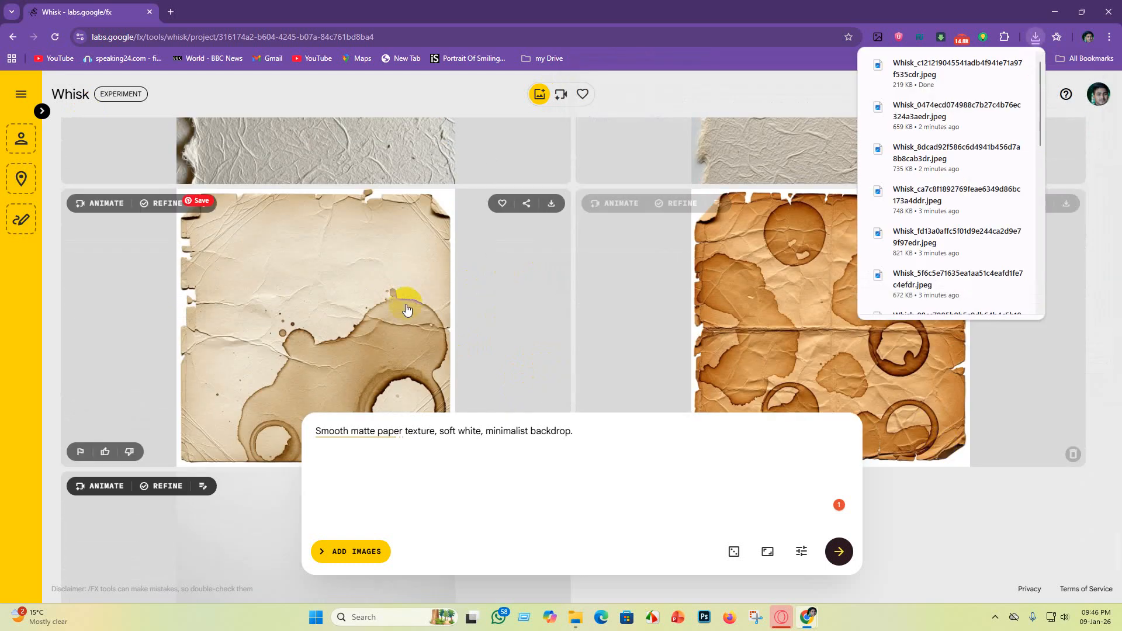
pyautogui.scroll(-3, 912, 374)
pyautogui.scroll(1, 526, 327)
pyautogui.scroll(4, 701, 362)
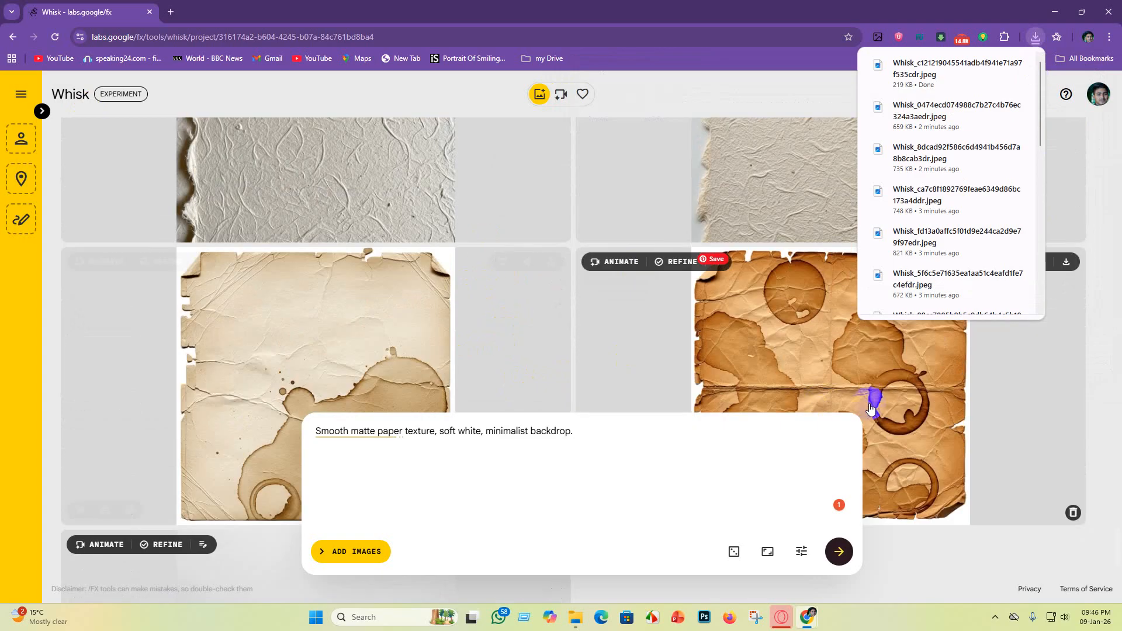
pyautogui.scroll(-3, 349, 357)
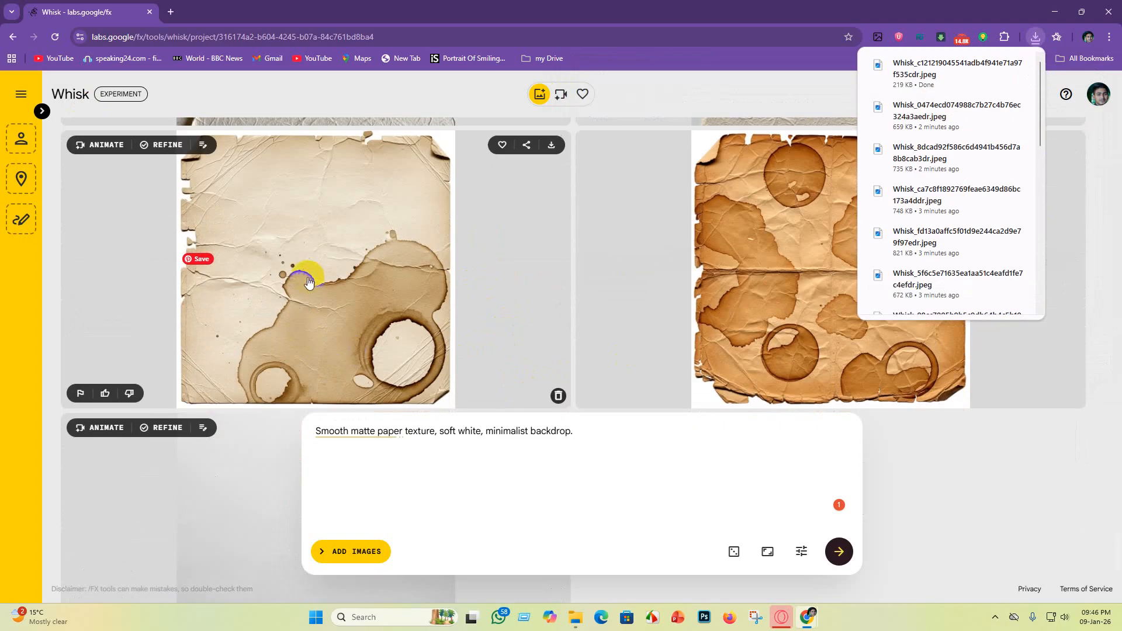
pyautogui.scroll(2, 309, 282)
pyautogui.scroll(-6, 311, 310)
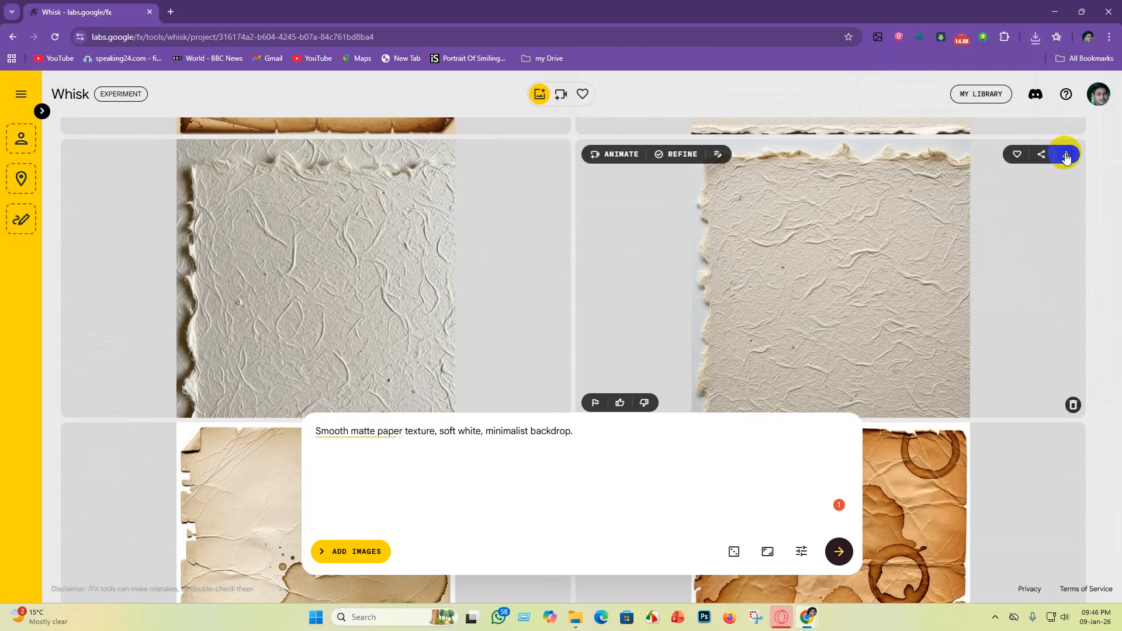
pyautogui.click(1065, 155)
pyautogui.click(1011, 350)
# Step: Download the lighter cream coffee-stained paper image as a JPEG into the "texture background" folder
pyautogui.scroll(3, 570, 271)
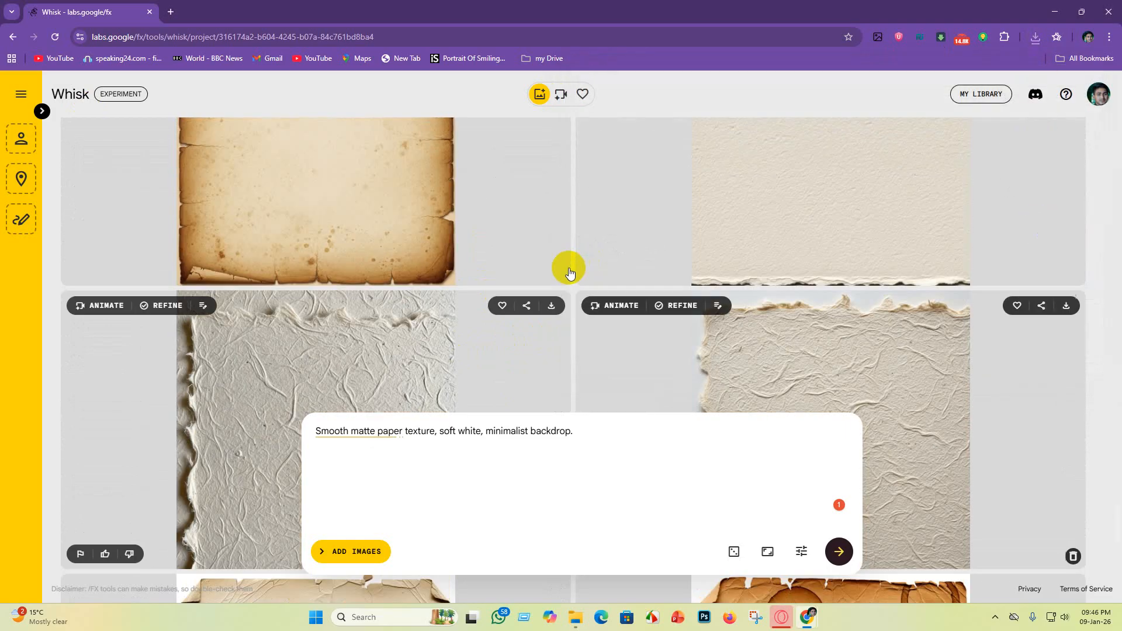
pyautogui.scroll(-7, 388, 301)
pyautogui.scroll(2, 363, 288)
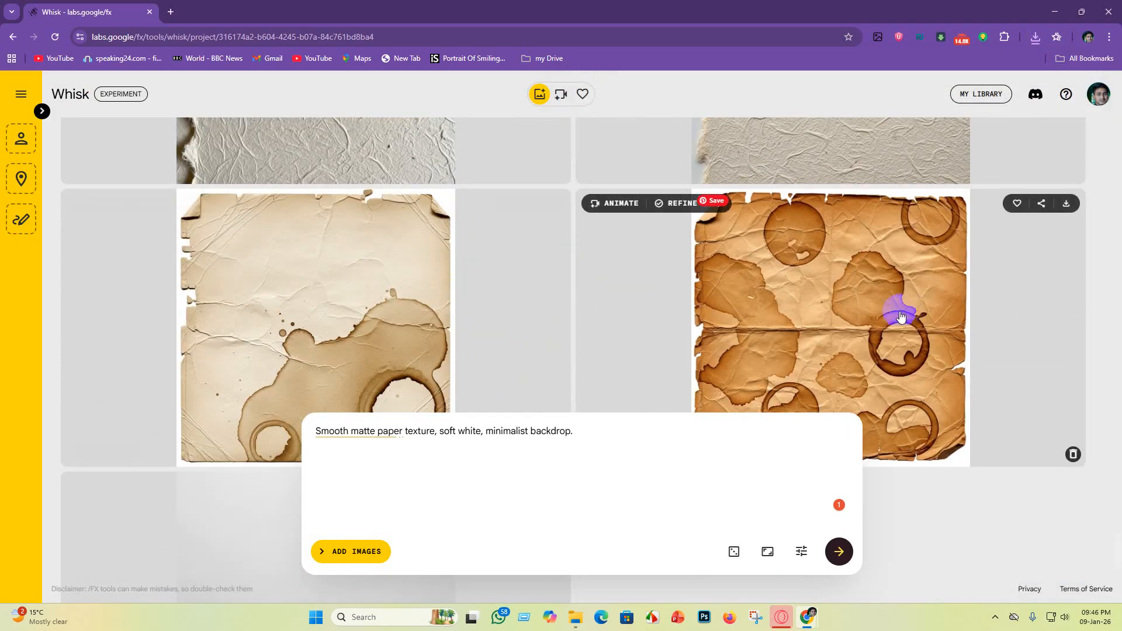
pyautogui.scroll(-3, 900, 316)
pyautogui.scroll(2, 893, 301)
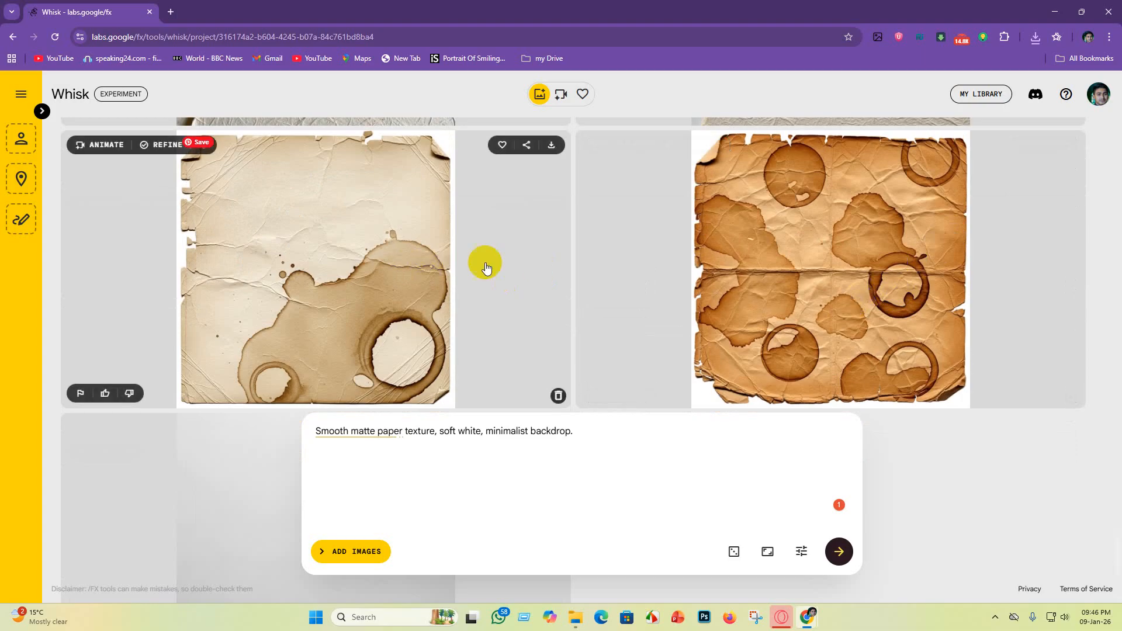
pyautogui.scroll(1, 993, 245)
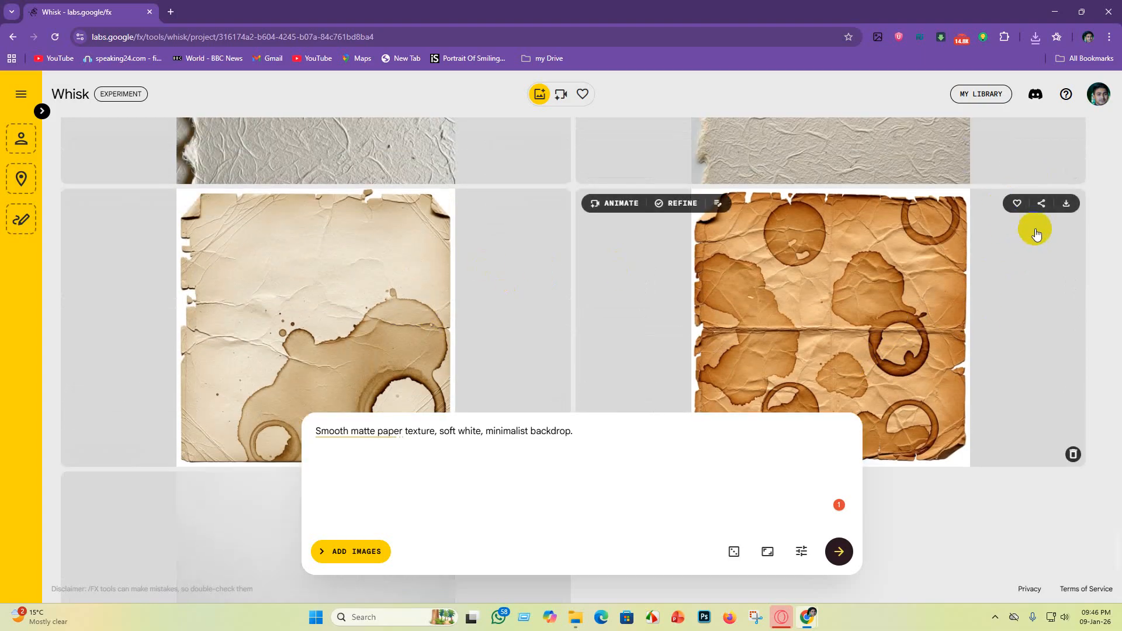
pyautogui.scroll(-3, 594, 241)
pyautogui.scroll(2, 388, 252)
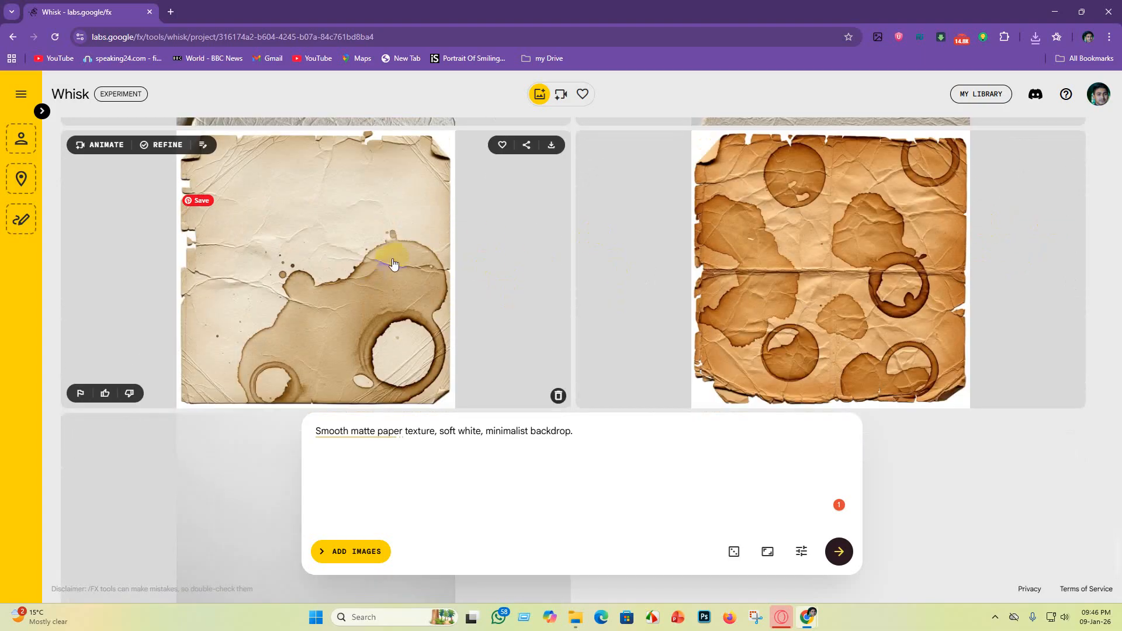
pyautogui.click(551, 147)
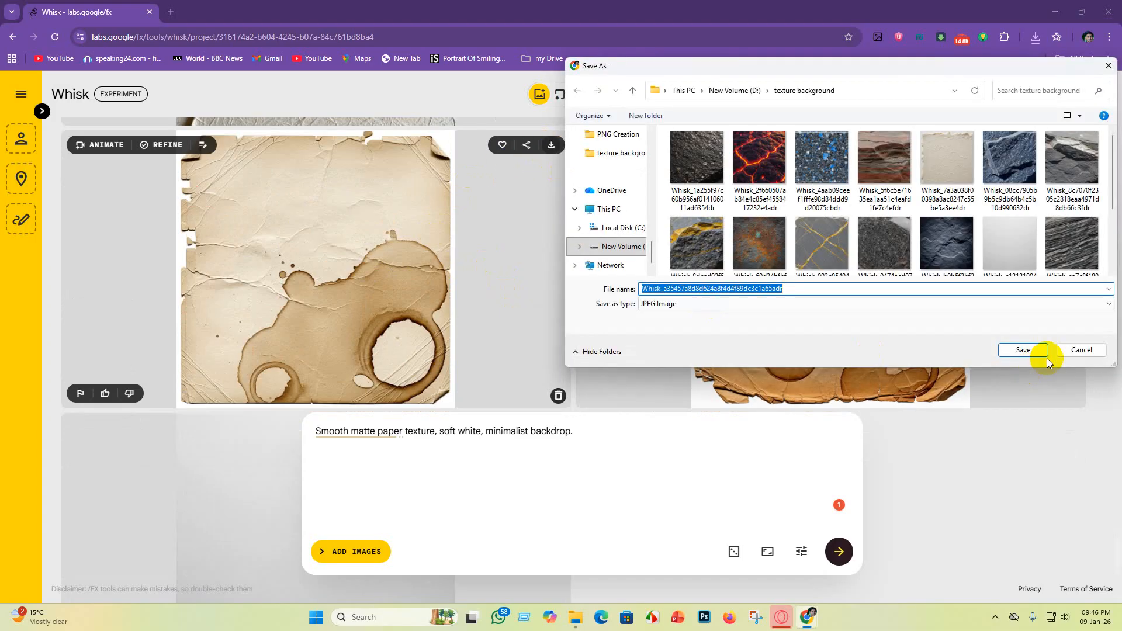
pyautogui.click(1022, 350)
# Step: Download the off-white coarse-grain watercolor paper image as a JPEG into the "texture background" folder
pyautogui.scroll(10, 716, 353)
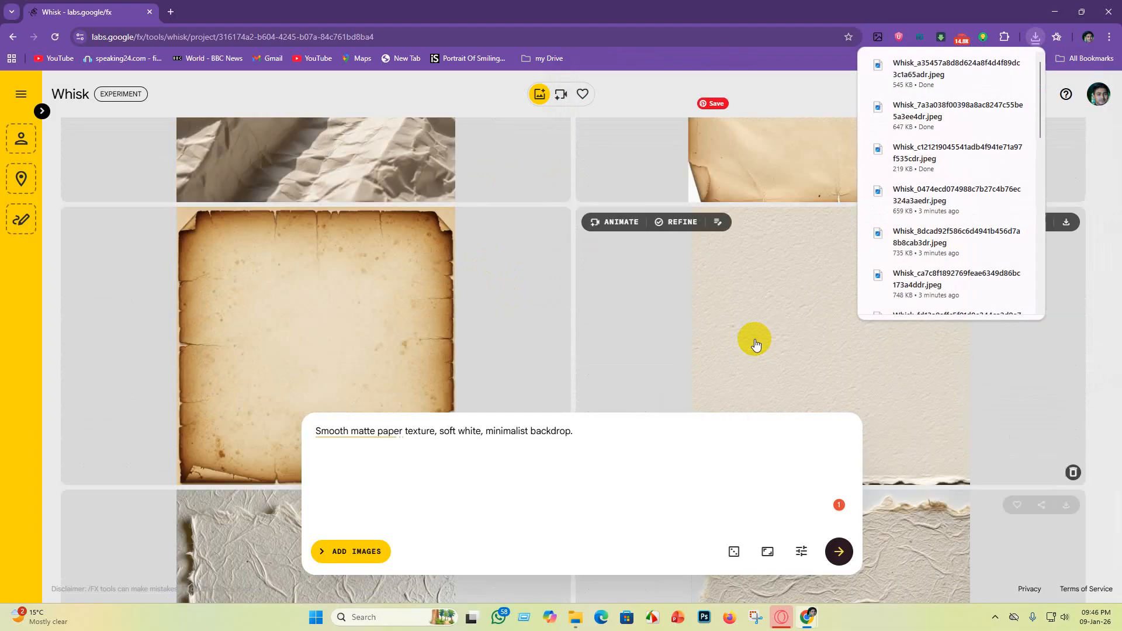
pyautogui.scroll(-2, 959, 413)
pyautogui.scroll(4, 906, 440)
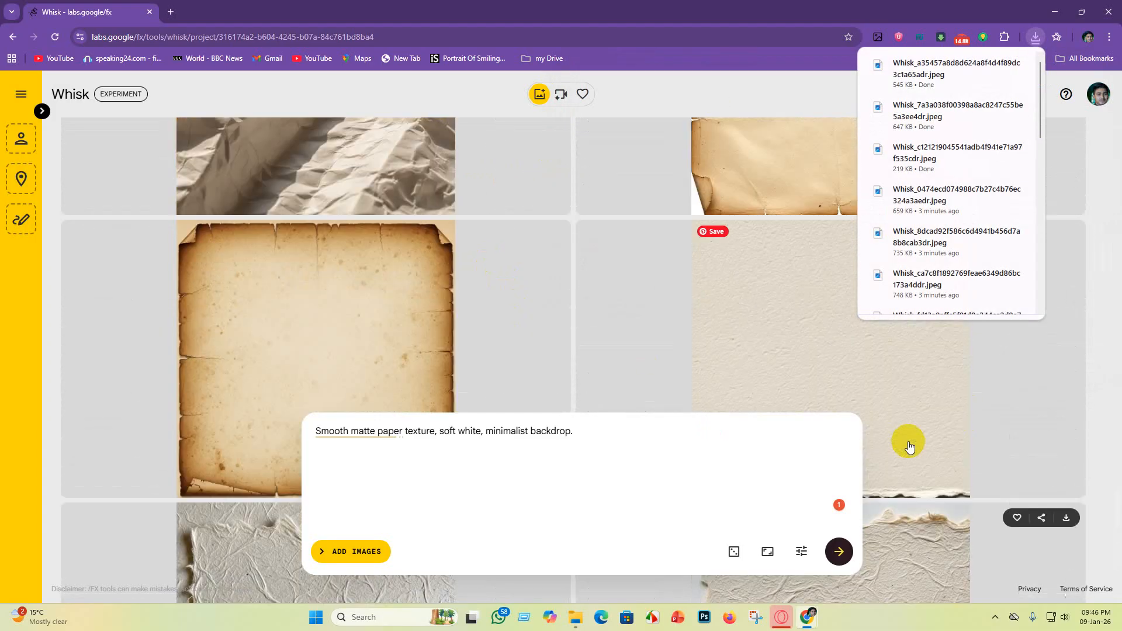
pyautogui.scroll(-3, 584, 380)
pyautogui.scroll(3, 935, 476)
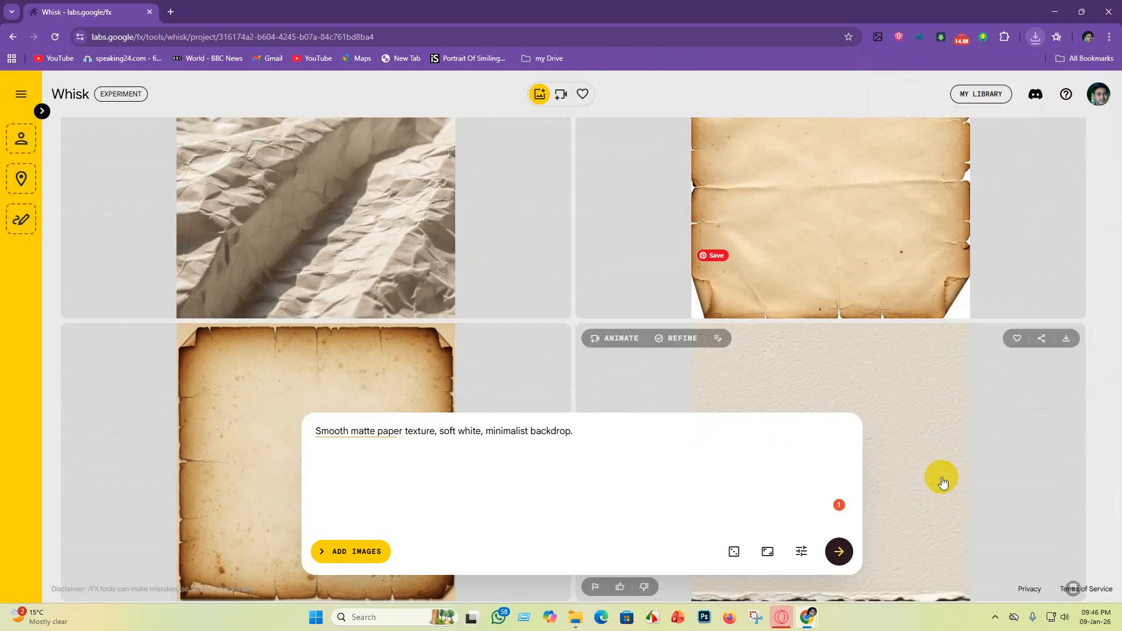
pyautogui.click(1067, 340)
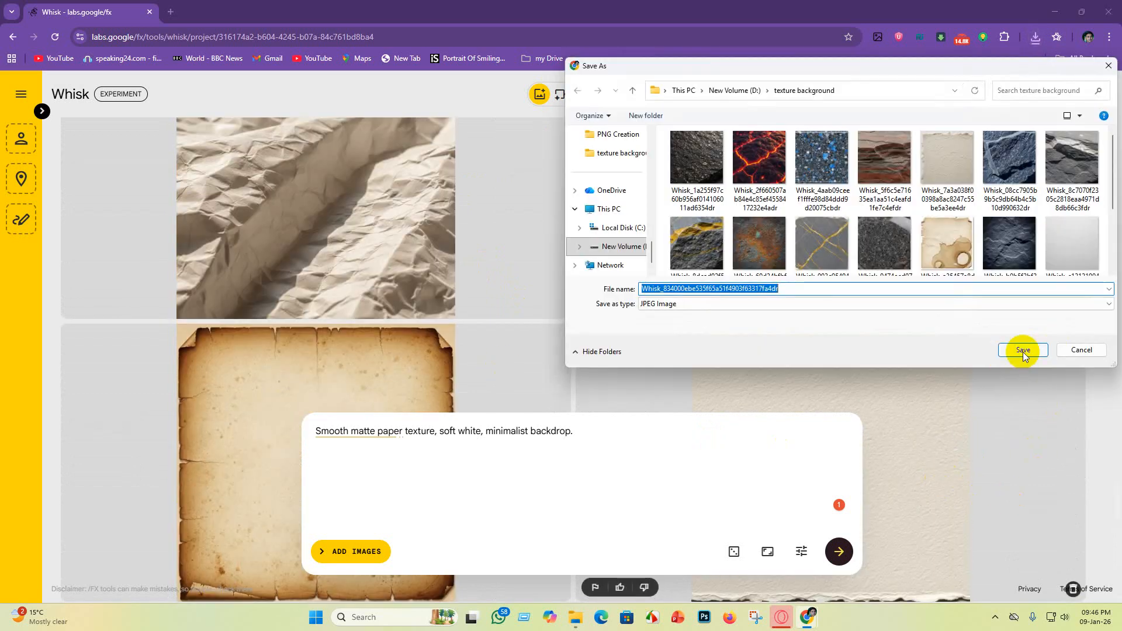
pyautogui.click(1022, 349)
# Step: Download the aged parchment image with the horizontal crease and curled corners into the "texture background" folder
pyautogui.scroll(-5, 935, 426)
pyautogui.scroll(3, 894, 441)
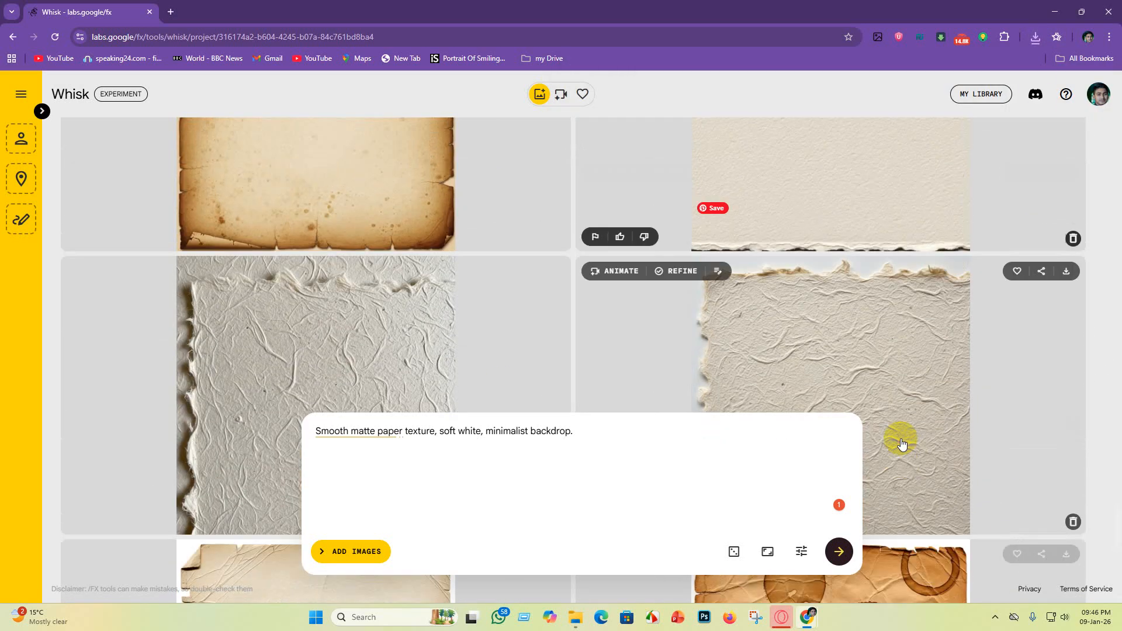
pyautogui.scroll(5, 898, 441)
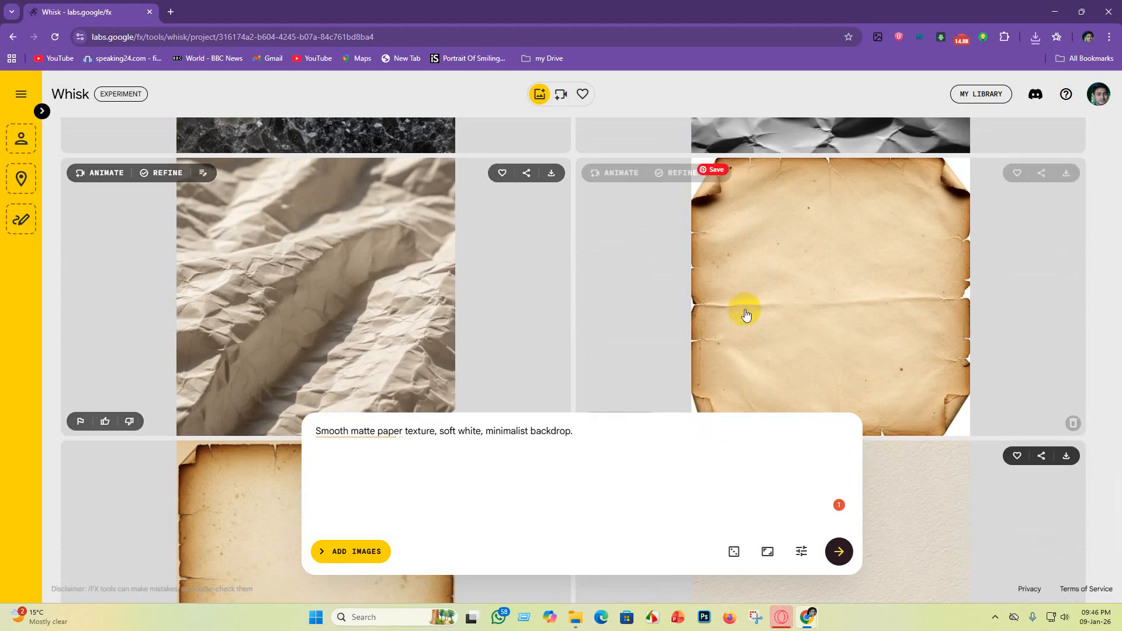
pyautogui.scroll(-1, 882, 307)
pyautogui.scroll(1, 876, 323)
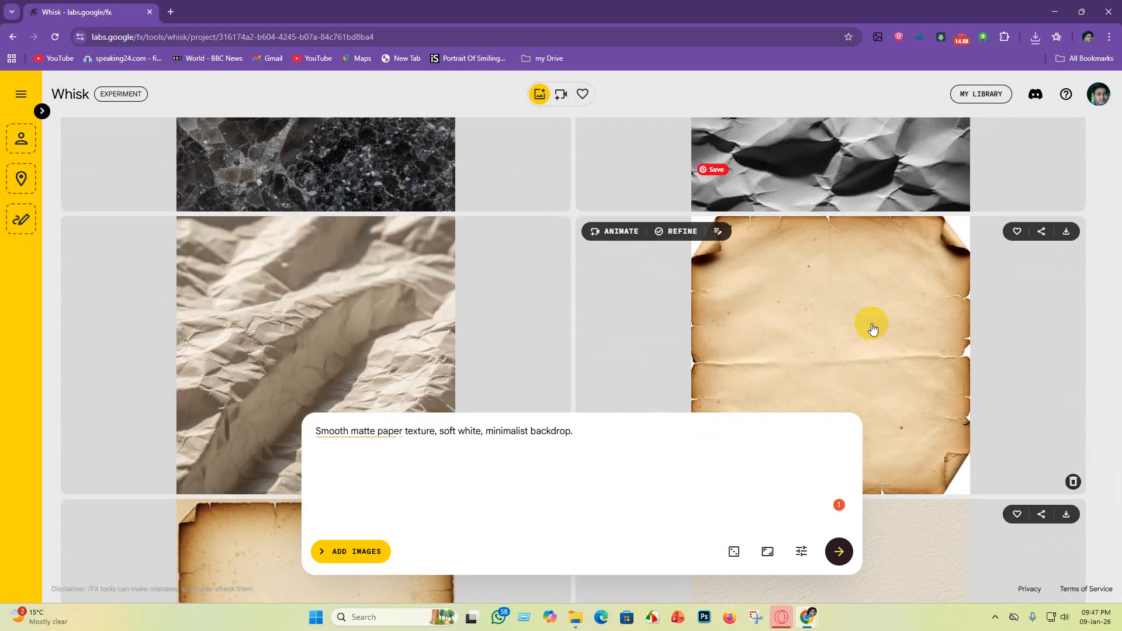
pyautogui.scroll(-2, 872, 326)
pyautogui.scroll(-2, 316, 307)
pyautogui.scroll(1, 396, 334)
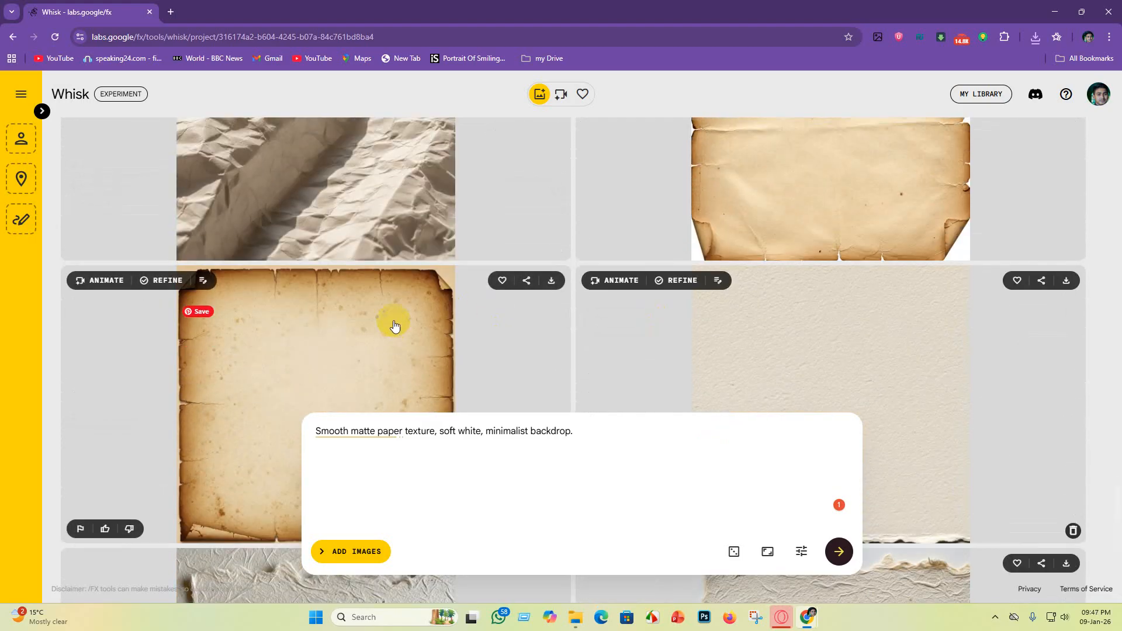
pyautogui.scroll(3, 763, 301)
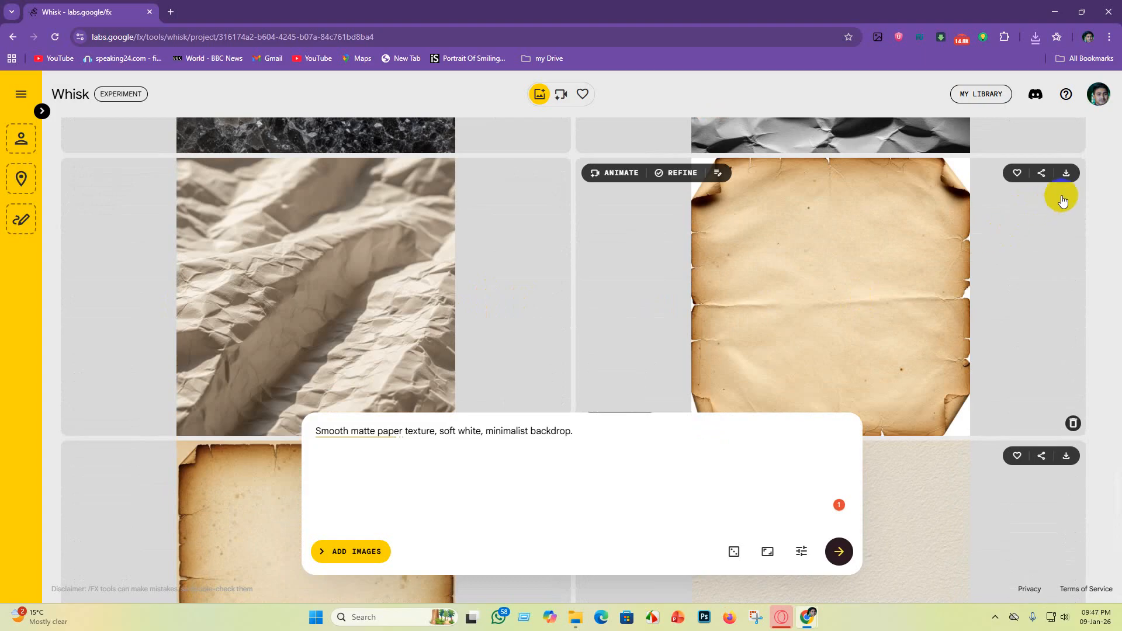
pyautogui.click(1066, 174)
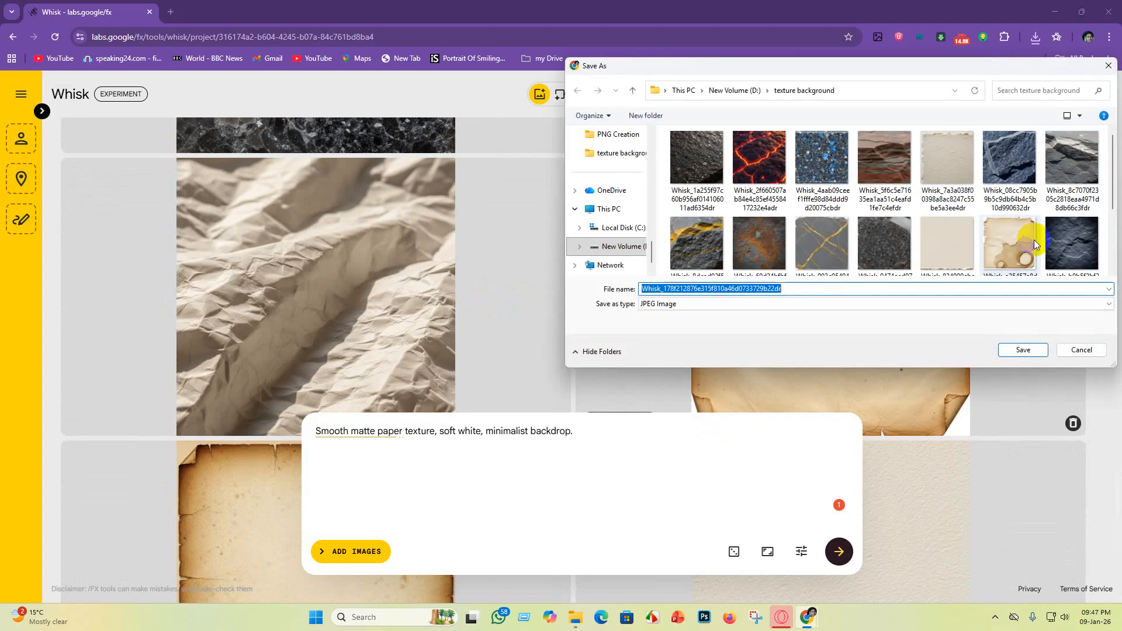
pyautogui.click(1011, 352)
# Step: Download the black-and-white crinkled paper image as a JPEG into the "texture background" folder
pyautogui.scroll(5, 581, 313)
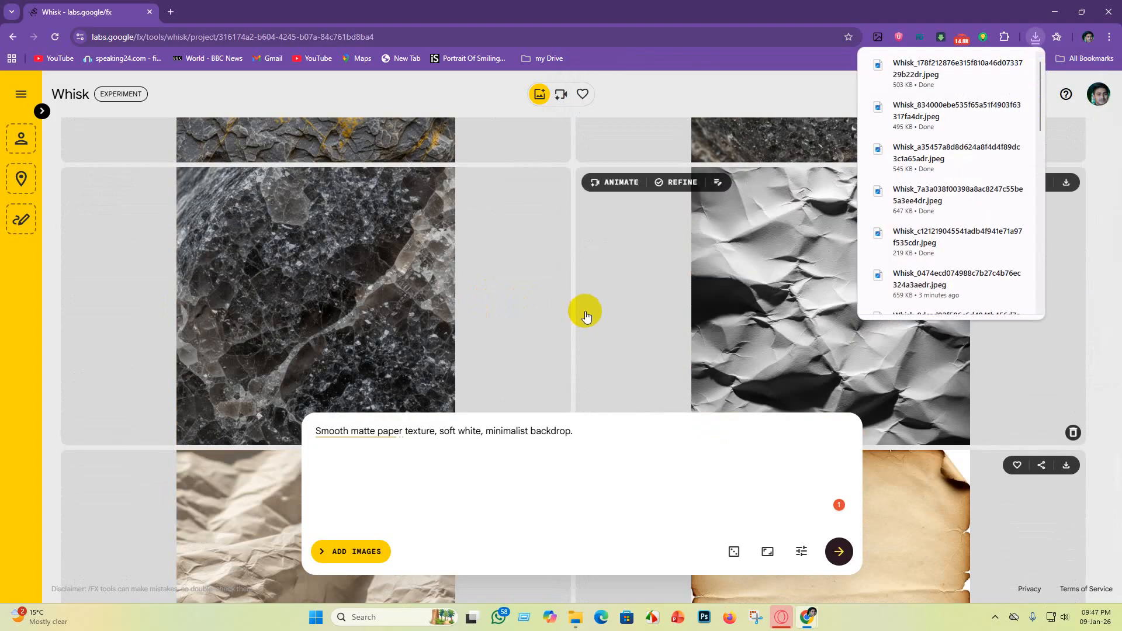
pyautogui.scroll(4, 759, 359)
pyautogui.scroll(-9, 730, 351)
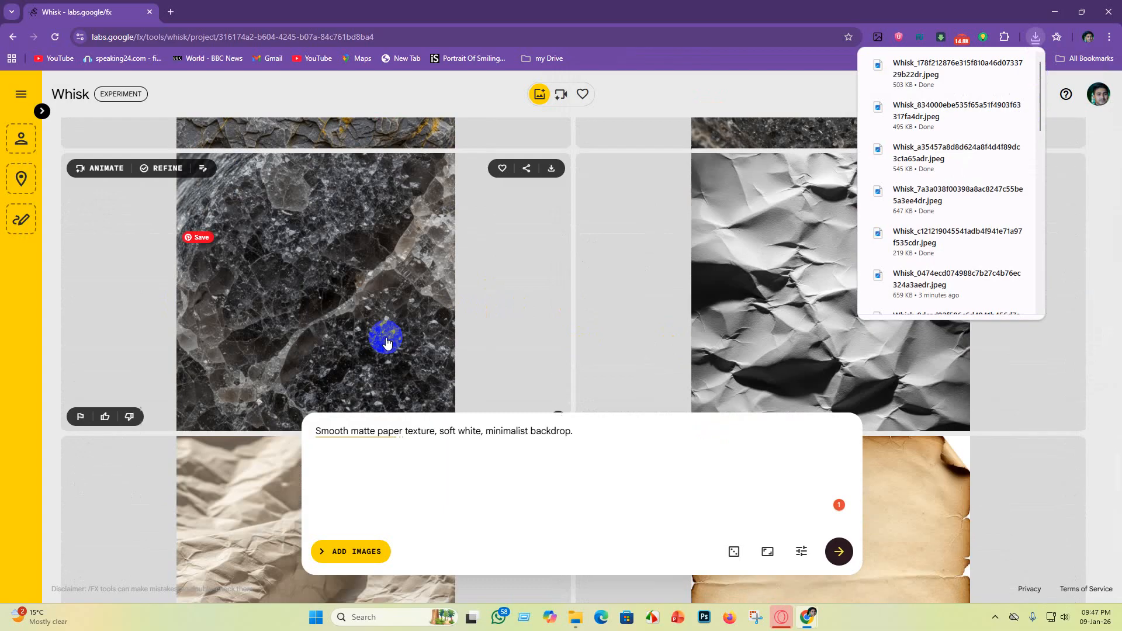
pyautogui.scroll(6, 752, 363)
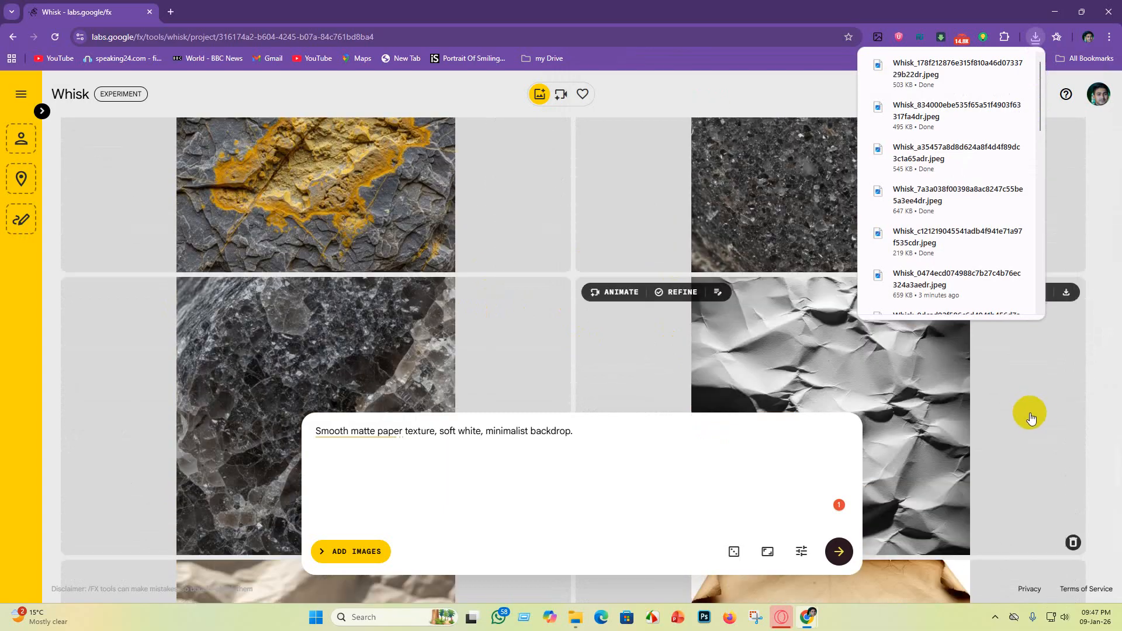
pyautogui.click(1069, 300)
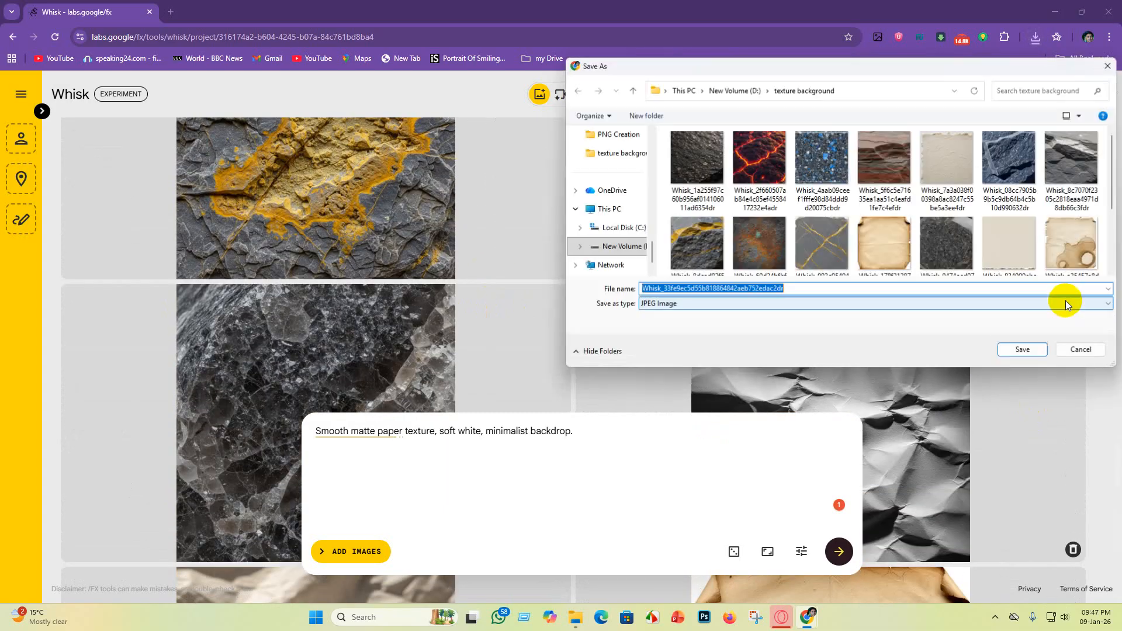
pyautogui.click(1018, 351)
# Step: Open a new tab beside Whisk and switch to the DeepSeek chat with the paper texture prompts
pyautogui.scroll(-6, 585, 333)
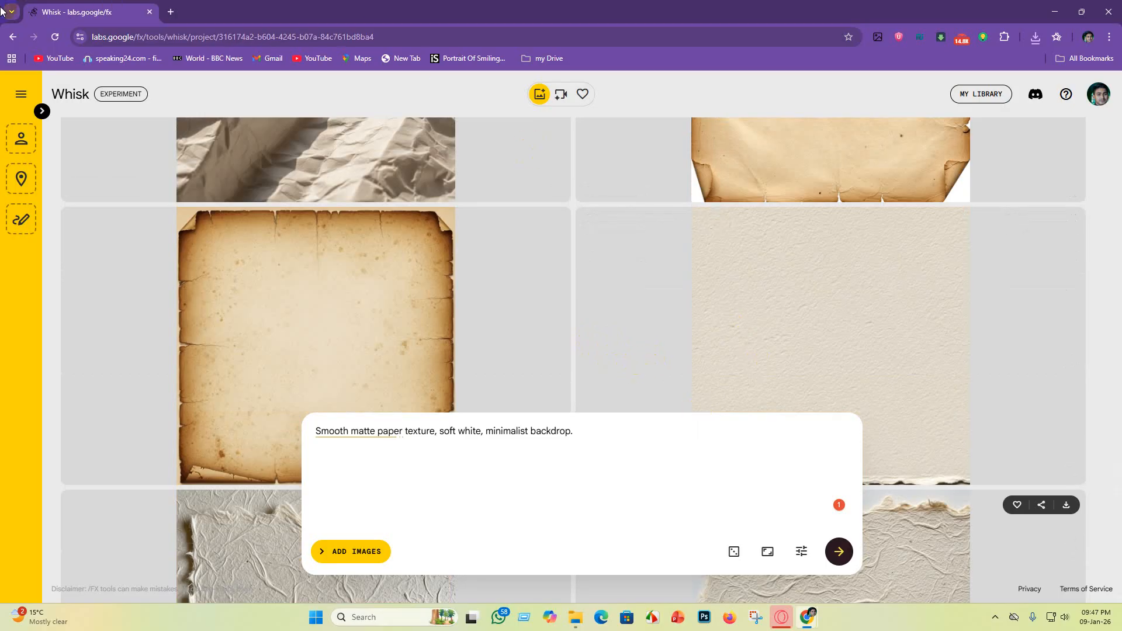
pyautogui.scroll(-4, 726, 353)
pyautogui.scroll(-10, 780, 325)
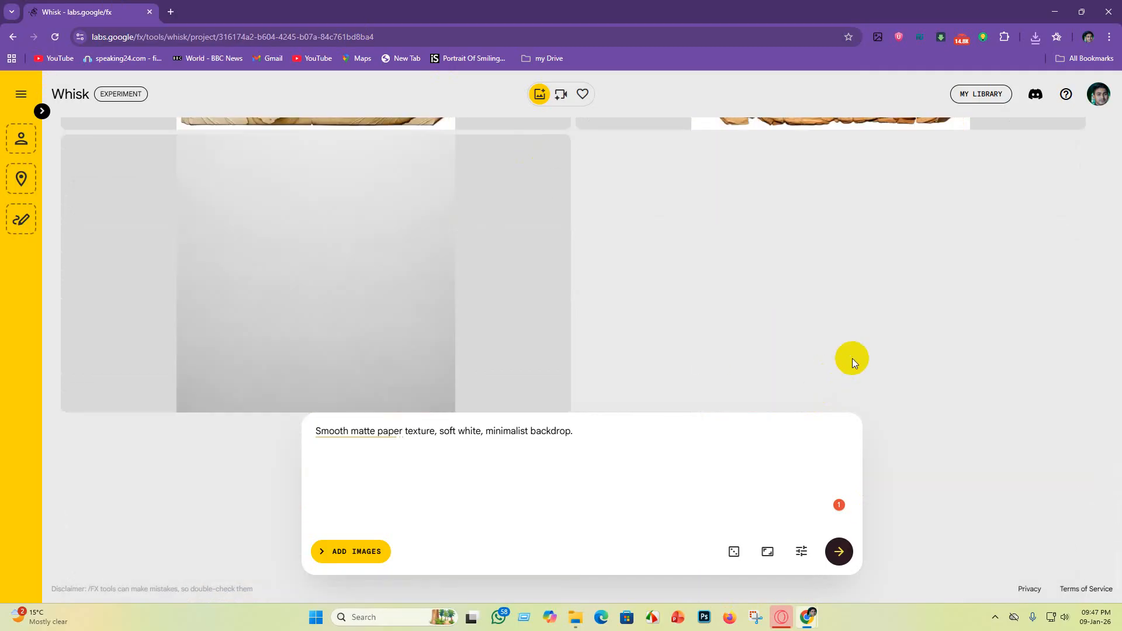
pyautogui.click(171, 12)
pyautogui.click(10, 12)
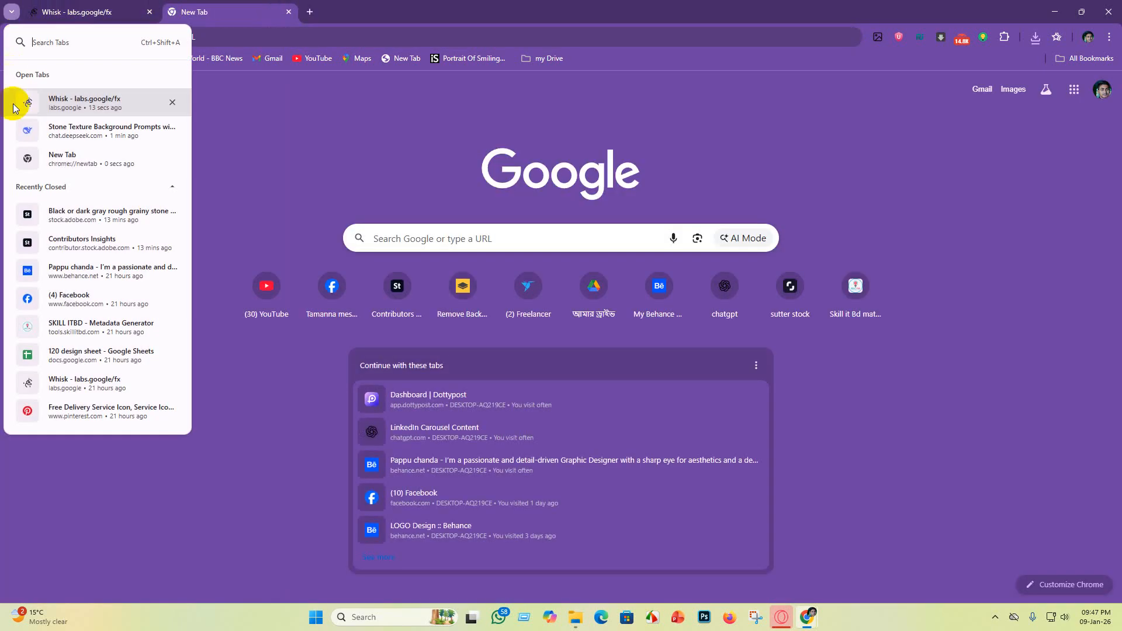
pyautogui.click(61, 130)
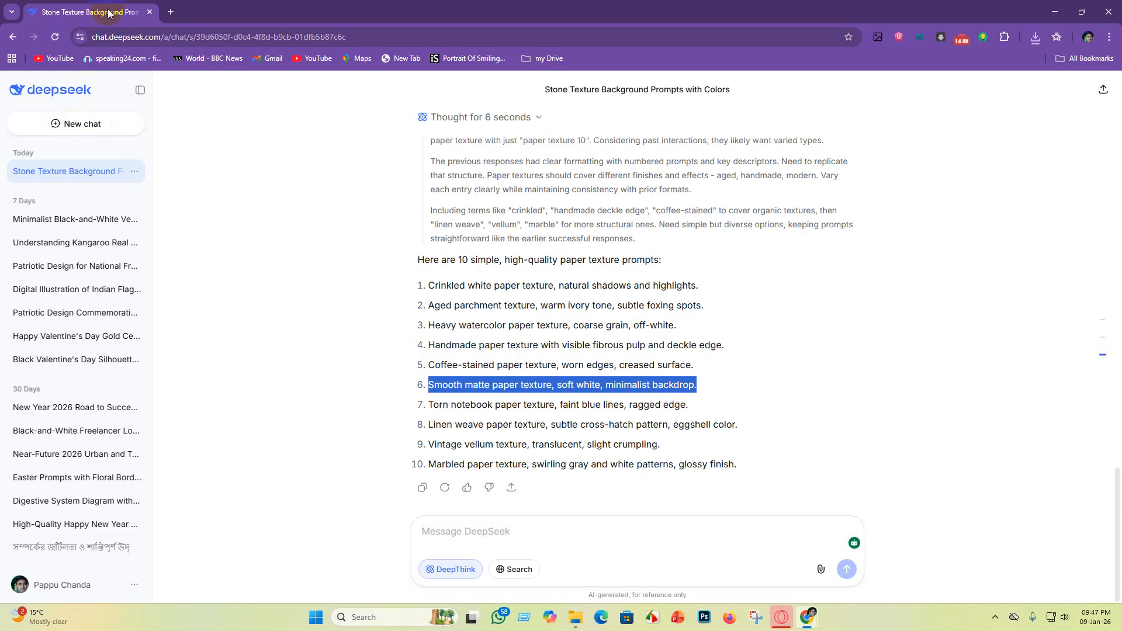
# Step: Close the extra DeepSeek tab and reopen the "Stone Texture Background Prompts" DeepSeek chat in the new tab beside Whisk
pyautogui.click(11, 12)
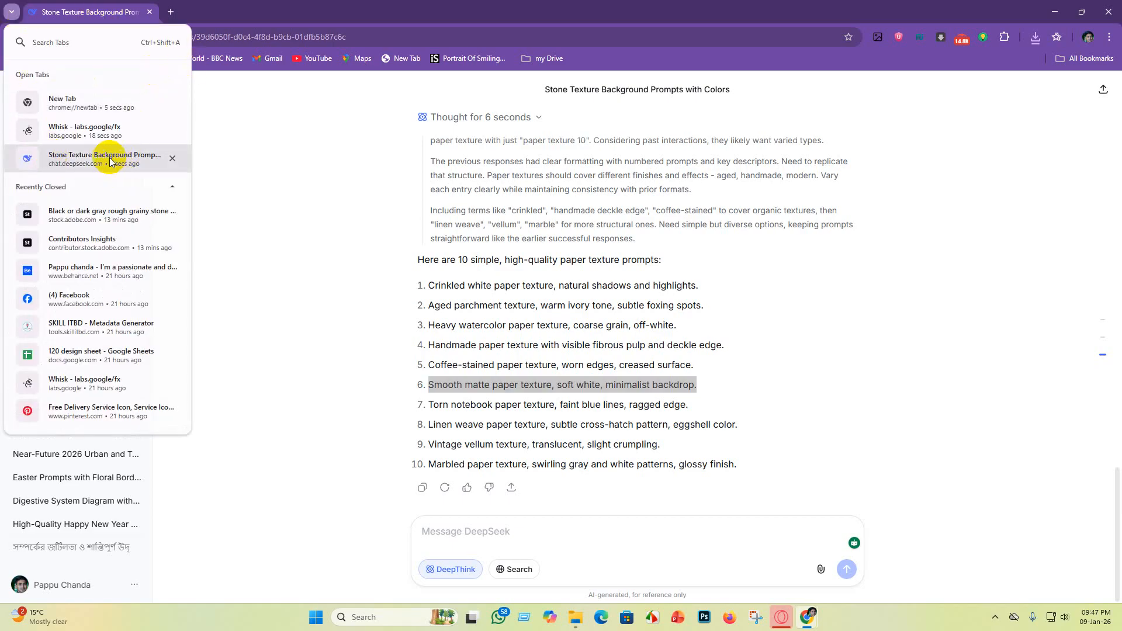
pyautogui.click(85, 130)
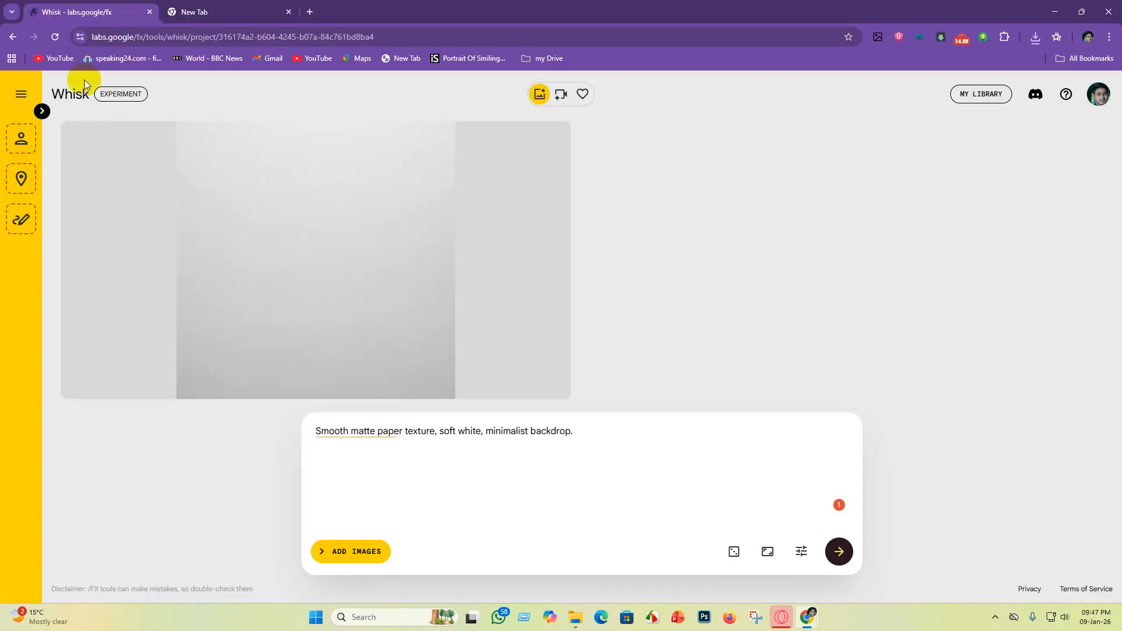
pyautogui.click(227, 16)
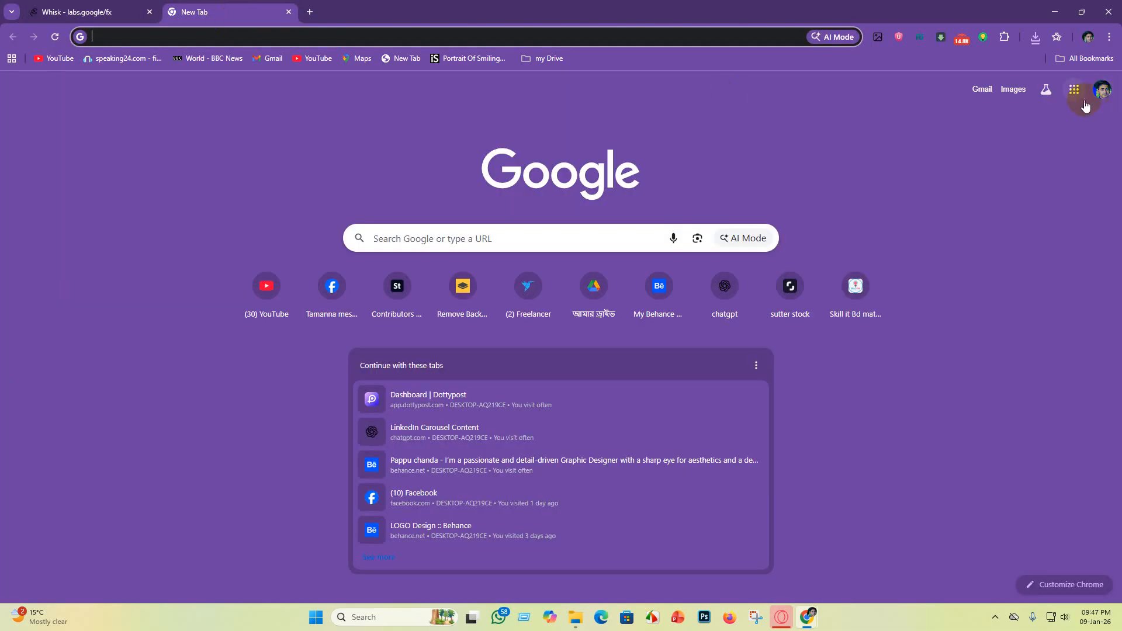
pyautogui.click(1107, 59)
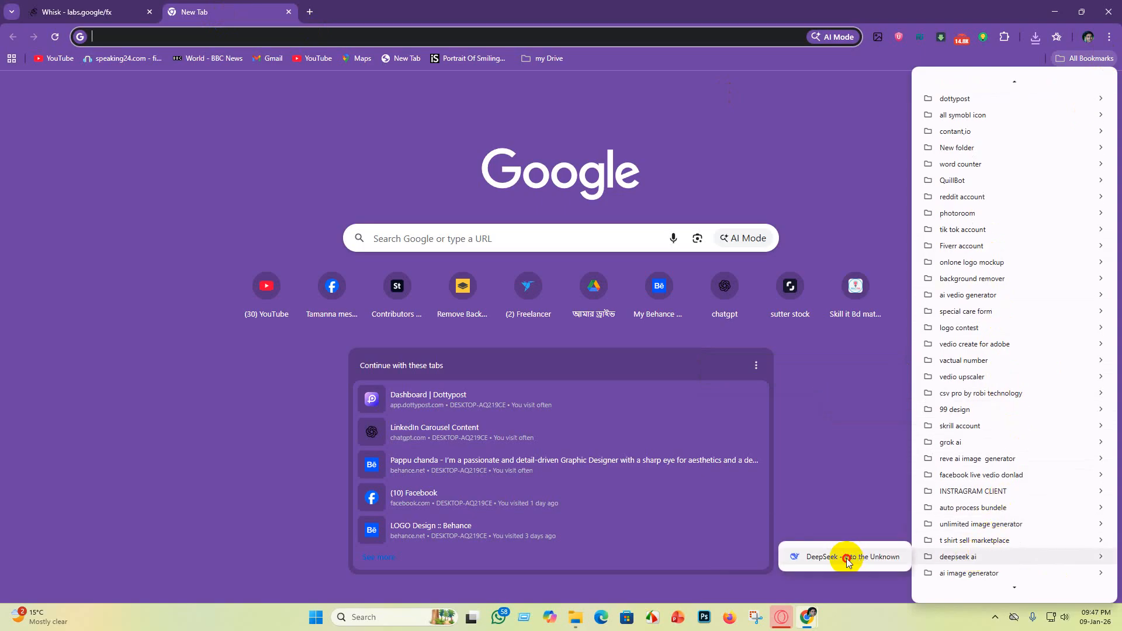
pyautogui.click(853, 553)
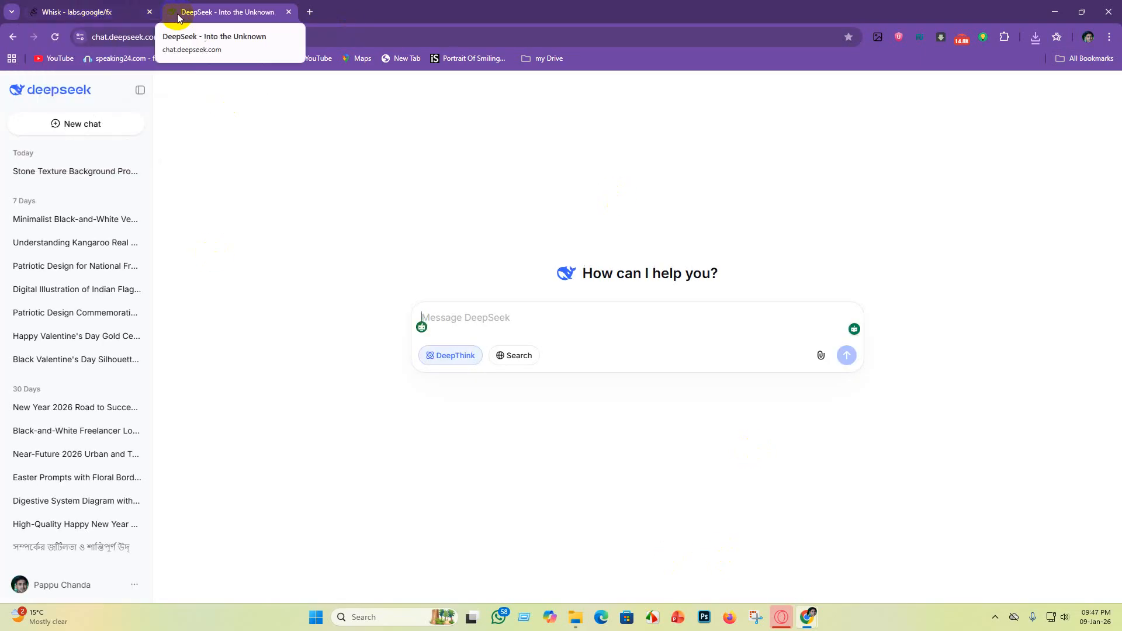
pyautogui.click(69, 172)
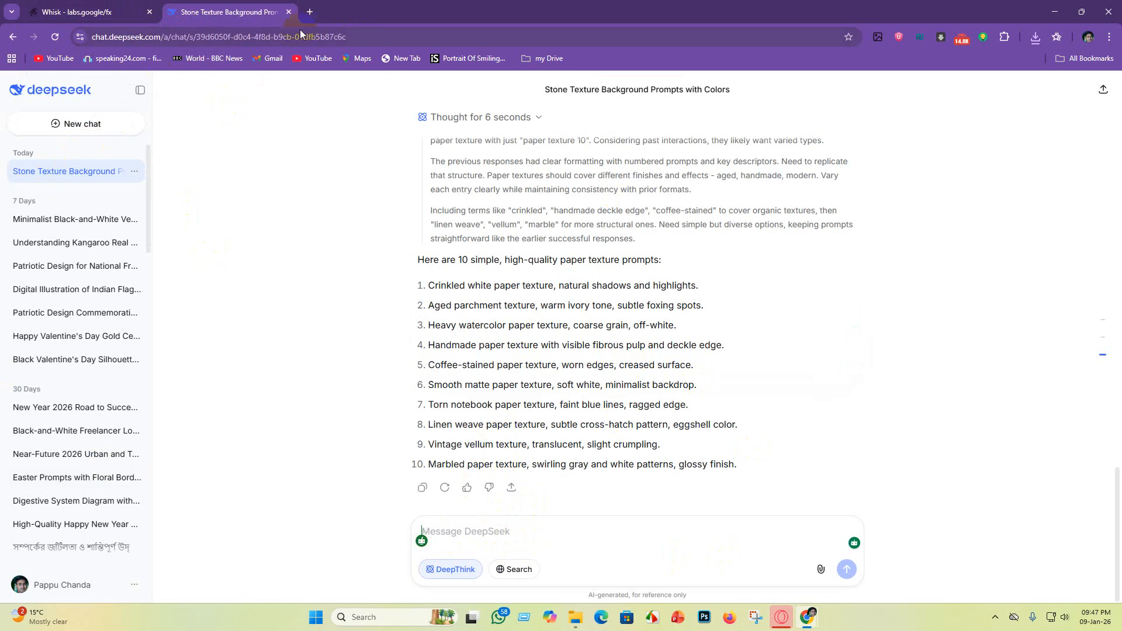
# Step: Open Adobe Stock's contributor site in a new tab and show the recent top sellers in its insights
pyautogui.click(315, 16)
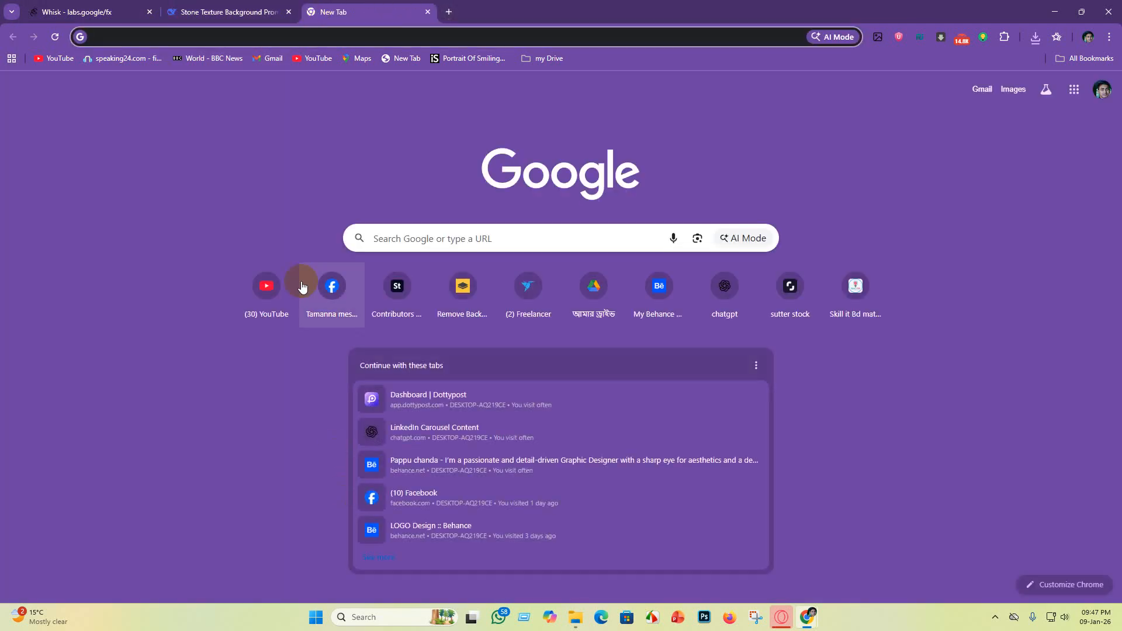
pyautogui.click(405, 295)
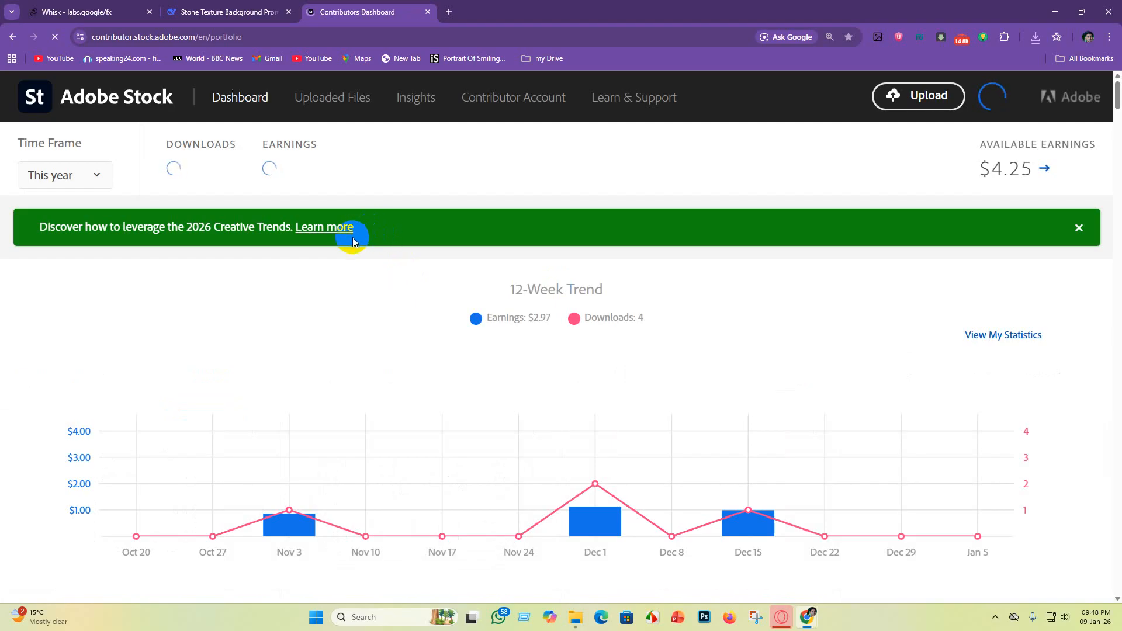
pyautogui.click(419, 104)
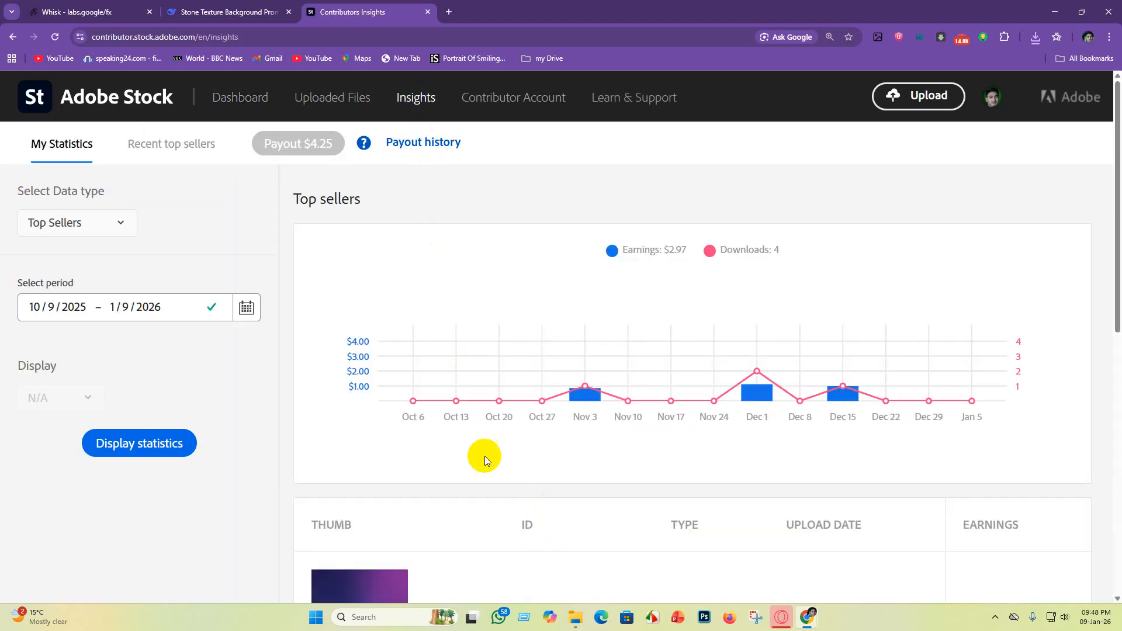
pyautogui.scroll(-5, 230, 415)
pyautogui.scroll(5, 220, 403)
pyautogui.click(147, 146)
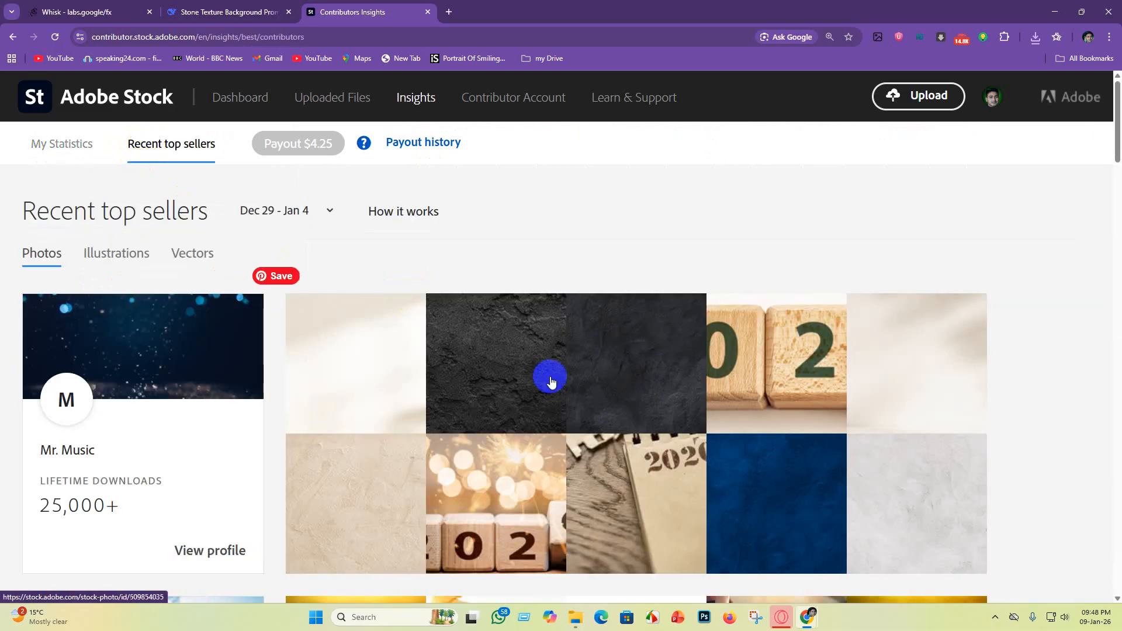
# Step: Open the dark blue textured wall photo from the top sellers and copy its title
pyautogui.scroll(-3, 798, 348)
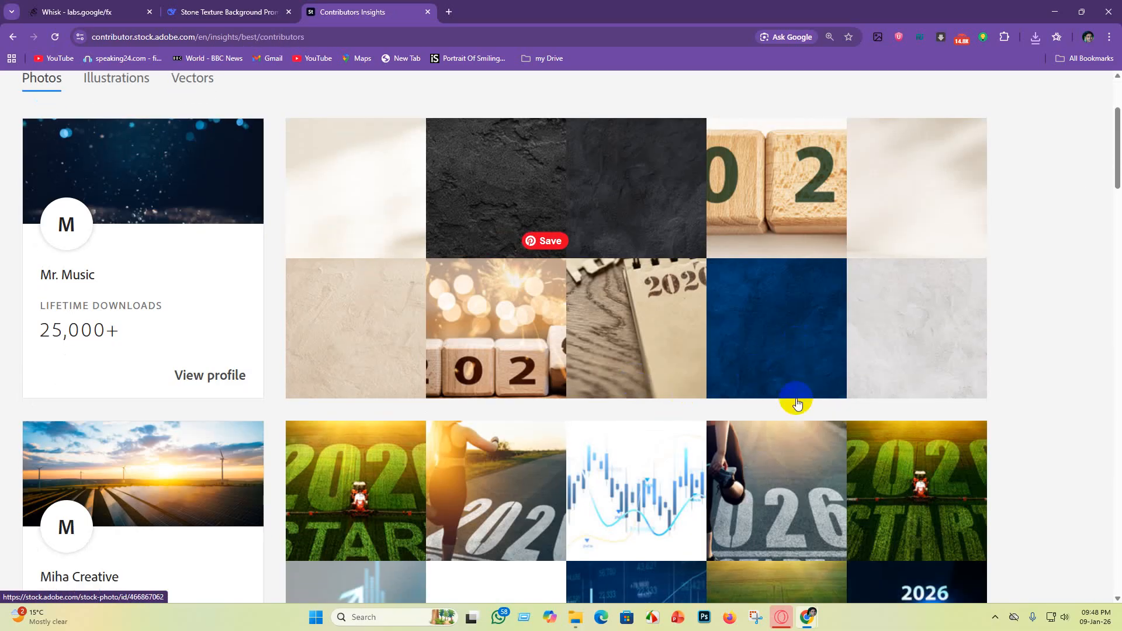
pyautogui.scroll(1, 810, 426)
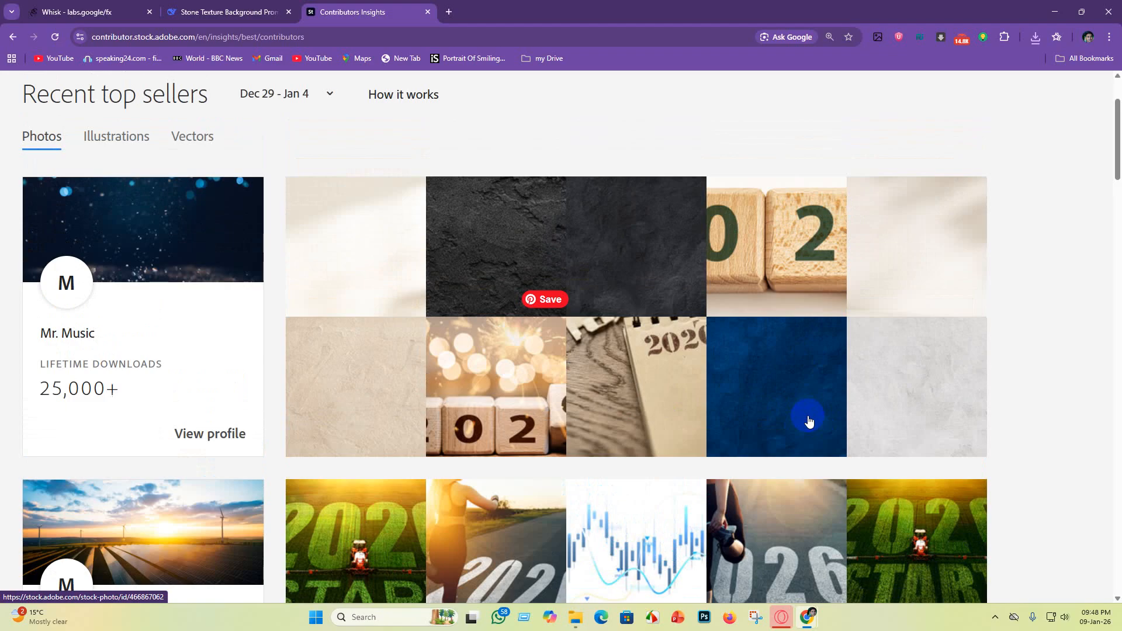
pyautogui.click(786, 396)
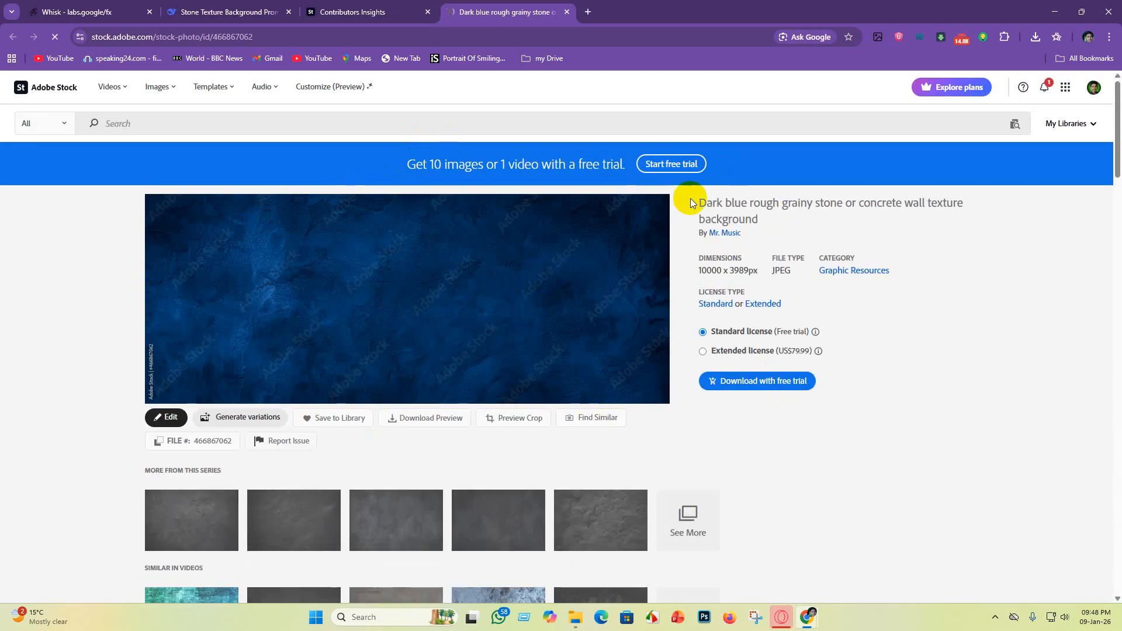
pyautogui.moveTo(689, 202); pyautogui.dragTo(972, 217)
pyautogui.hotkey('ctrl', 'c')
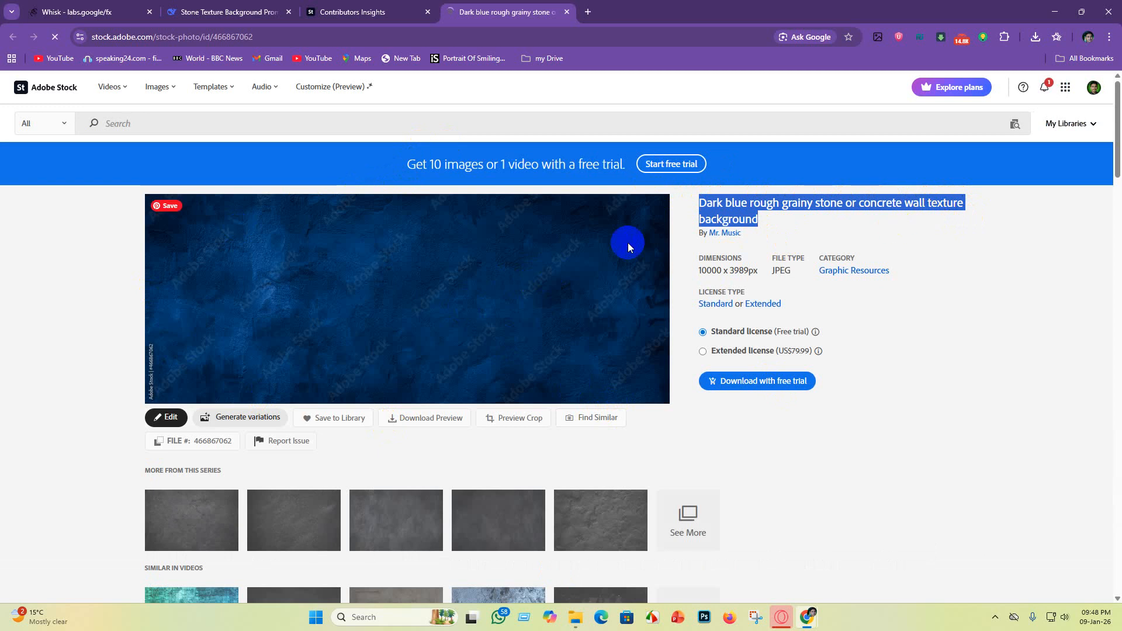
# Step: Return to the DeepSeek chat and send "Dark blue rough grainy stone or concrete wall texture background 10 propmt"
pyautogui.click(308, 12)
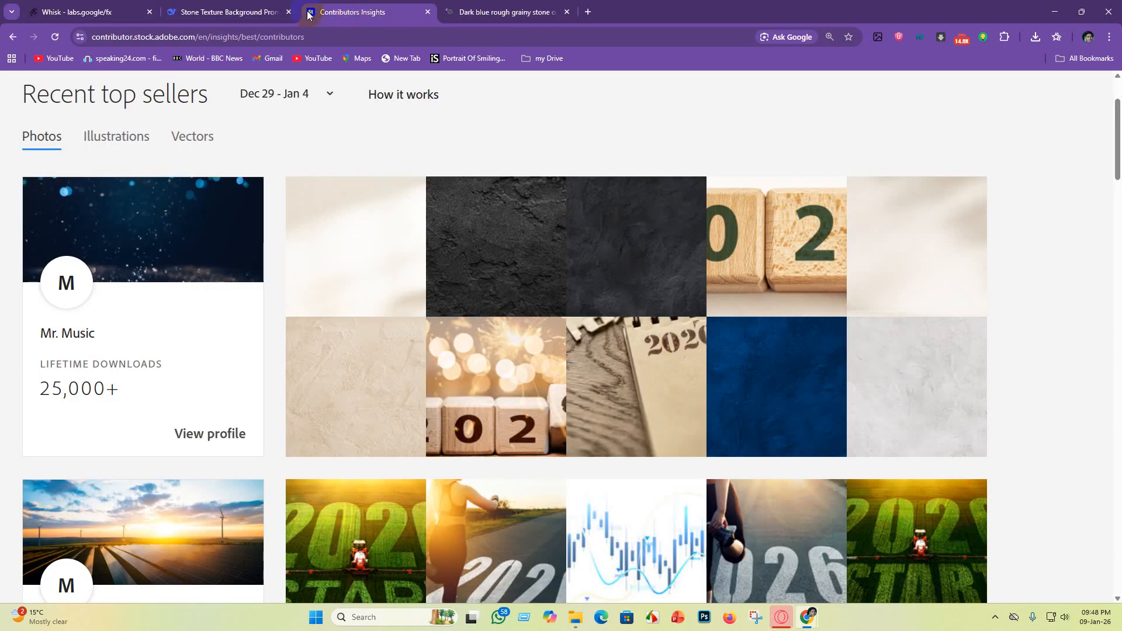
pyautogui.click(205, 12)
pyautogui.click(538, 537)
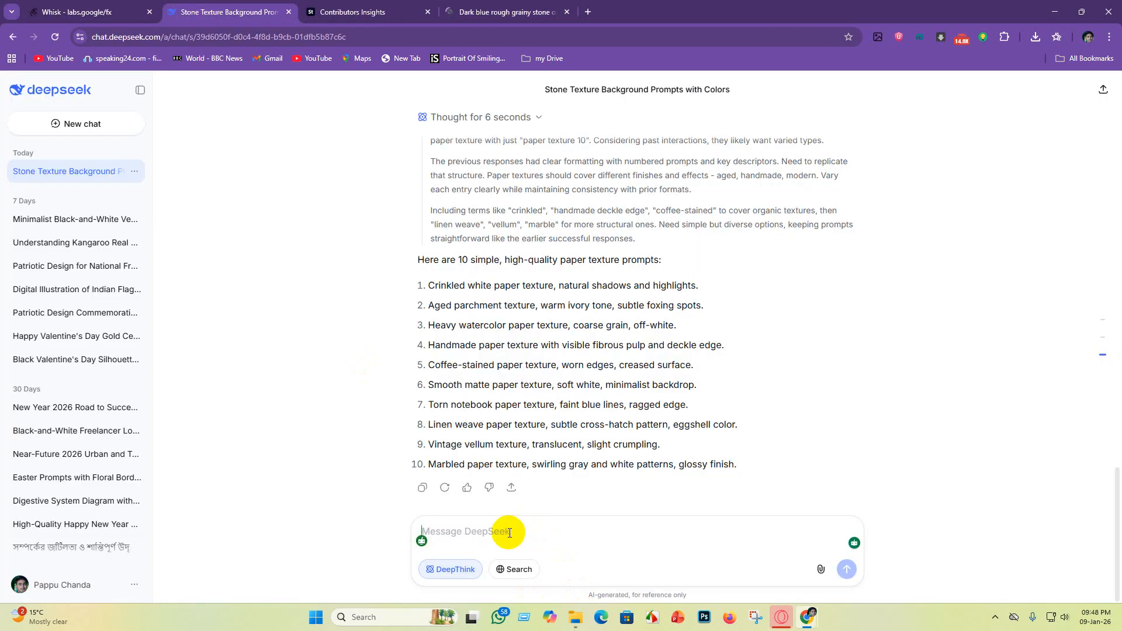
pyautogui.hotkey('ctrl', 'v')
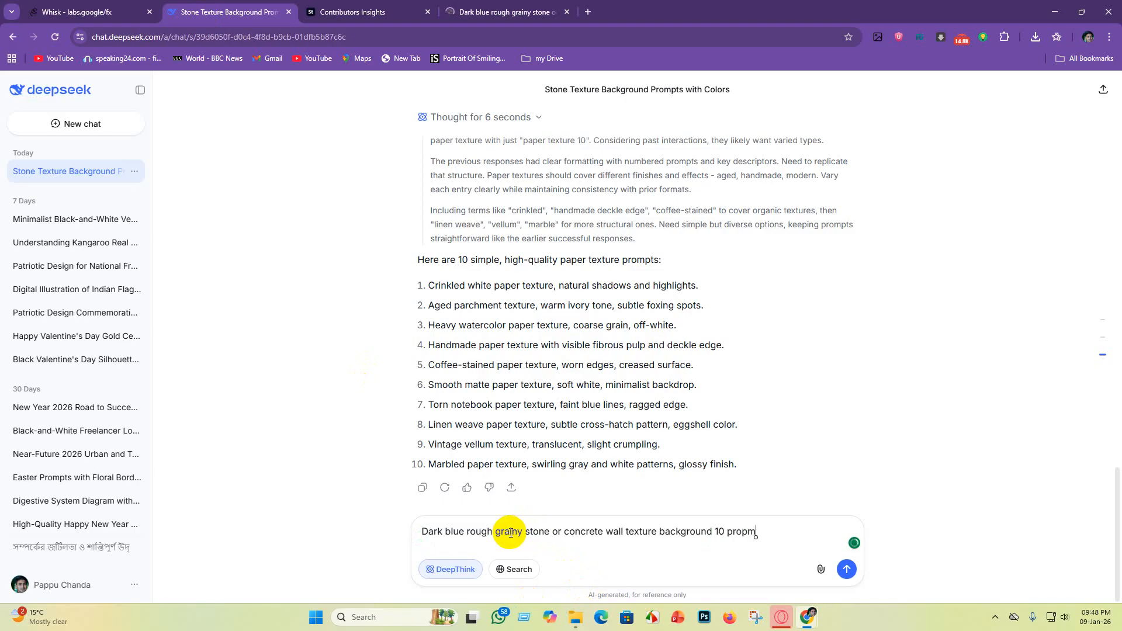
pyautogui.press('Return')
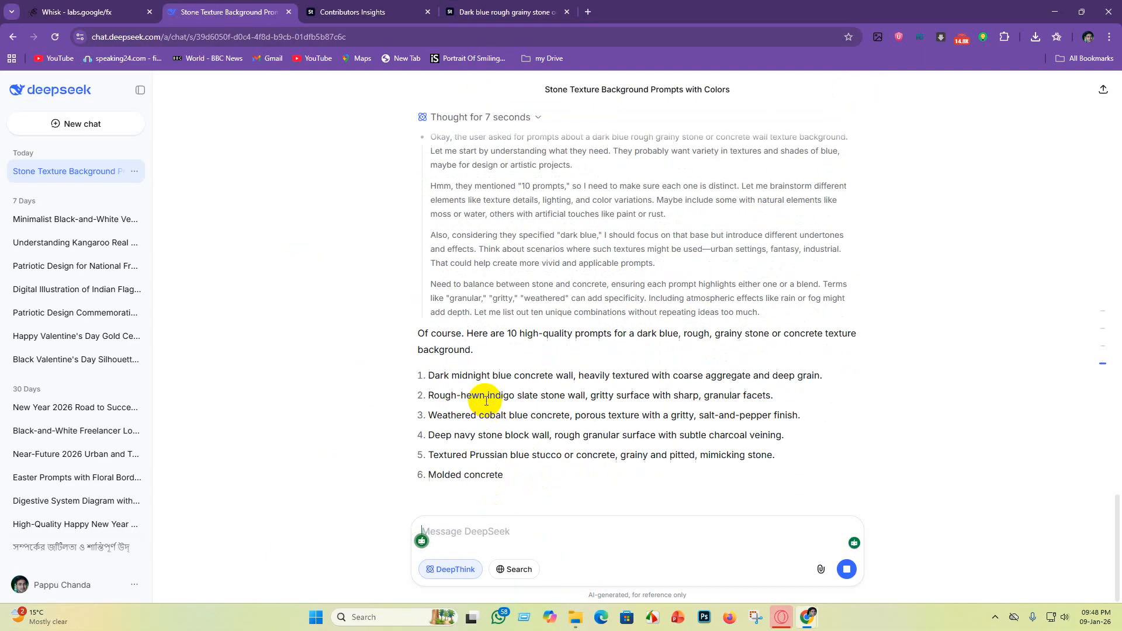
# Step: Copy the first dark blue prompt and place the DeepSeek and Whisk tabs side by side after the Adobe Stock tabs
pyautogui.scroll(1, 439, 449)
pyautogui.moveTo(424, 437); pyautogui.dragTo(828, 434)
pyautogui.hotkey('ctrl', 'c')
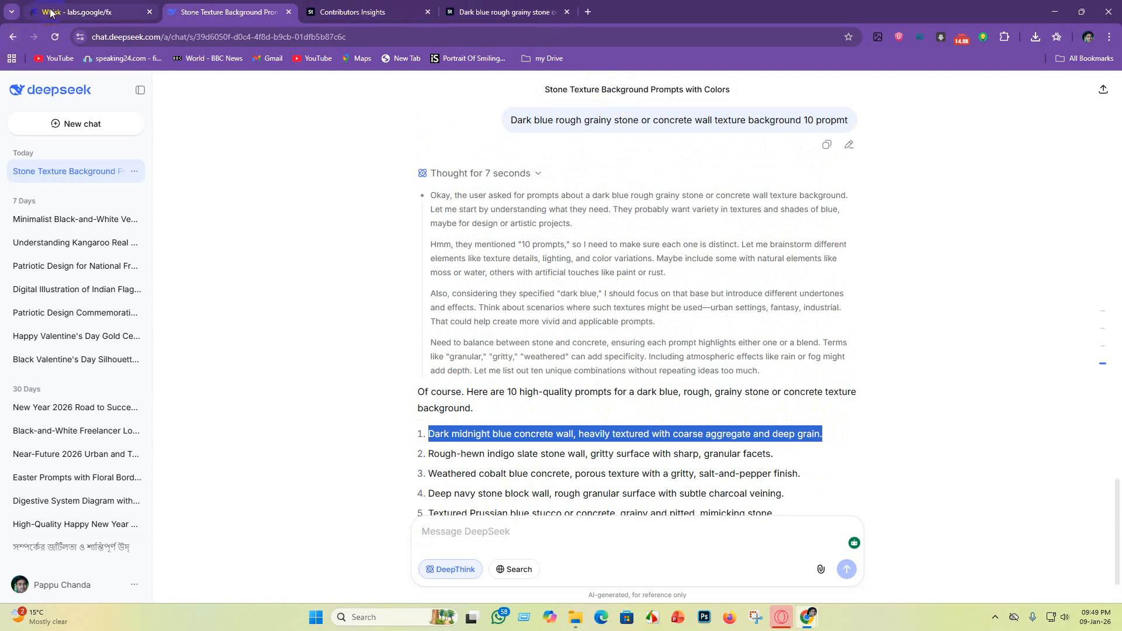
pyautogui.moveTo(51, 12); pyautogui.dragTo(514, 12)
pyautogui.moveTo(38, 17); pyautogui.dragTo(406, 27)
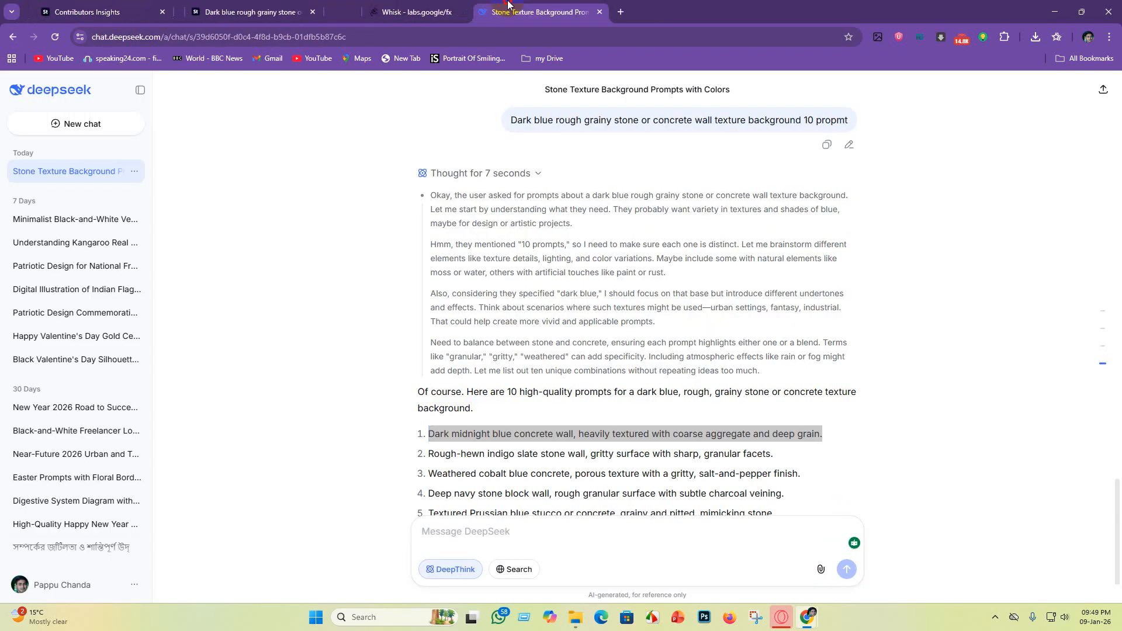
# Step: In Whisk, generate images from the prompt "Dark midnight blue concrete wall, heavily textured with coarse aggregate and deep grain."
pyautogui.click(378, 12)
pyautogui.moveTo(619, 448); pyautogui.dragTo(207, 434)
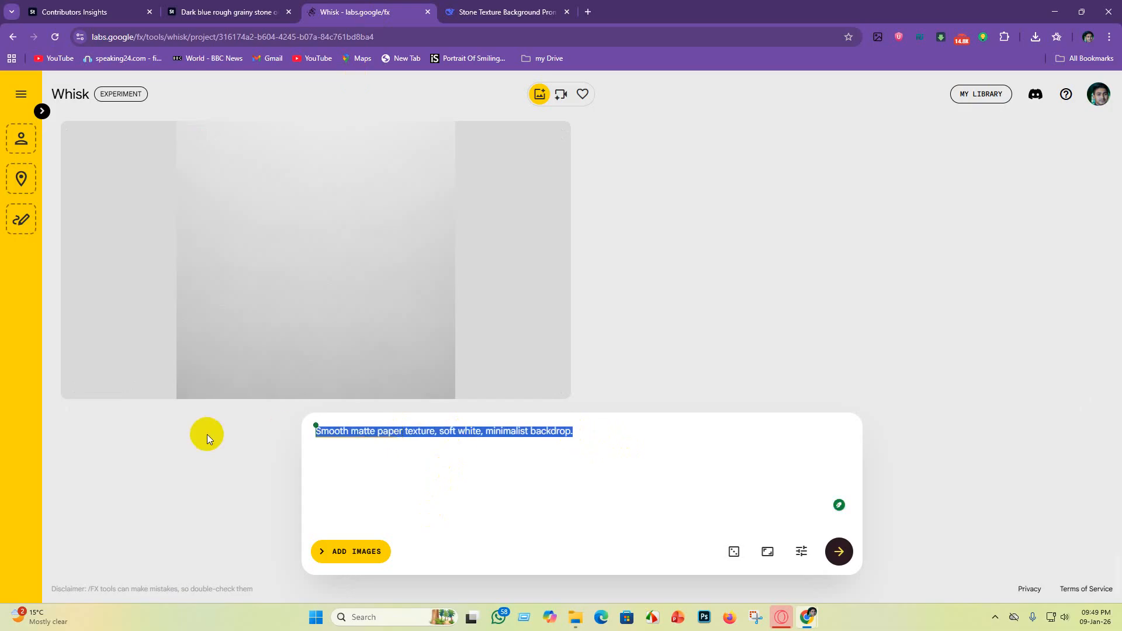
pyautogui.press('BackSpace')
pyautogui.hotkey('ctrl', 'v')
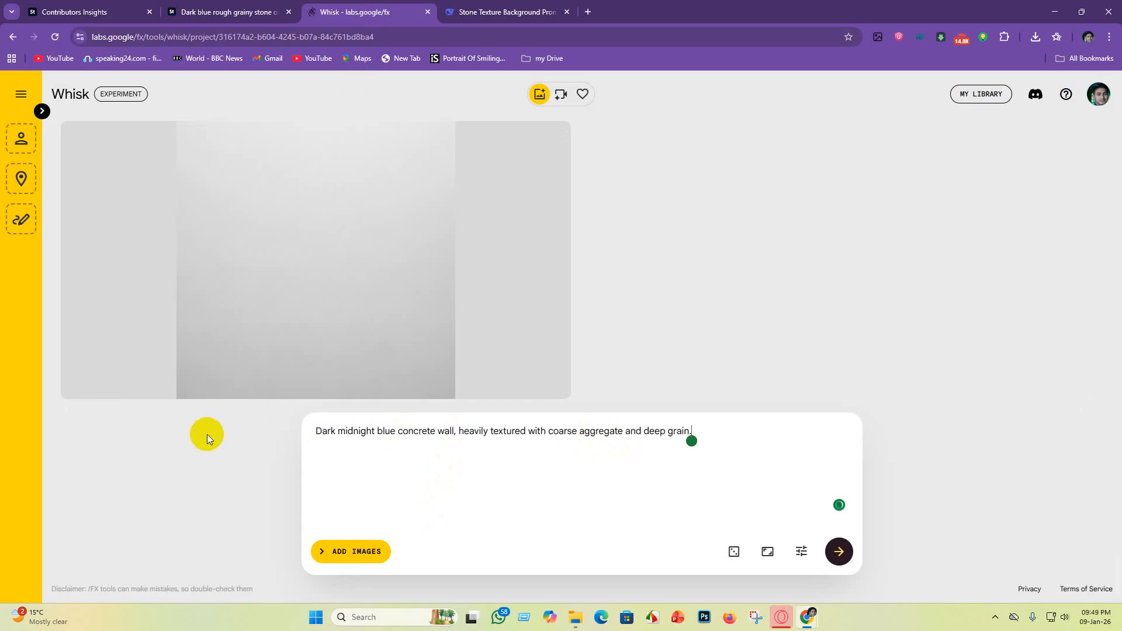
pyautogui.press('Return')
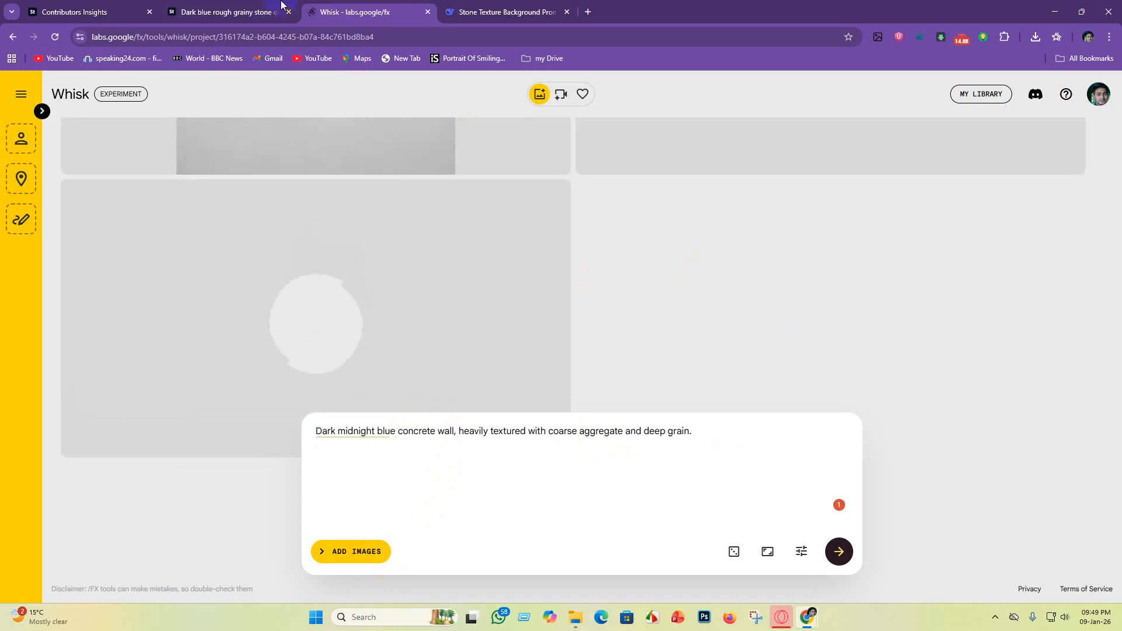
# Step: Copy DeepSeek's second prompt, "Rough-hewn indigo slate stone wall, gritty surface with sharp, granular facets.", and generate images from it in Whisk
pyautogui.click(502, 11)
pyautogui.scroll(-2, 422, 409)
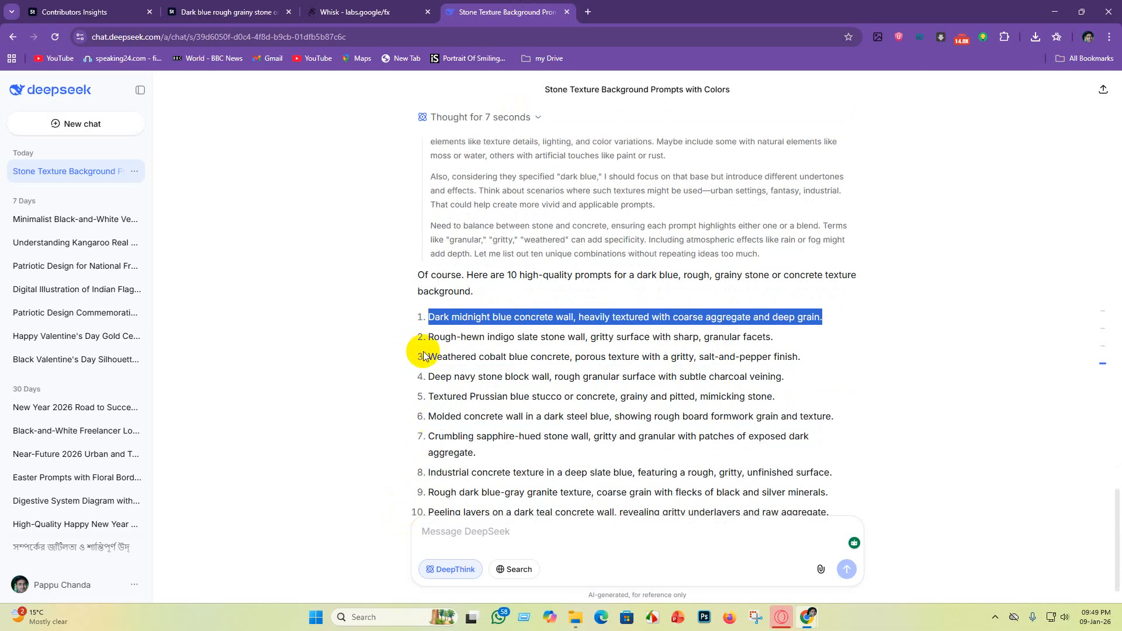
pyautogui.moveTo(429, 338); pyautogui.dragTo(783, 334)
pyautogui.hotkey('ctrl', 'c')
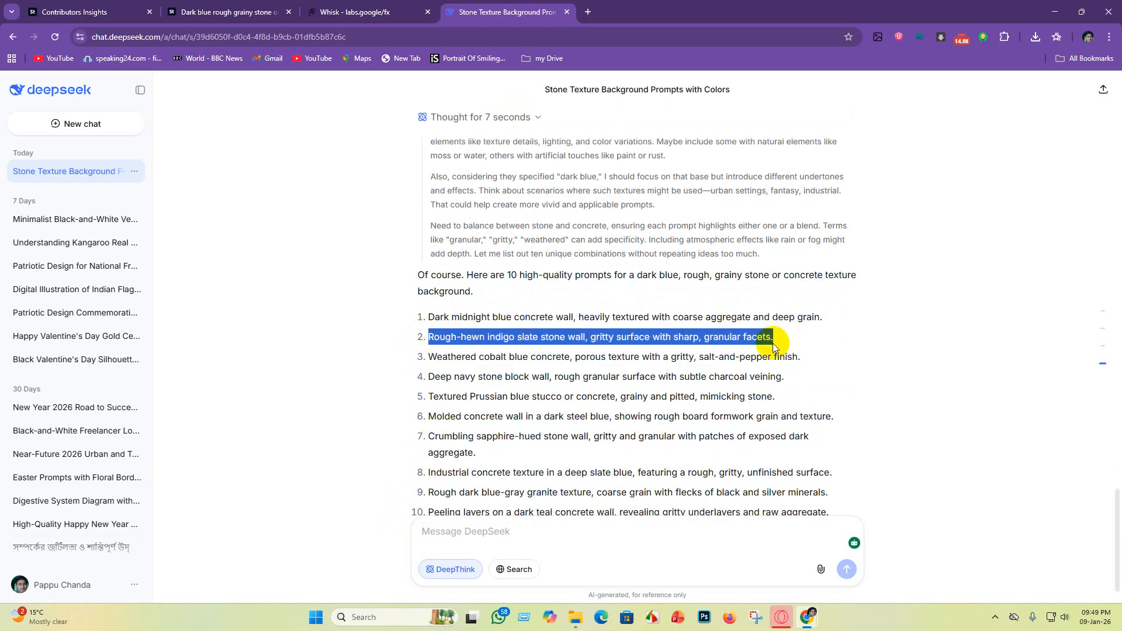
pyautogui.click(401, 11)
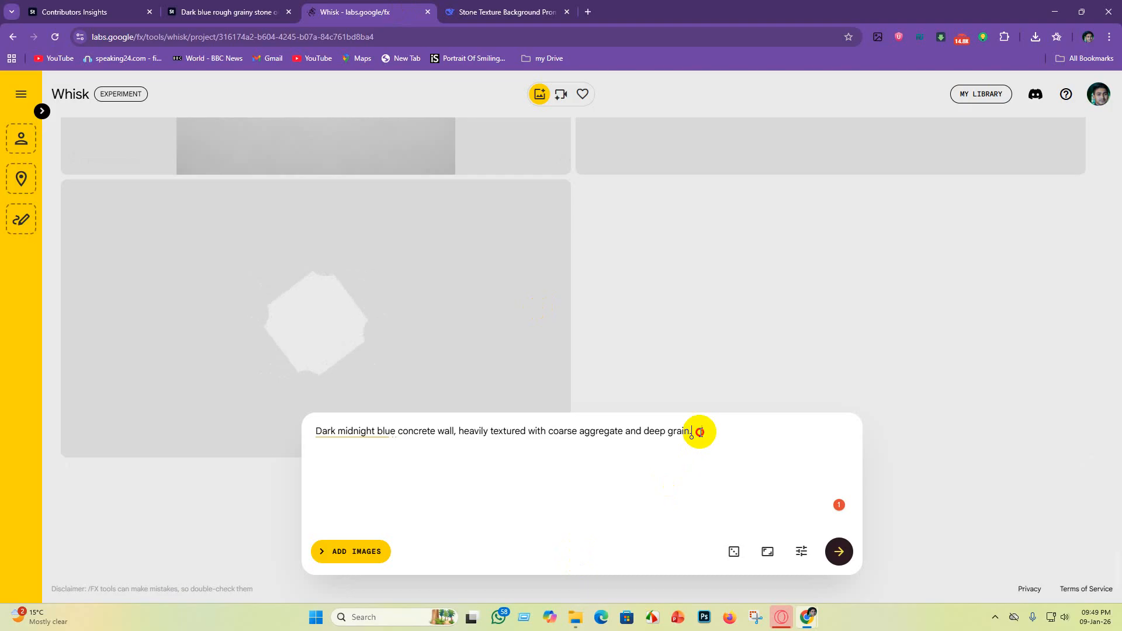
pyautogui.moveTo(698, 431); pyautogui.dragTo(137, 454)
pyautogui.press('BackSpace')
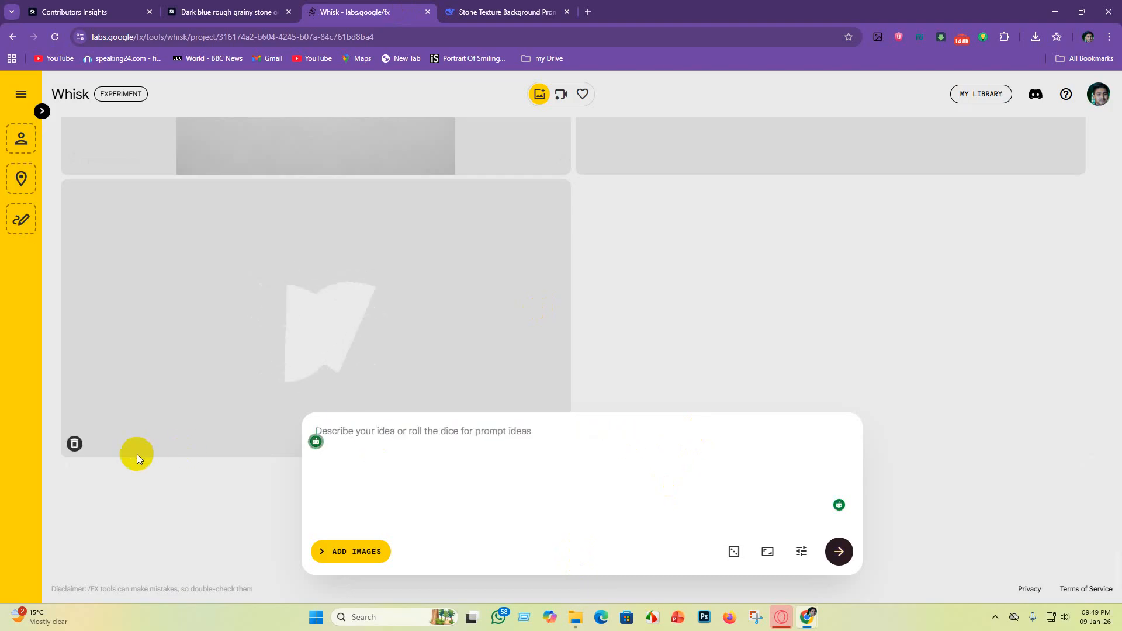
pyautogui.hotkey('ctrl', 'v')
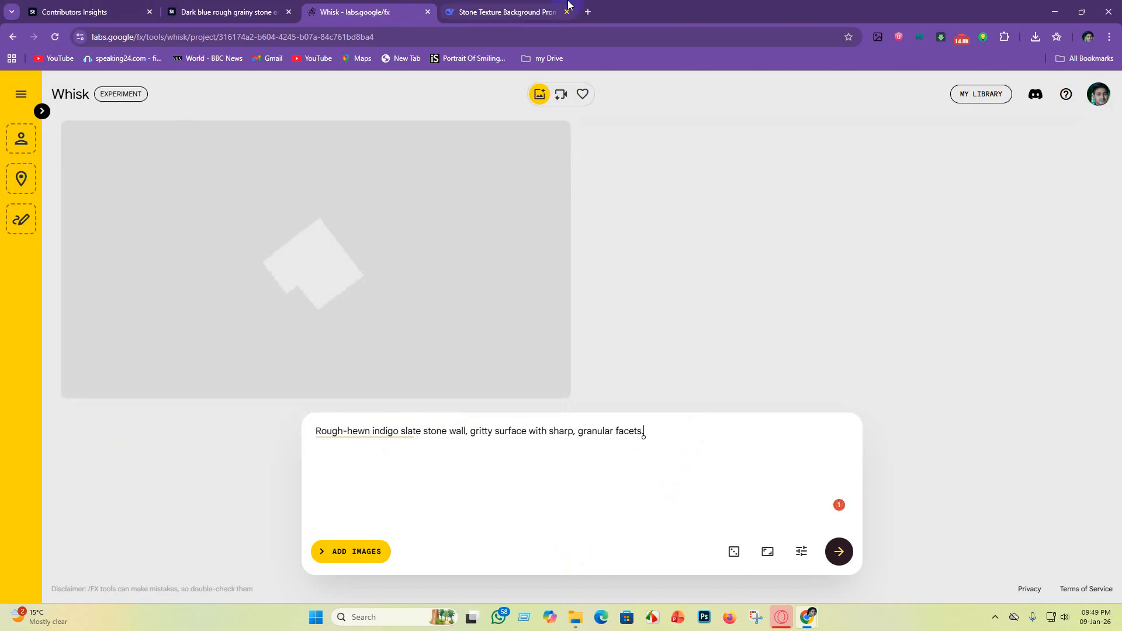
# Step: Copy DeepSeek's third prompt, "Weathered cobalt blue concrete, porous texture with a gritty, salt-and-pepper finish", and generate images from it in Whisk
pyautogui.click(506, 12)
pyautogui.moveTo(431, 358); pyautogui.dragTo(794, 370)
pyautogui.hotkey('ctrl', 'c')
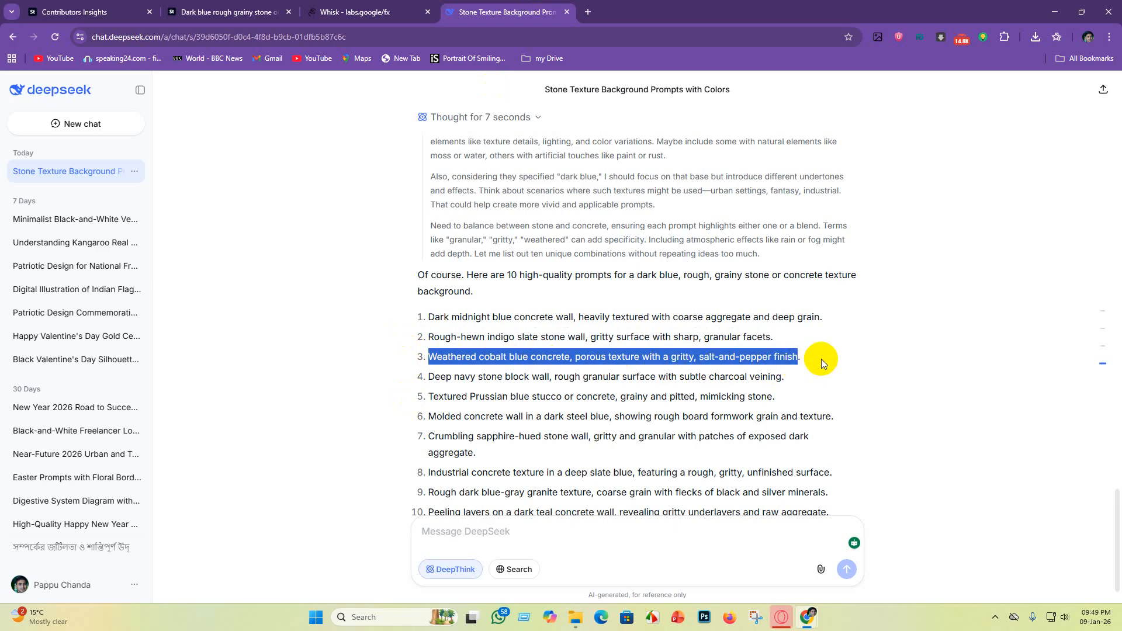
pyautogui.click(362, 12)
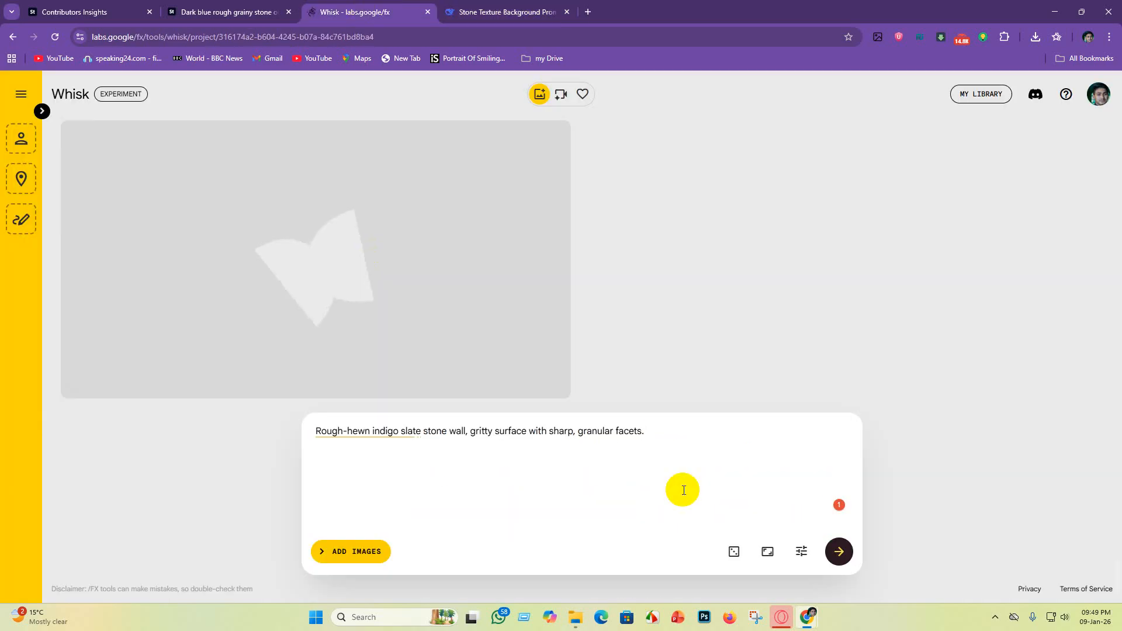
pyautogui.moveTo(683, 490); pyautogui.dragTo(73, 443)
pyautogui.press('BackSpace')
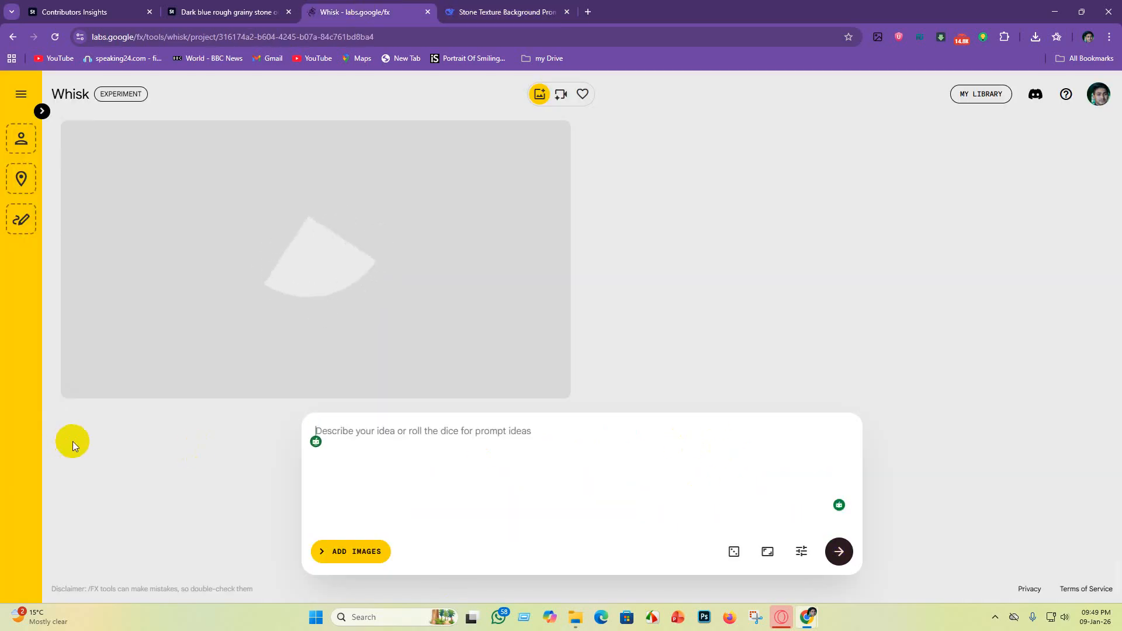
pyautogui.hotkey('ctrl', 'v')
# Step: Copy DeepSeek's fourth prompt, "Deep navy stone block wall, rough granular surface with subtle charcoal veining.", and generate images from it in Whisk
pyautogui.click(501, 10)
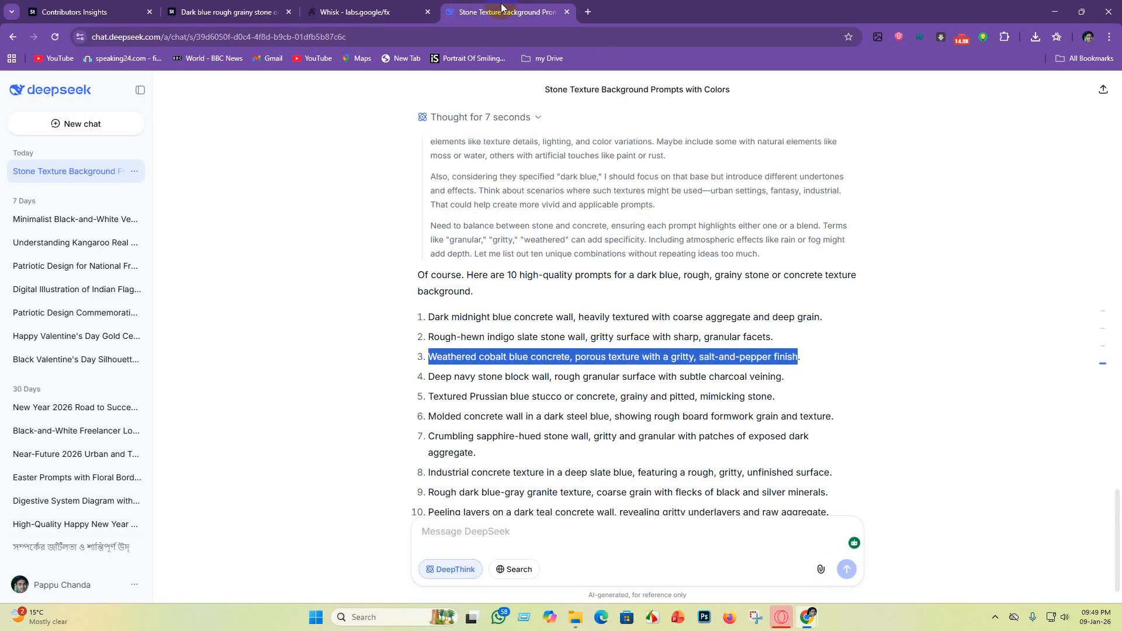
pyautogui.scroll(-1, 497, 369)
pyautogui.moveTo(426, 330); pyautogui.dragTo(795, 338)
pyautogui.hotkey('ctrl', 'c')
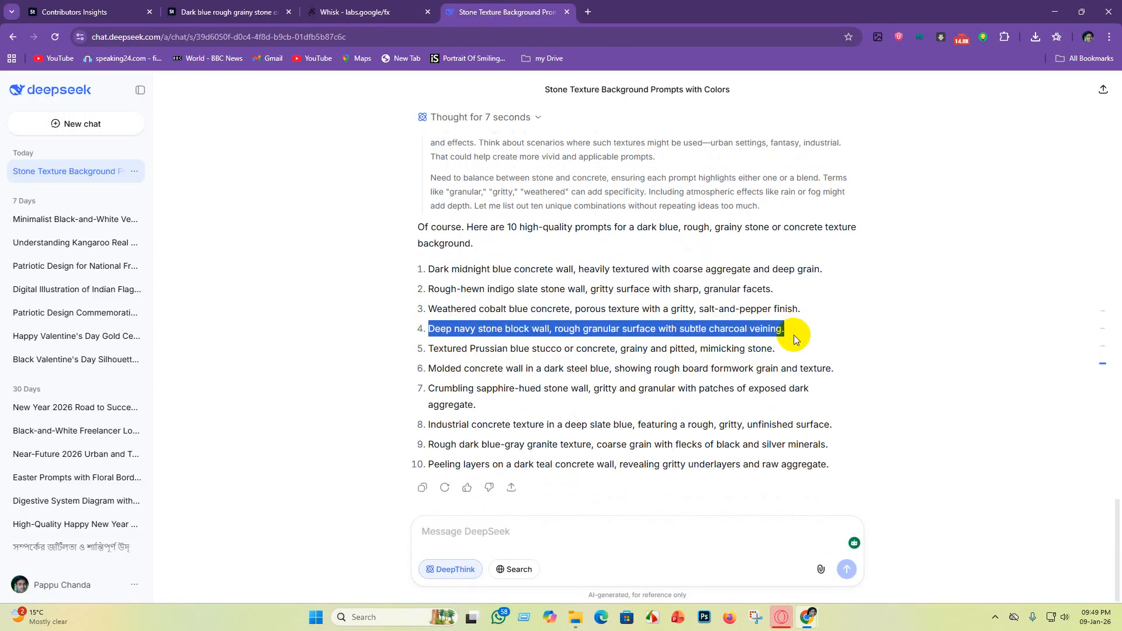
pyautogui.click(362, 12)
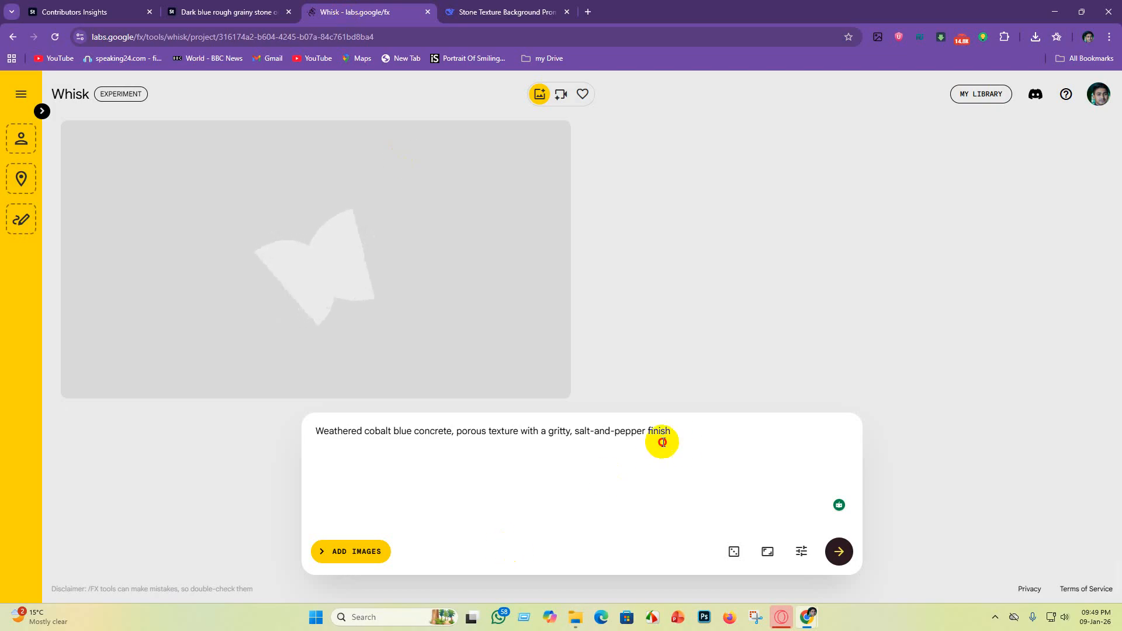
pyautogui.moveTo(666, 437); pyautogui.dragTo(12, 445)
pyautogui.press('BackSpace')
pyautogui.hotkey('ctrl', 'v')
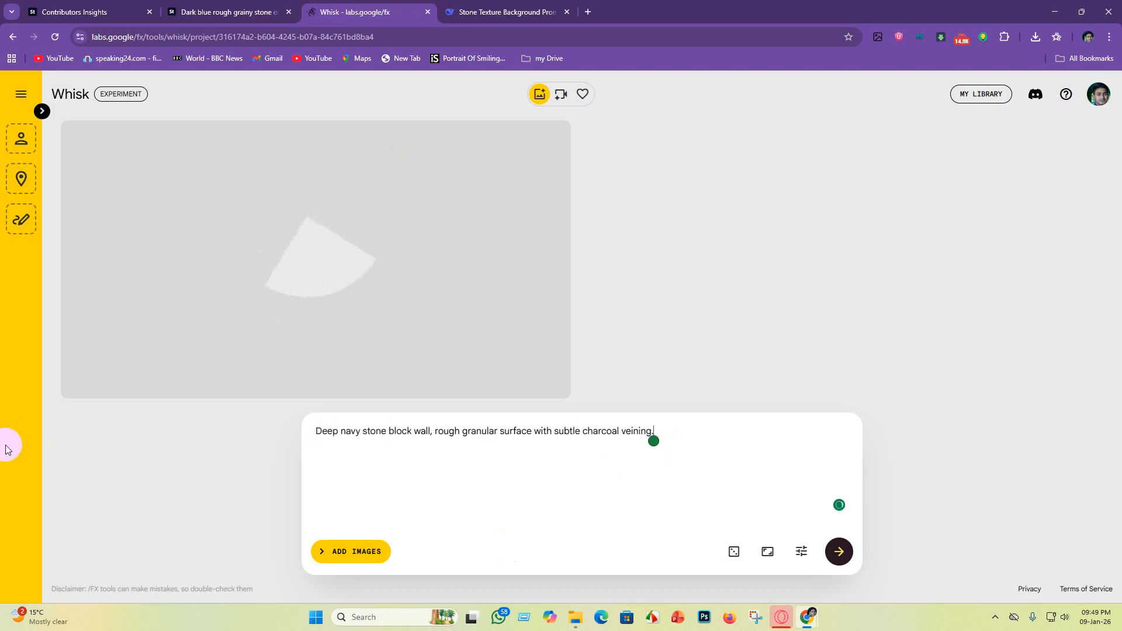
# Step: Copy DeepSeek's fifth prompt, "Textured Prussian blue stucco or concrete, grainy and pitted, mimicking stone.", and generate images from it in Whisk
pyautogui.click(500, 8)
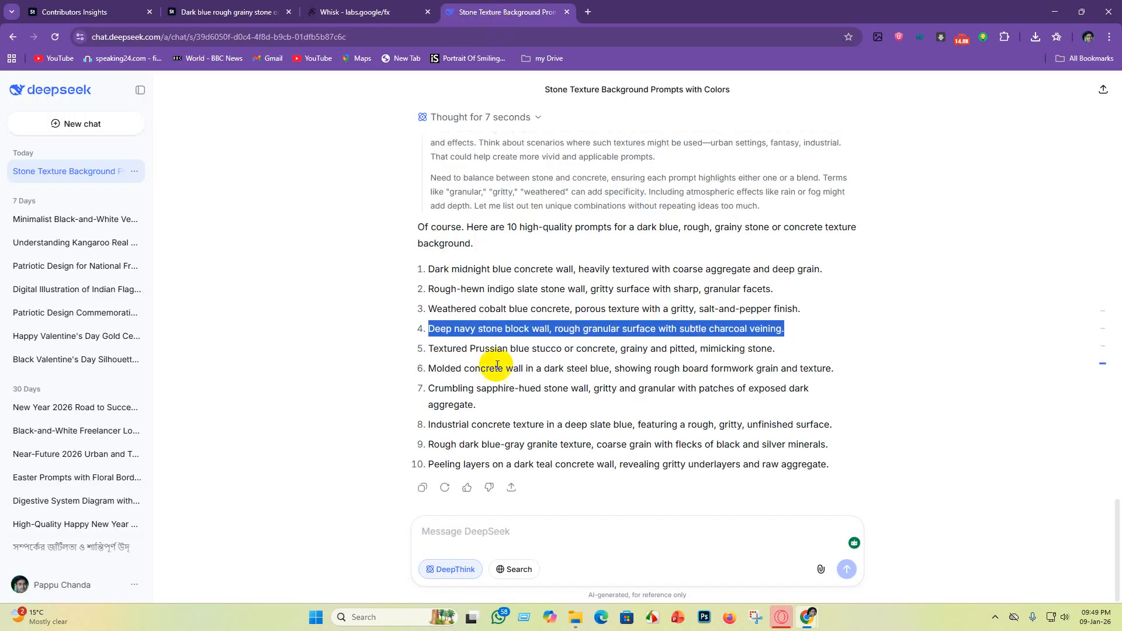
pyautogui.moveTo(429, 351); pyautogui.dragTo(789, 364)
pyautogui.hotkey('ctrl', 'c')
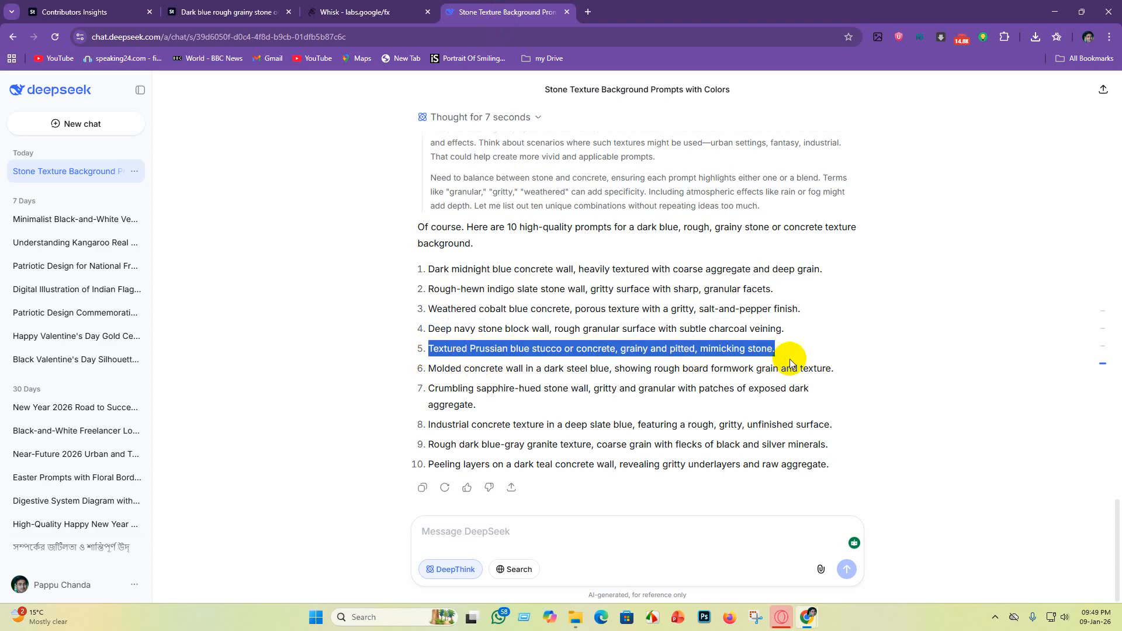
pyautogui.click(362, 12)
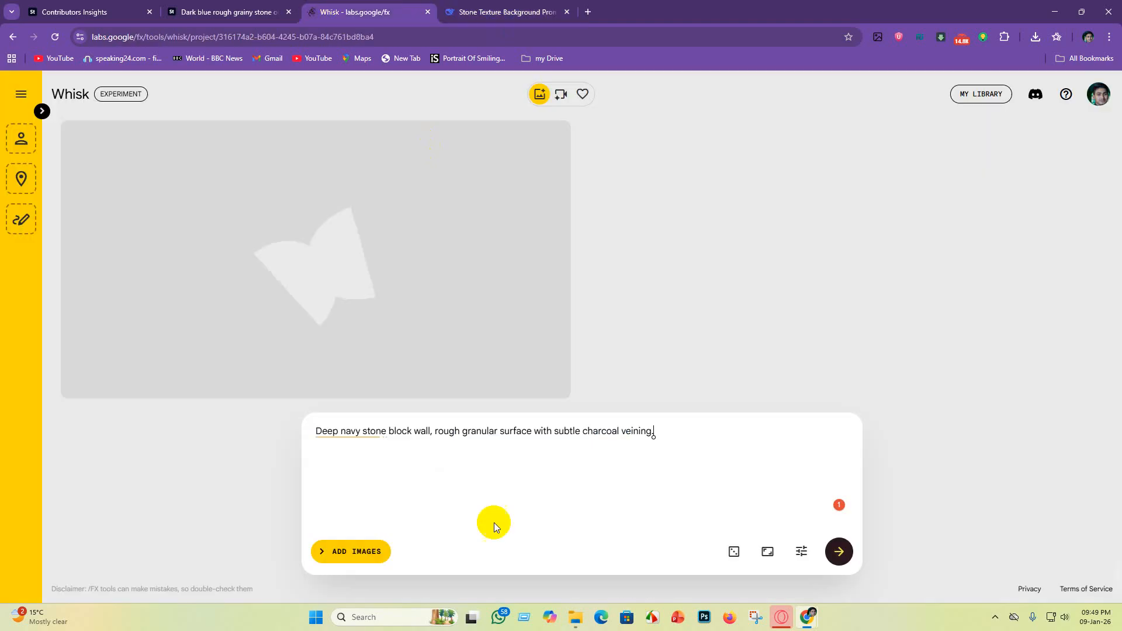
pyautogui.moveTo(666, 431); pyautogui.dragTo(118, 418)
pyautogui.press('BackSpace')
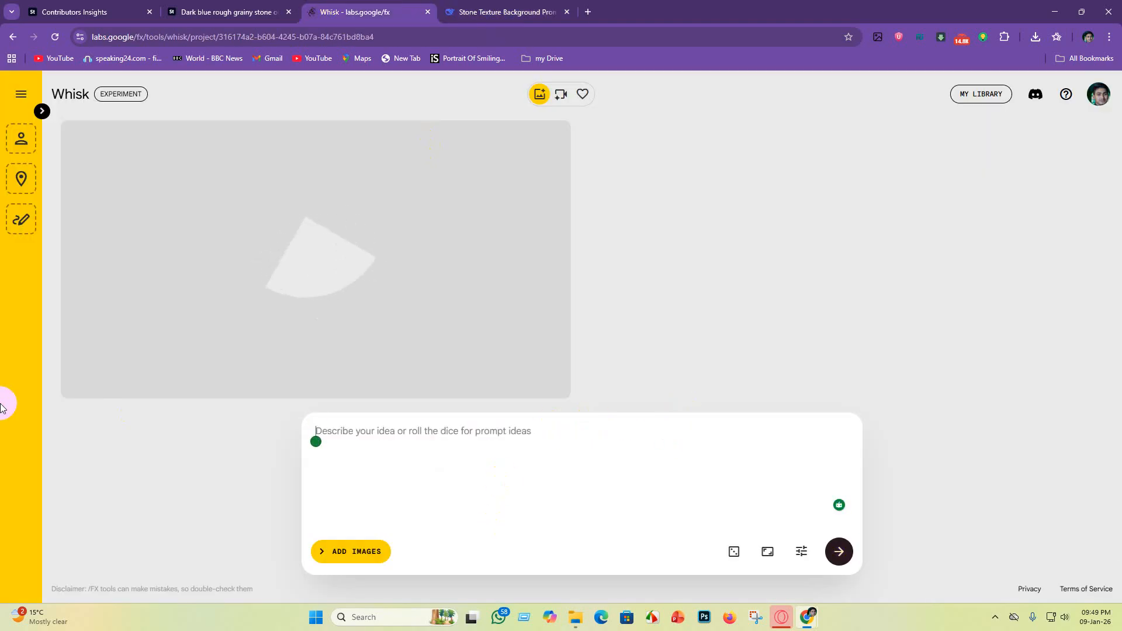
pyautogui.hotkey('ctrl', 'v')
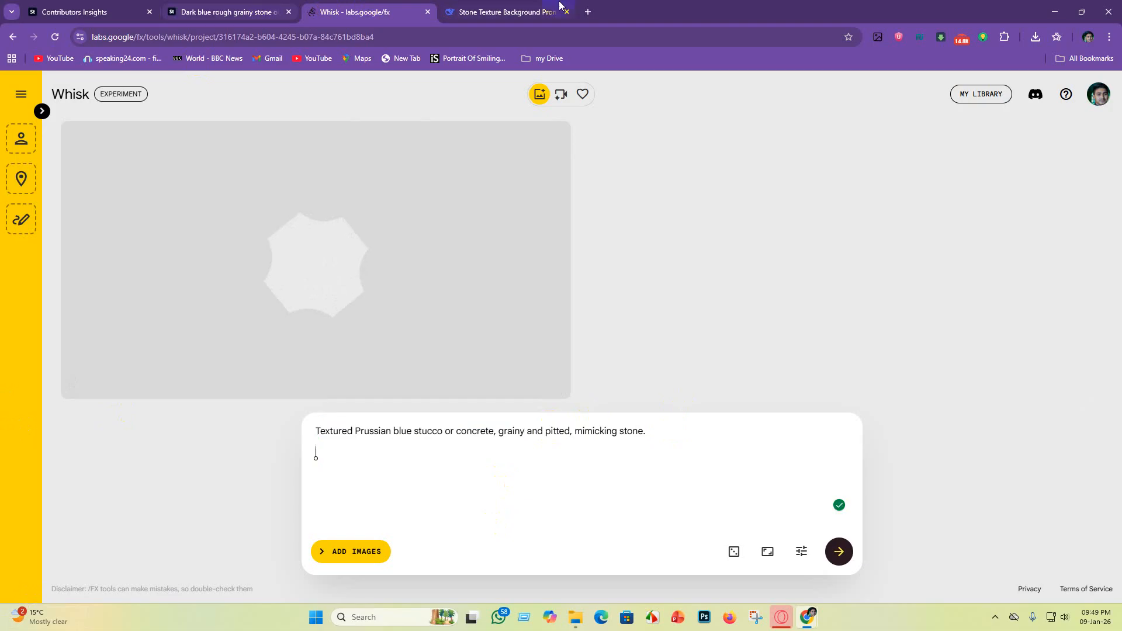
# Step: Copy DeepSeek's sixth prompt, "Molded concrete wall in a dark steel blue, showing rough board formwork grain and texture.", and generate images from it in Whisk
pyautogui.click(505, 11)
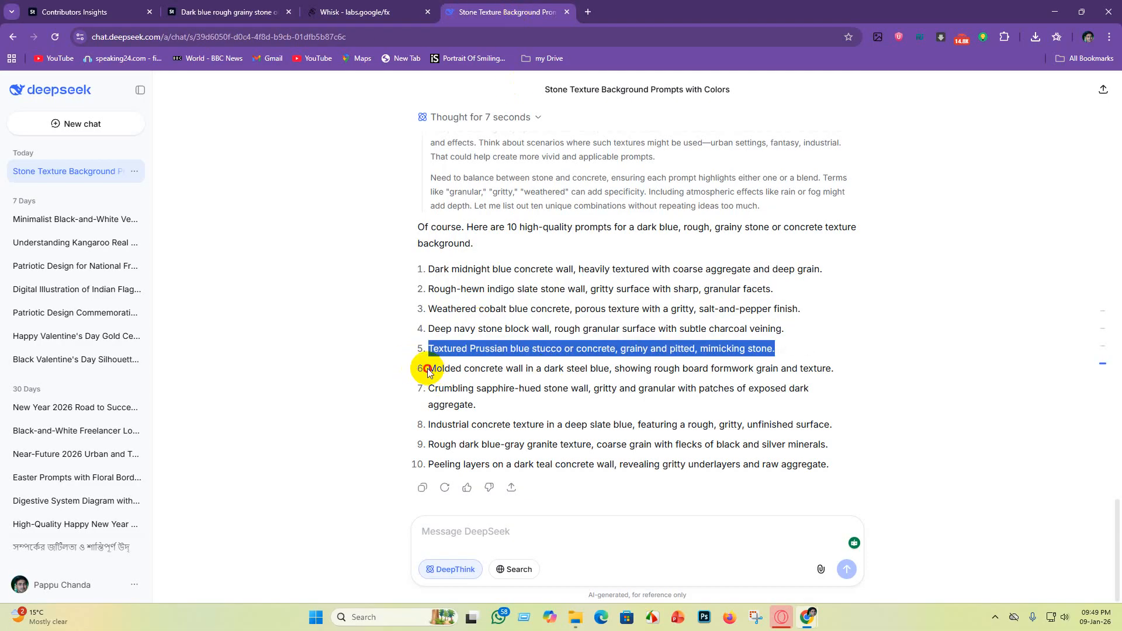
pyautogui.click(451, 369)
pyautogui.moveTo(429, 372); pyautogui.dragTo(793, 383)
pyautogui.hotkey('ctrl', 'c')
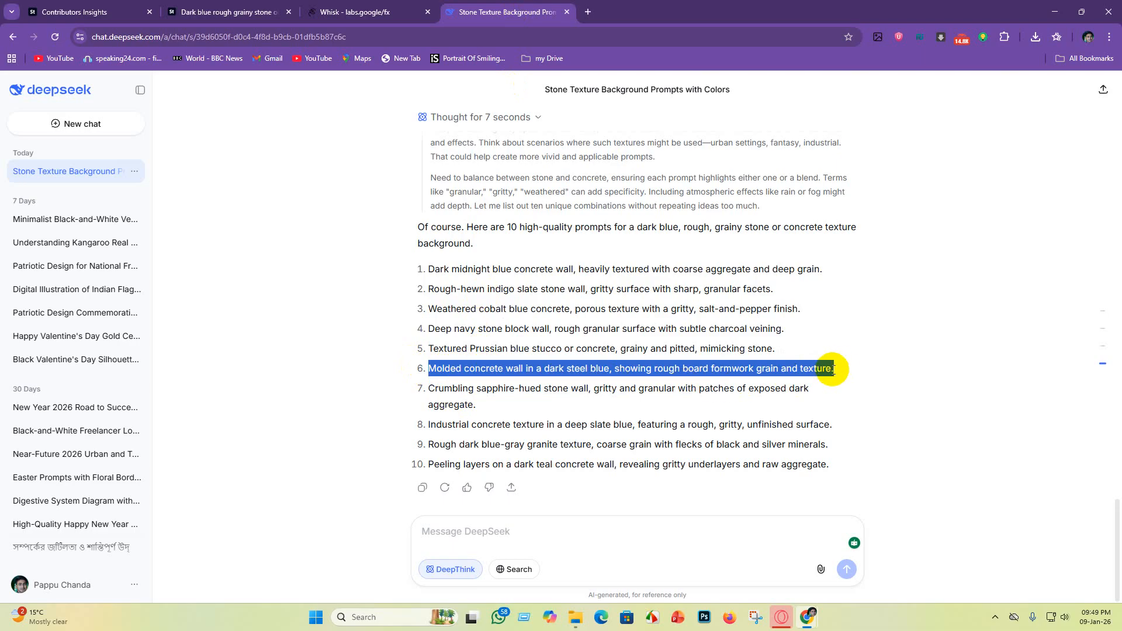
pyautogui.click(368, 11)
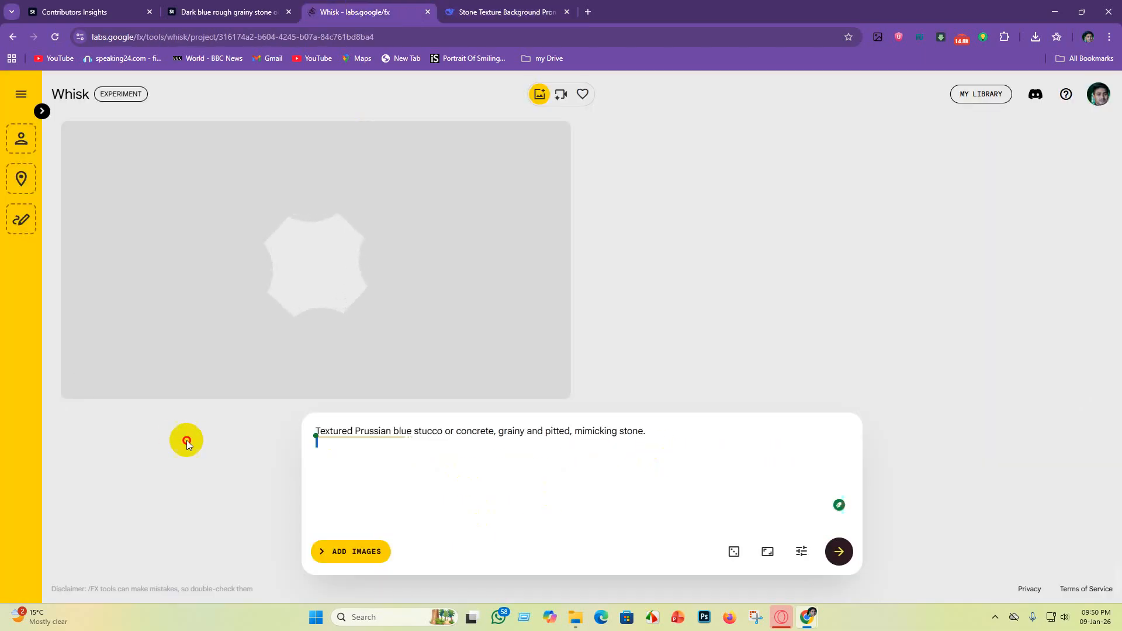
pyautogui.moveTo(651, 431); pyautogui.dragTo(176, 414)
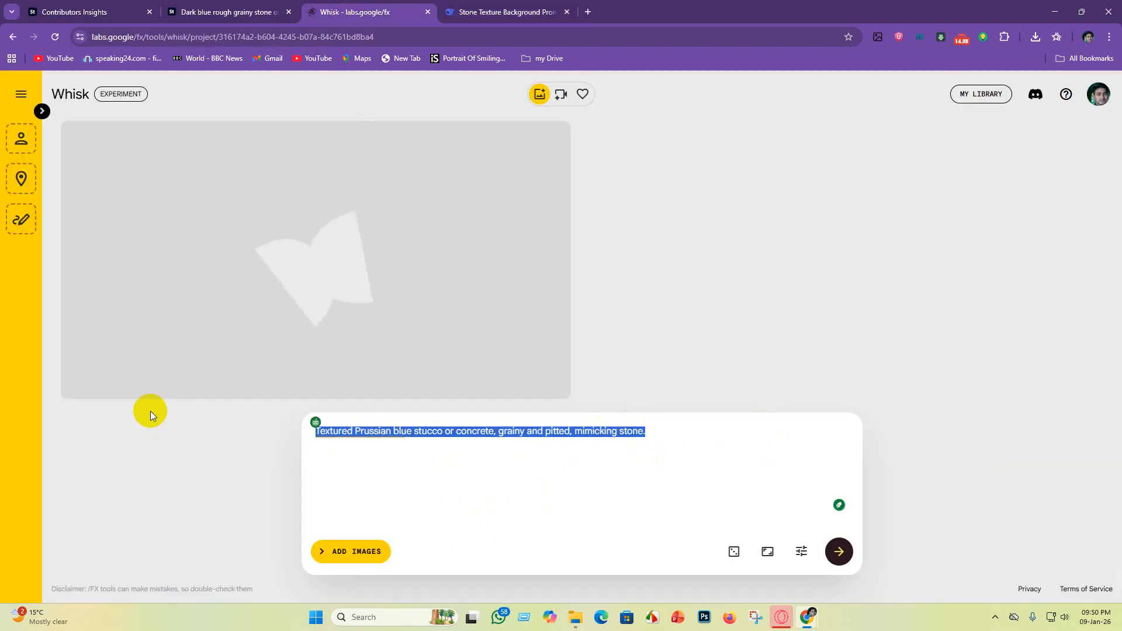
pyautogui.press('BackSpace')
pyautogui.hotkey('ctrl', 'v')
pyautogui.scroll(-4, 149, 412)
pyautogui.press('Return')
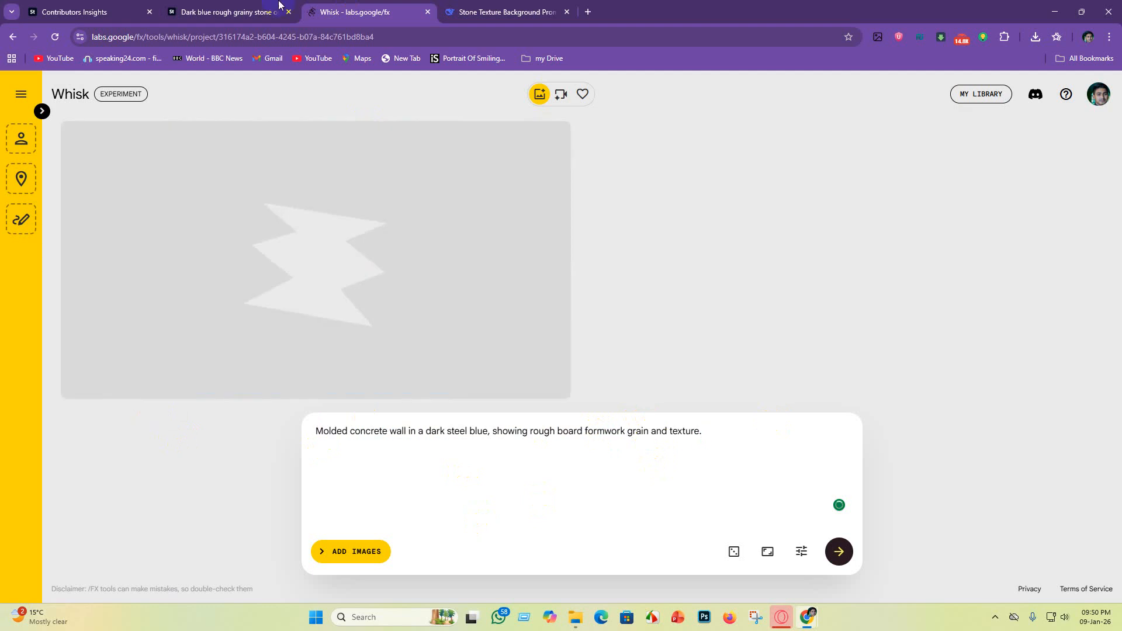
# Step: Copy DeepSeek's seventh prompt, "Crumbling sapphire-hued stone wall, gritty and granular with patches of exposed dark aggregate.", and generate images from it in Whisk
pyautogui.click(539, 16)
pyautogui.moveTo(425, 393); pyautogui.dragTo(598, 409)
pyautogui.hotkey('ctrl', 'c')
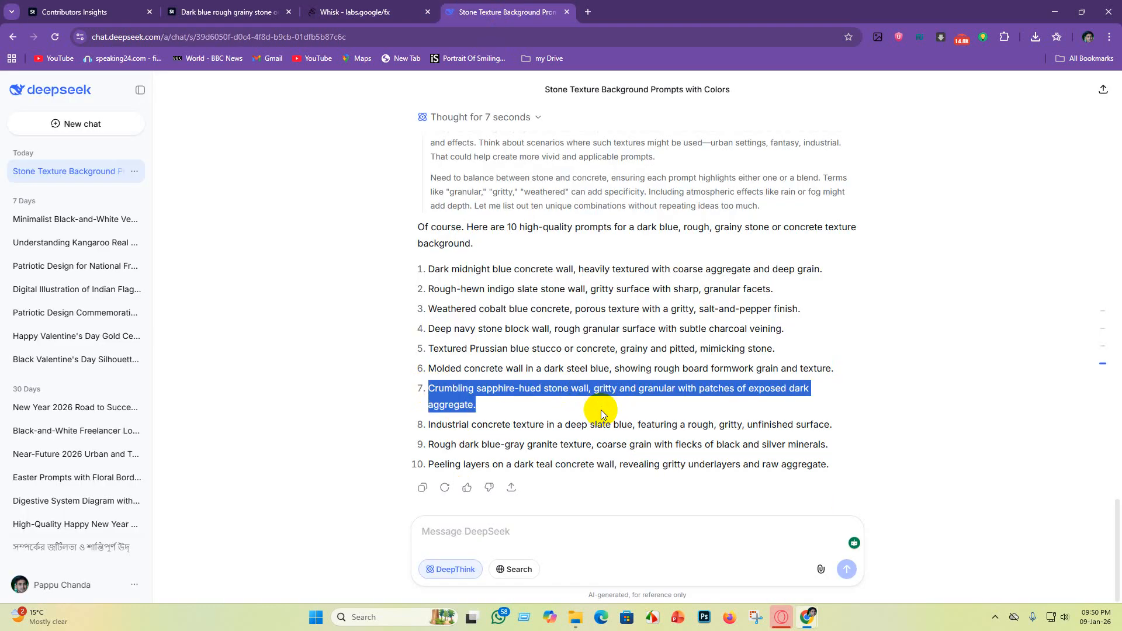
pyautogui.click(363, 12)
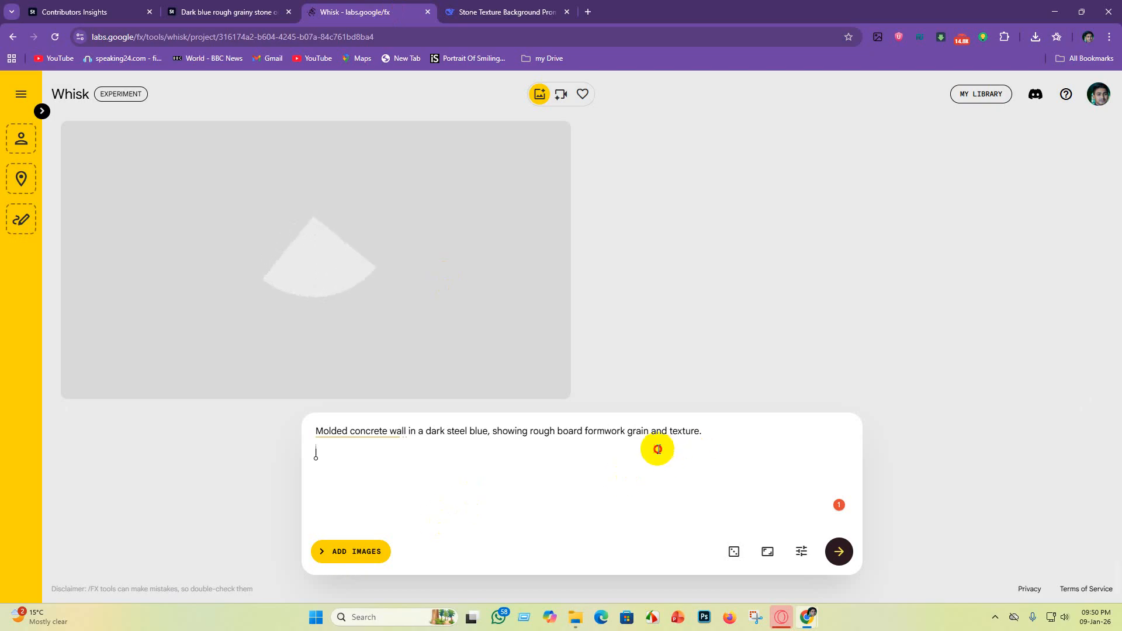
pyautogui.moveTo(741, 433); pyautogui.dragTo(177, 440)
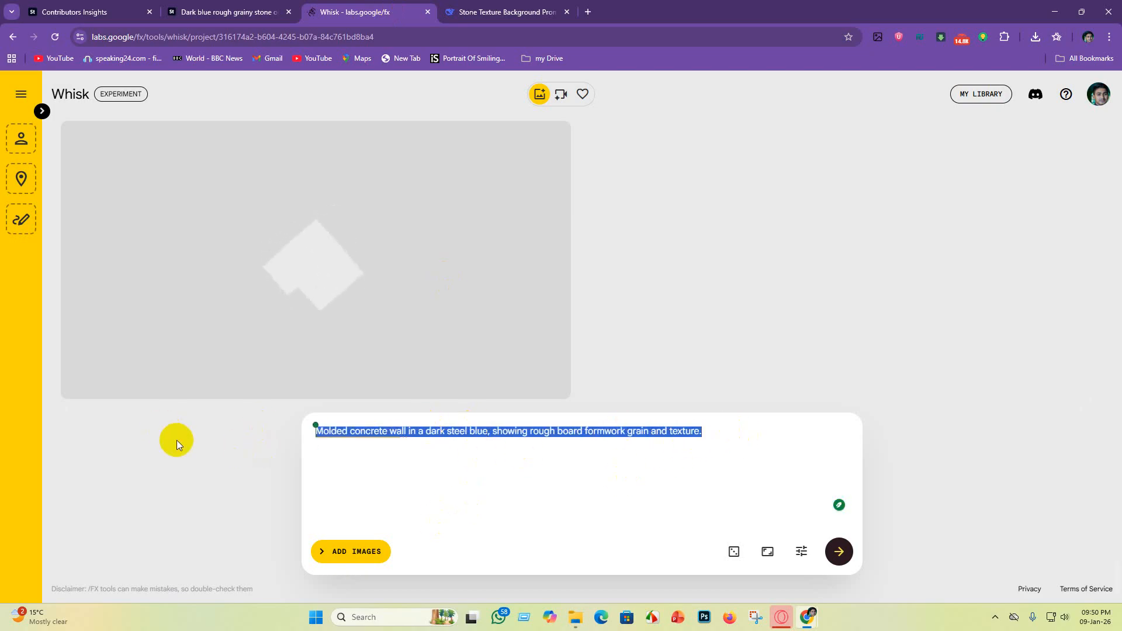
pyautogui.press('BackSpace')
pyautogui.hotkey('ctrl', 'v')
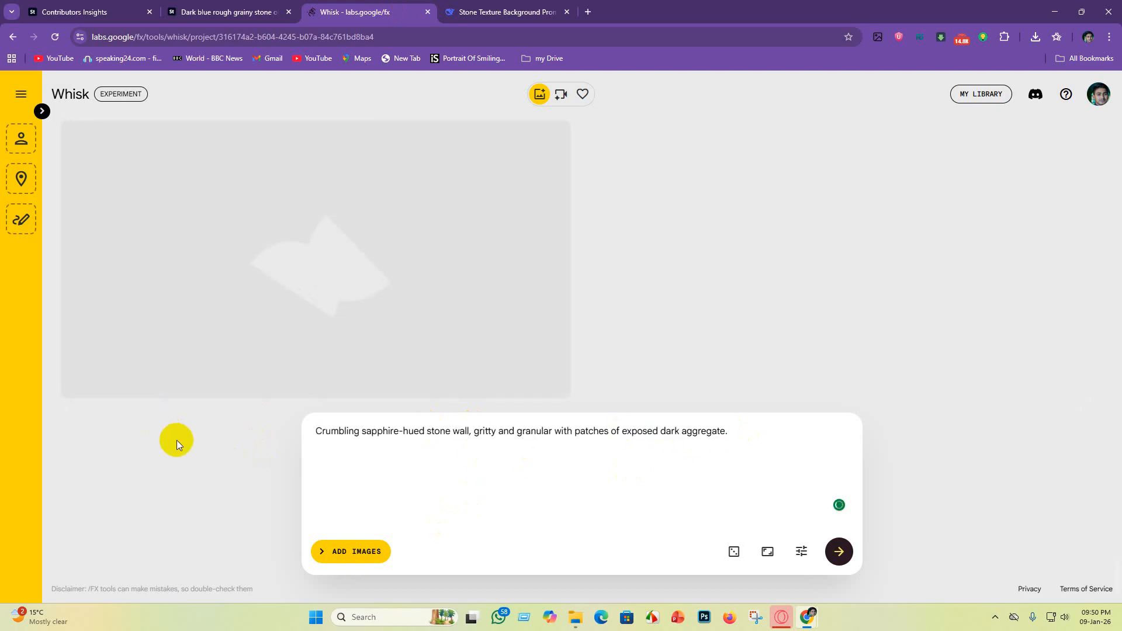
# Step: Copy DeepSeek's eighth prompt, "Industrial concrete texture in a deep slate blue, featuring a rough, gritty, unfinished surface.", and generate images from it in Whisk
pyautogui.click(504, 11)
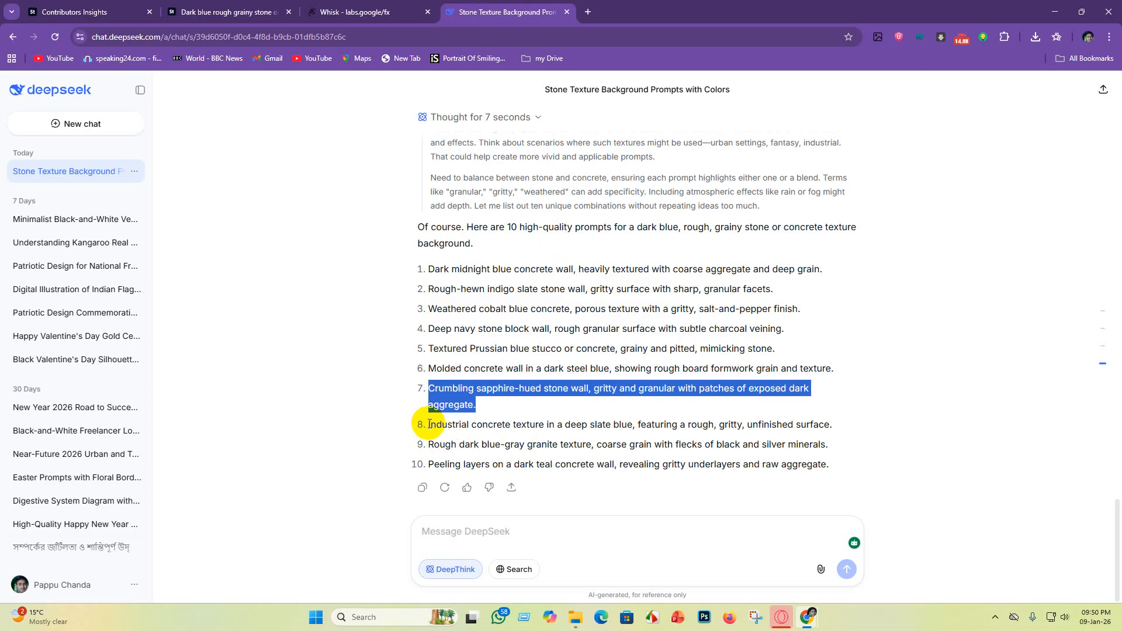
pyautogui.moveTo(429, 424); pyautogui.dragTo(837, 423)
pyautogui.hotkey('ctrl', 'c')
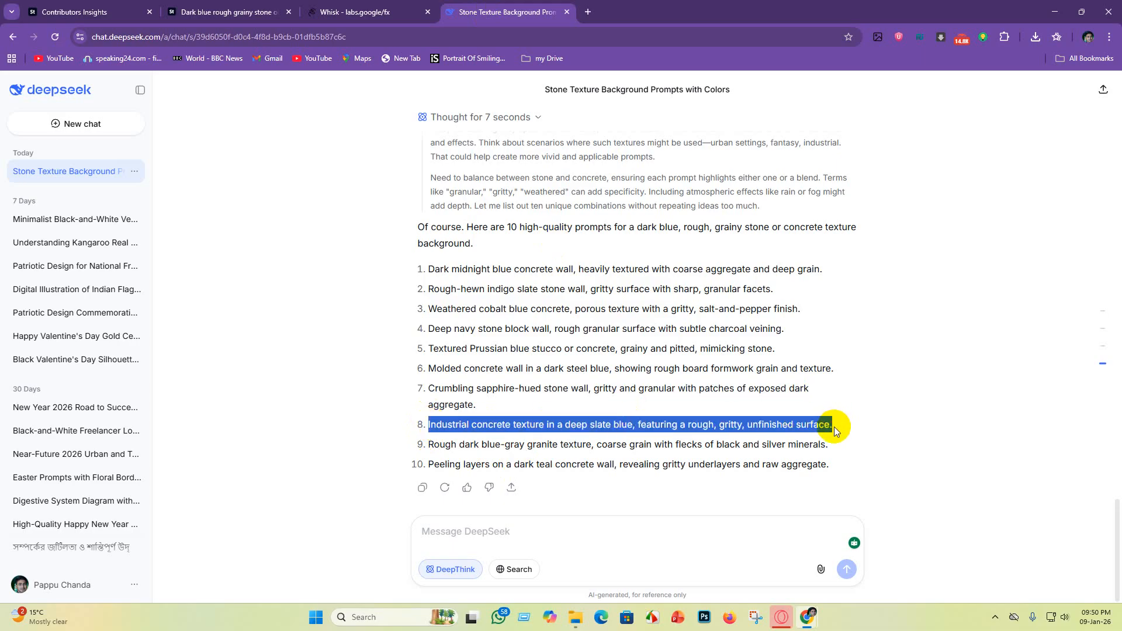
pyautogui.click(368, 11)
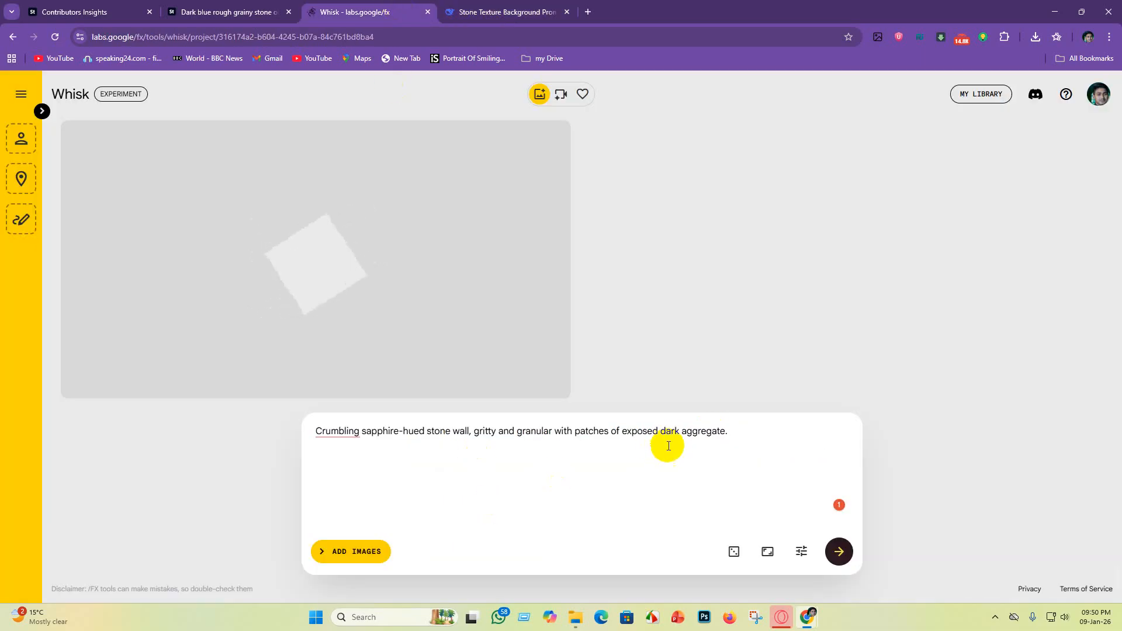
pyautogui.click(735, 431)
pyautogui.hotkey('ctrl', 'a')
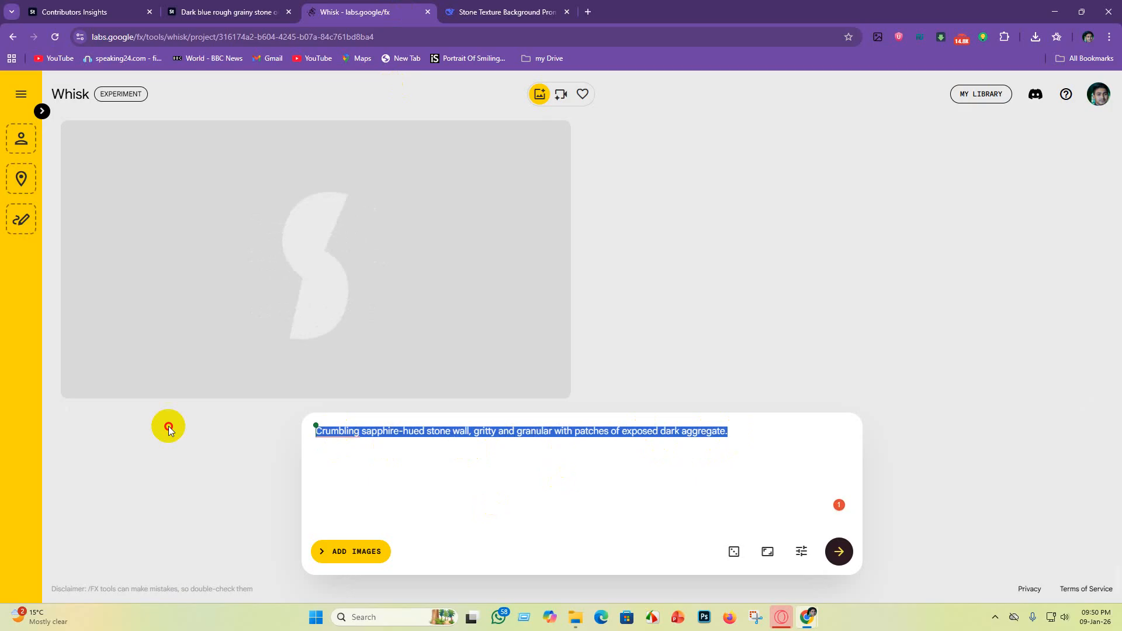
pyautogui.press('BackSpace')
pyautogui.hotkey('ctrl', 'v')
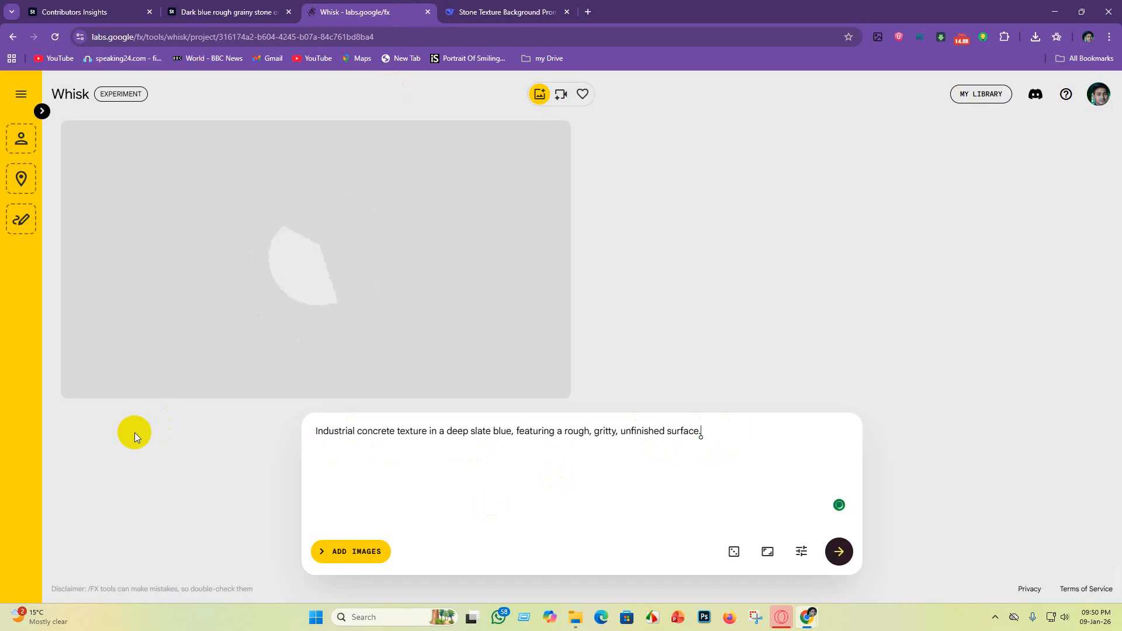
# Step: Copy DeepSeek's ninth prompt, "Rough dark blue-gray granite texture, coarse grain with flecks of black and silver minerals.", and generate images from it in Whisk
pyautogui.click(529, 12)
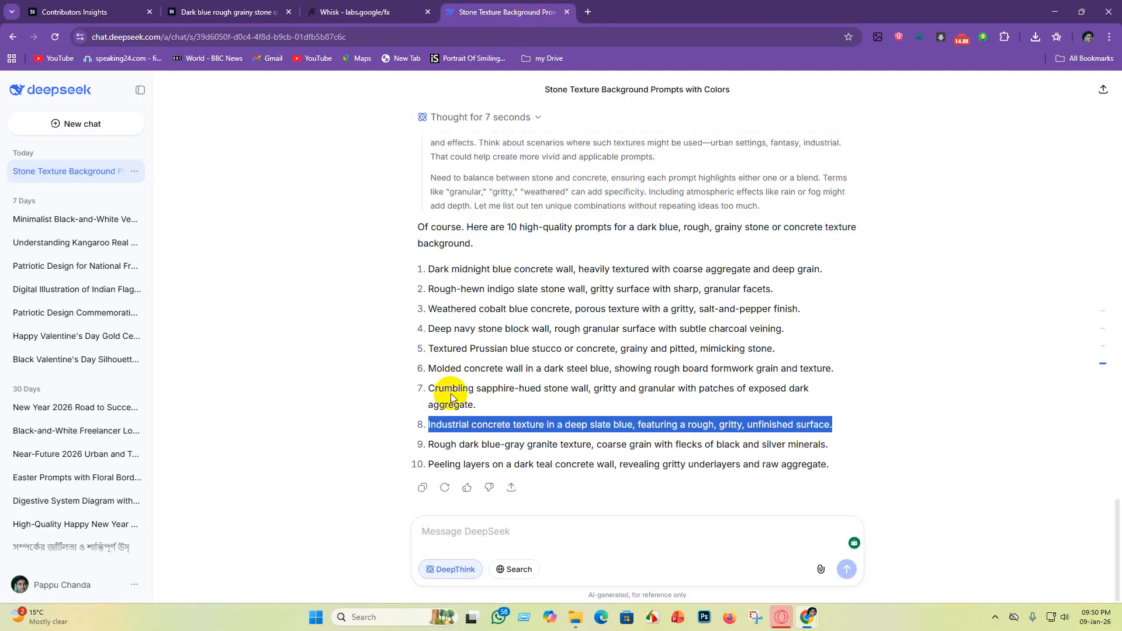
pyautogui.moveTo(431, 445); pyautogui.dragTo(819, 453)
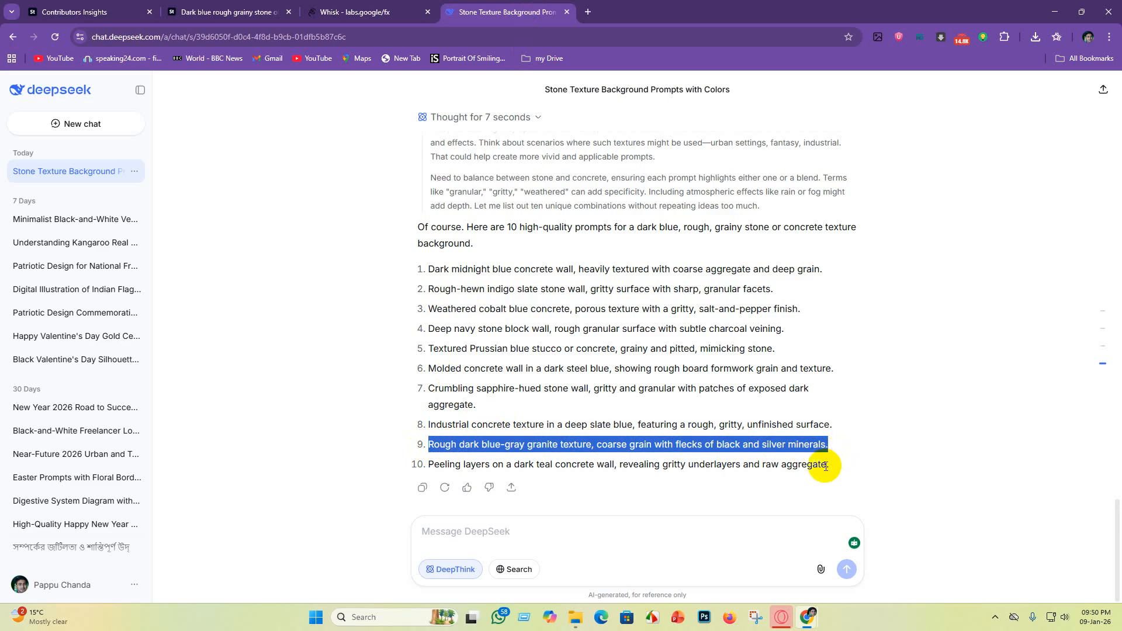
pyautogui.click(416, 7)
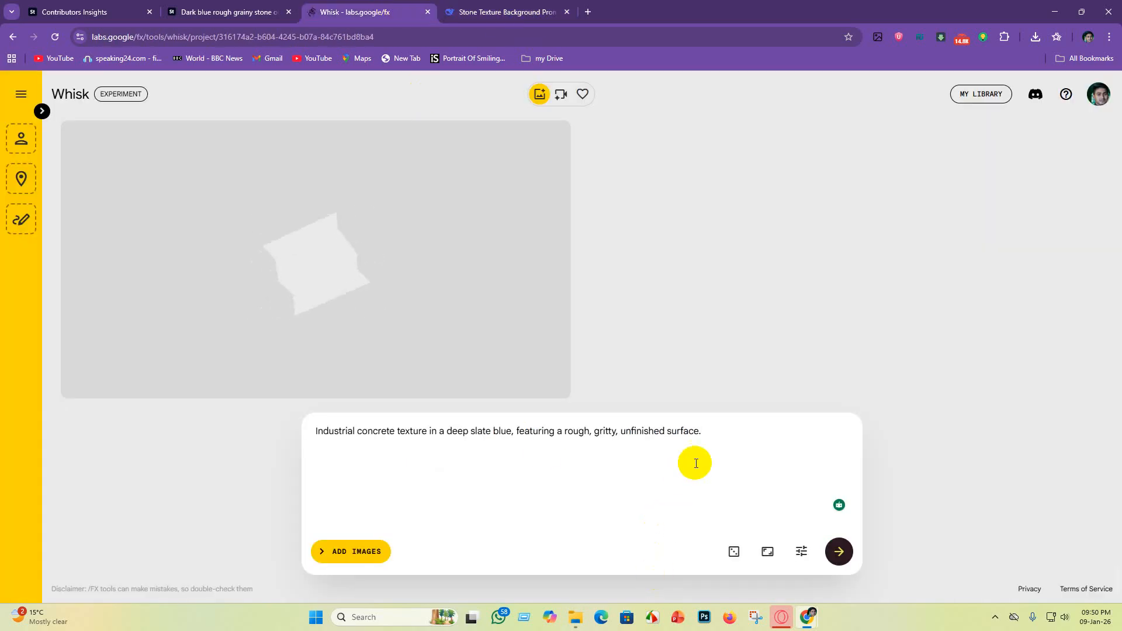
pyautogui.click(498, 465)
pyautogui.moveTo(731, 430); pyautogui.dragTo(231, 436)
pyautogui.press('BackSpace')
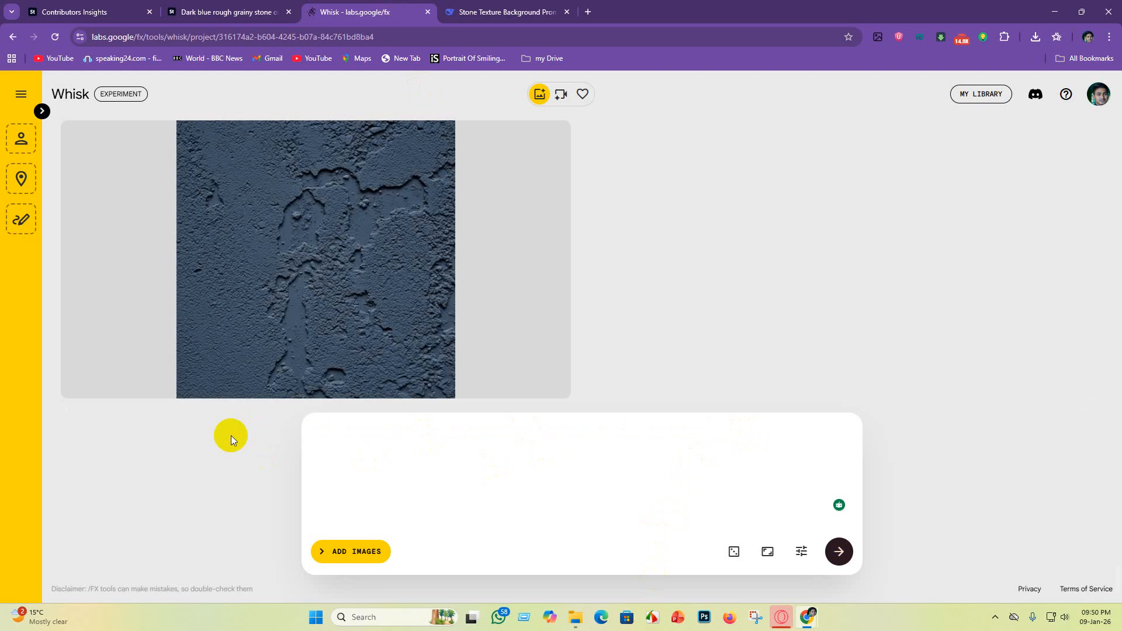
pyautogui.hotkey('ctrl', 'v')
pyautogui.press('Return')
# Step: Copy DeepSeek's tenth prompt, "Peeling layers on a dark teal concrete wall, revealing gritty underlayers and raw aggregate.", and generate images from it in Whisk
pyautogui.click(506, 11)
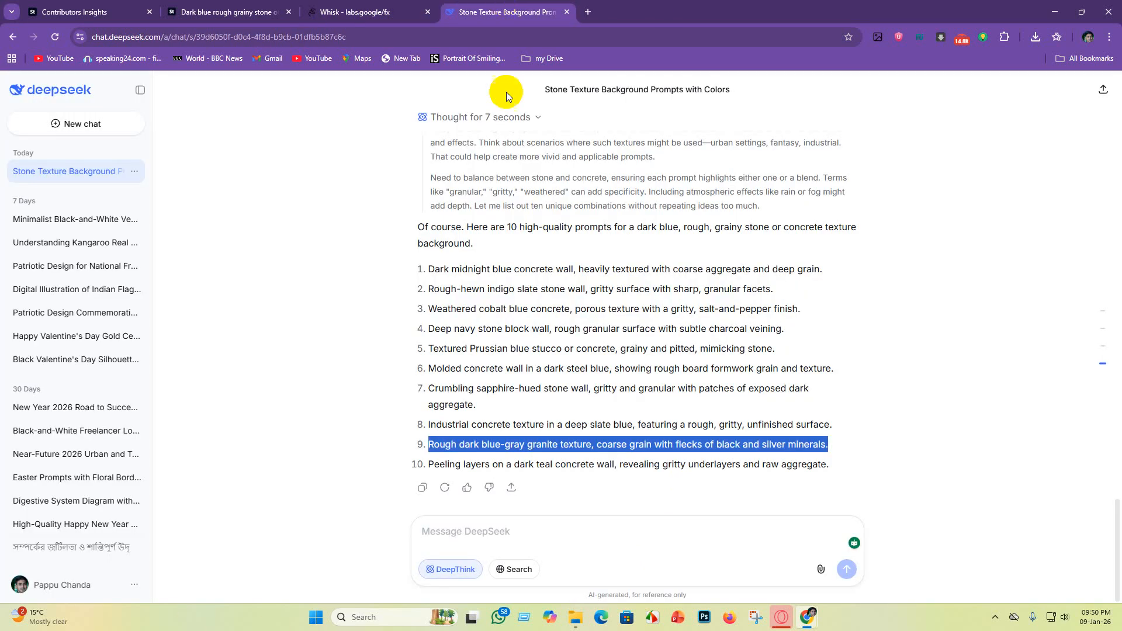
pyautogui.tripleClick(430, 469)
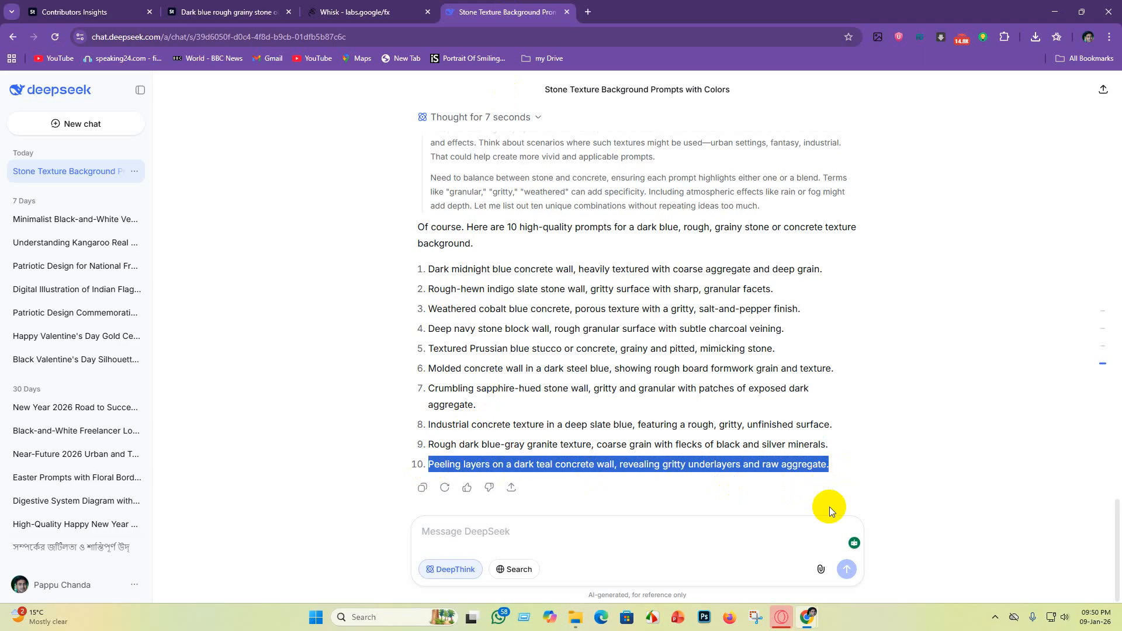
pyautogui.click(379, 14)
pyautogui.moveTo(671, 430); pyautogui.dragTo(160, 439)
pyautogui.click(729, 438)
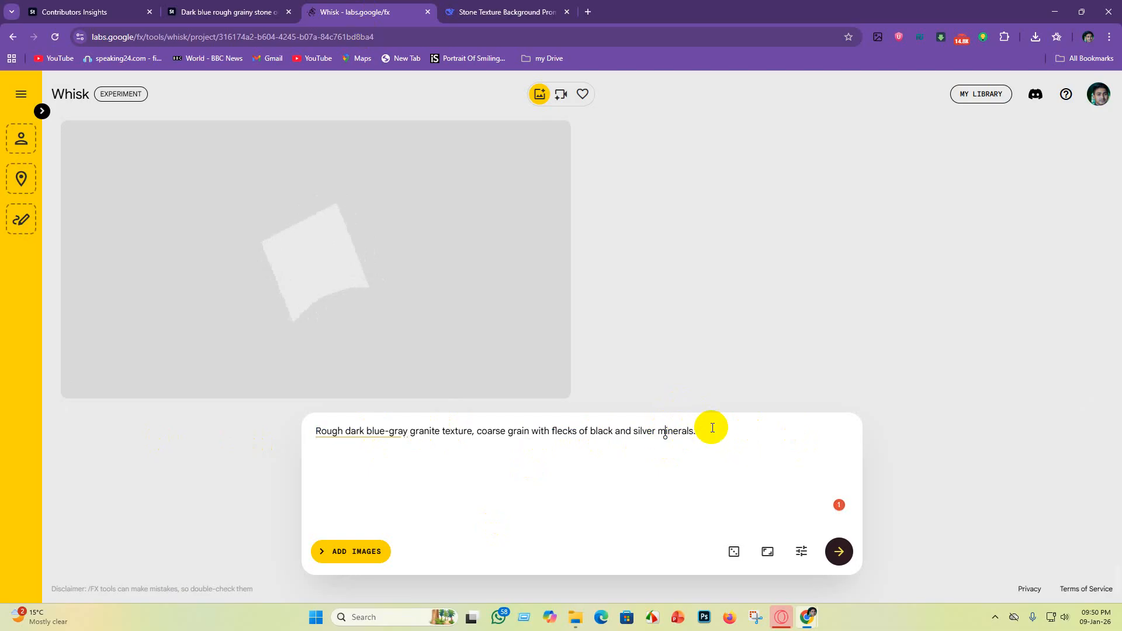
pyautogui.hotkey('ctrl', 'a')
pyautogui.press('BackSpace')
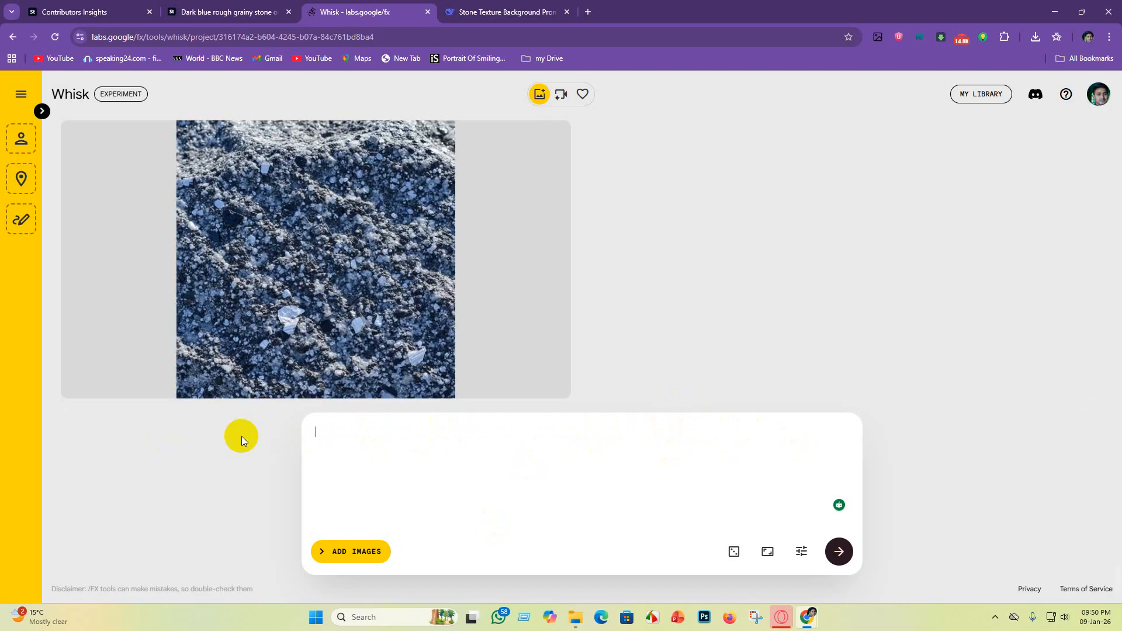
pyautogui.hotkey('ctrl', 'v')
pyautogui.press('Return')
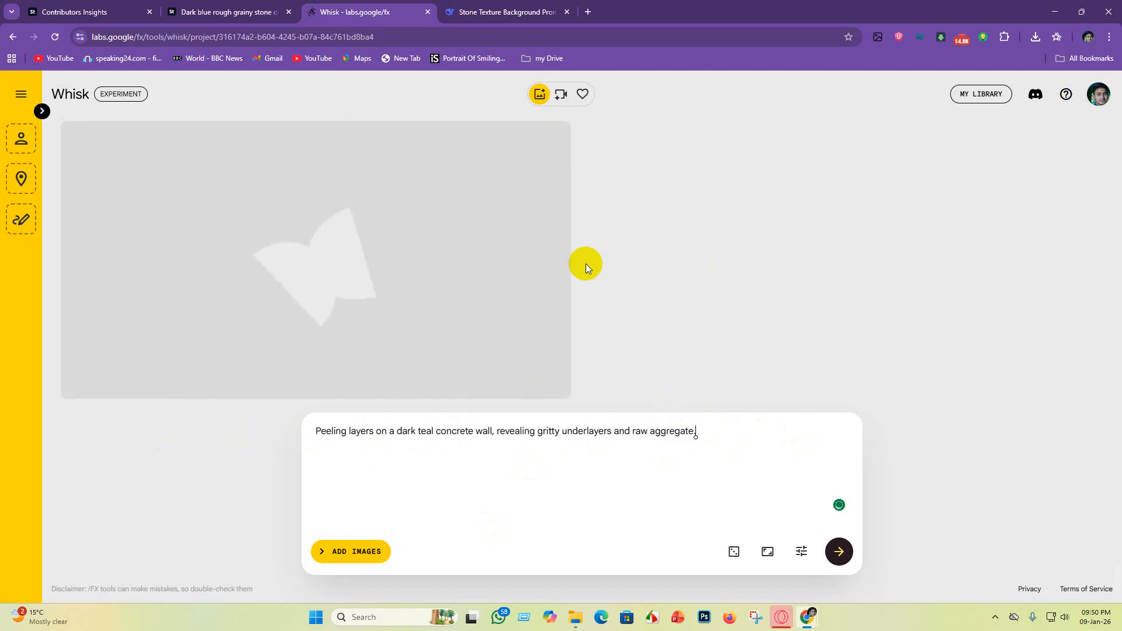
# Step: Look through the dark blue stone and concrete texture images generated in Whisk
pyautogui.scroll(4, 586, 264)
pyautogui.scroll(-4, 594, 275)
pyautogui.scroll(6, 594, 303)
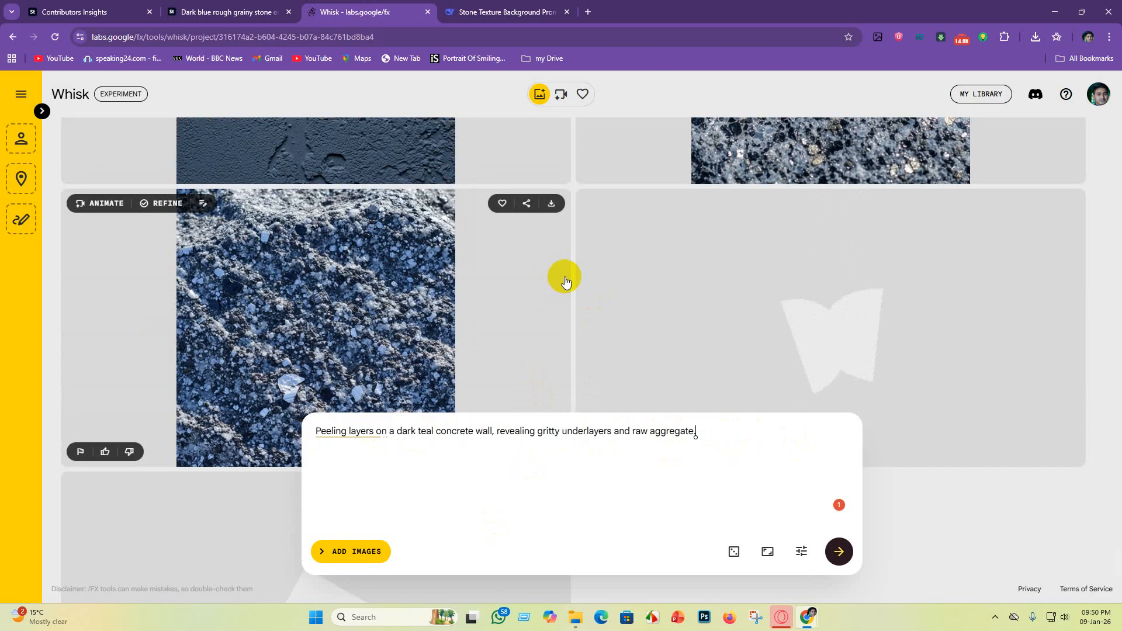
pyautogui.scroll(6, 565, 281)
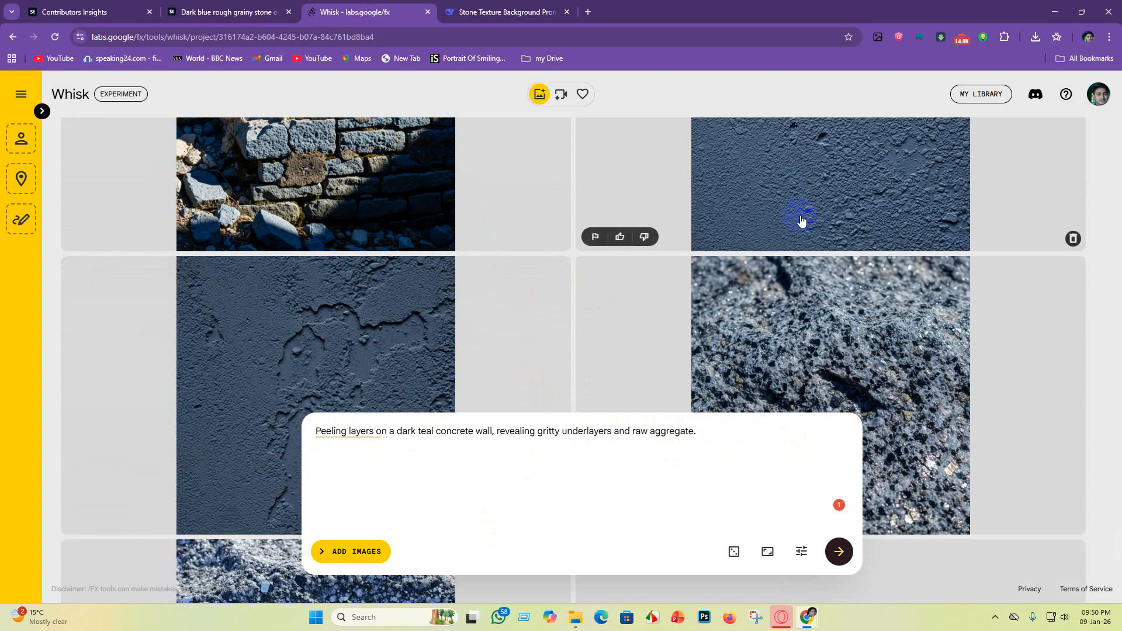
pyautogui.scroll(3, 969, 338)
pyautogui.scroll(-4, 758, 283)
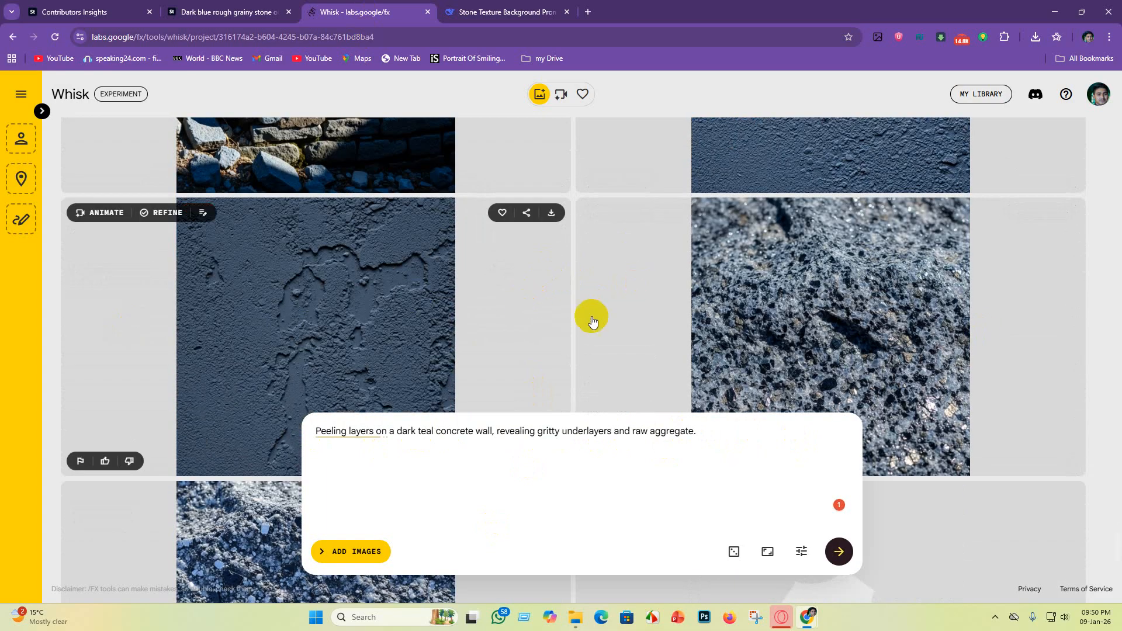
# Step: Download the first peeling dark teal concrete wall image, with the green patch above bare aggregate, to the texture background folder
pyautogui.scroll(5, 949, 250)
pyautogui.scroll(-7, 898, 318)
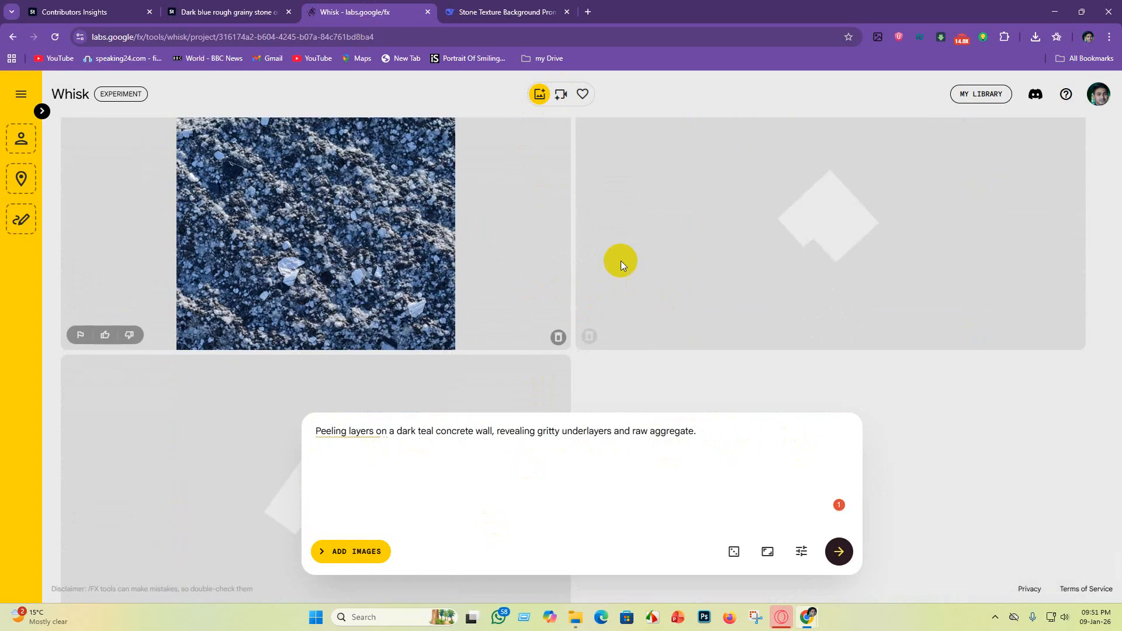
pyautogui.scroll(4, 618, 355)
pyautogui.scroll(4, 788, 329)
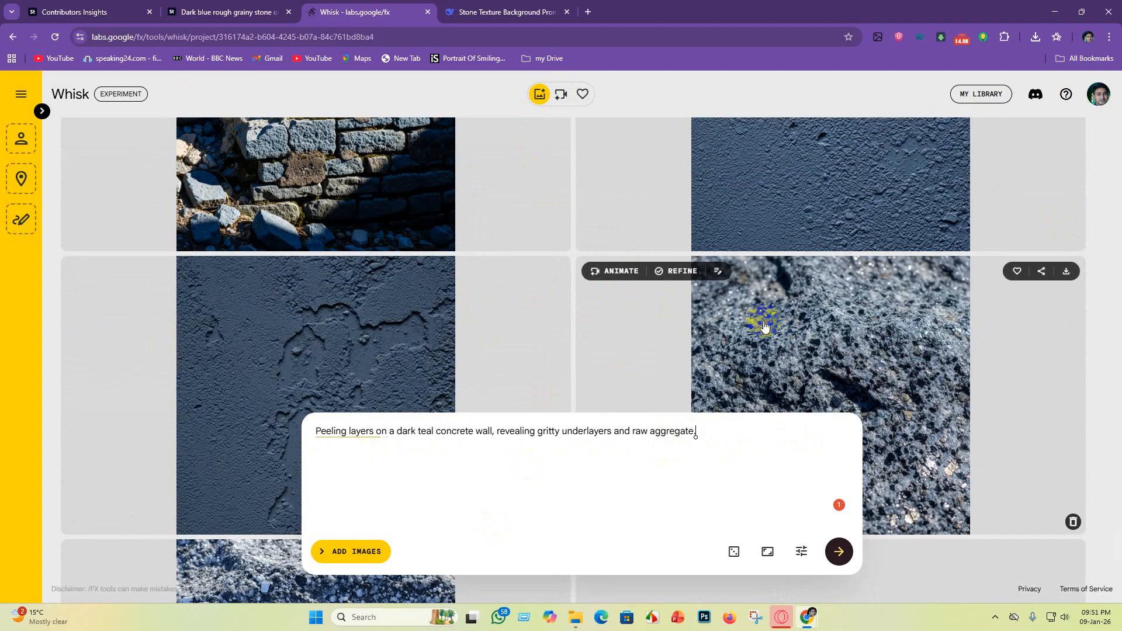
pyautogui.scroll(-7, 308, 270)
pyautogui.scroll(-3, 438, 316)
pyautogui.scroll(5, 544, 312)
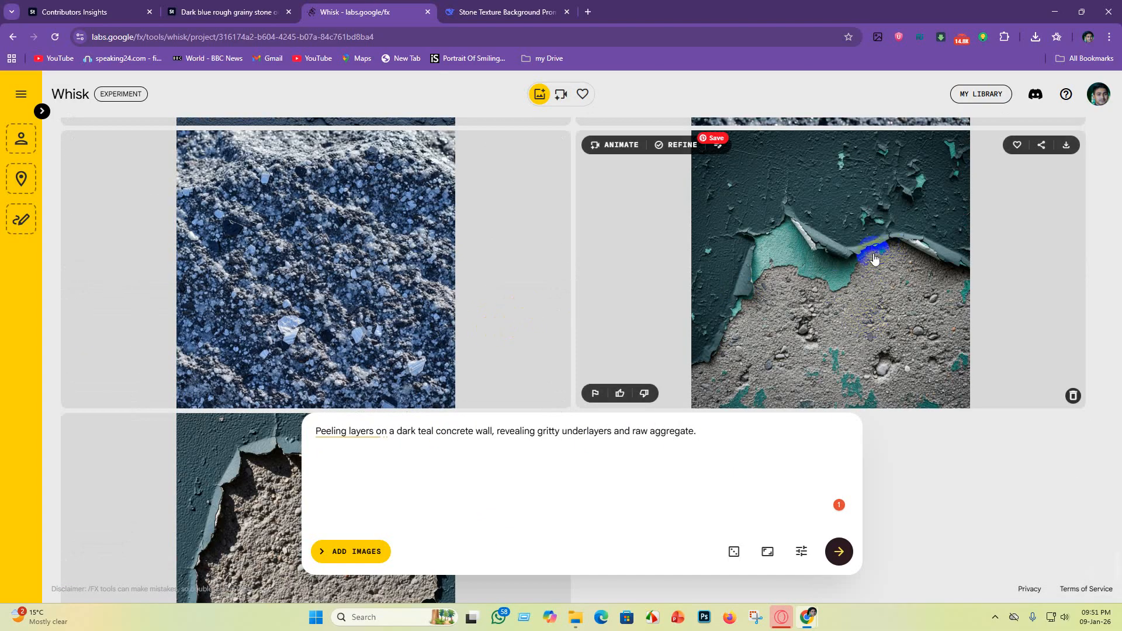
pyautogui.scroll(-3, 862, 304)
pyautogui.scroll(4, 865, 292)
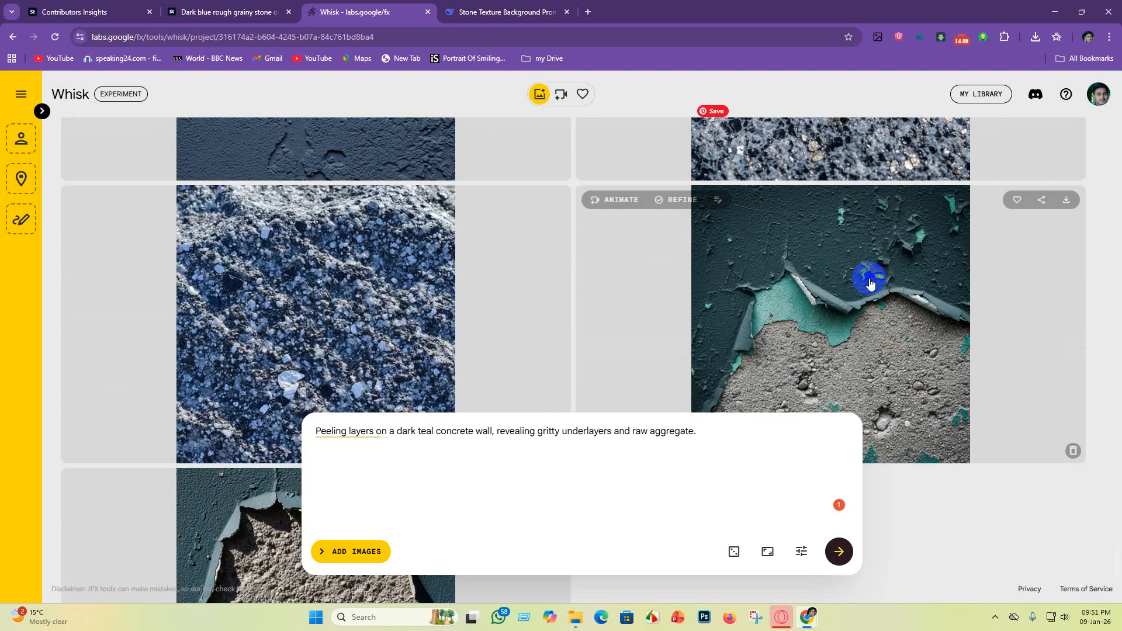
pyautogui.click(1069, 205)
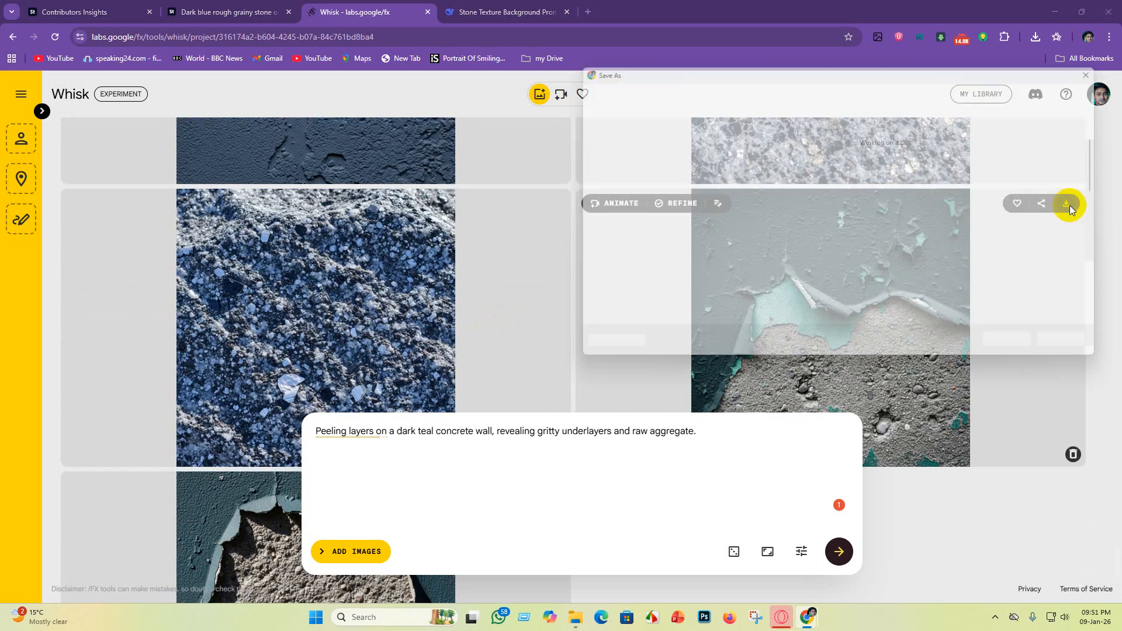
pyautogui.click(1022, 348)
# Step: Download the blue-gray coarse granite image with pale mineral flecks to the texture background folder
pyautogui.scroll(-4, 462, 286)
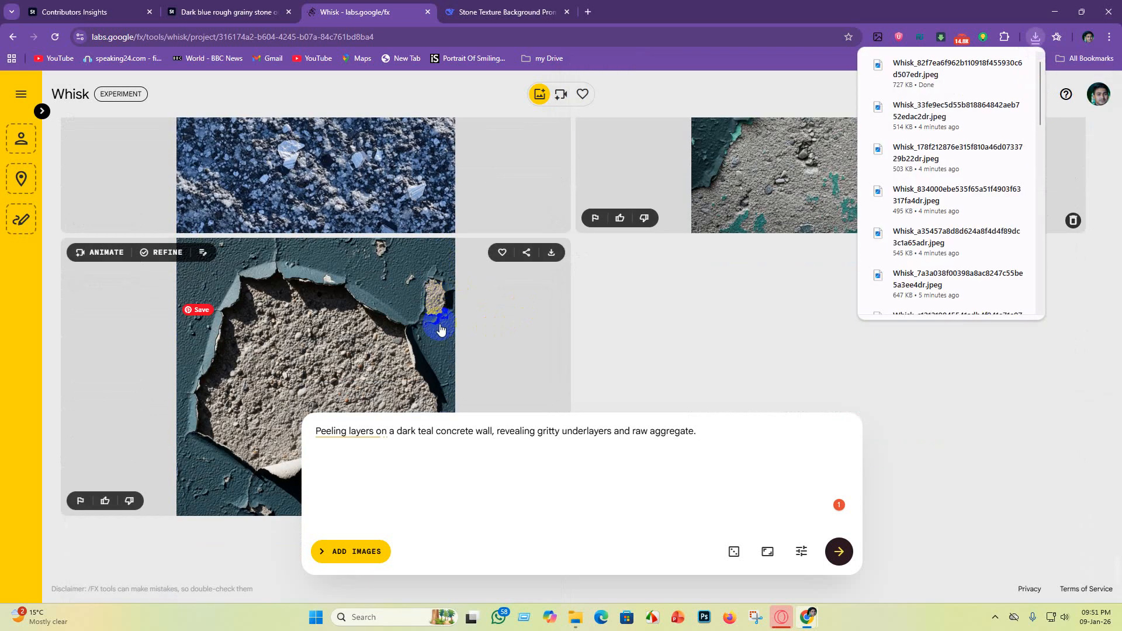
pyautogui.scroll(4, 441, 318)
pyautogui.scroll(-4, 433, 325)
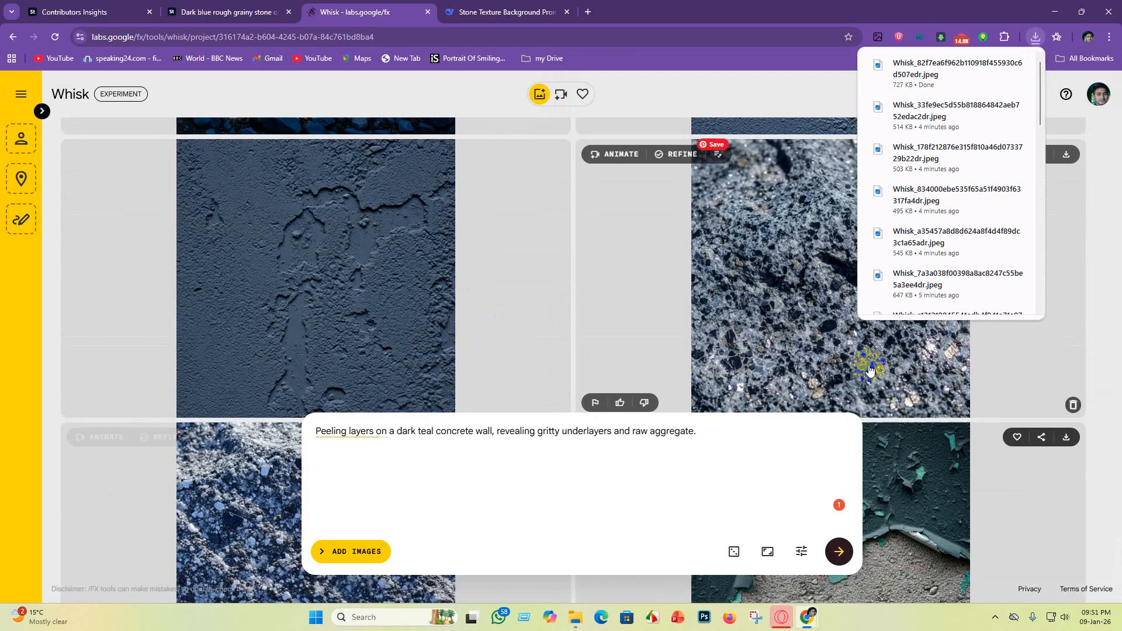
pyautogui.scroll(4, 594, 321)
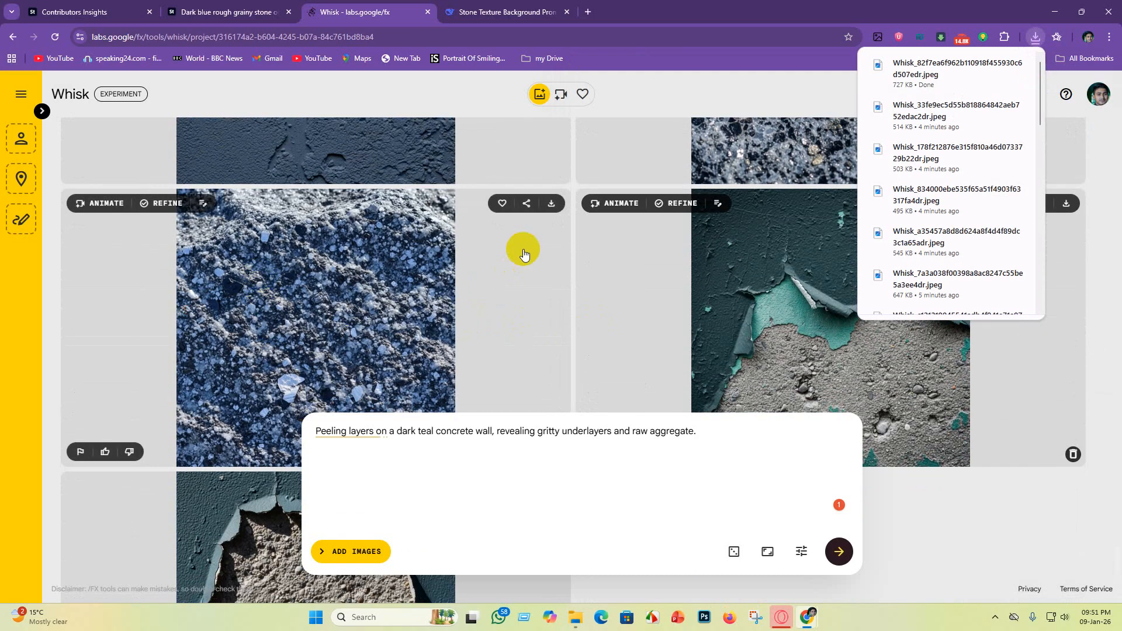
pyautogui.click(551, 203)
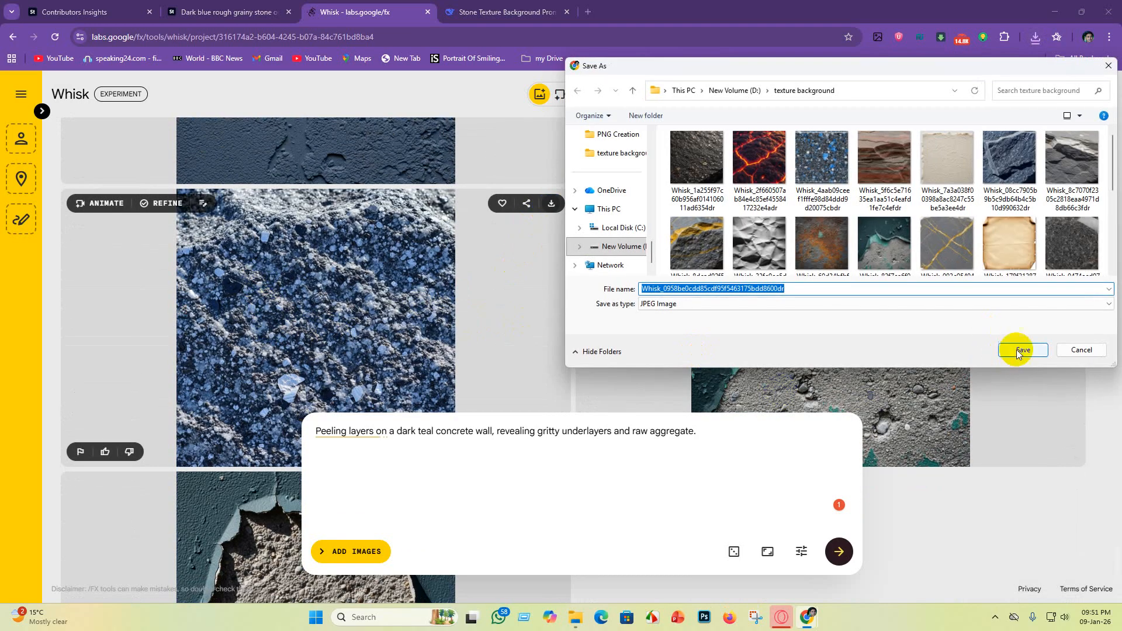
pyautogui.click(1020, 350)
# Step: Download the slate blue concrete image with small chipped patches in its surface to the texture background folder
pyautogui.scroll(-10, 737, 311)
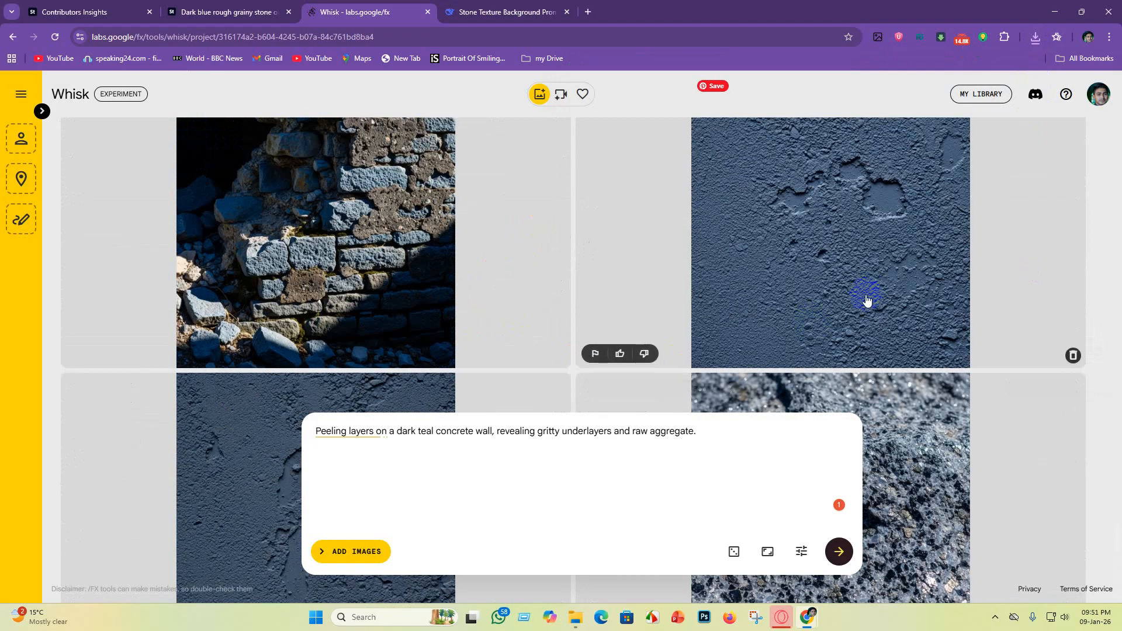
pyautogui.scroll(2, 867, 300)
pyautogui.click(1067, 224)
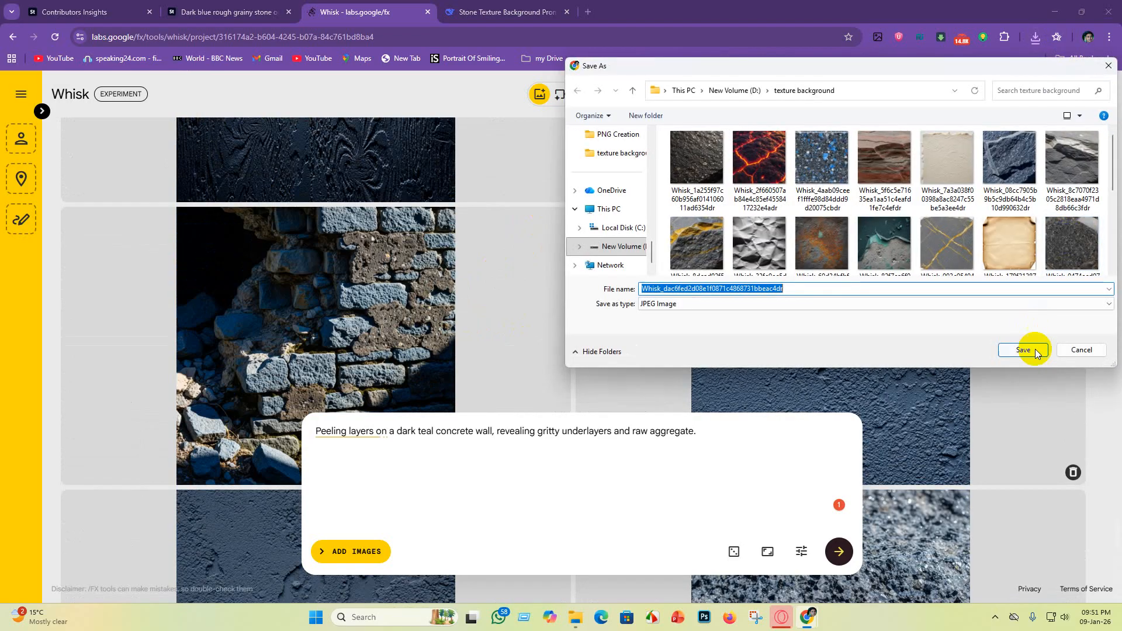
pyautogui.click(1022, 348)
# Step: Download the sunlit stone block wall image with yellow lichen to the texture background folder
pyautogui.scroll(-5, 618, 286)
pyautogui.scroll(2, 608, 291)
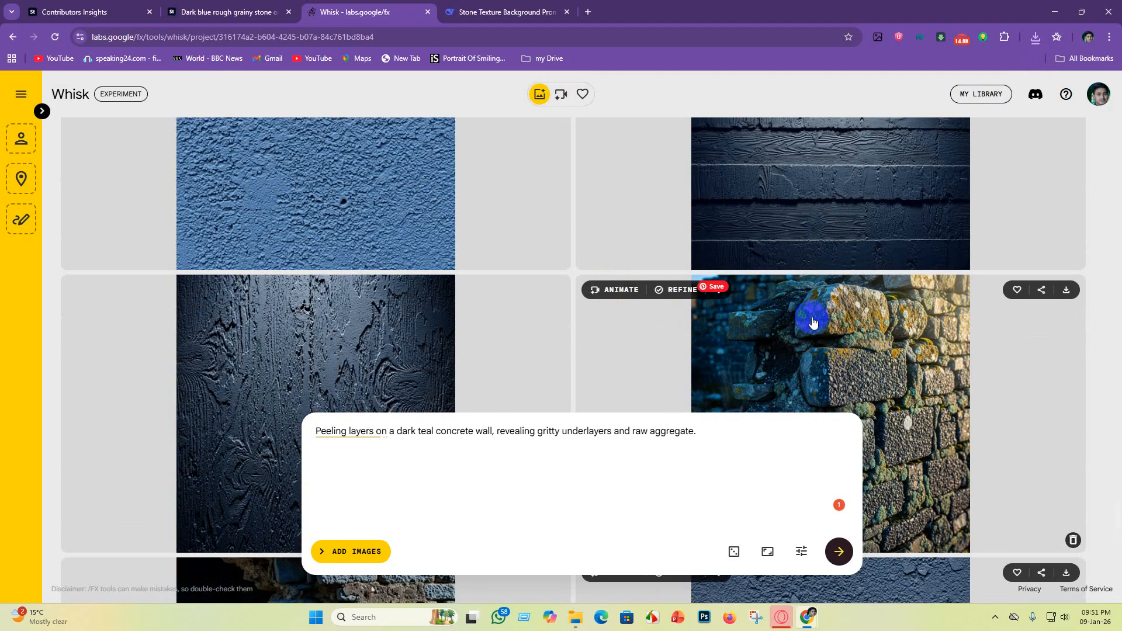
pyautogui.scroll(-3, 809, 313)
pyautogui.scroll(2, 840, 319)
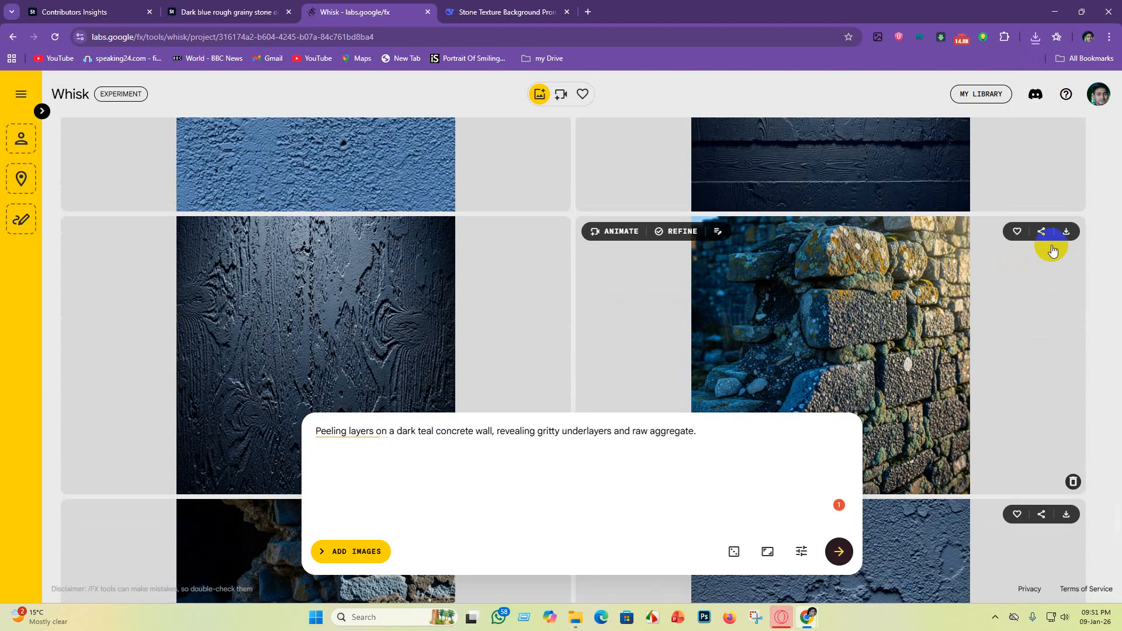
pyautogui.click(1066, 234)
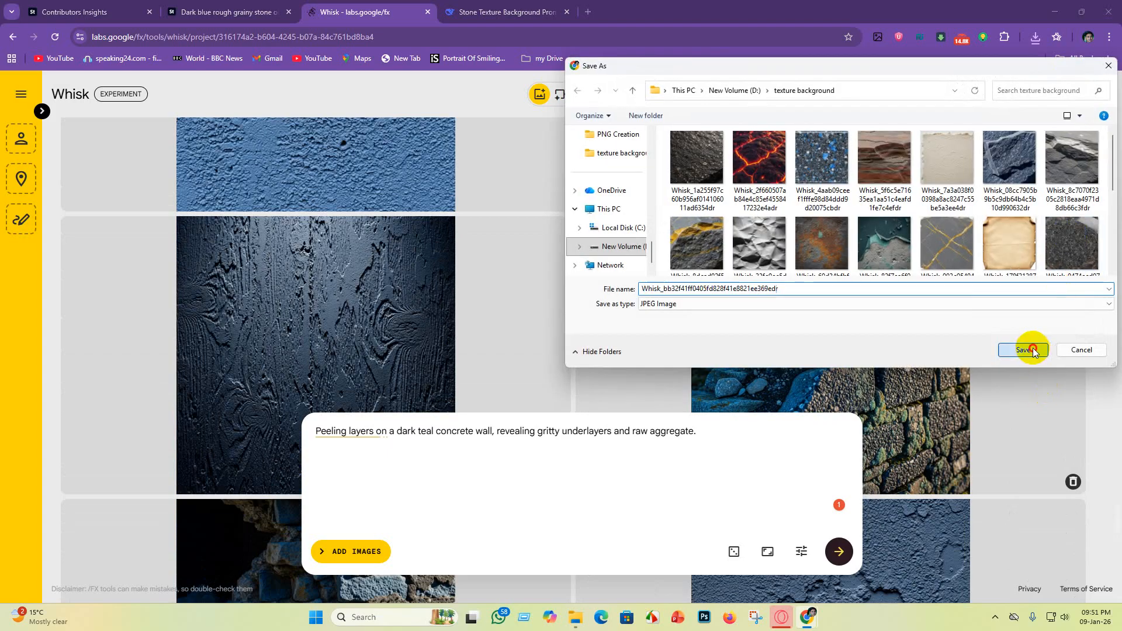
pyautogui.click(1032, 351)
# Step: Download the dark navy wall image with horizontal wood-grain boards to the texture background folder
pyautogui.scroll(5, 688, 368)
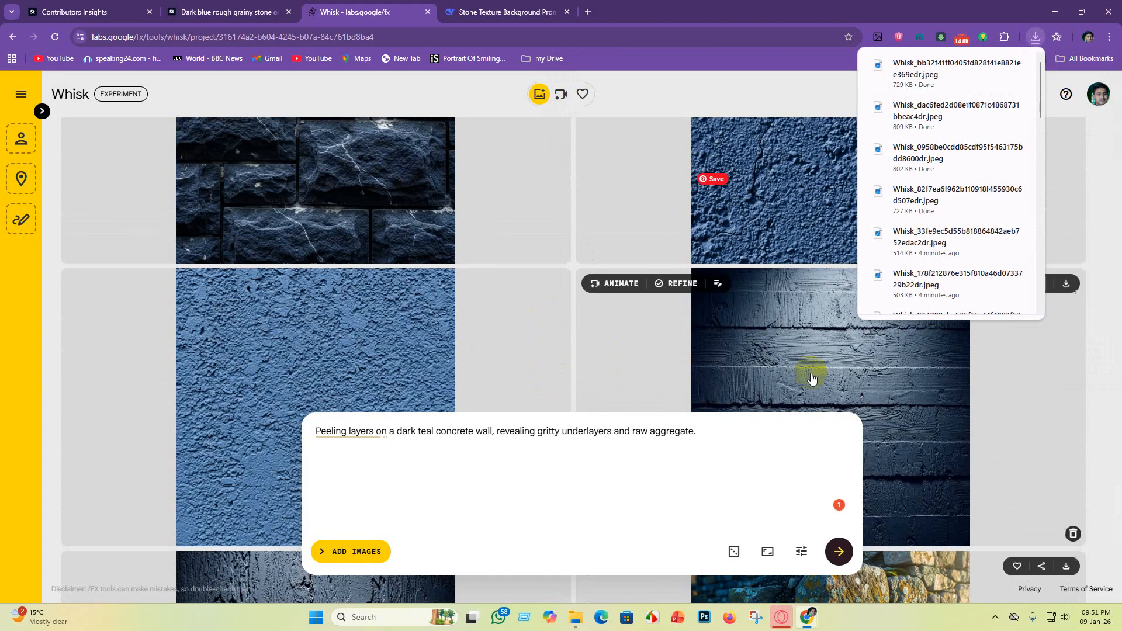
pyautogui.scroll(-2, 954, 446)
pyautogui.scroll(3, 921, 491)
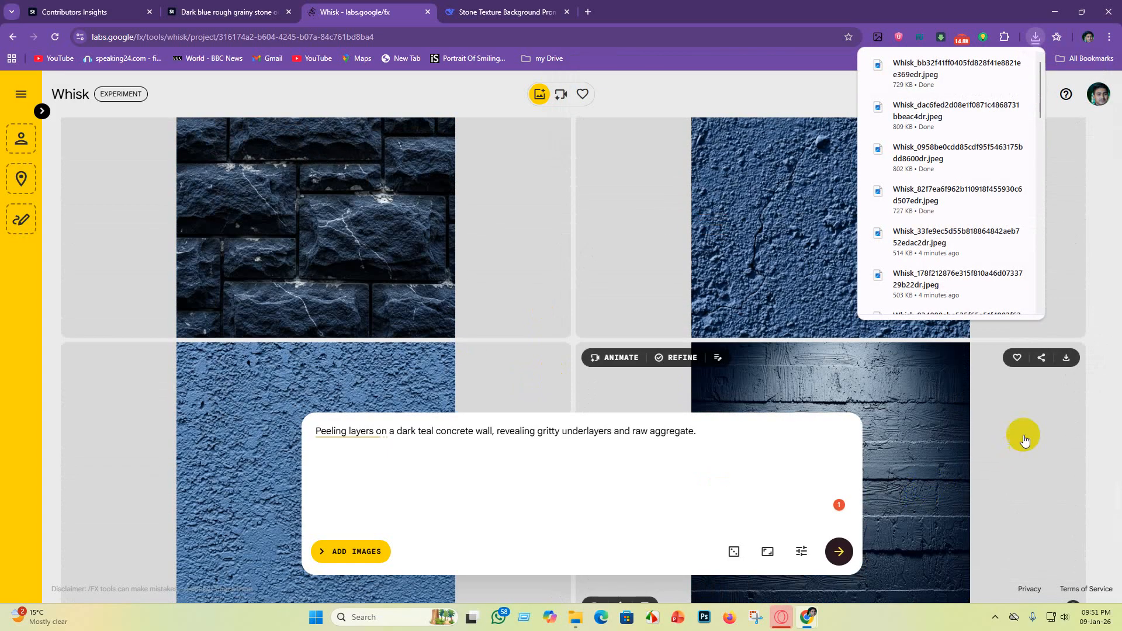
pyautogui.click(1066, 357)
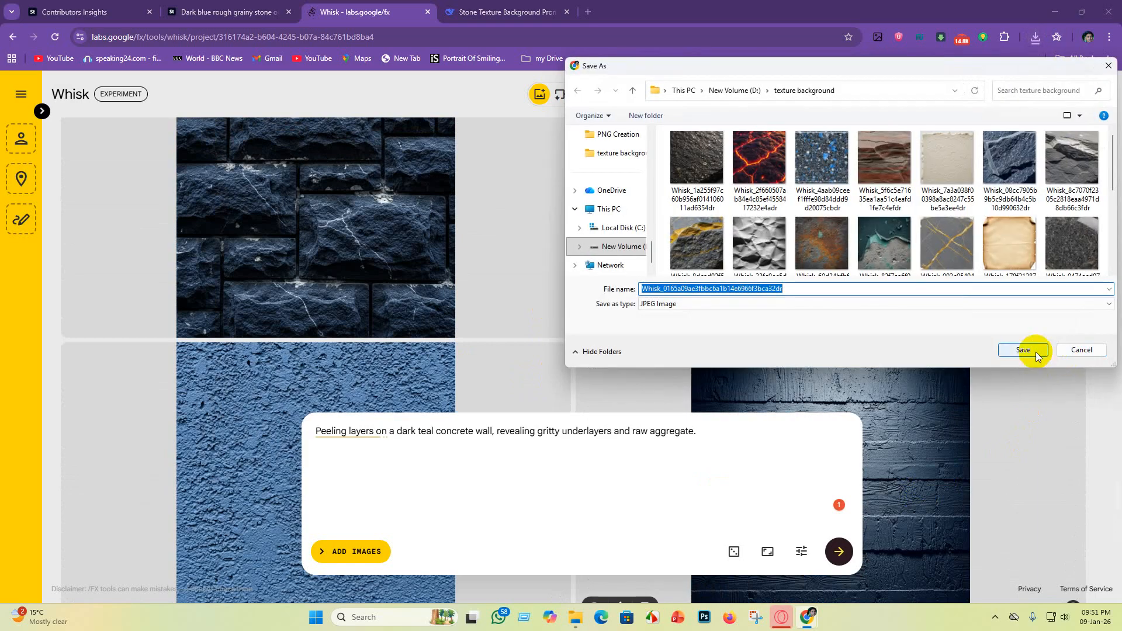
pyautogui.click(1023, 349)
# Step: Download the lighter blue rough stucco wall image to the texture background folder
pyautogui.scroll(4, 752, 394)
pyautogui.scroll(-4, 752, 426)
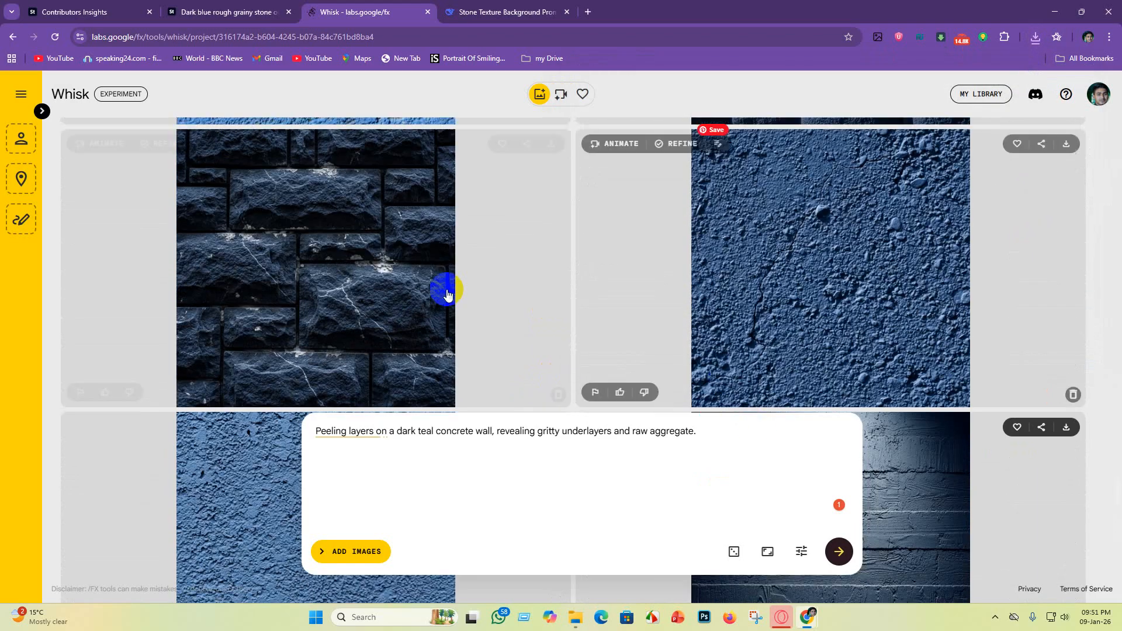
pyautogui.scroll(3, 447, 294)
pyautogui.scroll(-7, 409, 327)
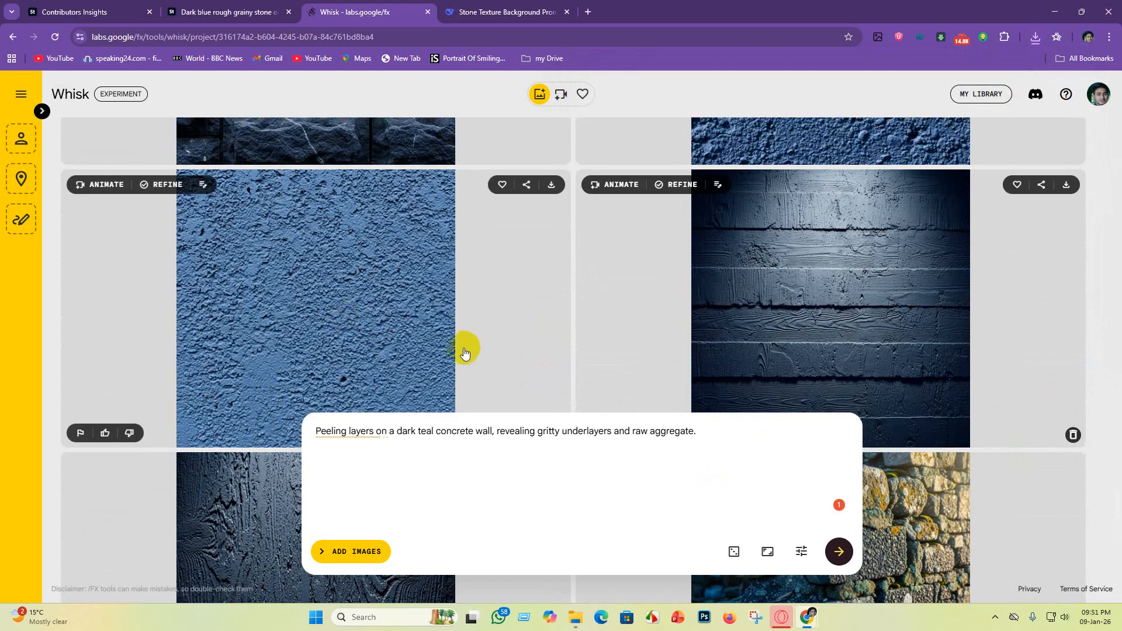
pyautogui.scroll(5, 464, 353)
pyautogui.scroll(-7, 468, 297)
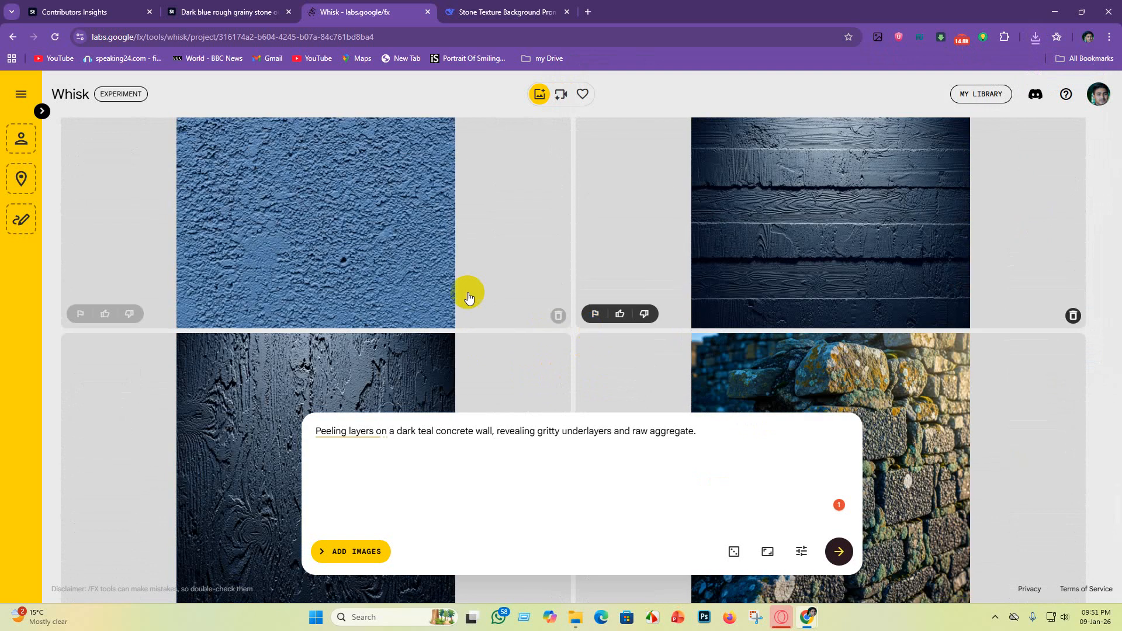
pyautogui.scroll(5, 327, 292)
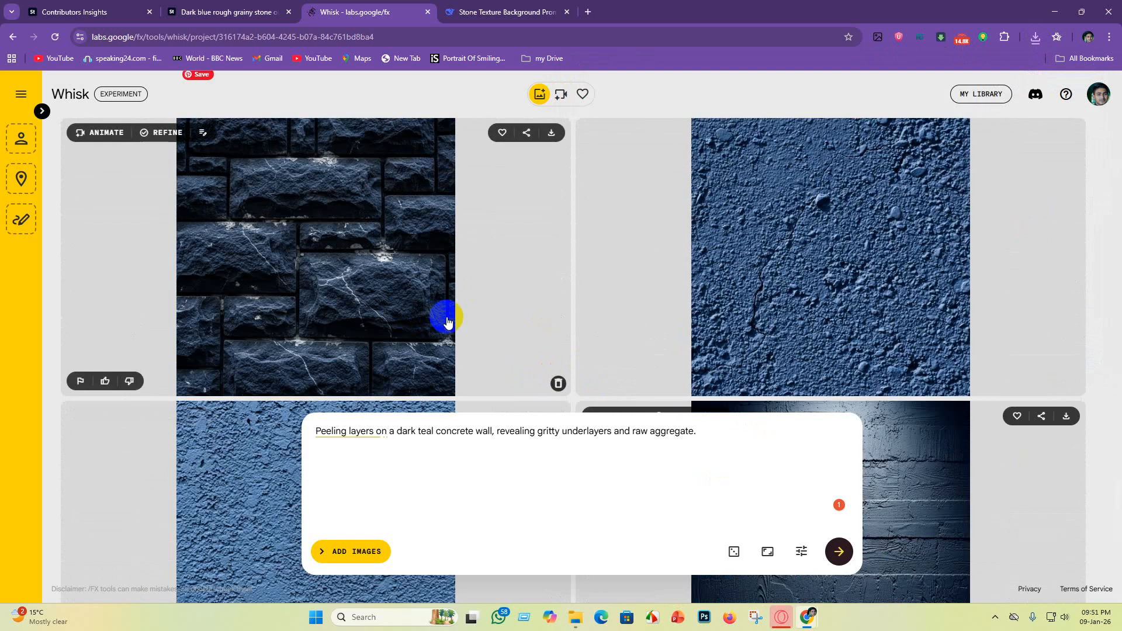
pyautogui.scroll(1, 447, 321)
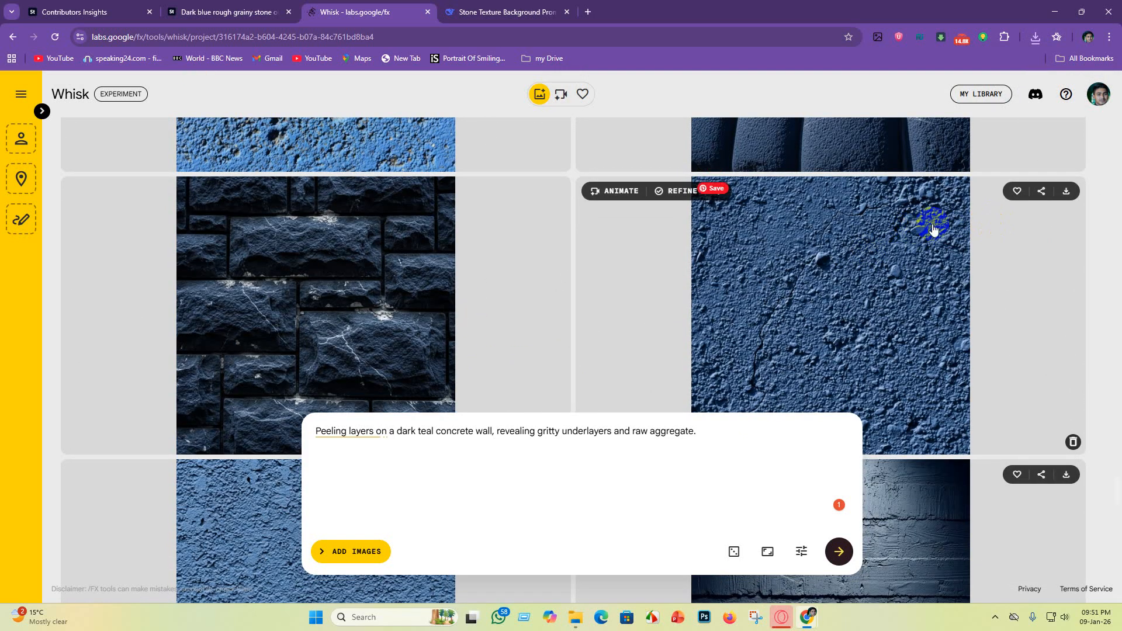
pyautogui.scroll(-5, 408, 296)
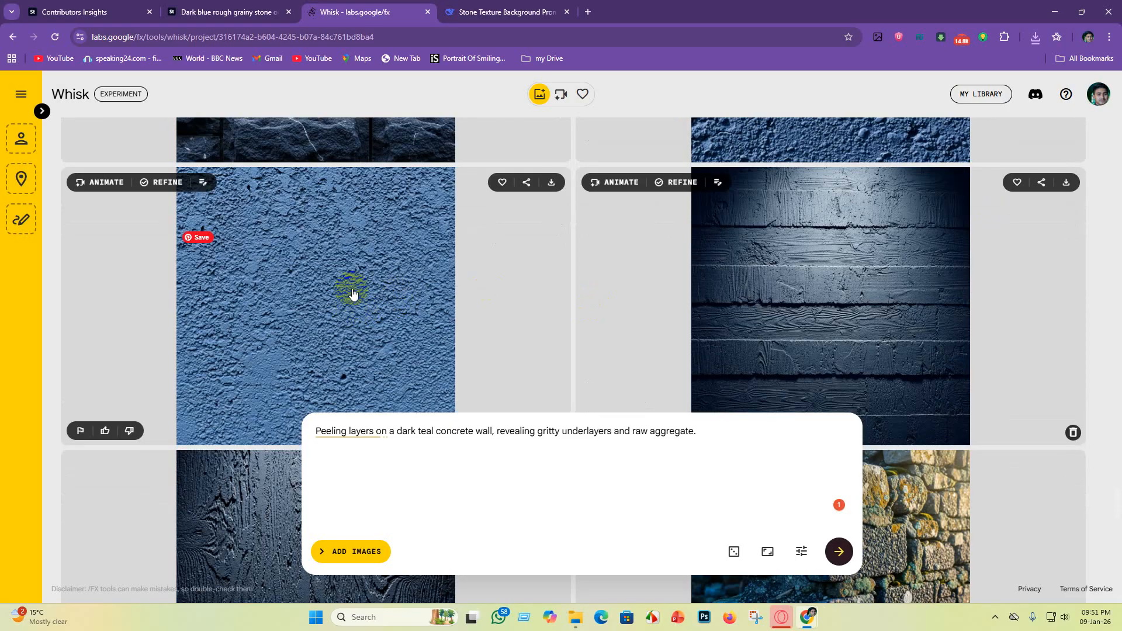
pyautogui.click(551, 181)
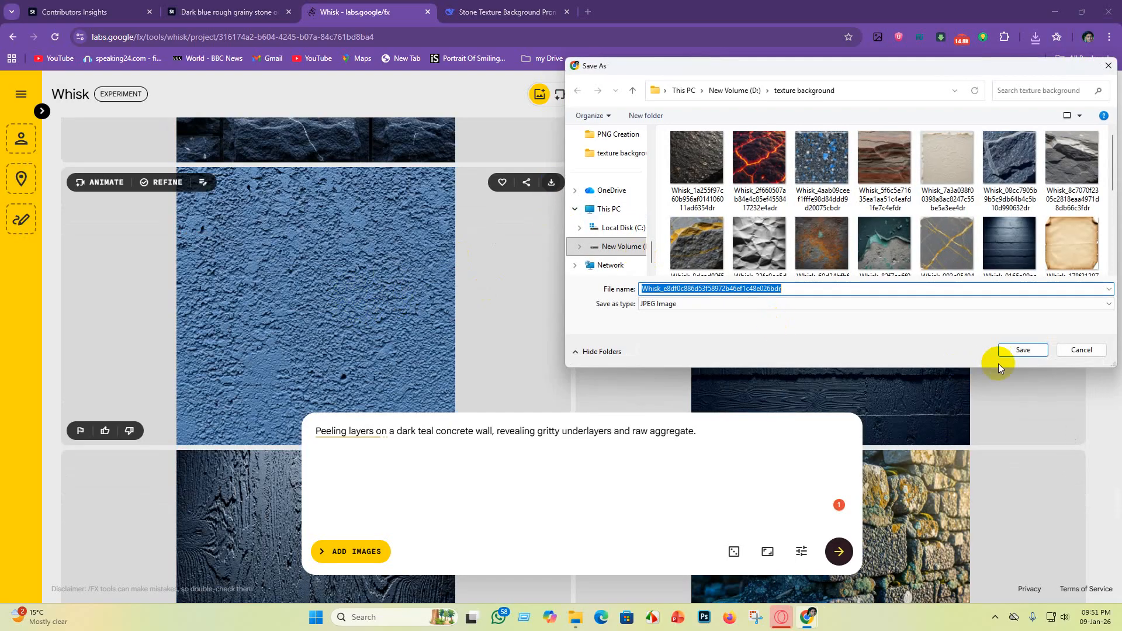
pyautogui.click(1019, 349)
# Step: Download the dark navy stone brick wall image with white veins to the texture background folder
pyautogui.scroll(5, 534, 306)
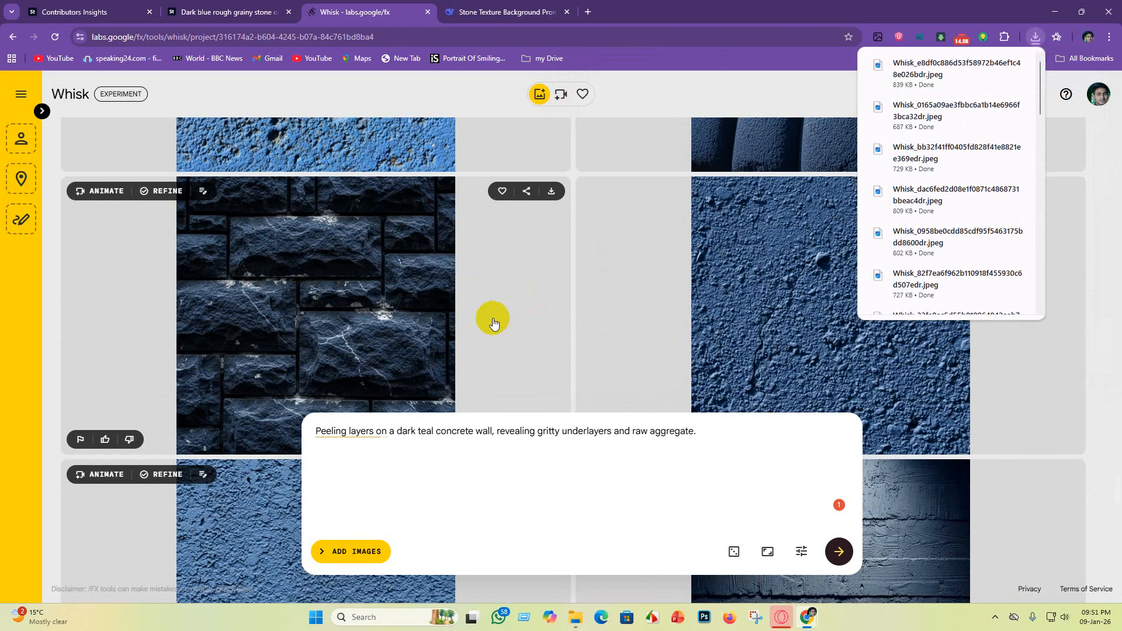
pyautogui.scroll(4, 485, 321)
pyautogui.scroll(2, 806, 281)
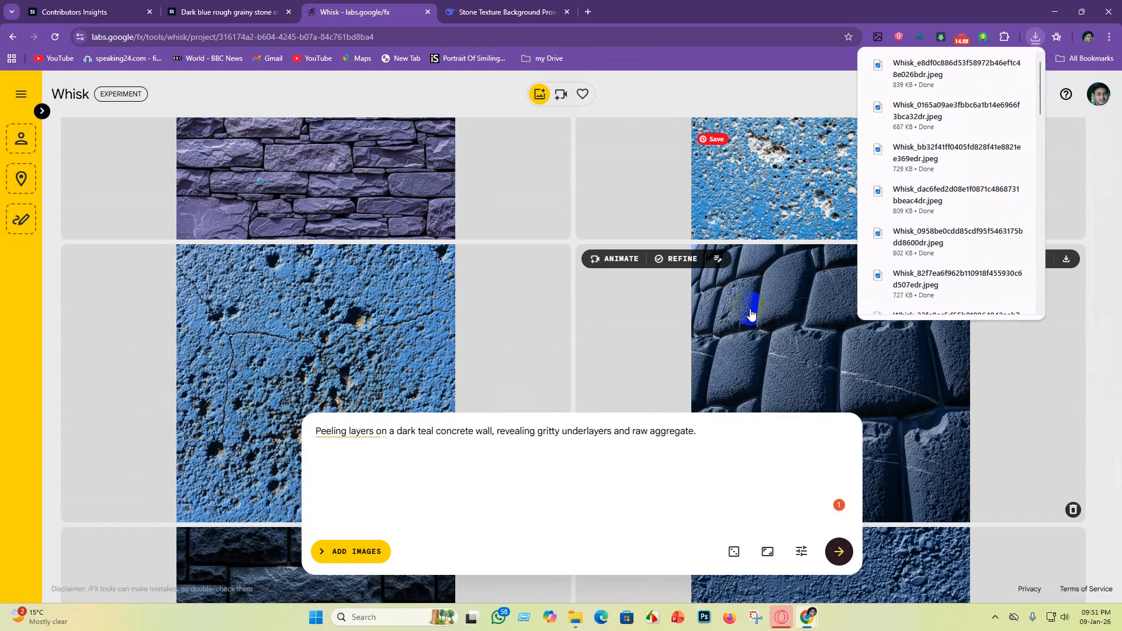
pyautogui.scroll(1, 749, 324)
pyautogui.scroll(-6, 748, 327)
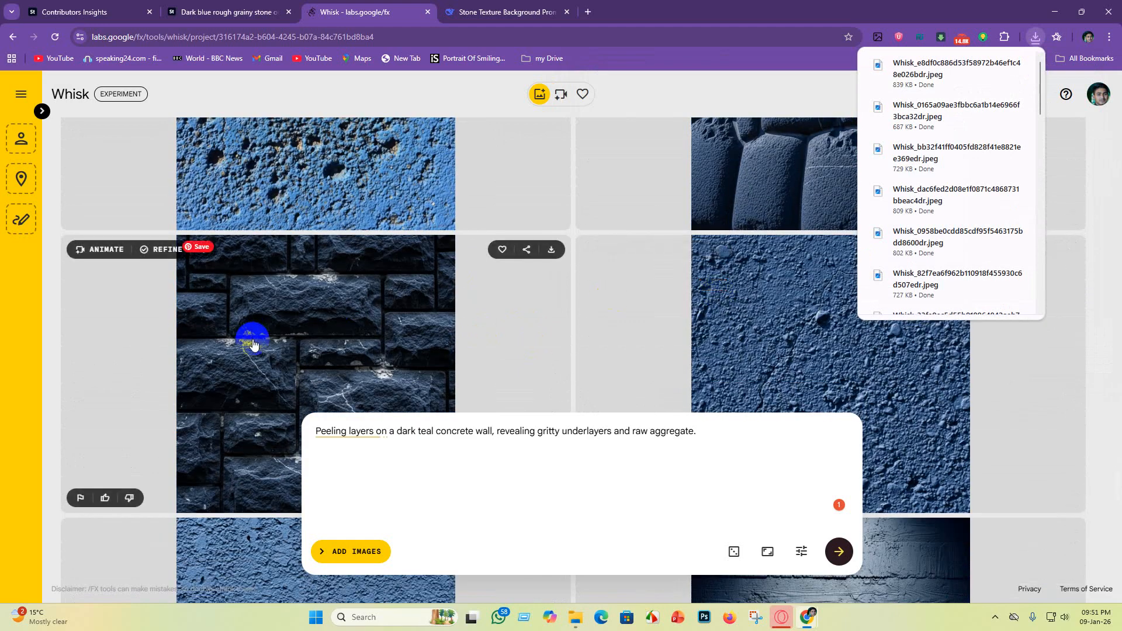
pyautogui.scroll(-2, 263, 338)
pyautogui.scroll(1, 300, 351)
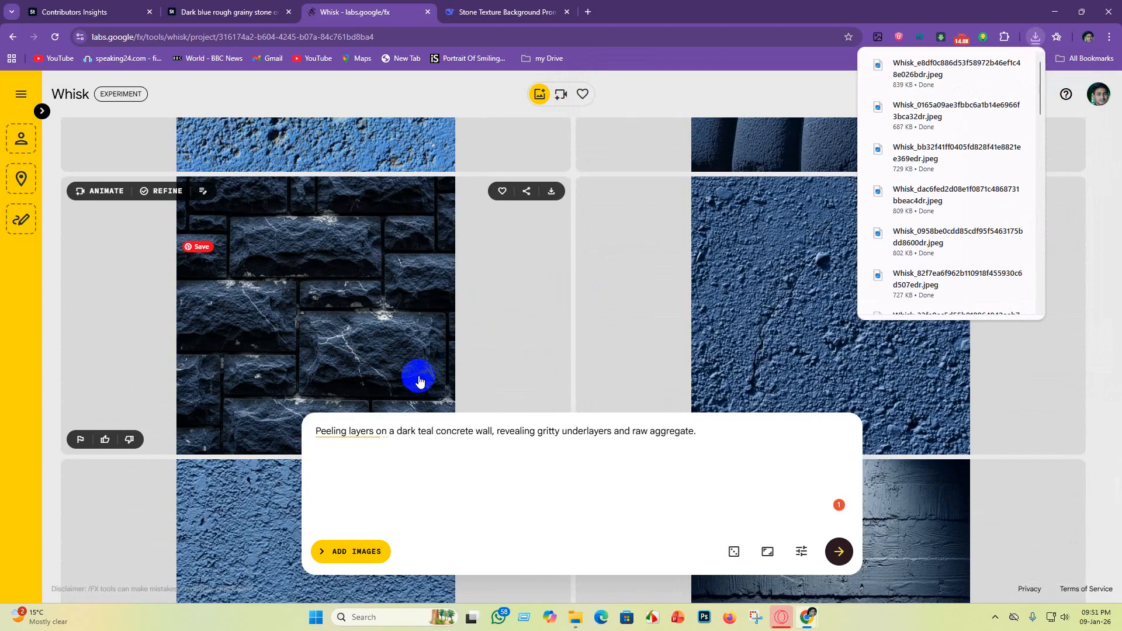
pyautogui.scroll(6, 909, 413)
pyautogui.scroll(-4, 781, 381)
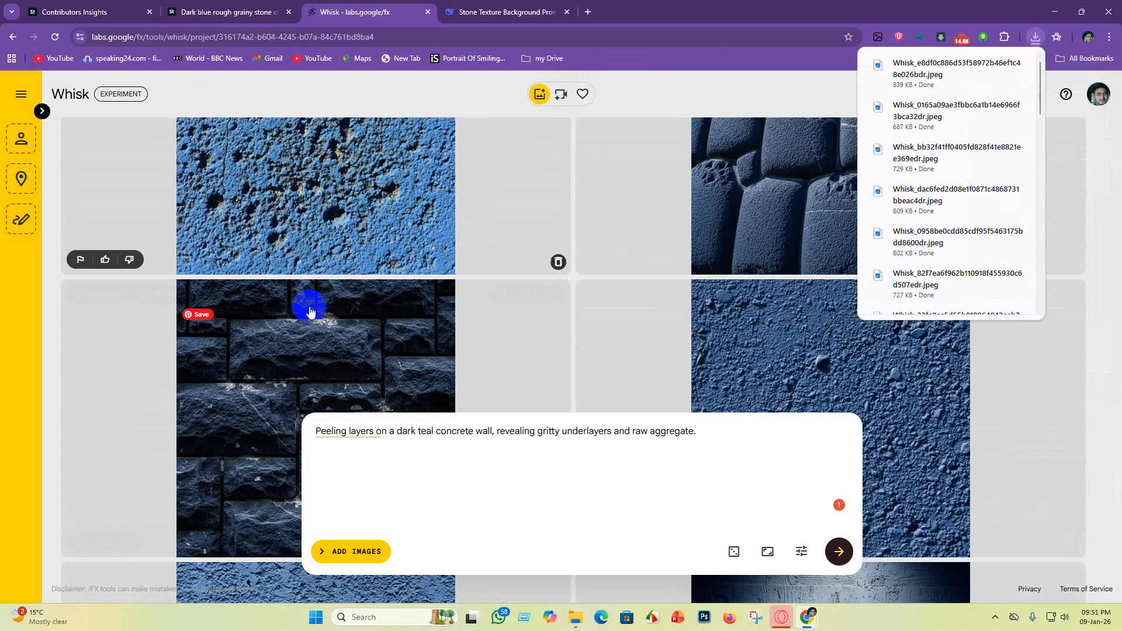
pyautogui.scroll(-2, 310, 310)
pyautogui.click(551, 192)
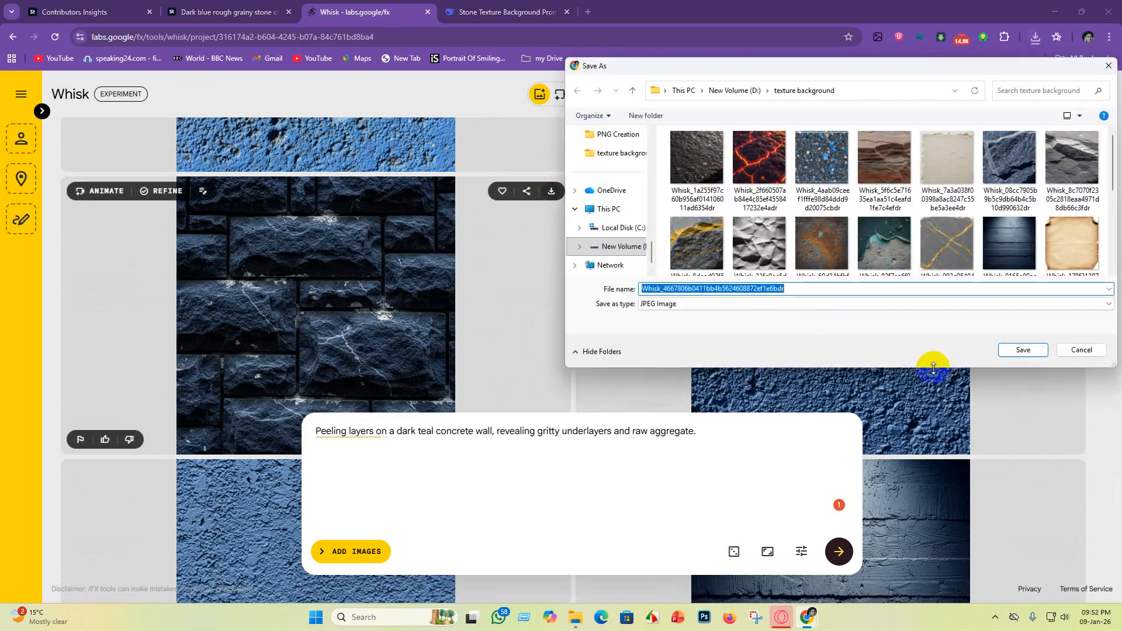
pyautogui.click(1020, 350)
# Step: Download the bright blue pitted concrete wall image with a thin crack to the texture background folder
pyautogui.scroll(4, 466, 358)
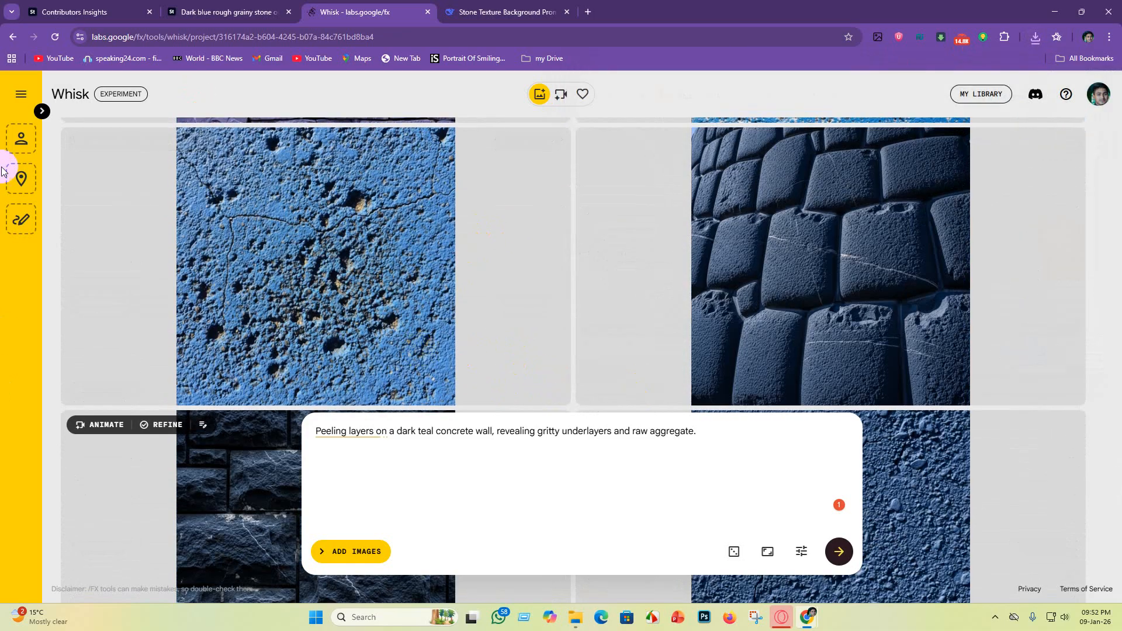
pyautogui.scroll(1, 358, 329)
pyautogui.scroll(2, 492, 392)
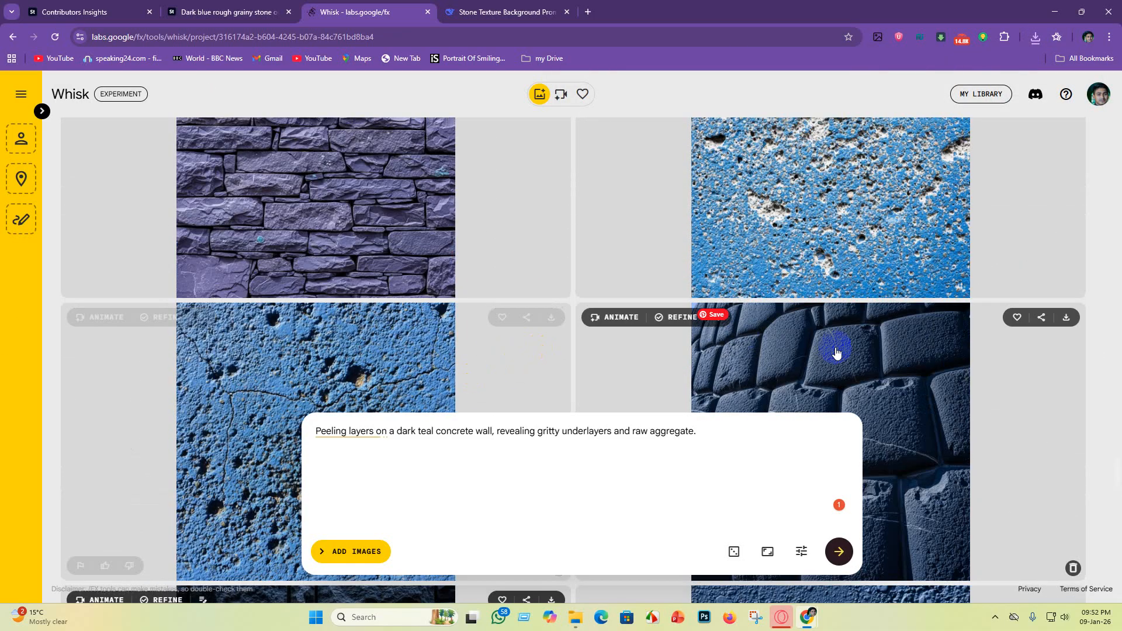
pyautogui.scroll(2, 836, 352)
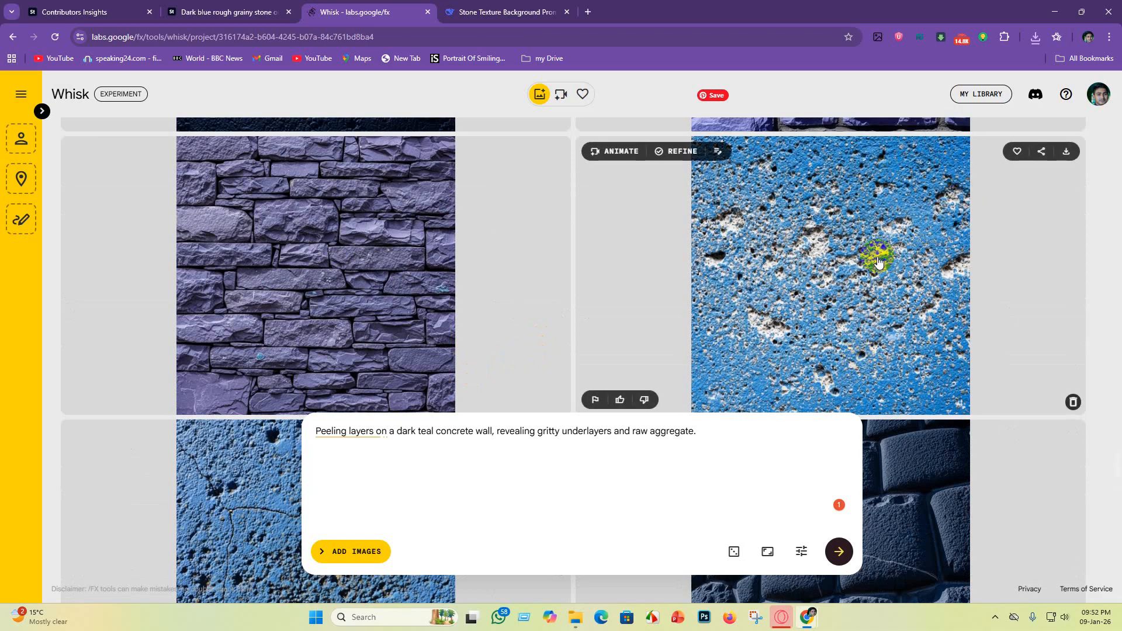
pyautogui.scroll(-2, 878, 263)
pyautogui.scroll(2, 875, 270)
pyautogui.scroll(-5, 859, 292)
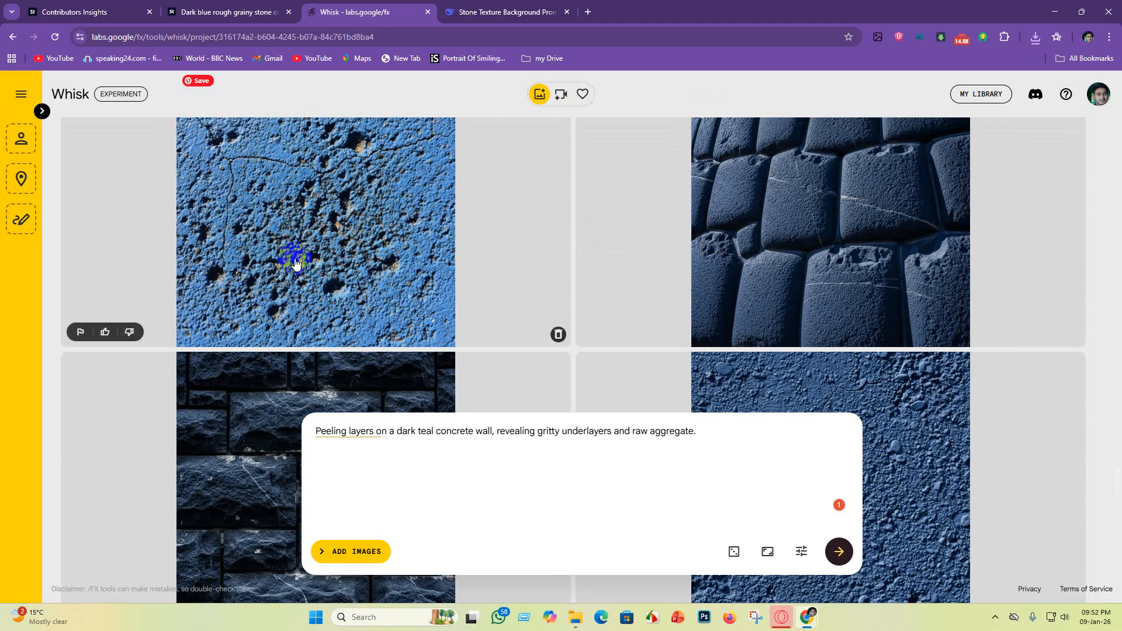
pyautogui.scroll(1, 374, 279)
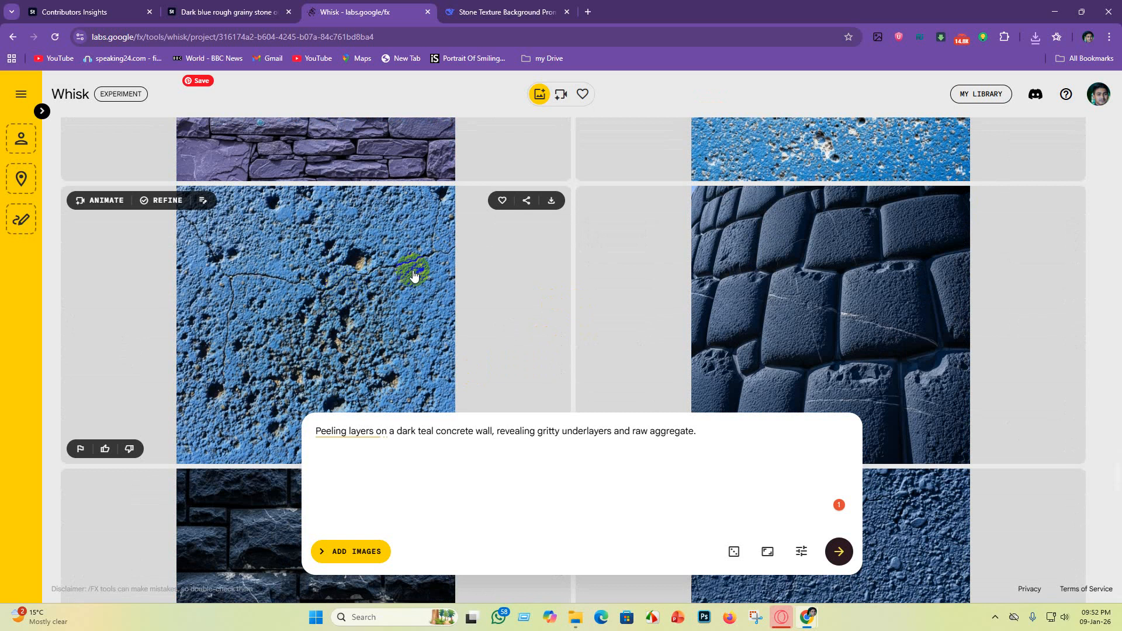
pyautogui.click(551, 202)
pyautogui.click(1021, 349)
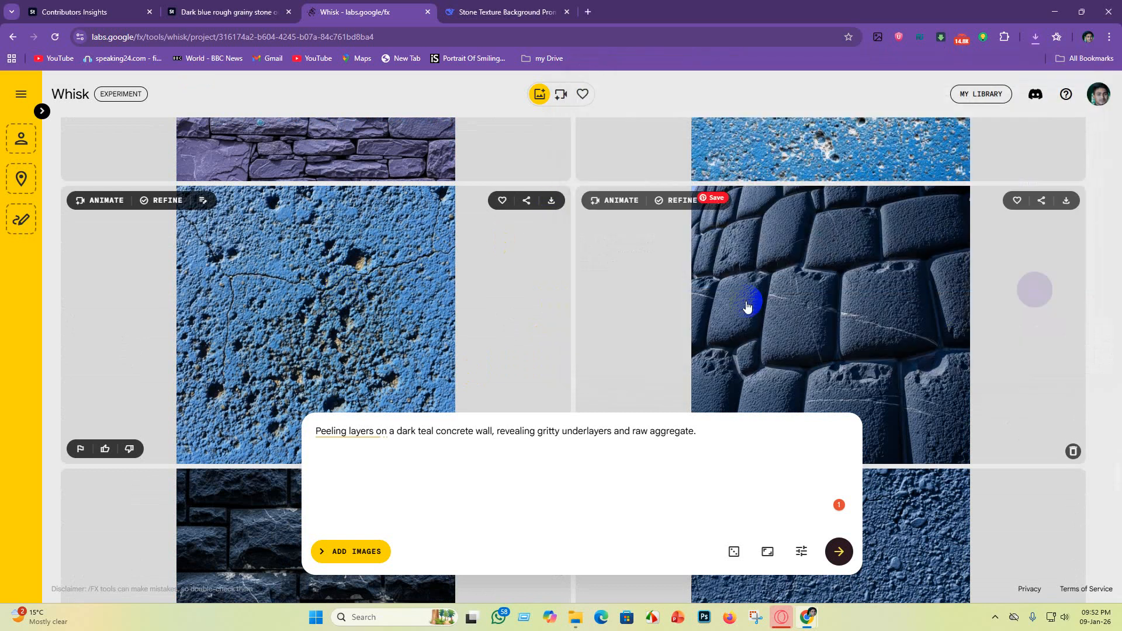
# Step: Download the purple-blue stone wall image with large rectangular blocks to the texture background folder
pyautogui.scroll(10, 343, 283)
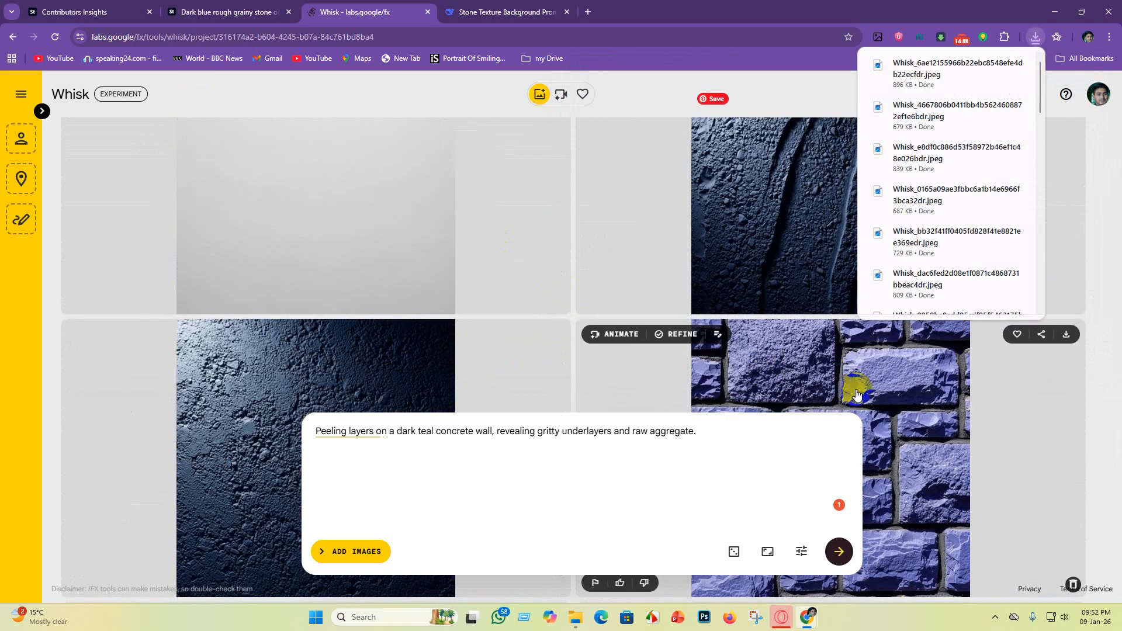
pyautogui.scroll(-5, 859, 380)
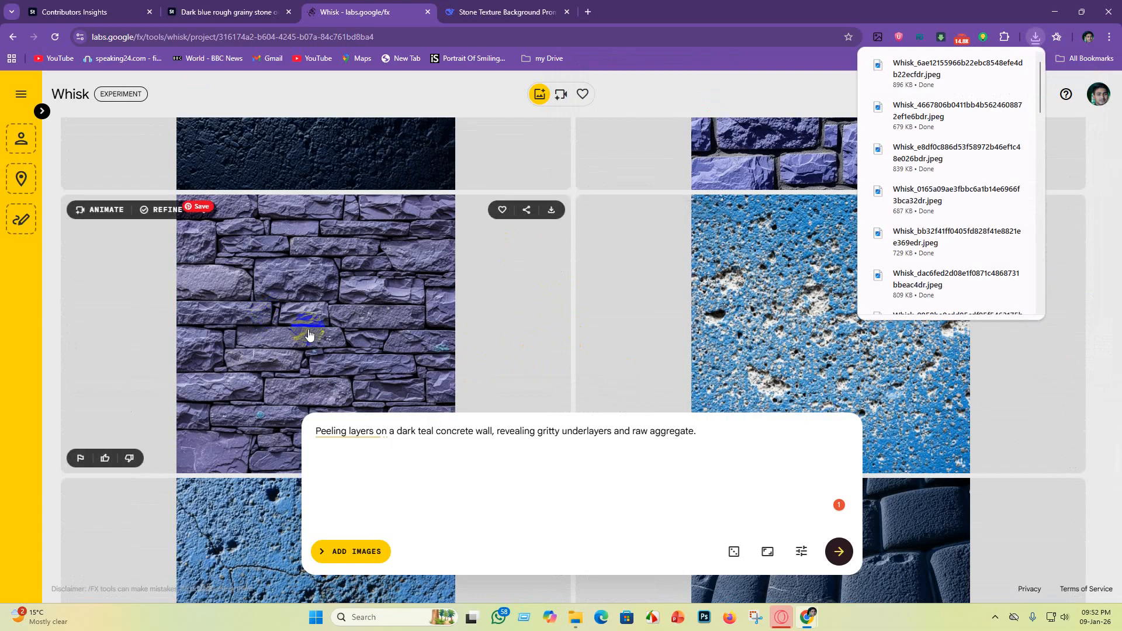
pyautogui.scroll(-1, 291, 312)
pyautogui.scroll(5, 701, 411)
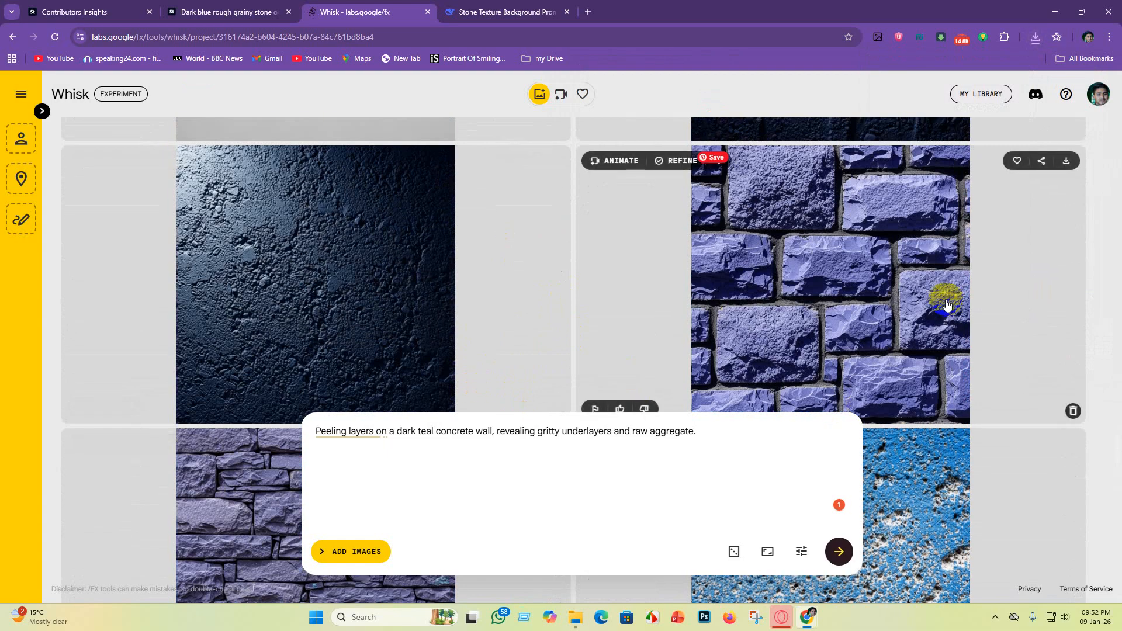
pyautogui.click(1073, 163)
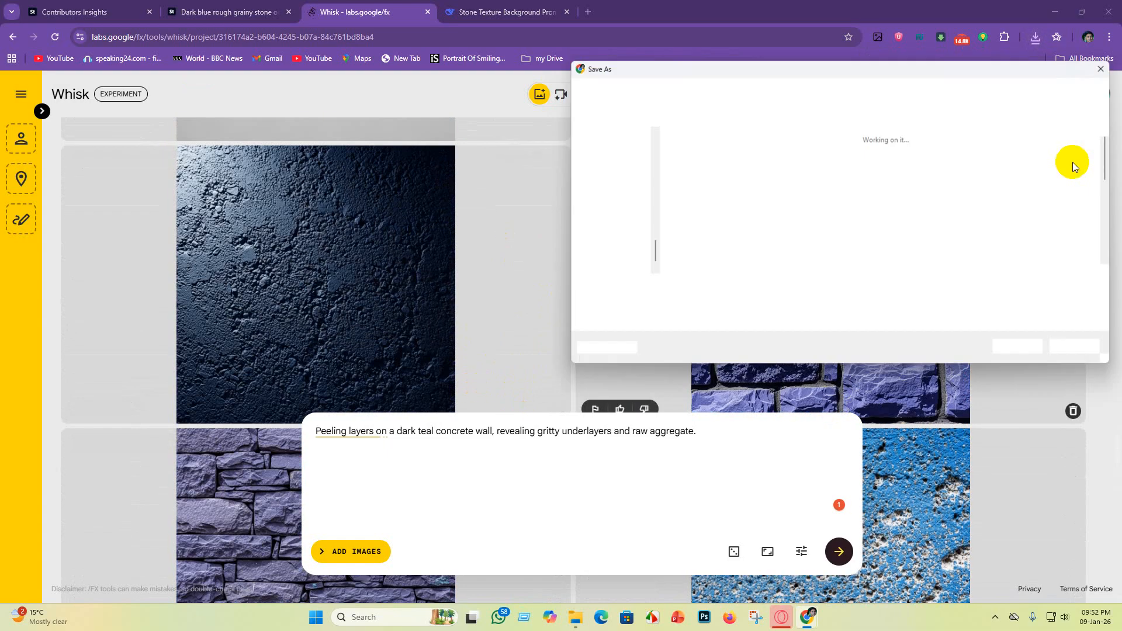
pyautogui.click(1027, 348)
# Step: Download the dark navy rough plaster wall image without grooves to the texture background folder
pyautogui.scroll(4, 732, 376)
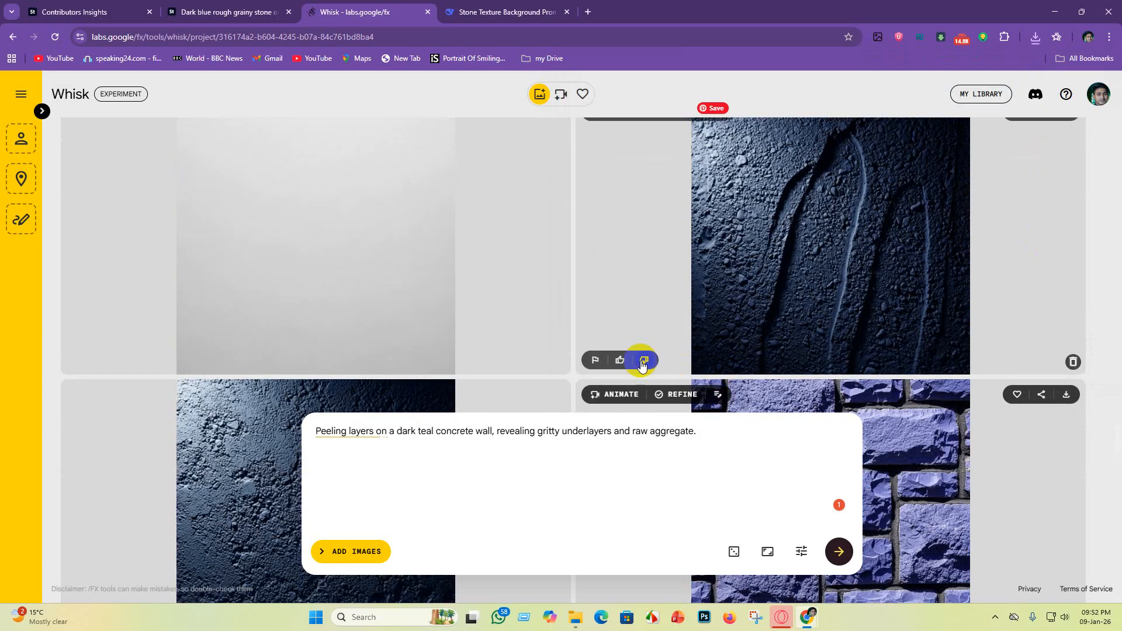
pyautogui.scroll(-3, 483, 333)
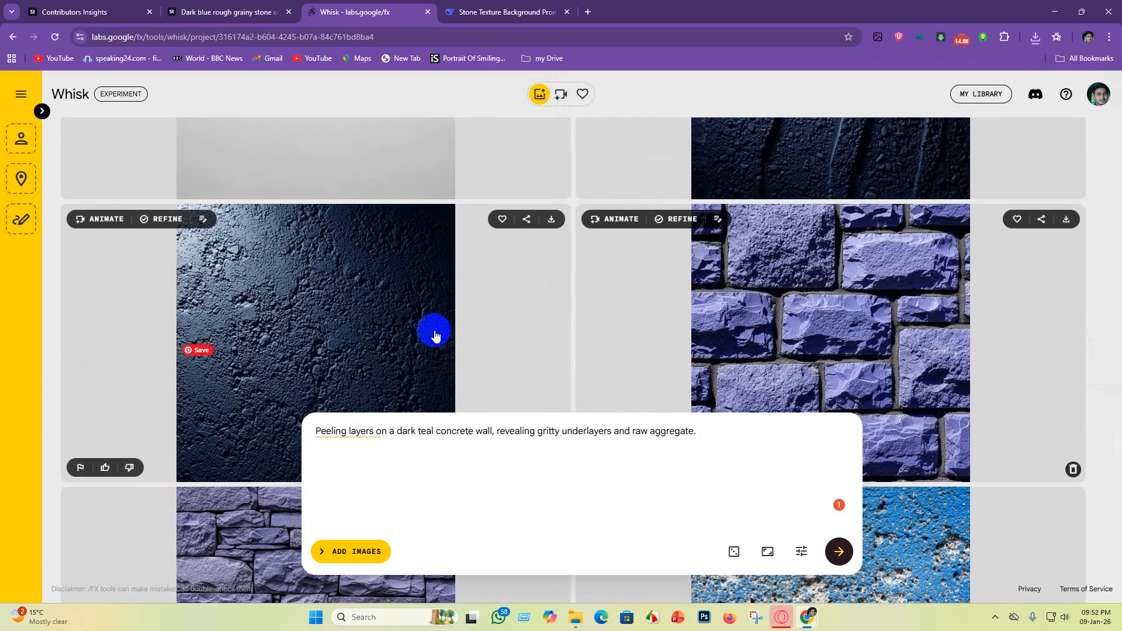
pyautogui.scroll(5, 498, 321)
pyautogui.scroll(-5, 496, 325)
pyautogui.scroll(-3, 496, 325)
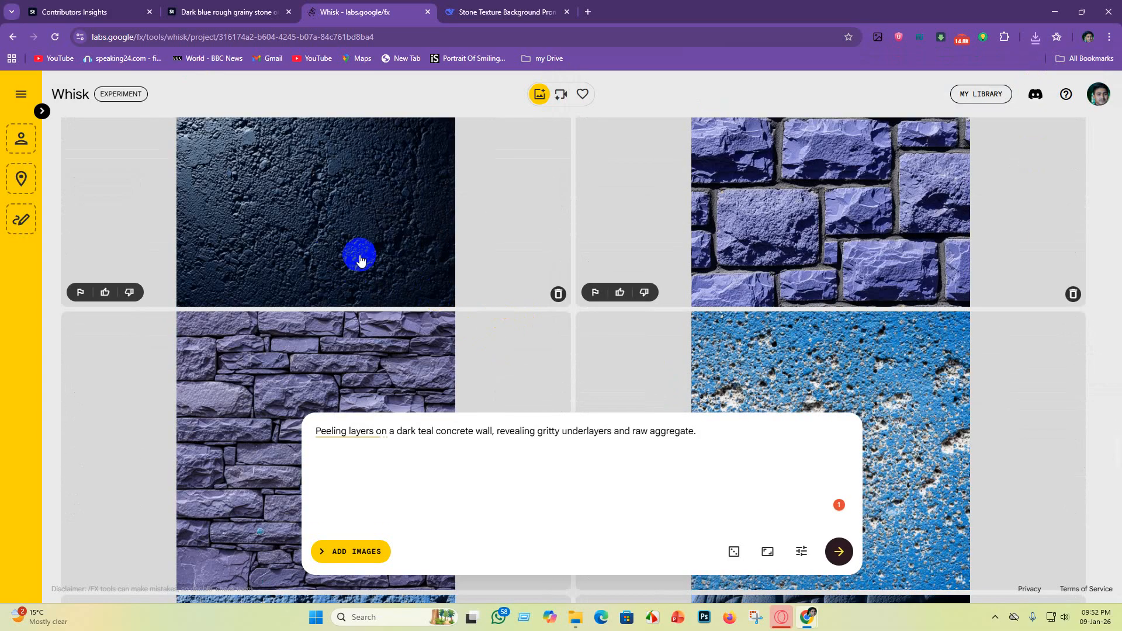
pyautogui.scroll(2, 358, 253)
pyautogui.click(553, 163)
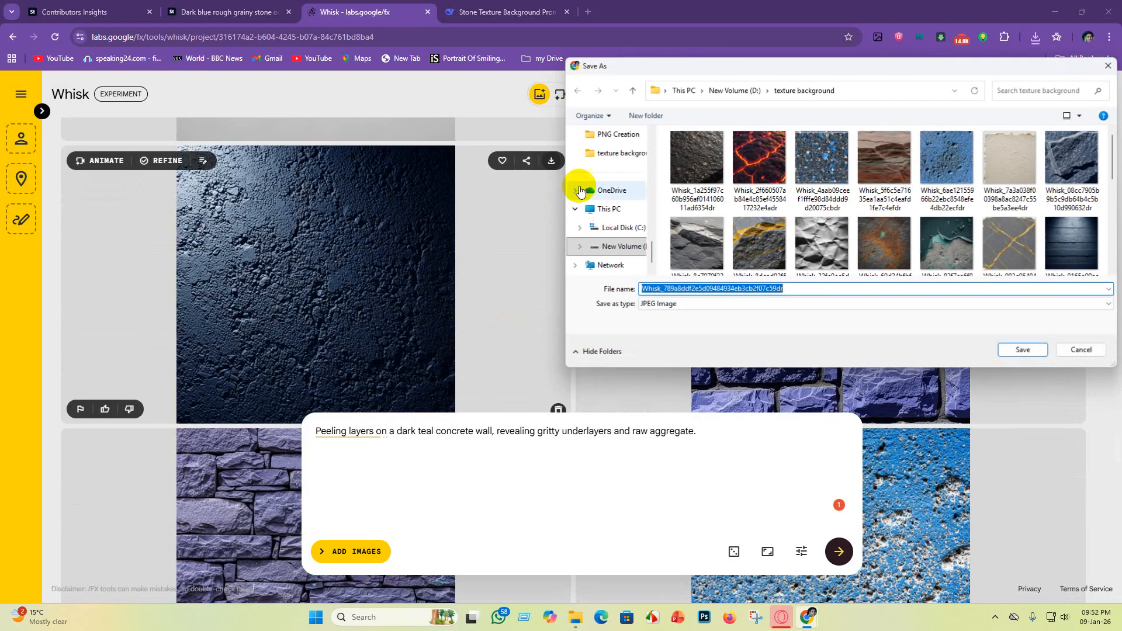
pyautogui.click(1022, 351)
pyautogui.scroll(1, 682, 391)
pyautogui.scroll(10, 683, 391)
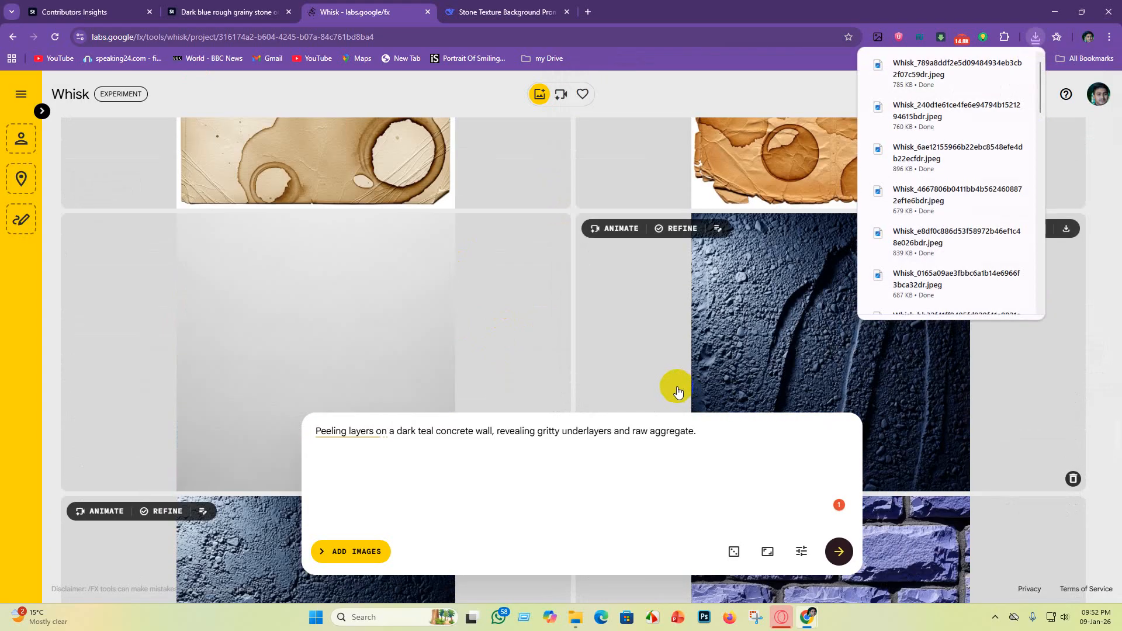
pyautogui.scroll(-10, 420, 406)
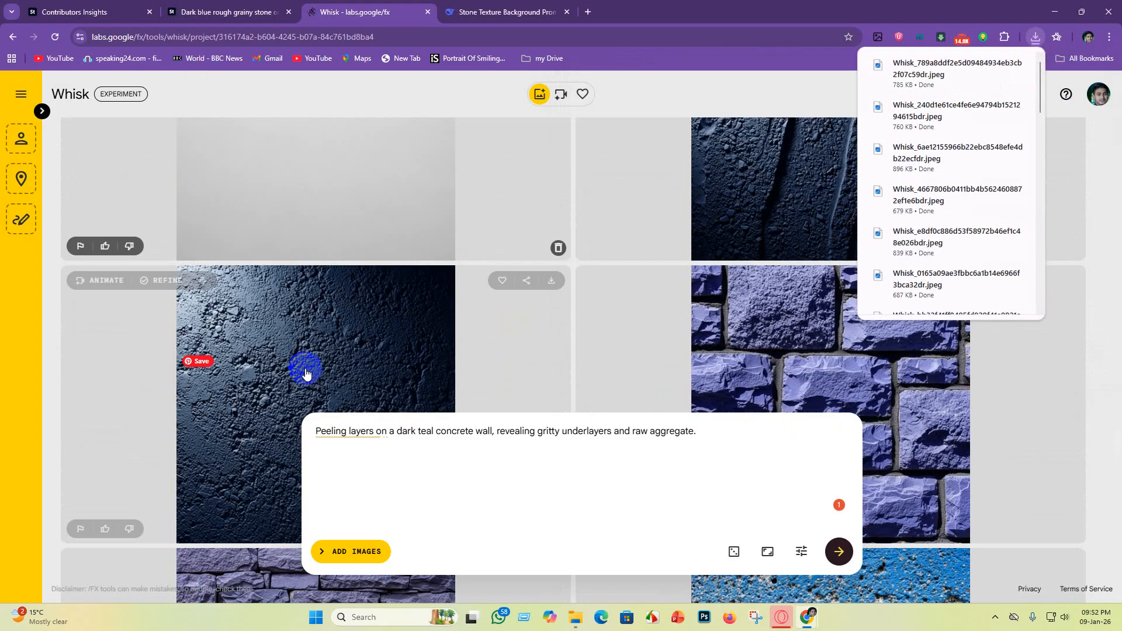
pyautogui.scroll(-5, 807, 106)
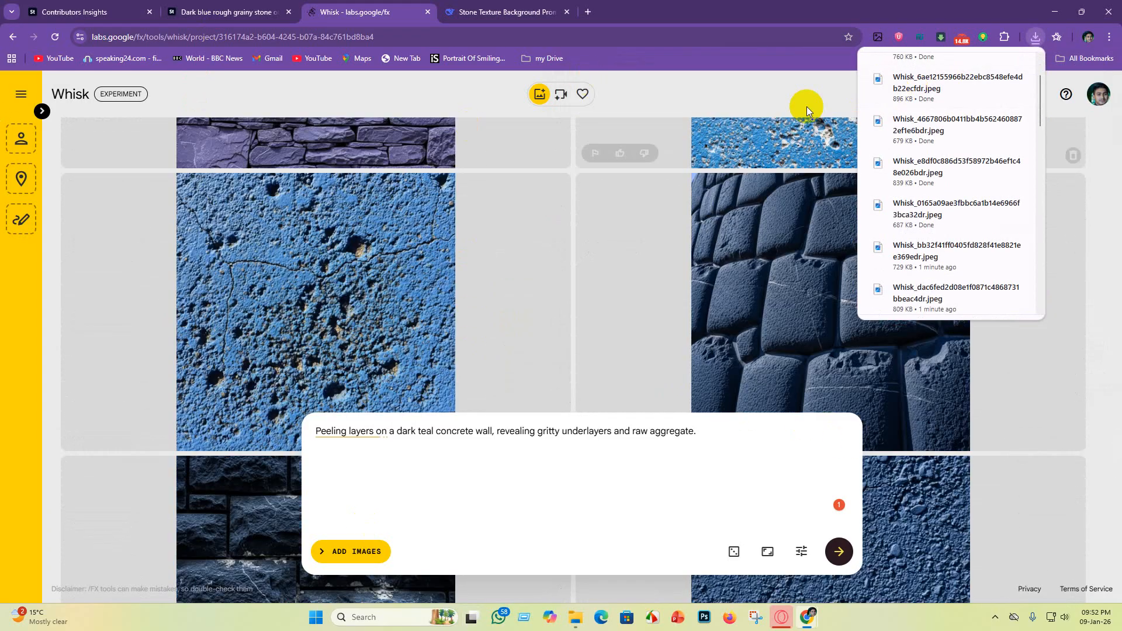
# Step: Minimize the browser windows, open Upscayl from the desktop and turn on Batch Upscayl
pyautogui.click(1068, 10)
pyautogui.click(1066, 11)
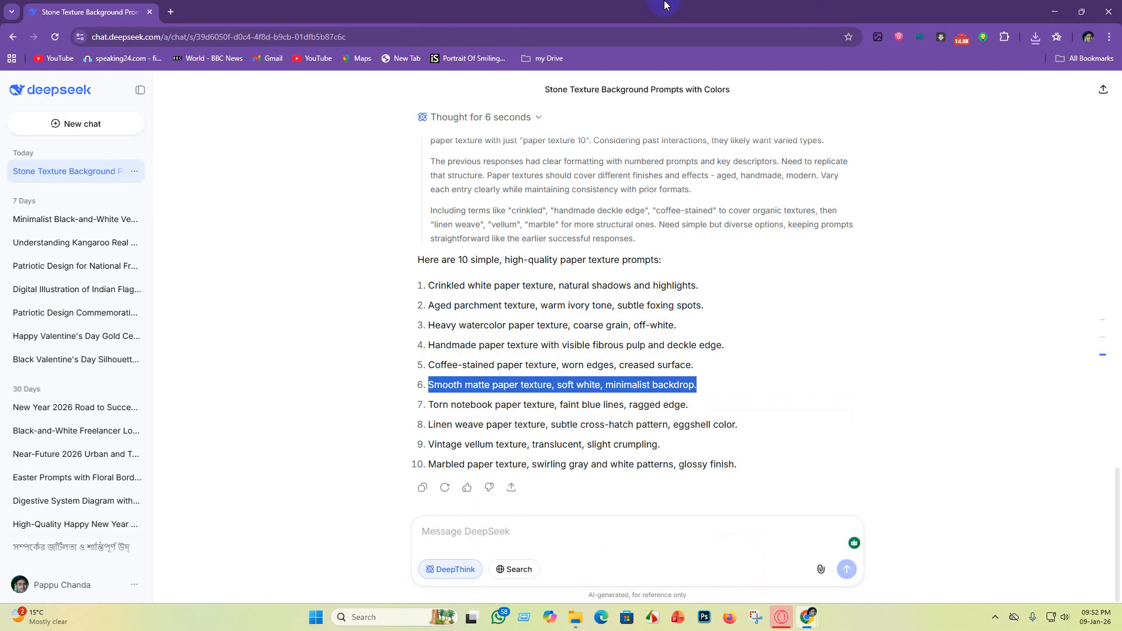
pyautogui.click(1057, 11)
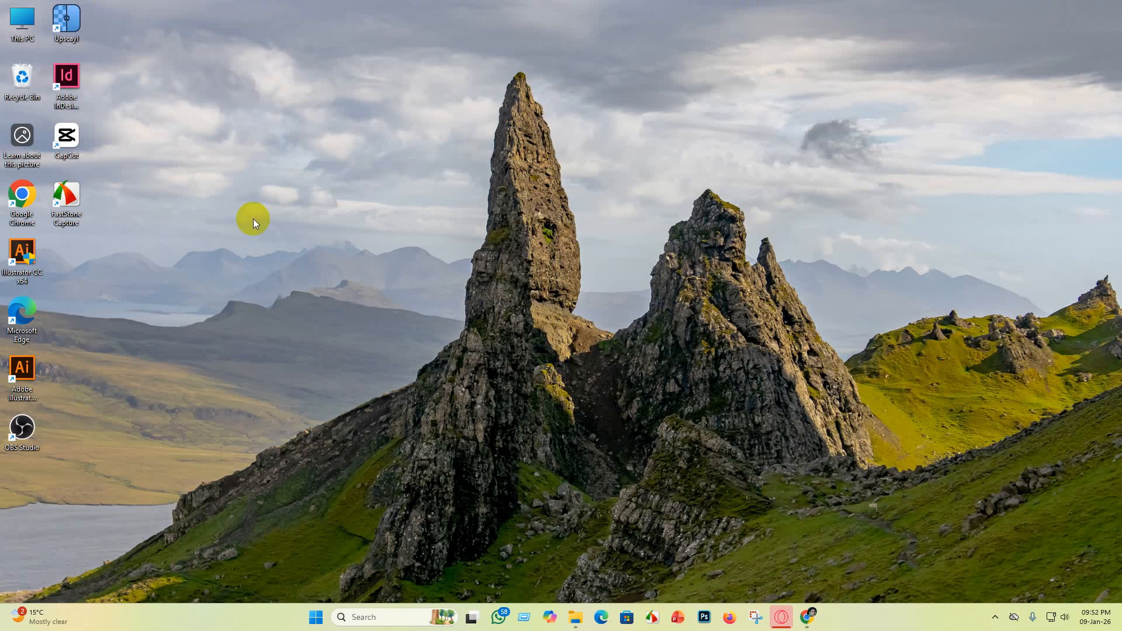
pyautogui.doubleClick(71, 23)
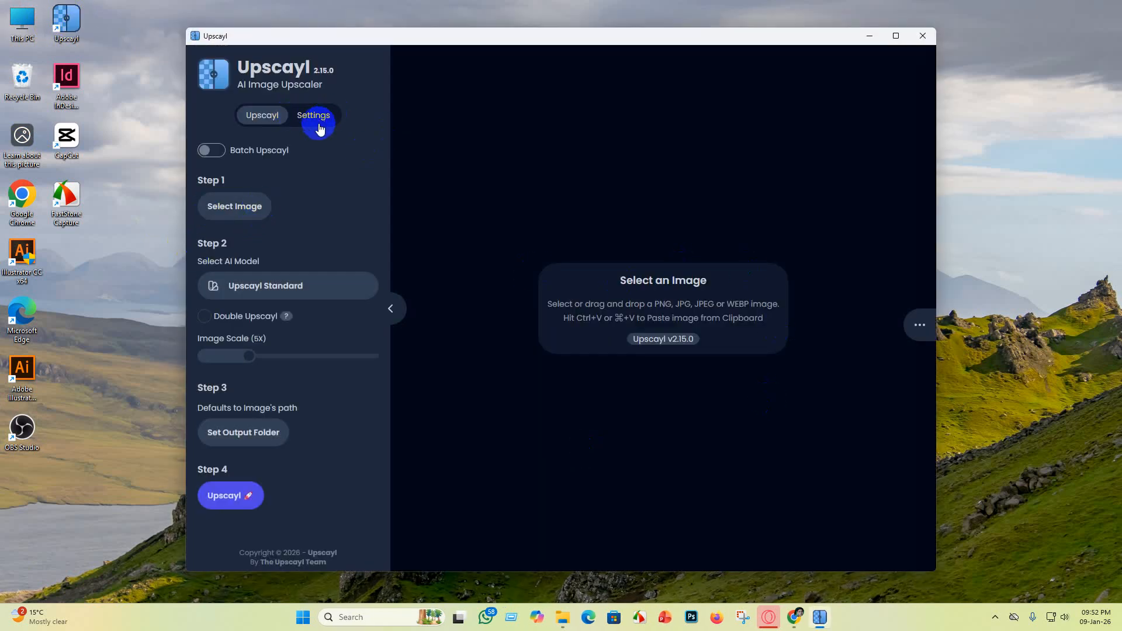
pyautogui.click(212, 155)
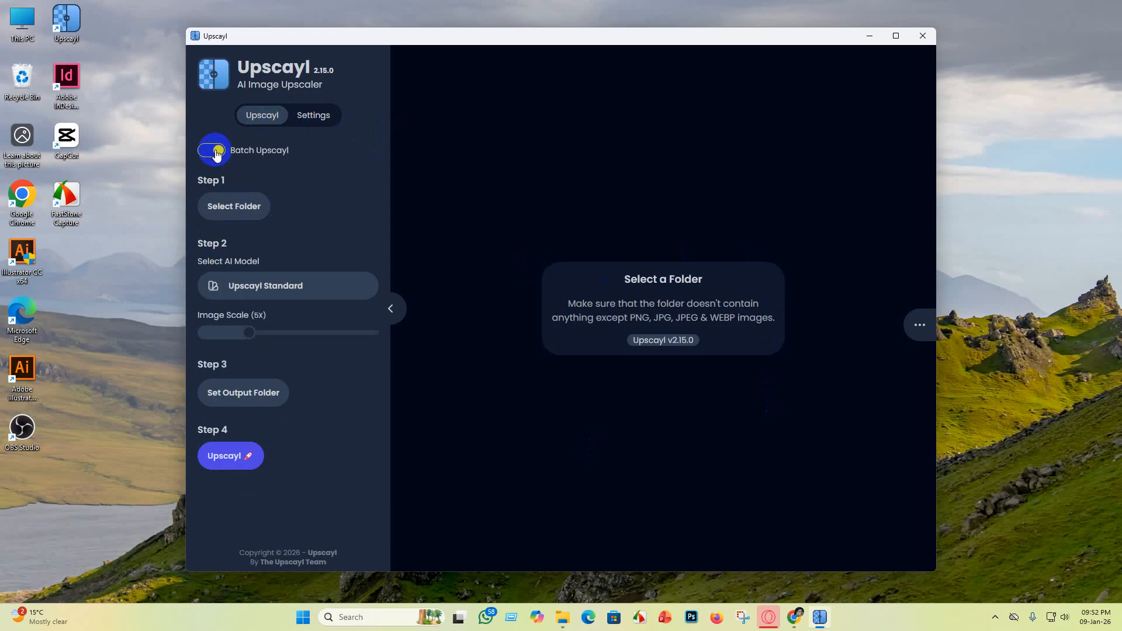
# Step: Check the save format options in the Upscayl settings
pyautogui.click(319, 121)
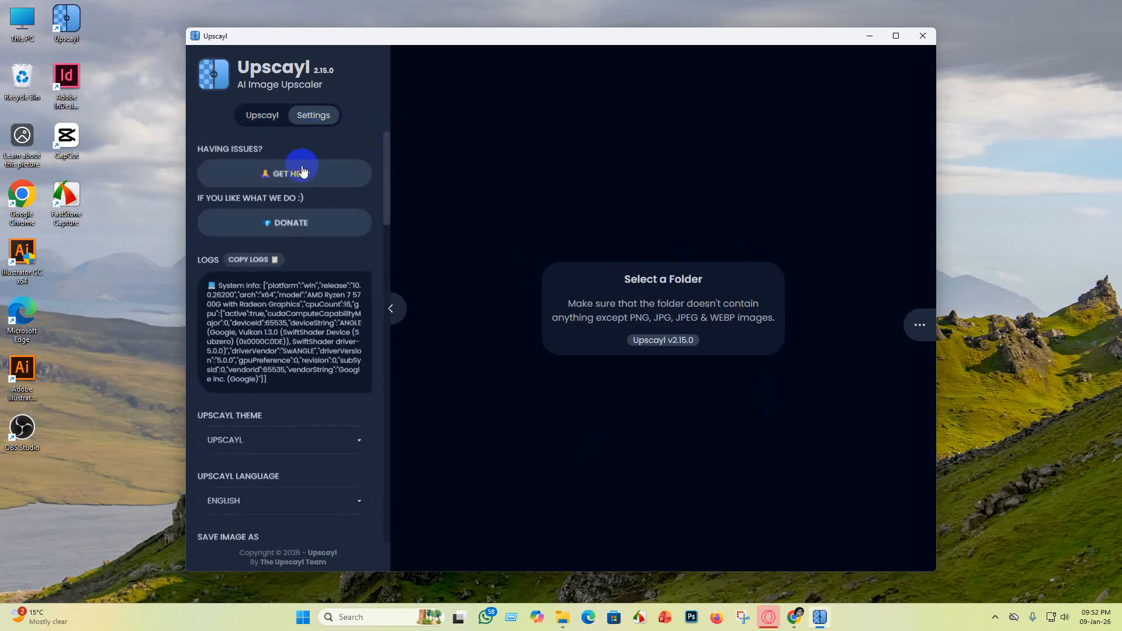
pyautogui.scroll(-5, 275, 409)
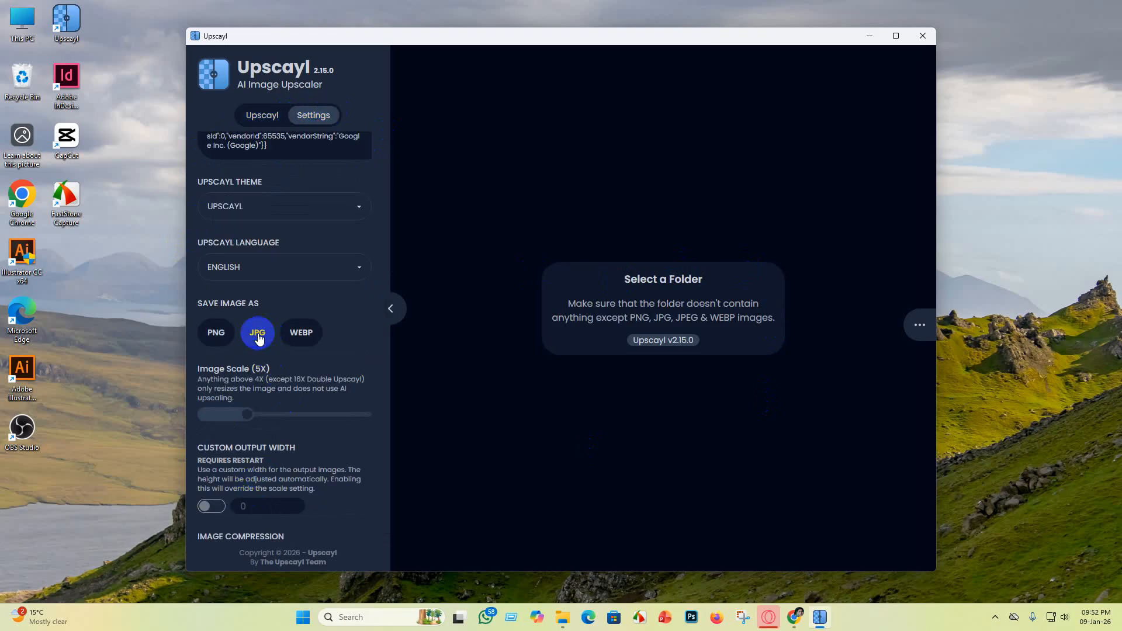
pyautogui.click(259, 116)
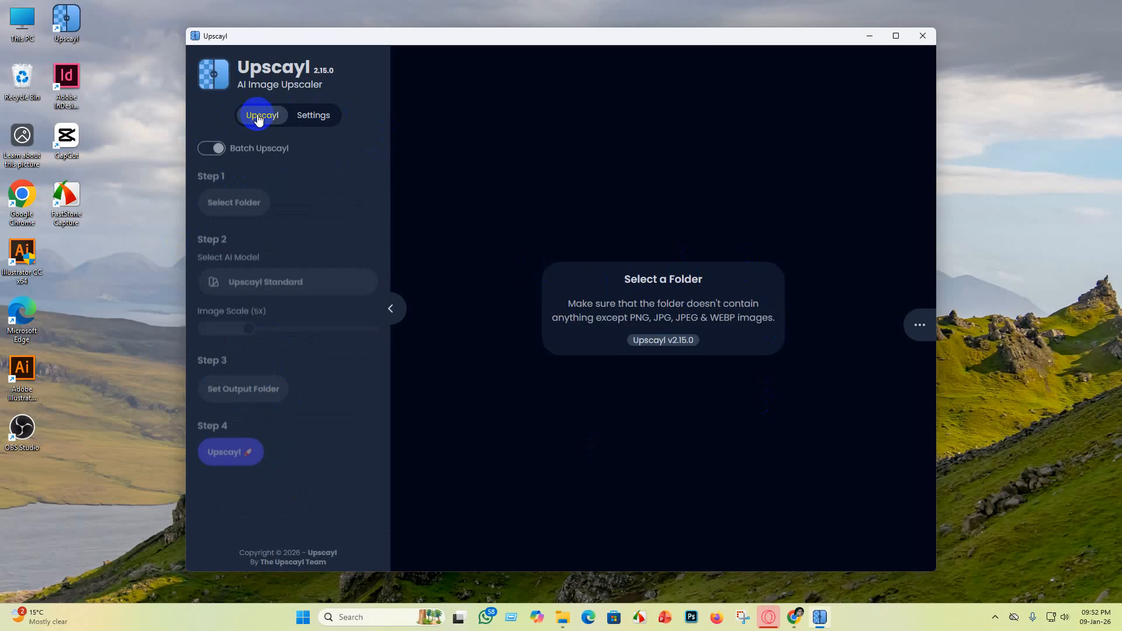
# Step: Set the texture background folder on drive D as both the source and the output folder
pyautogui.click(232, 207)
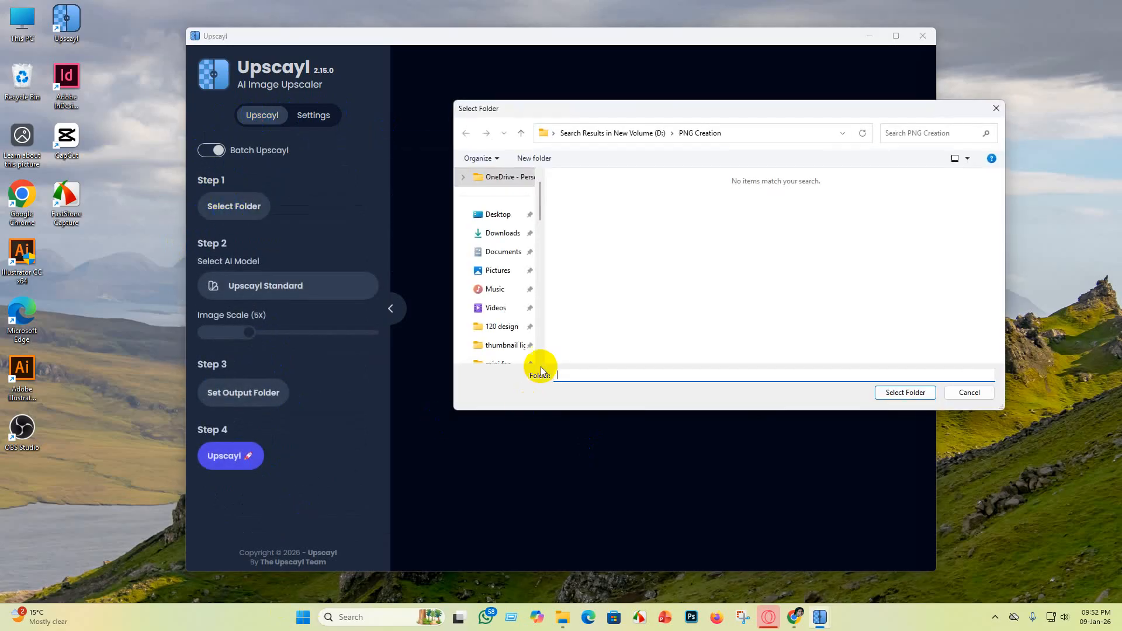
pyautogui.scroll(-5, 501, 313)
pyautogui.scroll(-5, 498, 280)
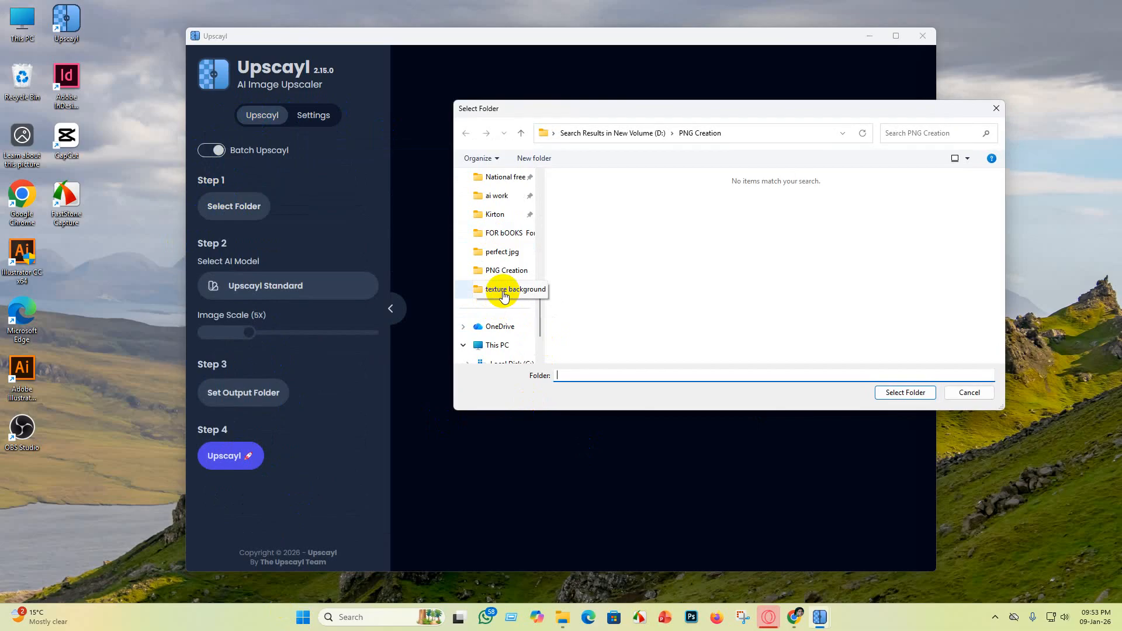
pyautogui.click(503, 291)
pyautogui.click(904, 391)
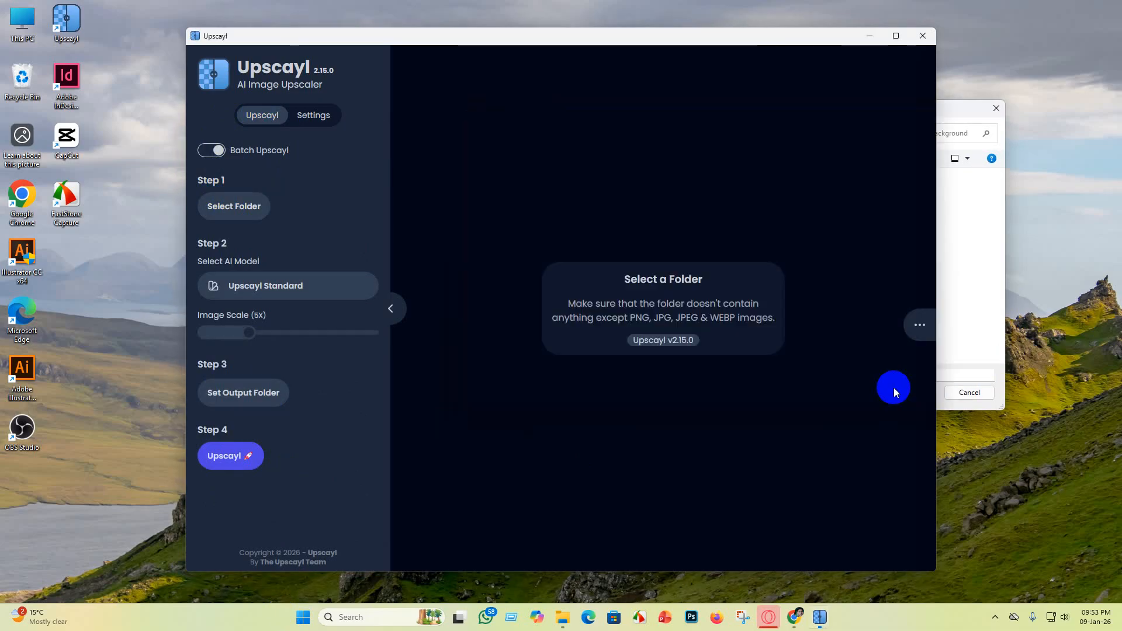
pyautogui.click(228, 393)
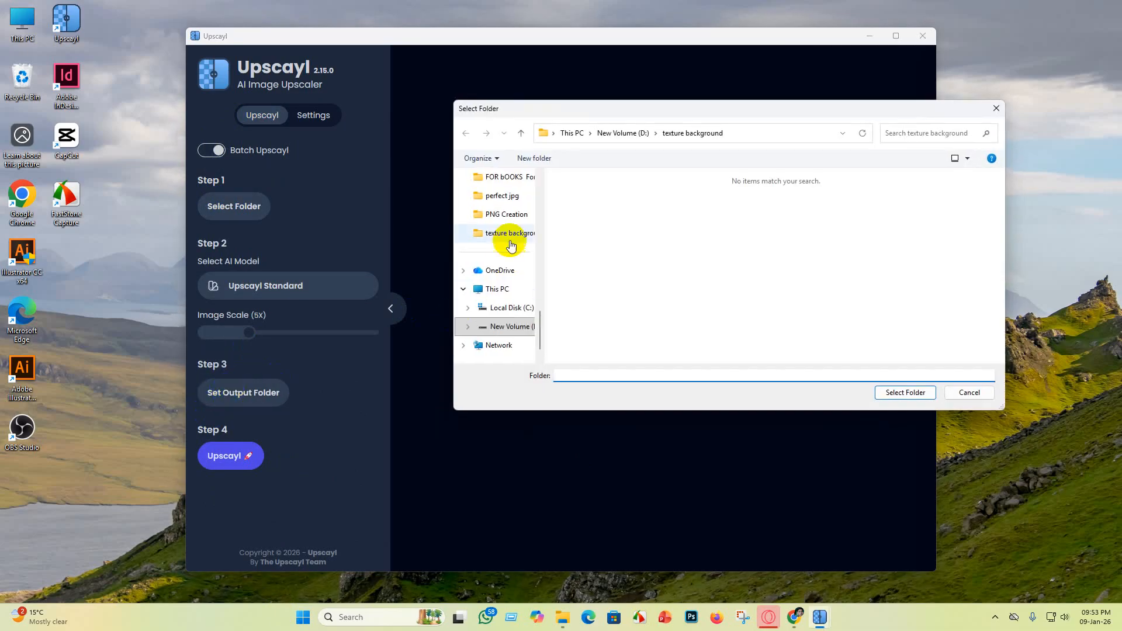
pyautogui.click(913, 391)
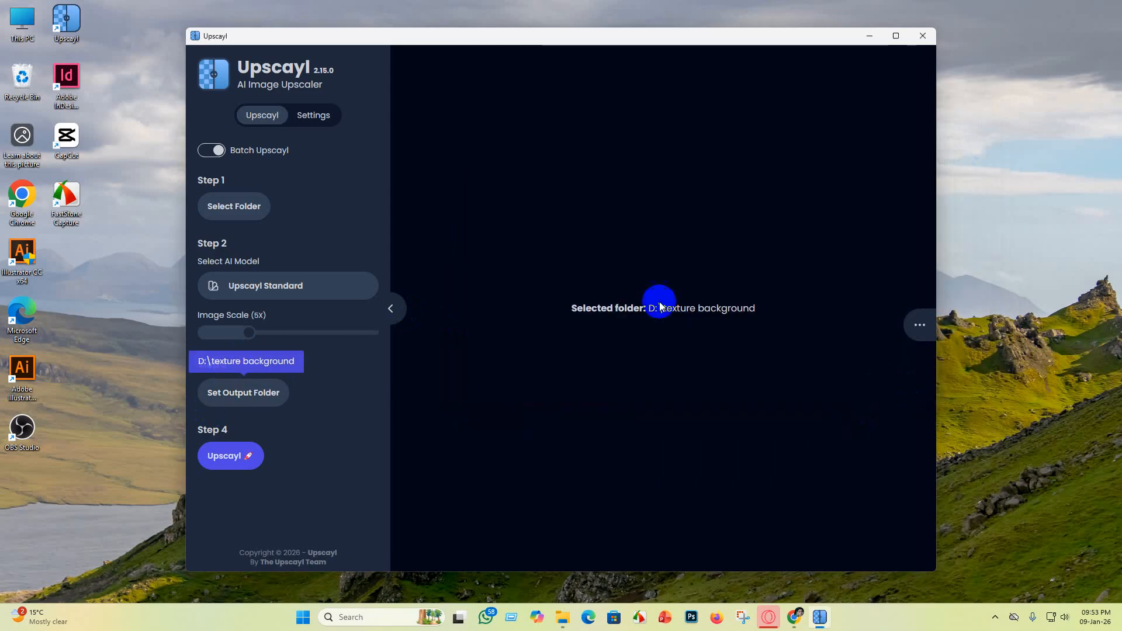
# Step: Set the output format to JPG, then start the batch upscale and maximize the window
pyautogui.click(232, 154)
pyautogui.click(313, 116)
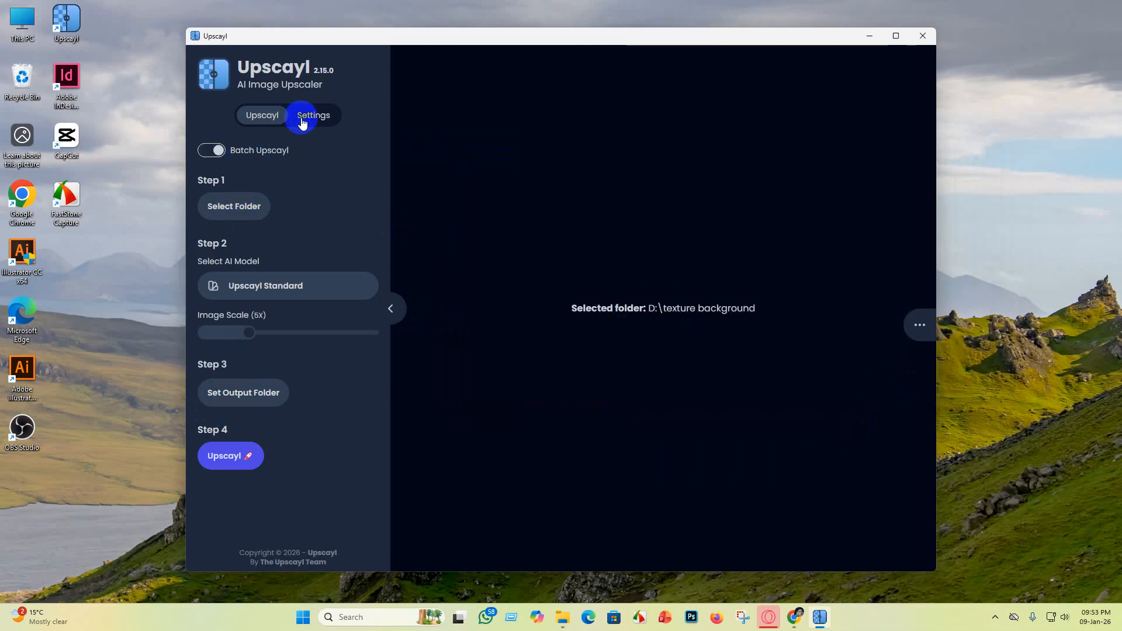
pyautogui.scroll(-3, 257, 431)
pyautogui.click(258, 391)
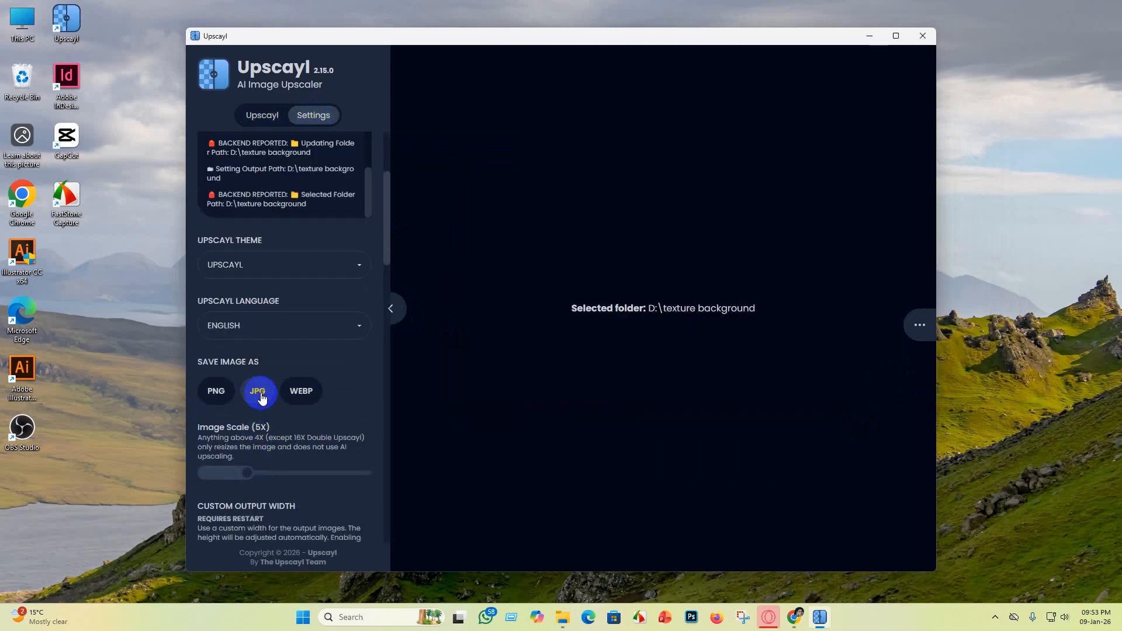
pyautogui.click(249, 116)
pyautogui.click(225, 458)
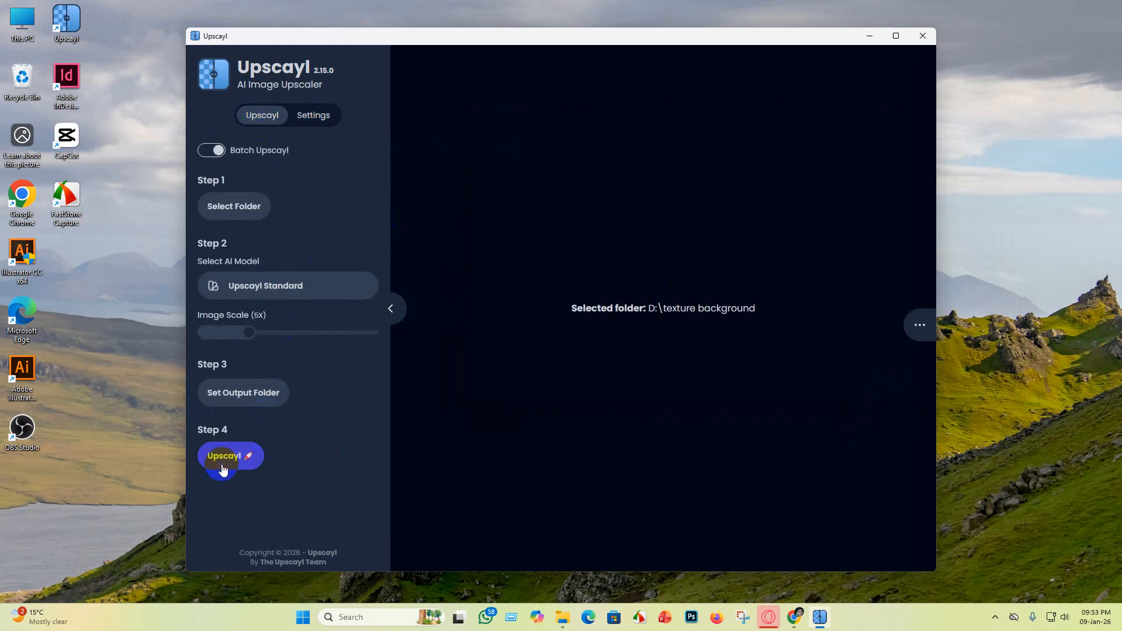
pyautogui.click(895, 35)
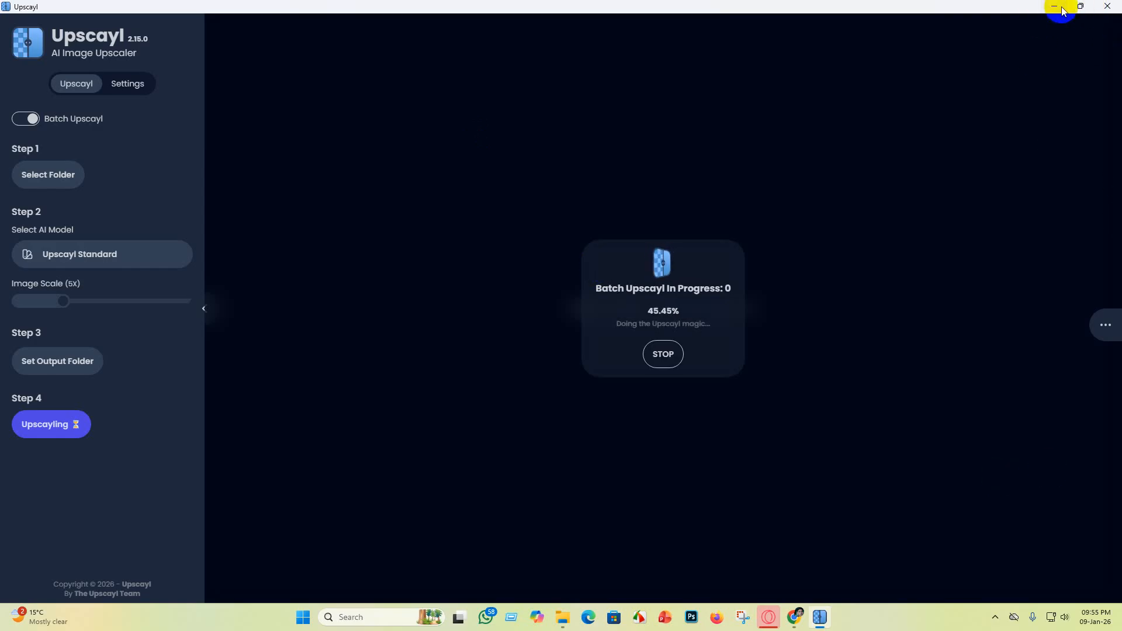
# Step: Minimize Upscayl while it processes and switch to the Adobe Stock page in Chrome
pyautogui.click(1058, 7)
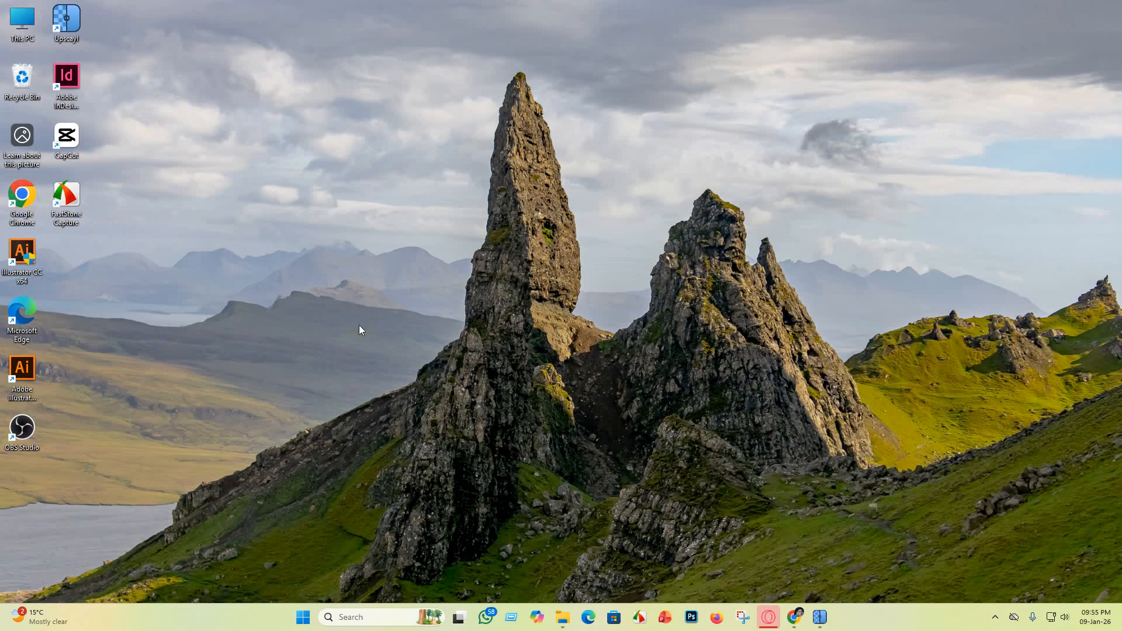
pyautogui.moveTo(795, 623)
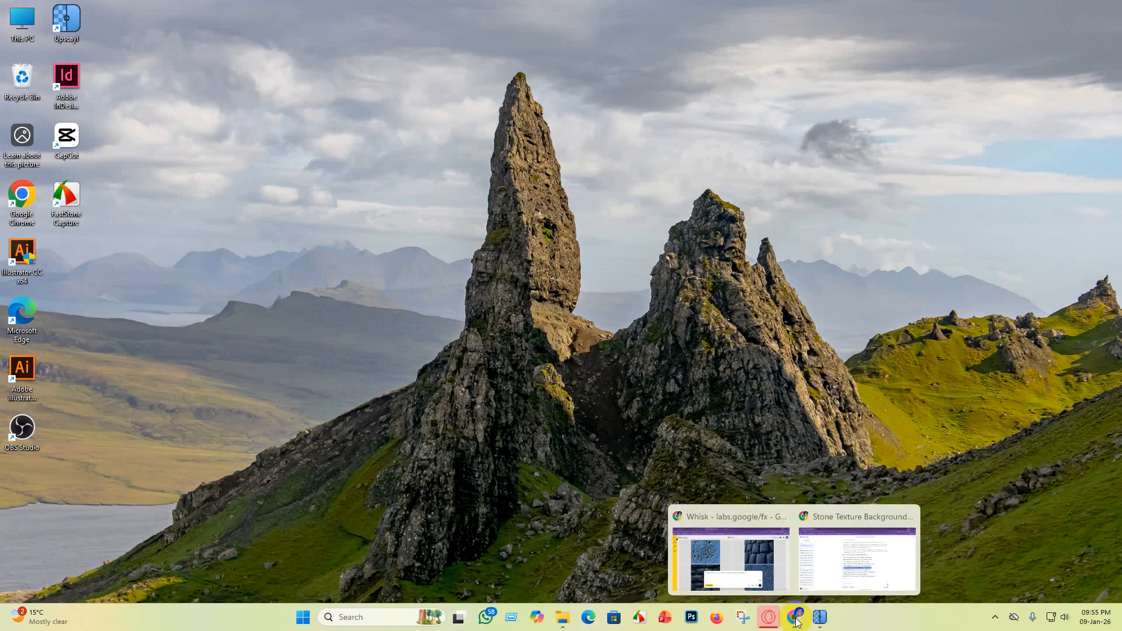
pyautogui.click(733, 551)
pyautogui.click(198, 8)
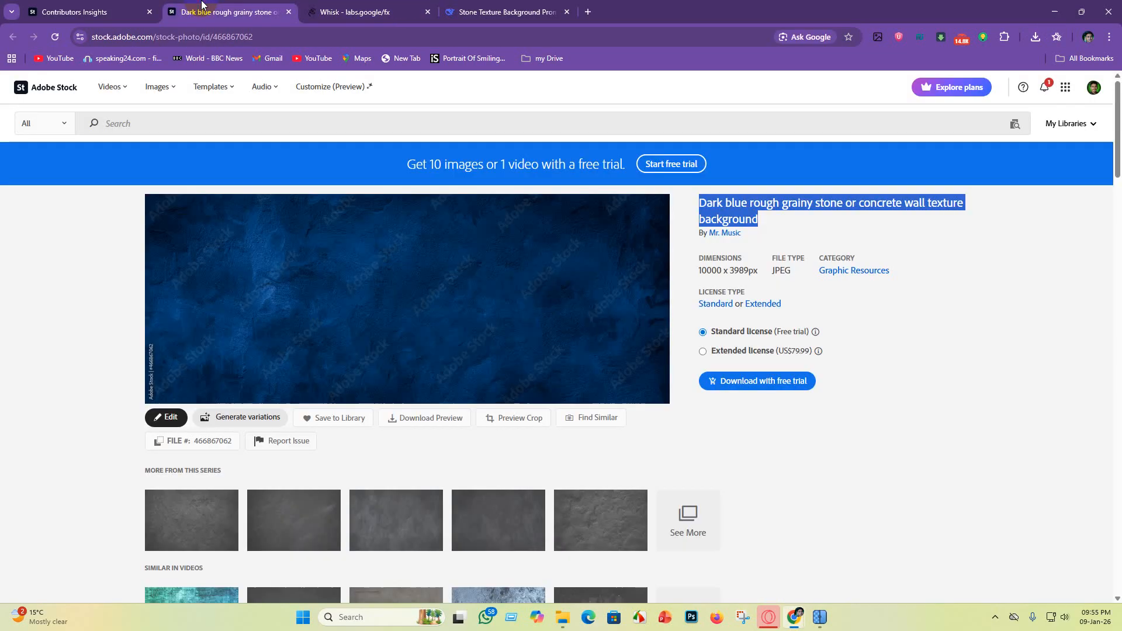
# Step: Set the Adobe Stock search category to Videos and open the 4K videos collection
pyautogui.click(69, 122)
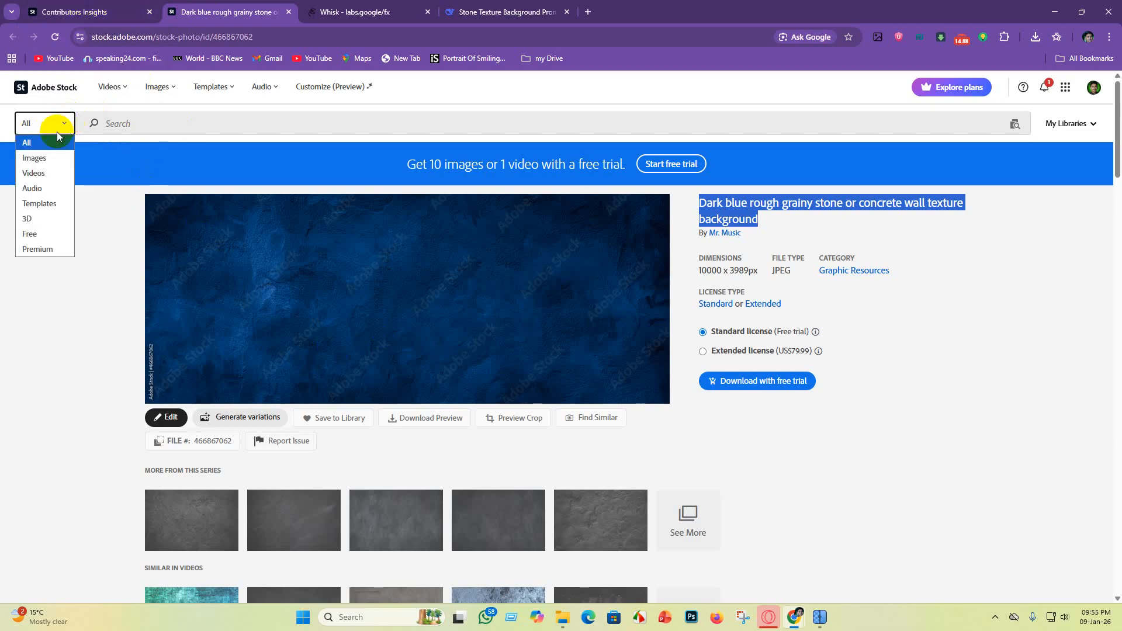
pyautogui.click(41, 172)
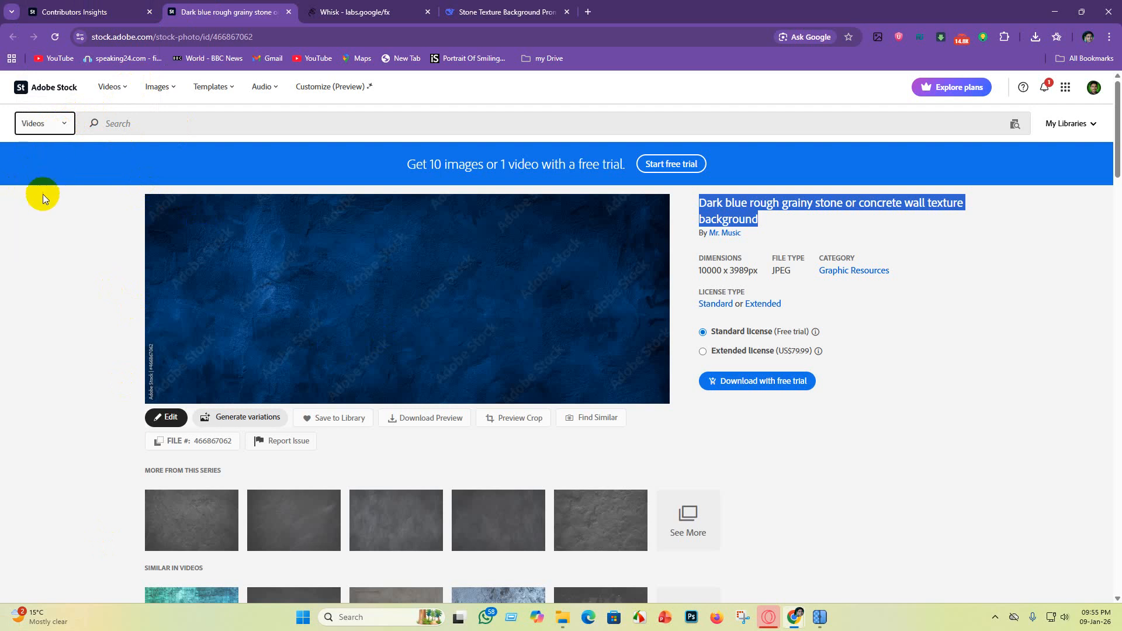
pyautogui.click(52, 116)
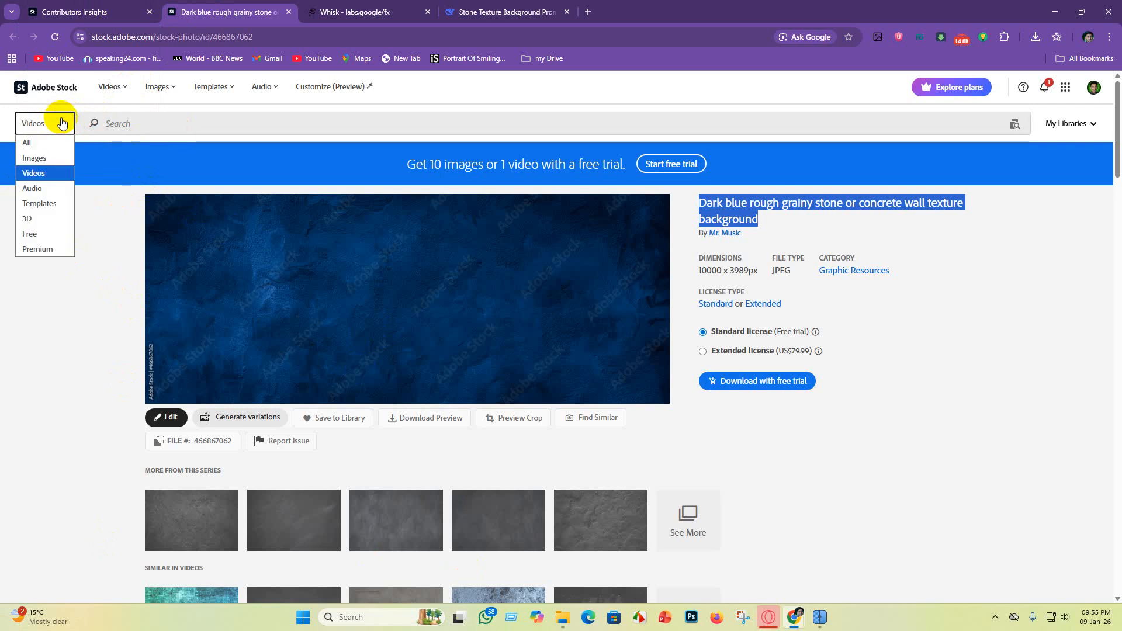
pyautogui.click(122, 89)
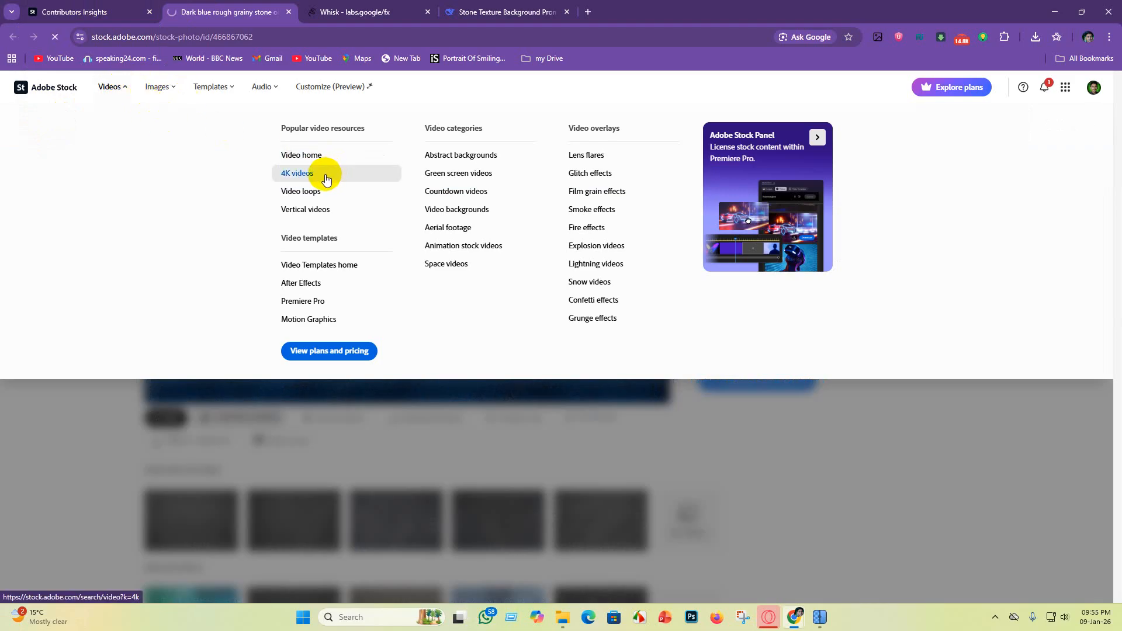
pyautogui.click(325, 180)
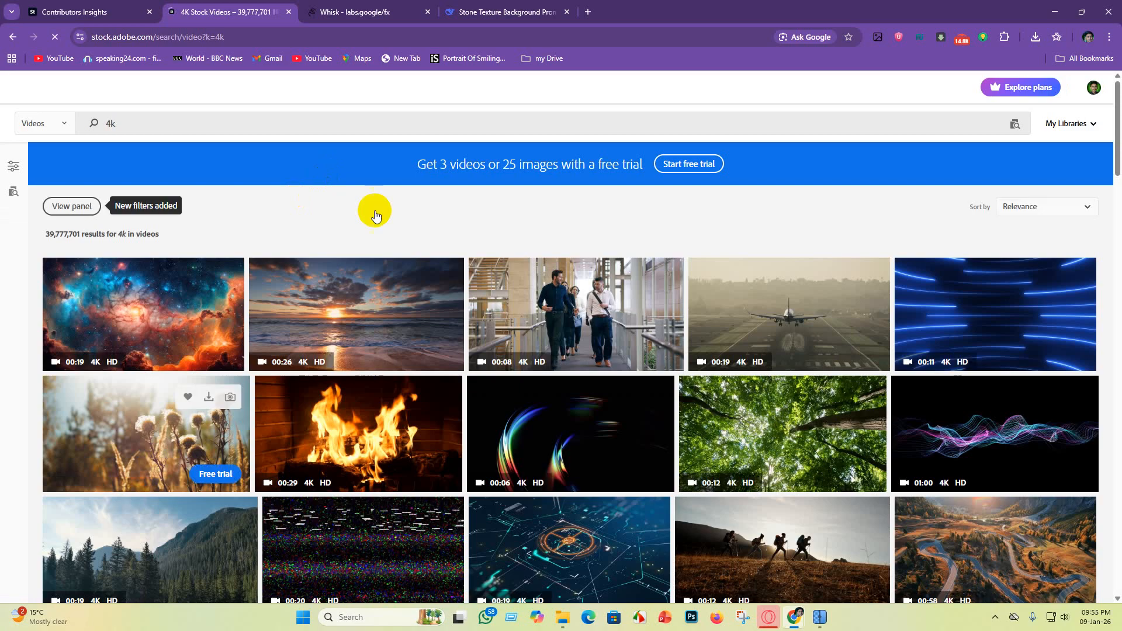
# Step: Browse the 4K video results, open the cozy Christmas fireplace clip and copy its full title
pyautogui.scroll(-6, 333, 374)
pyautogui.scroll(3, 130, 415)
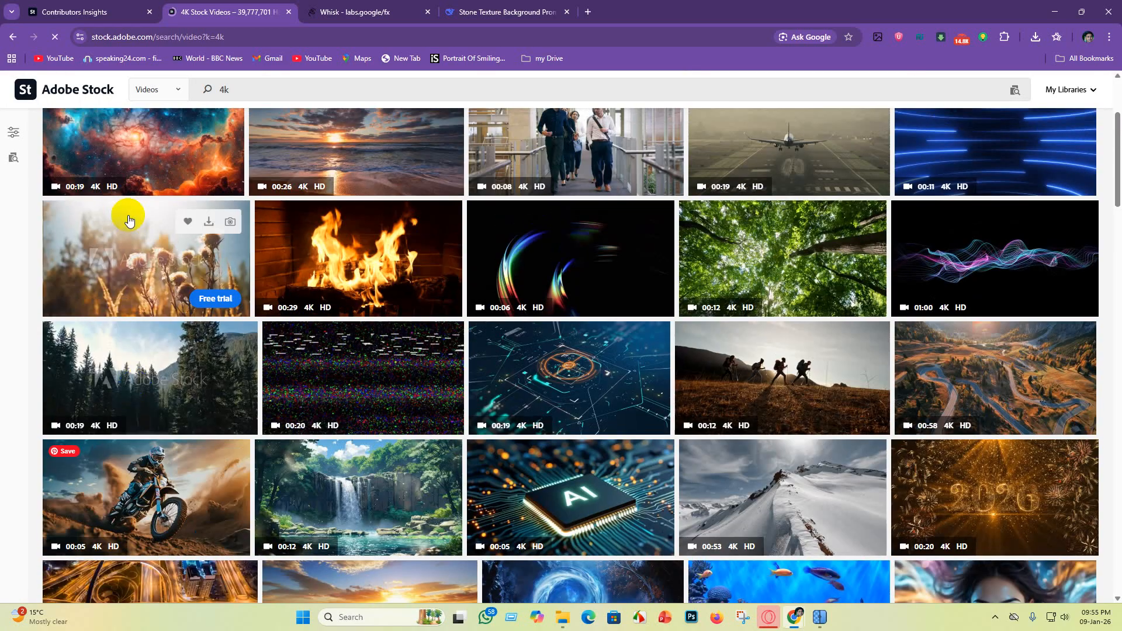
pyautogui.scroll(3, 322, 285)
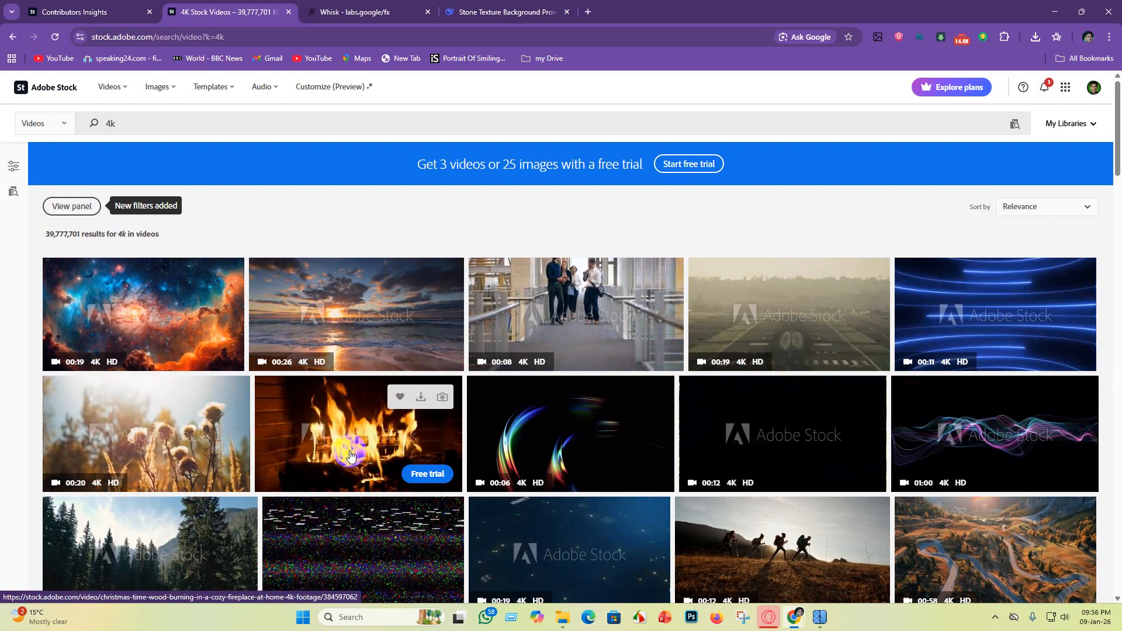
pyautogui.scroll(-4, 355, 455)
pyautogui.scroll(5, 351, 409)
pyautogui.click(417, 433)
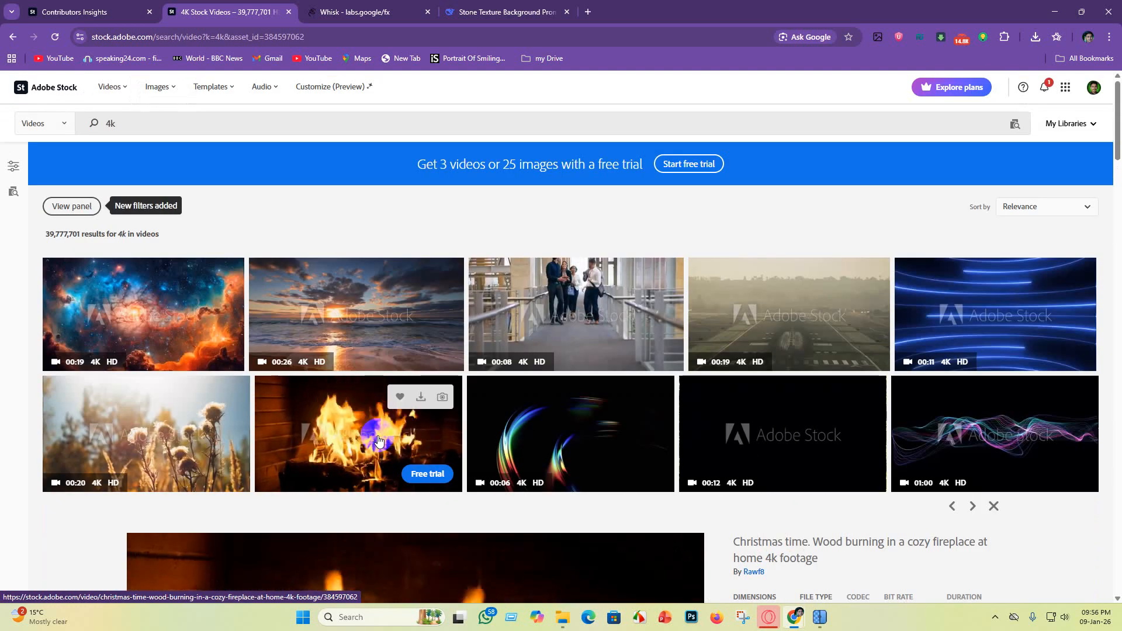
pyautogui.scroll(-5, 472, 479)
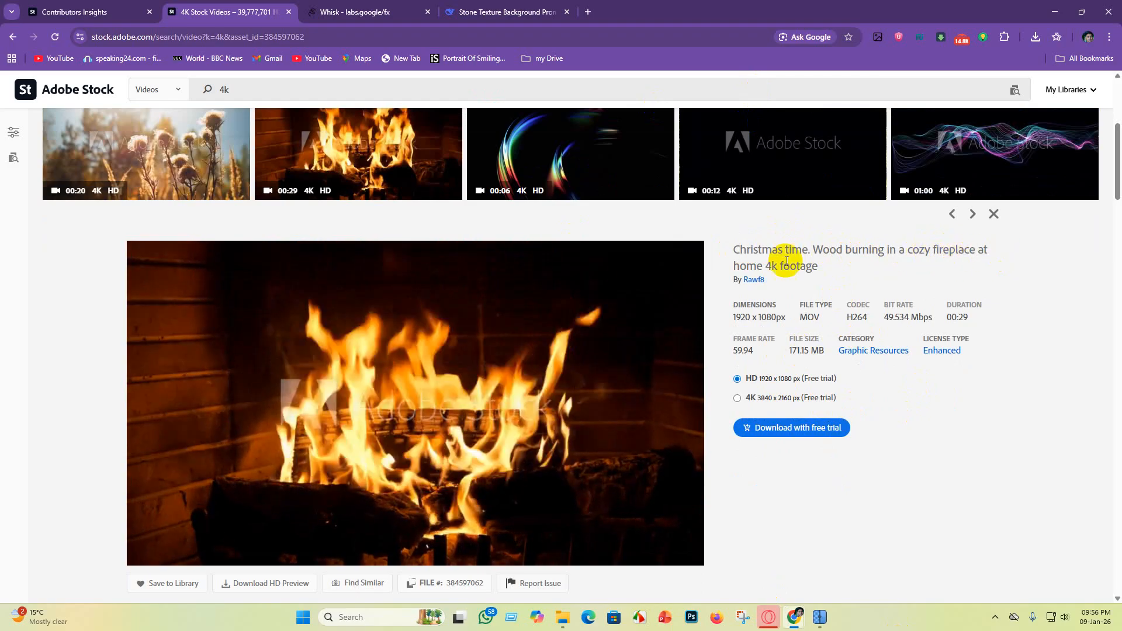
pyautogui.moveTo(721, 250); pyautogui.dragTo(874, 265)
pyautogui.hotkey('ctrl', 'c')
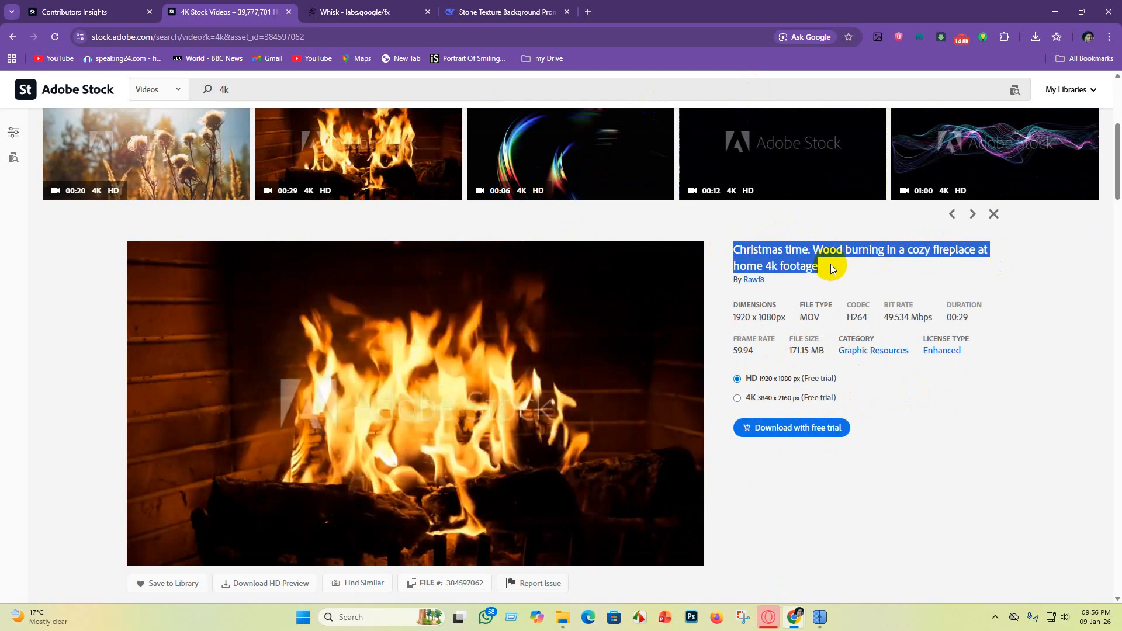
# Step: Unmute the fireplace clip's preview and review its playback and the related material below it
pyautogui.moveTo(465, 398)
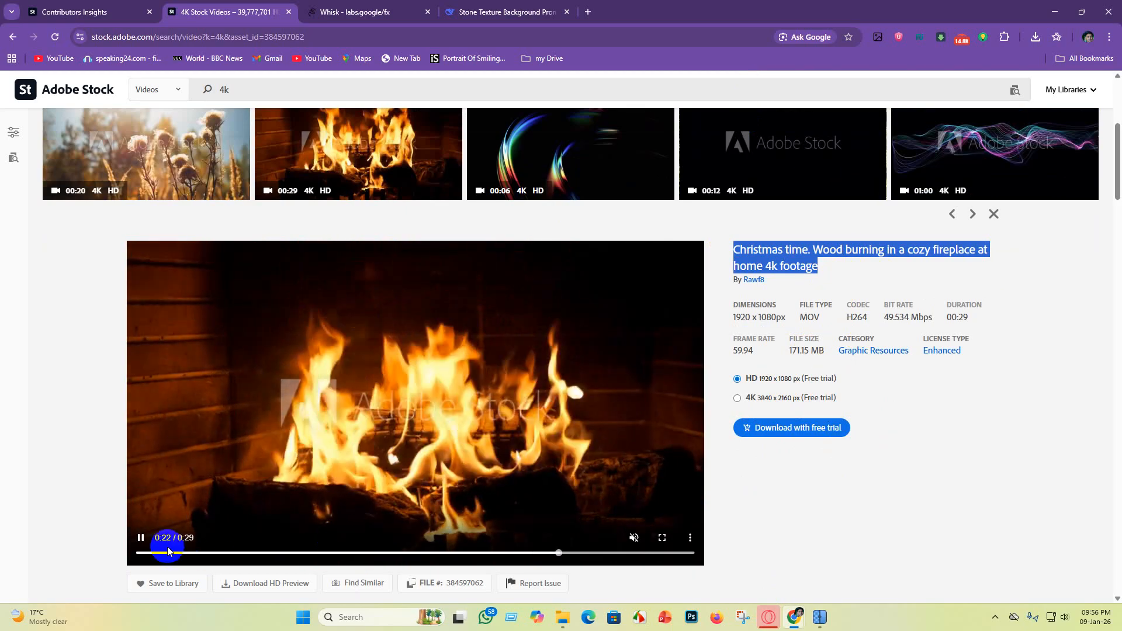
pyautogui.click(633, 537)
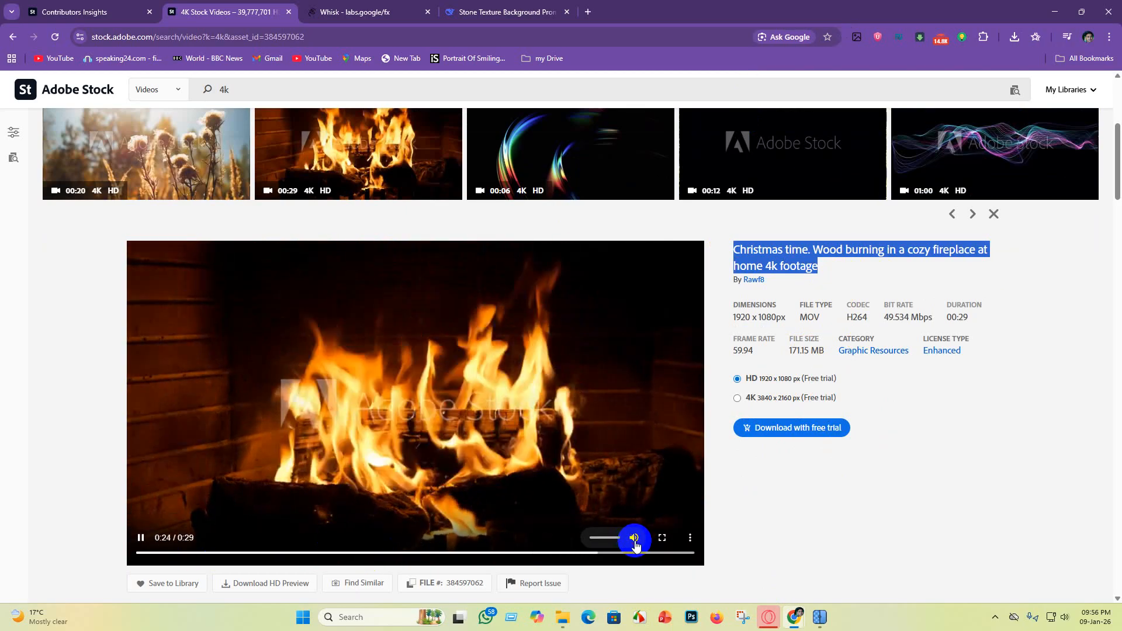
pyautogui.moveTo(621, 554); pyautogui.dragTo(472, 530)
pyautogui.moveTo(574, 530); pyautogui.dragTo(59, 563)
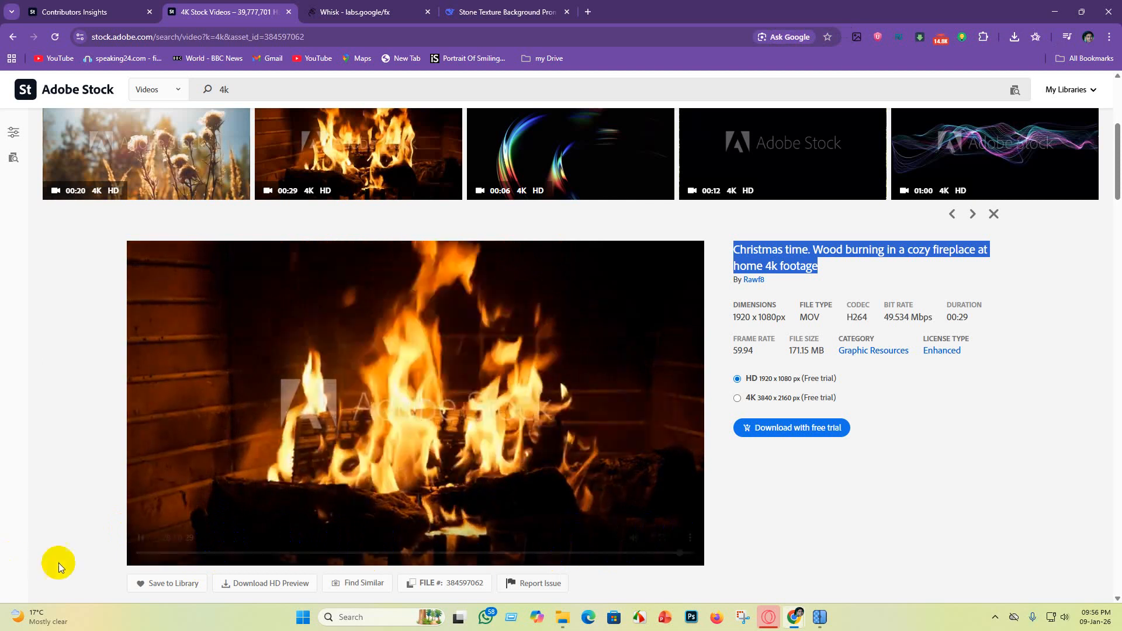
pyautogui.scroll(-3, 433, 419)
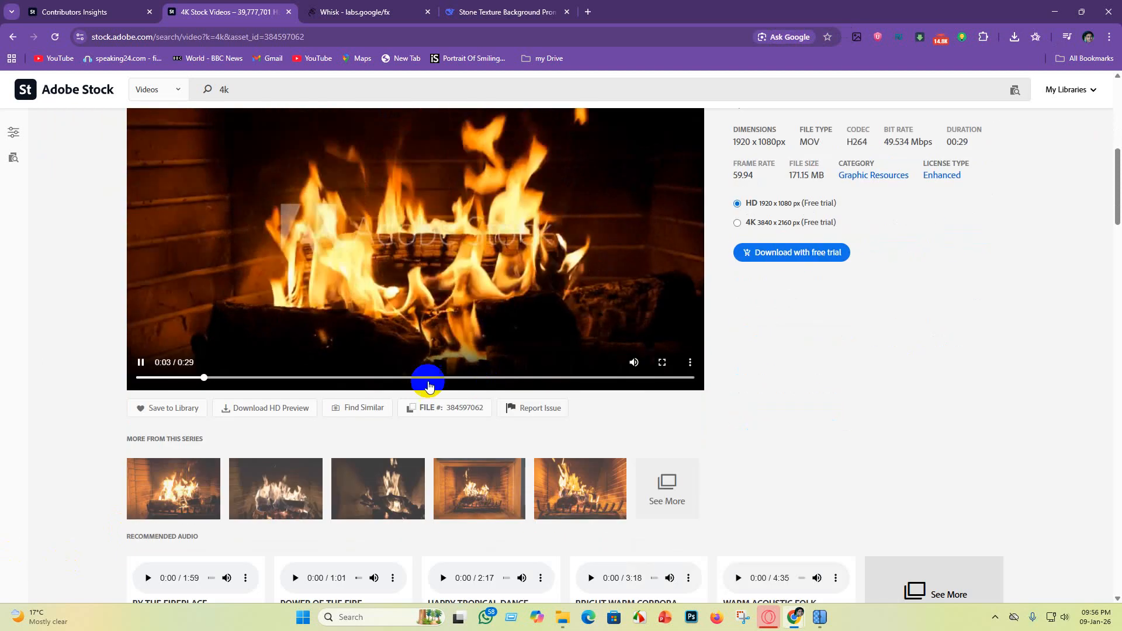
pyautogui.scroll(3, 355, 247)
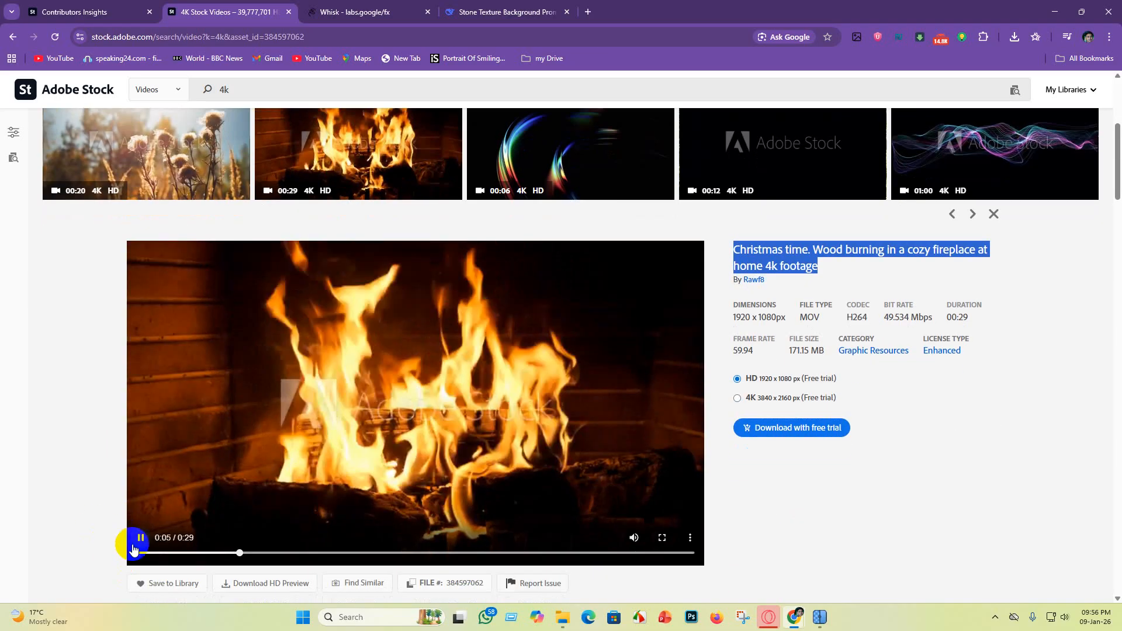
pyautogui.scroll(5, 310, 336)
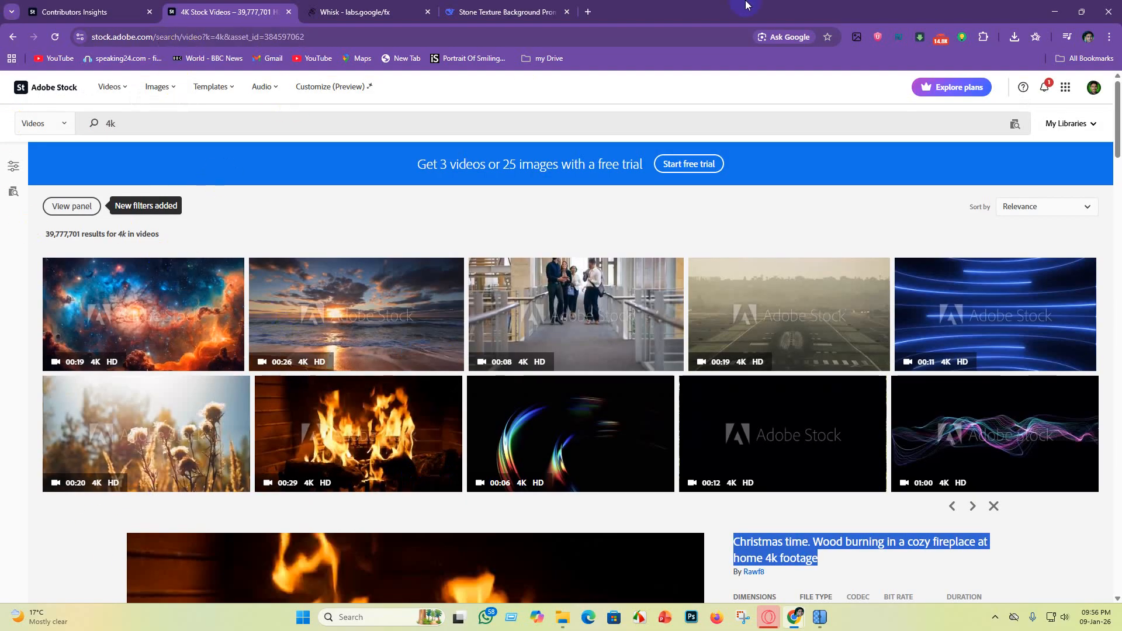
# Step: Switch to Whisk, clear the old teal concrete wall prompt and check the aspect ratio setting
pyautogui.click(376, 16)
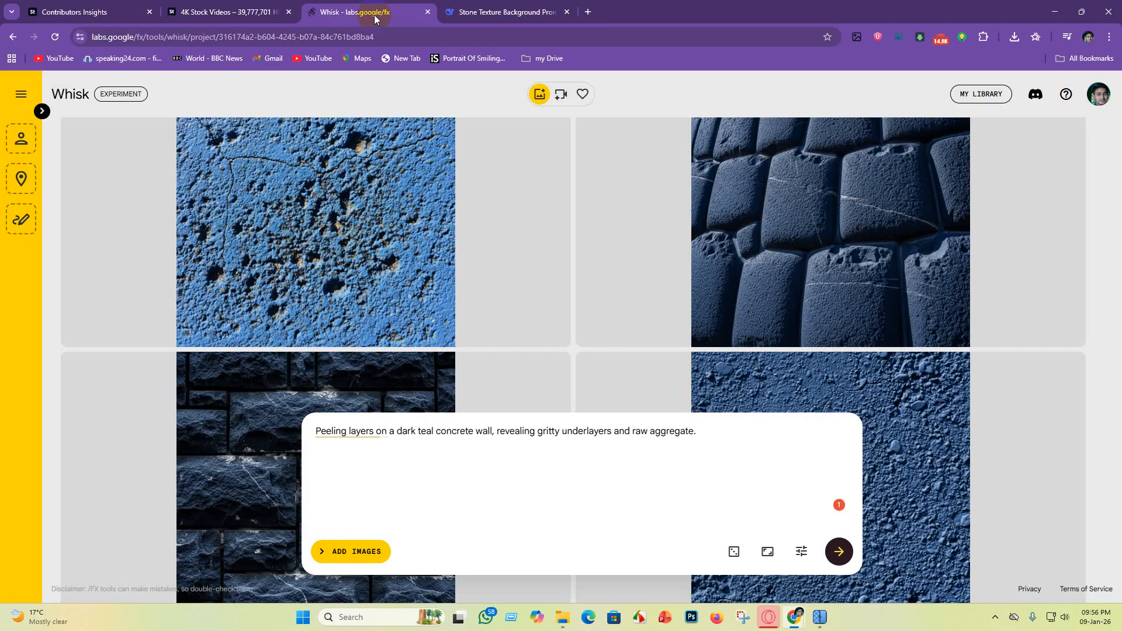
pyautogui.moveTo(688, 450); pyautogui.dragTo(107, 420)
pyautogui.press('BackSpace')
pyautogui.scroll(1, 107, 427)
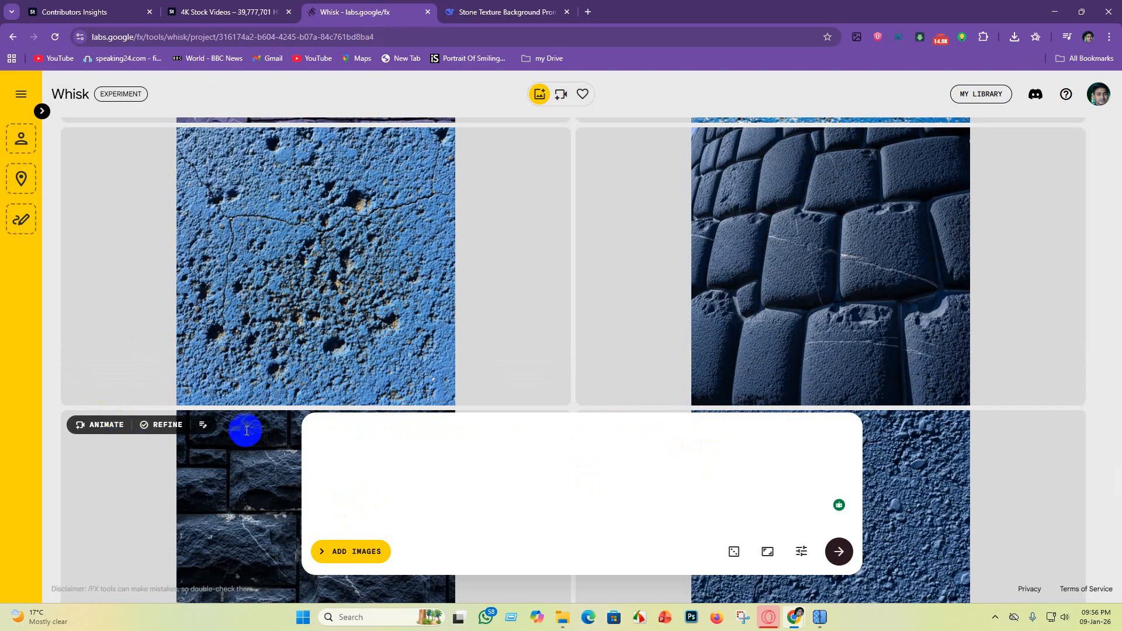
pyautogui.click(767, 552)
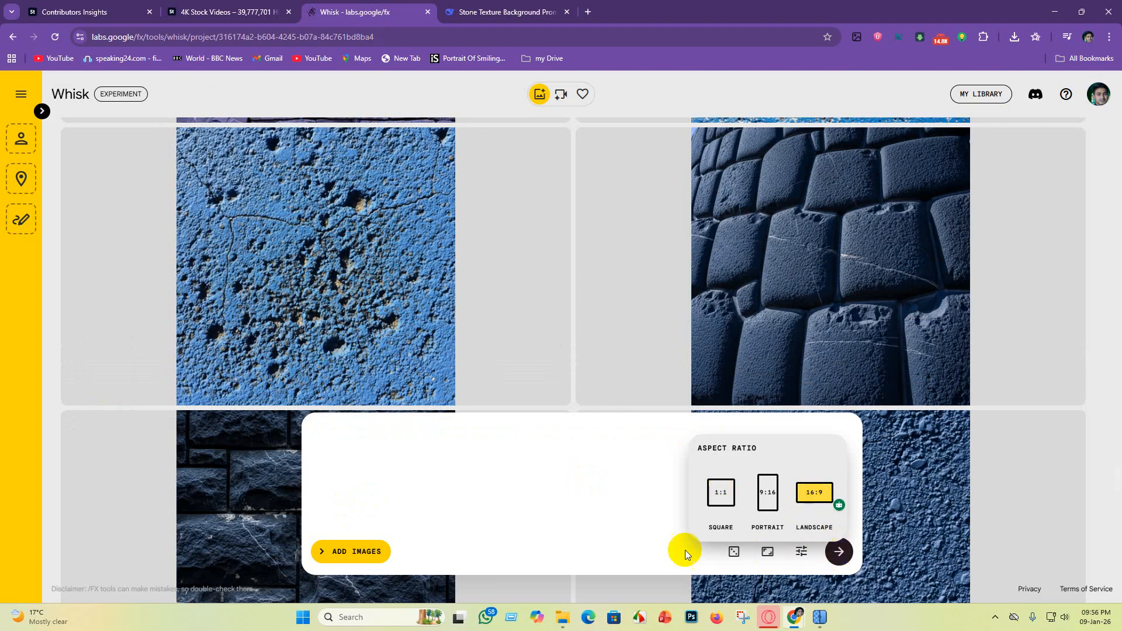
pyautogui.click(357, 449)
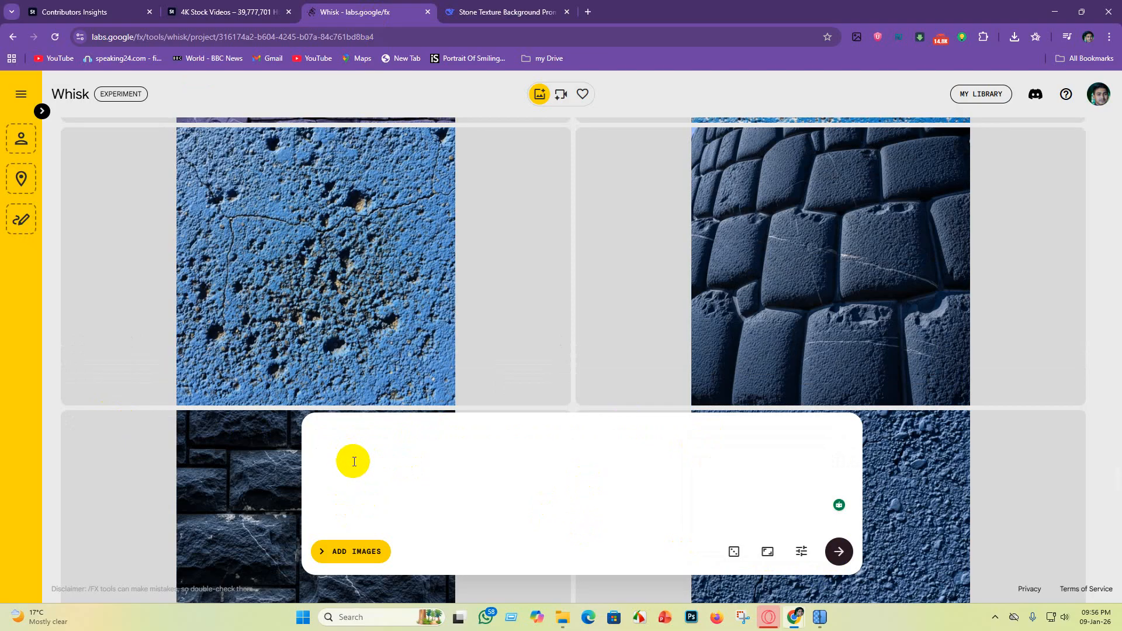
# Step: Ask DeepSeek for 5 different image prompts based on the copied Christmas fireplace title
pyautogui.click(490, 11)
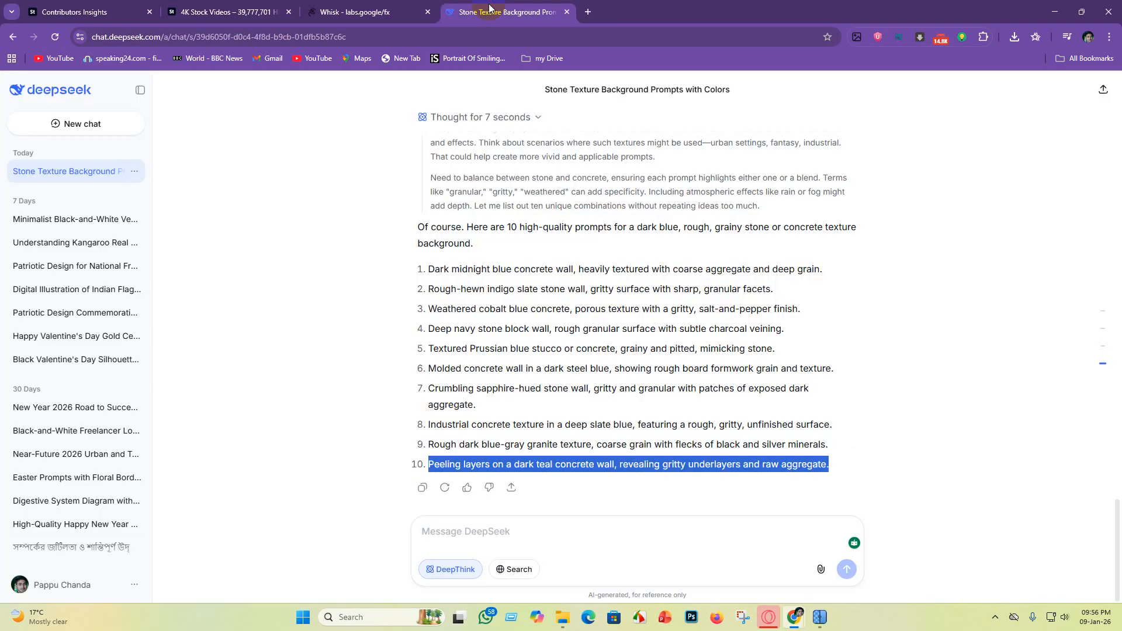
pyautogui.click(478, 536)
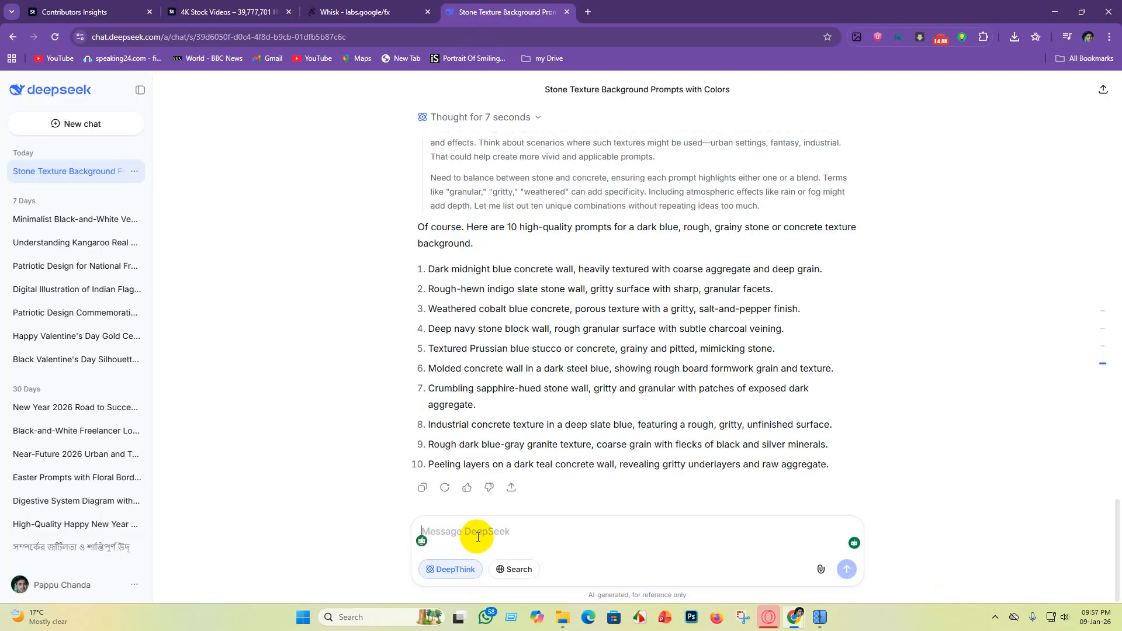
pyautogui.hotkey('ctrl', 'v')
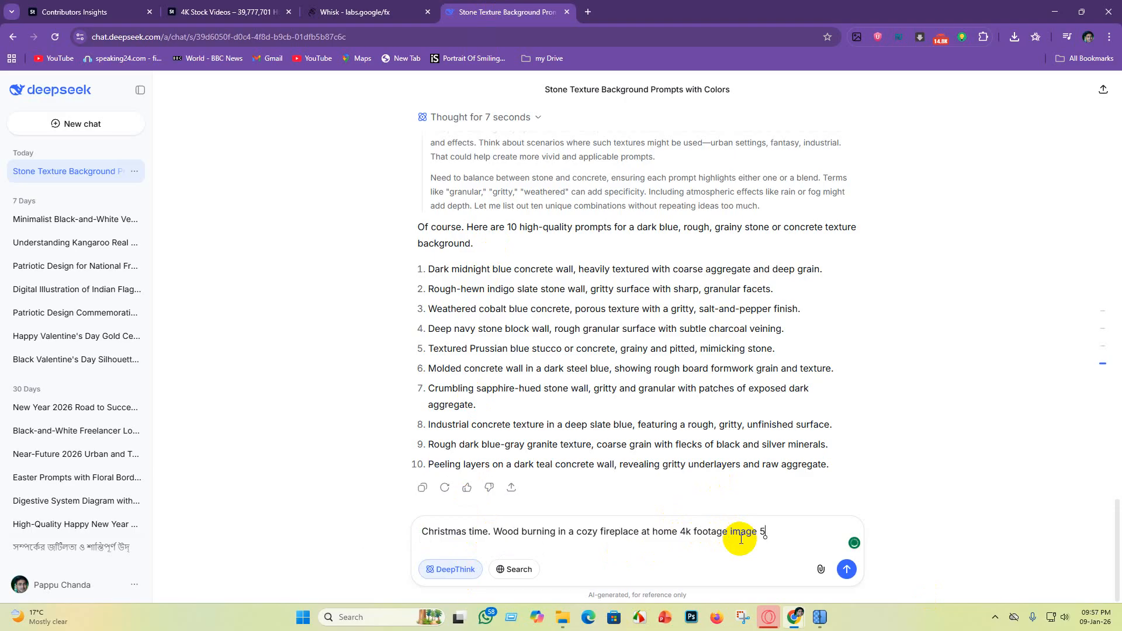
pyautogui.press('Return')
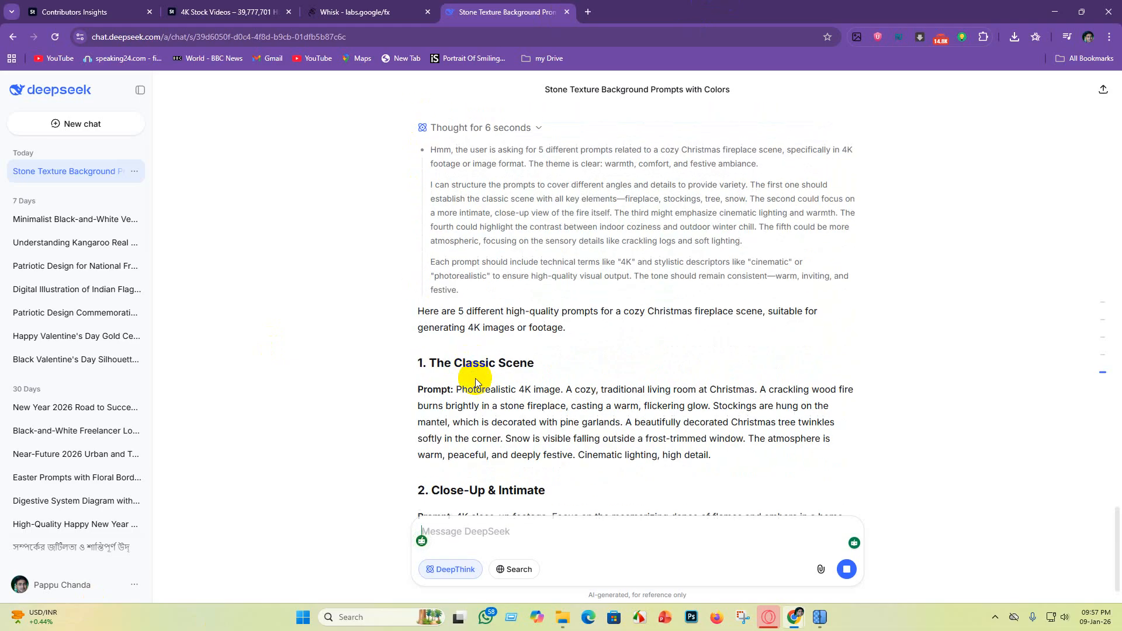
# Step: Copy DeepSeek's "The Classic Scene" prompt into Whisk and generate the image
pyautogui.moveTo(455, 390); pyautogui.dragTo(752, 461)
pyautogui.hotkey('ctrl', 'c')
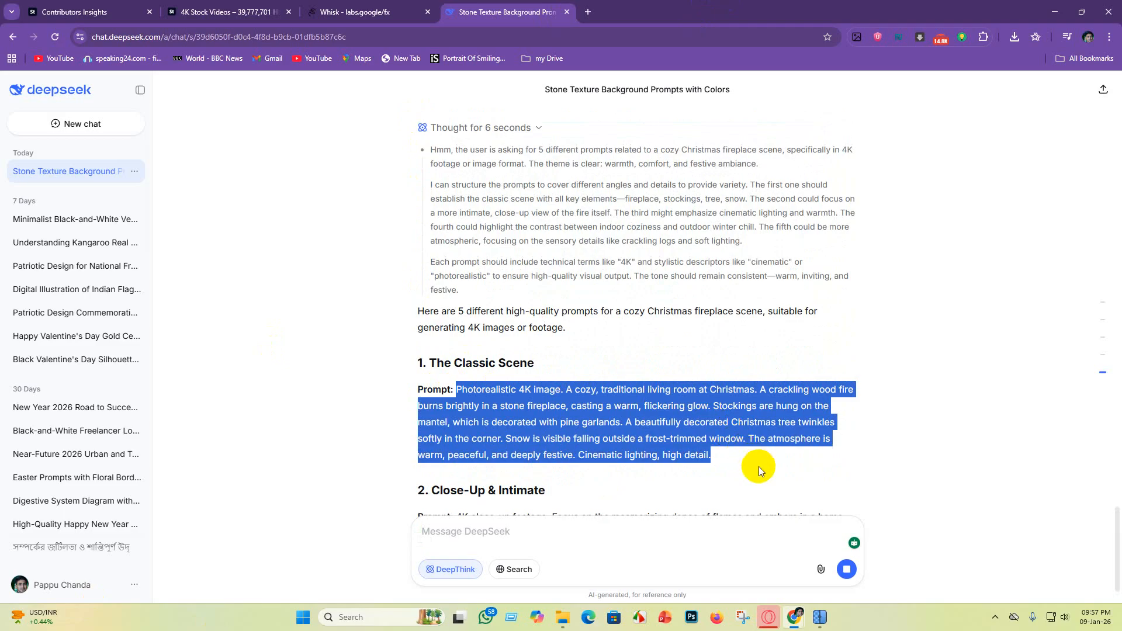
pyautogui.click(337, 16)
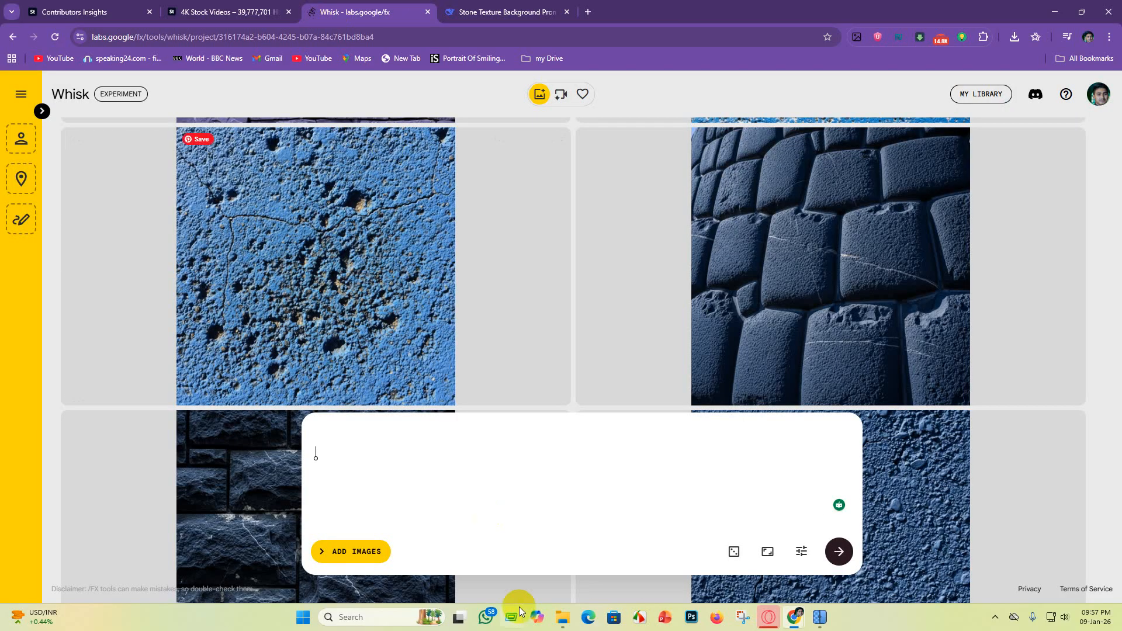
pyautogui.click(345, 440)
pyautogui.hotkey('ctrl', 'v')
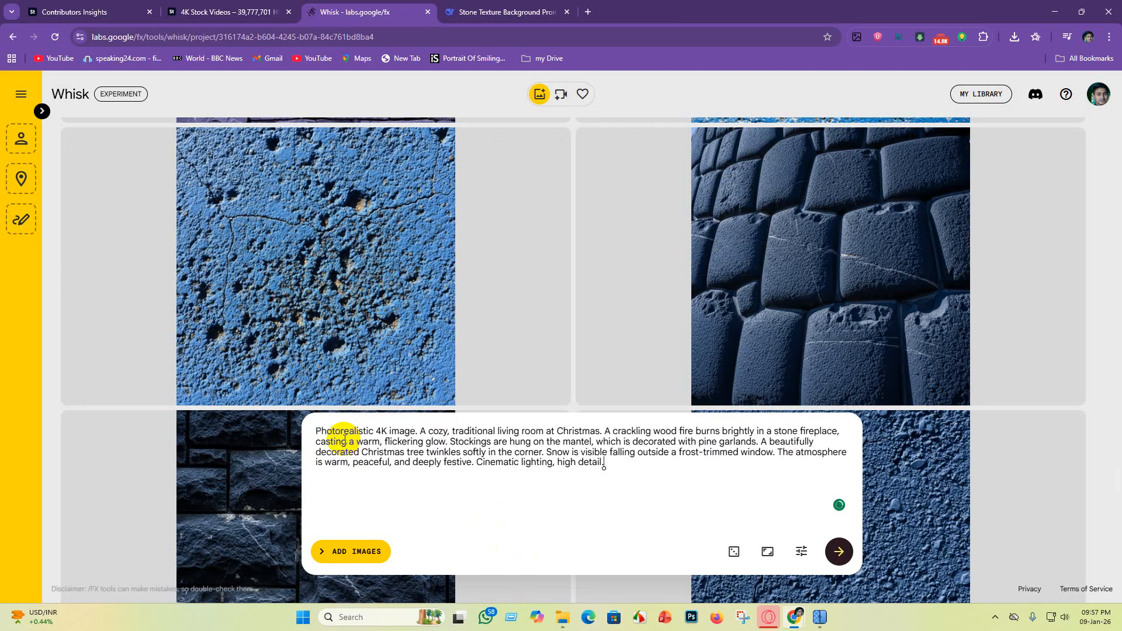
pyautogui.press('Return')
# Step: Replace the Whisk prompt with DeepSeek's "Close-Up & Intimate" prompt and generate the image
pyautogui.click(468, 10)
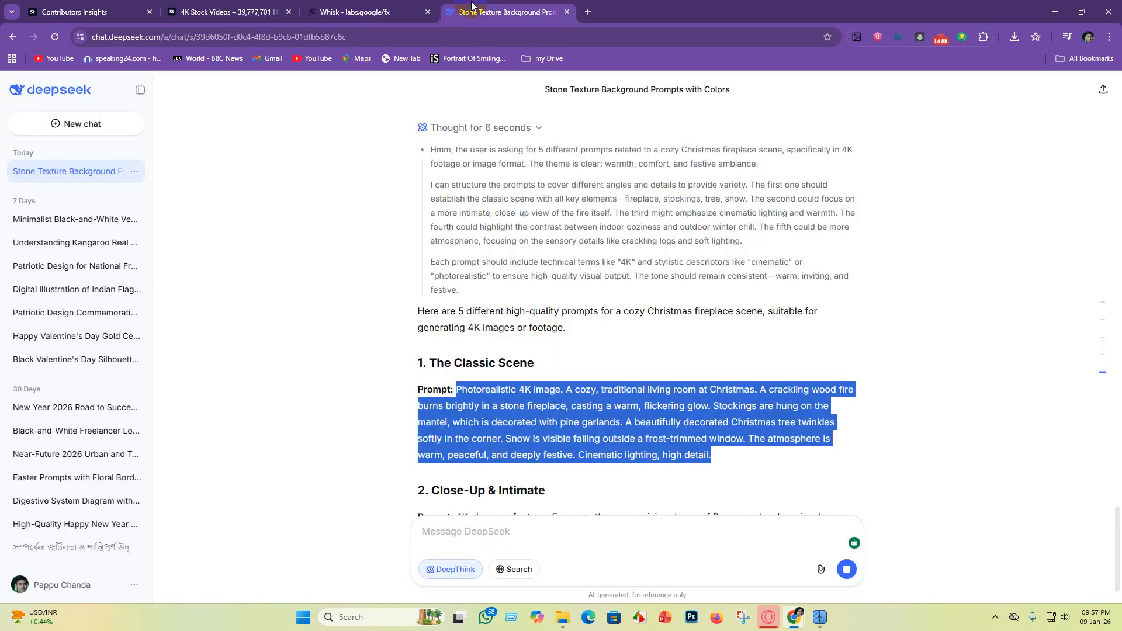
pyautogui.scroll(-3, 523, 396)
pyautogui.moveTo(453, 340); pyautogui.dragTo(767, 392)
pyautogui.hotkey('ctrl', 'c')
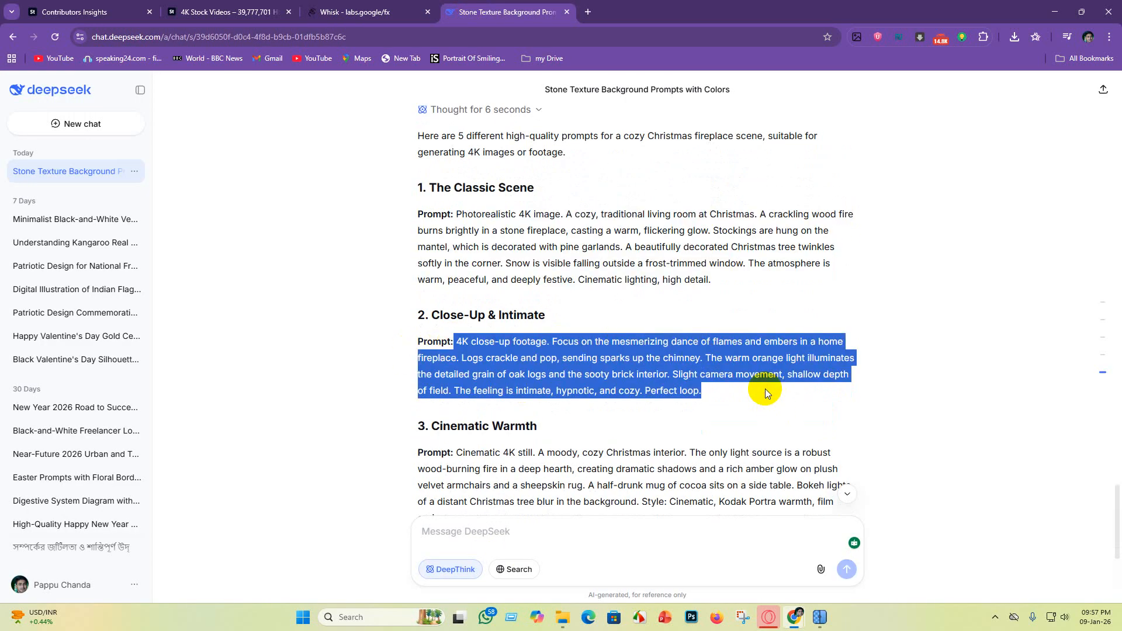
pyautogui.click(363, 5)
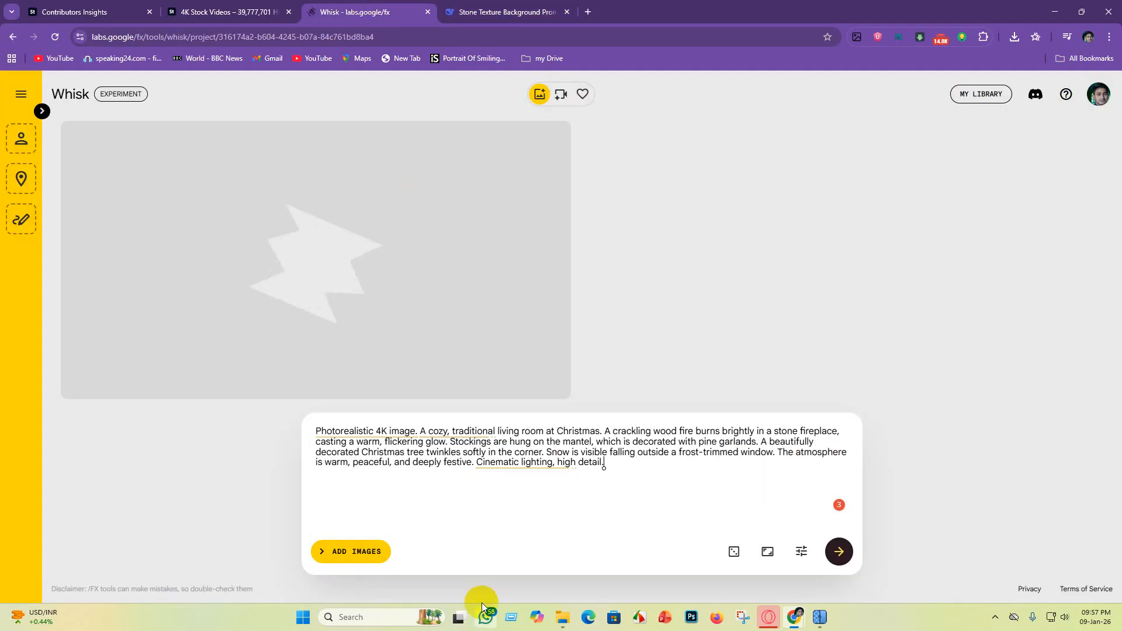
pyautogui.moveTo(616, 473); pyautogui.dragTo(16, 439)
pyautogui.press('BackSpace')
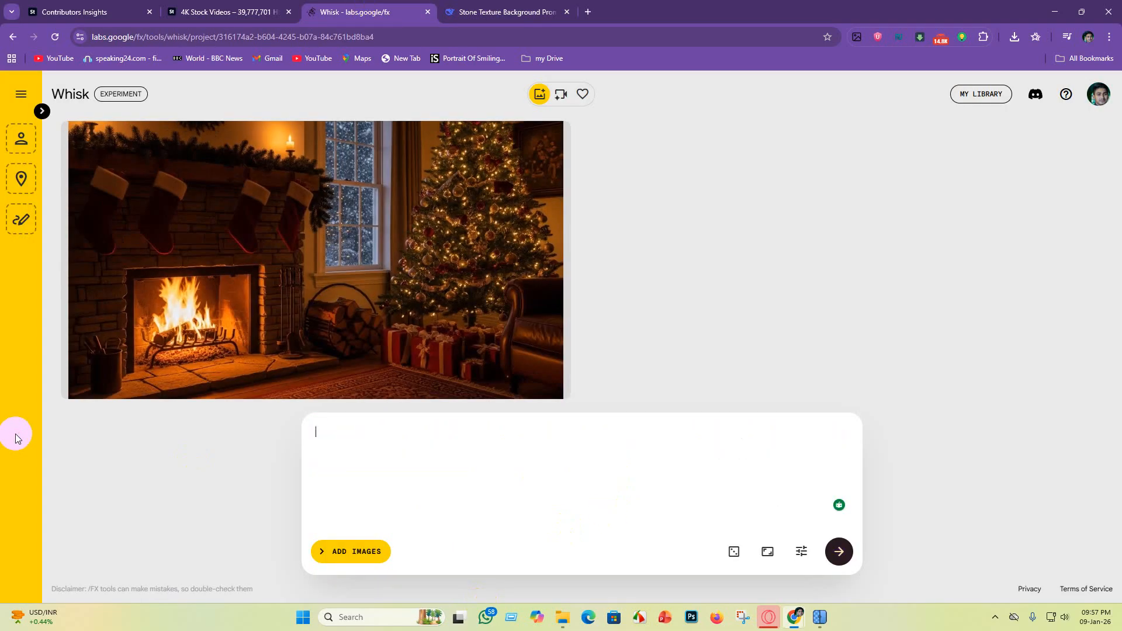
pyautogui.hotkey('ctrl', 'v')
pyautogui.press('Return')
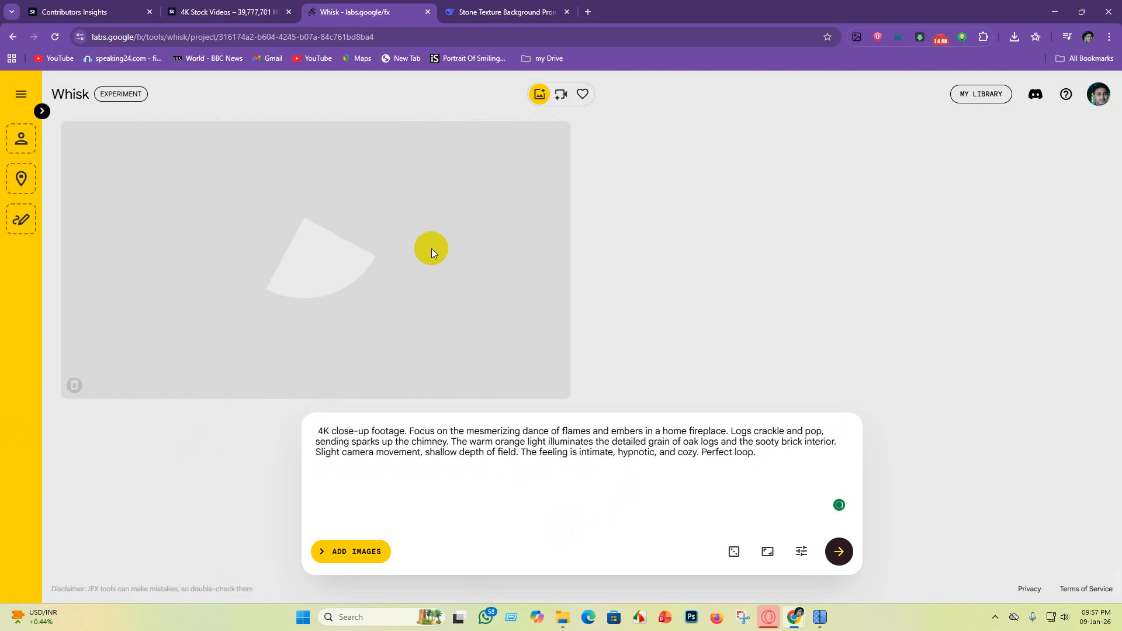
# Step: Copy DeepSeek's "Cinematic Warmth" prompt, replace the close-up footage prompt in Whisk with it and generate the image
pyautogui.click(526, 5)
pyautogui.scroll(-3, 505, 317)
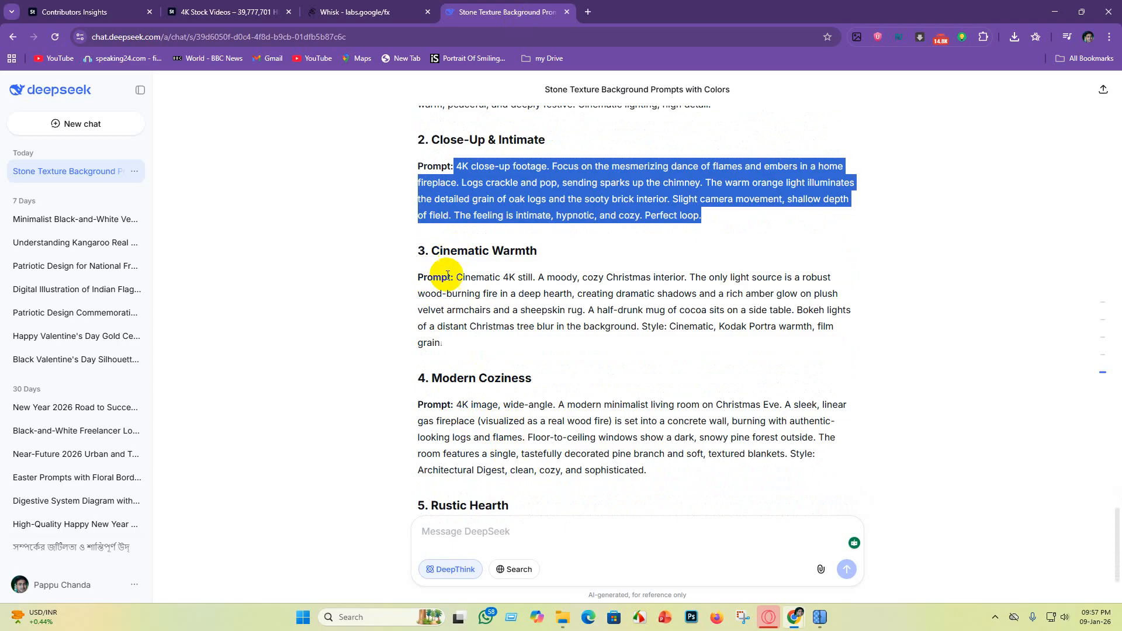
pyautogui.moveTo(457, 281); pyautogui.dragTo(790, 328)
pyautogui.hotkey('ctrl', 'c')
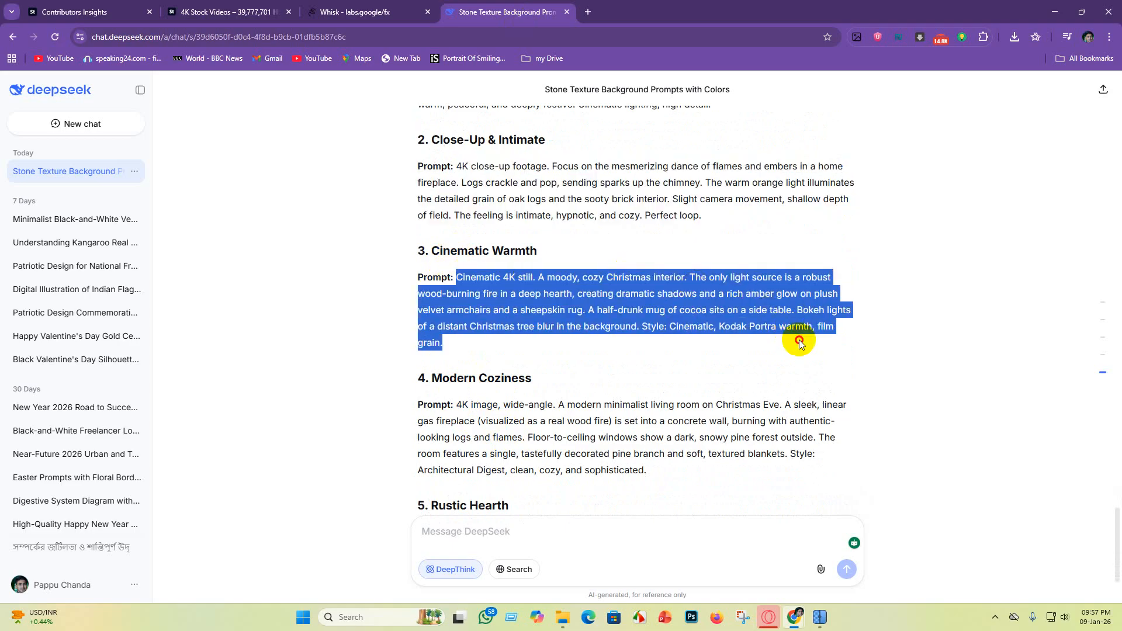
pyautogui.click(384, 14)
pyautogui.moveTo(791, 470); pyautogui.dragTo(338, 453)
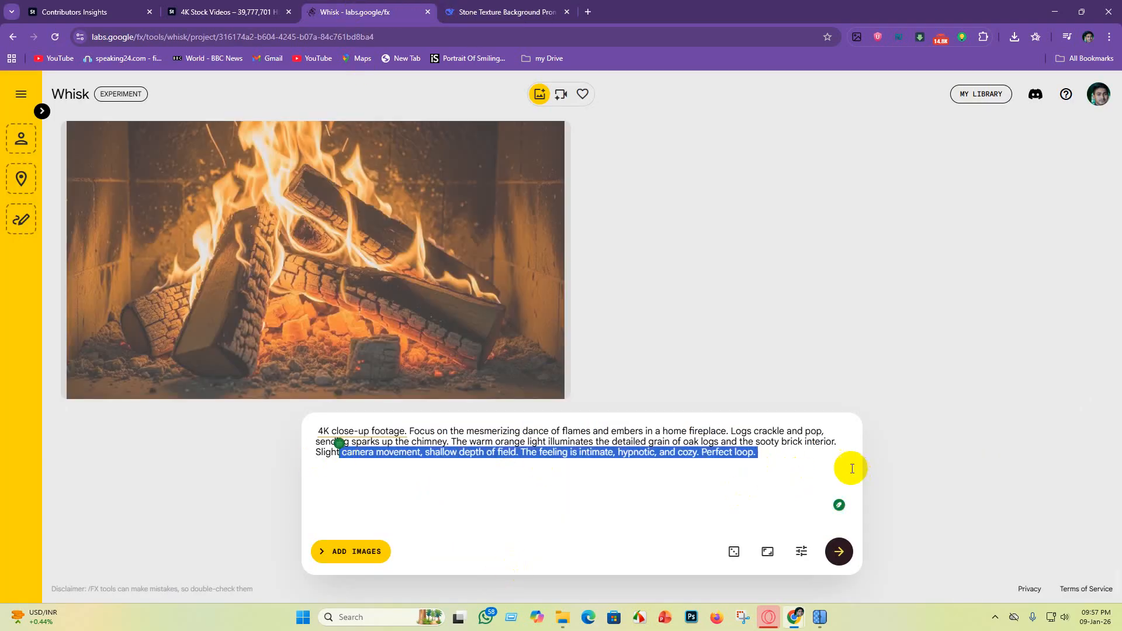
pyautogui.click(752, 452)
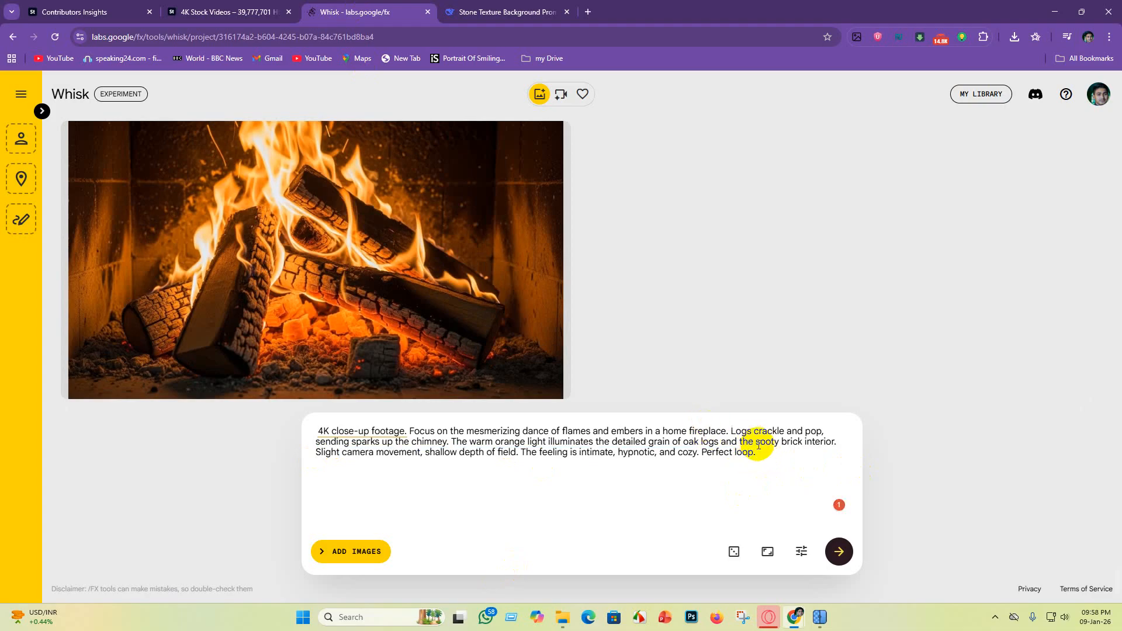
pyautogui.moveTo(764, 461); pyautogui.dragTo(119, 412)
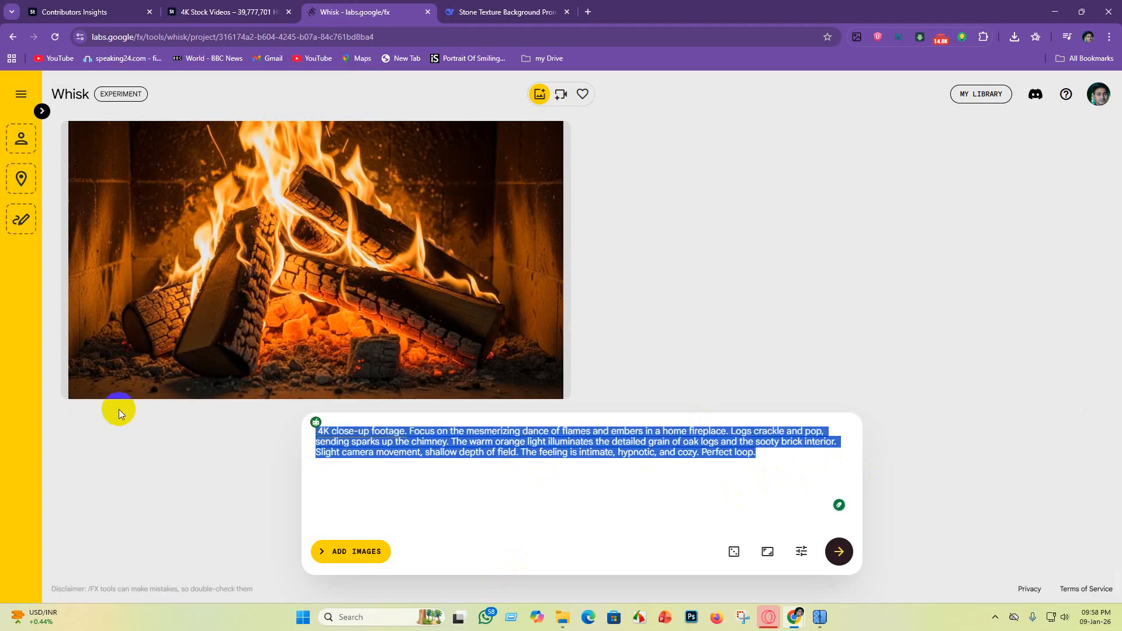
pyautogui.press('BackSpace')
pyautogui.hotkey('ctrl', 'v')
pyautogui.press('Return')
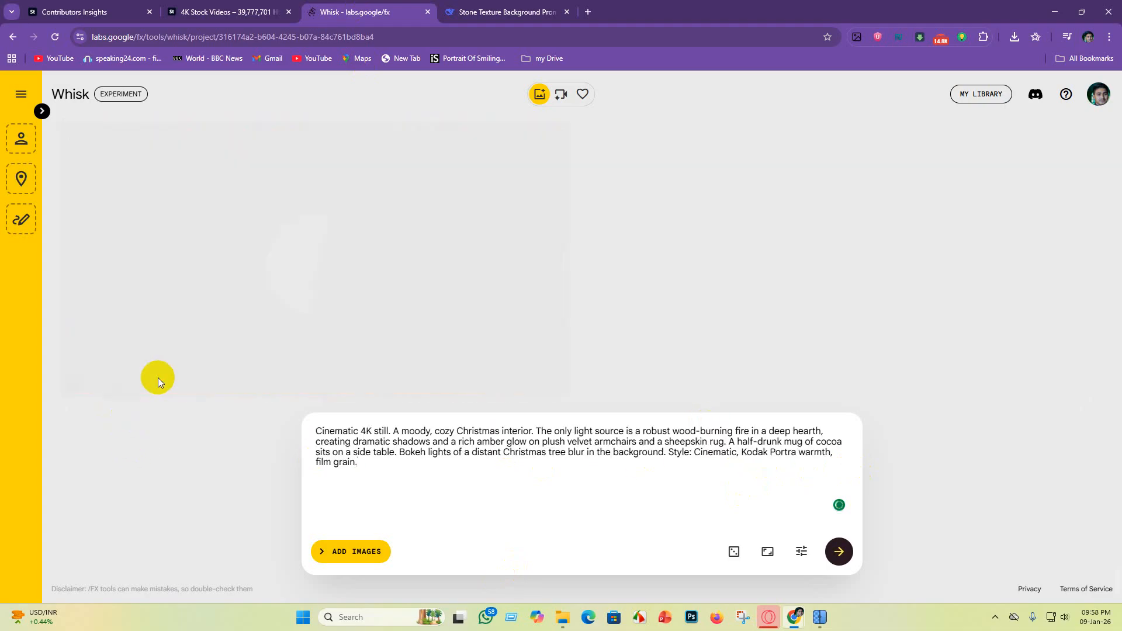
# Step: Copy DeepSeek's "Modern Coziness" prompt, replace the cinematic still prompt in Whisk with it and generate the image
pyautogui.click(483, 12)
pyautogui.scroll(-1, 400, 385)
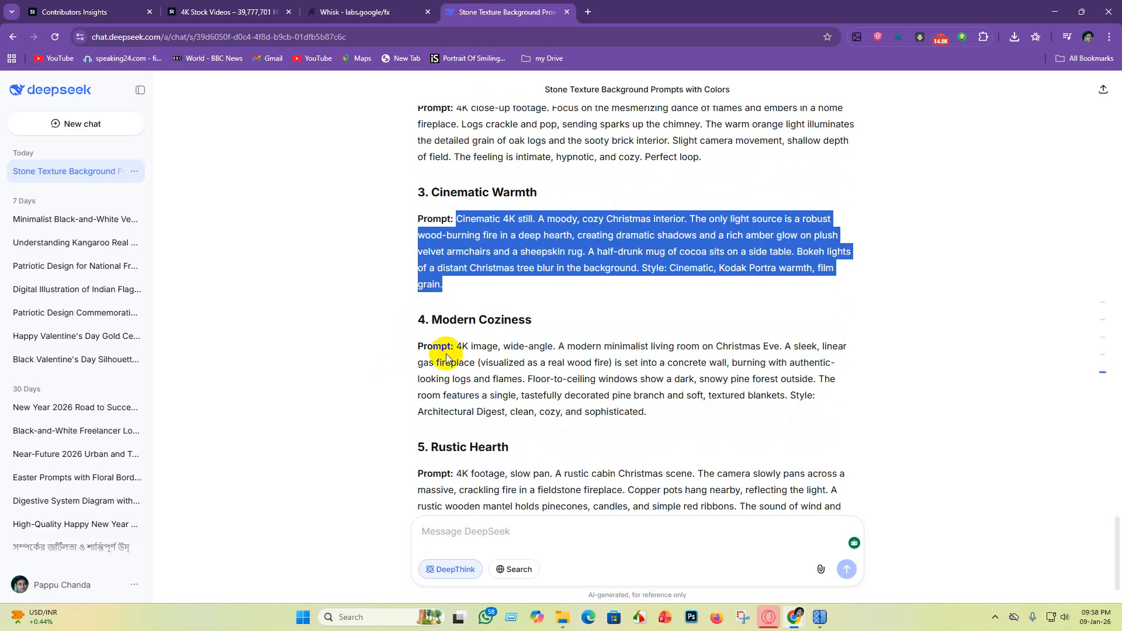
pyautogui.moveTo(453, 348); pyautogui.dragTo(713, 415)
pyautogui.hotkey('ctrl', 'c')
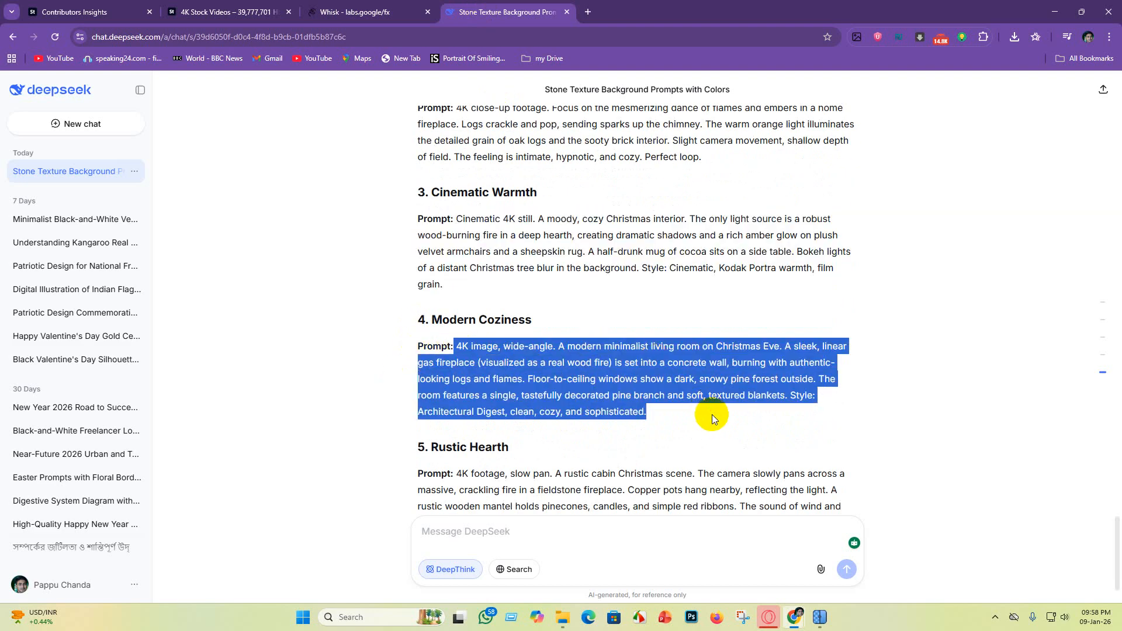
pyautogui.click(379, 12)
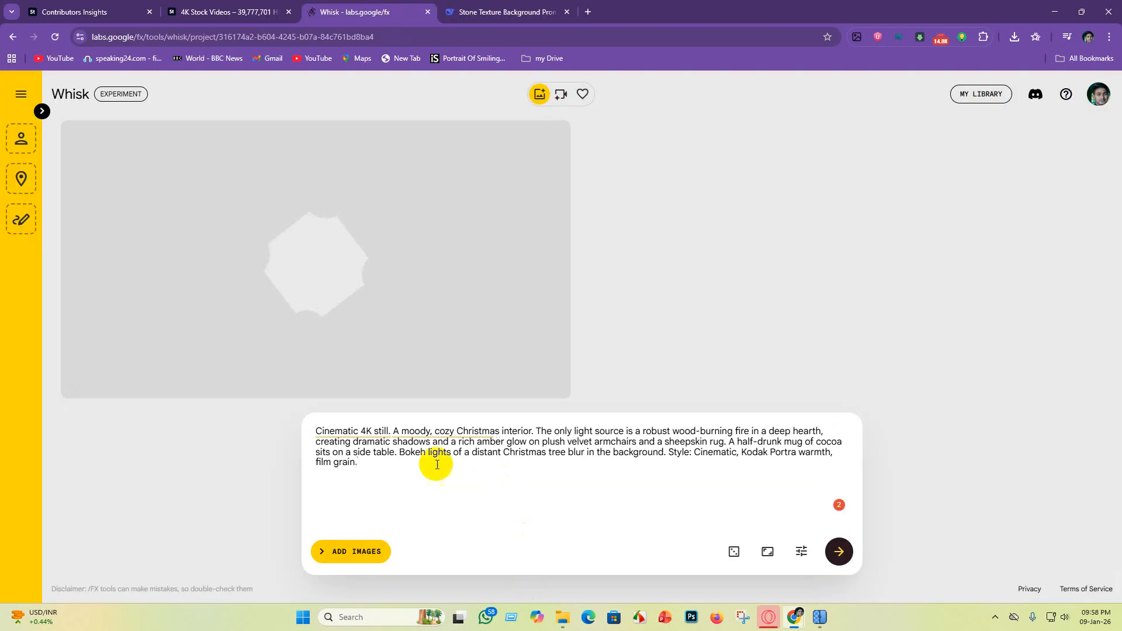
pyautogui.moveTo(437, 464); pyautogui.dragTo(25, 368)
pyautogui.press('BackSpace')
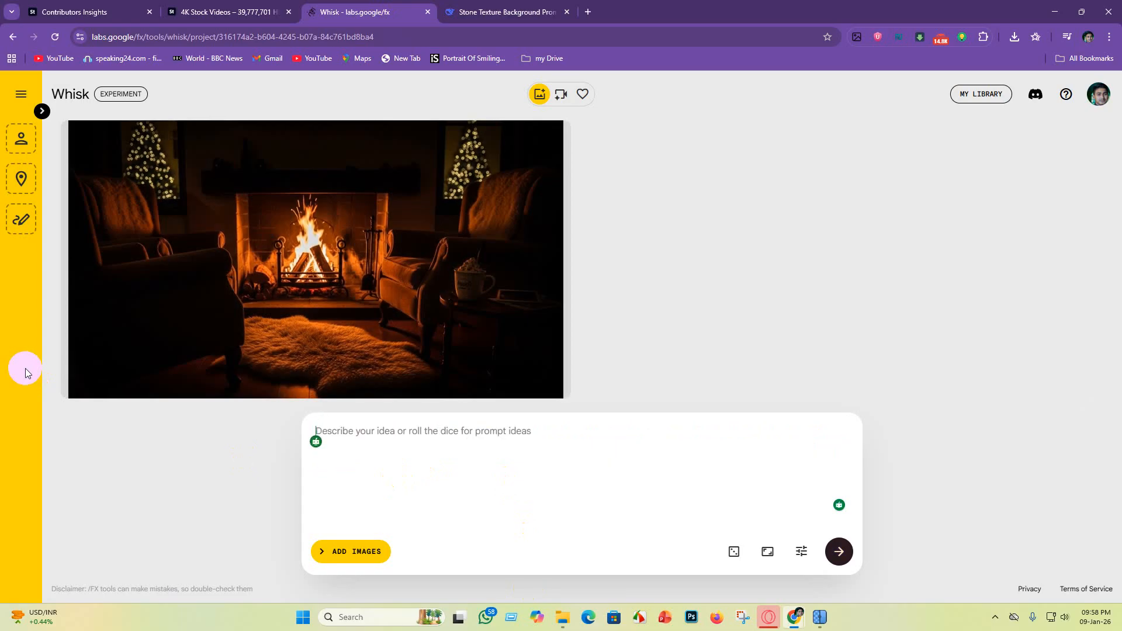
pyautogui.hotkey('ctrl', 'v')
pyautogui.press('Return')
# Step: Copy DeepSeek's "Rustic Hearth" prompt, replace the modern living room prompt in Whisk with it and generate the image
pyautogui.click(504, 11)
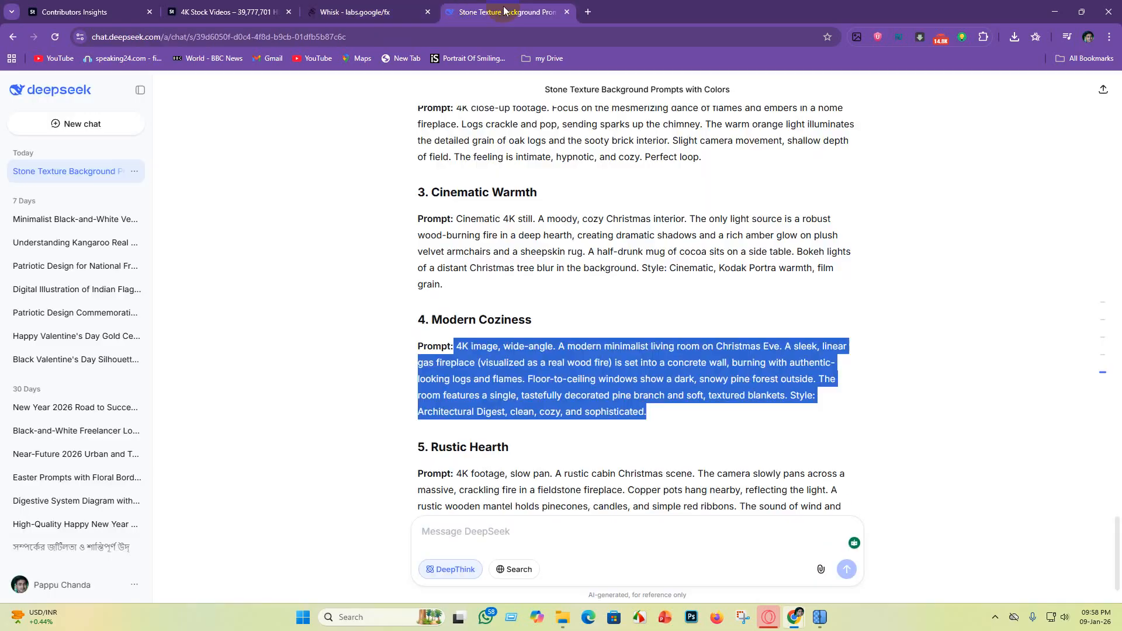
pyautogui.scroll(-2, 513, 401)
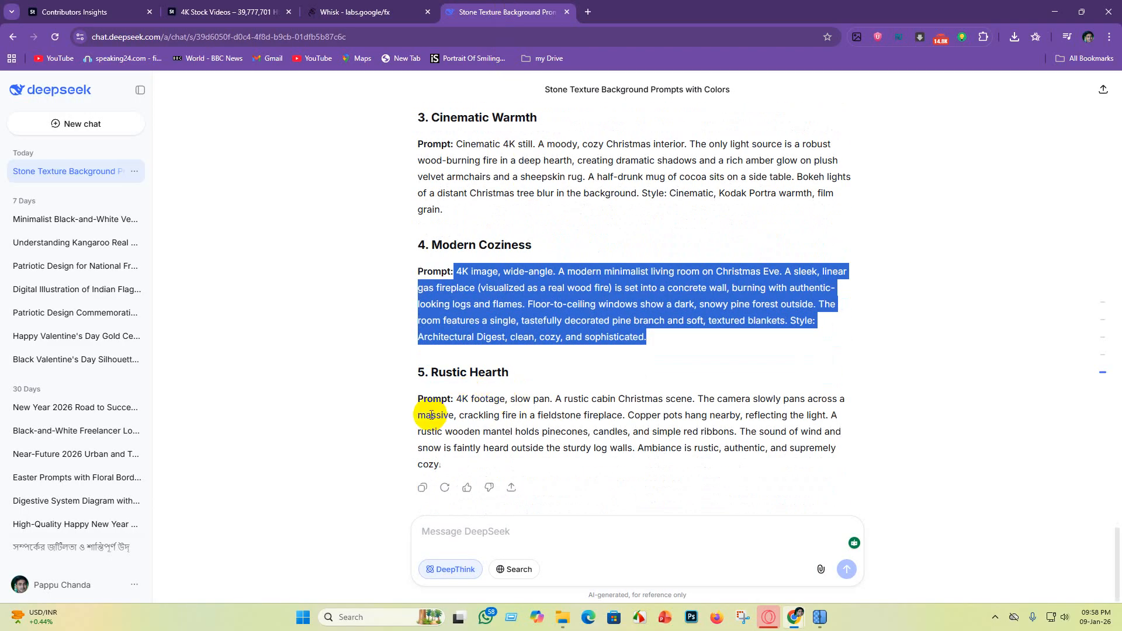
pyautogui.moveTo(452, 398); pyautogui.dragTo(719, 470)
pyautogui.hotkey('ctrl', 'c')
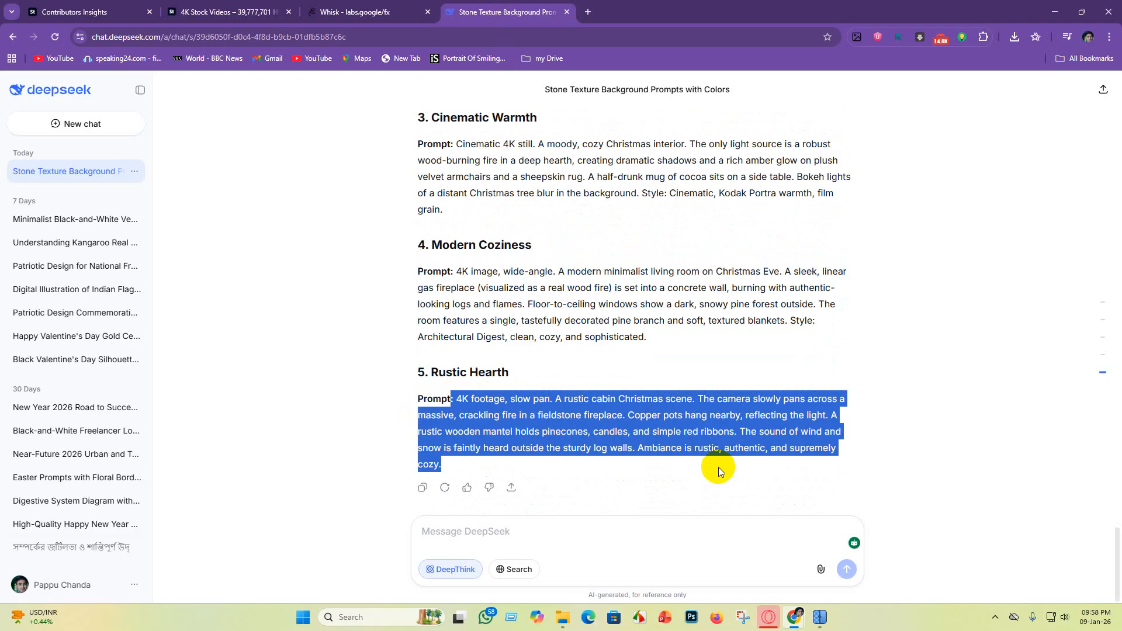
pyautogui.click(363, 11)
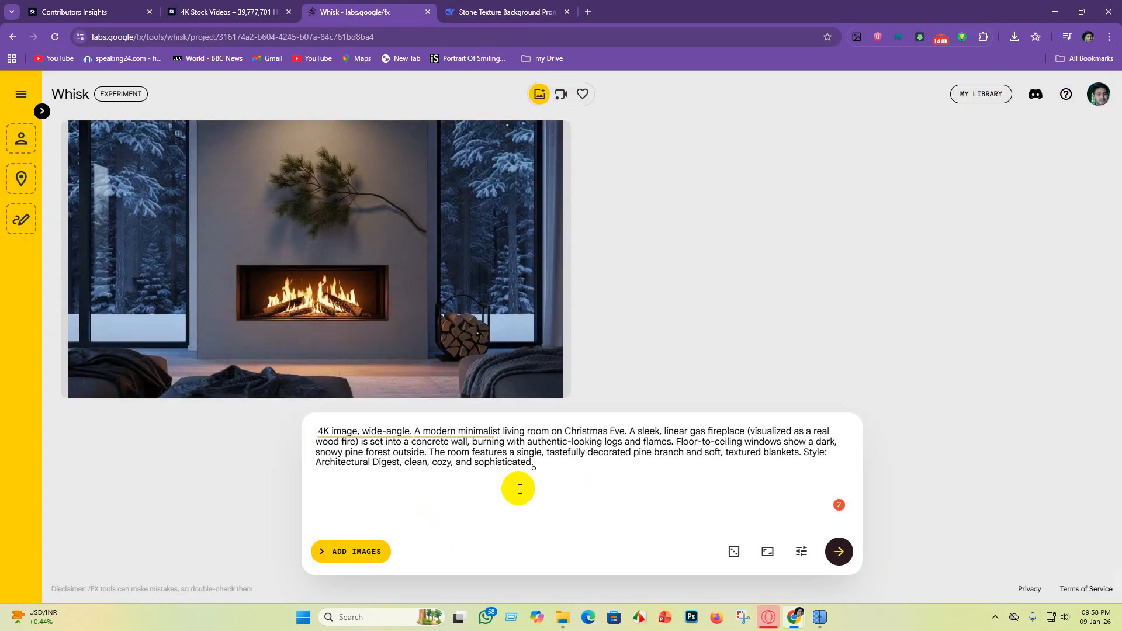
pyautogui.hotkey('ctrl', 'a')
pyautogui.press('BackSpace')
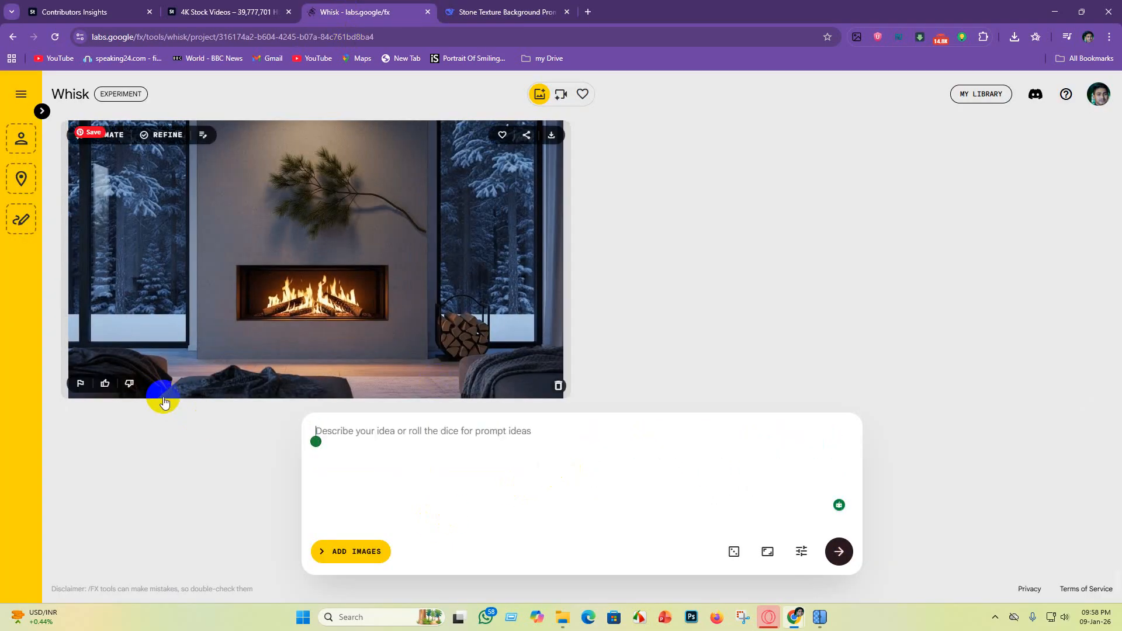
pyautogui.hotkey('ctrl', 'v')
pyautogui.press('Return')
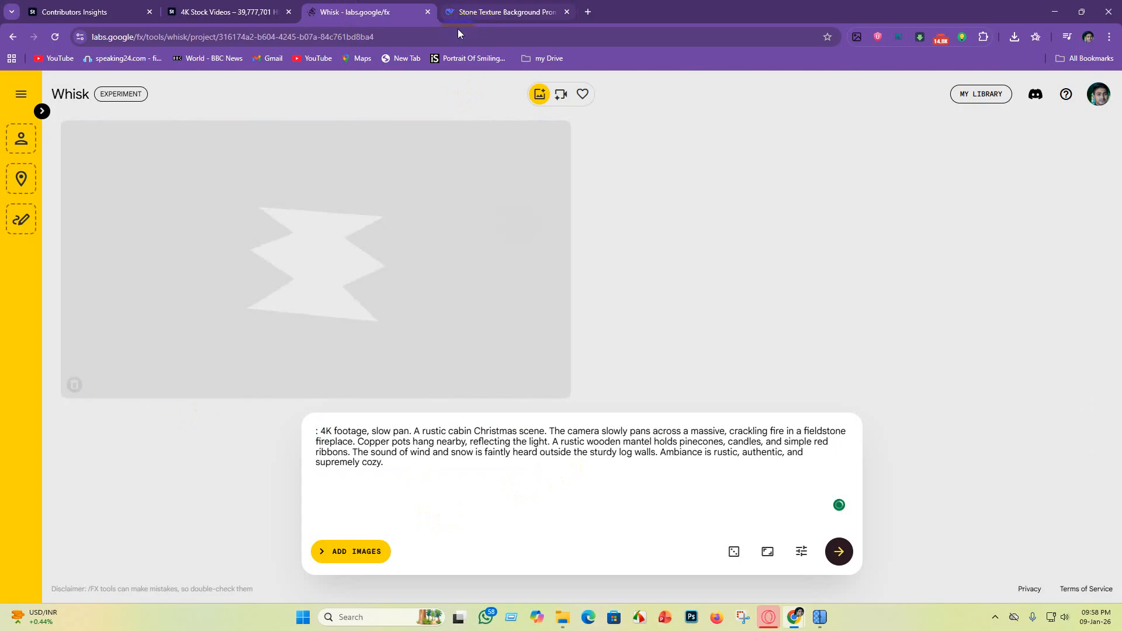
pyautogui.click(521, 6)
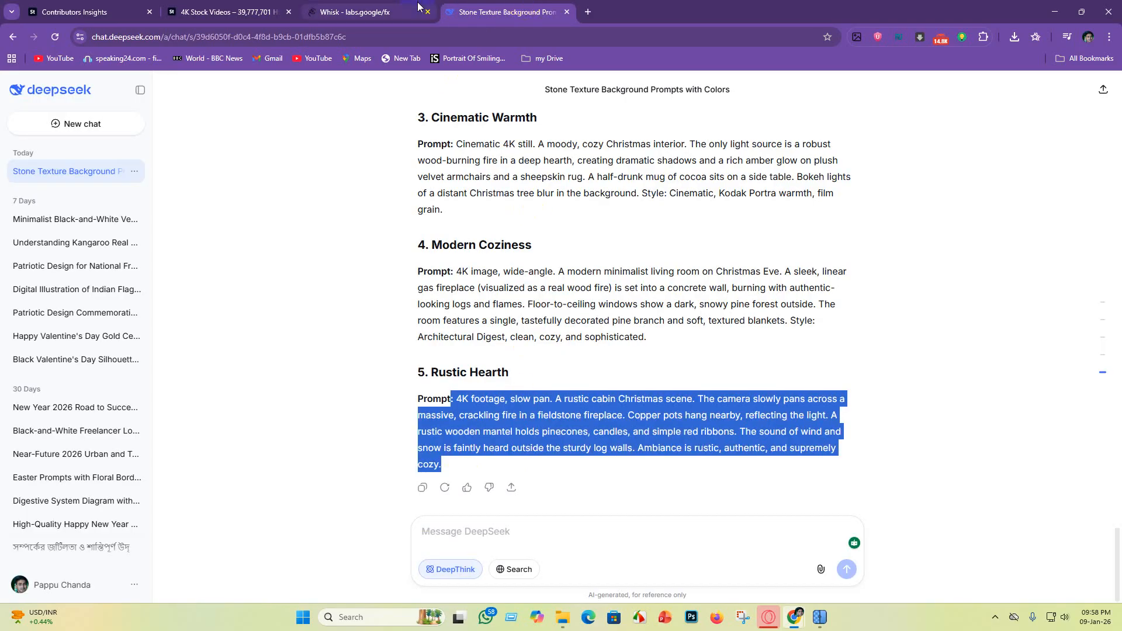
pyautogui.click(364, 11)
pyautogui.click(269, 9)
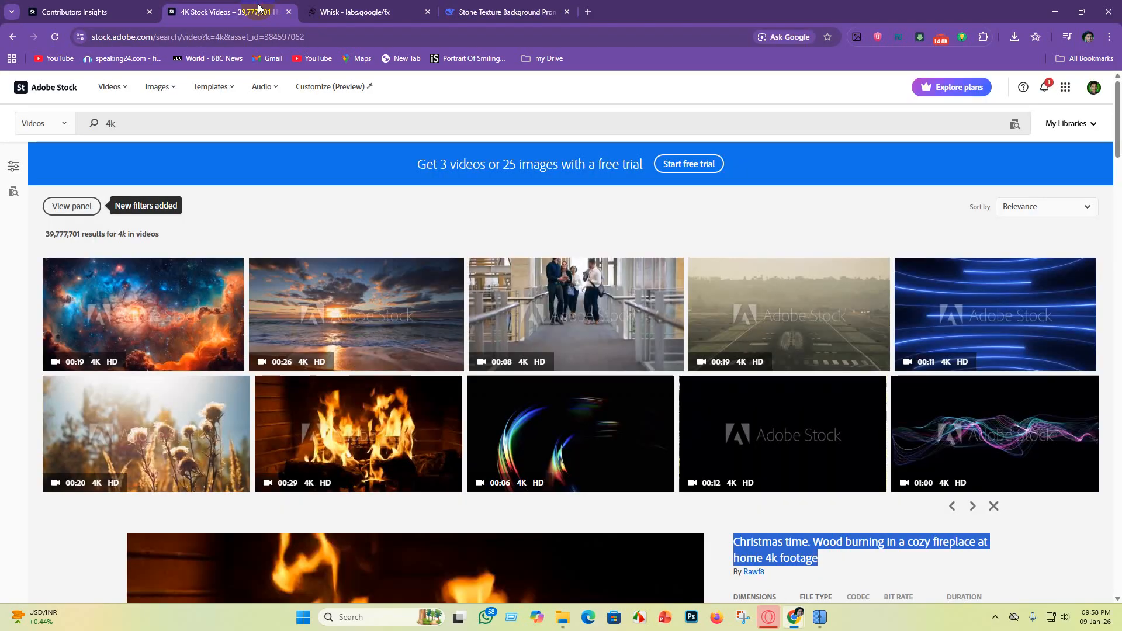
pyautogui.click(401, 9)
pyautogui.click(485, 12)
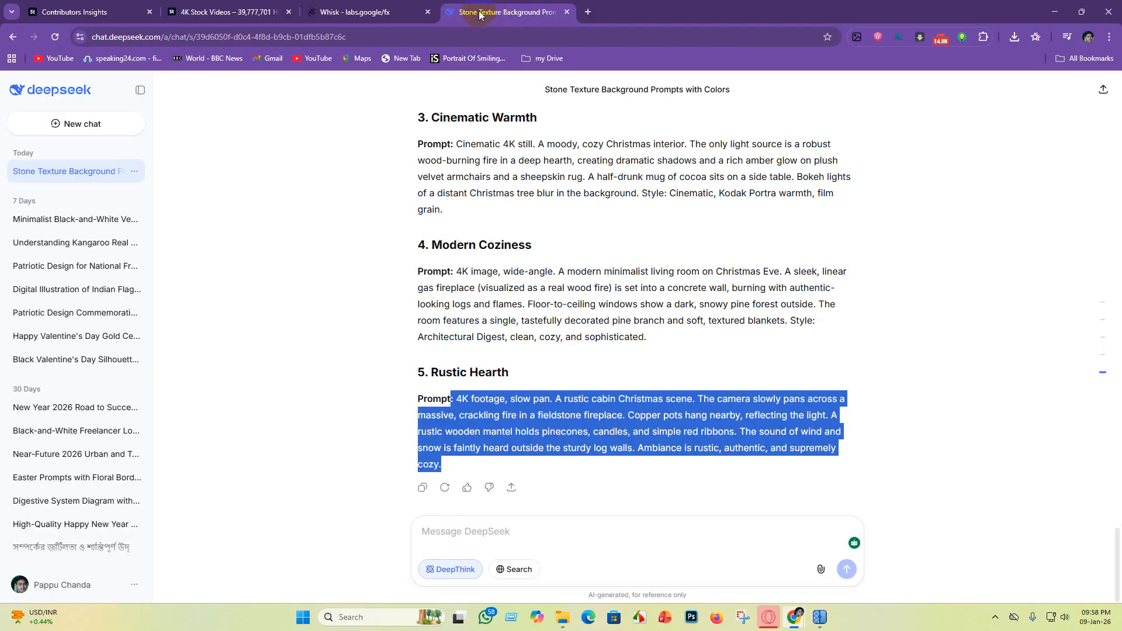
# Step: Return to Whisk and review the generated fireplace images to choose one for download
pyautogui.click(369, 12)
pyautogui.scroll(4, 362, 226)
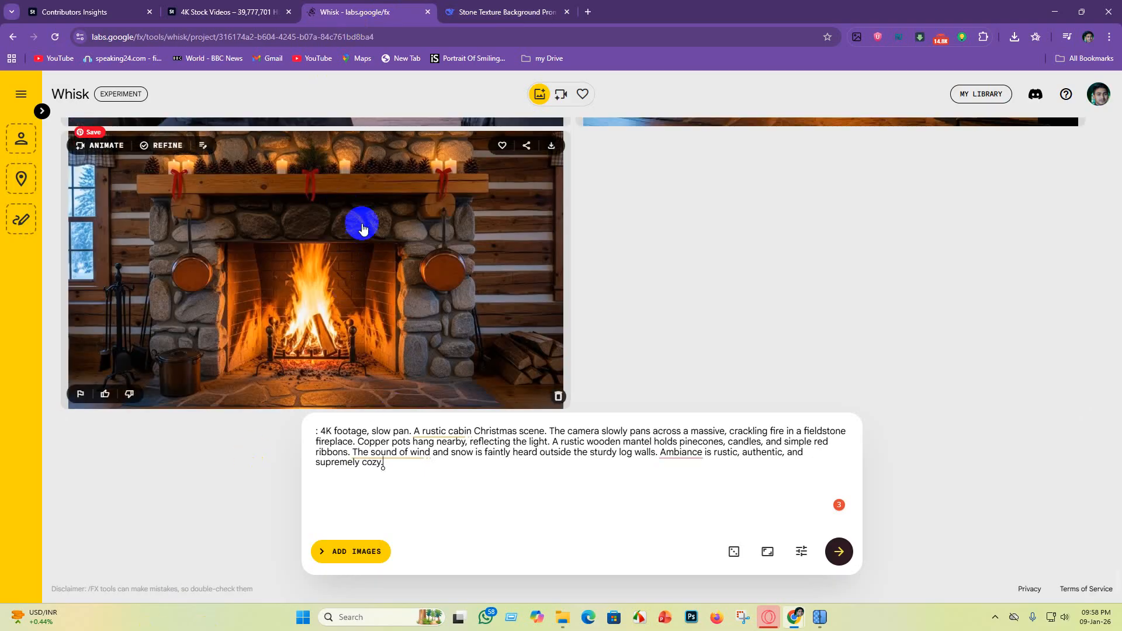
pyautogui.scroll(-4, 726, 311)
pyautogui.scroll(4, 815, 355)
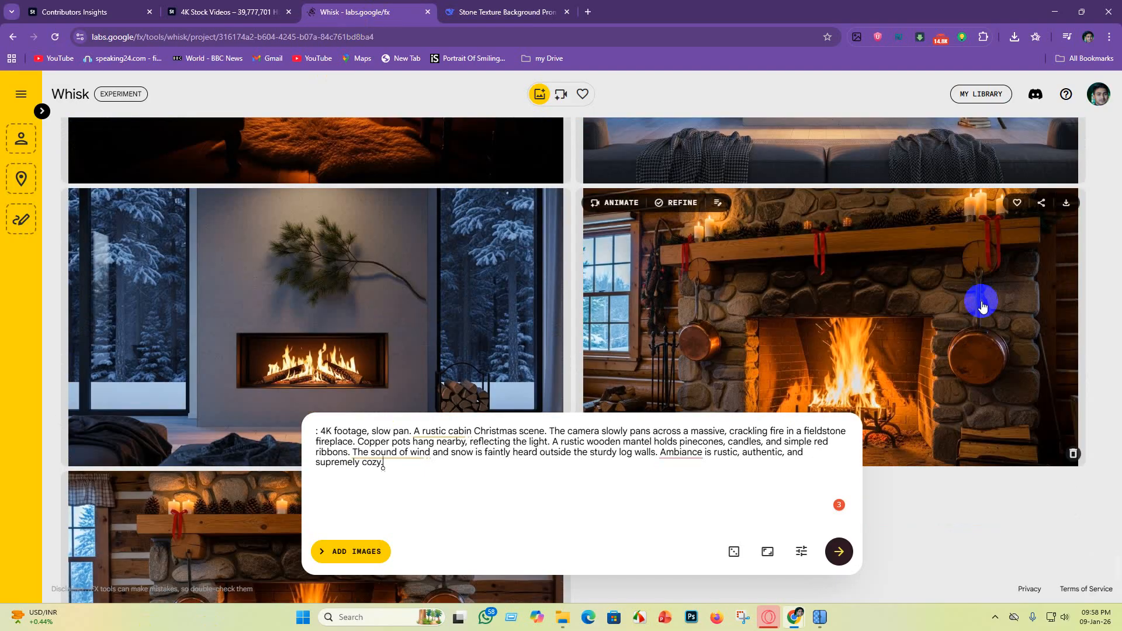
pyautogui.scroll(-4, 583, 246)
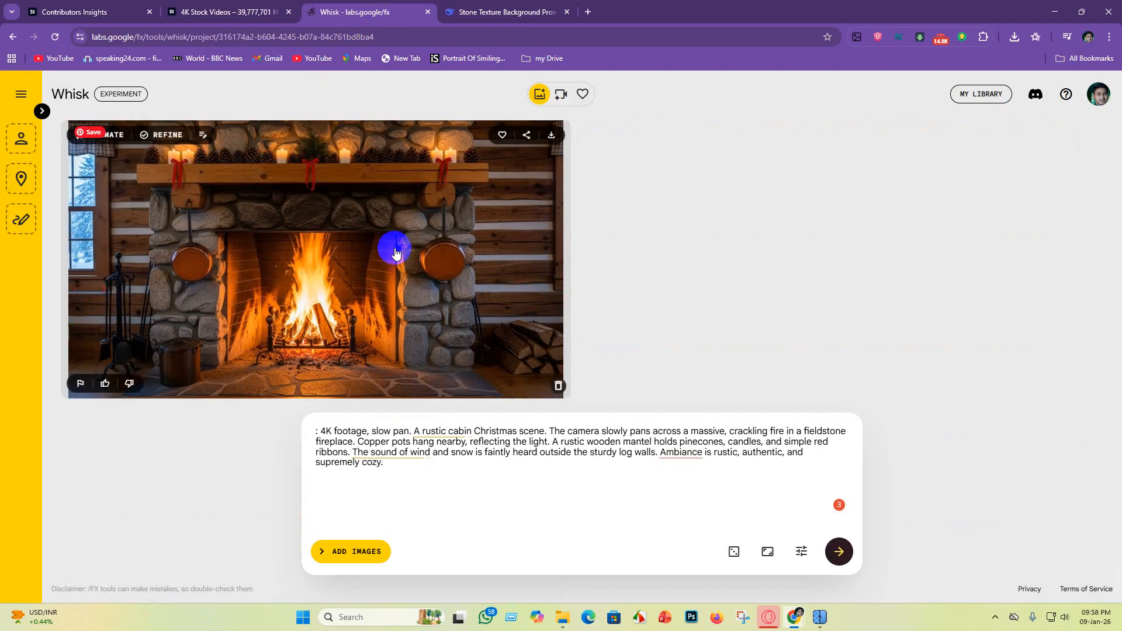
pyautogui.scroll(6, 343, 283)
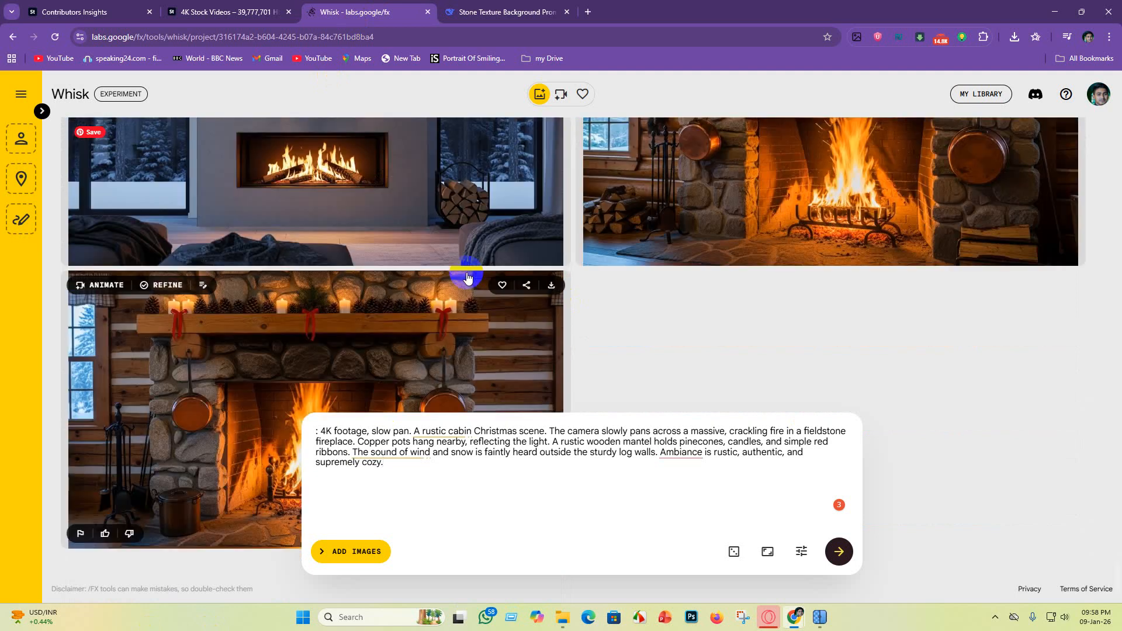
pyautogui.scroll(6, 946, 287)
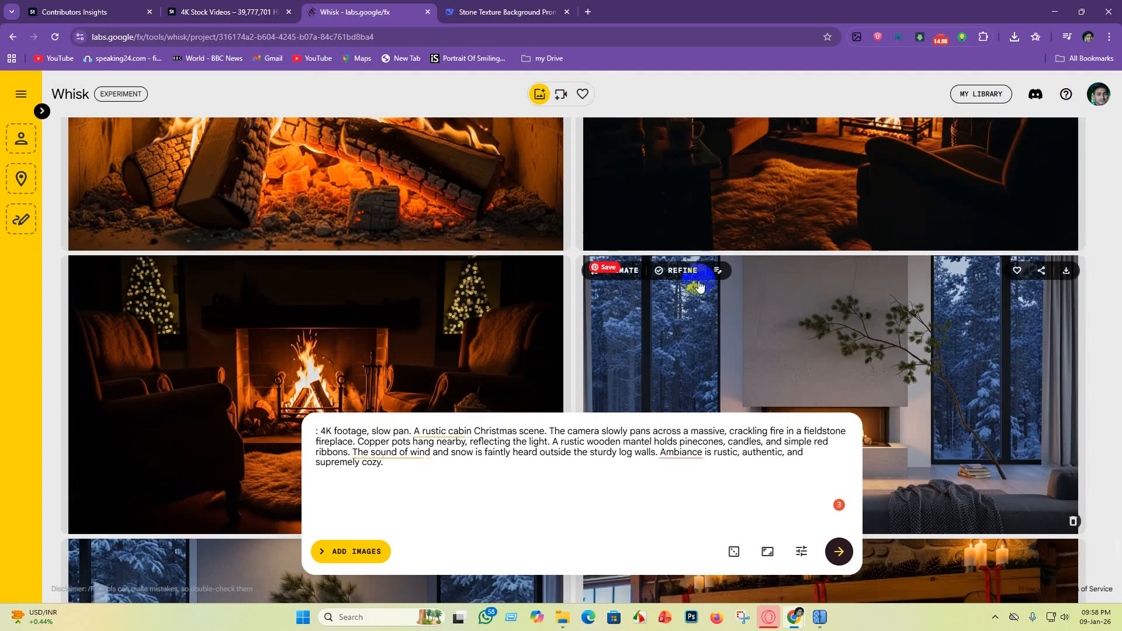
pyautogui.scroll(-4, 678, 279)
pyautogui.scroll(5, 602, 265)
pyautogui.scroll(4, 320, 195)
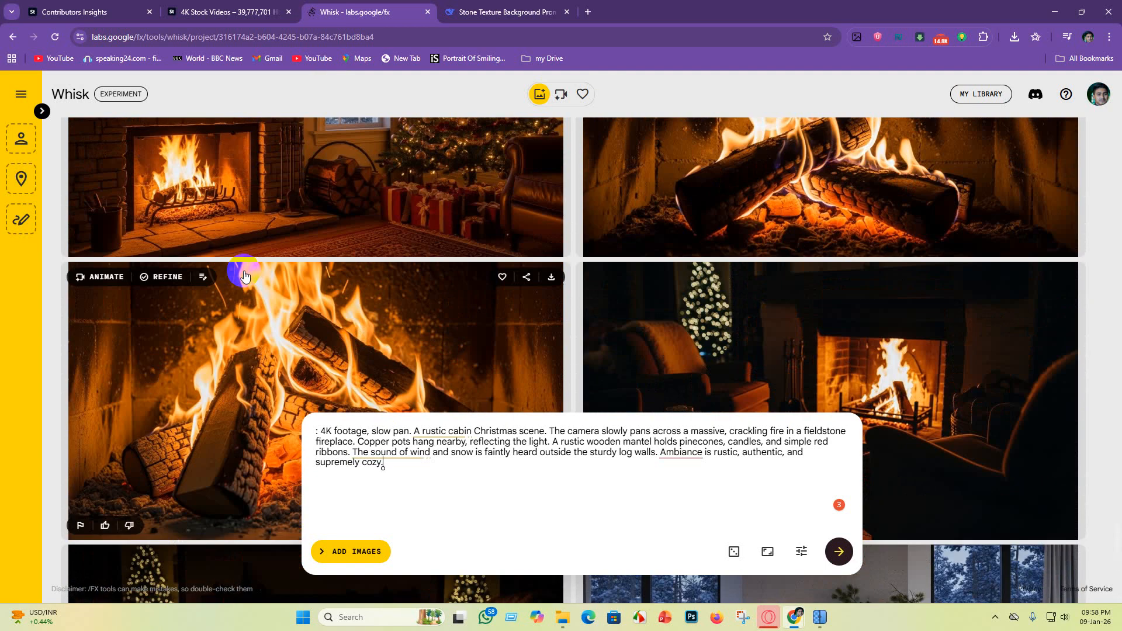
# Step: Start downloading the close-up burning logs image and find the AI VEDIO folder on drive D: as its save location
pyautogui.scroll(-2, 258, 321)
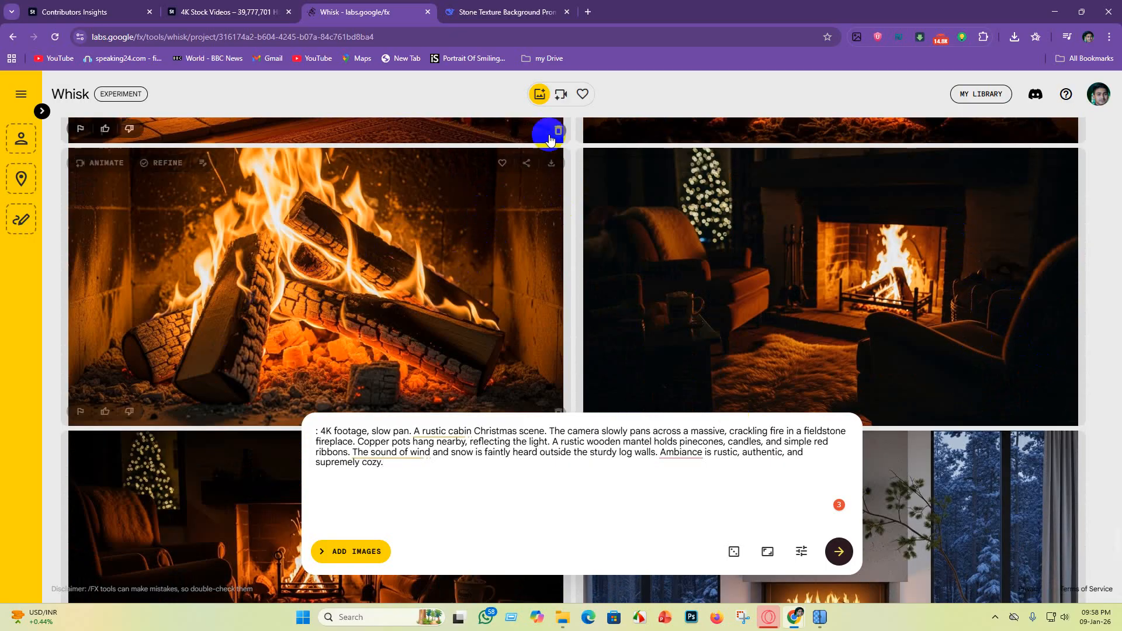
pyautogui.click(552, 165)
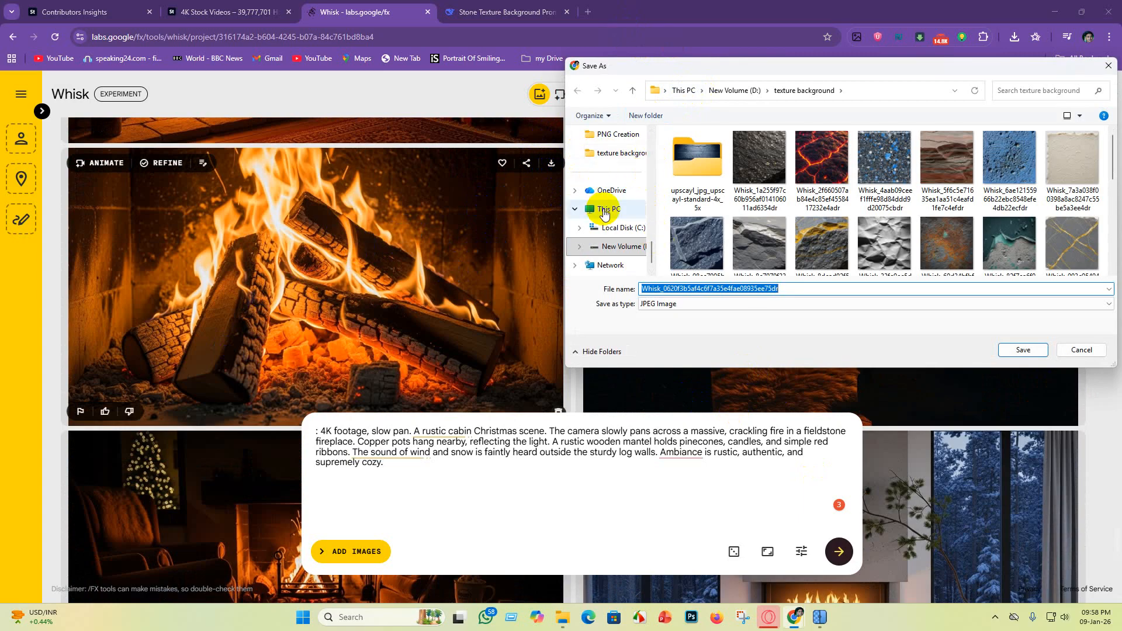
pyautogui.scroll(2, 608, 198)
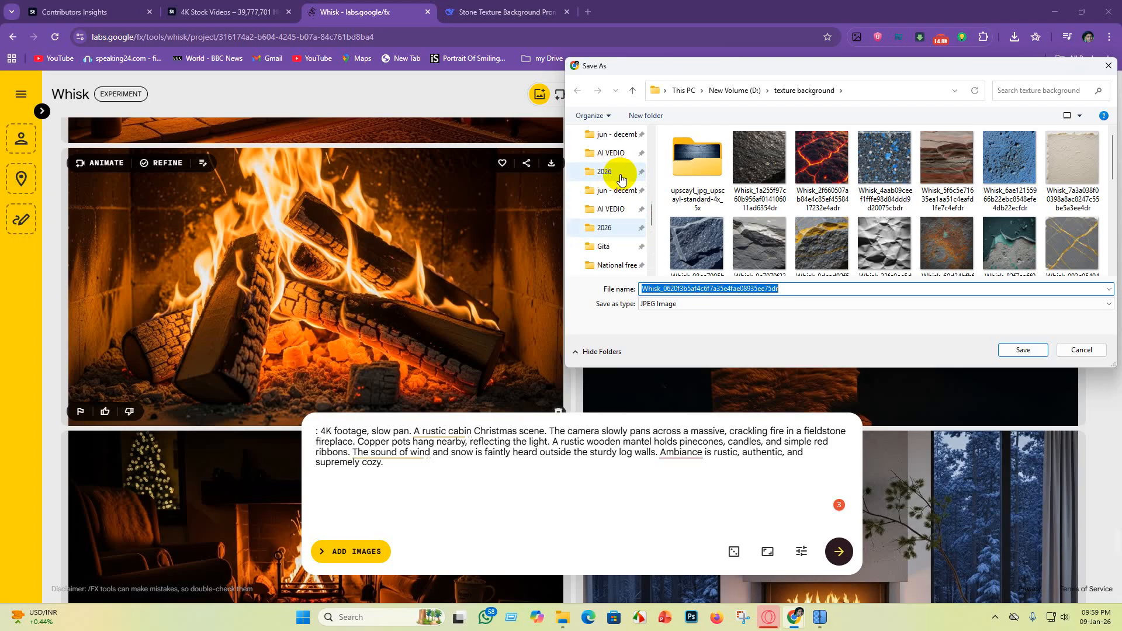
pyautogui.scroll(-4, 623, 175)
pyautogui.click(623, 190)
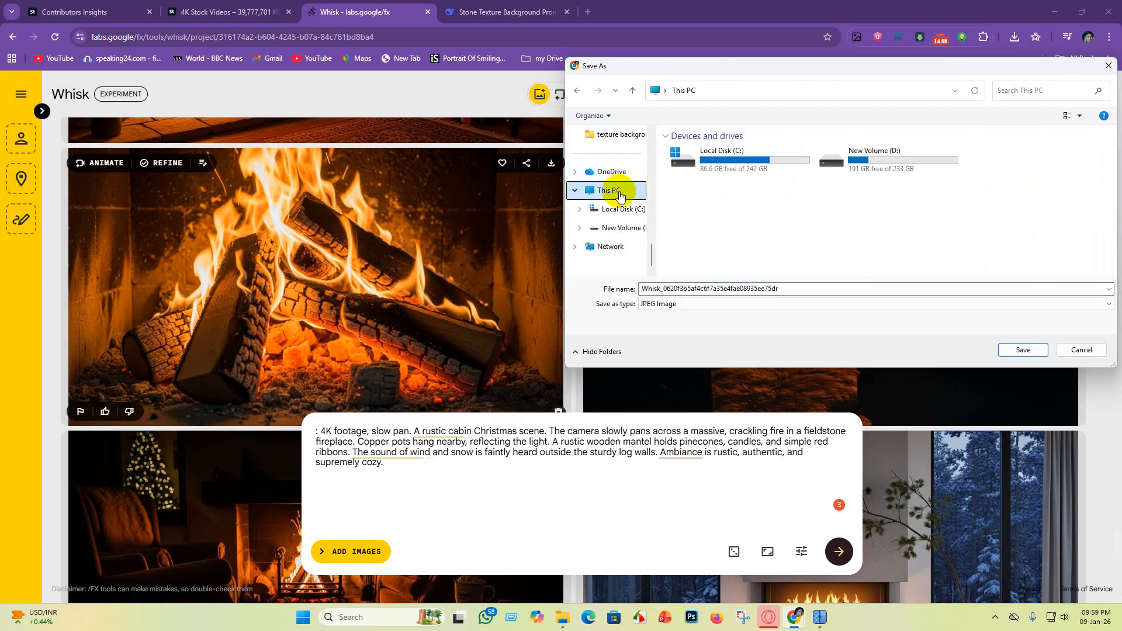
pyautogui.doubleClick(921, 159)
pyautogui.click(1042, 90)
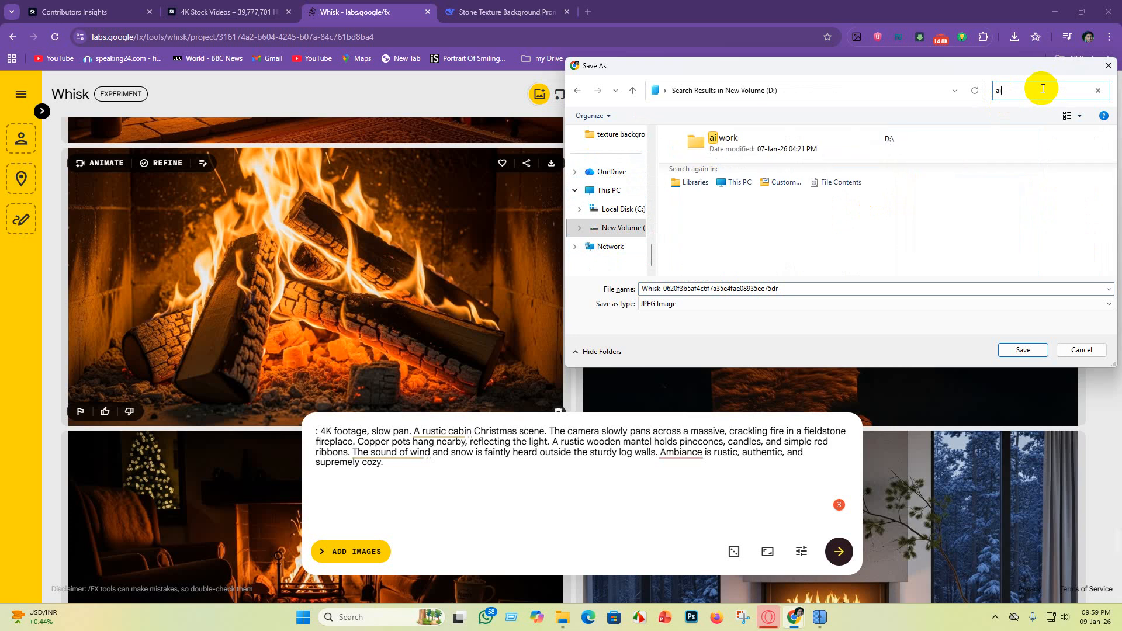
pyautogui.click(775, 173)
pyautogui.doubleClick(775, 174)
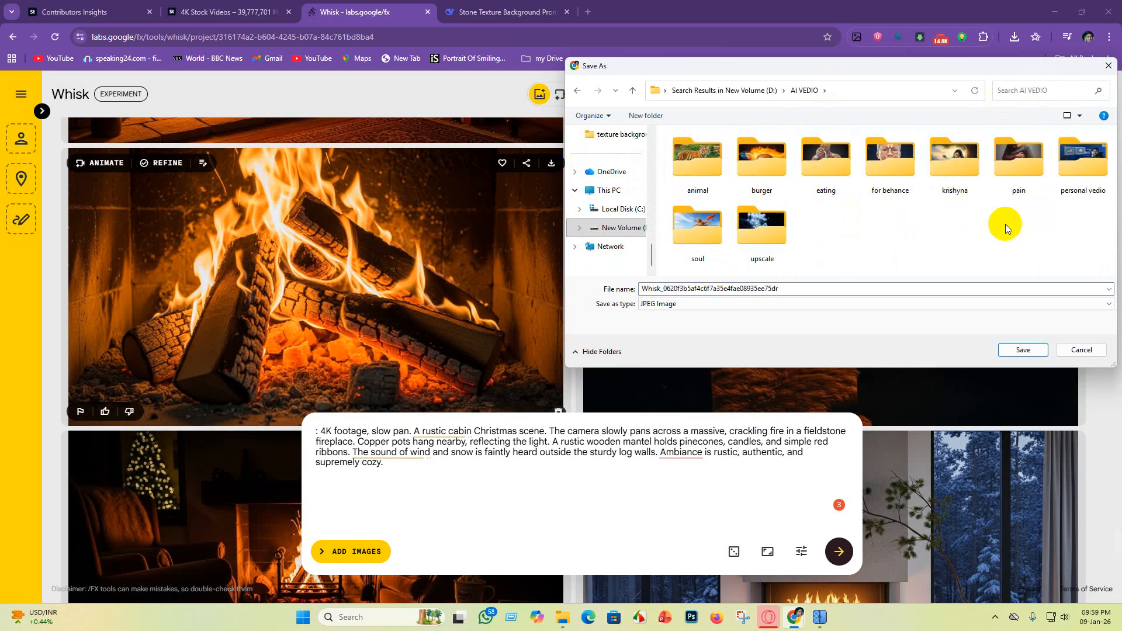
# Step: Create a folder named "fire" inside AI VEDIO and save the burning logs image there as a JPEG
pyautogui.rightClick(824, 218)
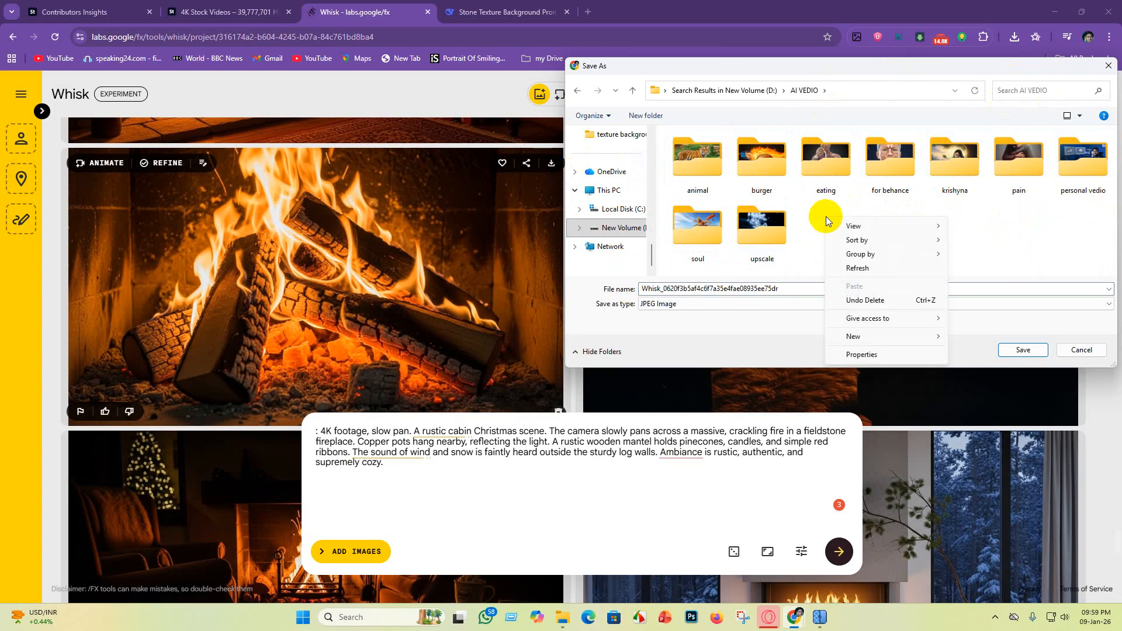
pyautogui.moveTo(899, 336)
pyautogui.click(959, 342)
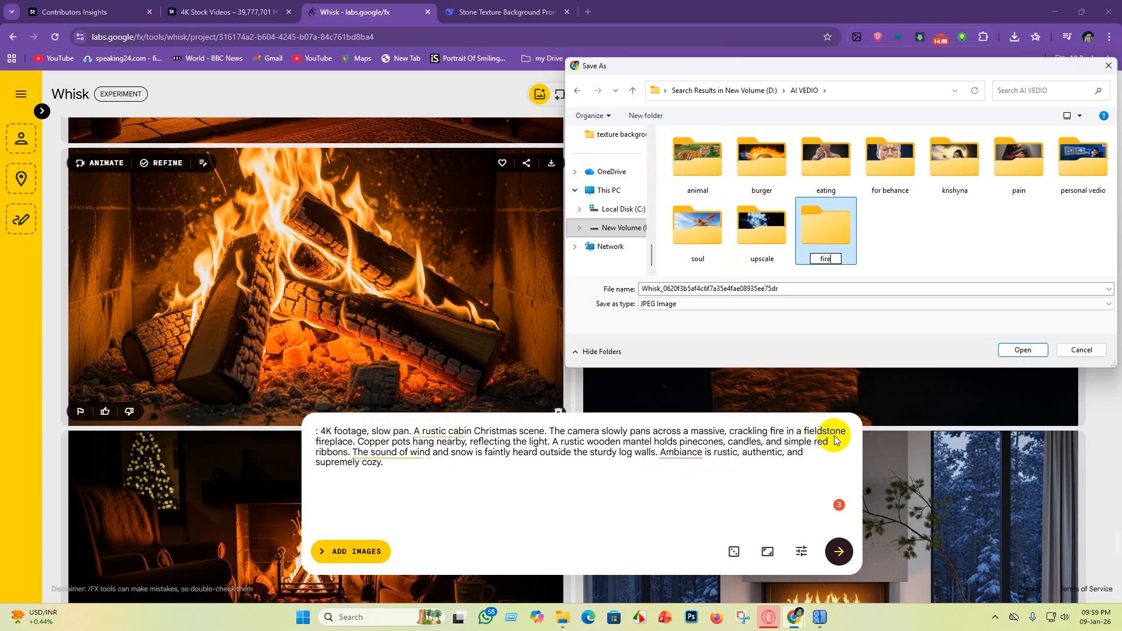
pyautogui.click(934, 255)
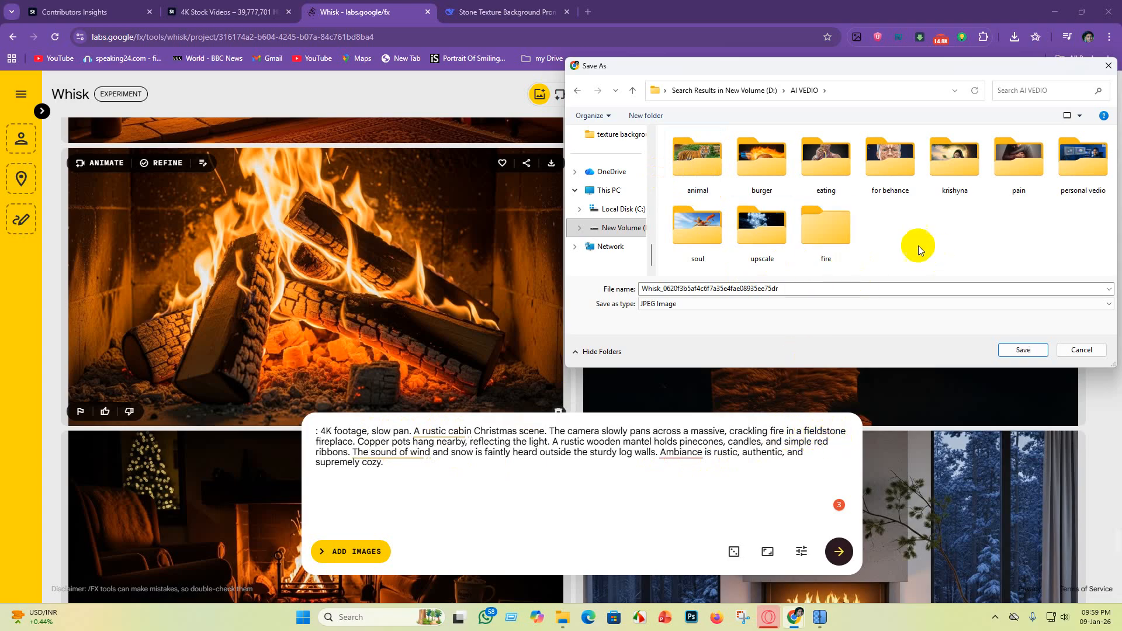
pyautogui.doubleClick(829, 234)
pyautogui.click(1016, 349)
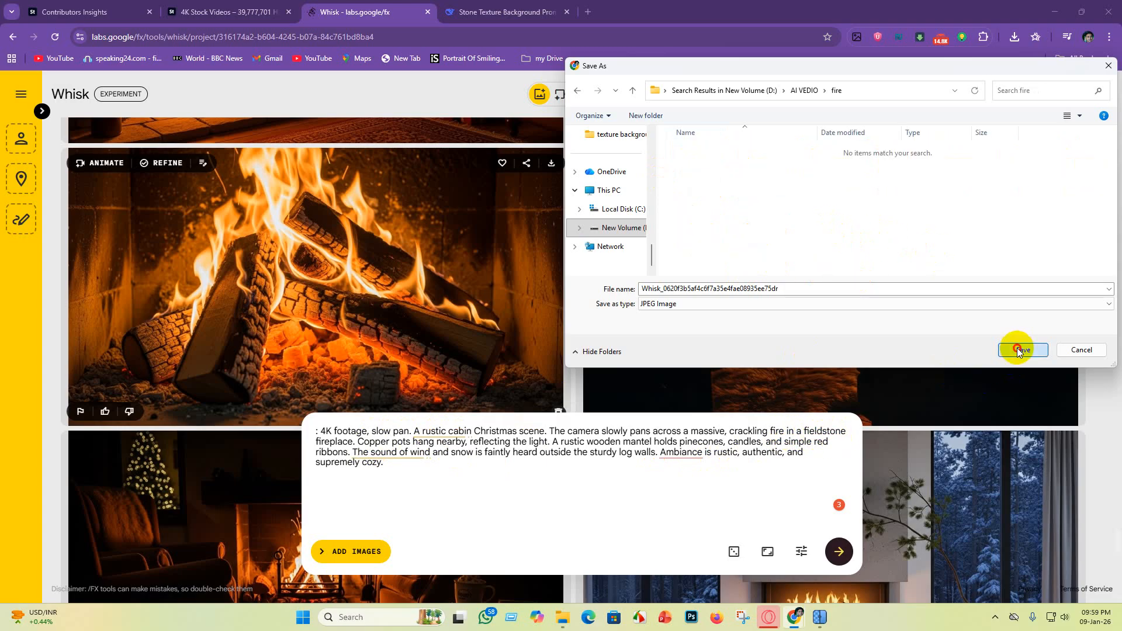
# Step: Review the generated Christmas fireplace images in Whisk to choose the next one to save
pyautogui.scroll(5, 848, 403)
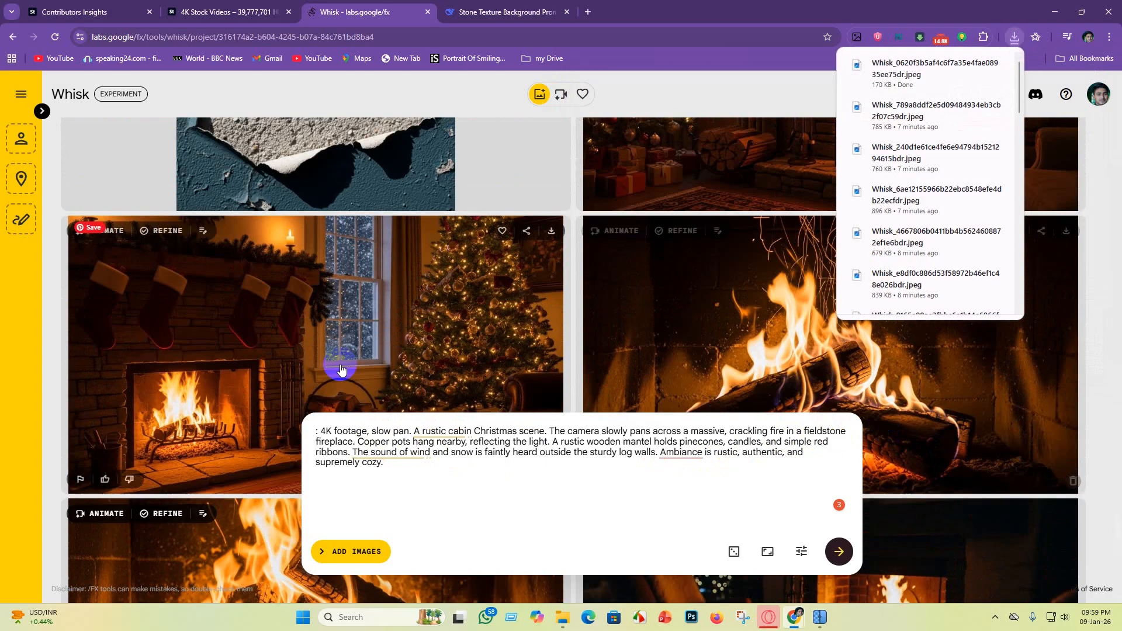
pyautogui.scroll(-1, 992, 430)
pyautogui.scroll(2, 988, 444)
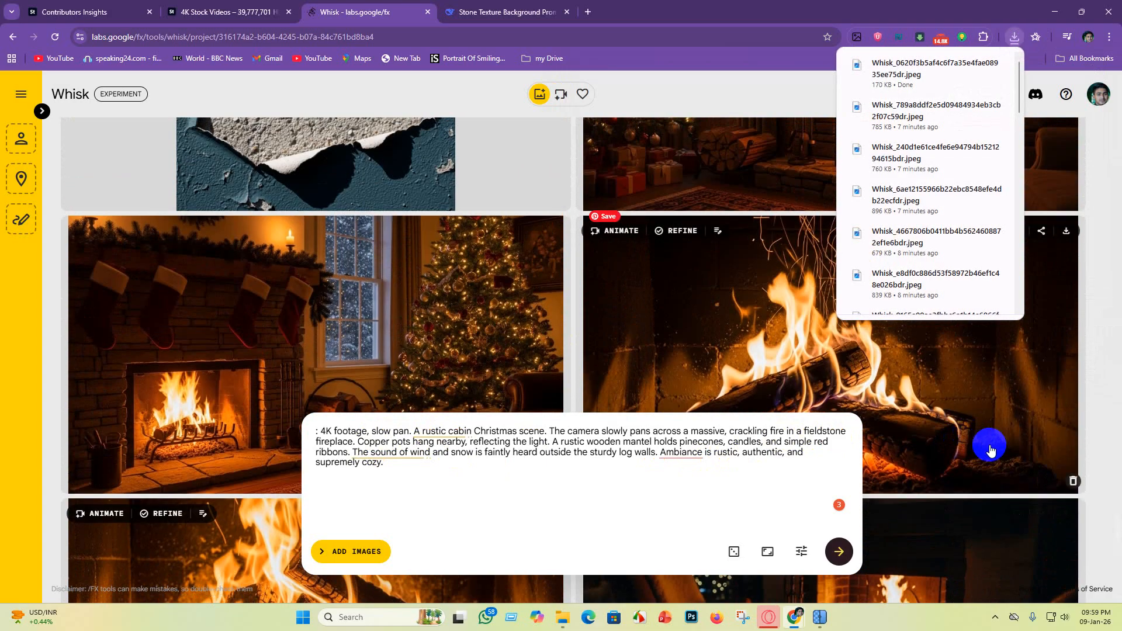
pyautogui.scroll(-4, 601, 319)
pyautogui.scroll(2, 643, 344)
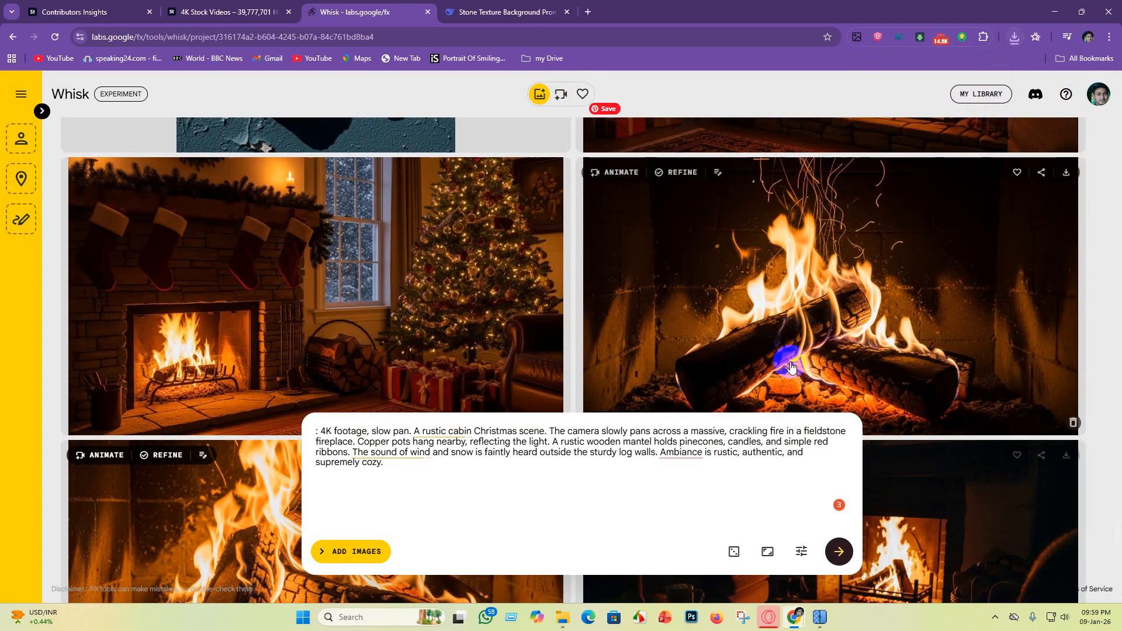
pyautogui.scroll(3, 497, 360)
pyautogui.scroll(1, 497, 359)
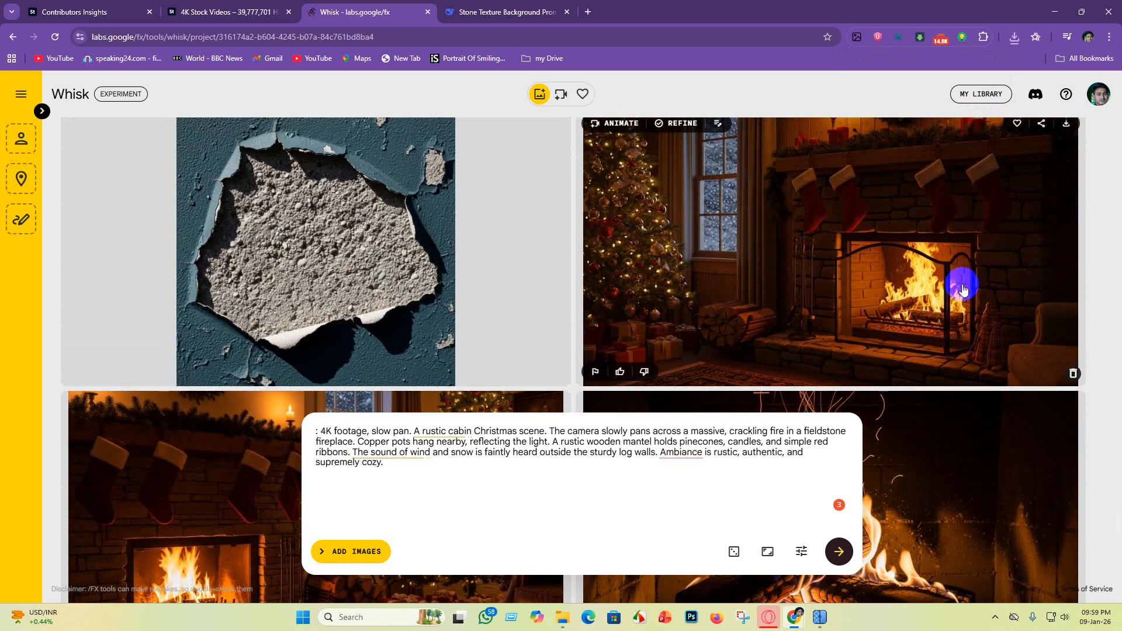
pyautogui.scroll(1, 935, 321)
pyautogui.scroll(-3, 747, 301)
pyautogui.scroll(-3, 540, 339)
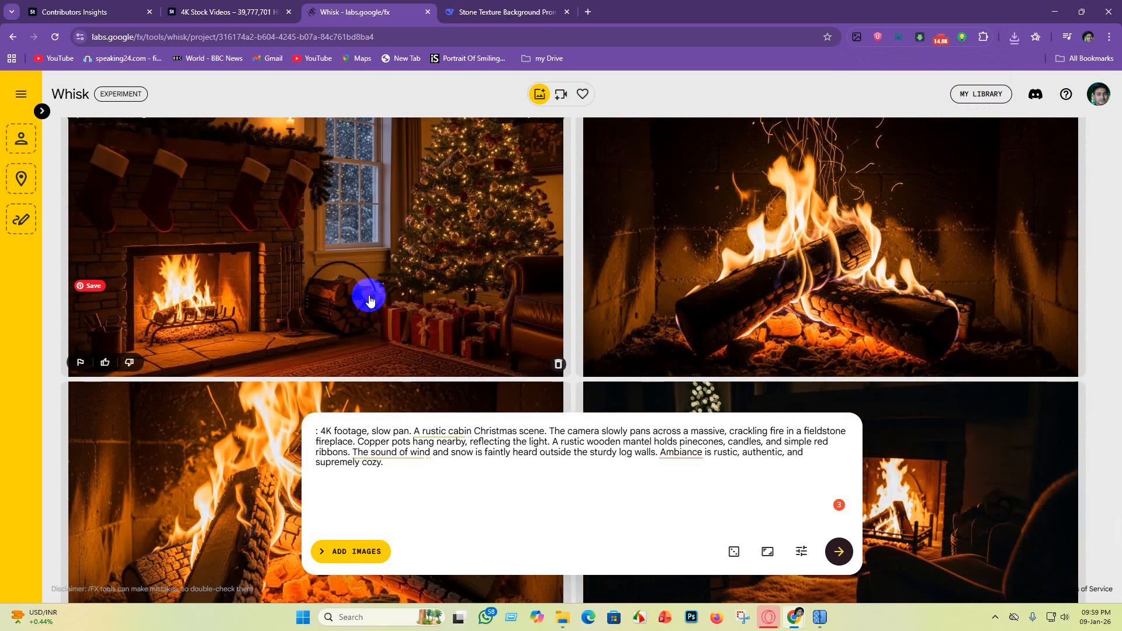
pyautogui.scroll(1, 392, 300)
pyautogui.scroll(-5, 407, 318)
pyautogui.scroll(-2, 935, 342)
pyautogui.scroll(5, 596, 313)
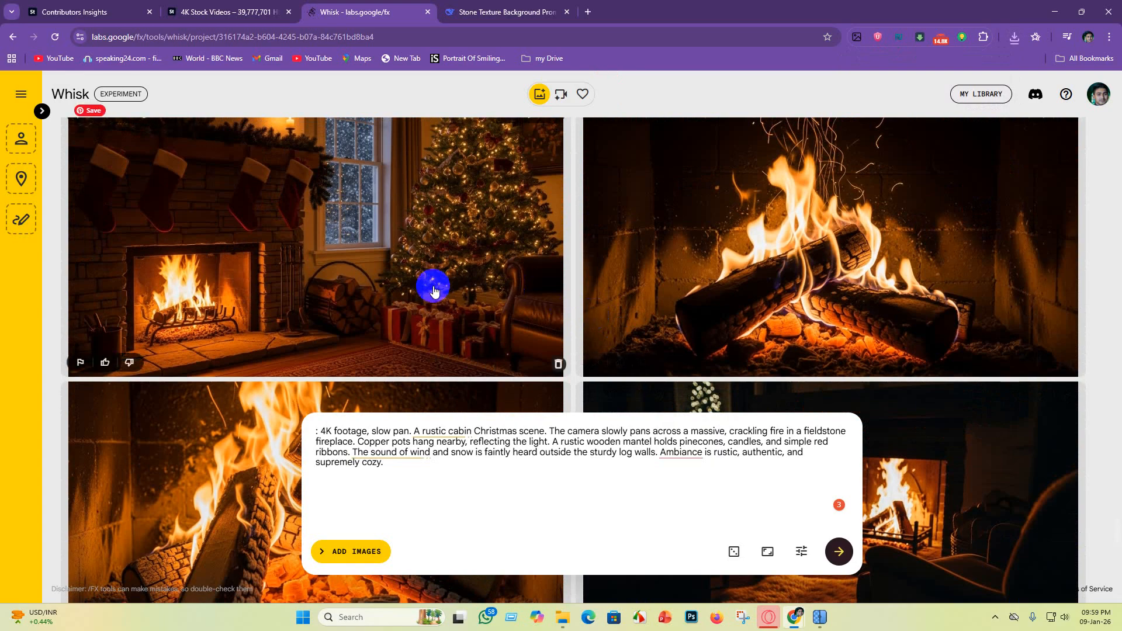
# Step: Download the image of the stocking-hung fireplace beside the Christmas tree and save it as a JPEG in the "fire" folder
pyautogui.scroll(-1, 461, 268)
pyautogui.click(552, 173)
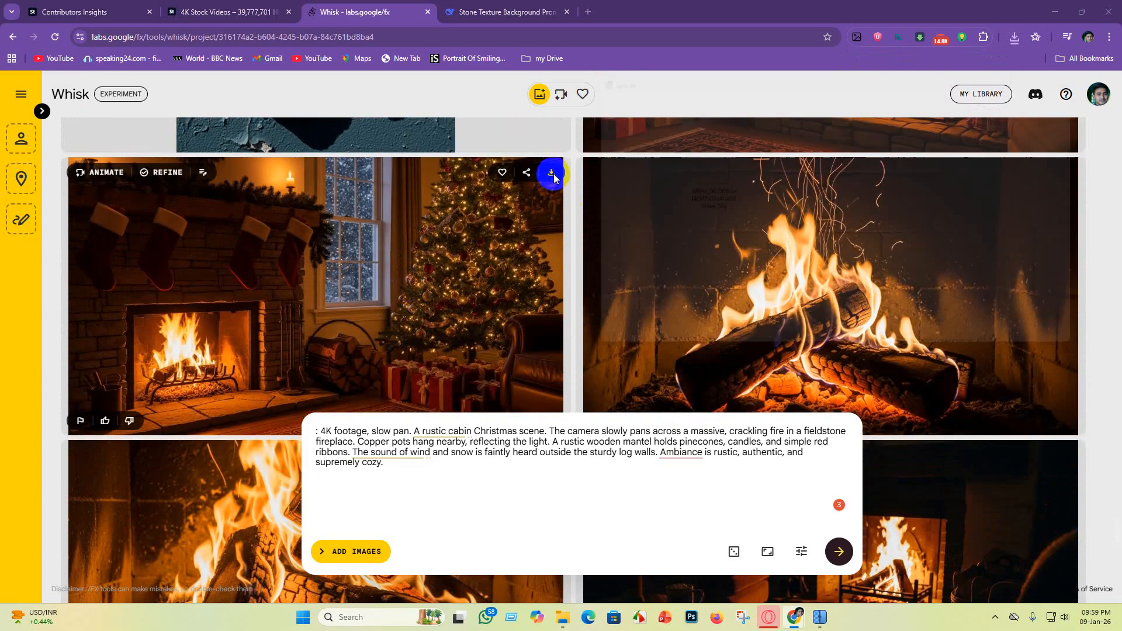
pyautogui.click(1027, 349)
# Step: Download the dark armchair fireplace image with the mug on the side table and save it as a JPEG in the "fire" folder
pyautogui.scroll(-4, 994, 358)
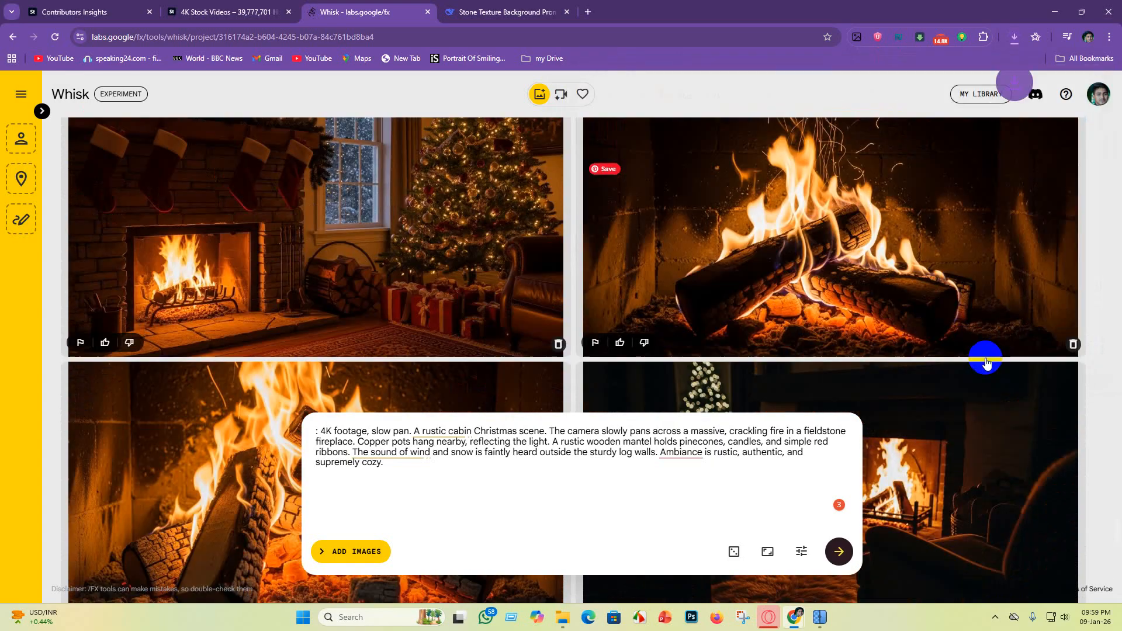
pyautogui.scroll(3, 929, 462)
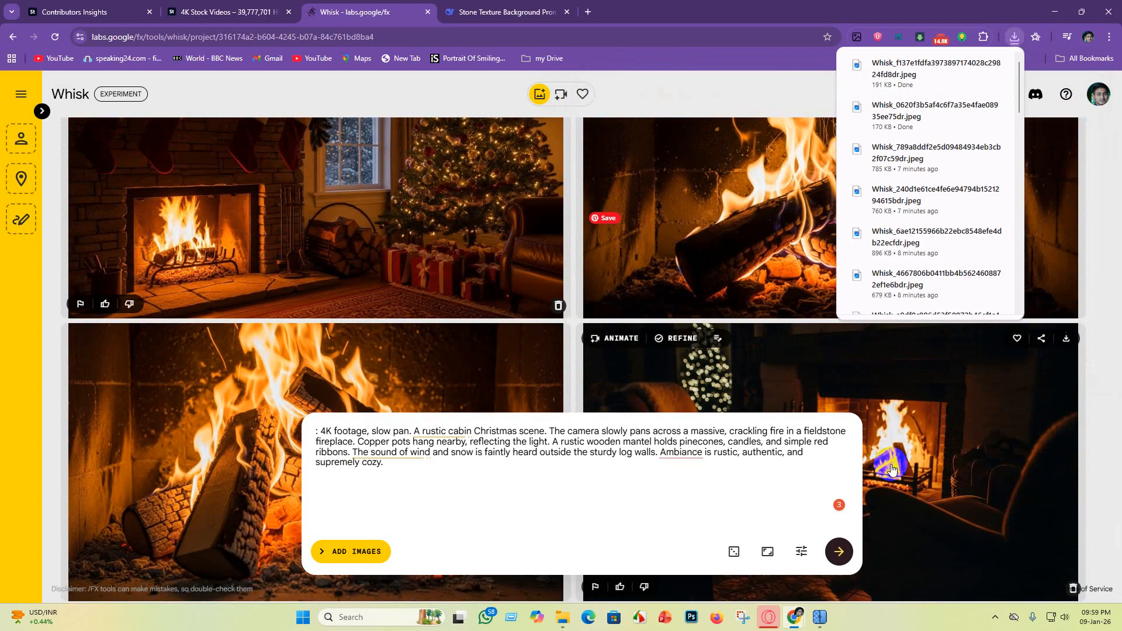
pyautogui.scroll(-3, 932, 466)
pyautogui.scroll(-6, 369, 293)
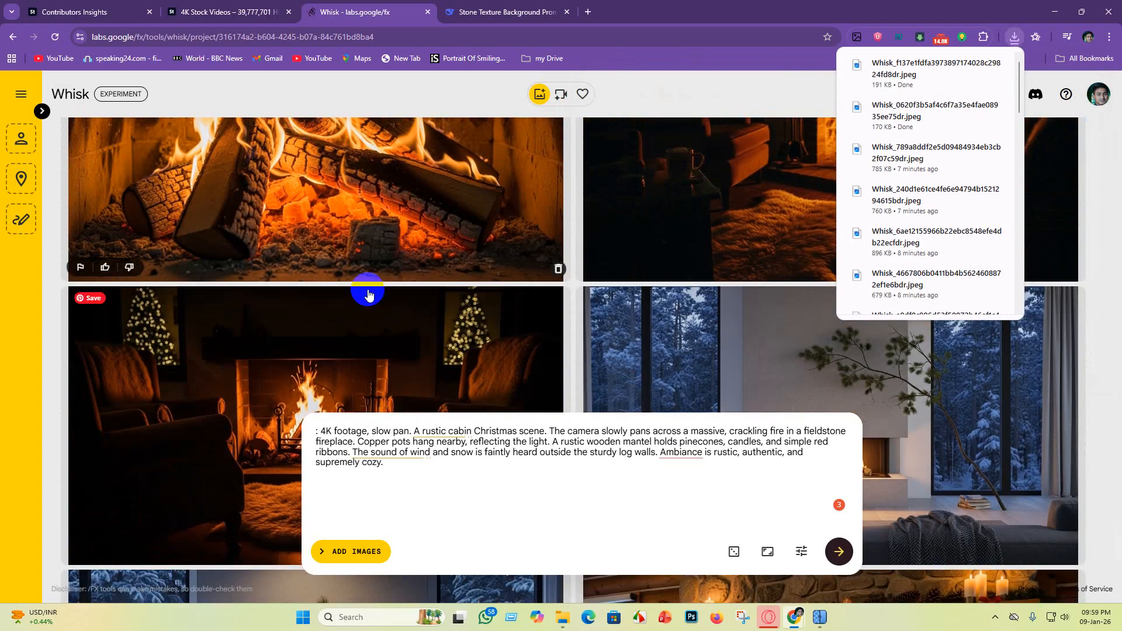
pyautogui.scroll(8, 880, 427)
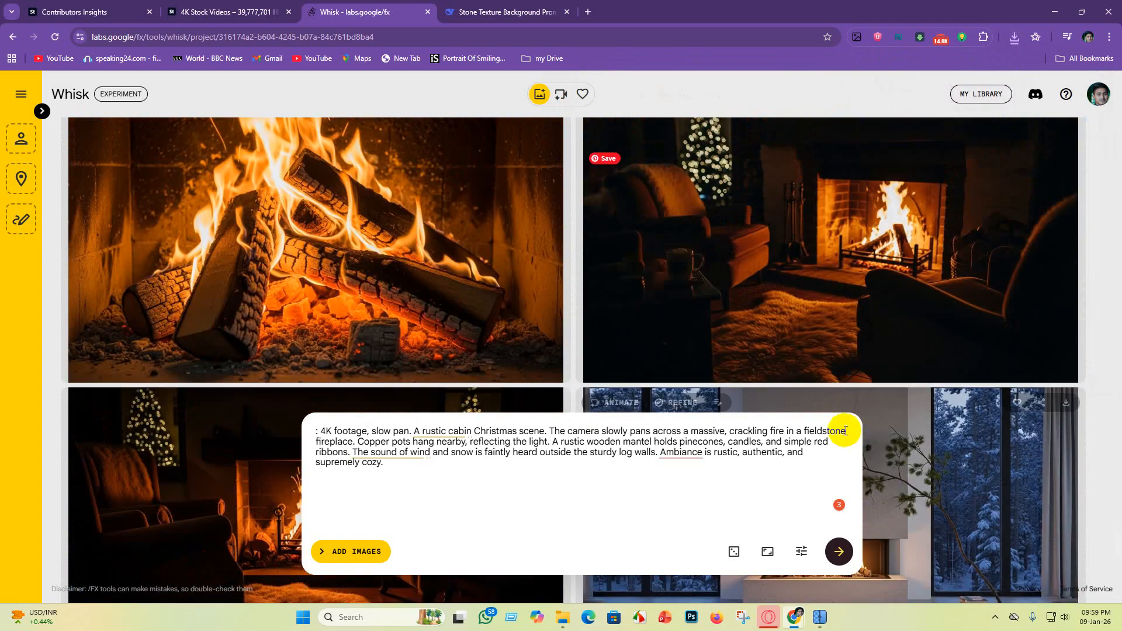
pyautogui.scroll(-4, 878, 433)
pyautogui.scroll(2, 964, 402)
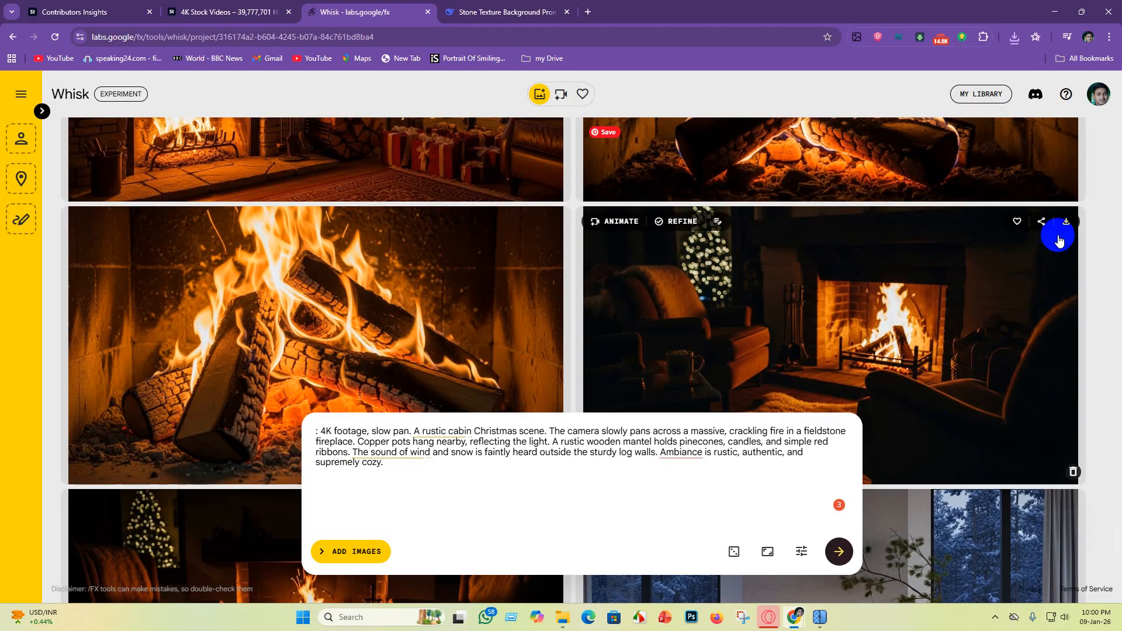
pyautogui.click(1073, 225)
pyautogui.click(1019, 349)
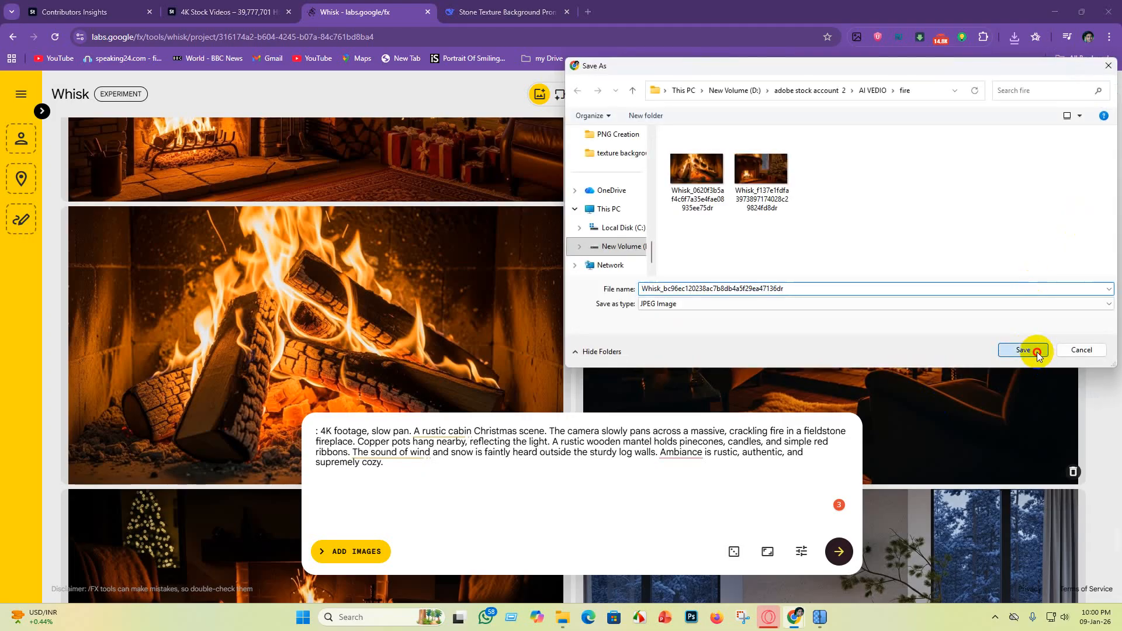
# Step: Download the last rustic cabin image, the stone fireplace with two hanging copper pots, and save it with the other fire images
pyautogui.scroll(-6, 997, 391)
pyautogui.scroll(-7, 997, 396)
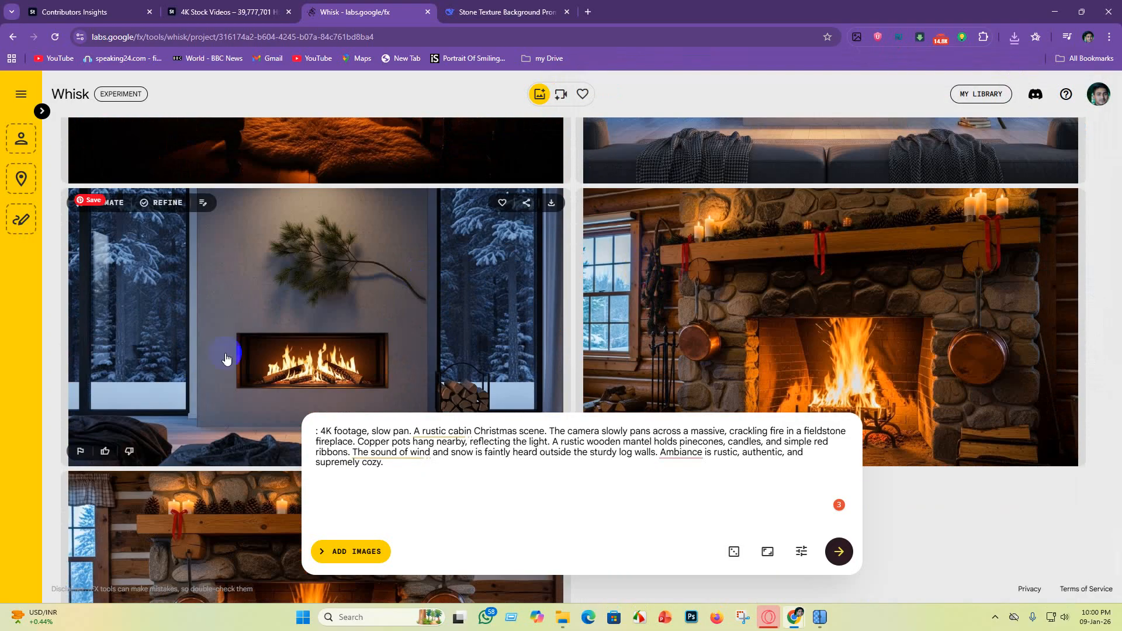
pyautogui.scroll(5, 911, 271)
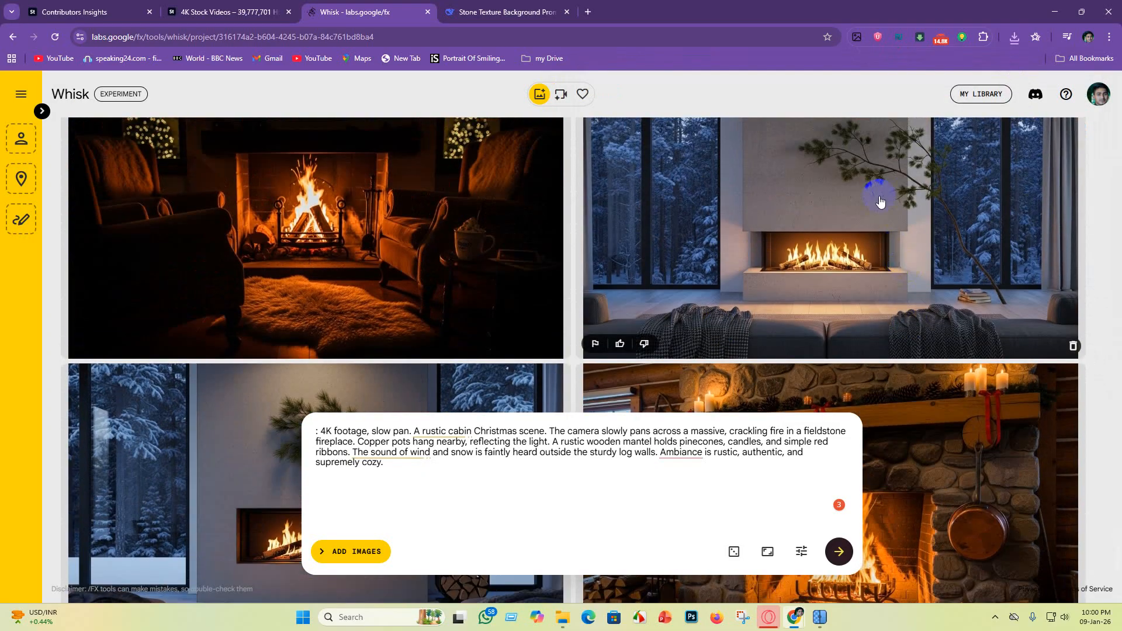
pyautogui.scroll(-6, 897, 261)
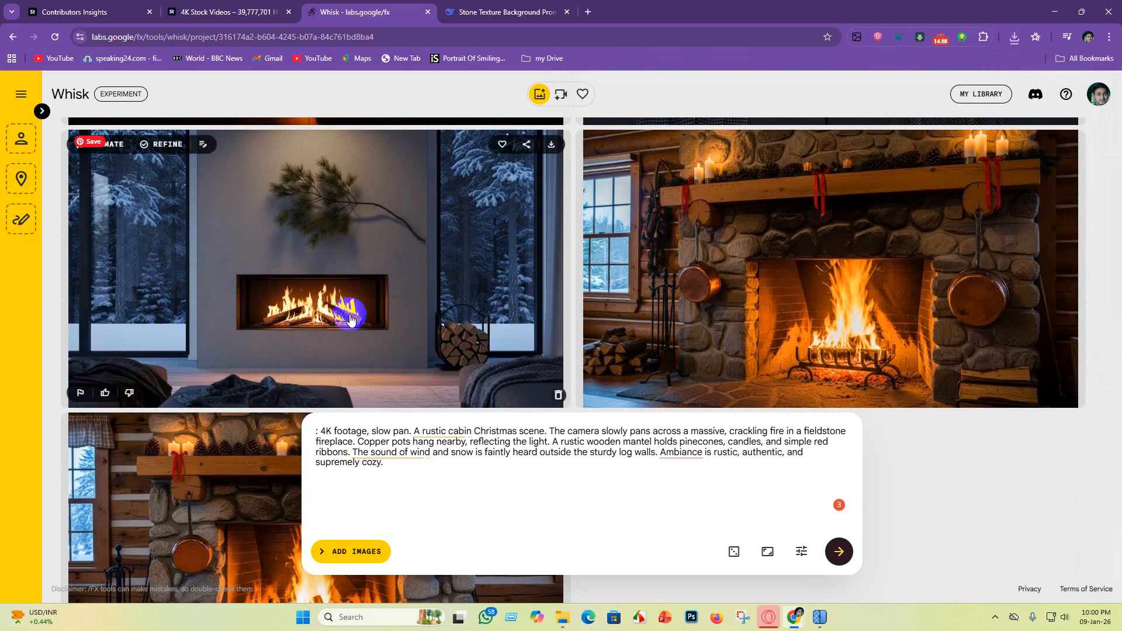
pyautogui.scroll(2, 850, 372)
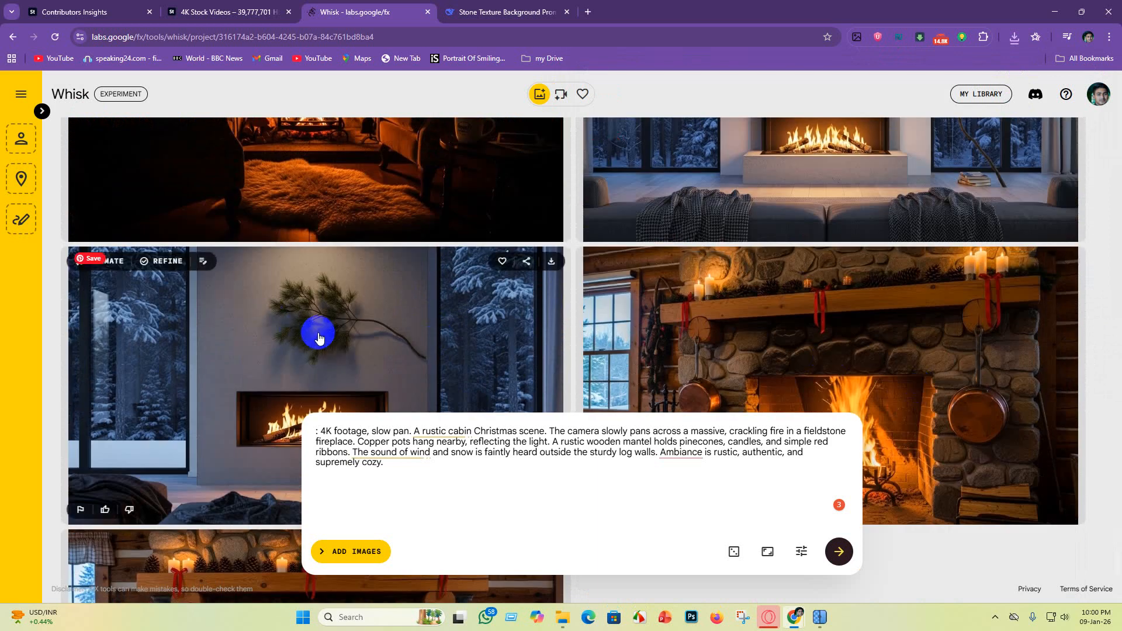
pyautogui.scroll(-1, 398, 356)
pyautogui.scroll(-4, 398, 357)
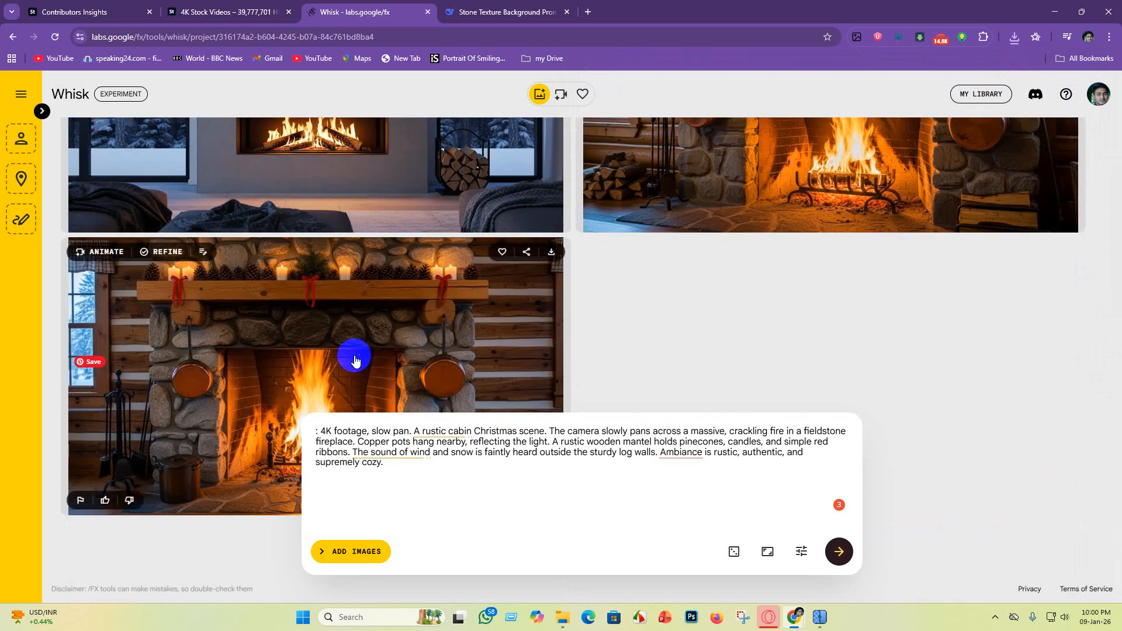
pyautogui.scroll(4, 362, 354)
pyautogui.scroll(-2, 837, 350)
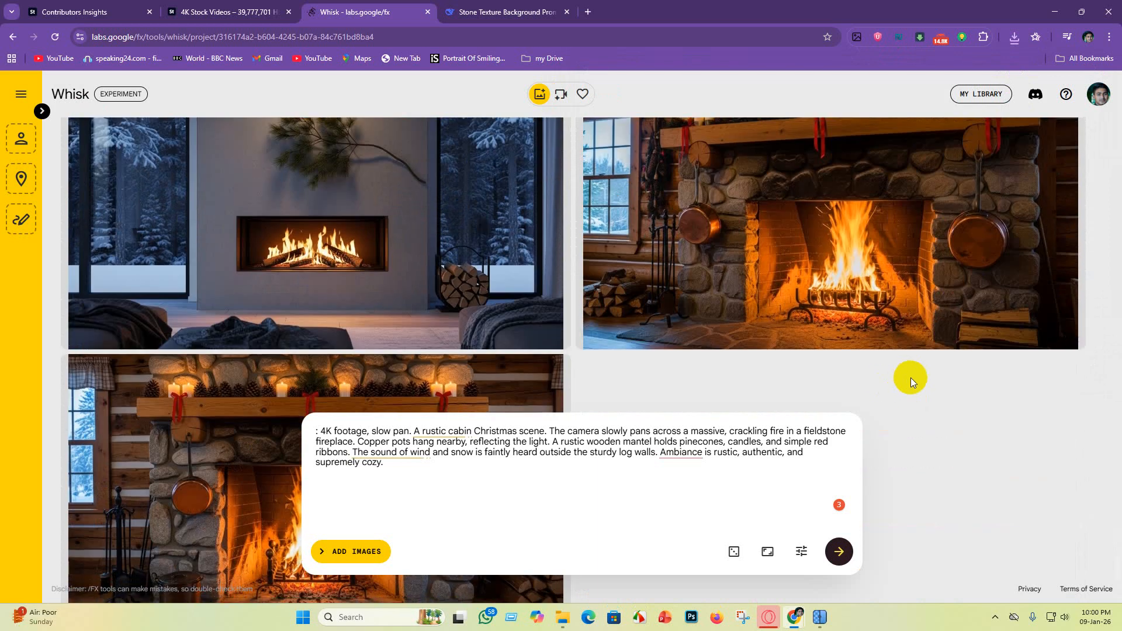
pyautogui.scroll(-4, 413, 334)
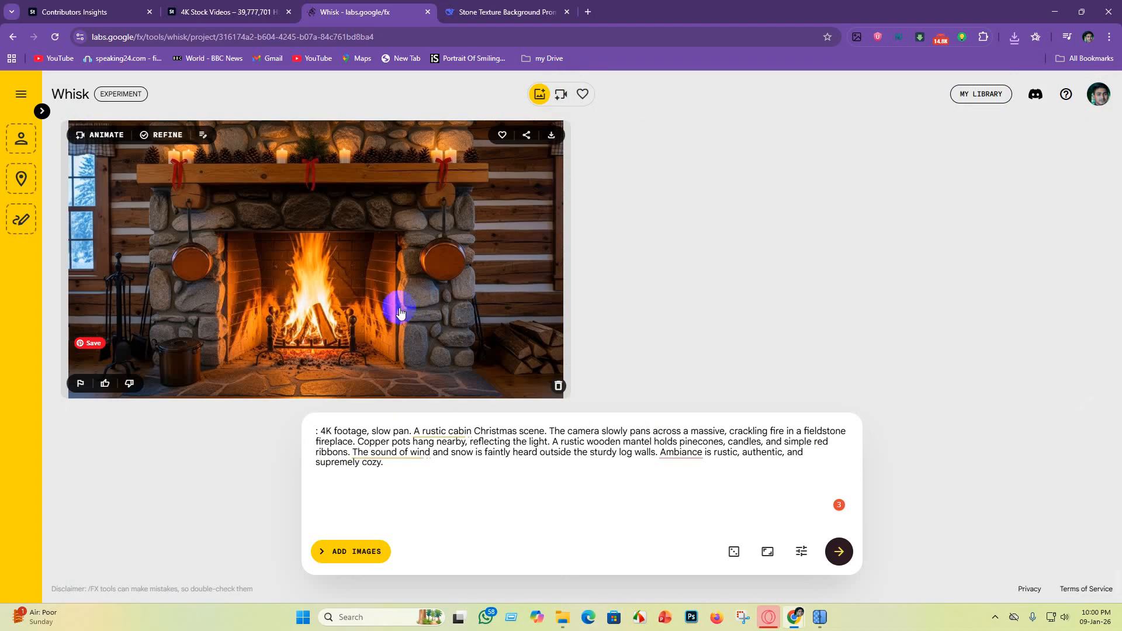
pyautogui.click(548, 135)
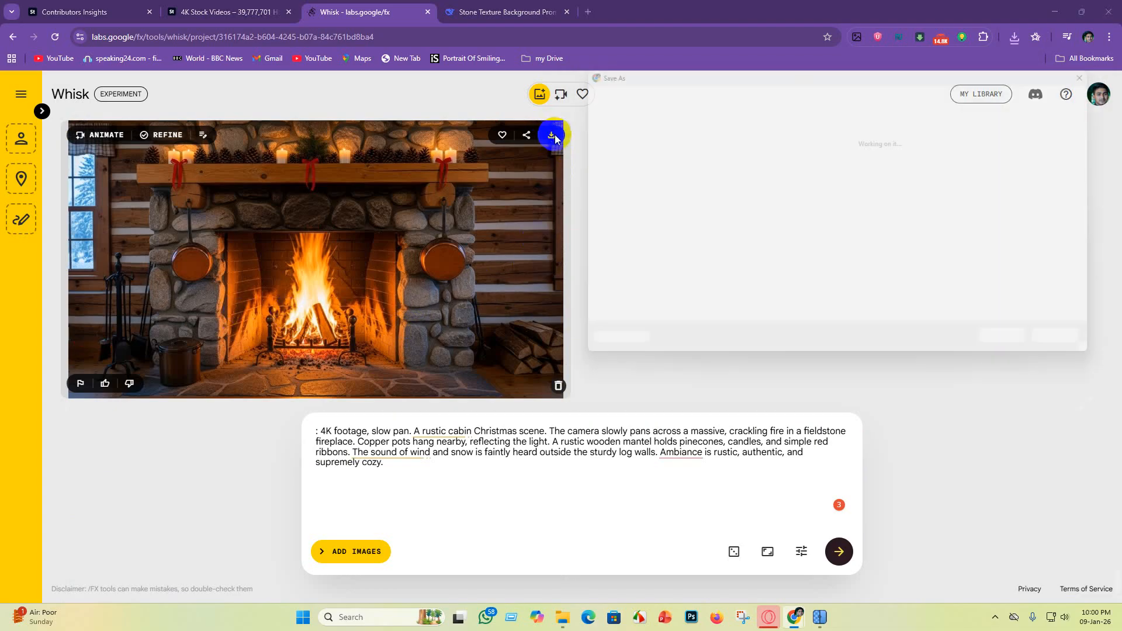
pyautogui.click(1012, 342)
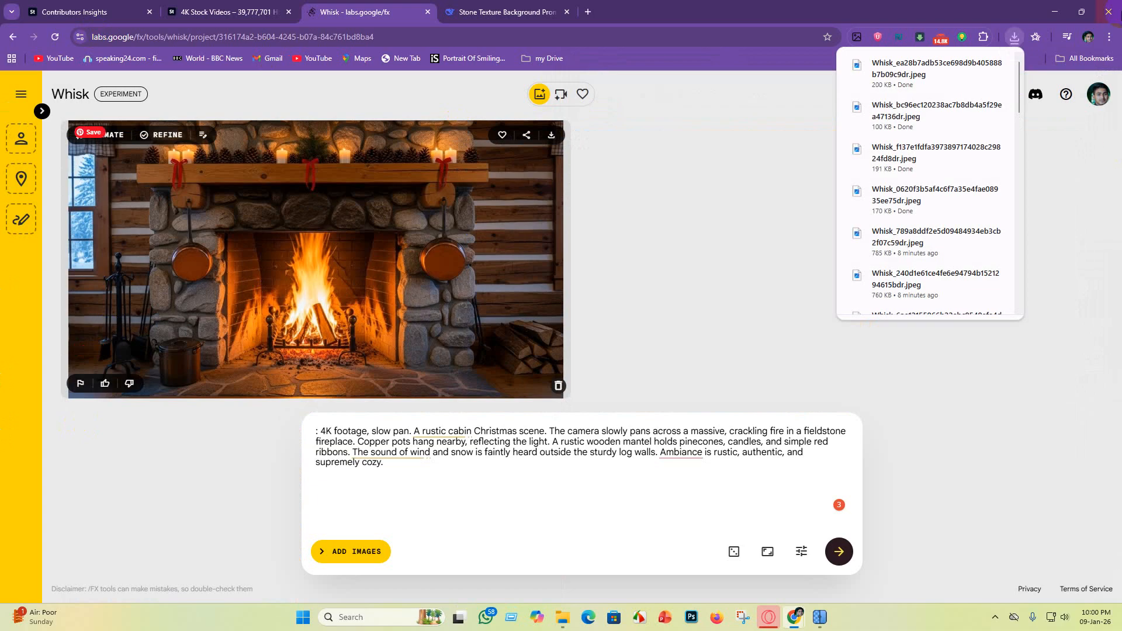
# Step: Minimize the browser, check the batch upscaling progress in Upscayl and return to the desktop
pyautogui.click(1055, 11)
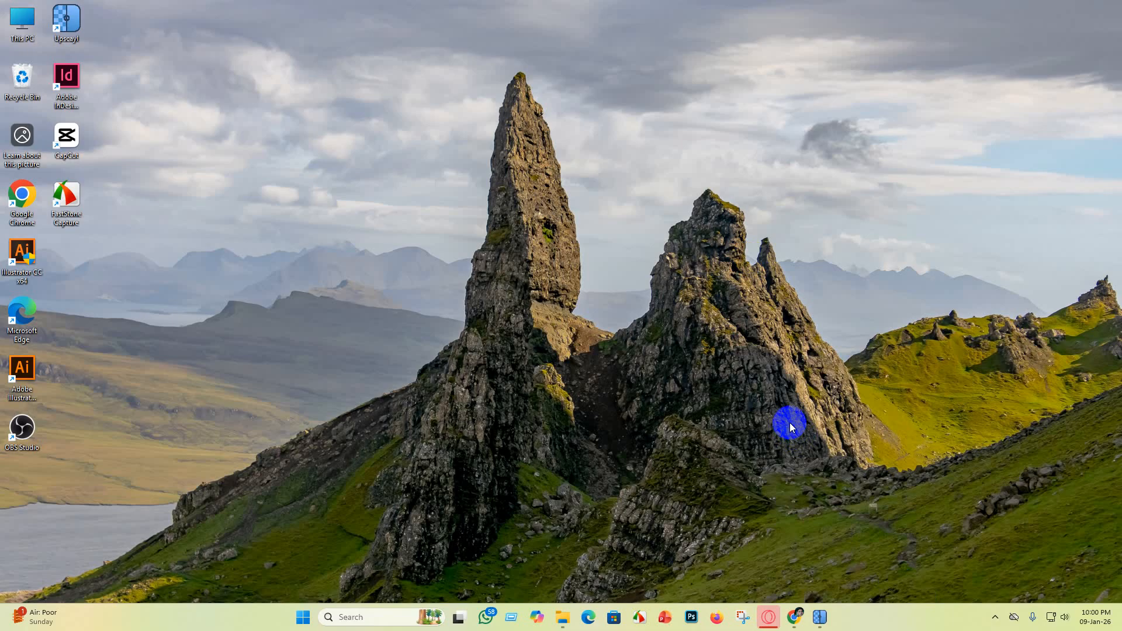
pyautogui.click(690, 619)
pyautogui.moveTo(820, 617)
pyautogui.click(822, 567)
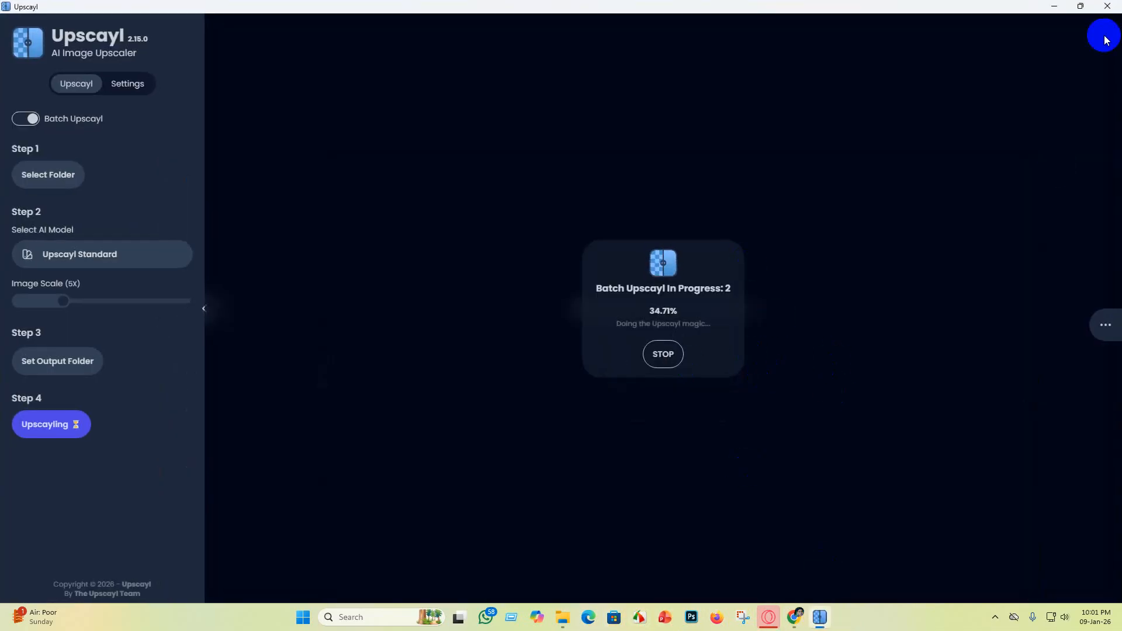
pyautogui.click(1054, 5)
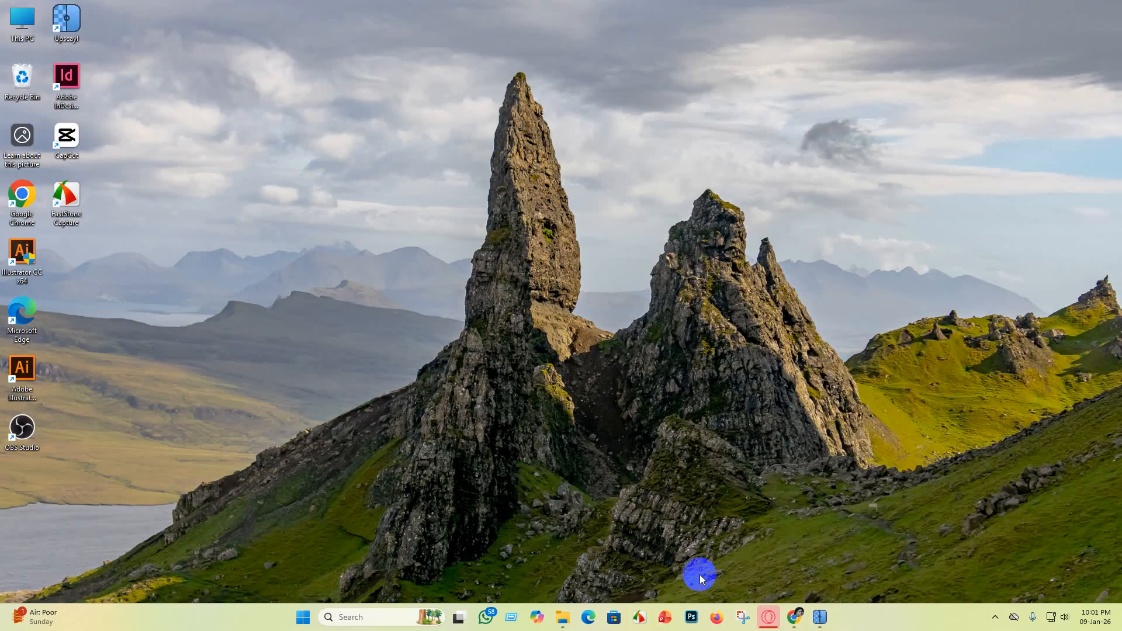